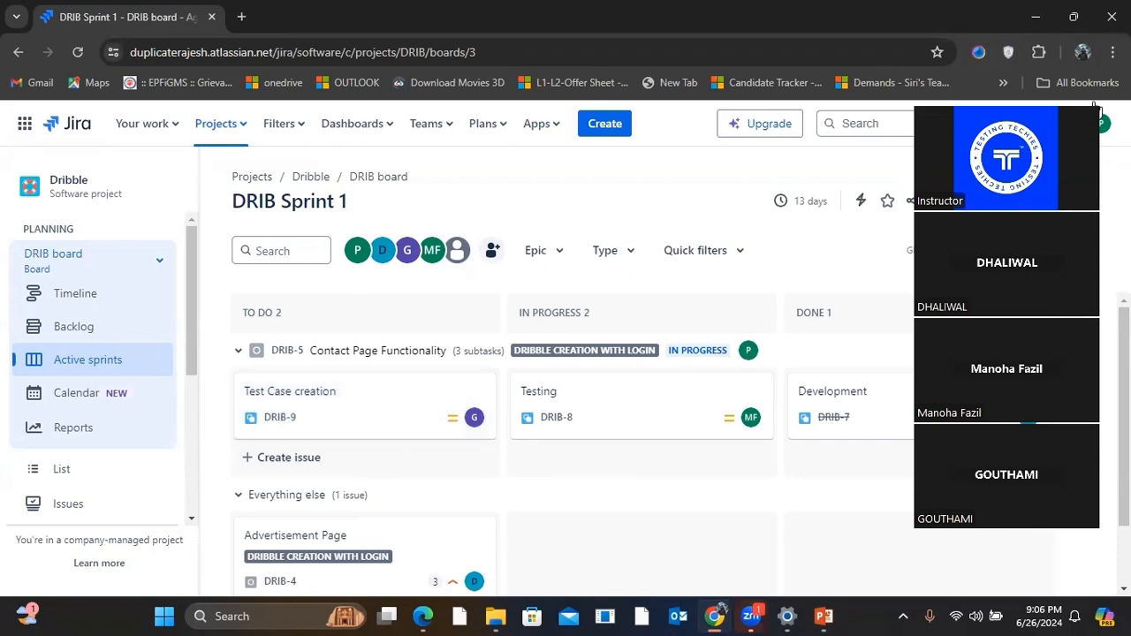
Step: Move the meeting video strip off the board controls and open the Atlassian Marketplace page for exploring more Jira apps
left_click_drag(1096, 110, 1030, 30)
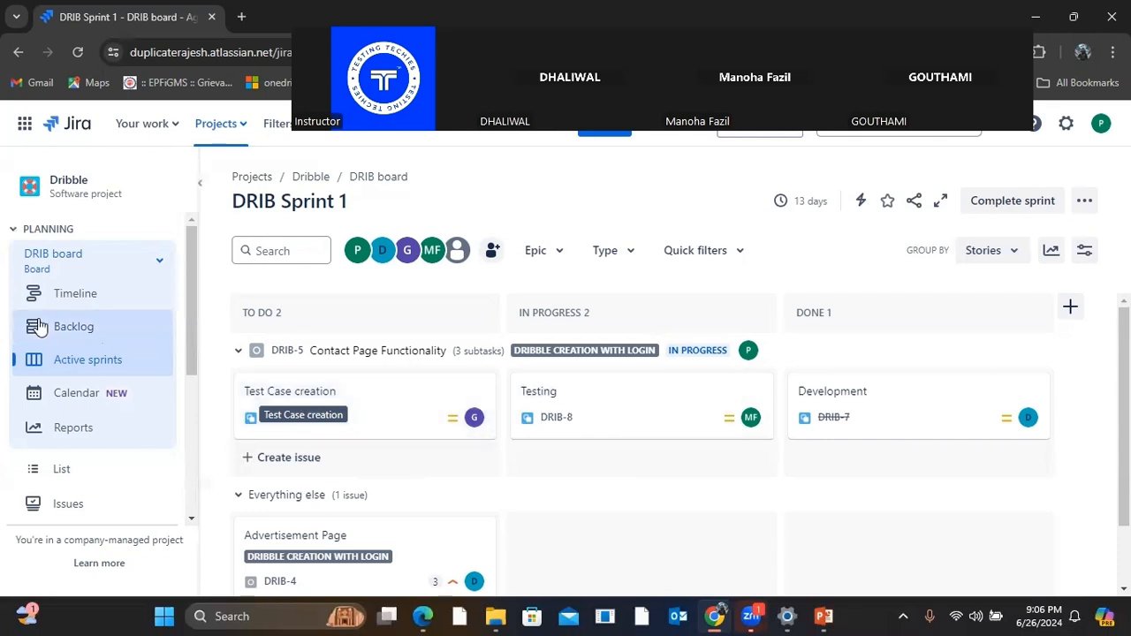
scroll(75, 397, "down", 3)
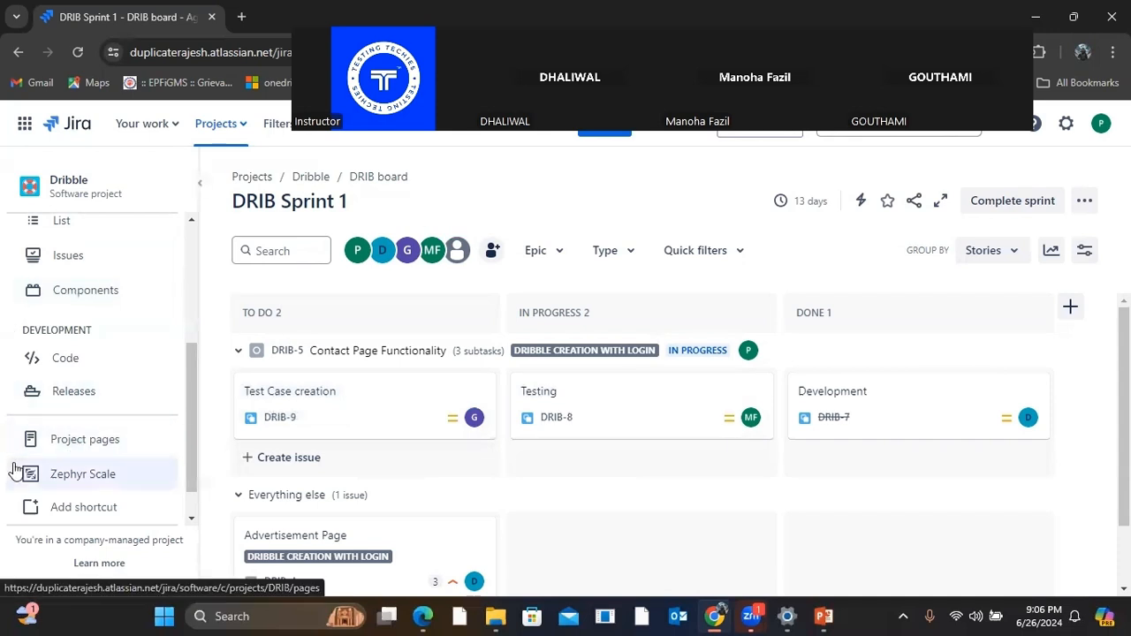
scroll(88, 442, "down", 1)
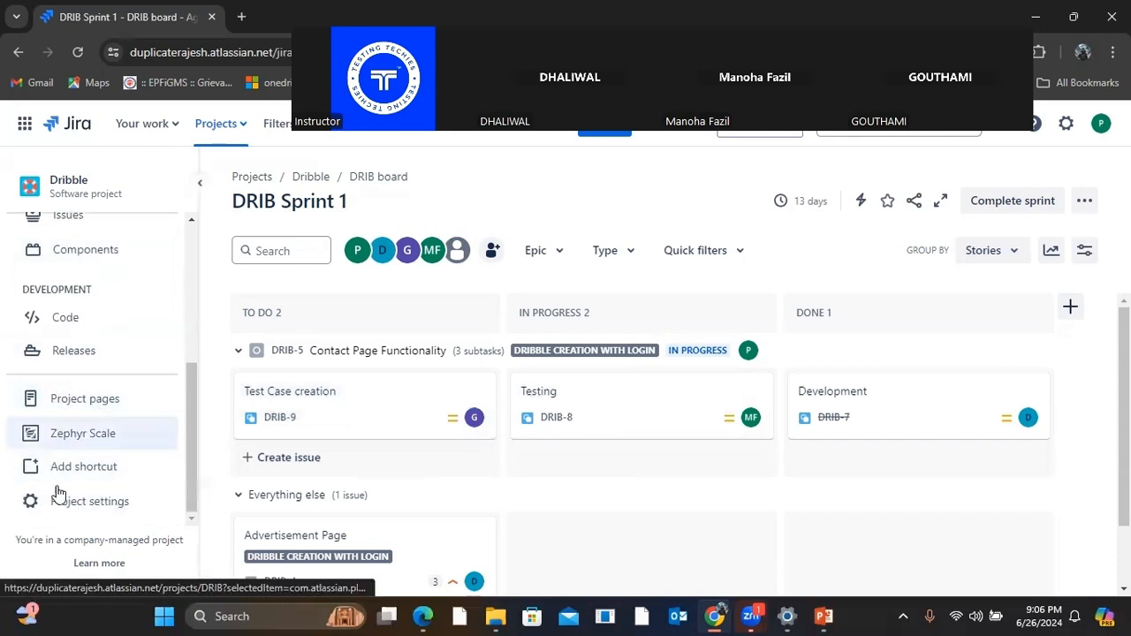
left_click(538, 135)
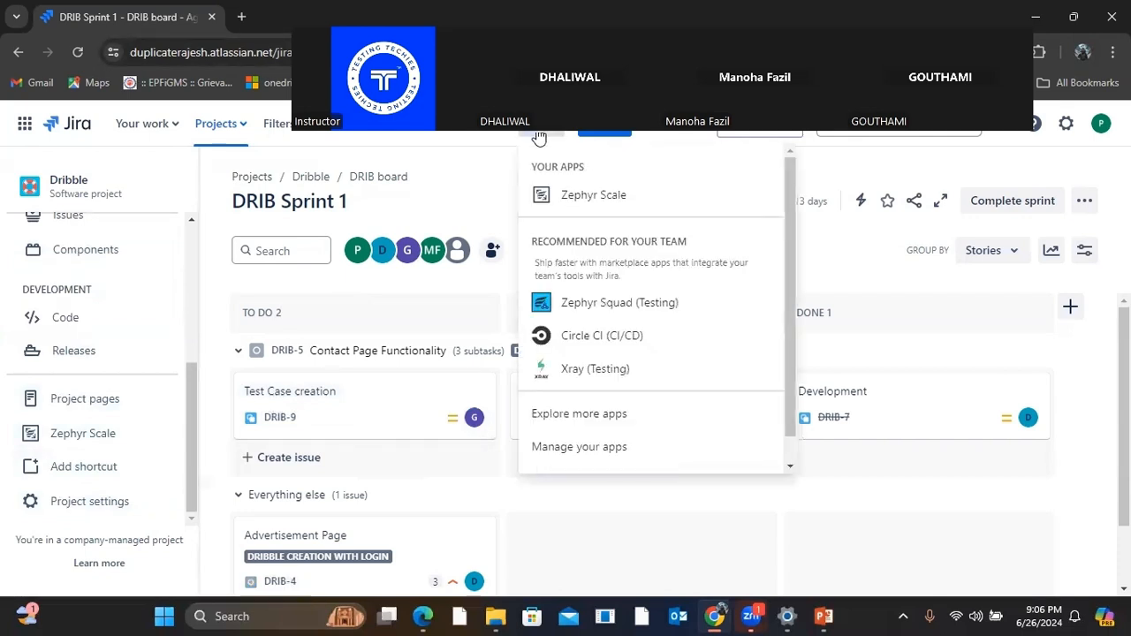
scroll(597, 449, "down", 1)
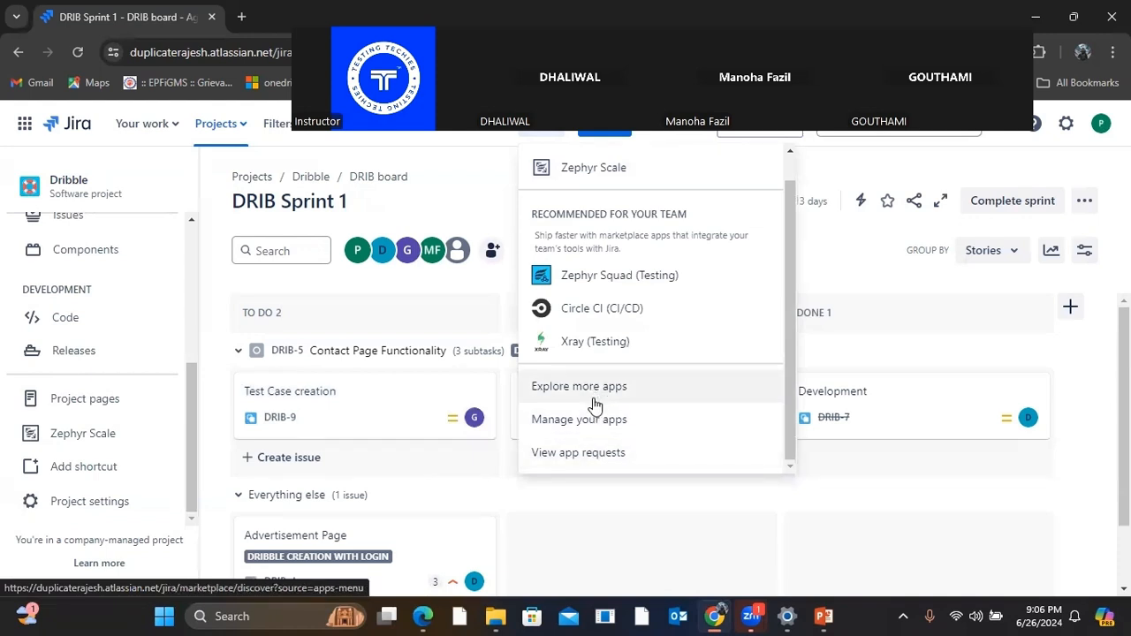
scroll(589, 447, "up", 1)
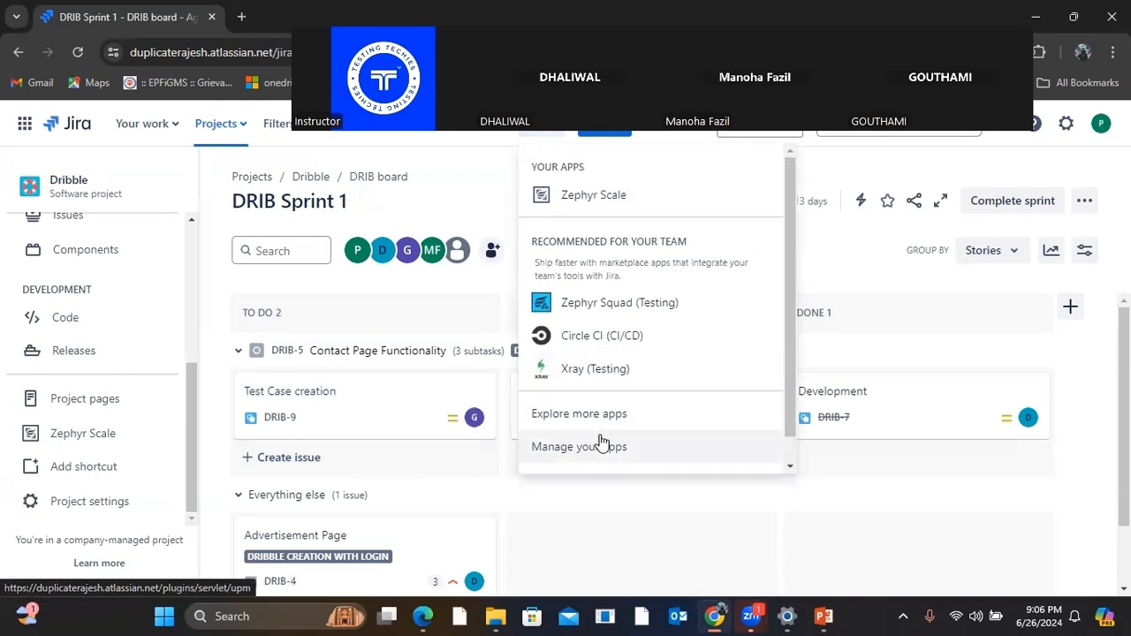
left_click(597, 425)
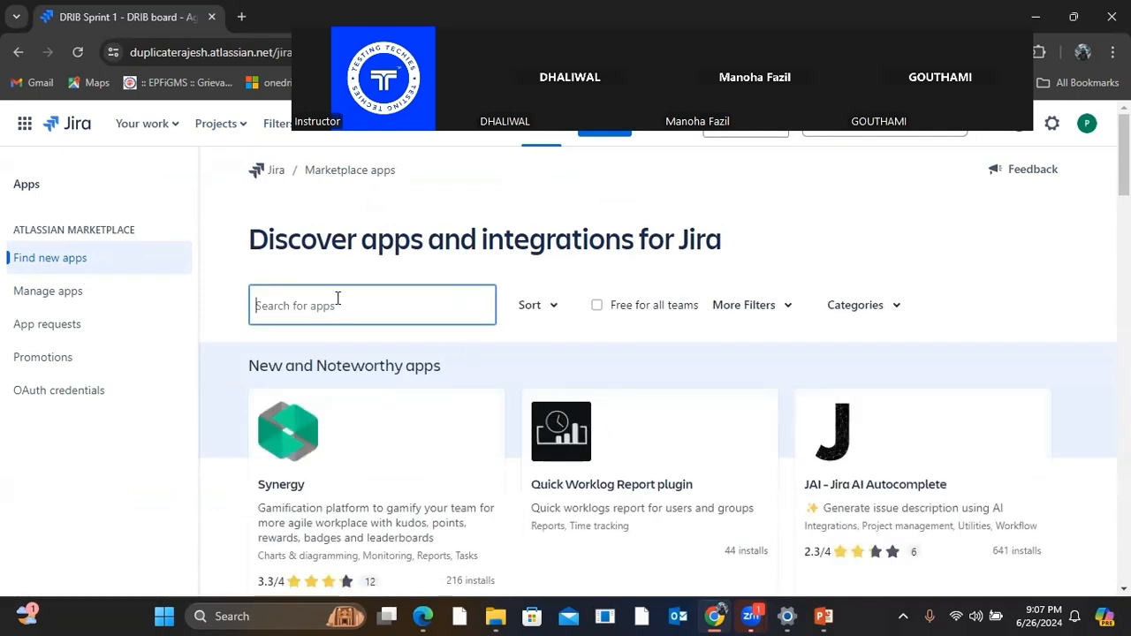
Step: Search the marketplace for "zephyer" and open the Zephyr Squad - Test Management for Jira listing
type("zephyer")
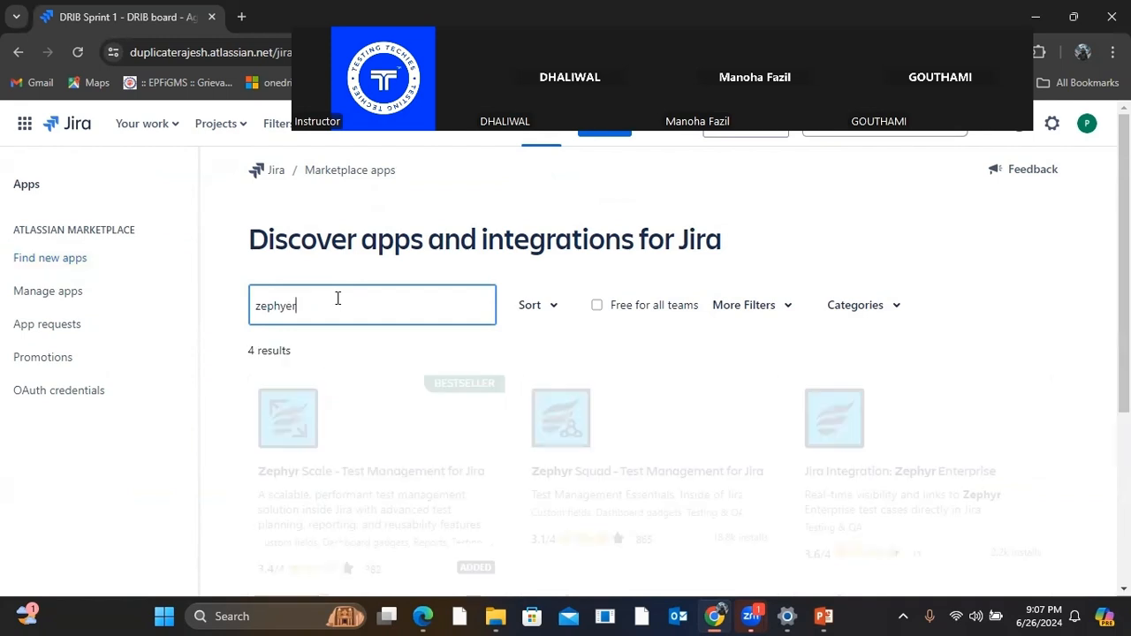
scroll(343, 322, "down", 2)
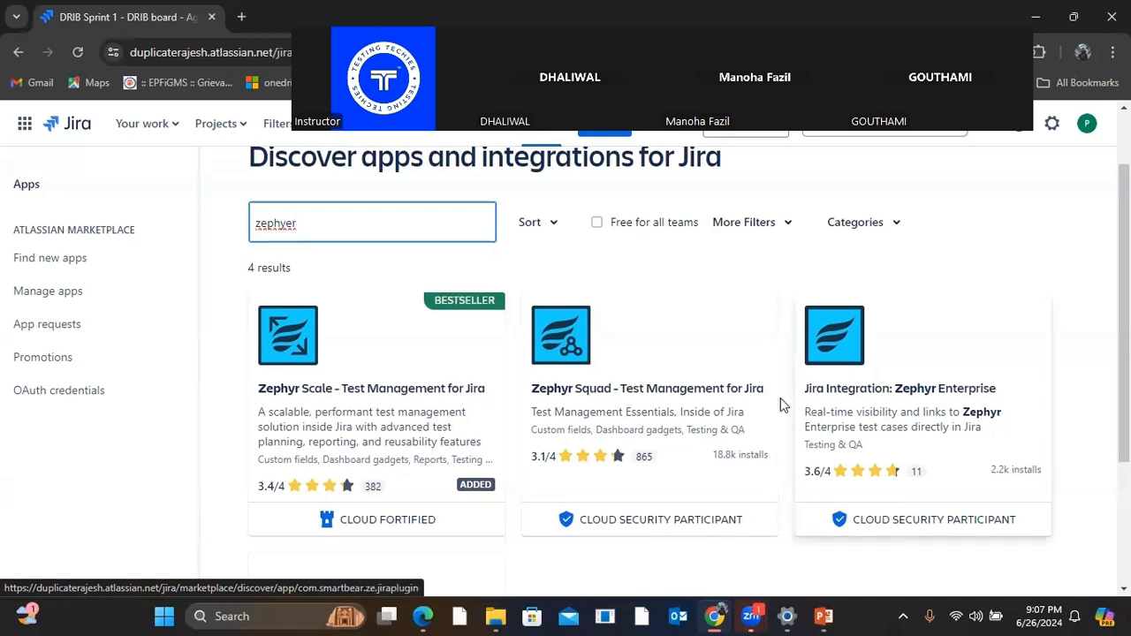
left_click(652, 357)
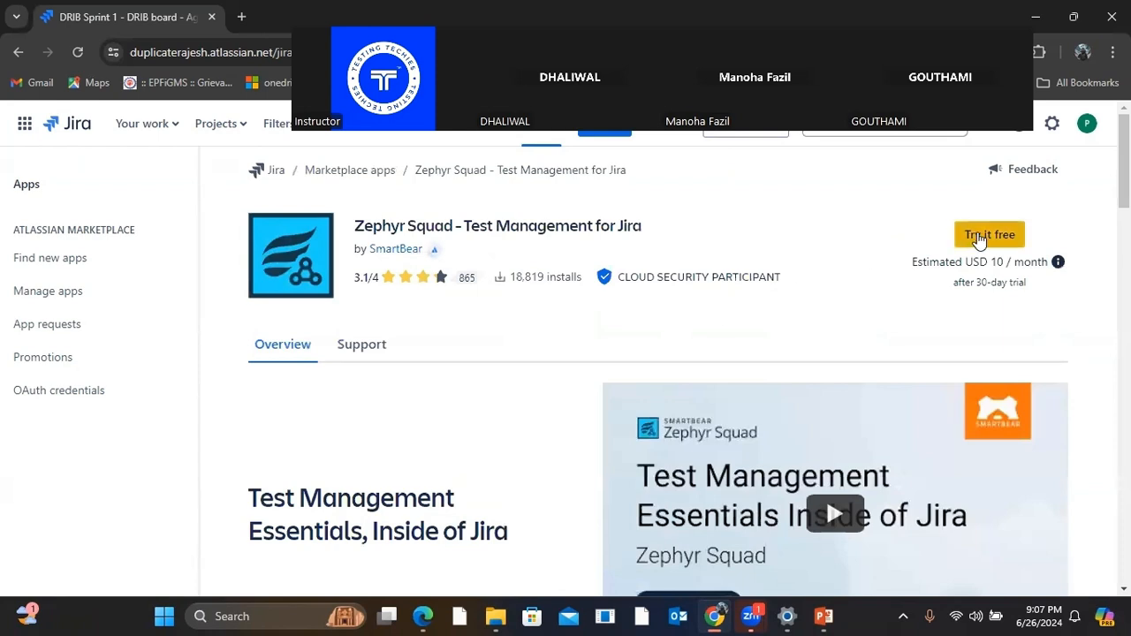
Step: Return to the marketplace apps, search for "zephyer" again and review the Zephyr Scale - Test Management for Jira listing
left_click(353, 177)
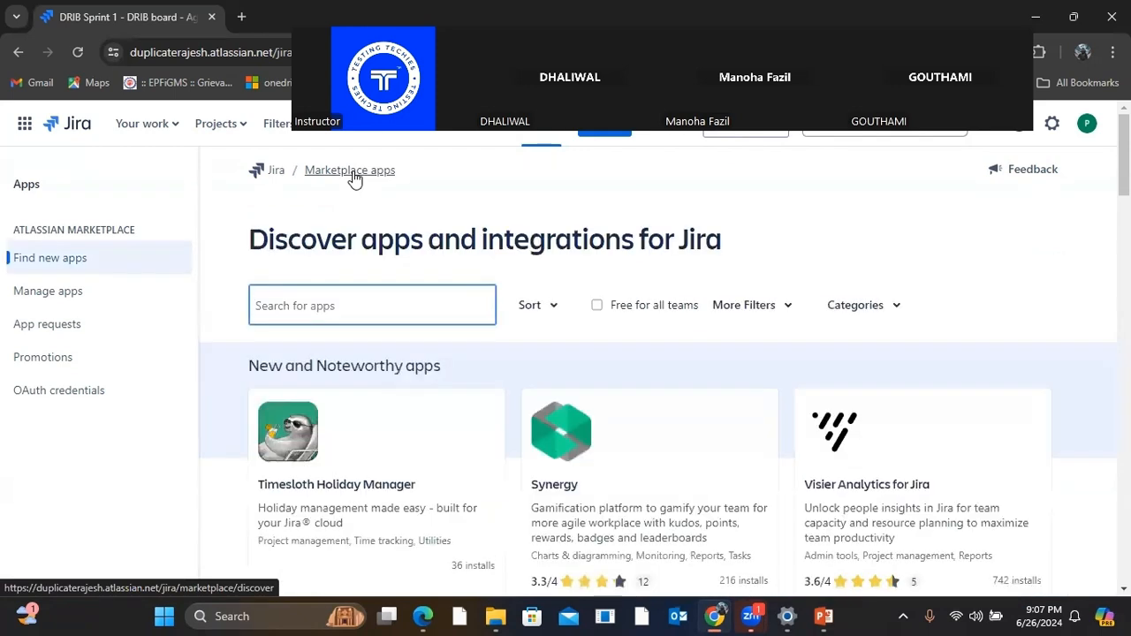
type("zephyer")
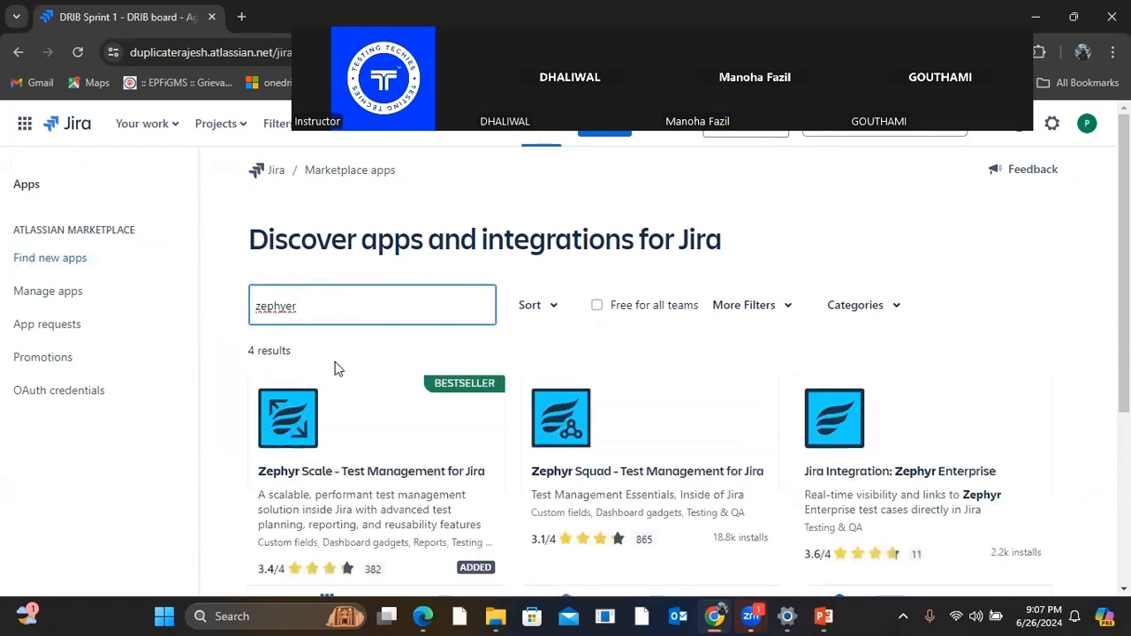
left_click(341, 440)
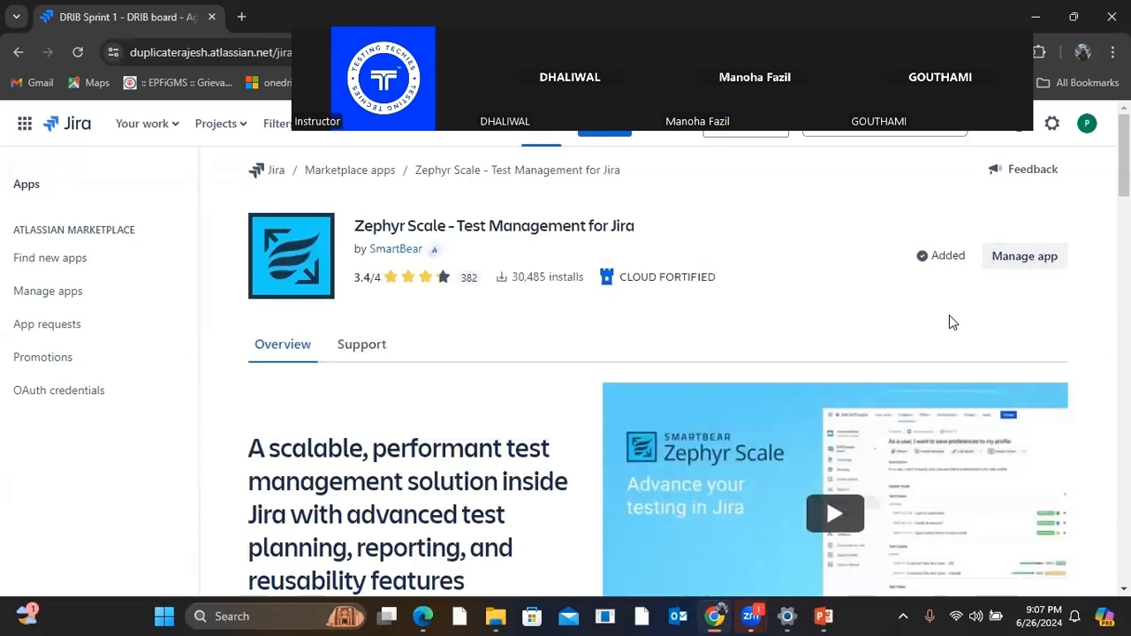
scroll(949, 315, "down", 10)
scroll(951, 322, "up", 5)
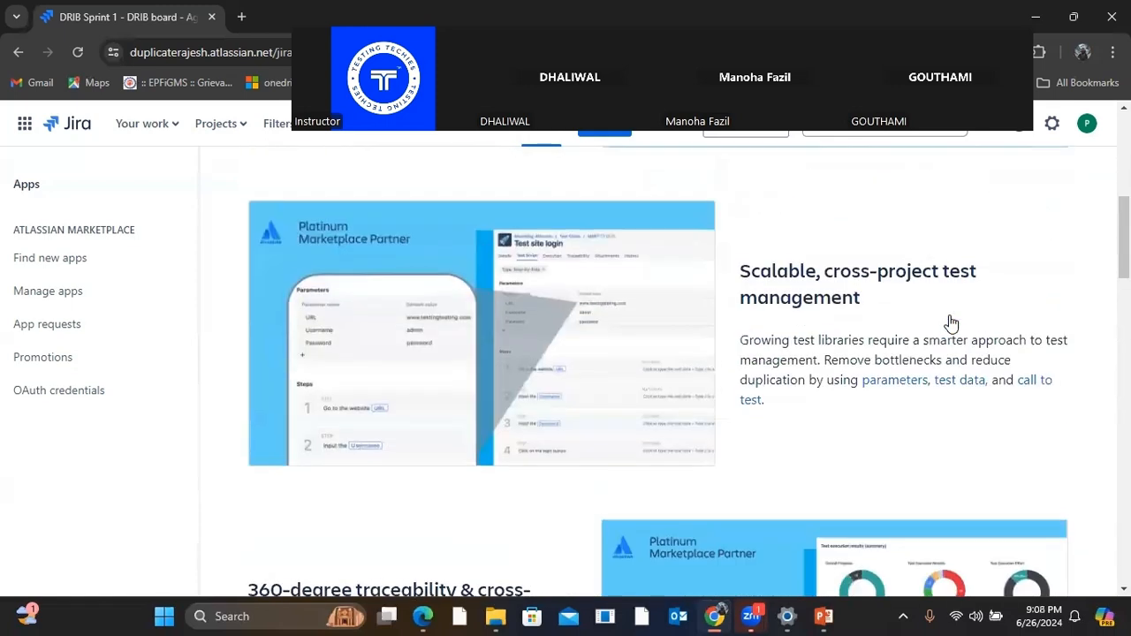
scroll(951, 322, "up", 5)
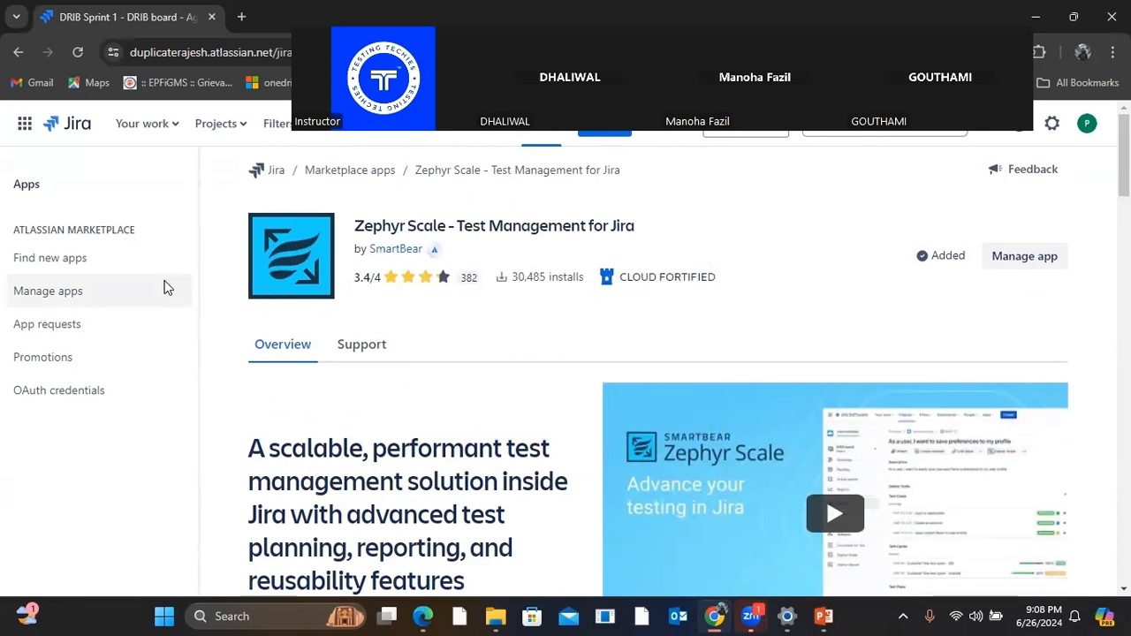
Step: Go to the Dribble (DRIB) project, open its Zephyr Scale page and enable Zephyr Scale for the project
left_click(228, 127)
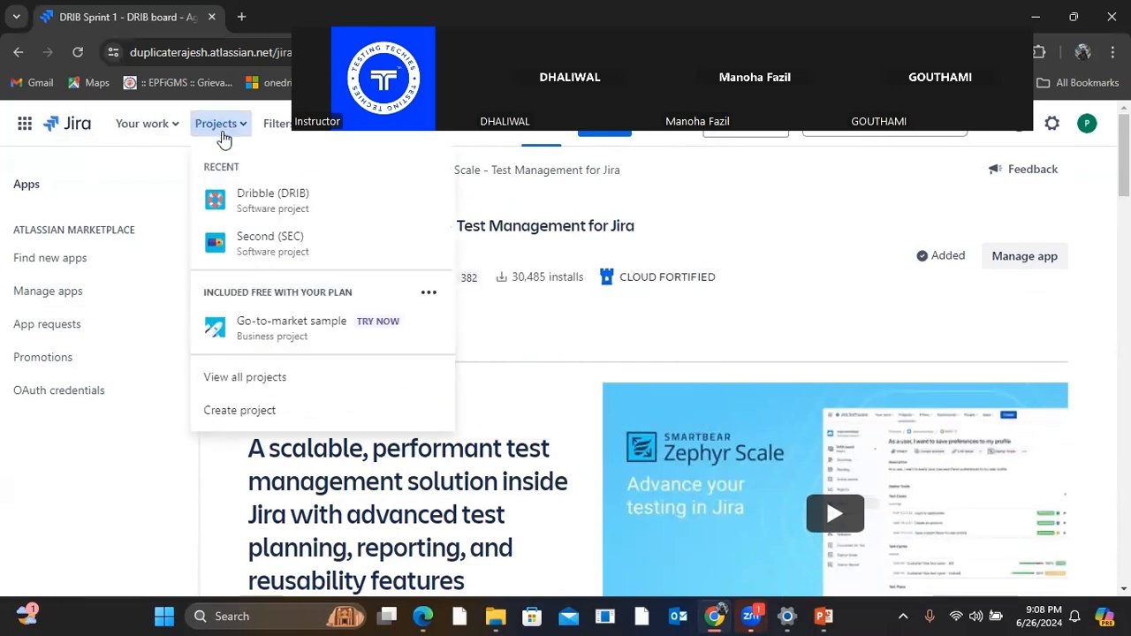
left_click(270, 202)
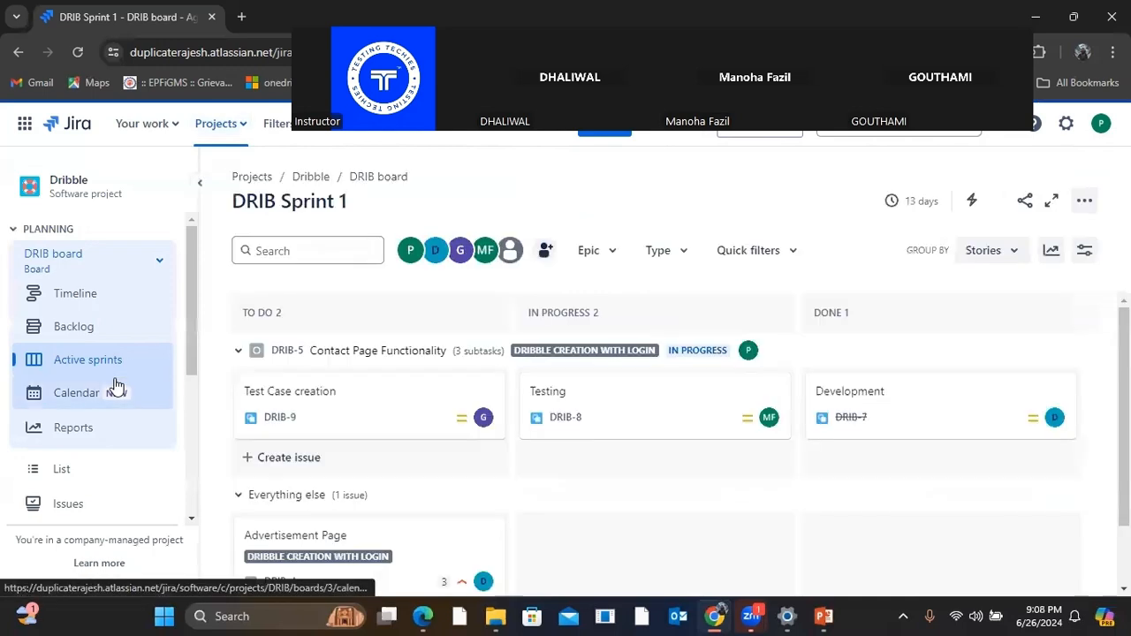
scroll(116, 386, "down", 5)
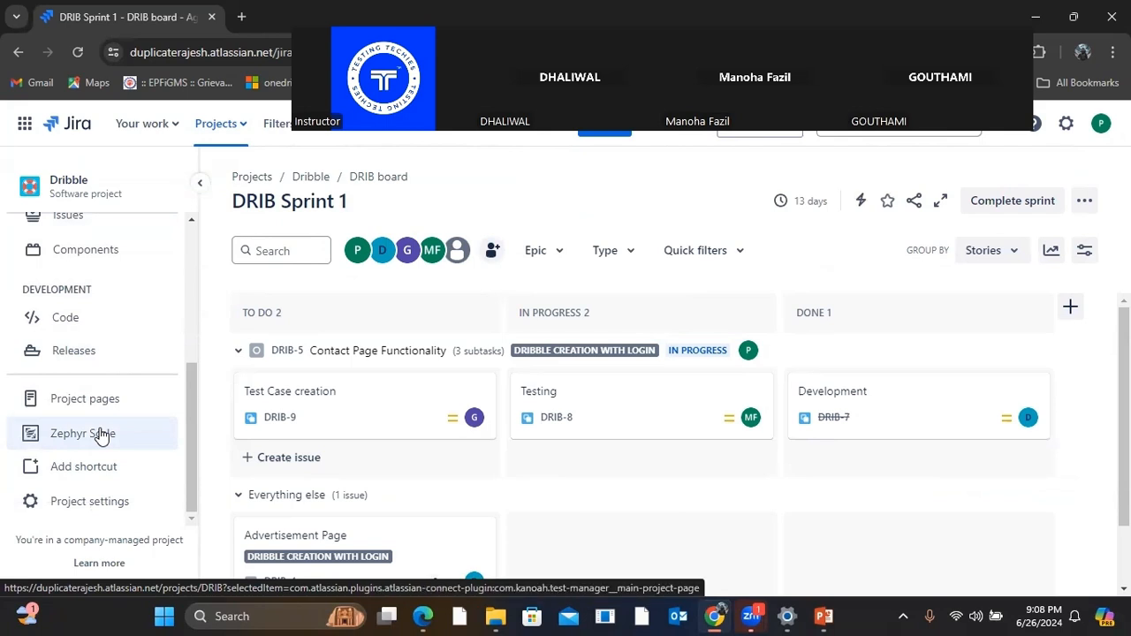
left_click(101, 434)
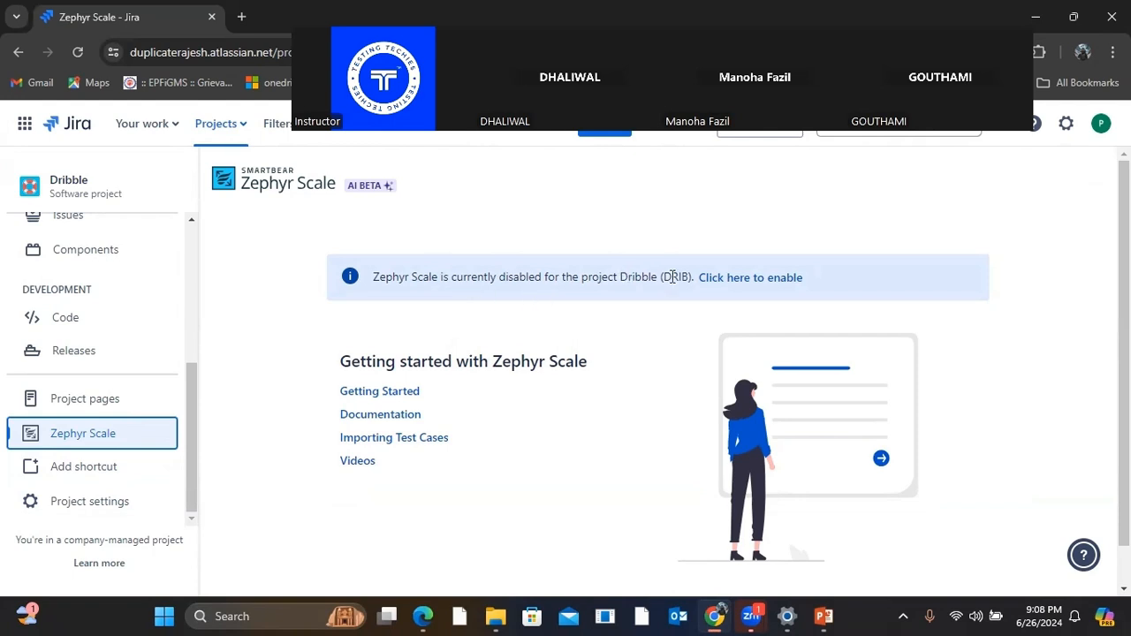
left_click(730, 279)
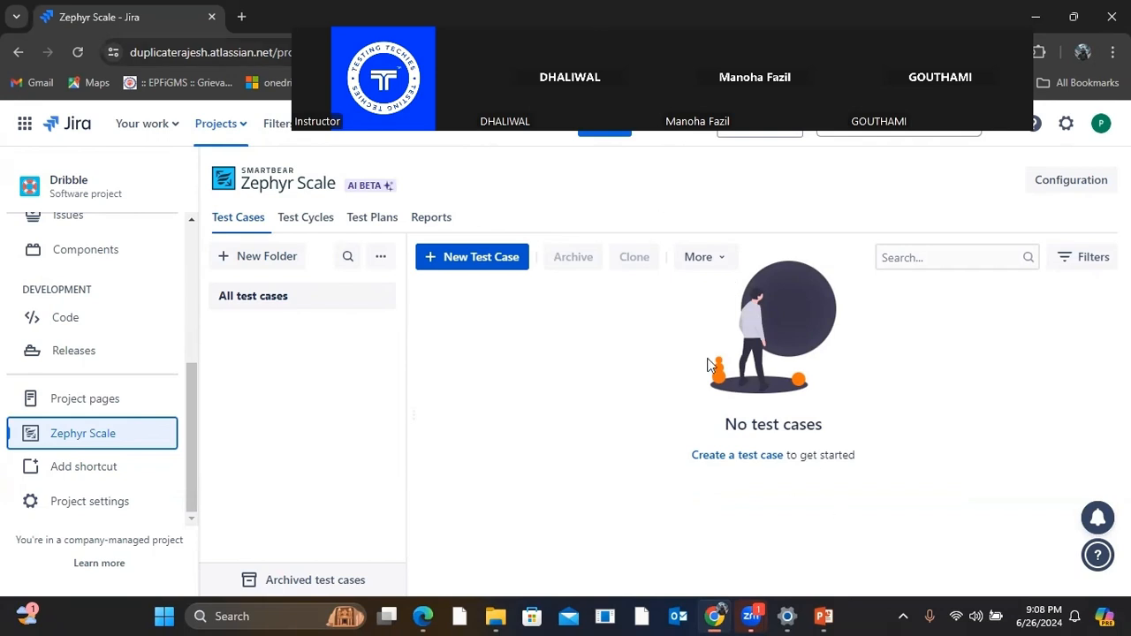
Step: Open the recent workbook Dribble_test_case.xlsx from File Explorer in Excel and show its Login sheet
mouse_move(495, 616)
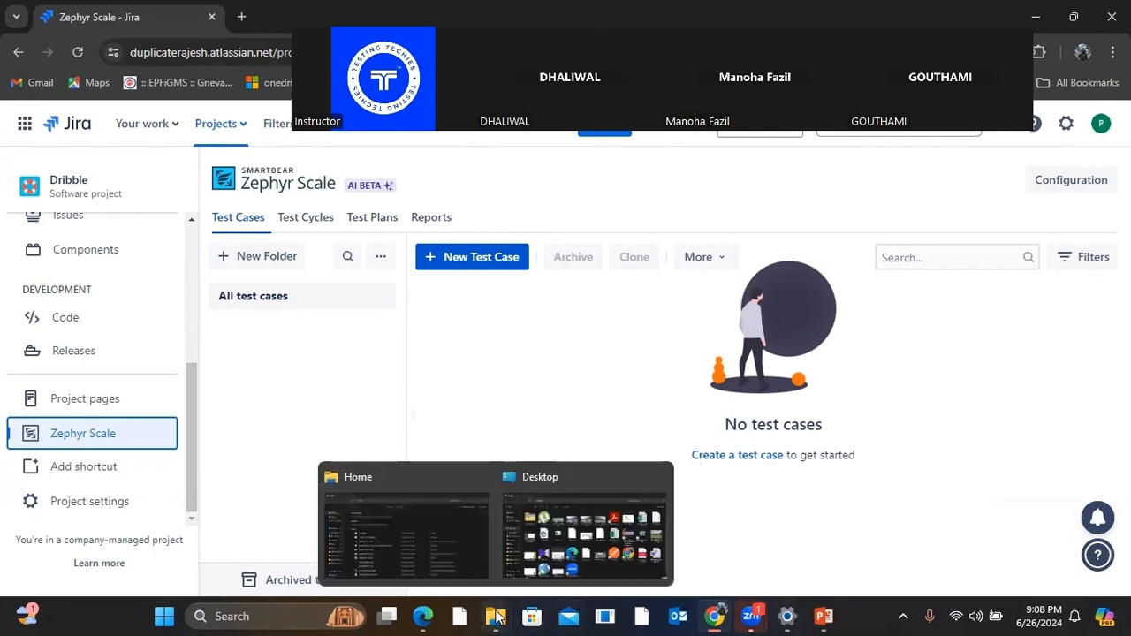
left_click(417, 542)
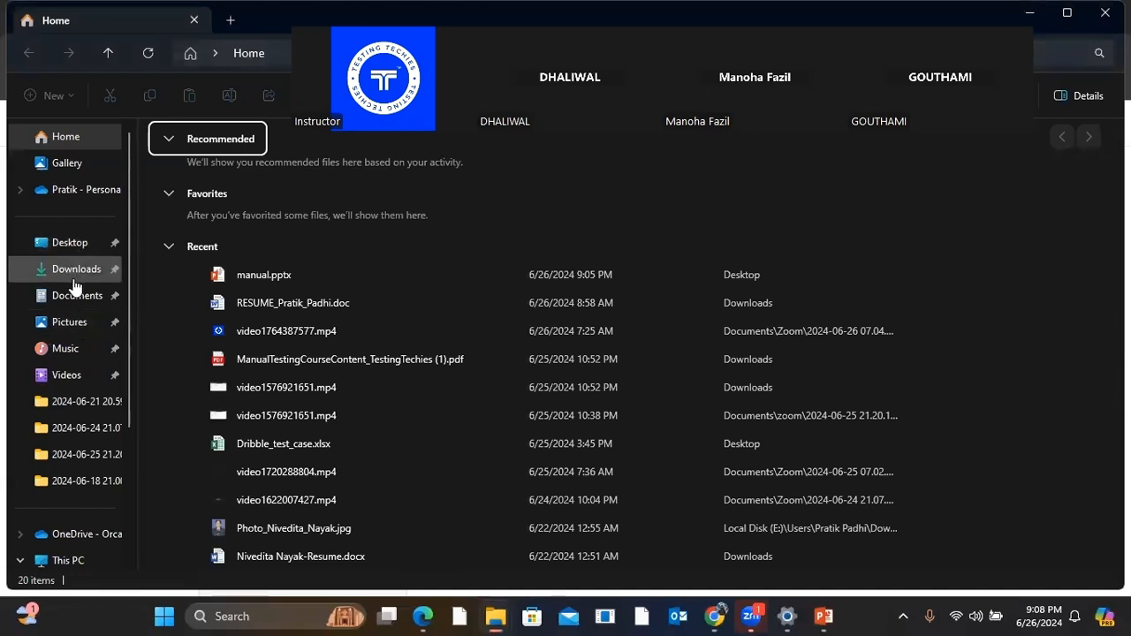
double_click(267, 451)
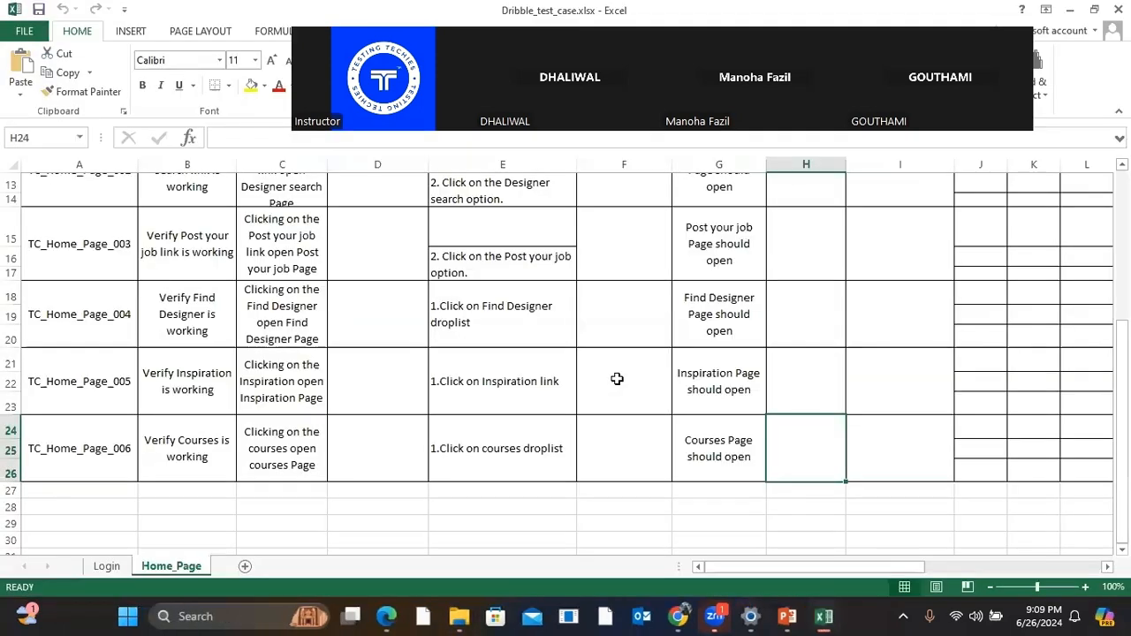
left_click(106, 567)
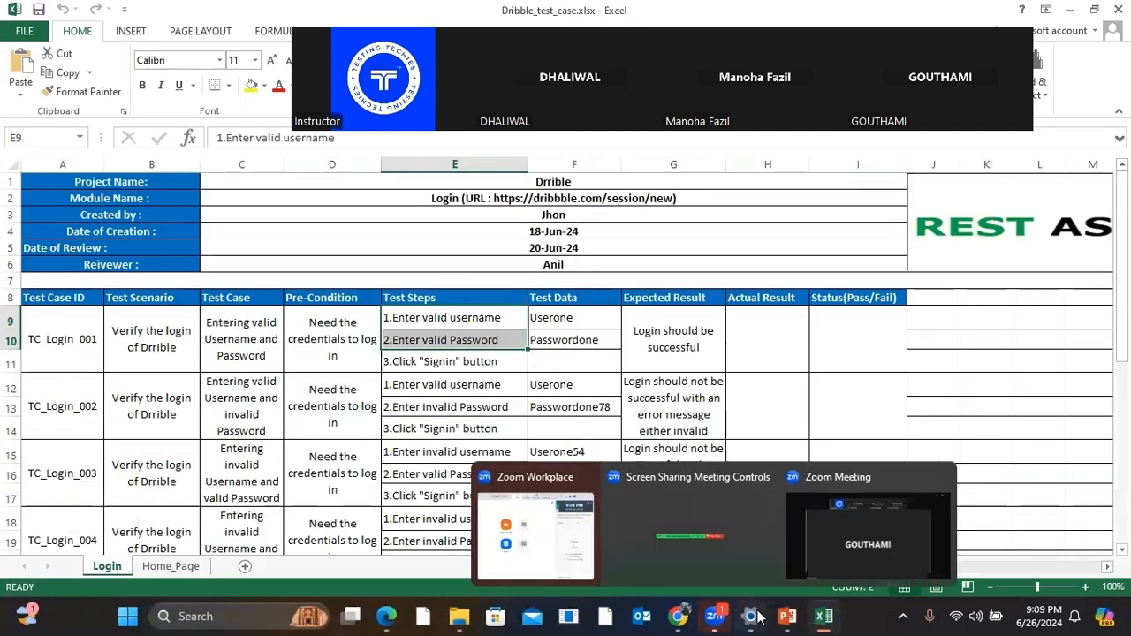
Step: Switch back to Zephyr Scale in Chrome and create a test case folder named Login
mouse_move(694, 616)
left_click(645, 522)
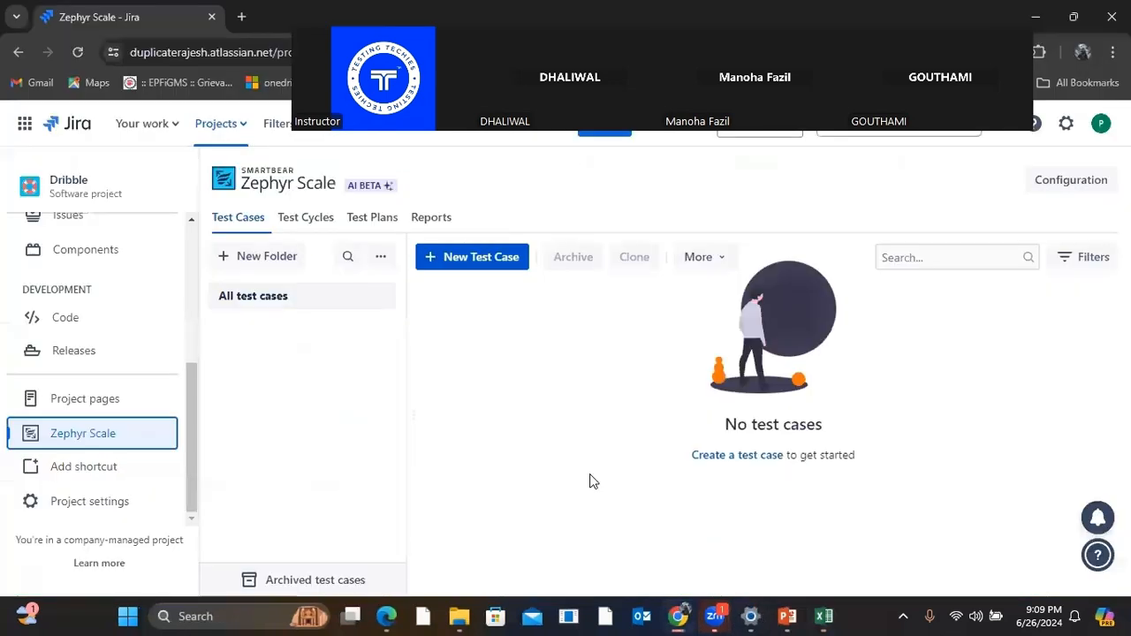
left_click(282, 262)
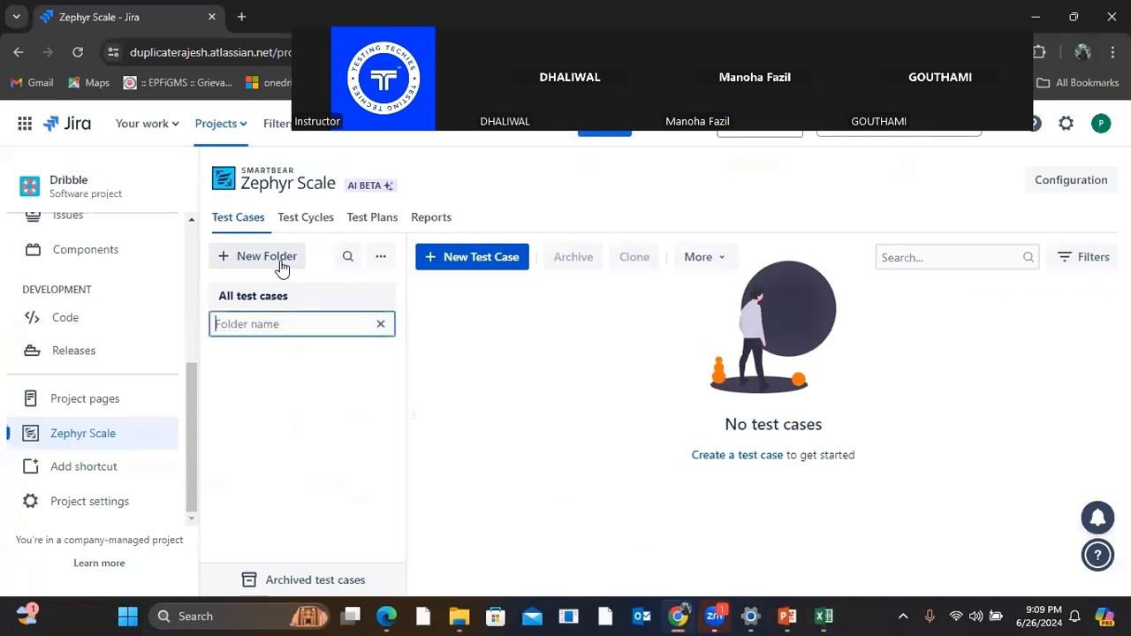
type("login")
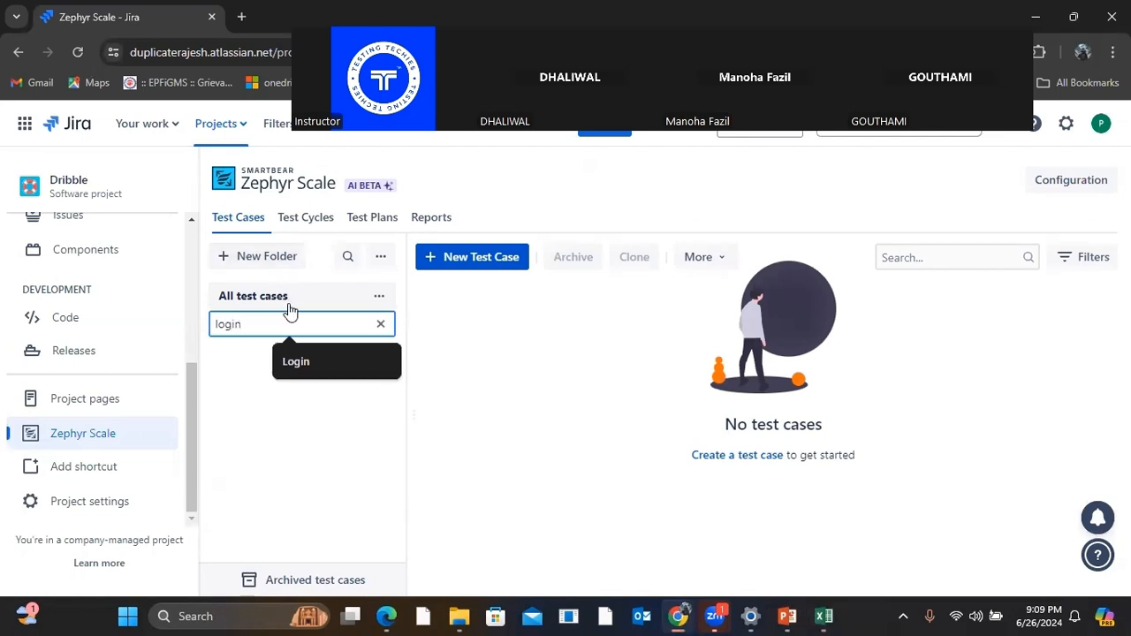
left_click(291, 362)
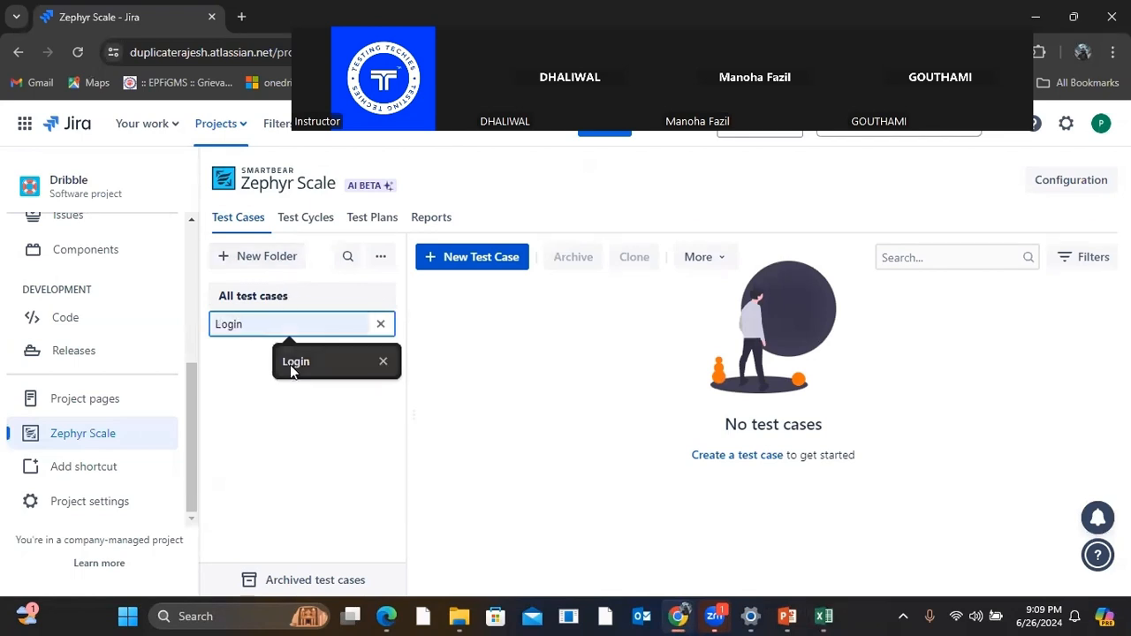
key("Return")
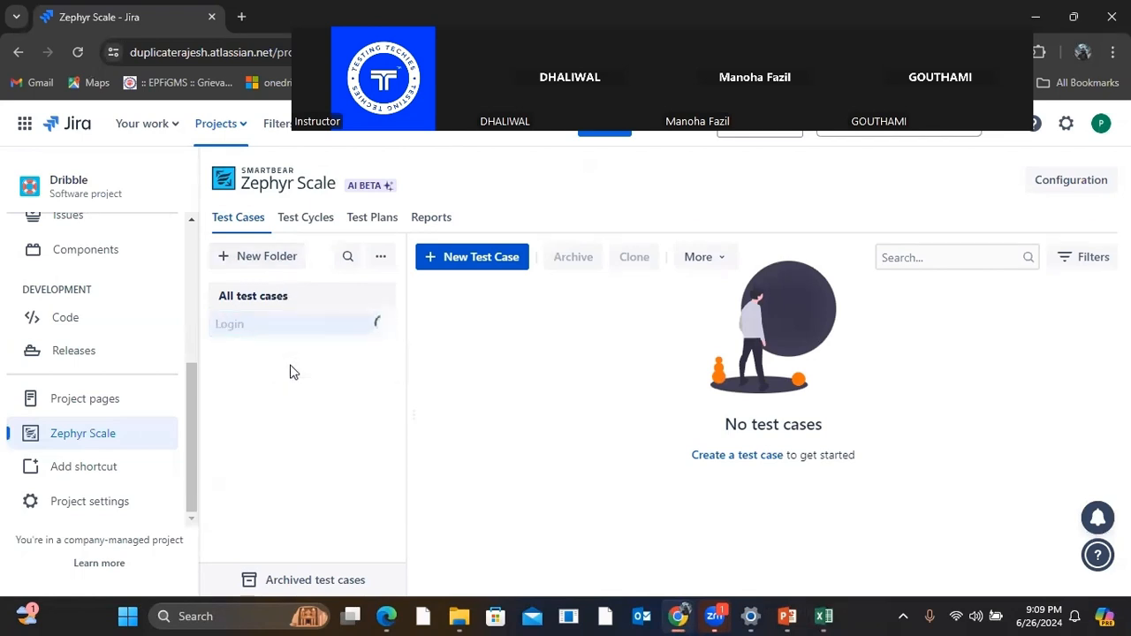
Step: Create a second test case folder named Home Page
left_click(259, 259)
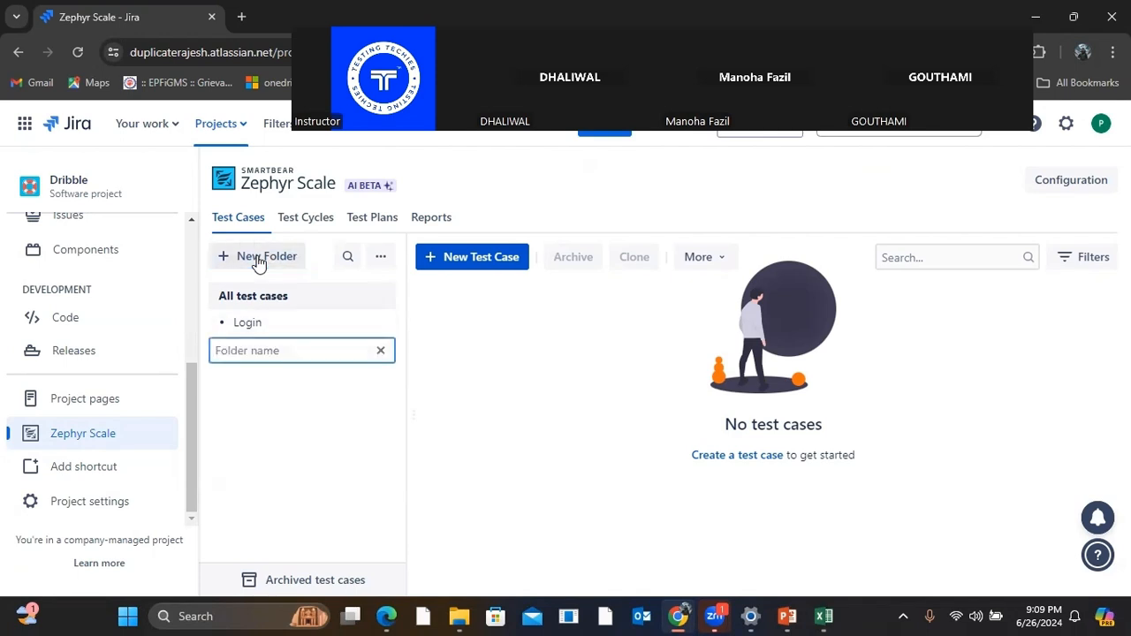
type("Home Page")
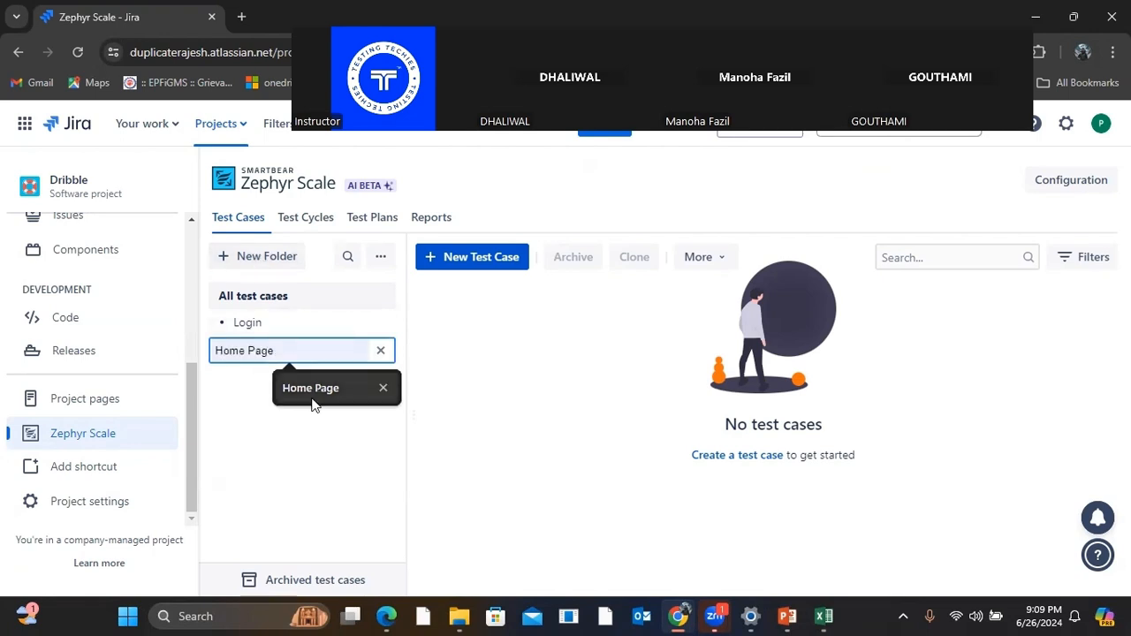
left_click(313, 396)
key("Return")
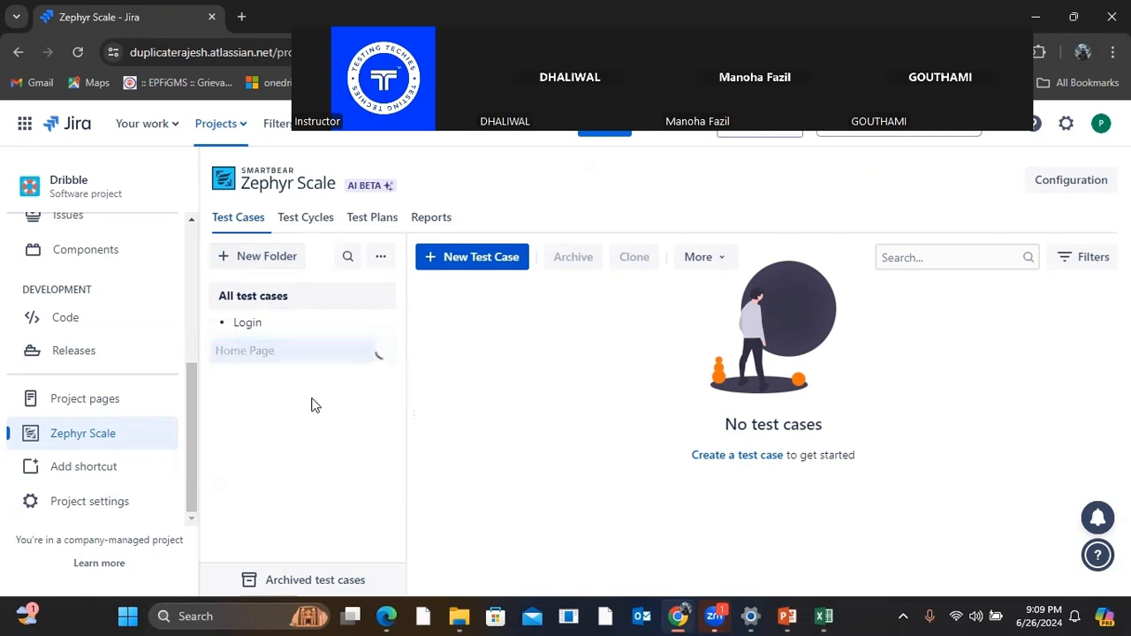
Step: Start a new test case in the Login folder and check the first login scenario in the Excel workbook for its details
left_click(286, 330)
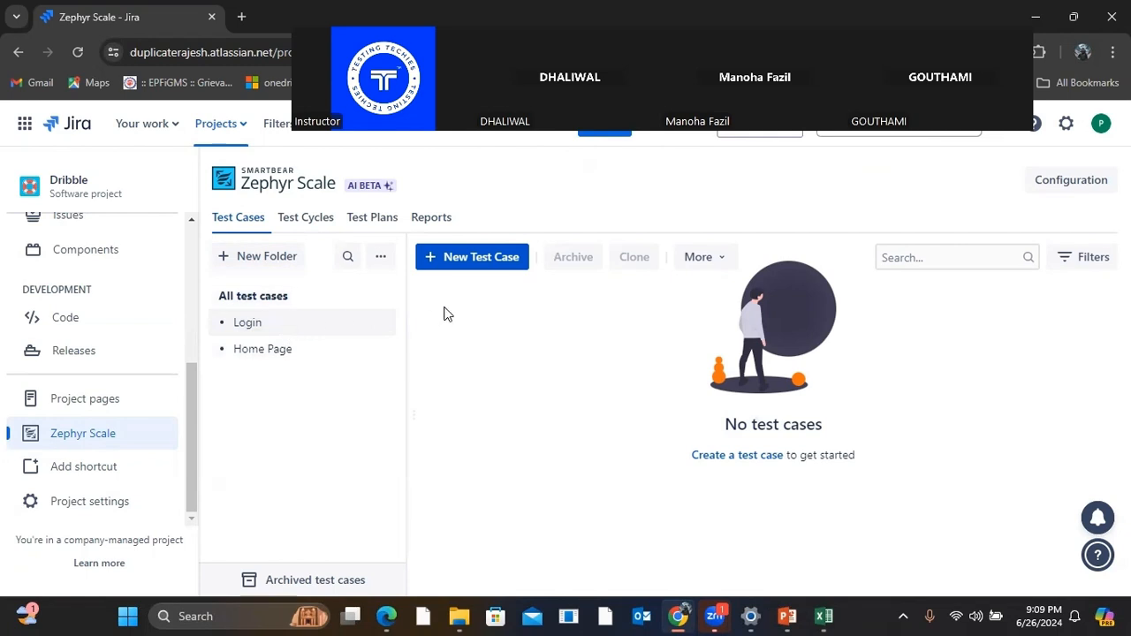
left_click(450, 259)
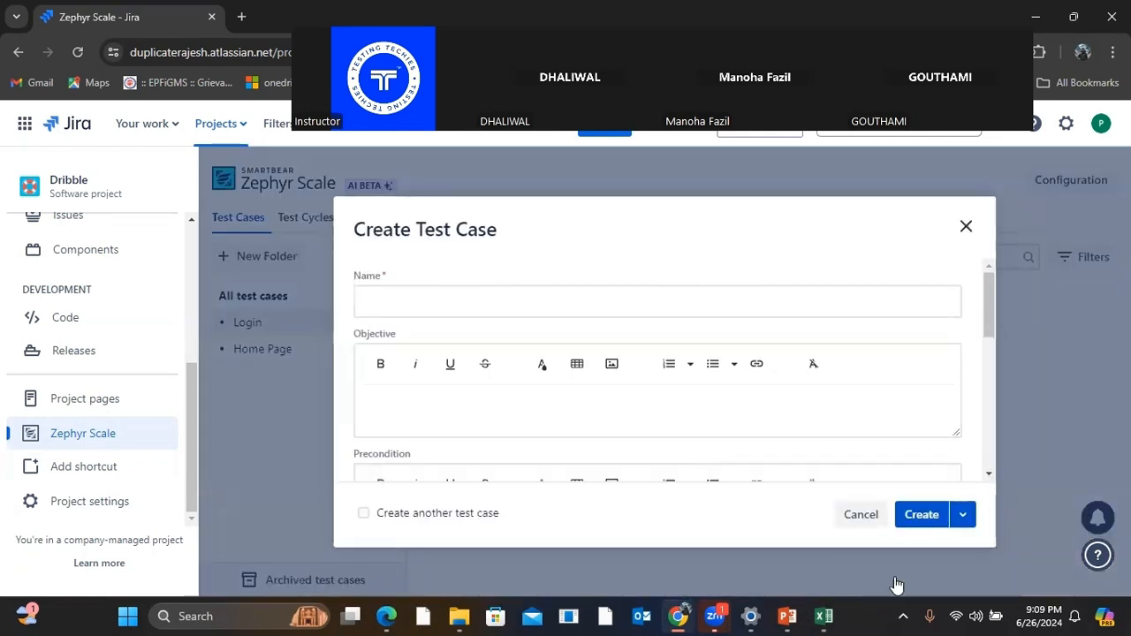
mouse_move(824, 616)
left_click(815, 519)
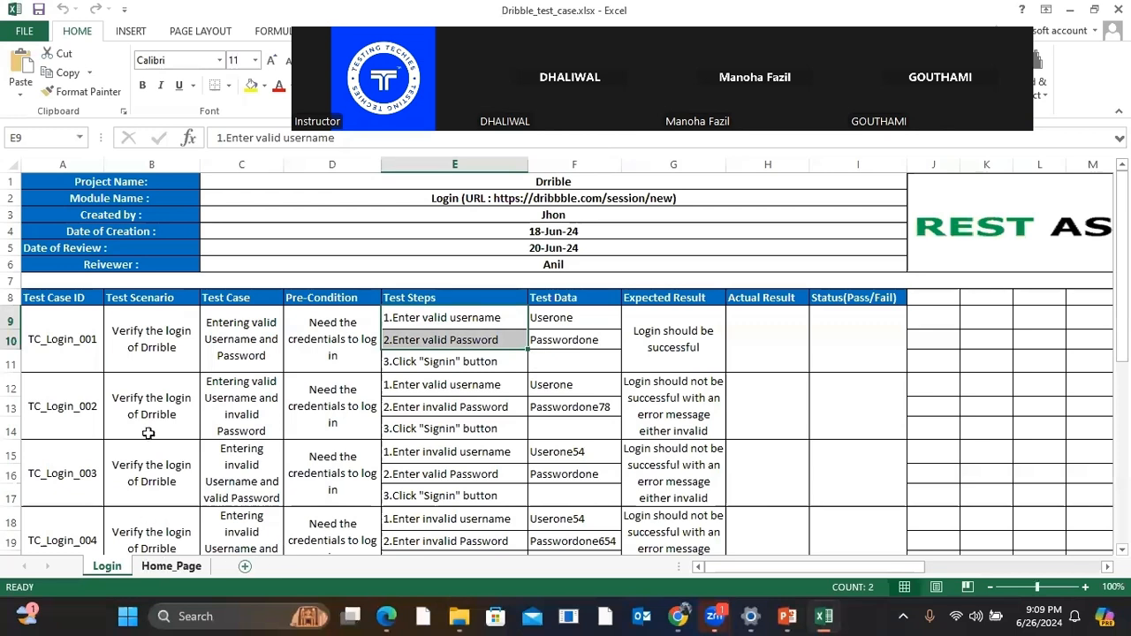
left_click(163, 351)
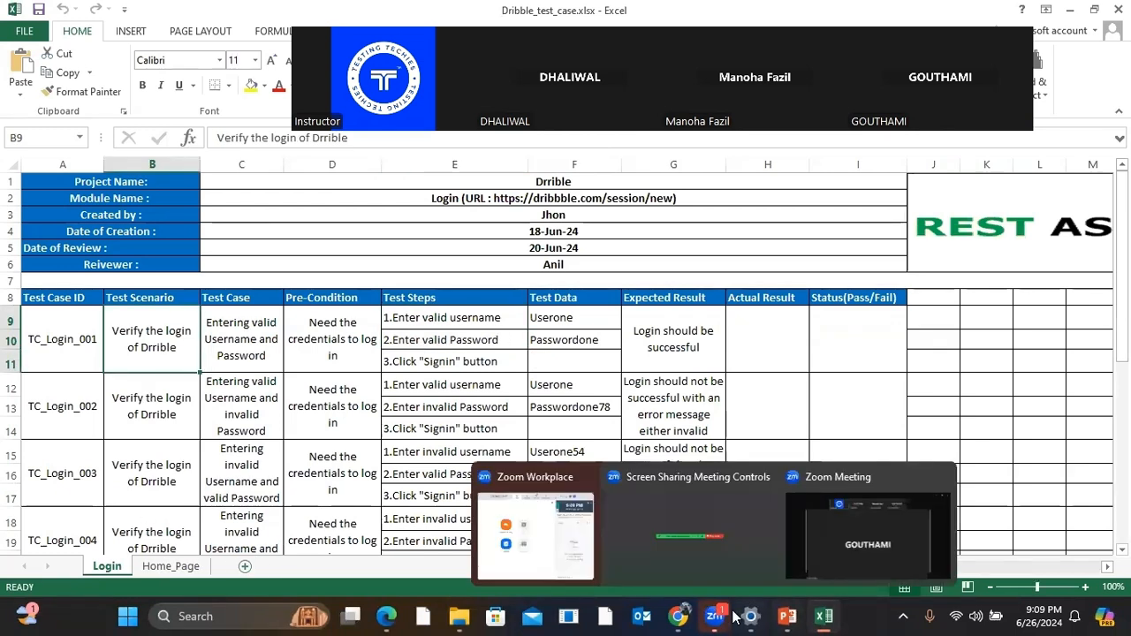
mouse_move(678, 616)
left_click(693, 549)
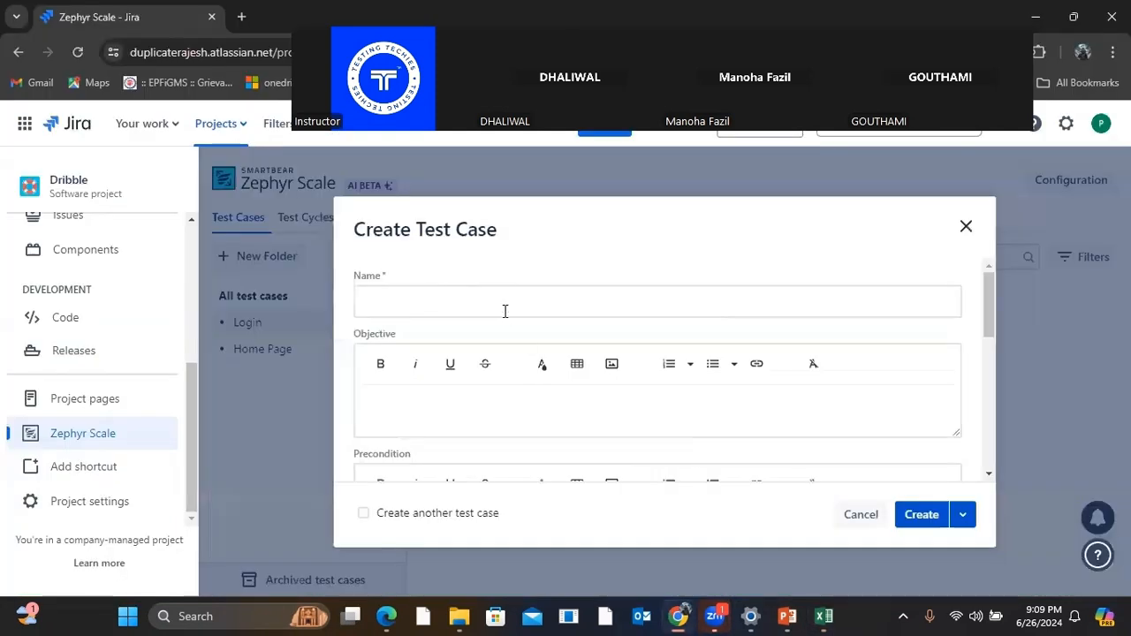
left_click(407, 302)
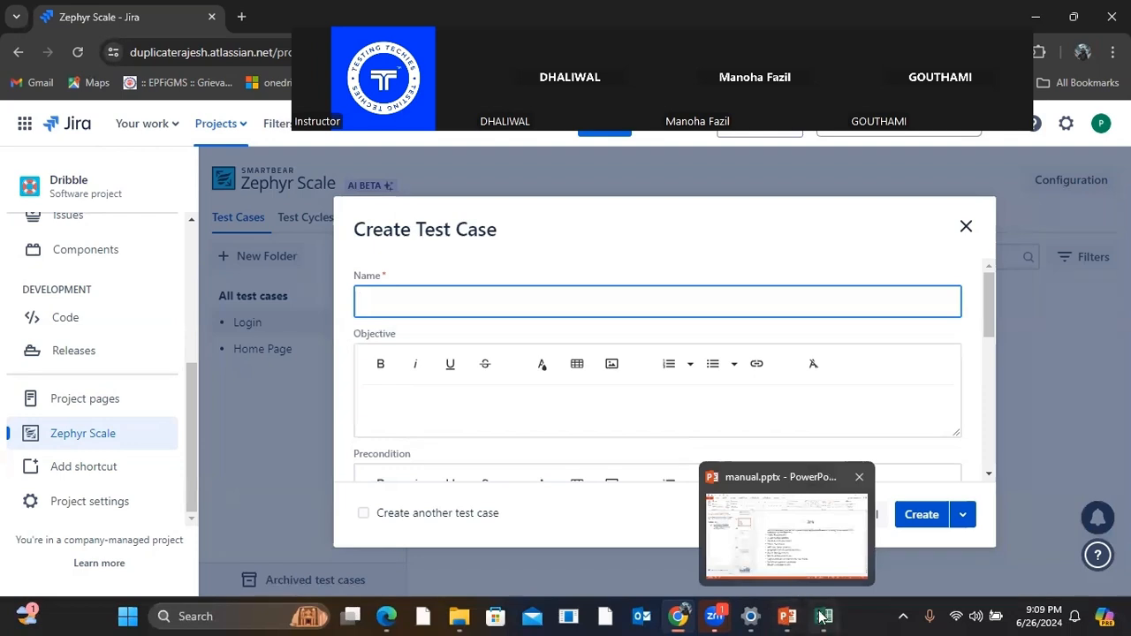
Step: Copy the first test case ID, TC_Login_001, from the Login sheet in Excel and enter it as the new Zephyr test case's name
mouse_move(824, 616)
left_click(802, 537)
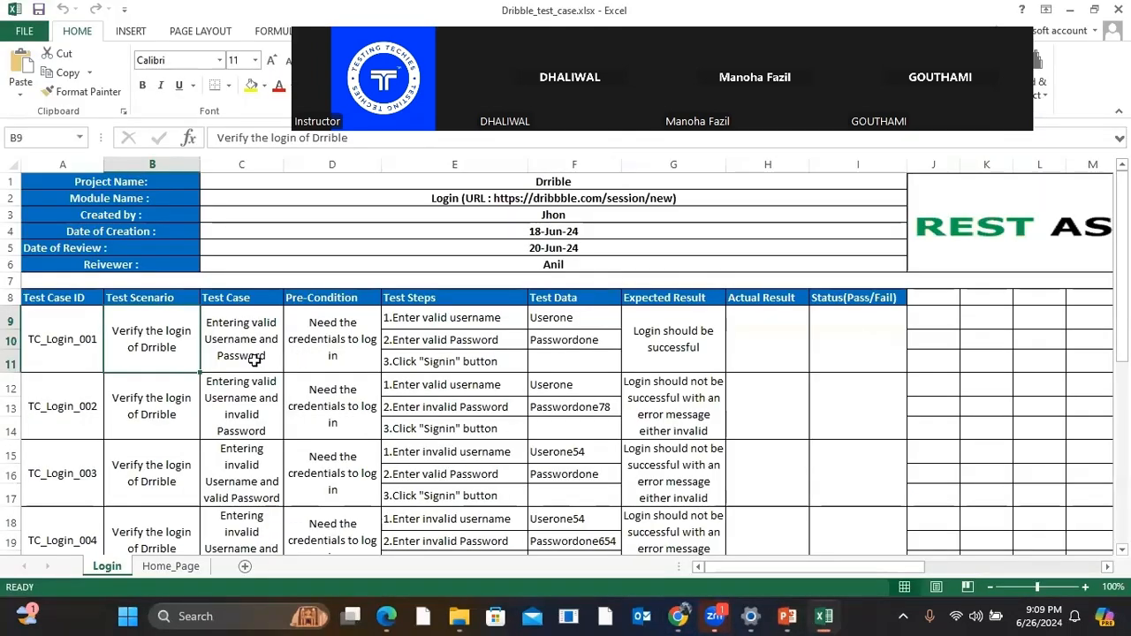
left_click(80, 333)
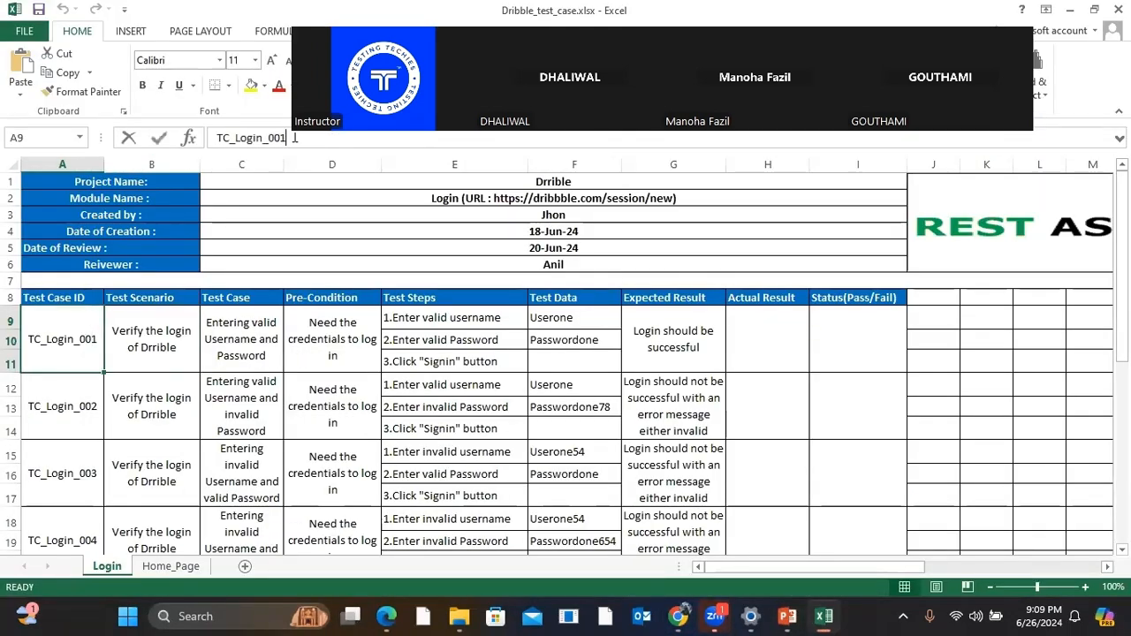
left_click_drag(288, 137, 208, 134)
key("ctrl+c")
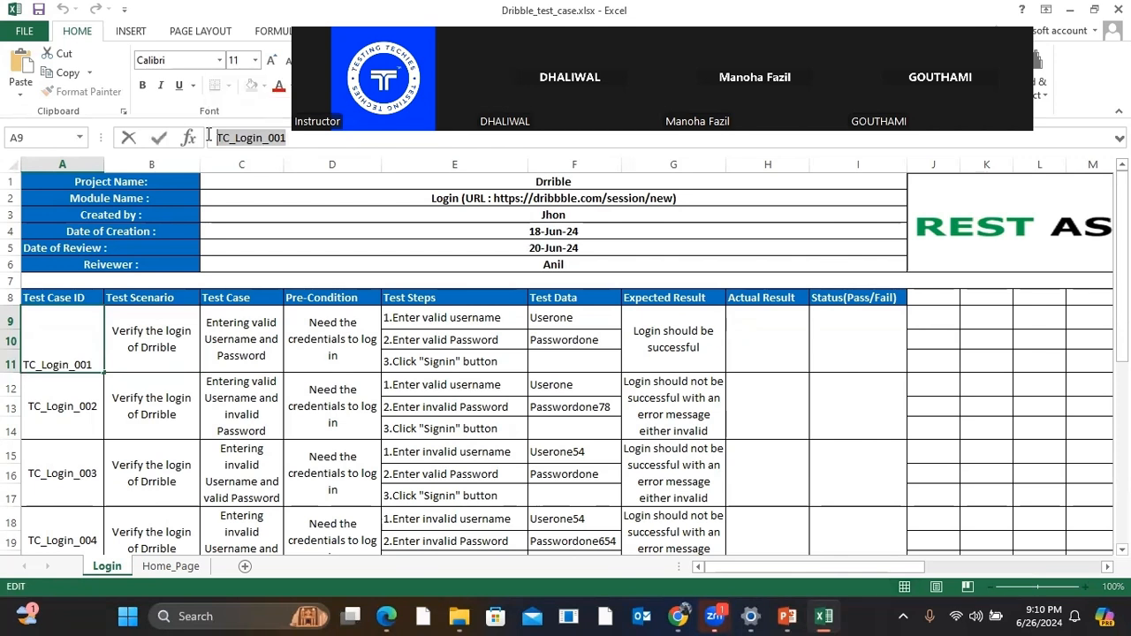
mouse_move(784, 619)
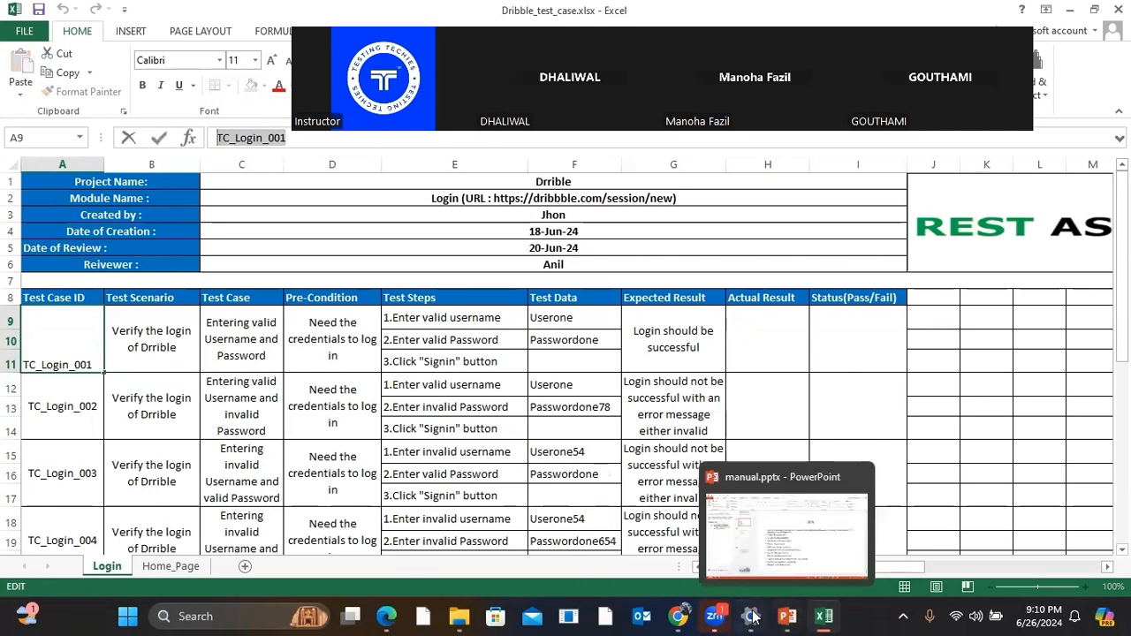
left_click(678, 616)
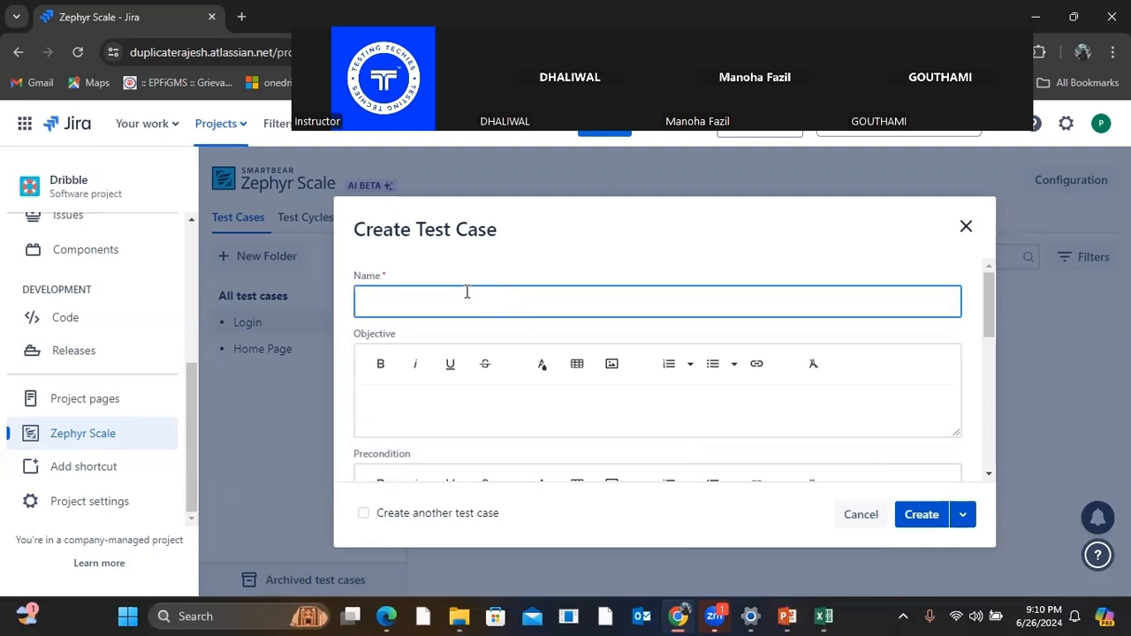
key("ctrl+v")
Step: Copy the TC_Login_001 test scenario from Excel into the test case's Objective and extend it to "Verify the login of Drrible with"
left_click(447, 398)
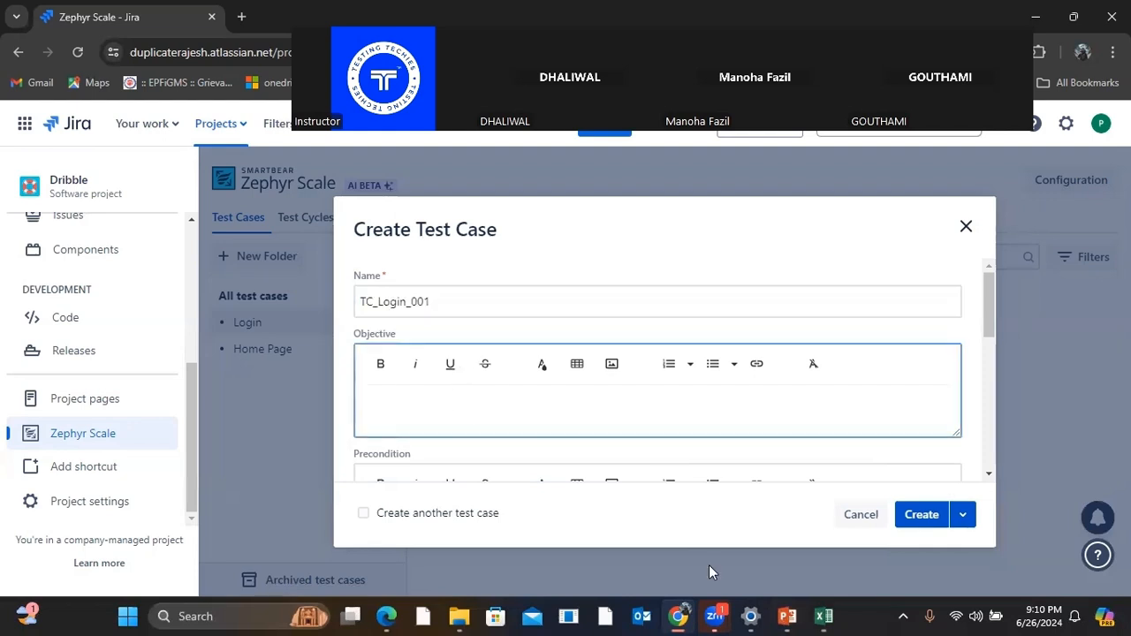
left_click(824, 616)
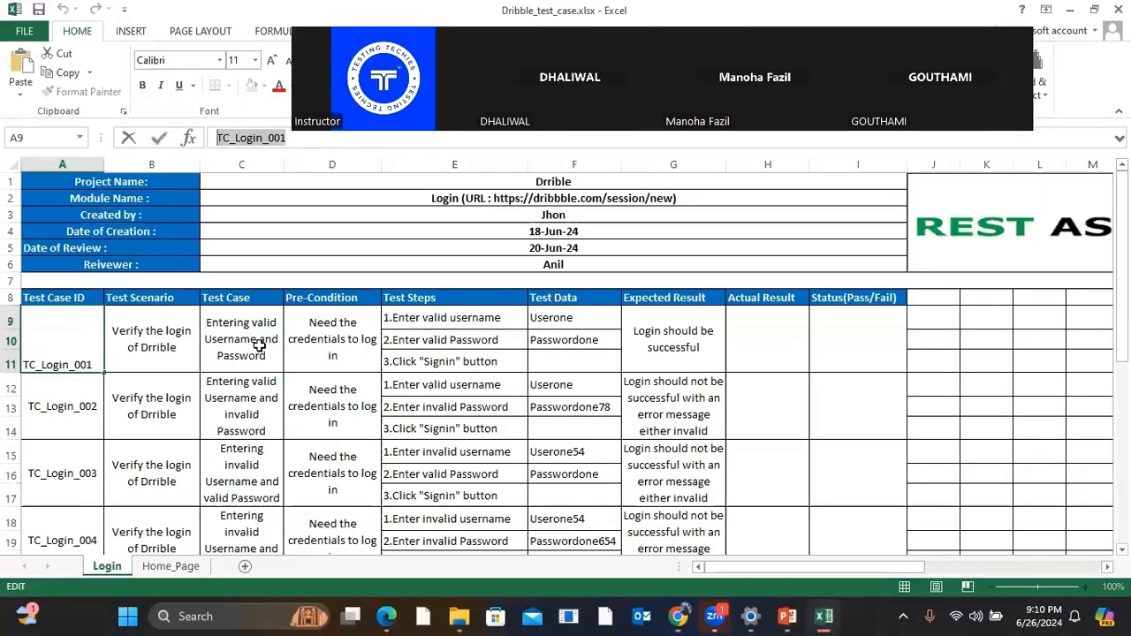
left_click(161, 335)
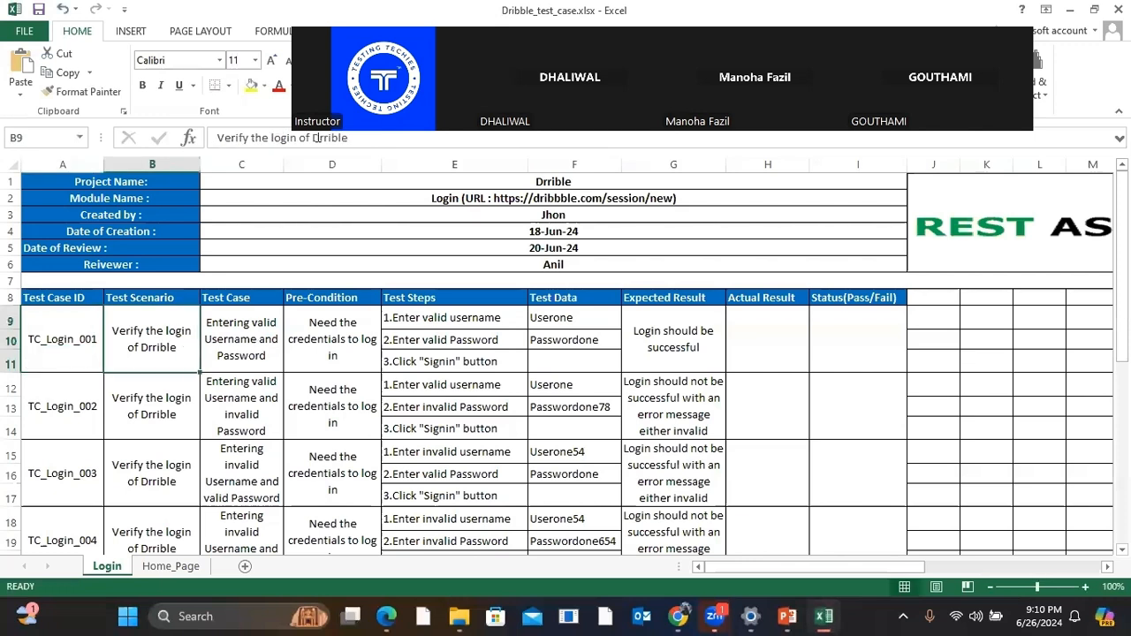
left_click_drag(366, 139, 219, 124)
key("ctrl+c")
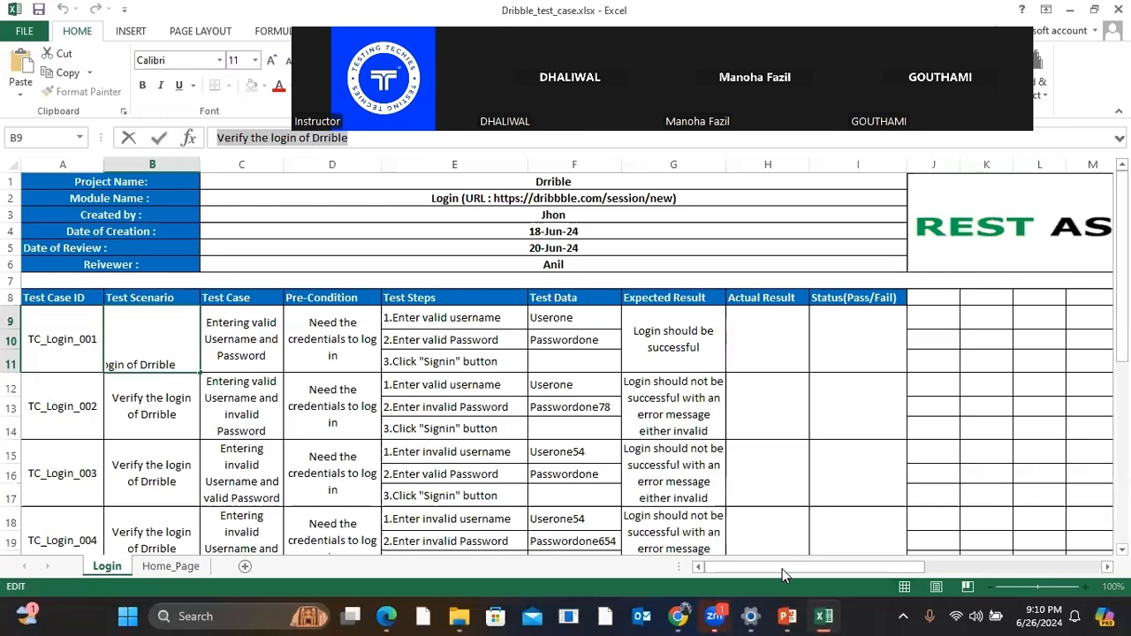
left_click(678, 544)
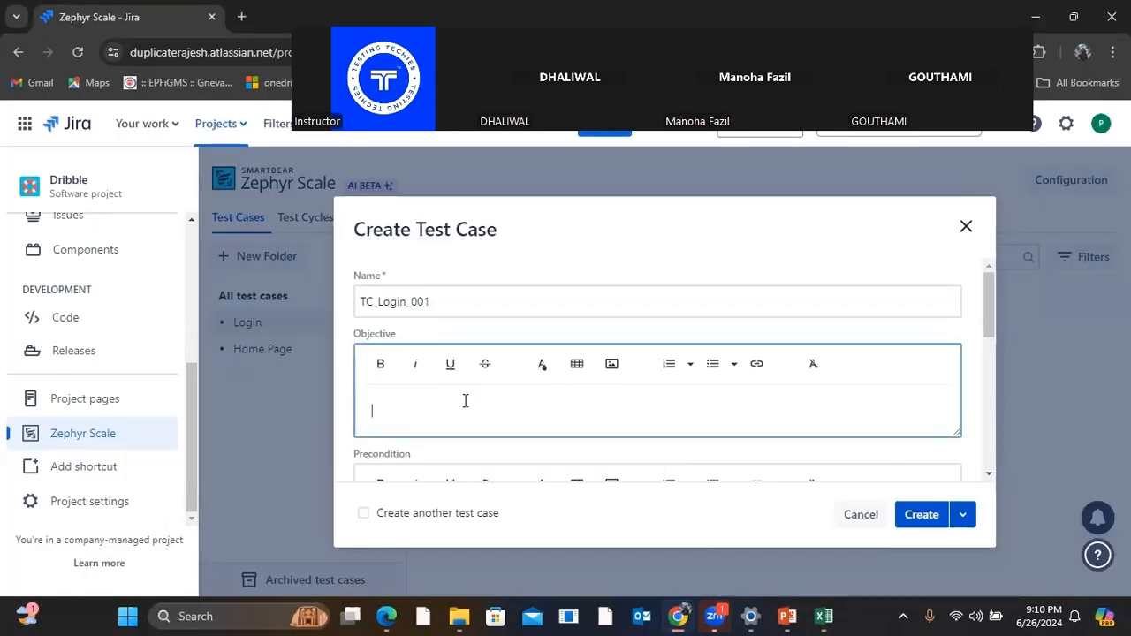
key("ctrl+v")
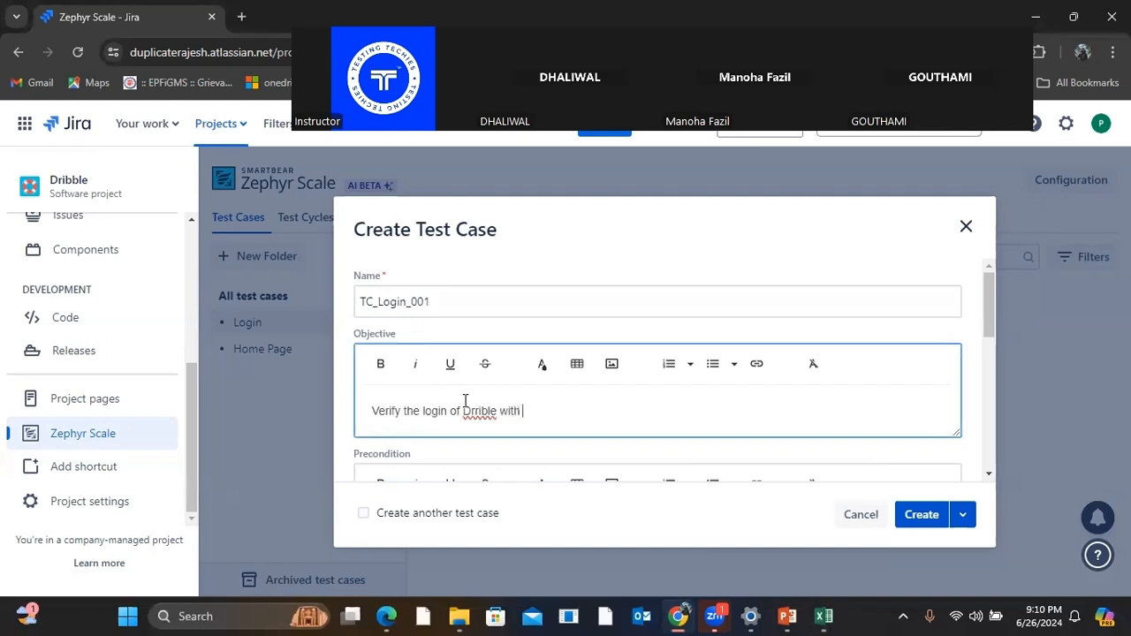
Step: Copy the TC_Login_001 test case text from Excel and replace "with" in the Objective by "by Entering valid Username and Password"
left_click(824, 616)
left_click(261, 348)
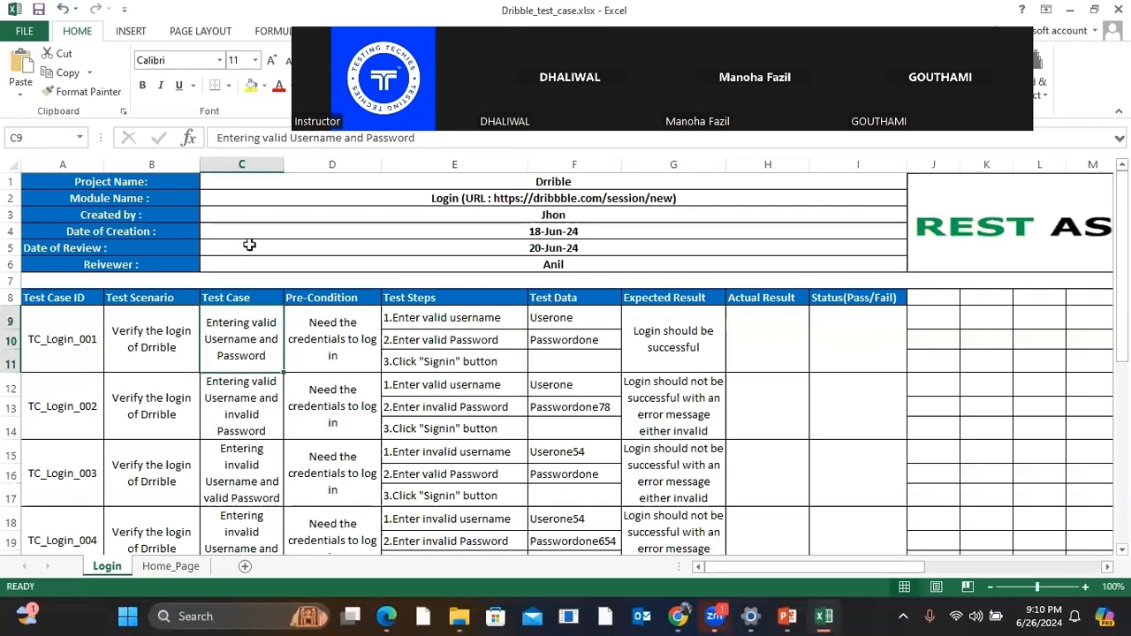
left_click_drag(218, 137, 452, 138)
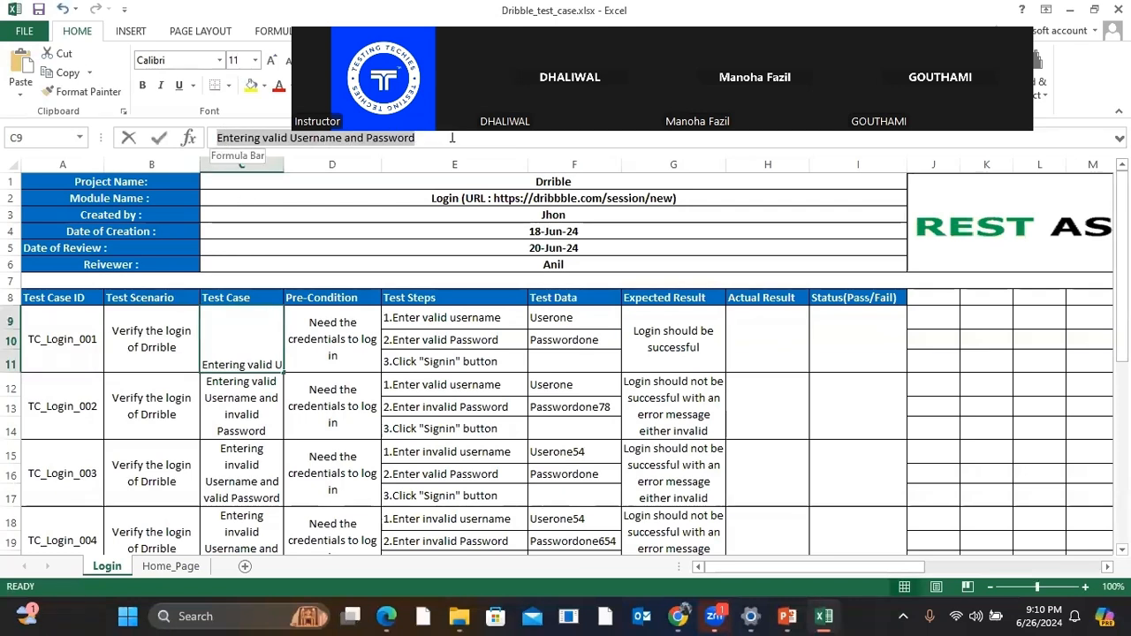
left_click(322, 341)
mouse_move(679, 614)
left_click(683, 585)
left_click(518, 407)
left_click_drag(501, 409, 514, 407)
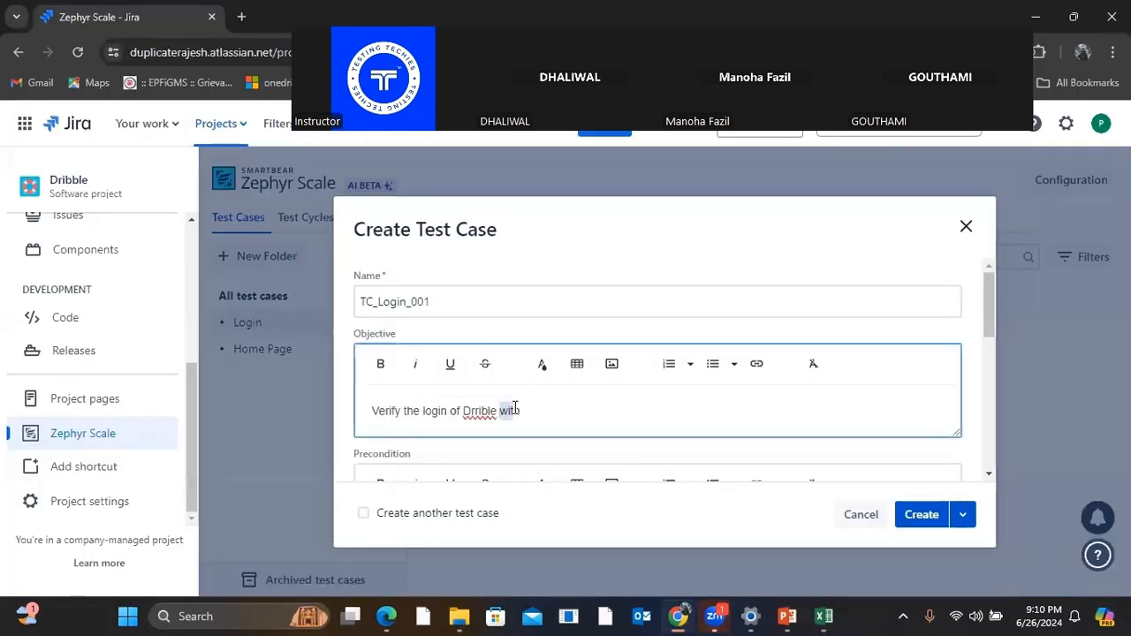
type("by Entering valid Username and Password")
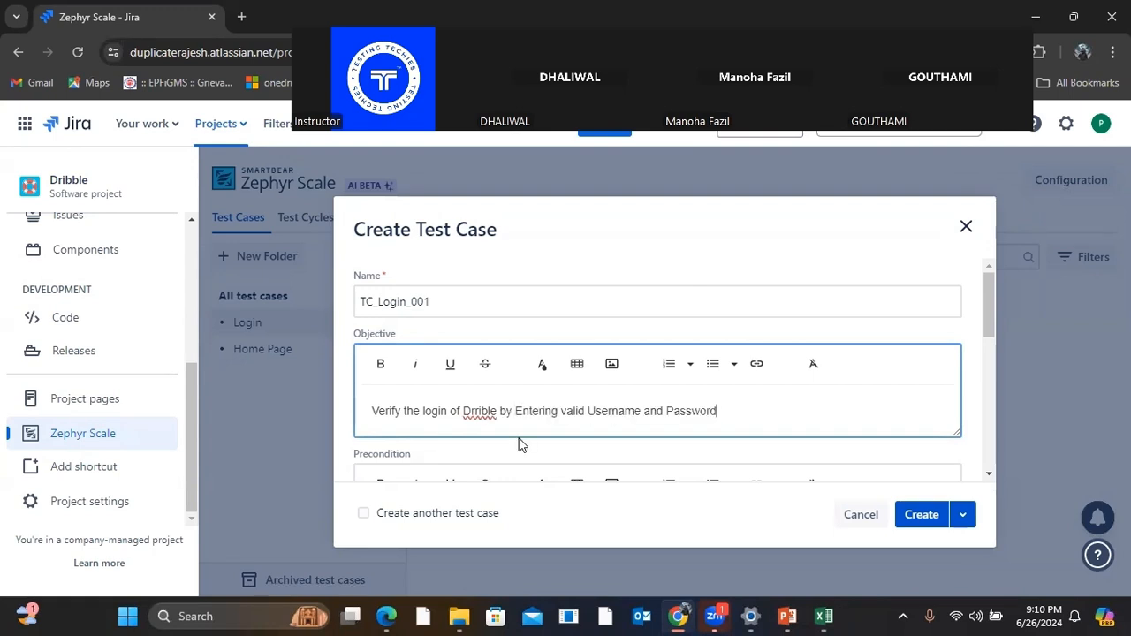
Step: Correct the misspelled word "Drrible" in the Objective to "Dribble" using the spelling suggestion
double_click(480, 414)
right_click(485, 414)
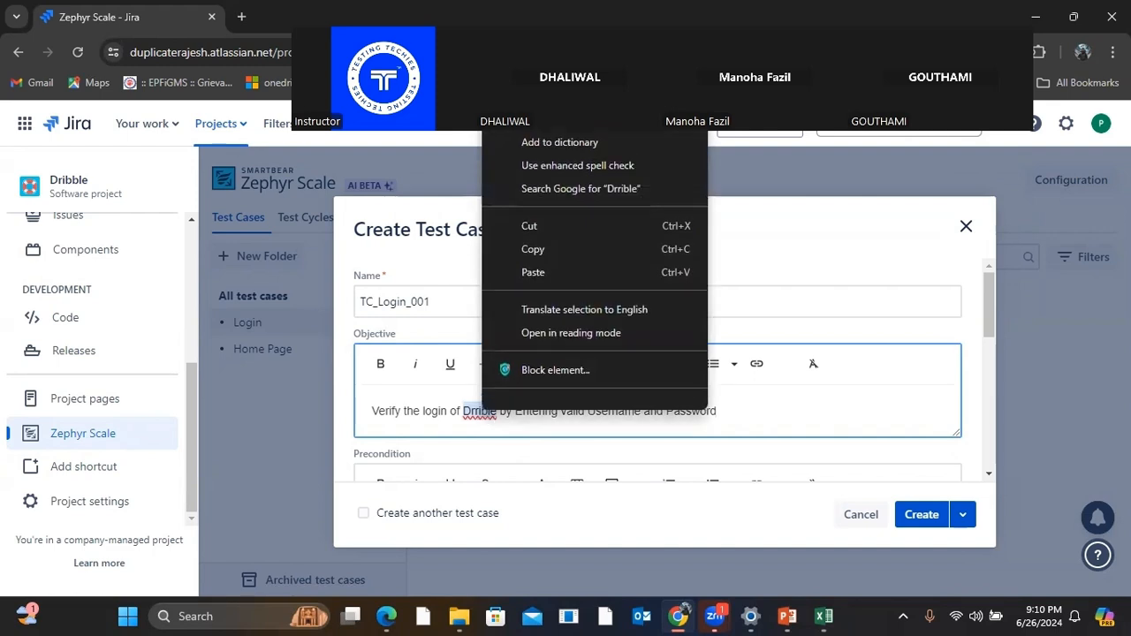
left_click(541, 59)
Step: Copy the TC_Login_001 pre-condition "Need the credentials to log in" from Excel into the test case's Precondition in Zephyr Scale
scroll(614, 384, "down", 2)
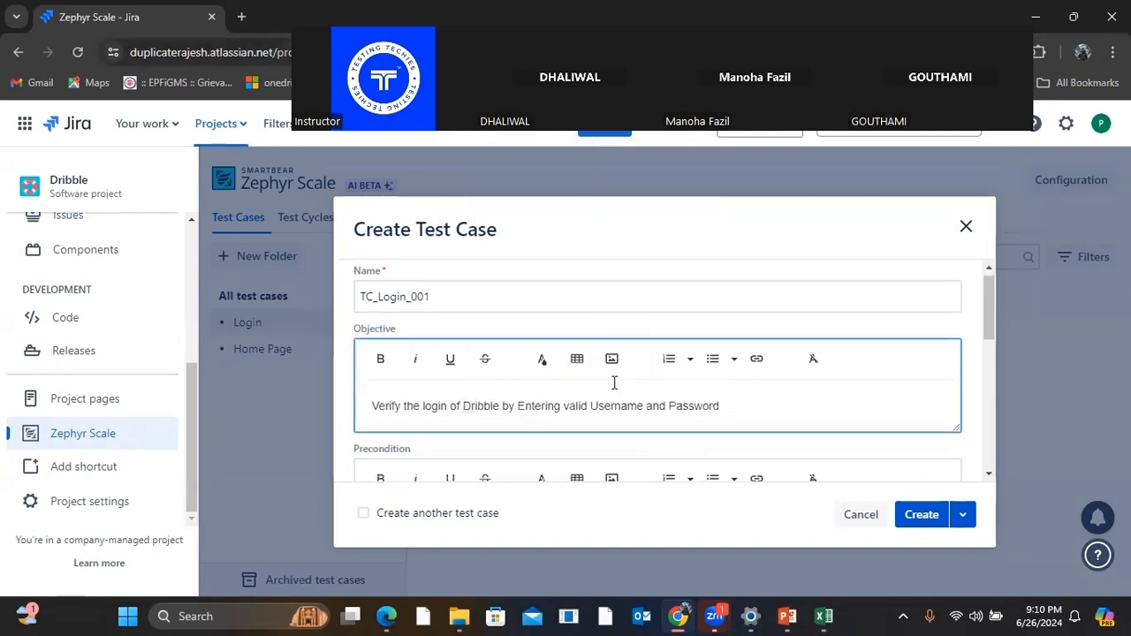
left_click(521, 381)
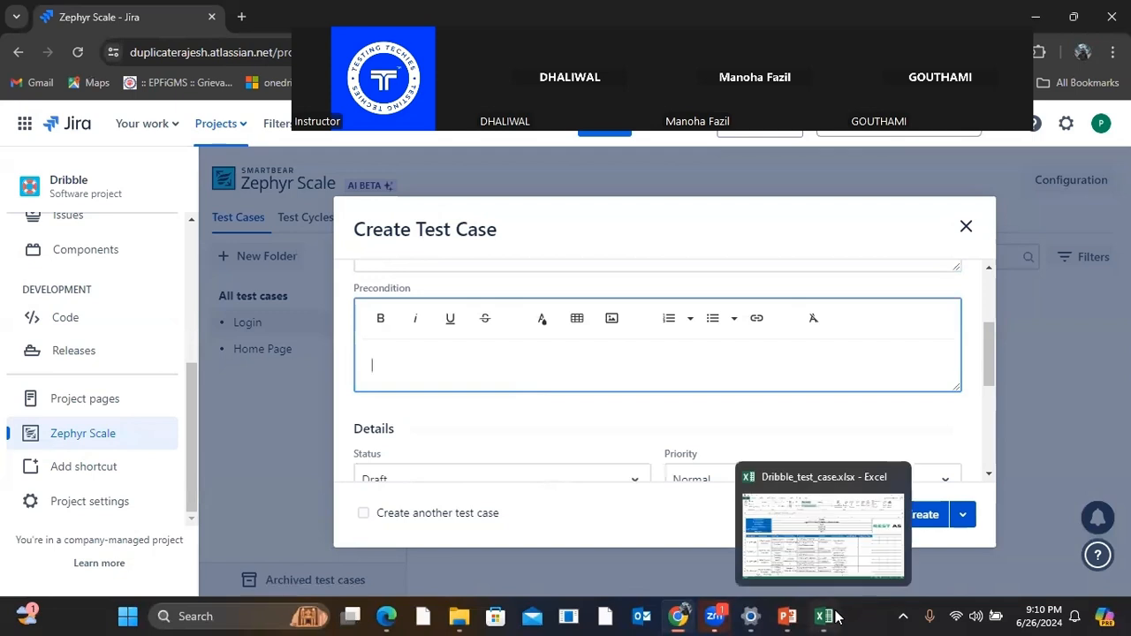
left_click(824, 616)
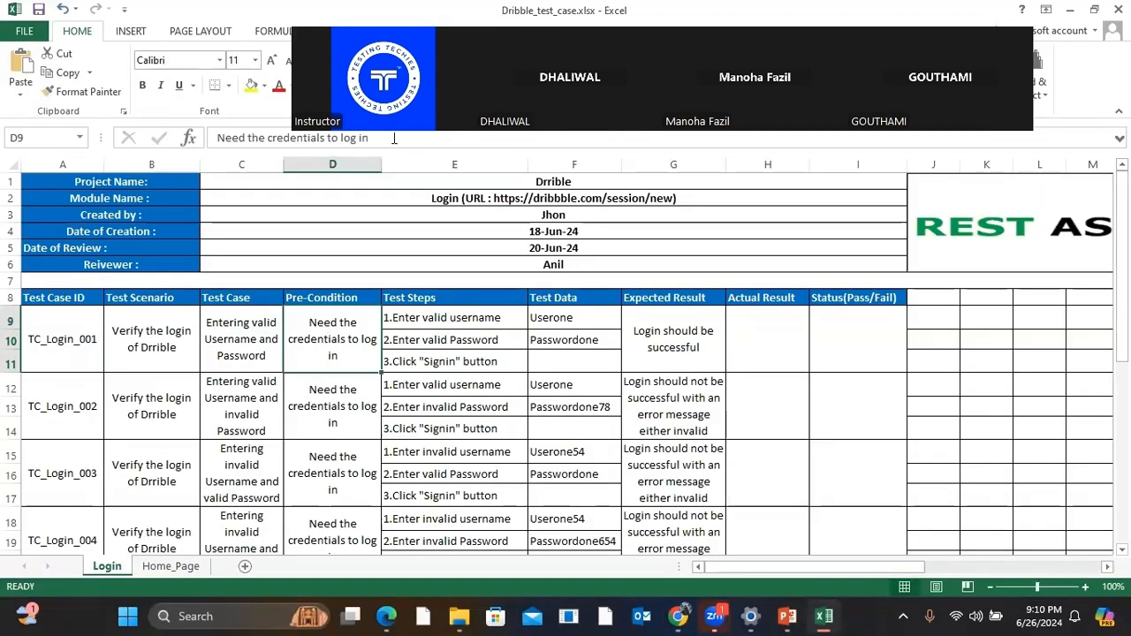
left_click_drag(369, 138, 210, 133)
key("ctrl+c")
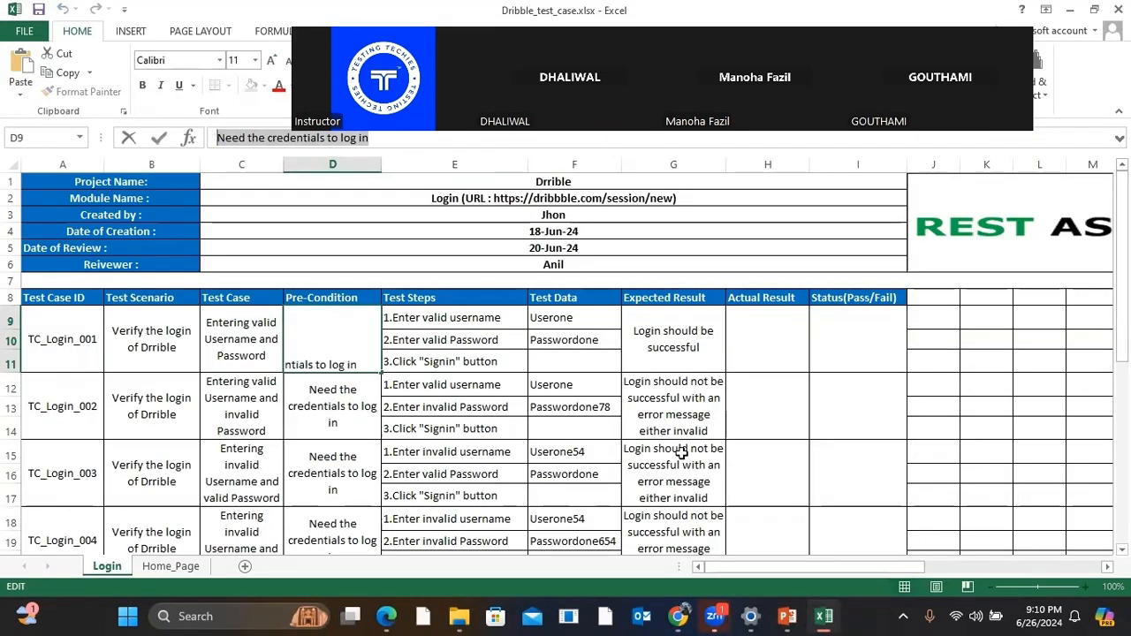
left_click(679, 616)
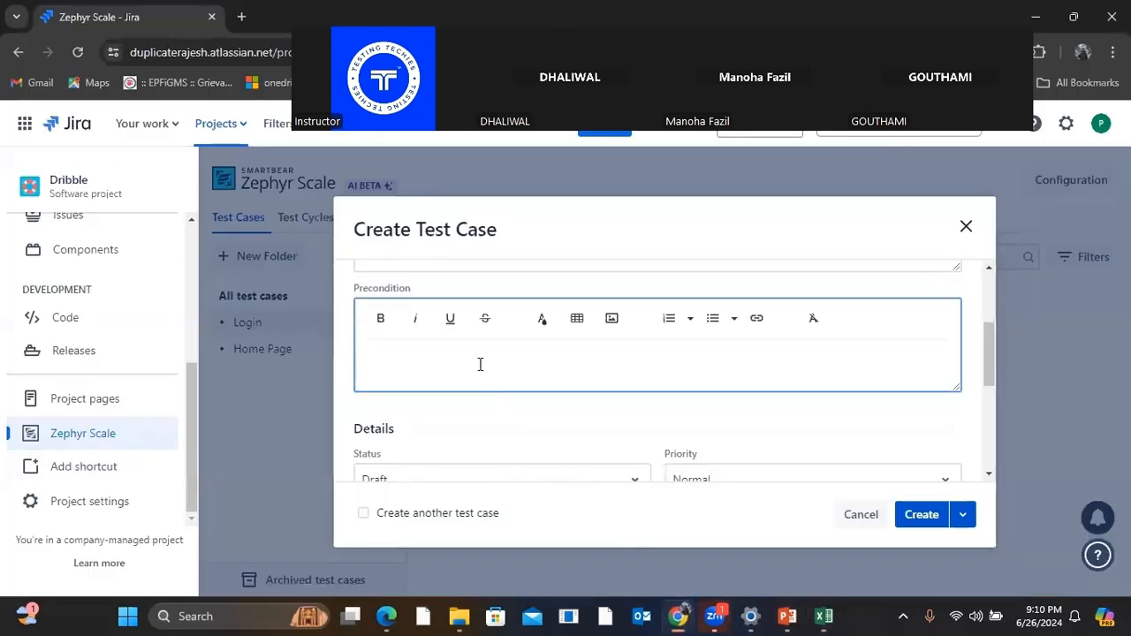
key("ctrl+v")
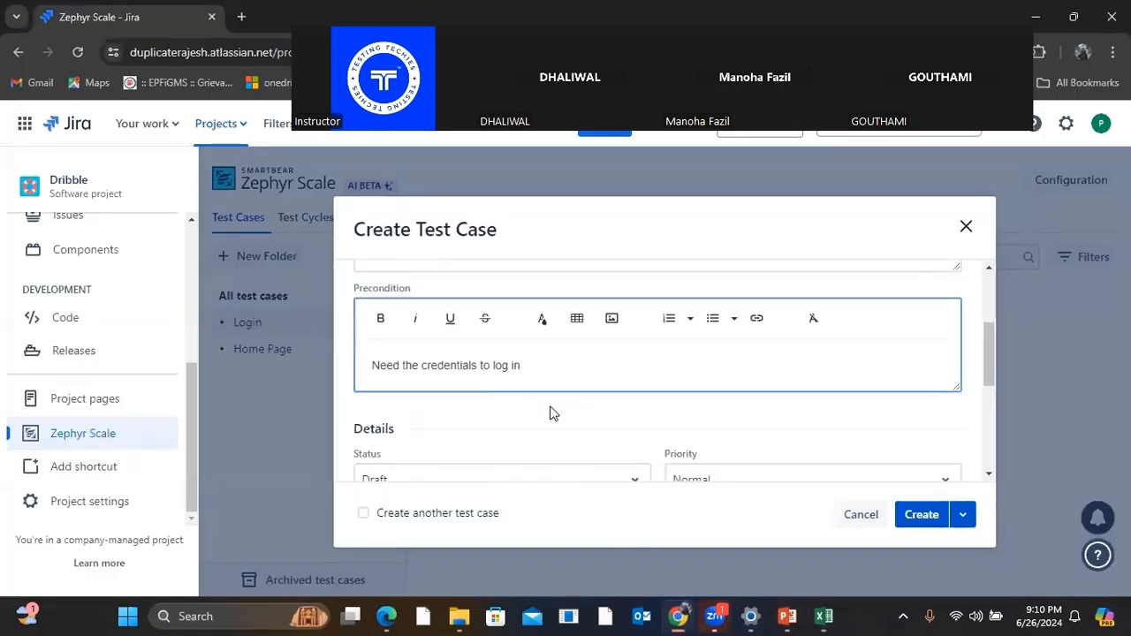
Step: Review the test case's status and owner options, keeping Draft and the current owner, and go to the estimated run time
scroll(550, 413, "down", 2)
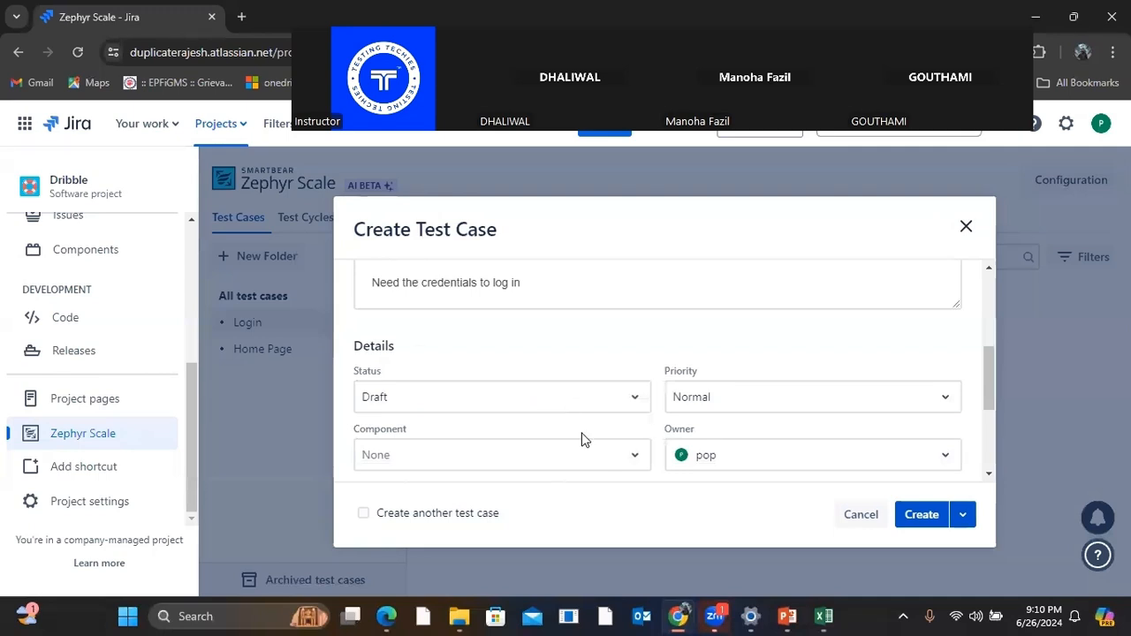
left_click(534, 406)
scroll(534, 406, "down", 4)
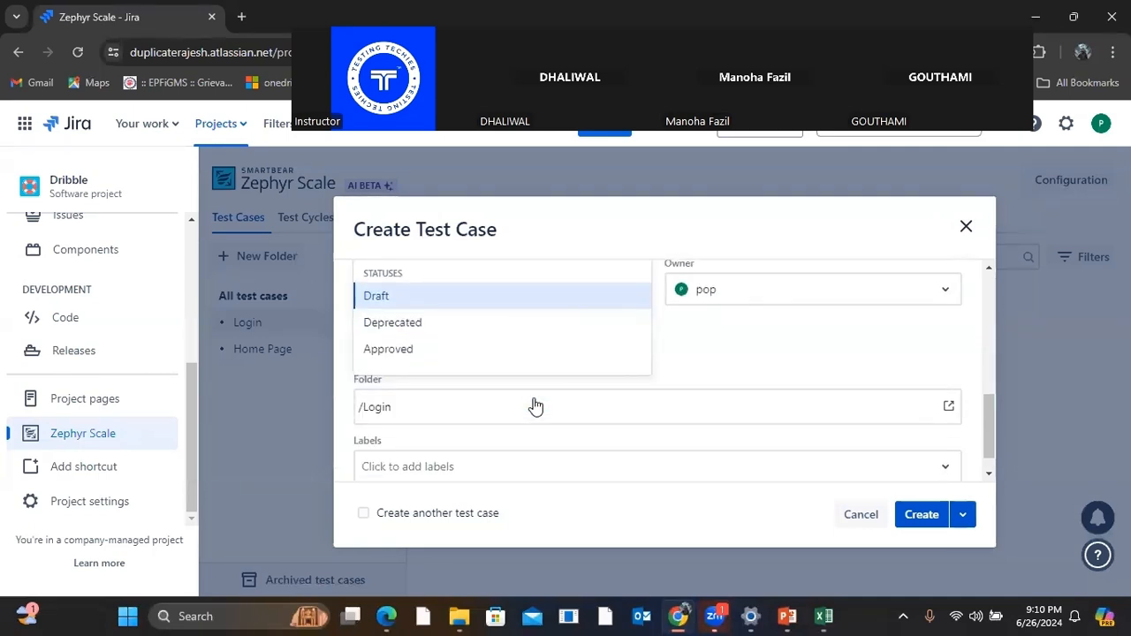
left_click(722, 368)
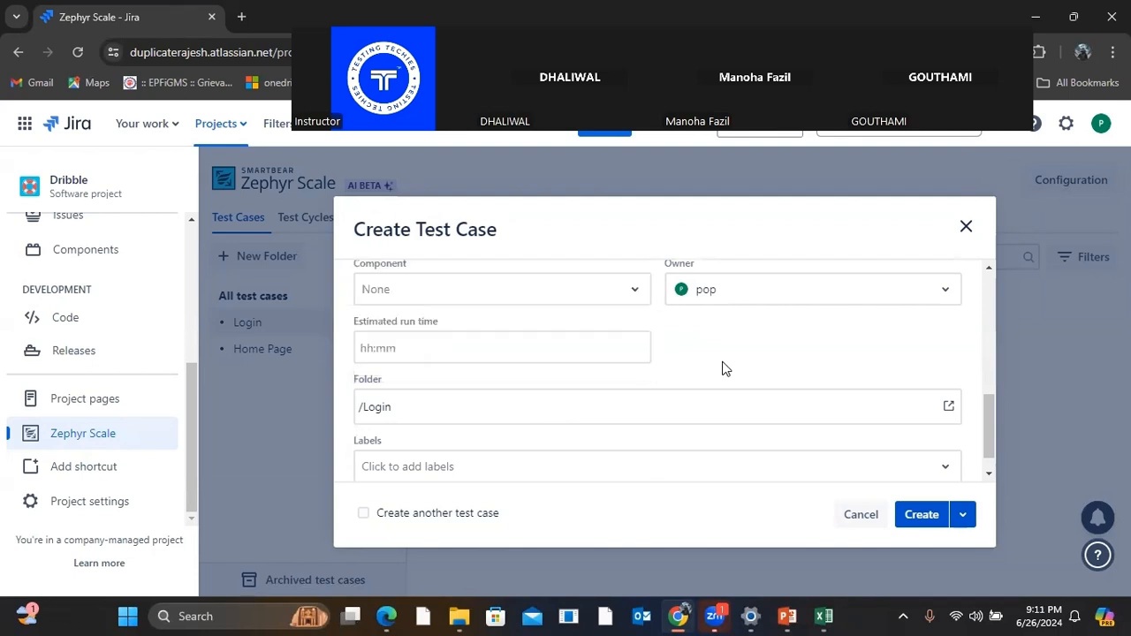
left_click(753, 298)
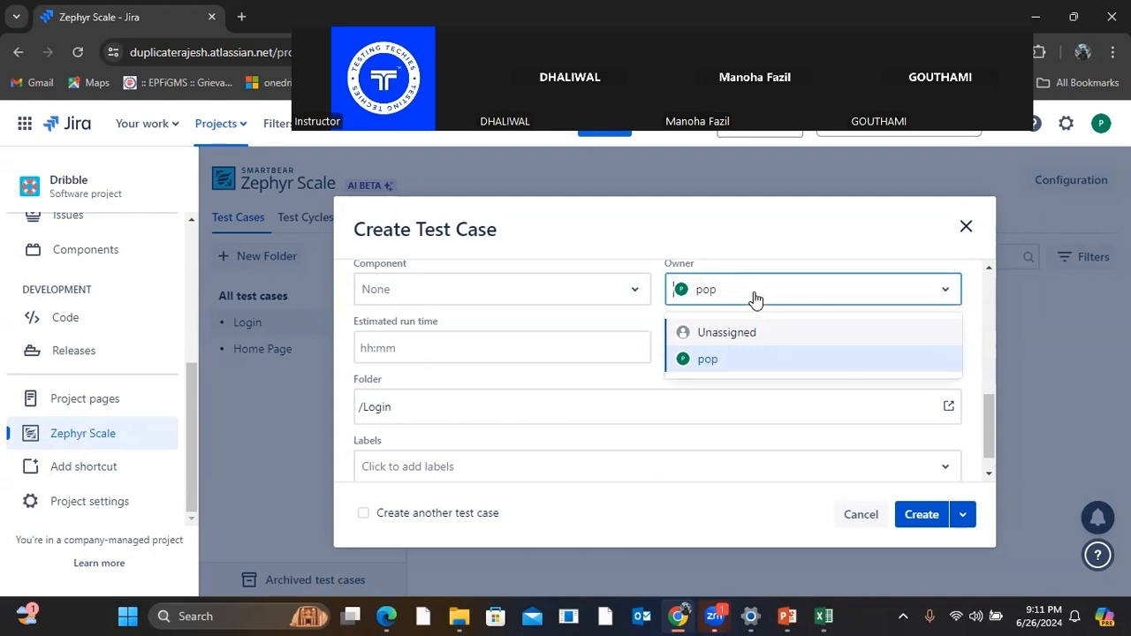
left_click(720, 360)
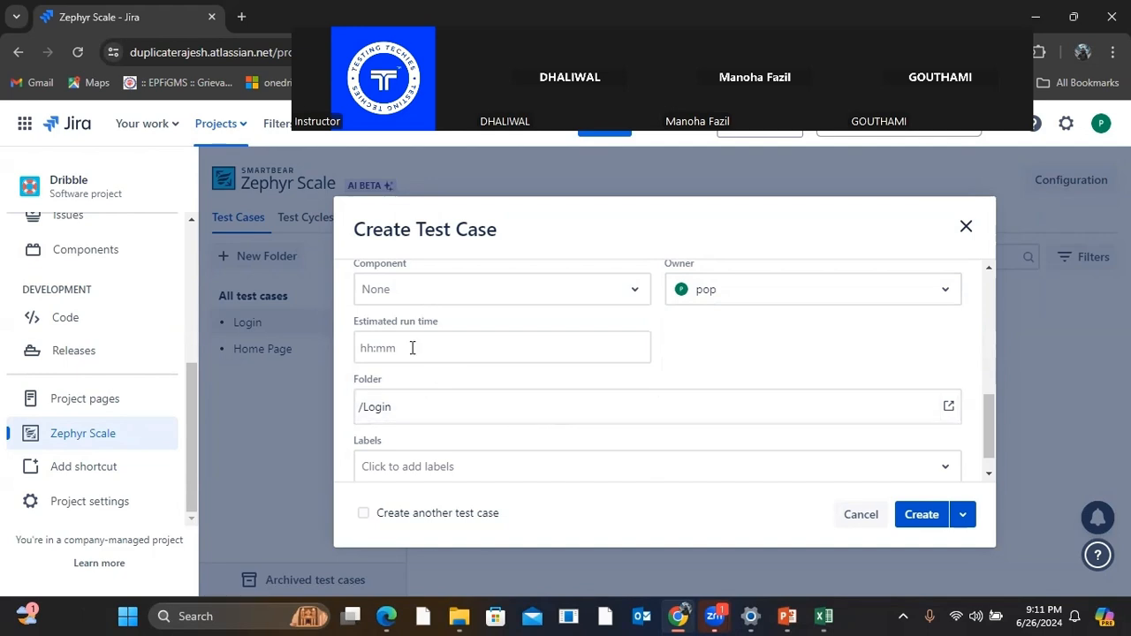
scroll(410, 346, "down", 1)
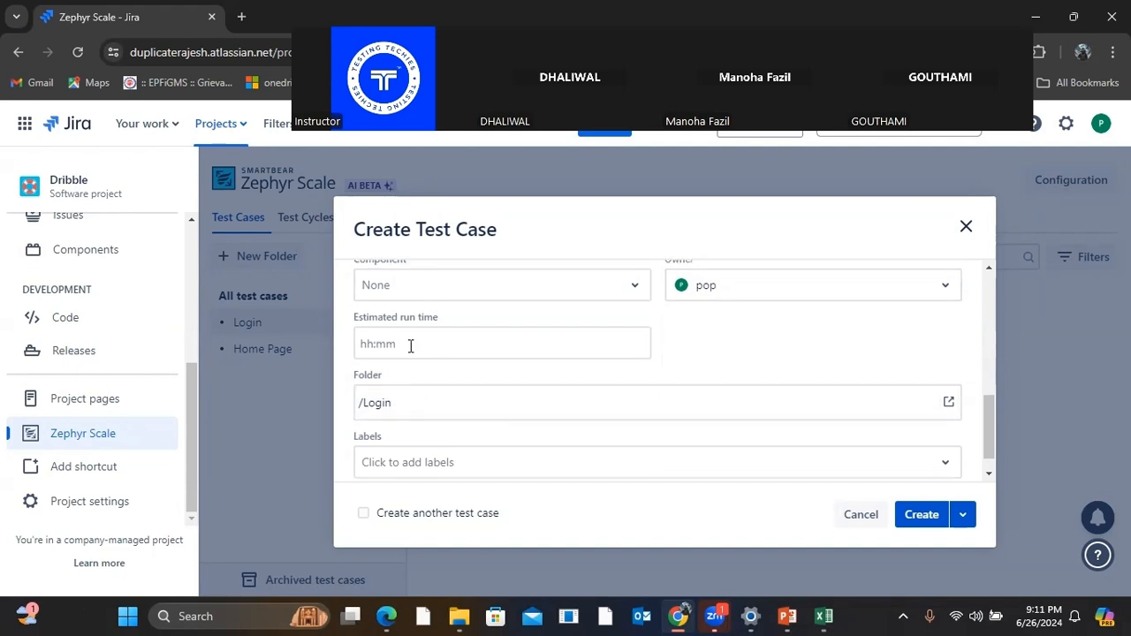
left_click(365, 320)
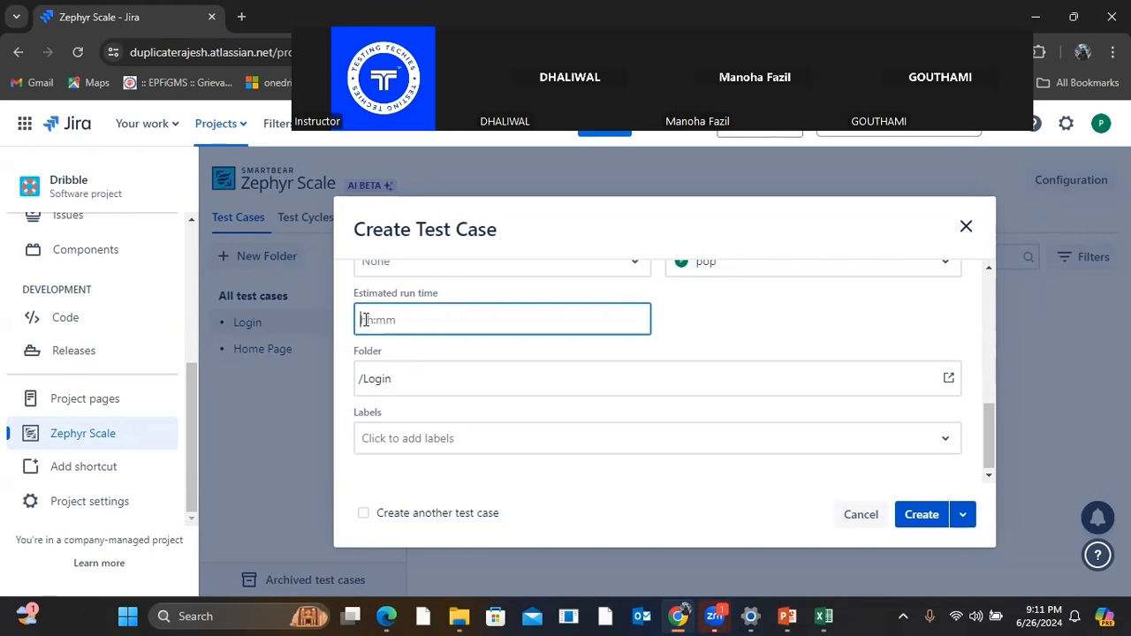
Step: Assign TC_Login_001 to the Login folder, leave its labels empty, and create the test case
left_click(381, 378)
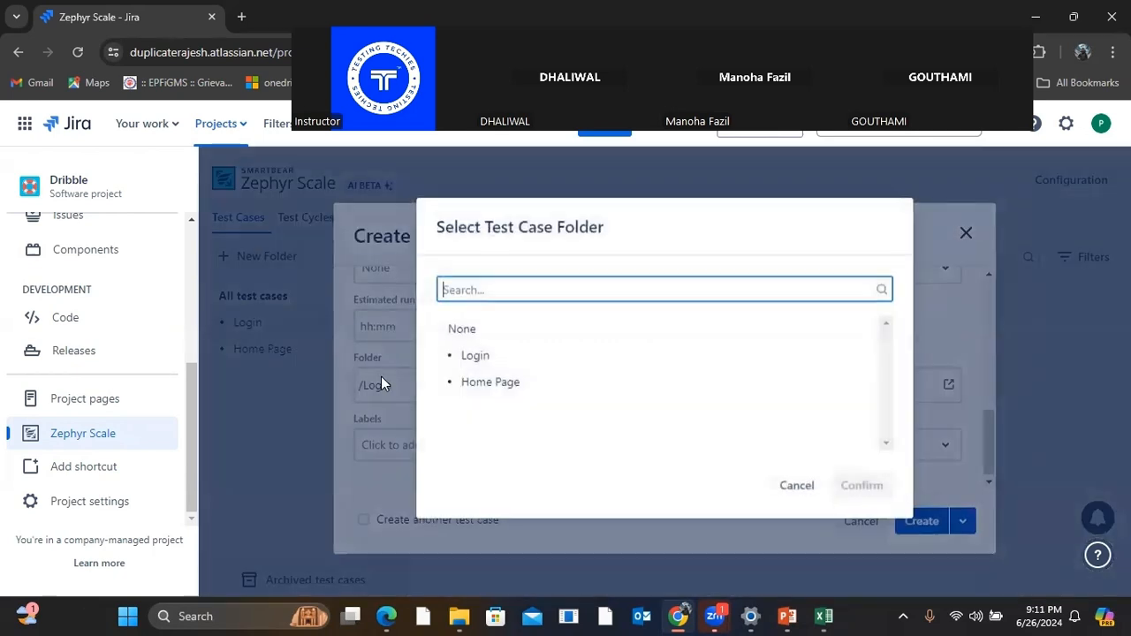
left_click(479, 357)
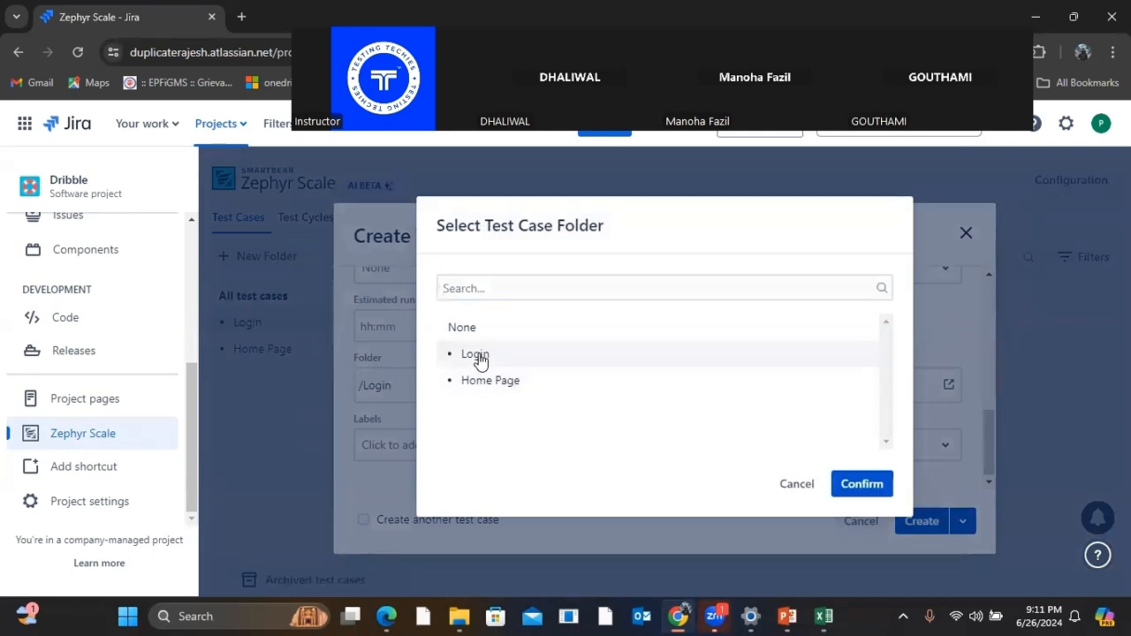
left_click(864, 485)
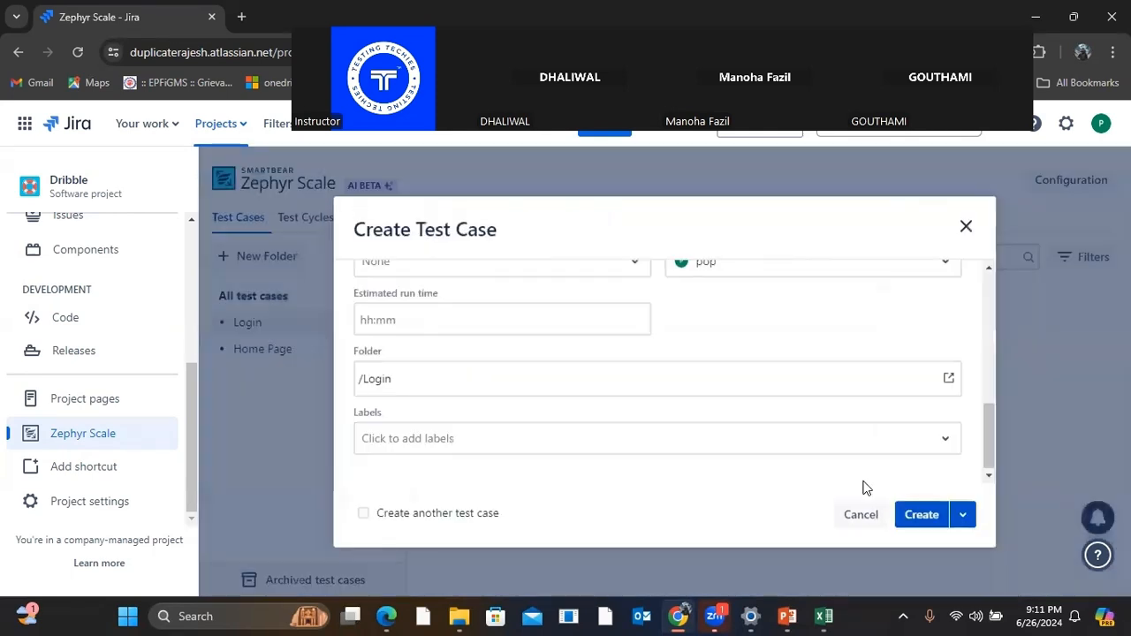
left_click(475, 442)
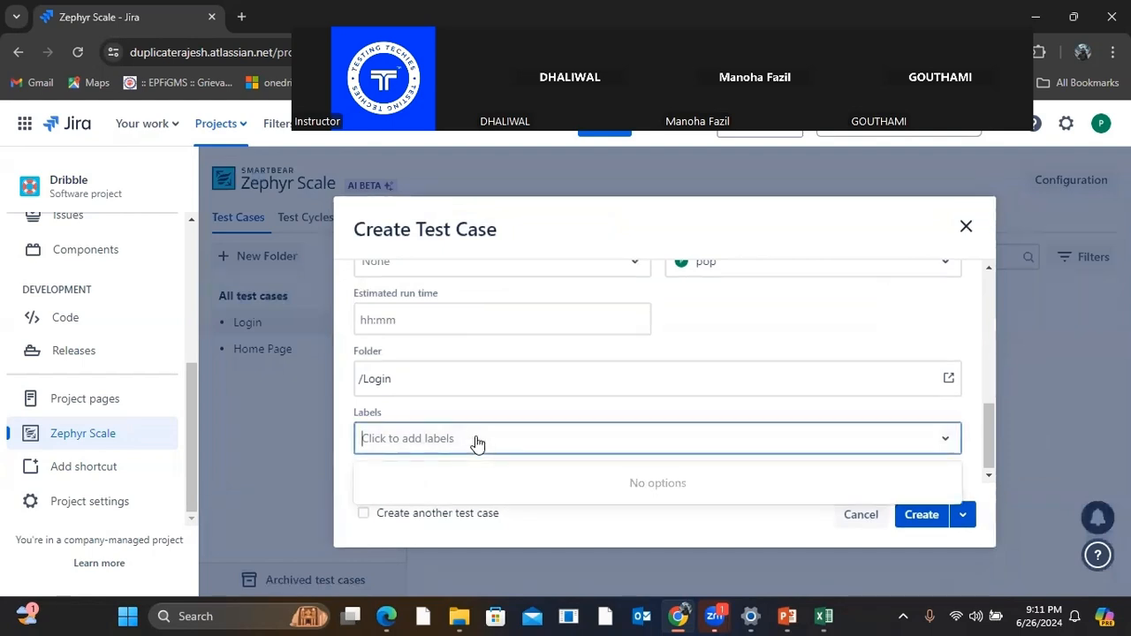
left_click(947, 444)
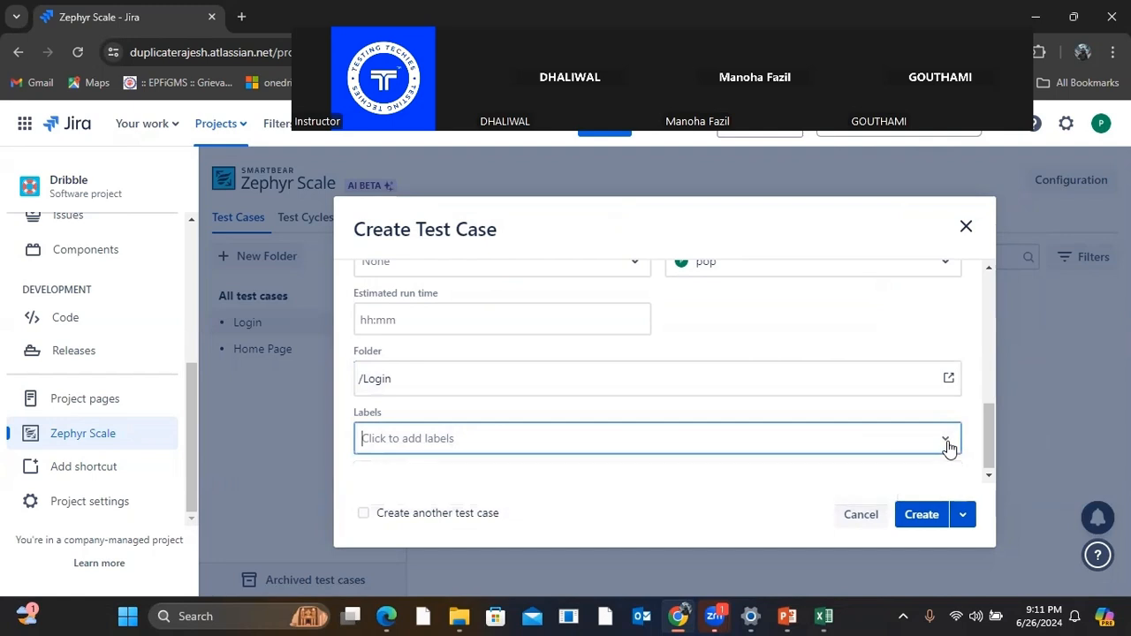
left_click(919, 517)
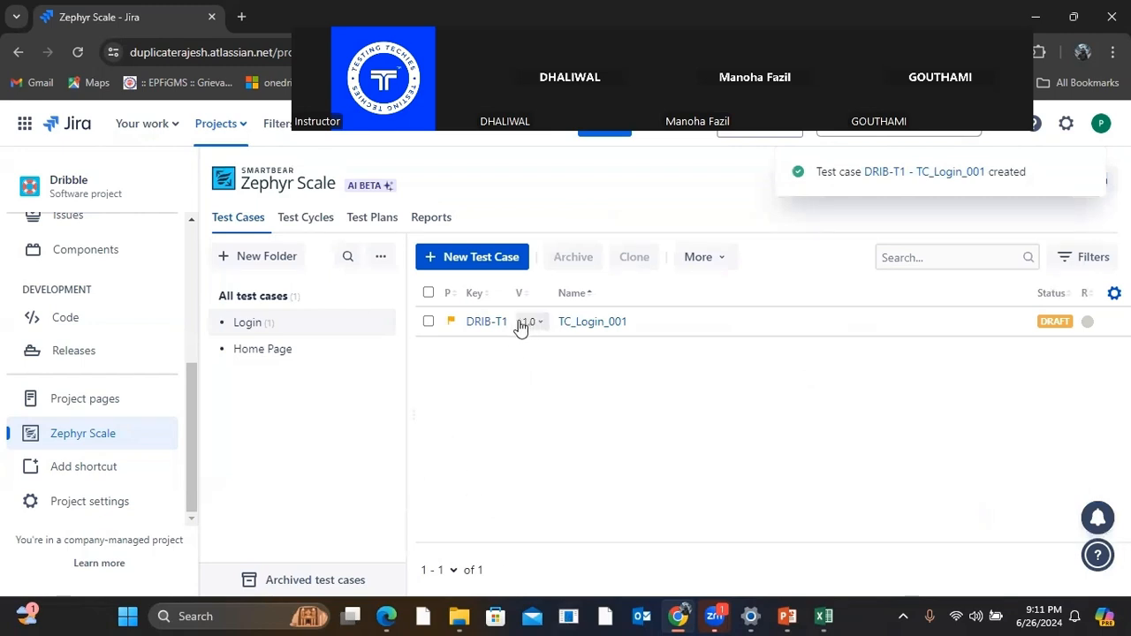
Step: Start a new test case and copy the ID TC_Login_002 from the Excel workbook into its Name
left_click(485, 262)
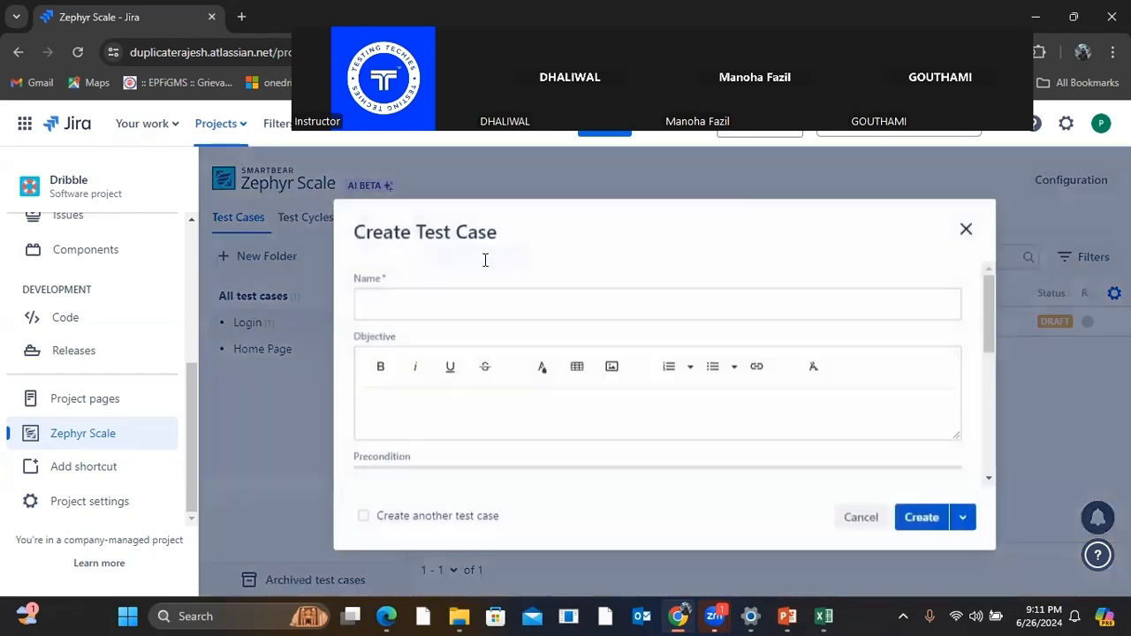
left_click(822, 617)
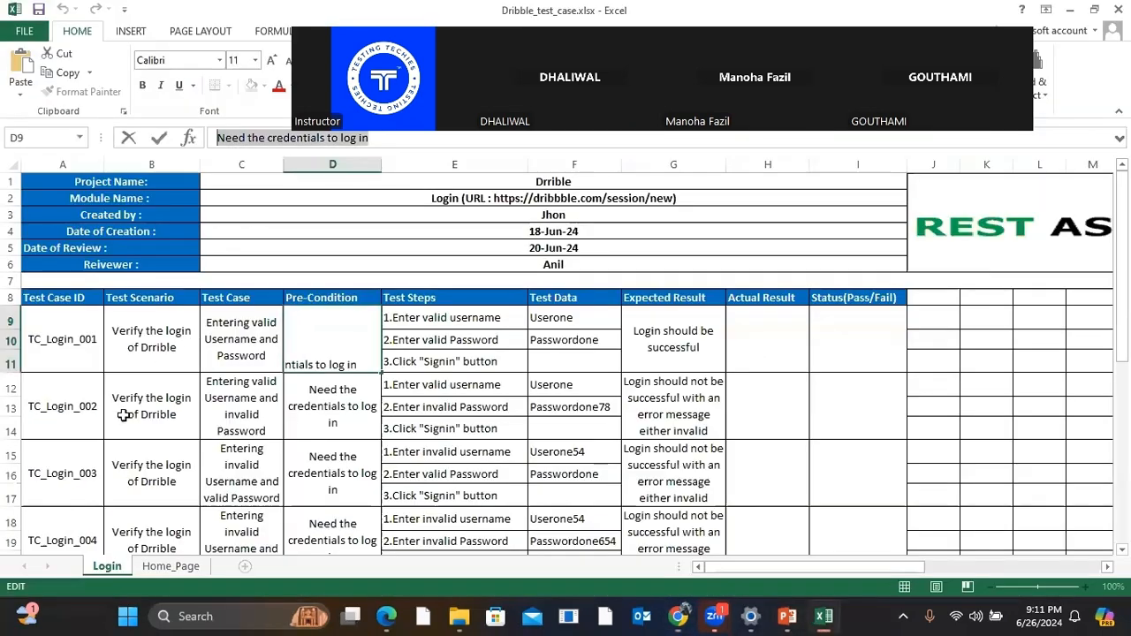
left_click(74, 422)
left_click_drag(288, 138, 193, 137)
key("ctrl+c")
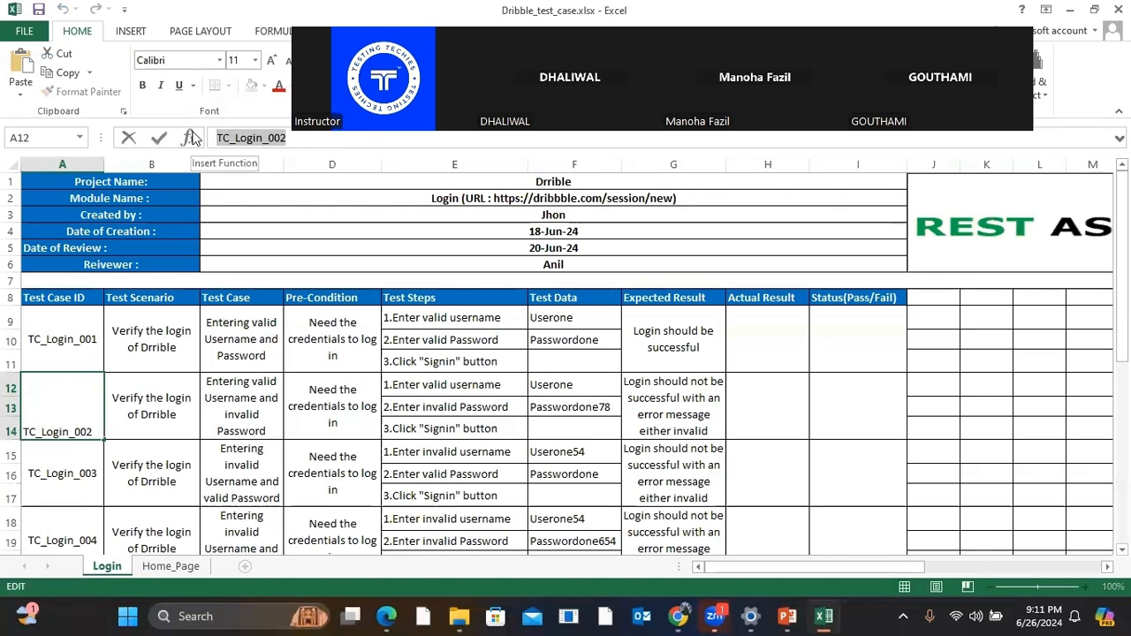
left_click(152, 373)
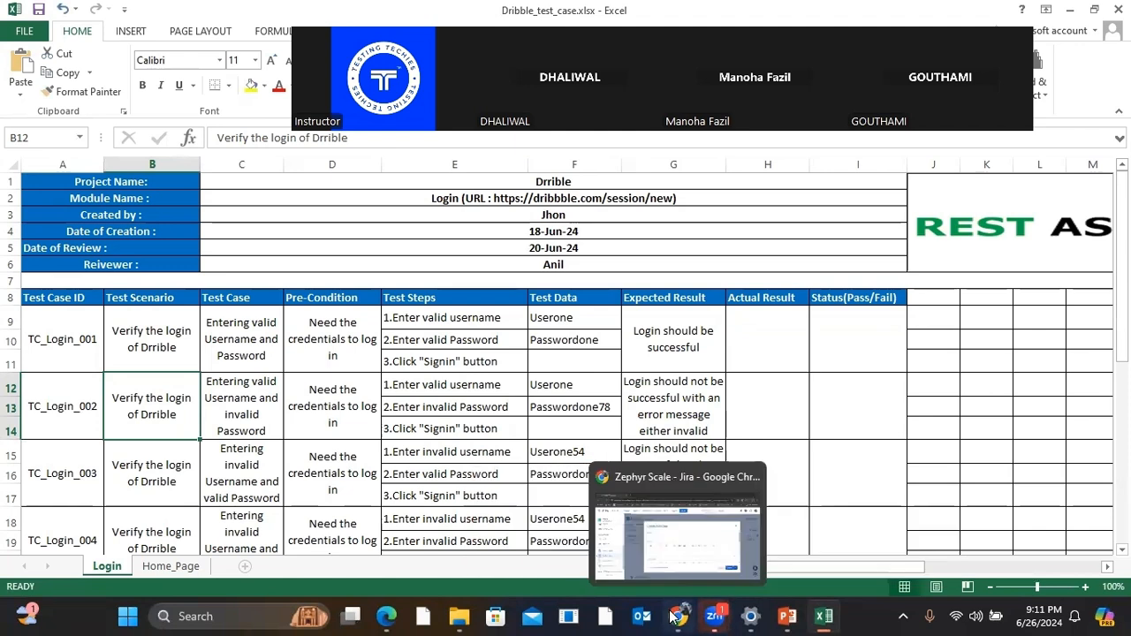
left_click(699, 553)
left_click(380, 306)
key("ctrl+v")
Step: Copy the TC_Login_002 scenario "Verify the login of Drrible" from Excel into the Objective and add "by" after it
left_click(404, 391)
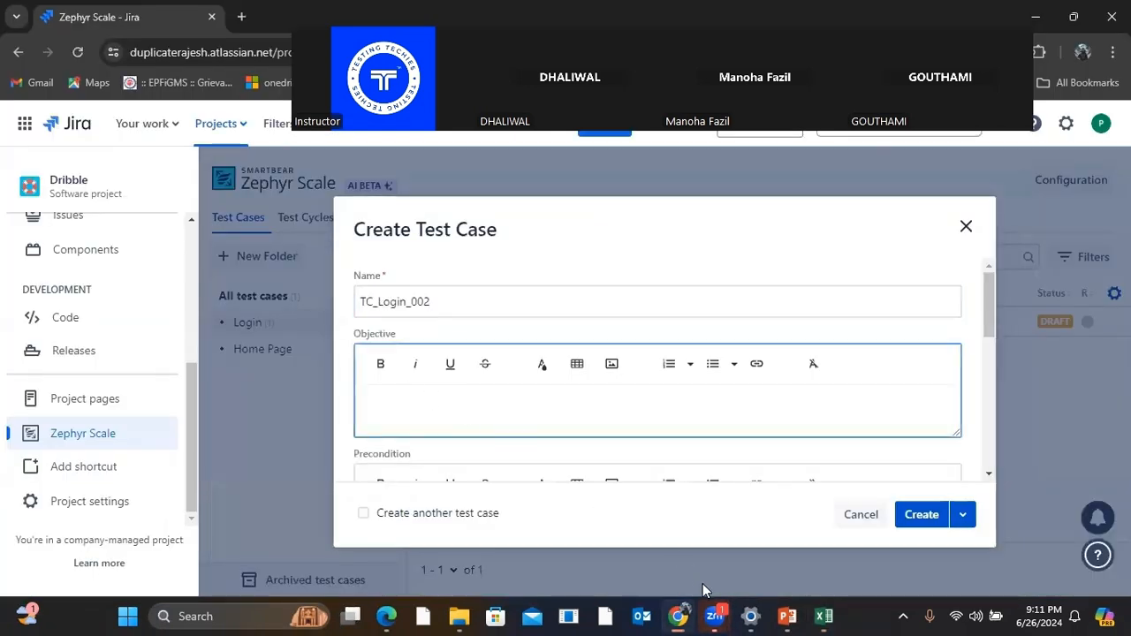
mouse_move(784, 615)
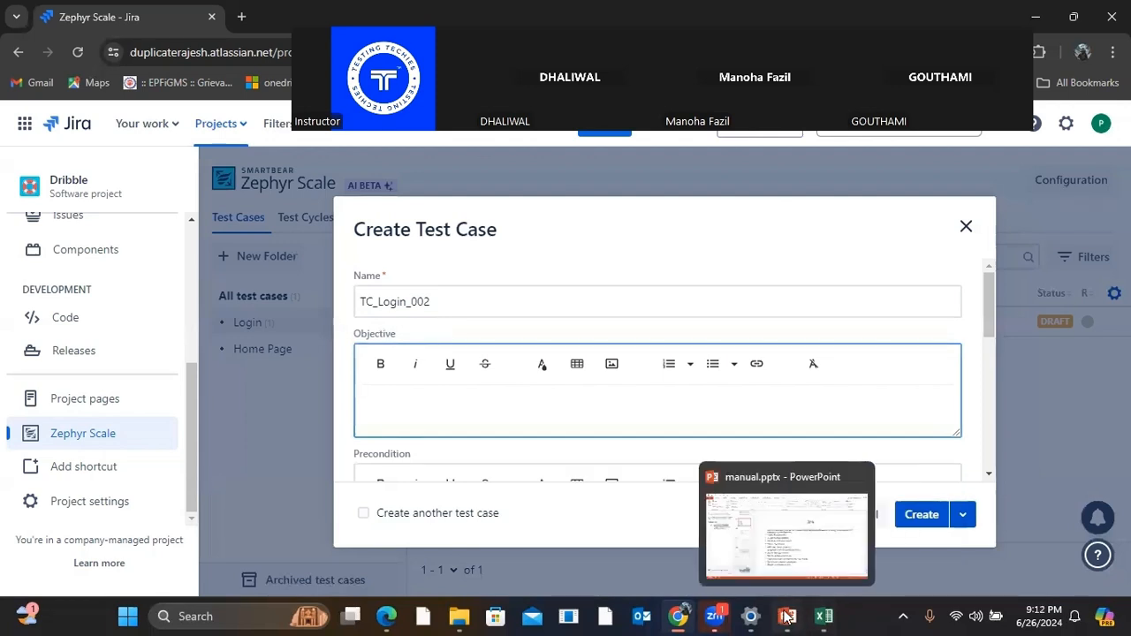
left_click(826, 617)
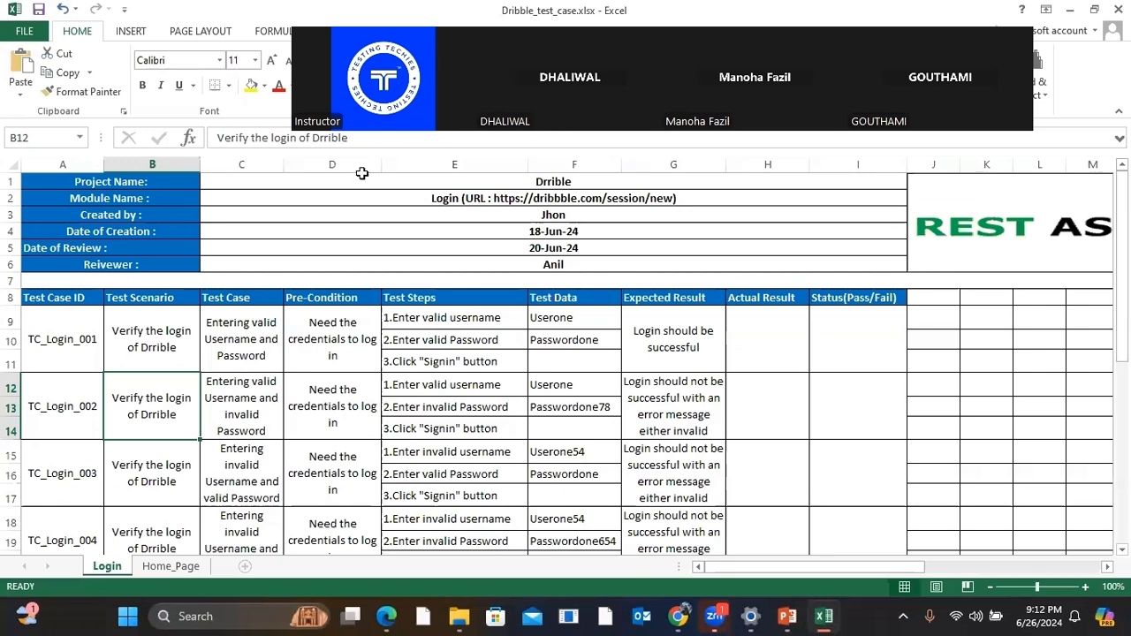
left_click_drag(364, 137, 220, 133)
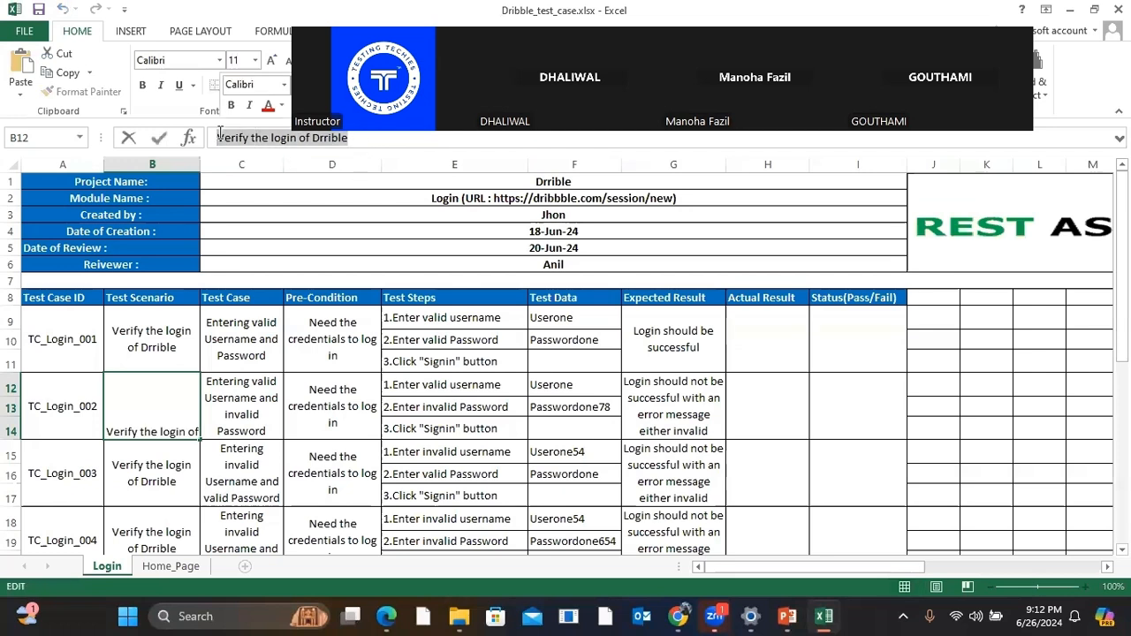
left_click(245, 397)
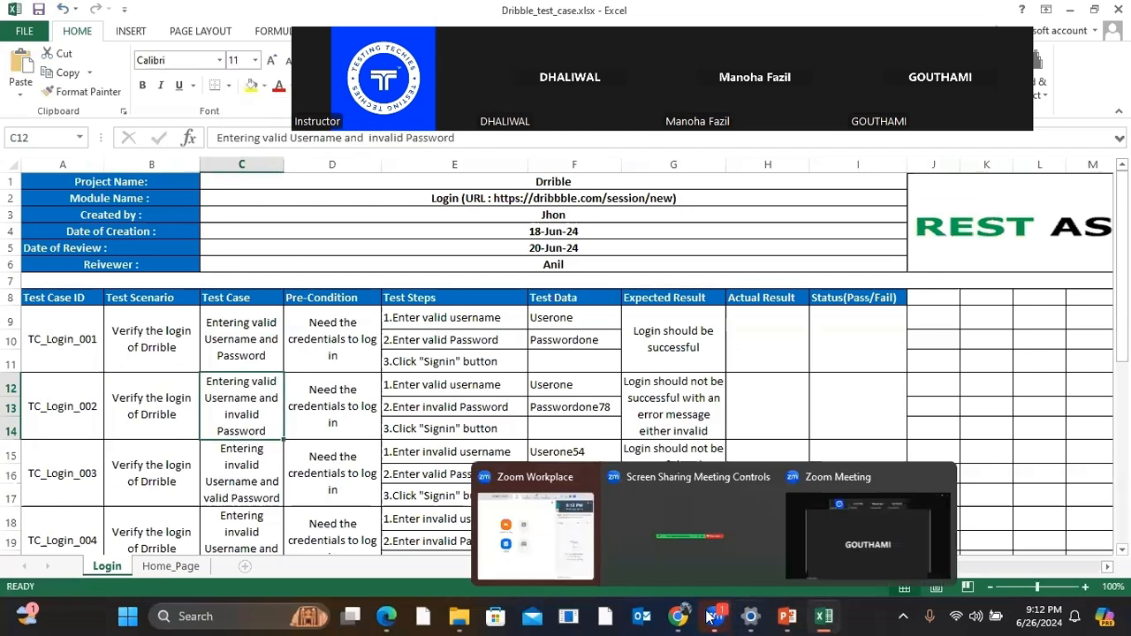
left_click(678, 616)
left_click(543, 424)
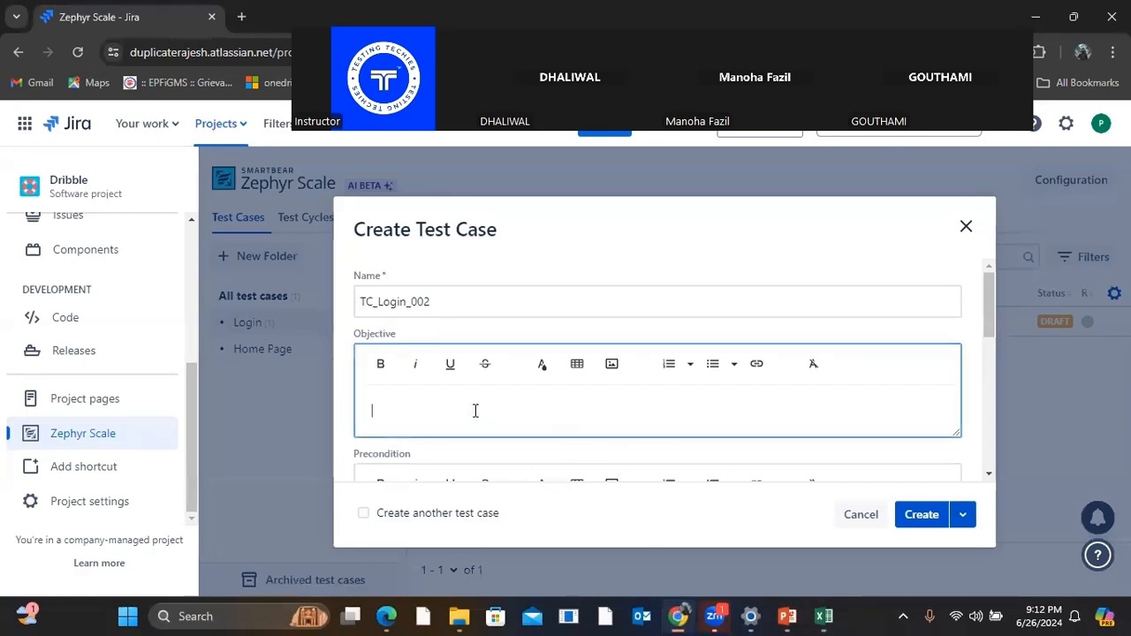
type("Verify the login of Drible")
type("by")
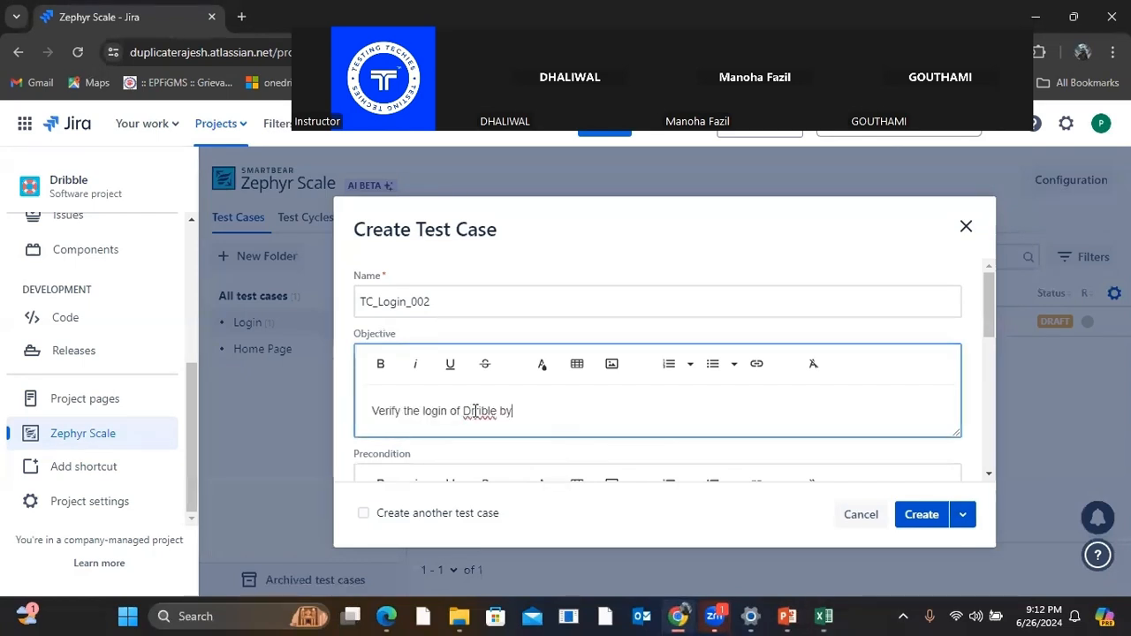
Step: Correct the misspelled "Drrible" in the TC_Login_002 Objective to "Dribble" using the spelling suggestion
right_click(477, 413)
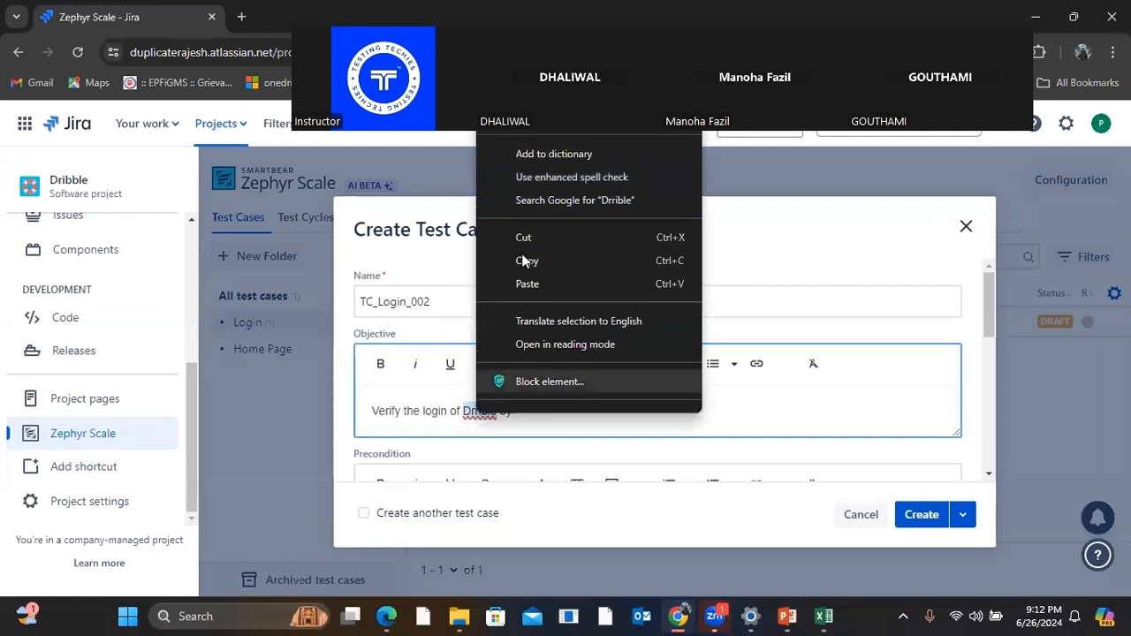
left_click(518, 124)
left_click(522, 416)
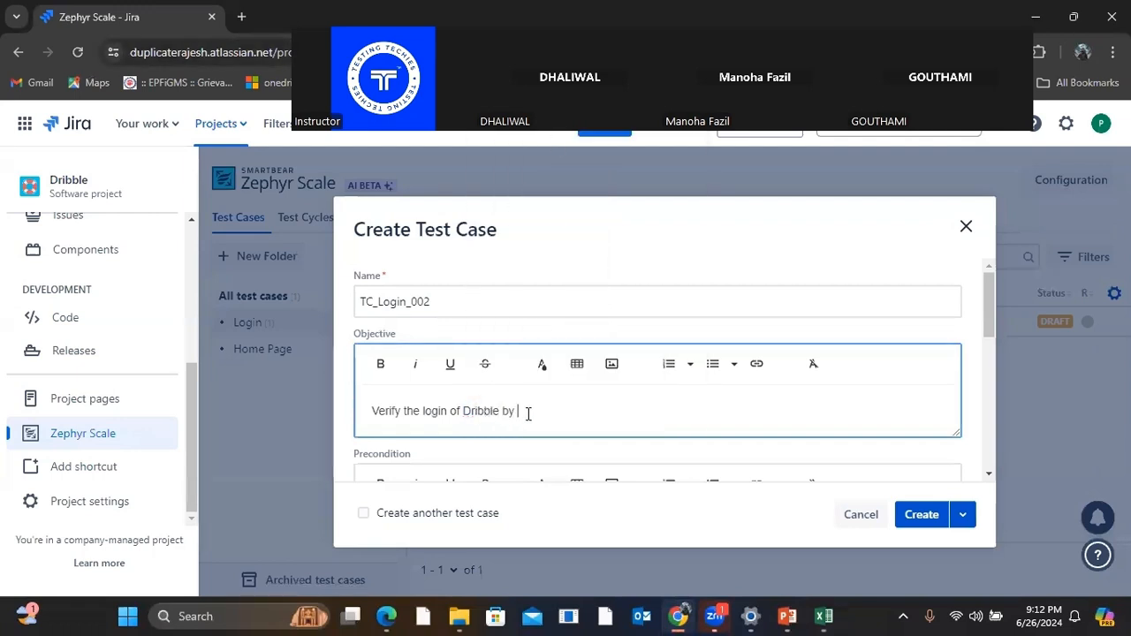
Step: Copy "Entering valid Username and invalid Password" from the TC_Login_002 row in Excel to the end of the Objective in Zephyr Scale
left_click(822, 616)
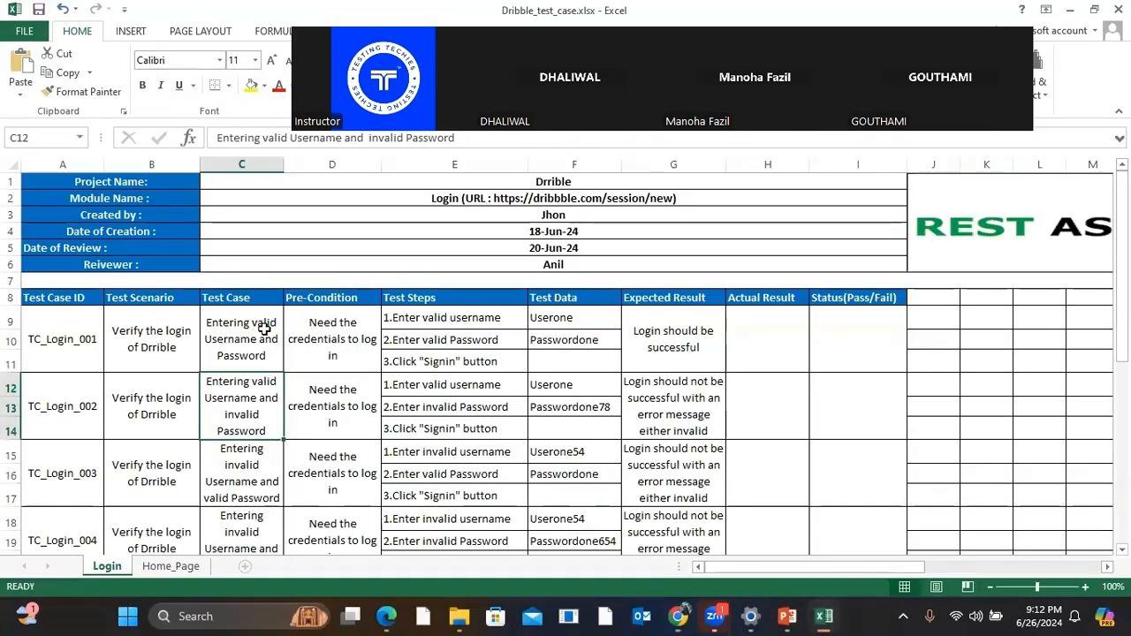
left_click_drag(486, 139, 175, 143)
key("ctrl+c")
left_click(308, 429)
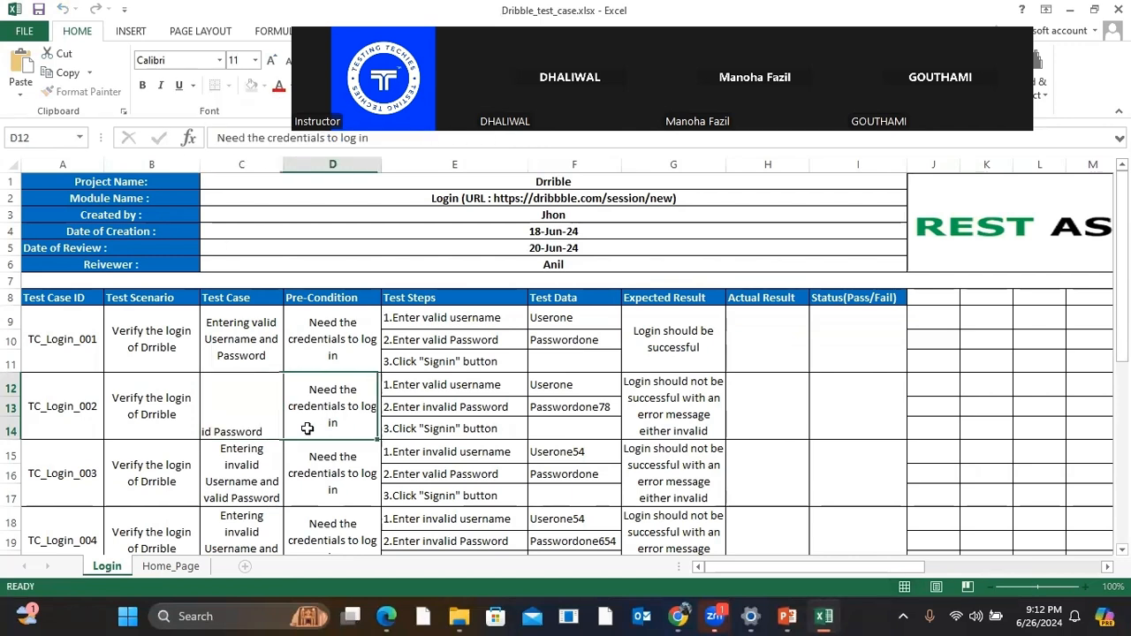
left_click(679, 616)
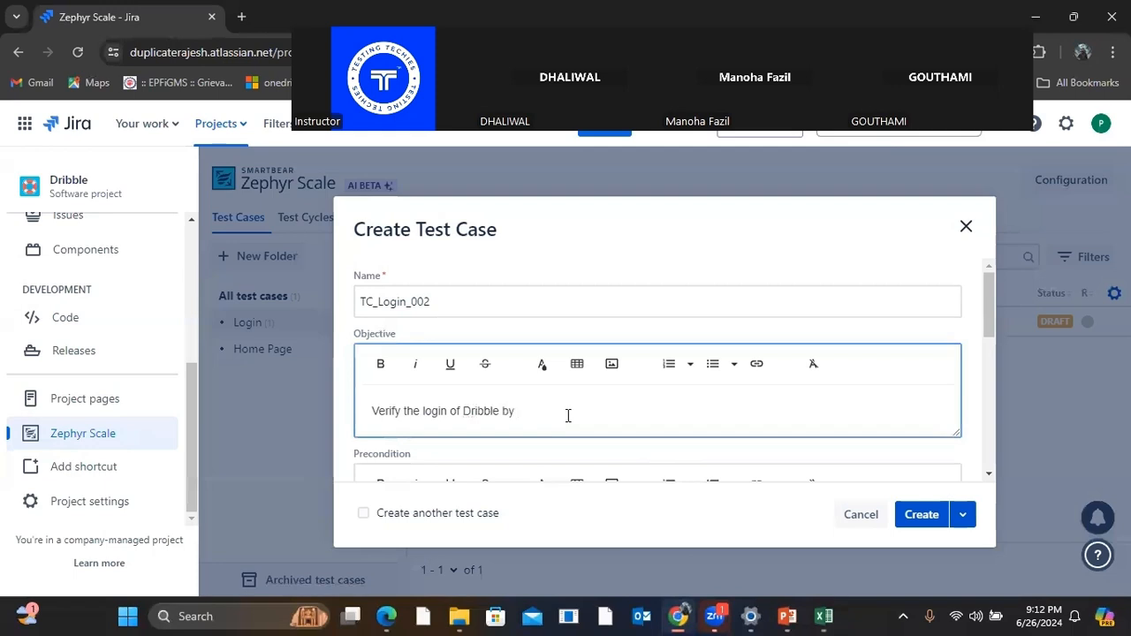
key("ctrl+v")
Step: Copy the TC_Login_002 pre-condition "Need the credentials to log in" from Excel into the Precondition in Zephyr Scale
scroll(568, 415, "down", 5)
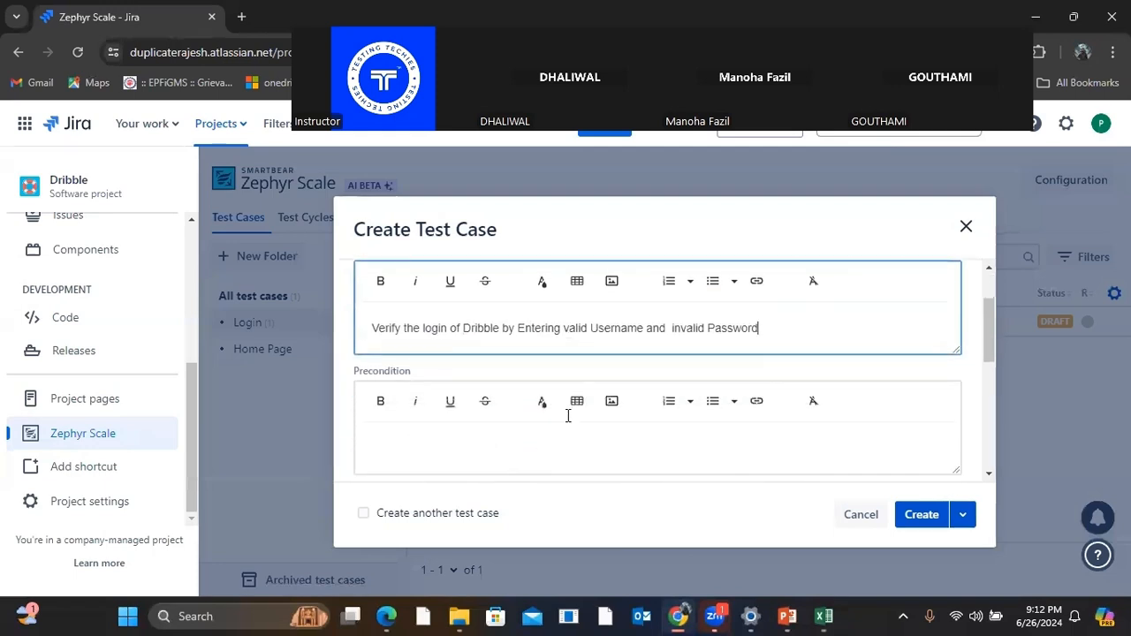
left_click(821, 616)
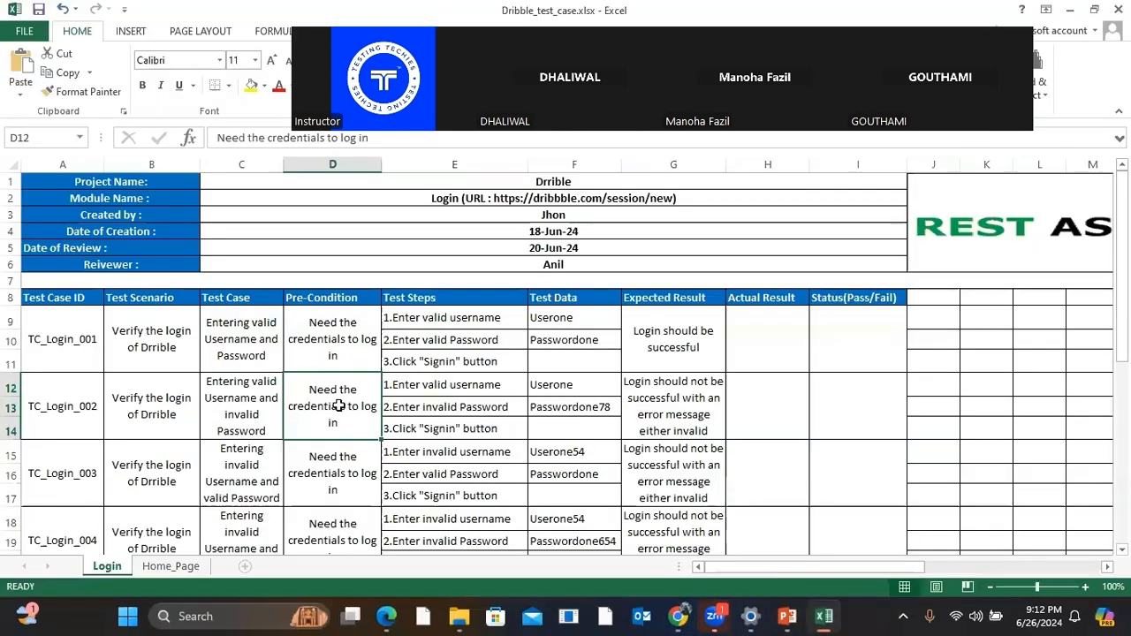
left_click_drag(363, 138, 218, 138)
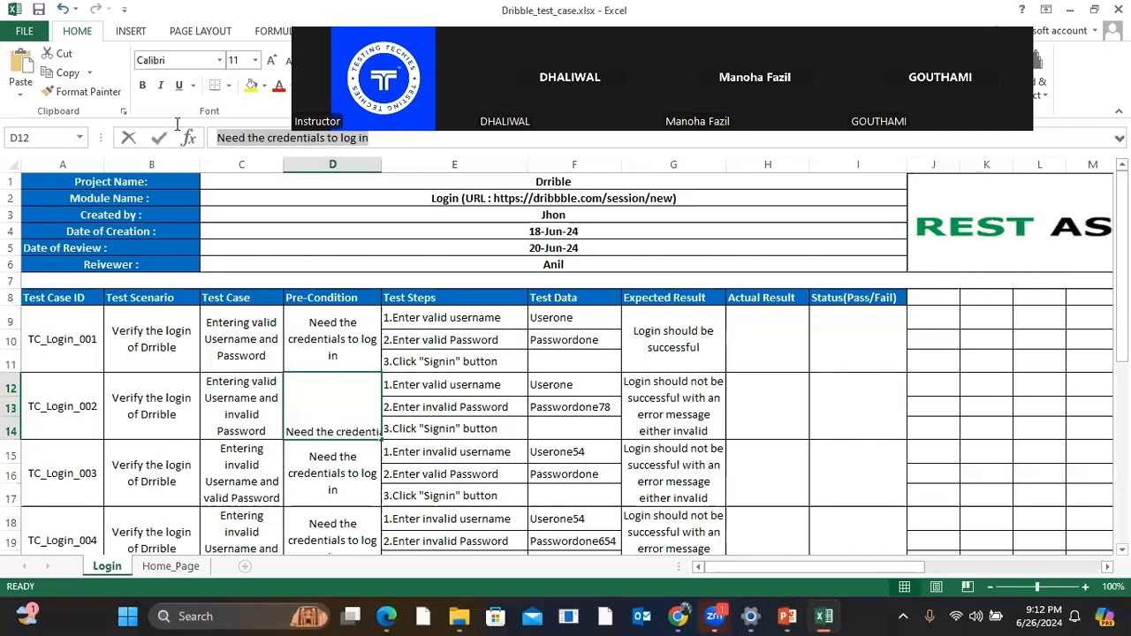
key("ctrl+c")
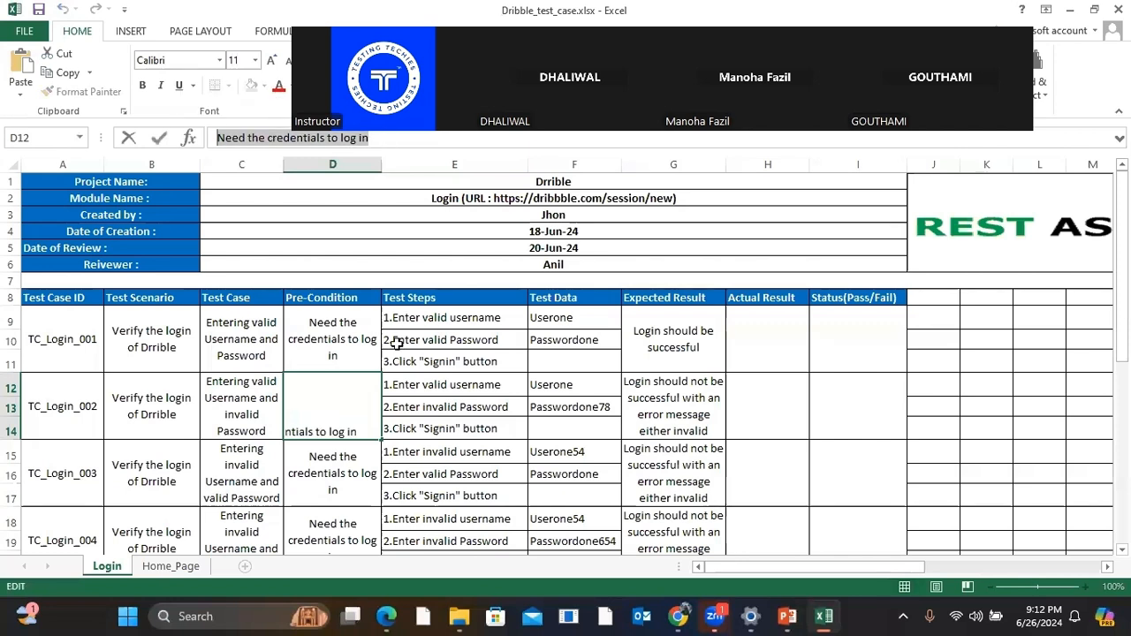
left_click(273, 404)
left_click(678, 616)
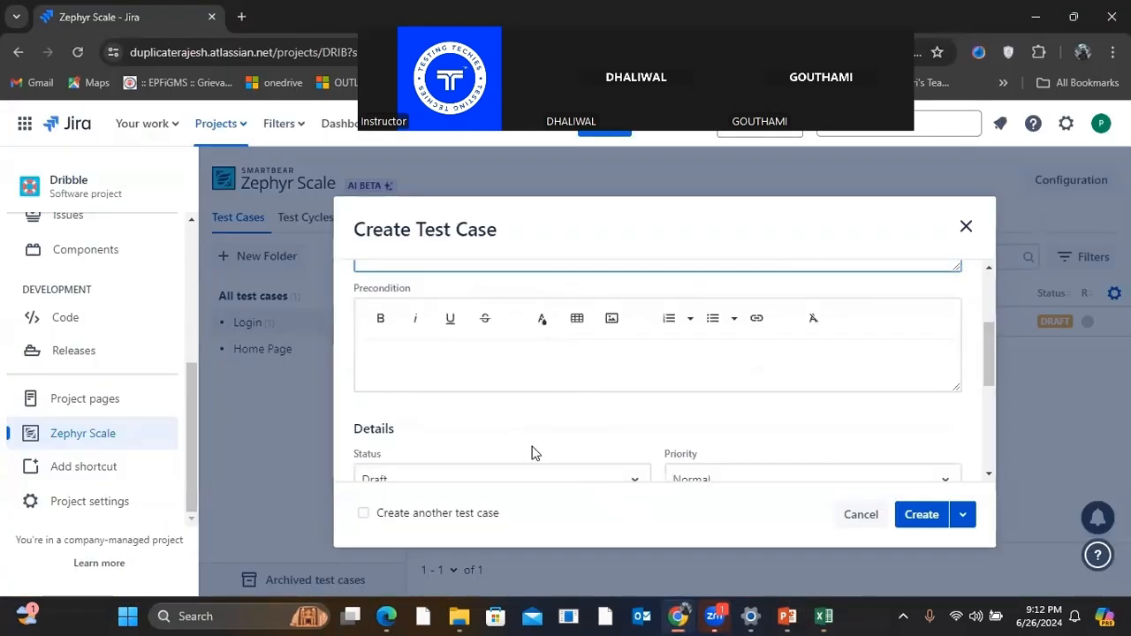
left_click(435, 351)
key("ctrl+v")
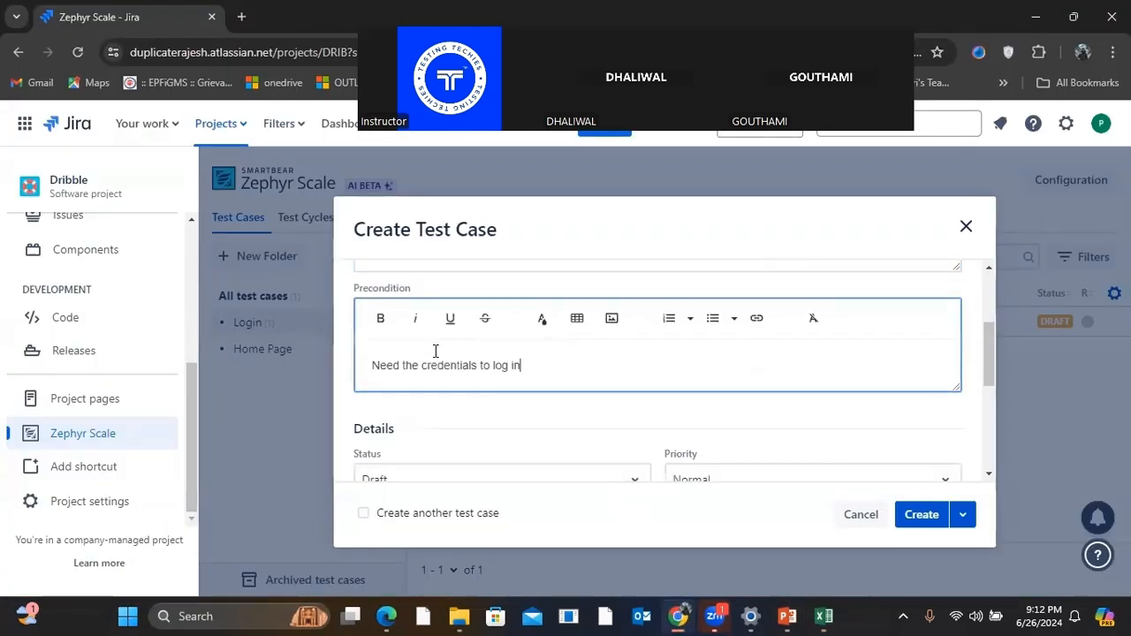
Step: Set the priority of TC_Login_002 to High and create the test case in the Login folder
scroll(520, 473, "down", 2)
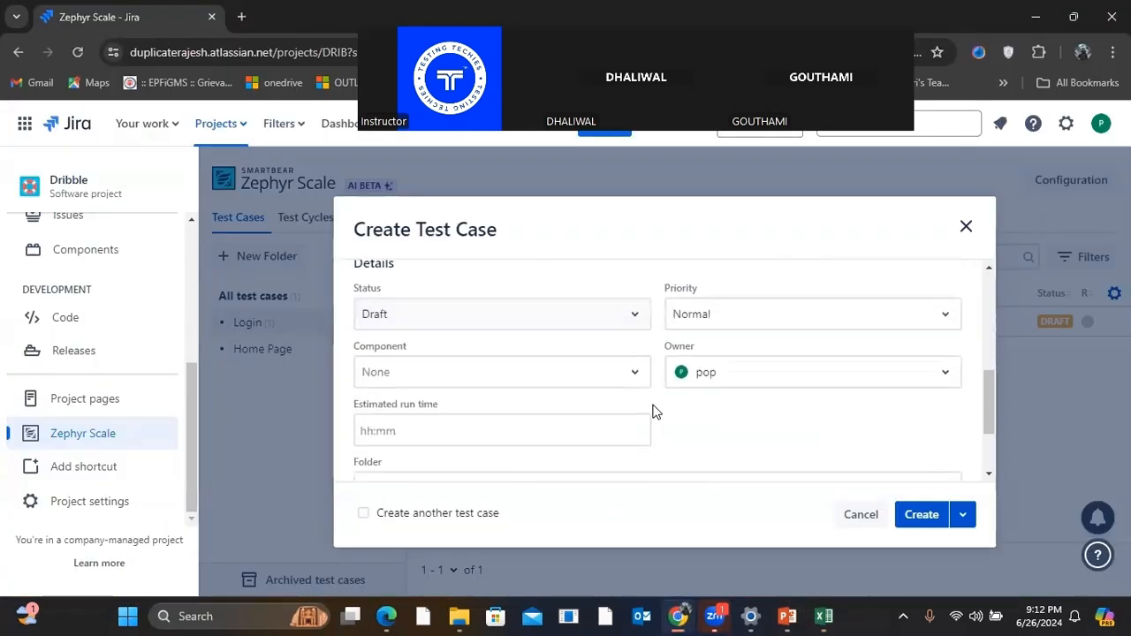
left_click(770, 321)
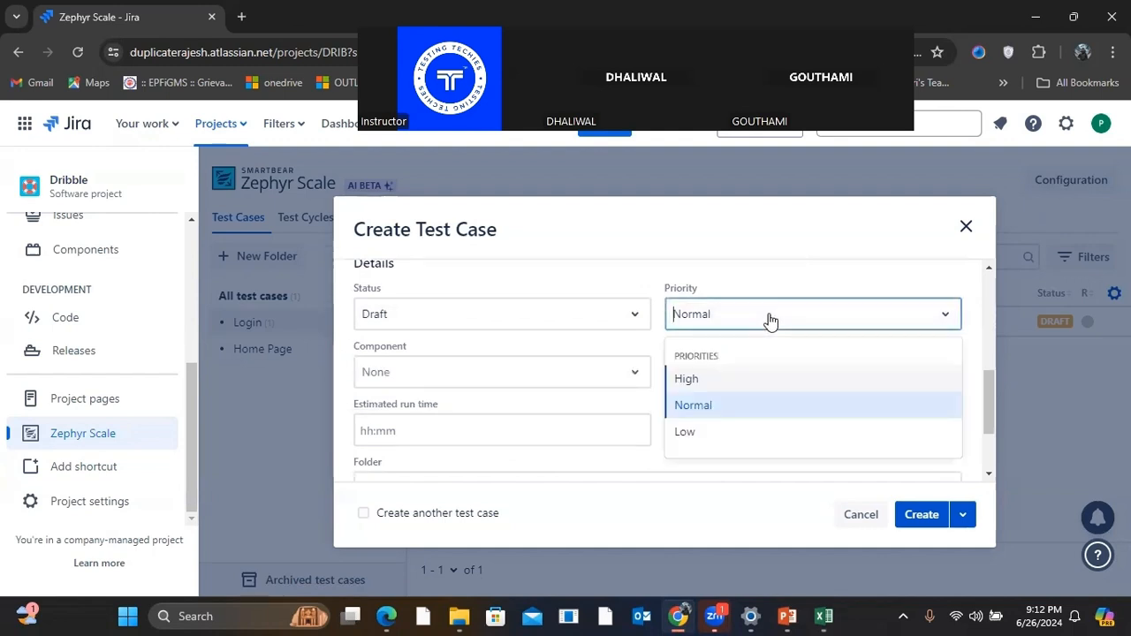
left_click(708, 384)
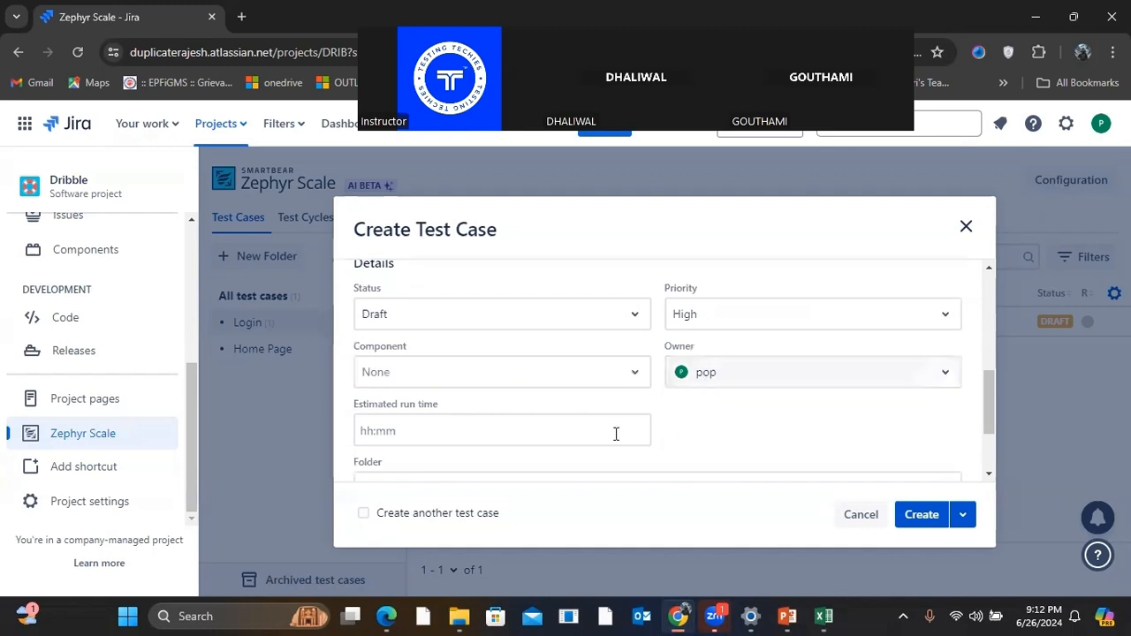
scroll(591, 434, "down", 3)
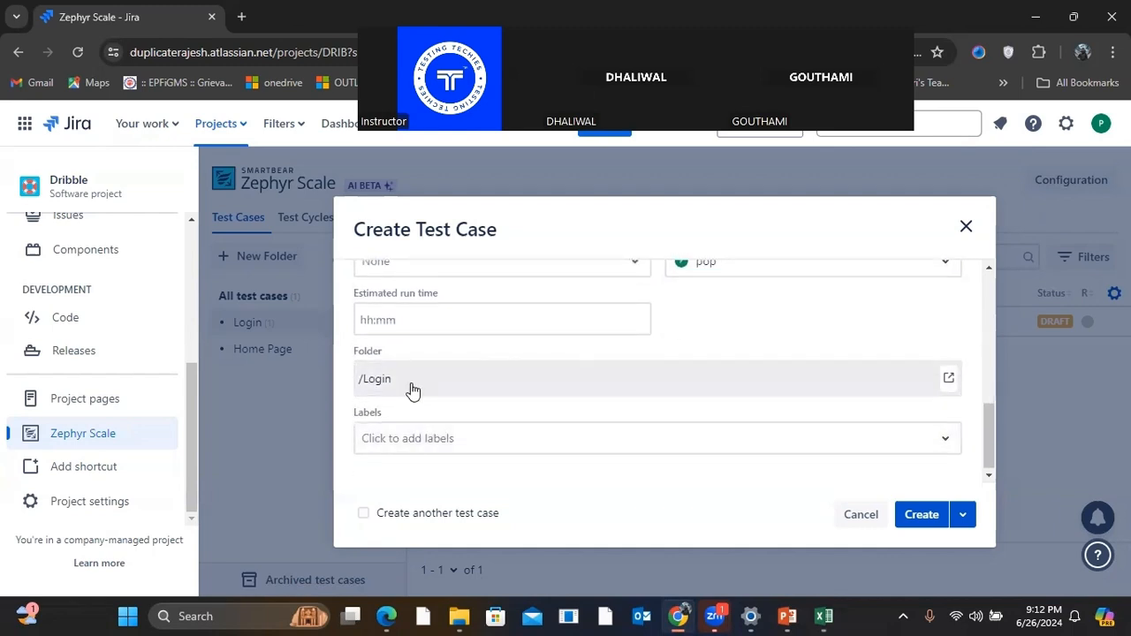
left_click(929, 519)
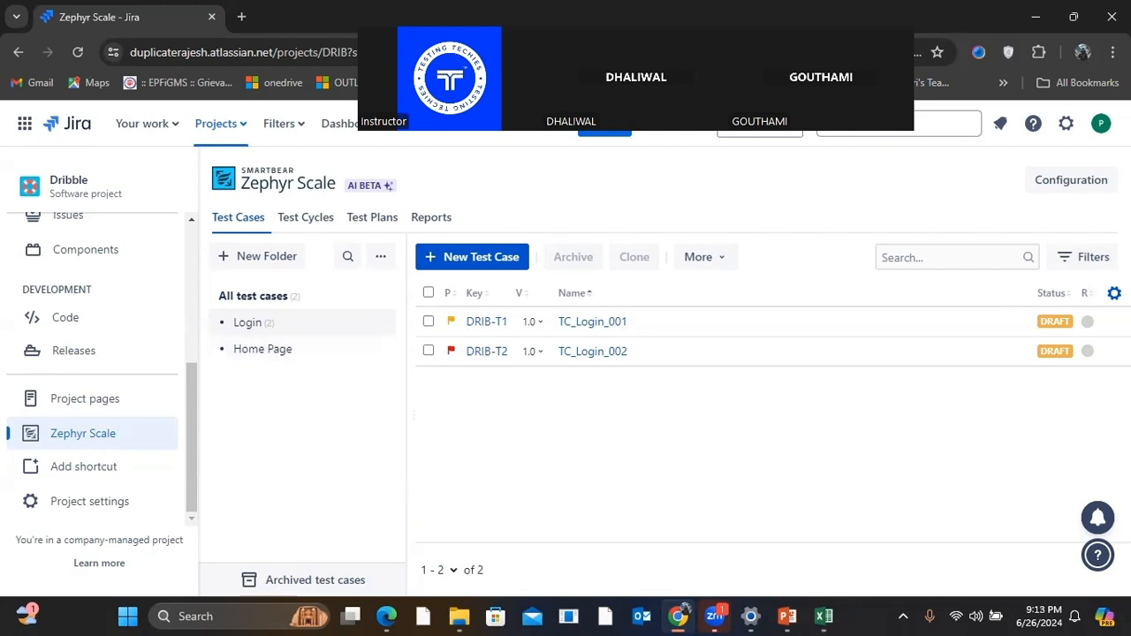
left_click(1048, 325)
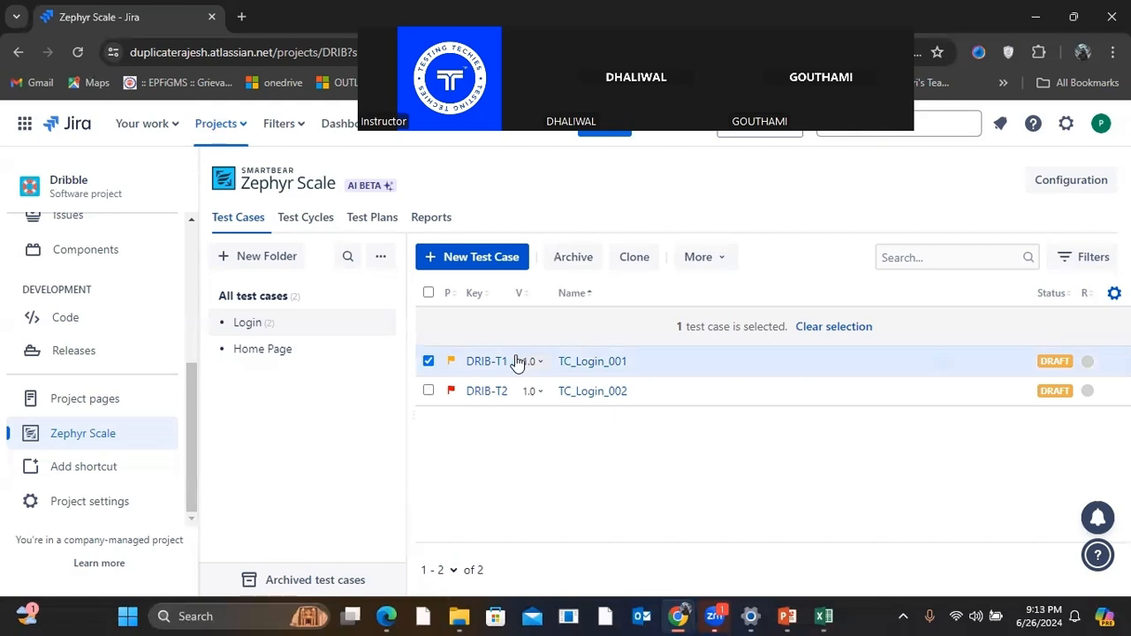
left_click(429, 362)
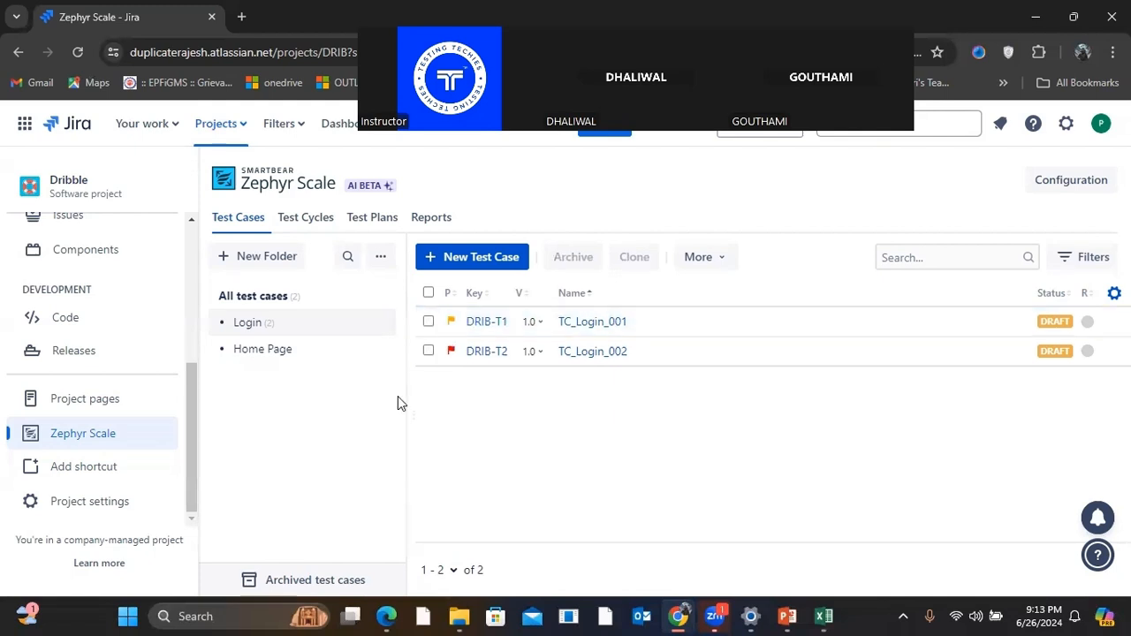
Step: Start a new test case in the Home Page folder, copying its name TC_Home_Page_001 from the Home_Page sheet in Excel
left_click(249, 357)
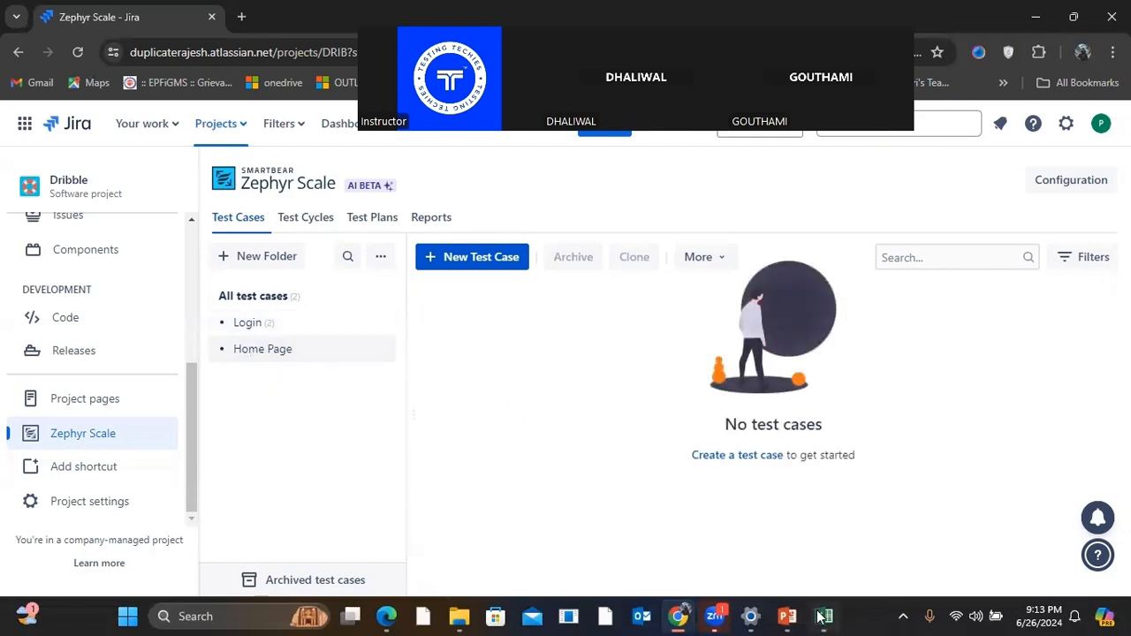
mouse_move(821, 615)
left_click(807, 553)
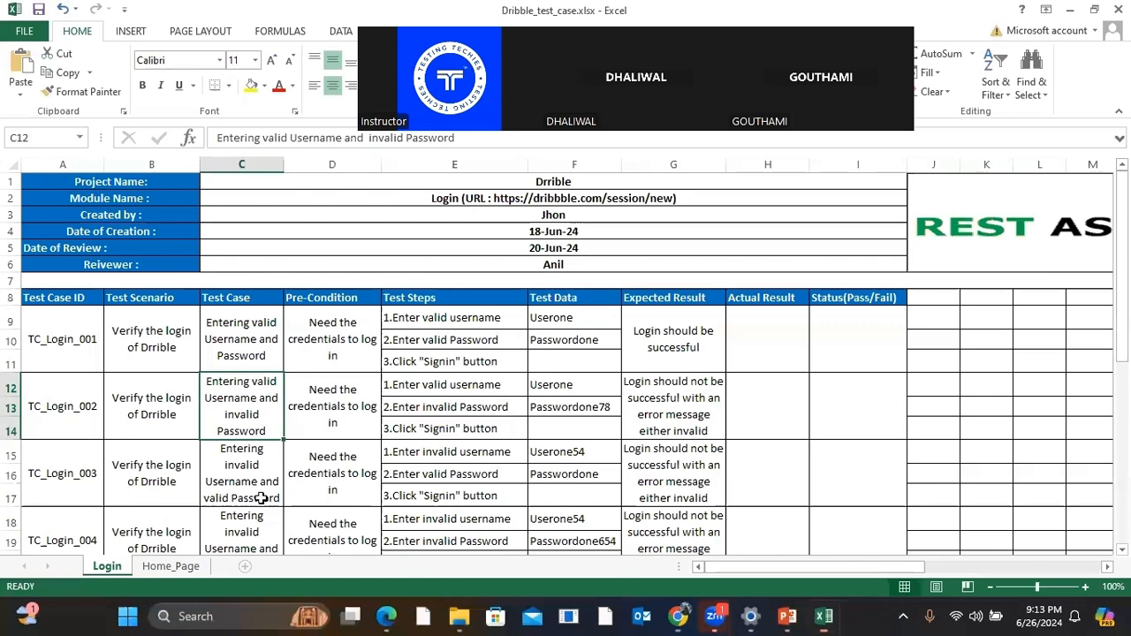
left_click(171, 566)
scroll(177, 328, "up", 4)
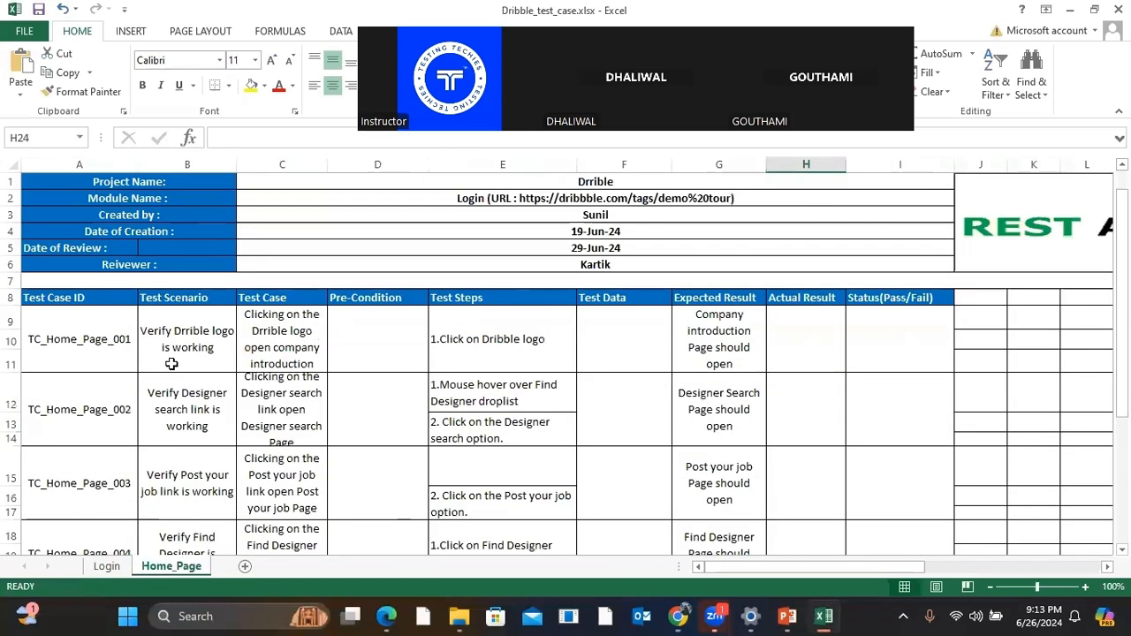
left_click(107, 363)
left_click_drag(338, 141, 243, 135)
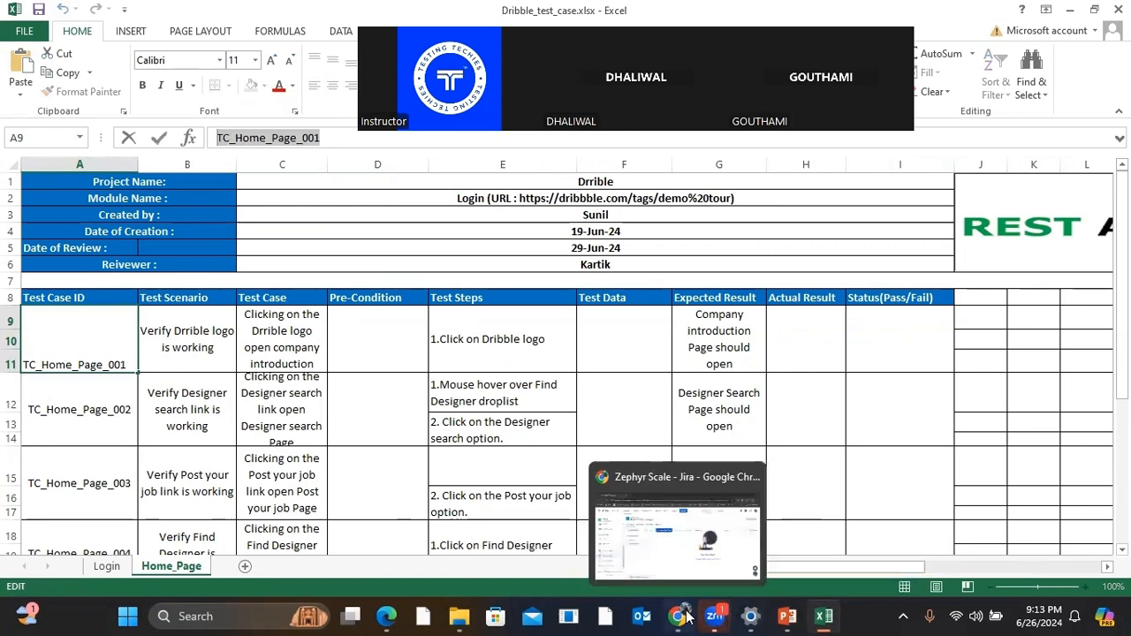
left_click(669, 559)
left_click(495, 257)
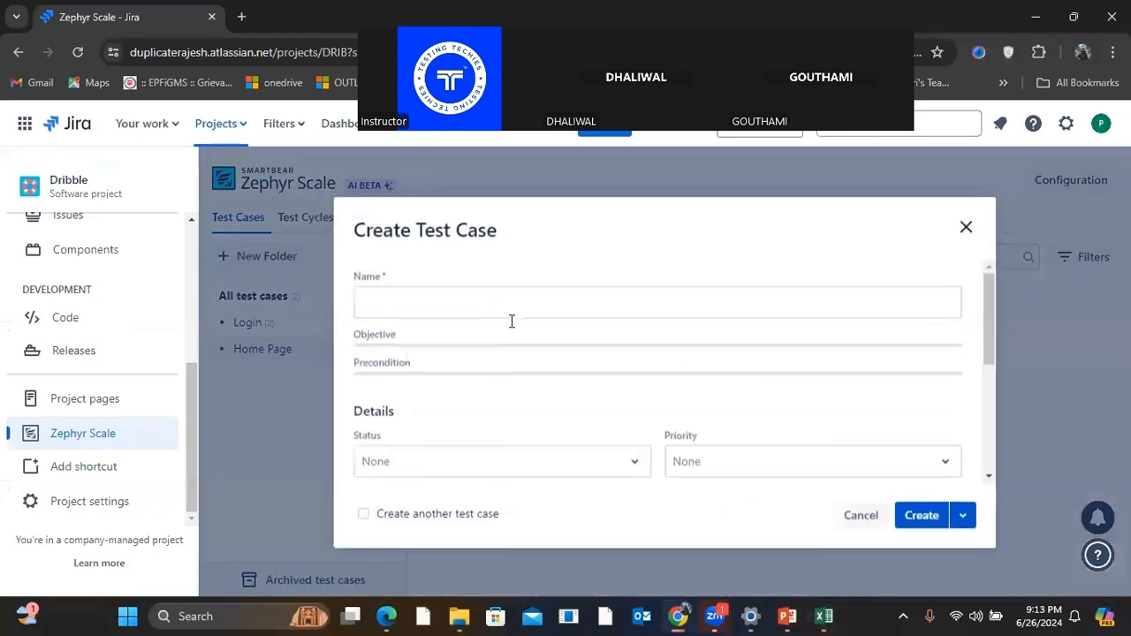
key("ctrl+v")
Step: Copy the TC_Home_Page_001 test scenario "Verify Drrible logo is working" from Excel into the Objective in Zephyr Scale
left_click(460, 391)
left_click(824, 616)
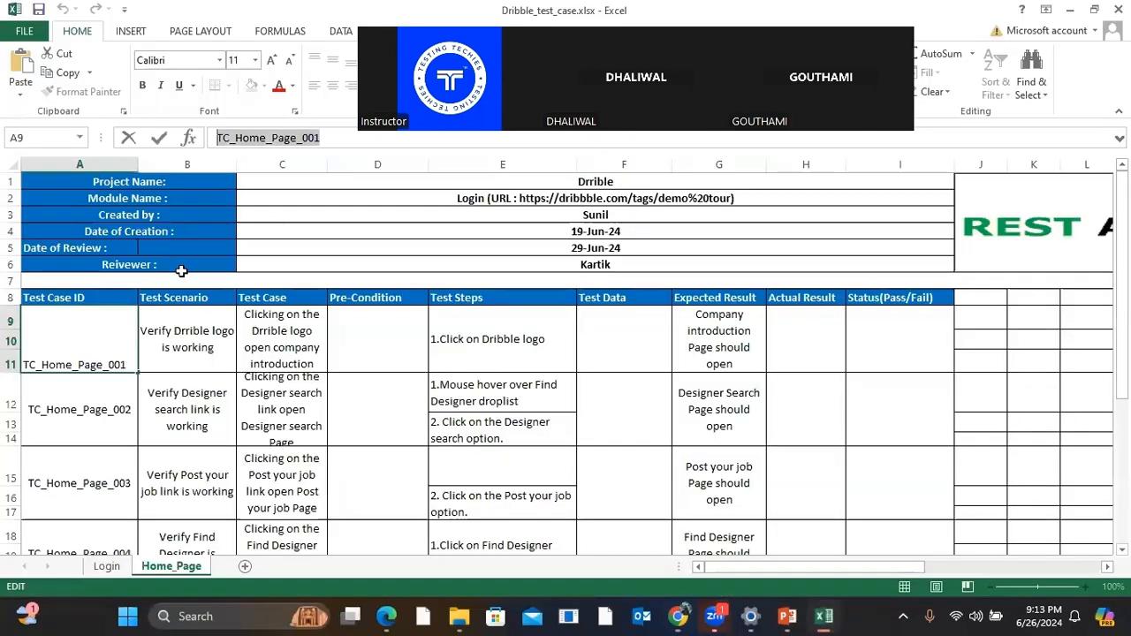
left_click(190, 354)
left_click_drag(380, 139, 162, 129)
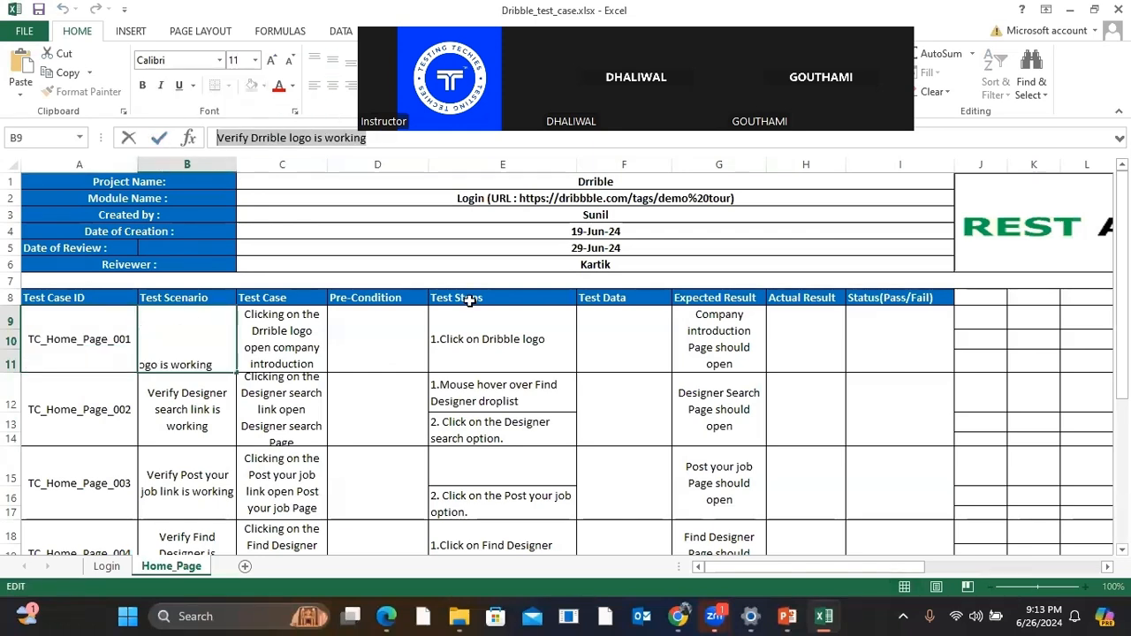
left_click(375, 321)
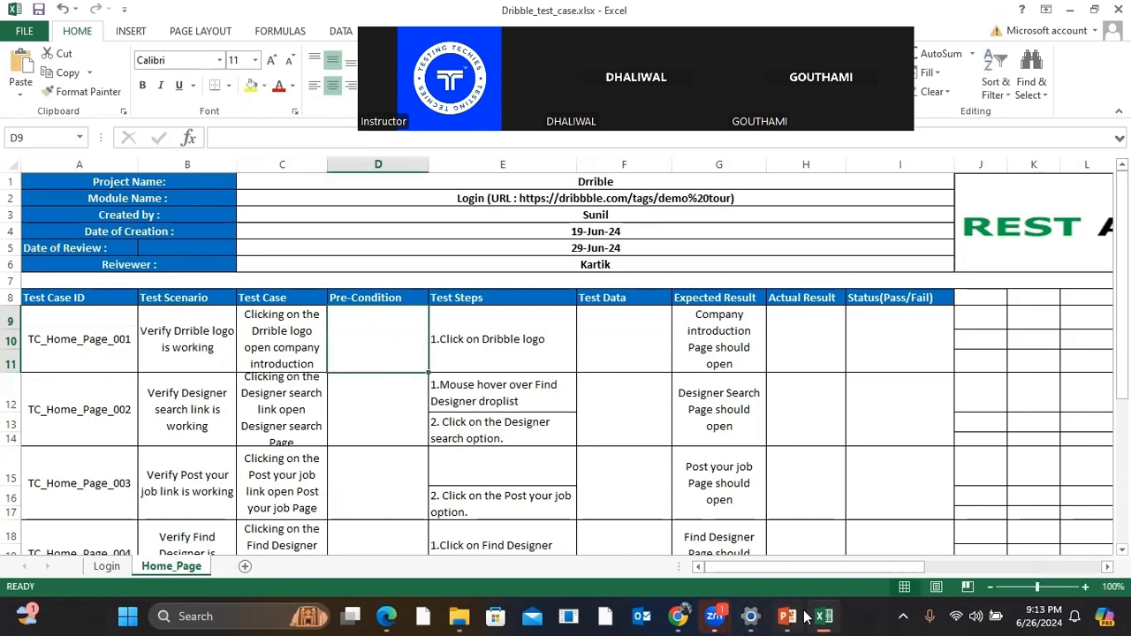
left_click(680, 617)
left_click(485, 387)
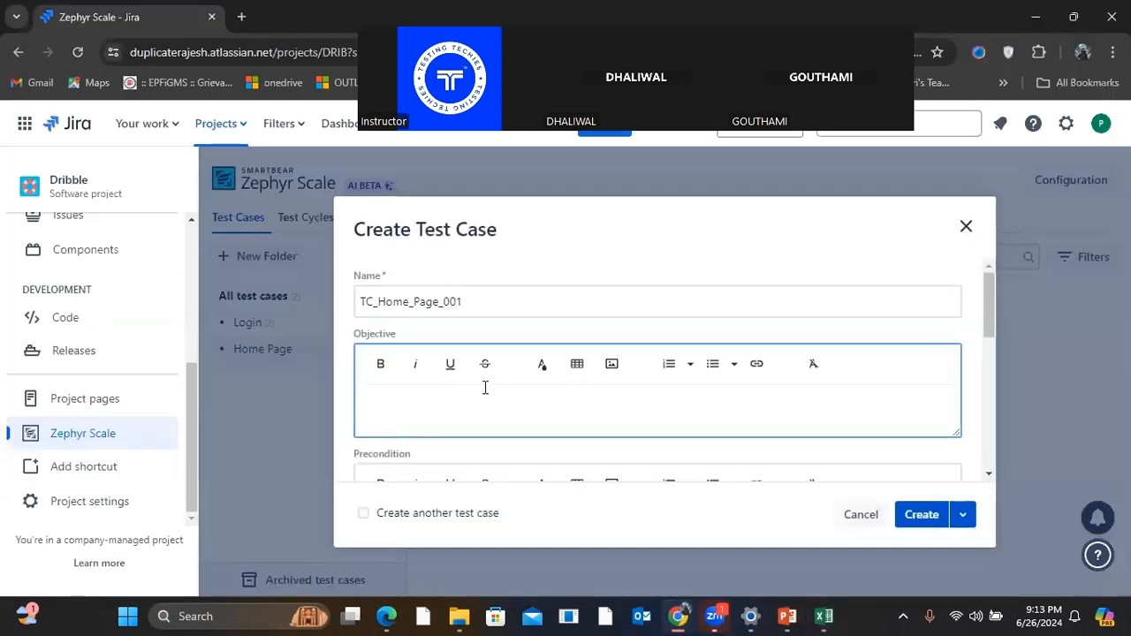
key("ctrl+v")
Step: Correct the misspelled "Drrible" in the TC_Home_Page_001 Objective to "Dribble"
scroll(472, 318, "down", 2)
scroll(435, 365, "up", 1)
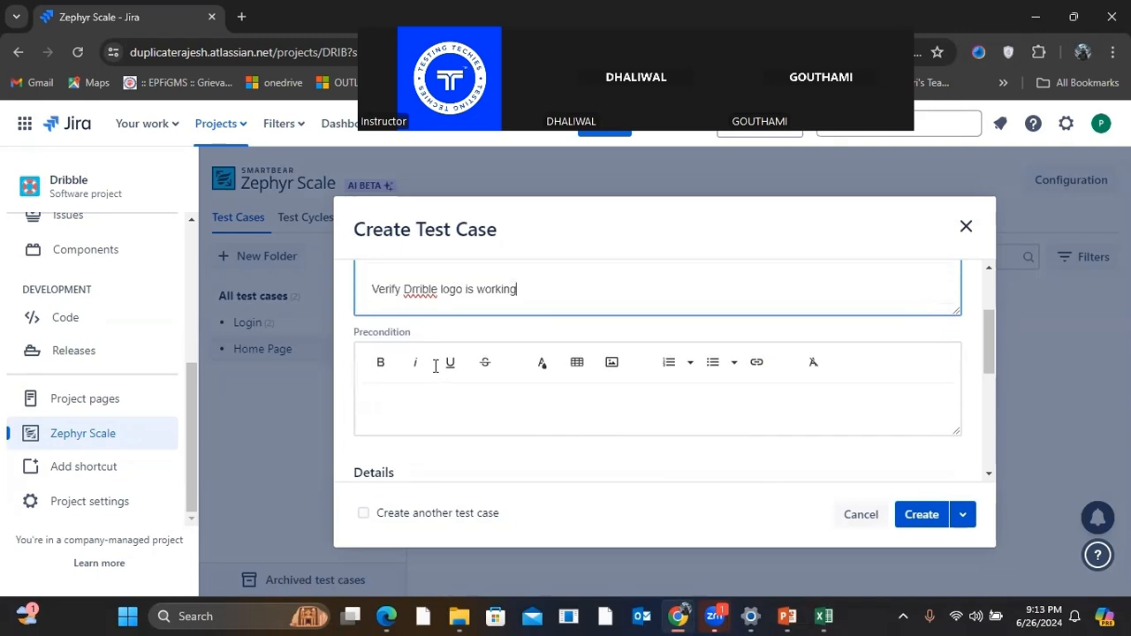
scroll(435, 366, "up", 2)
right_click(416, 407)
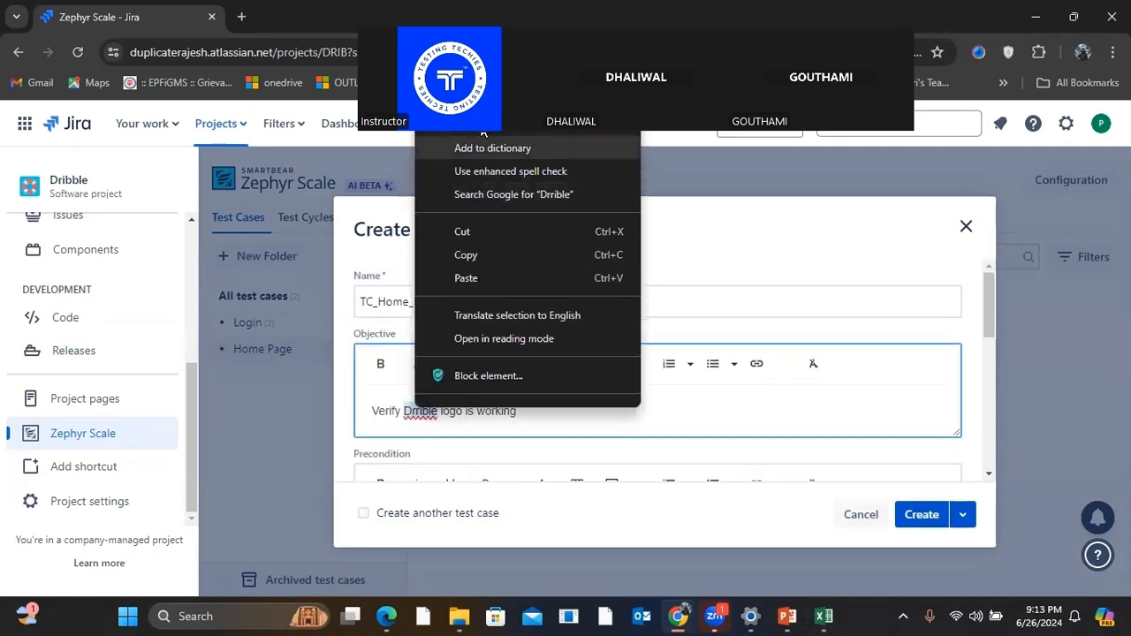
key("Escape")
type("Dribble")
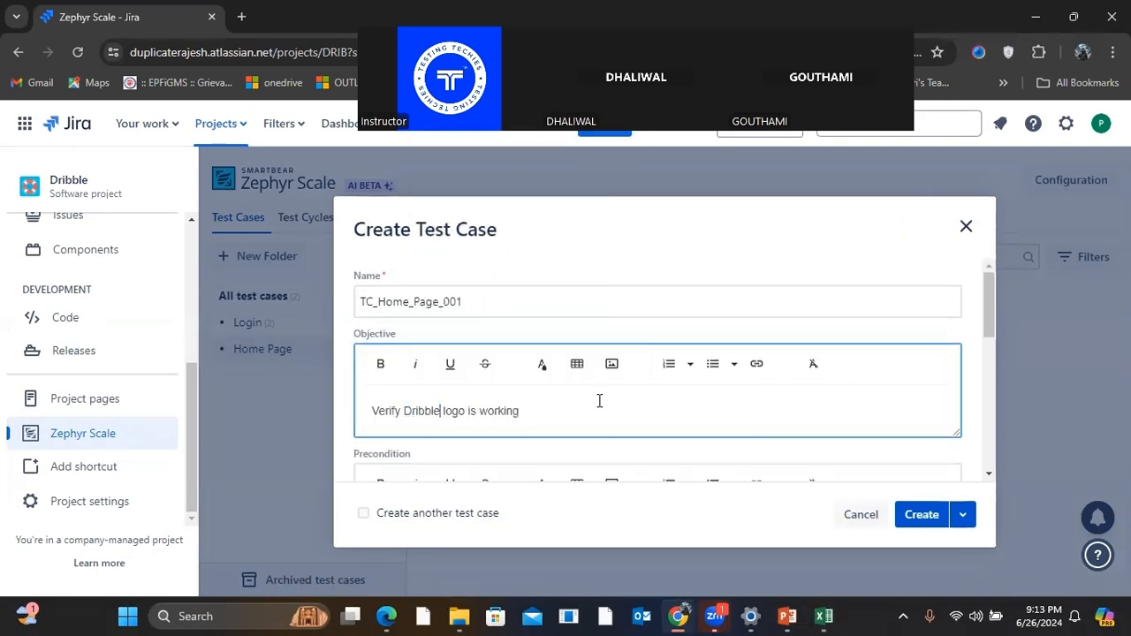
Step: Check the TC_Home_Page_001 pre-condition in Excel, leave the Precondition empty, and create the test case in the Home Page folder
scroll(480, 404, "down", 2)
left_click(489, 363)
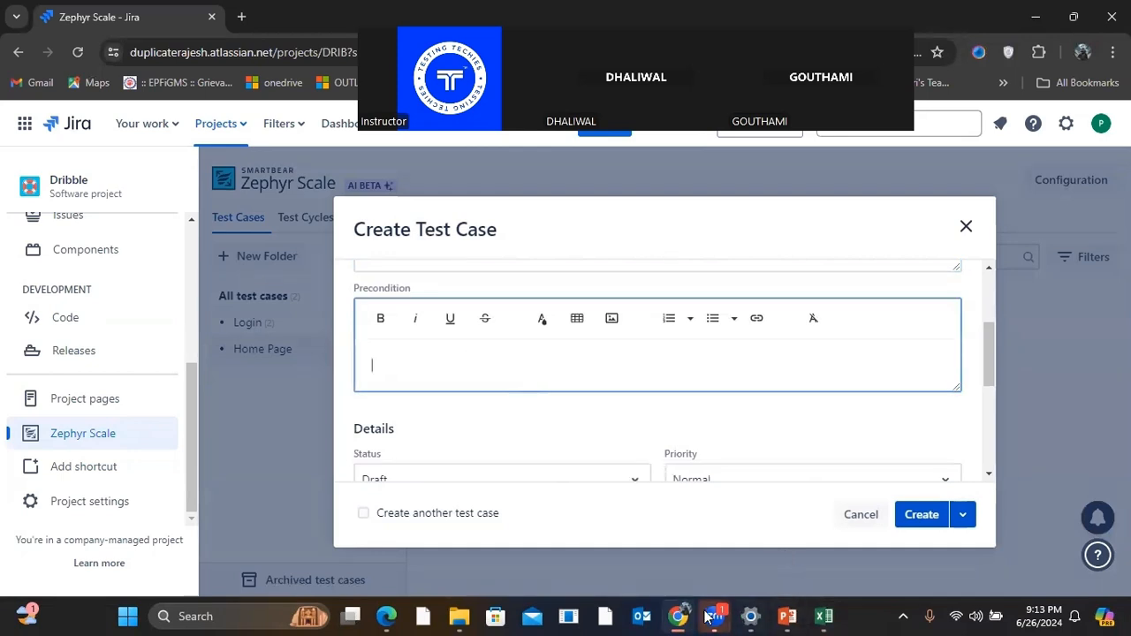
left_click(824, 616)
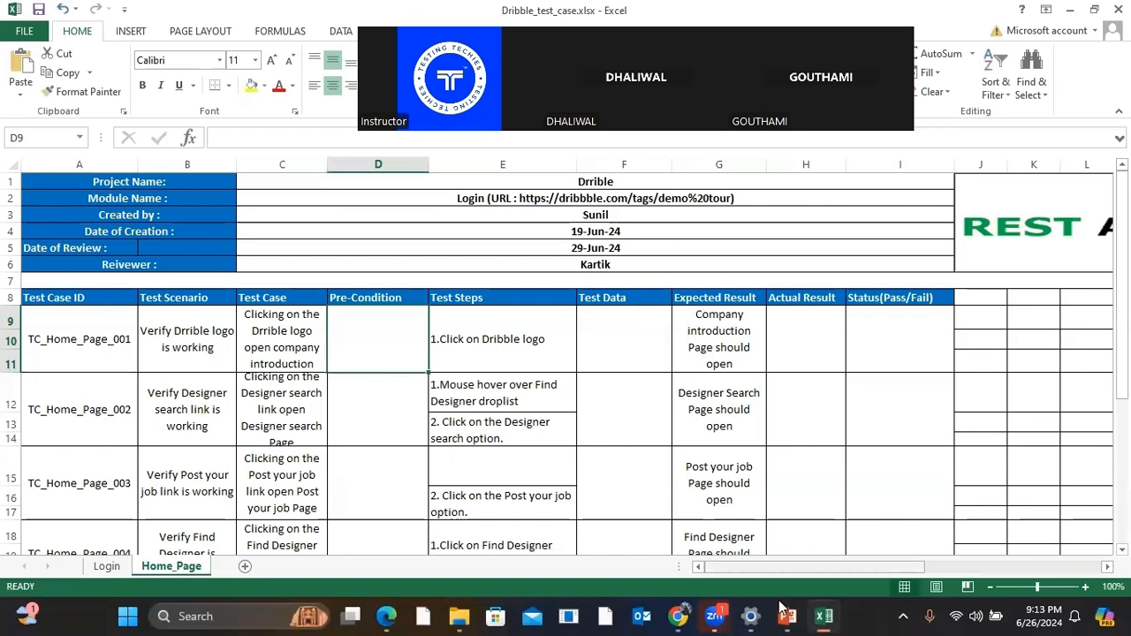
left_click(679, 616)
scroll(518, 361, "down", 5)
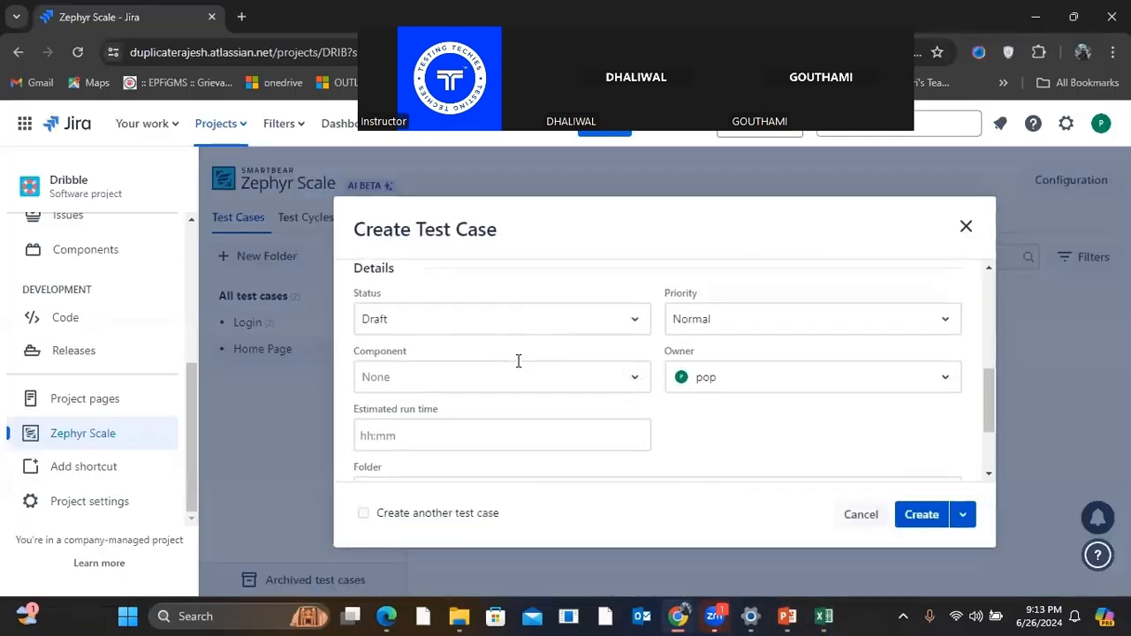
scroll(519, 361, "up", 1)
scroll(518, 361, "up", 3)
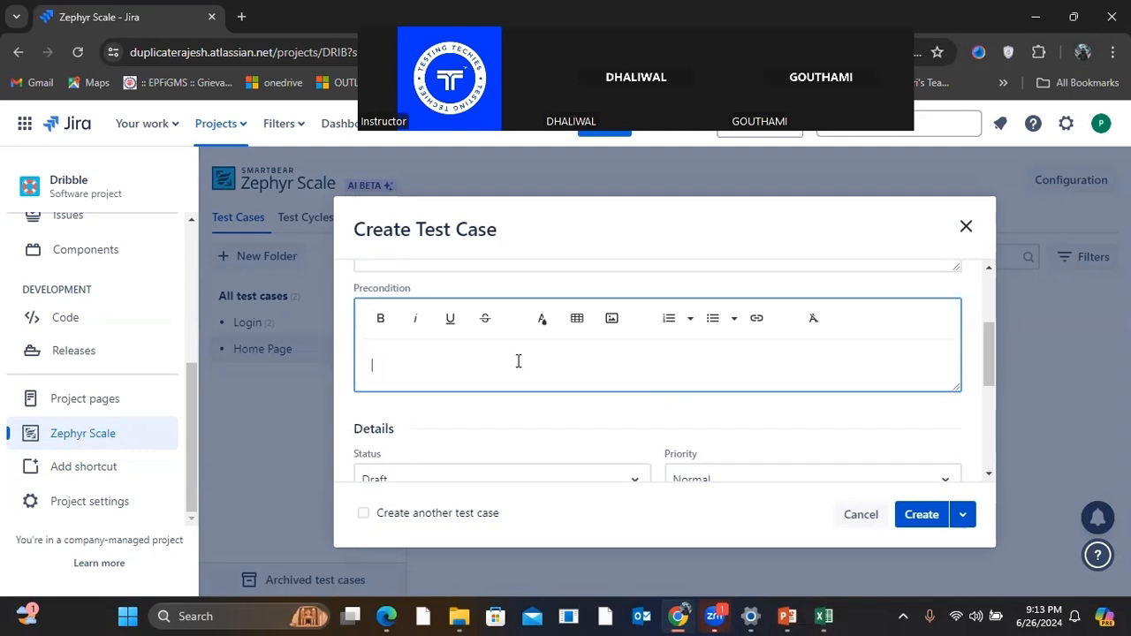
scroll(518, 361, "down", 2)
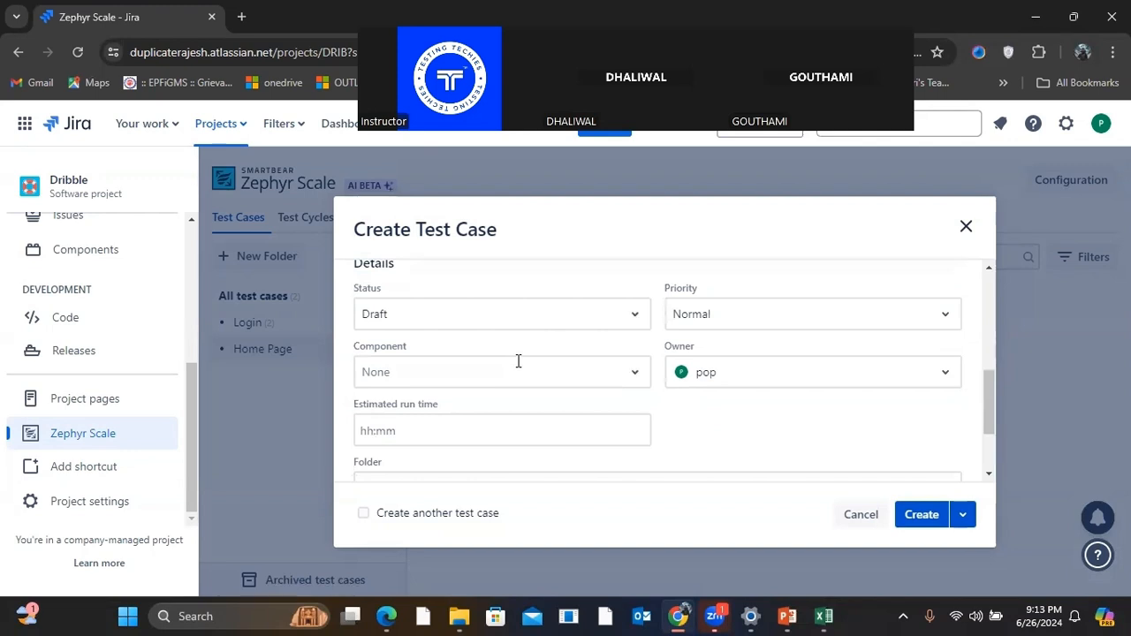
scroll(518, 360, "down", 1)
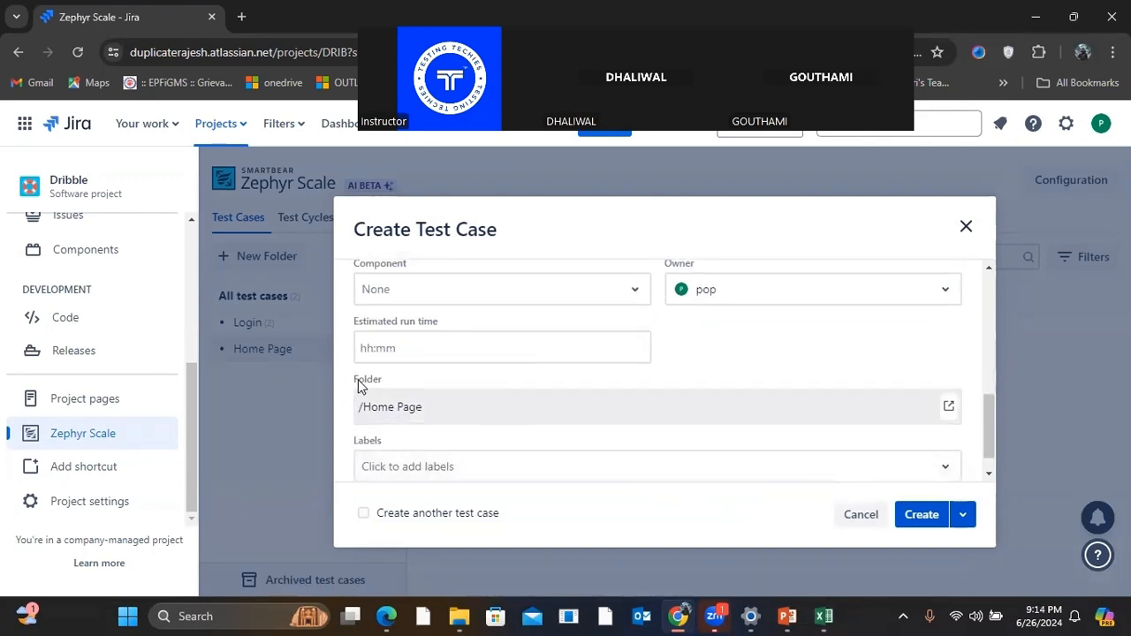
left_click(918, 521)
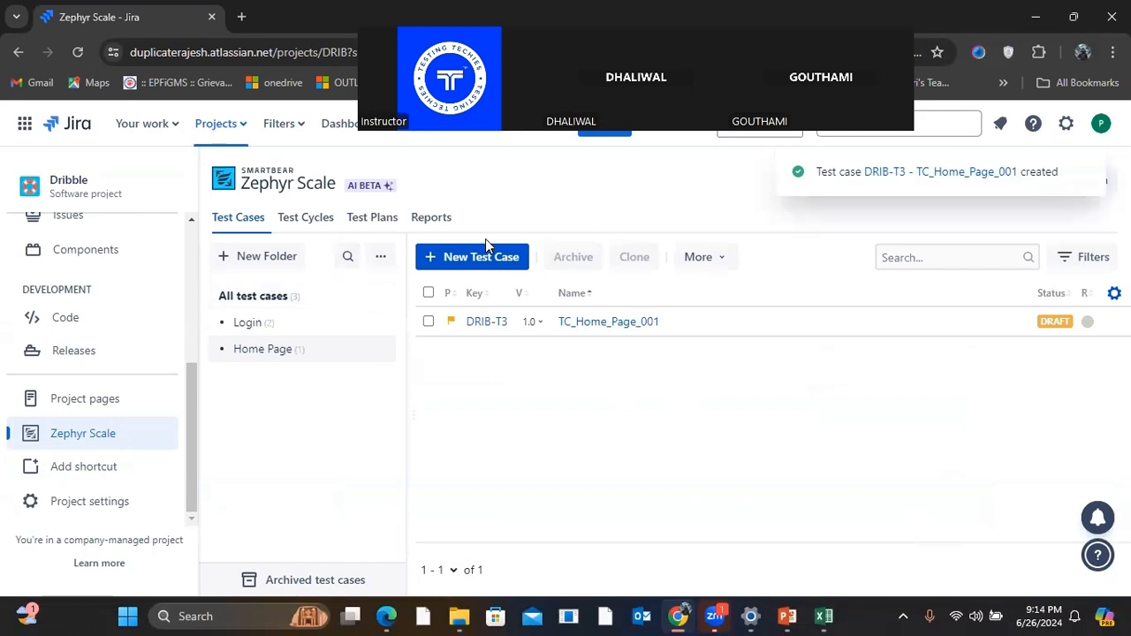
Step: Start another test case in the Home Page folder, copying its name TC_Home_Page_002 from Excel
left_click(451, 256)
left_click(448, 297)
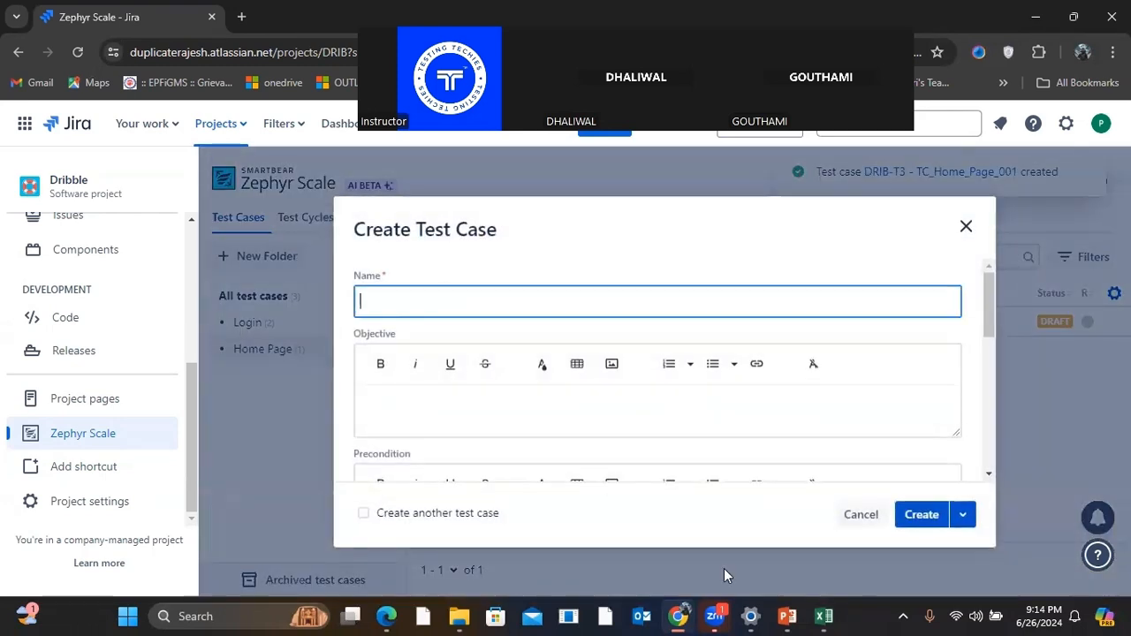
mouse_move(824, 616)
left_click(824, 535)
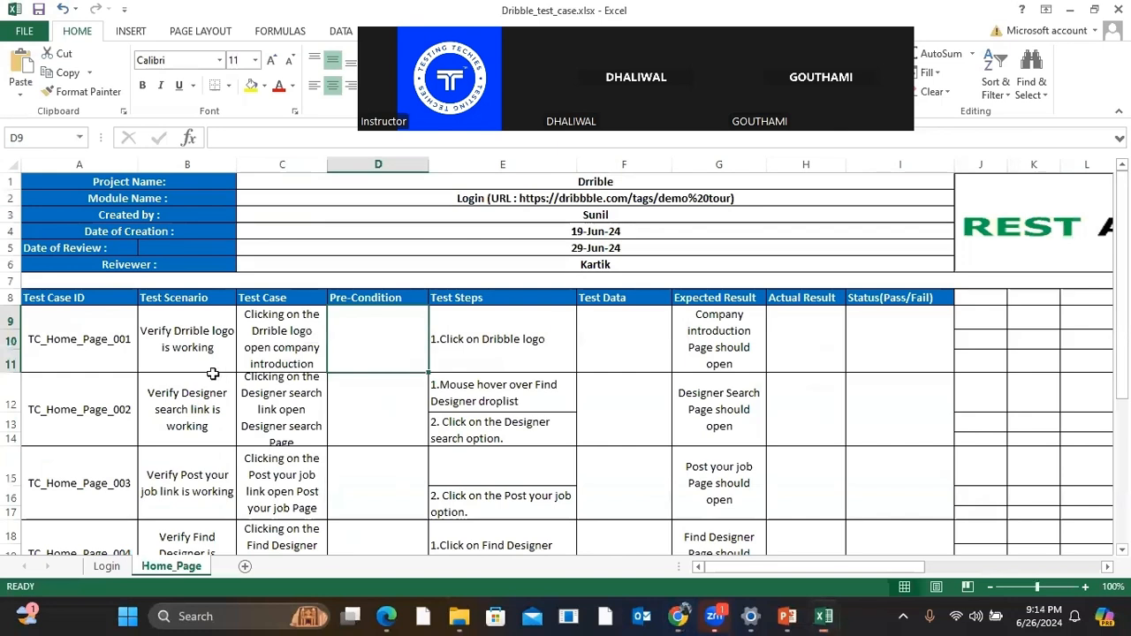
left_click(99, 411)
left_click_drag(336, 140, 148, 144)
key("ctrl+c")
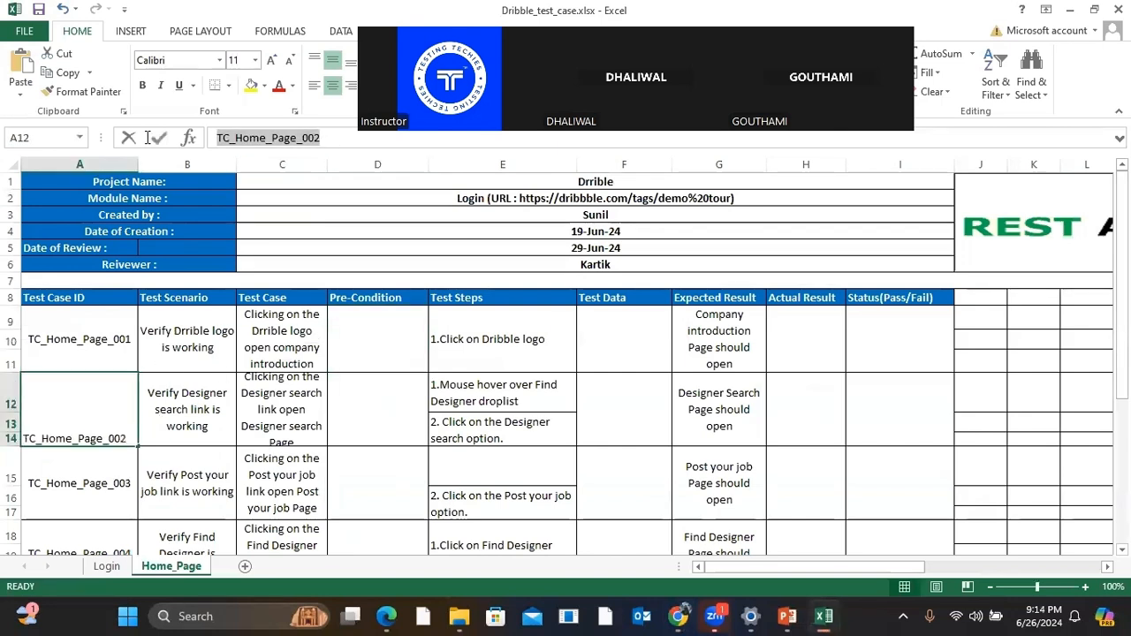
left_click(661, 598)
key("ctrl+v")
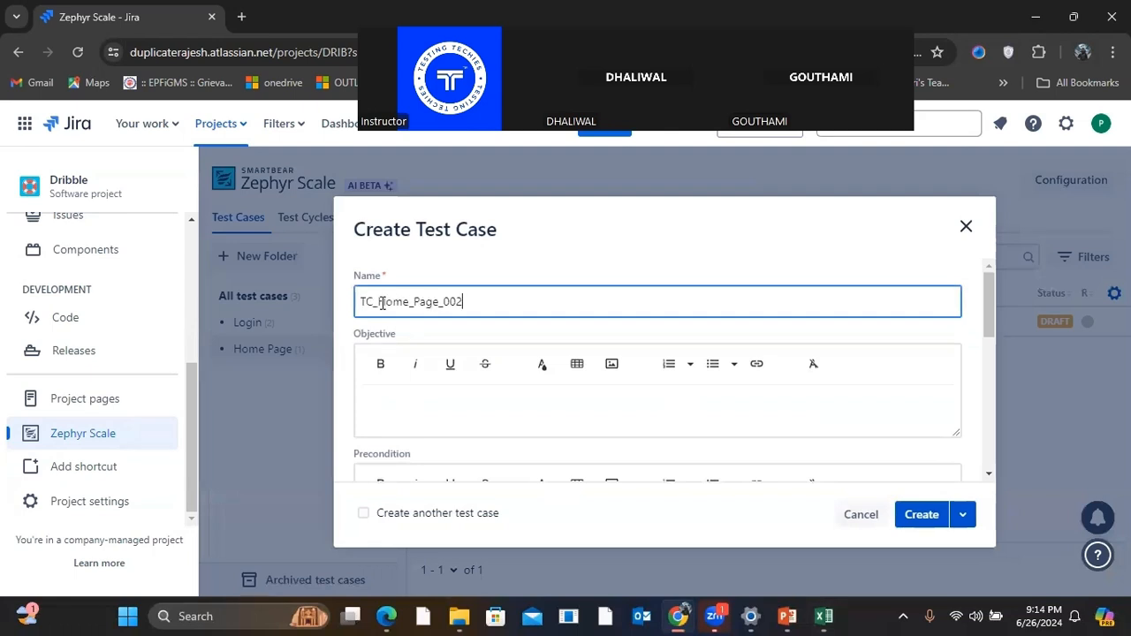
Step: Copy the TC_Home_Page_002 test scenario "Verify Designer search link is working" from Excel into the Objective in Zephyr Scale
left_click(418, 398)
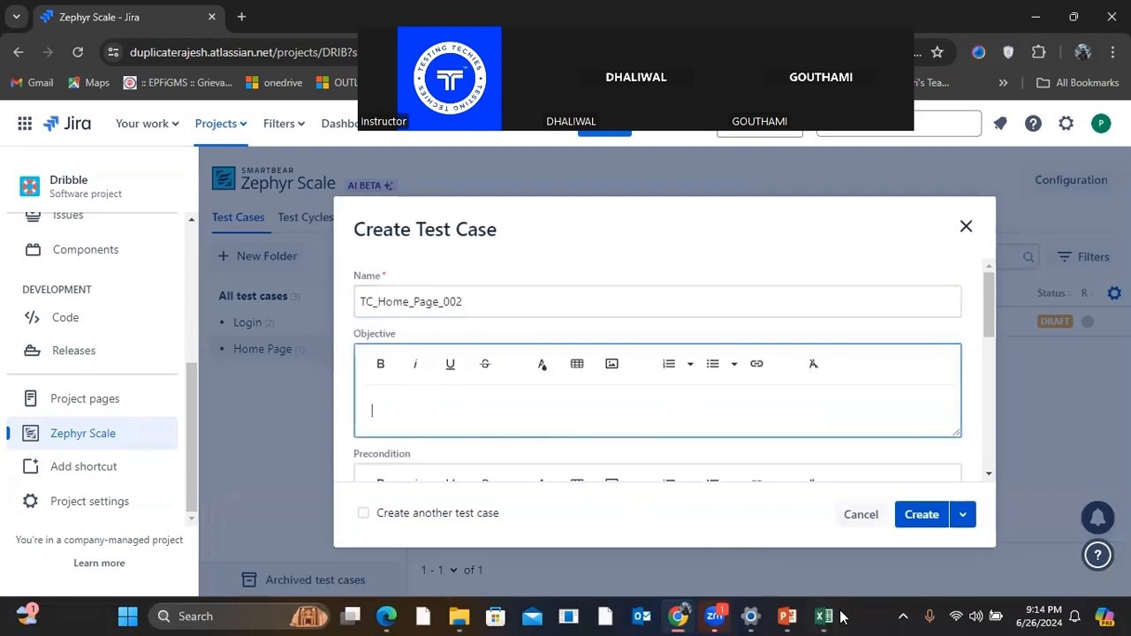
mouse_move(822, 616)
left_click(826, 517)
left_click(175, 407)
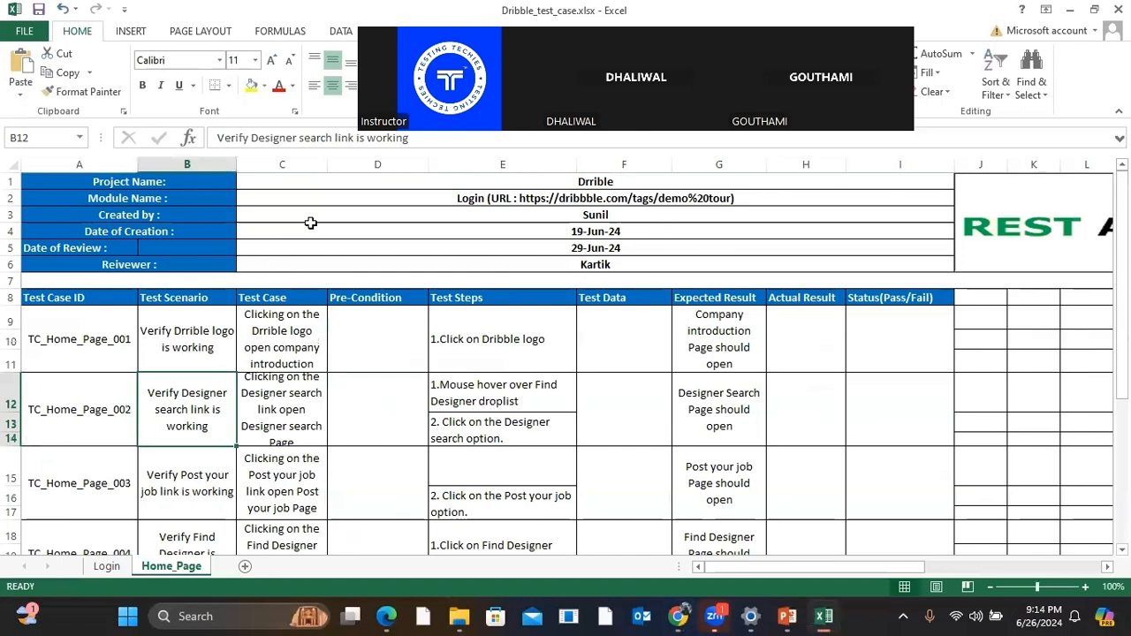
left_click_drag(428, 137, 212, 139)
key("ctrl+c")
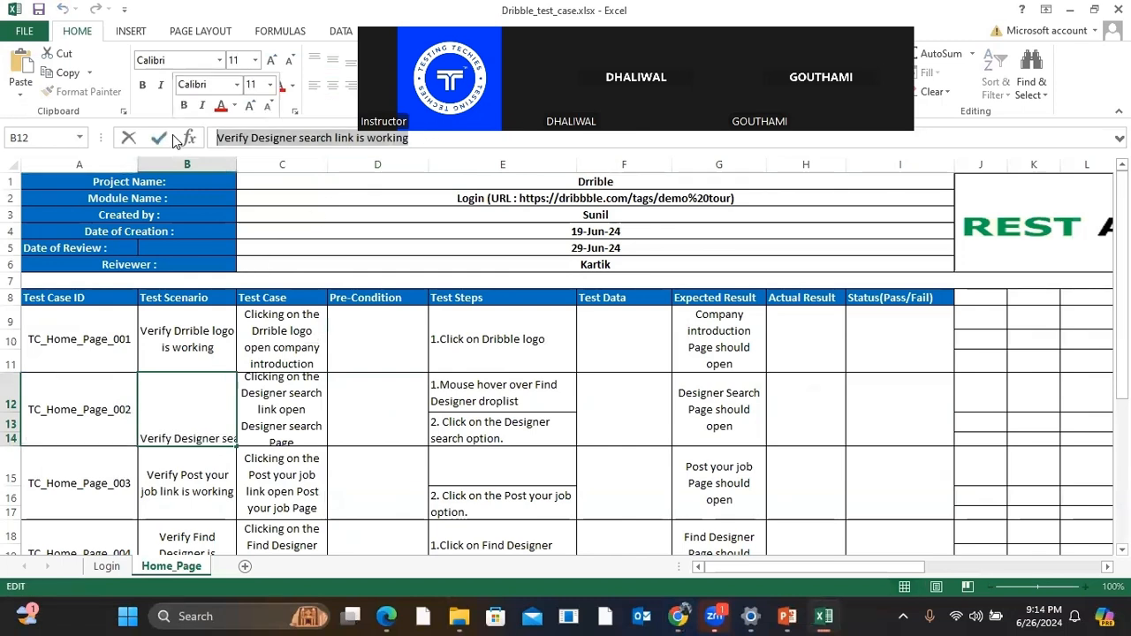
left_click(247, 404)
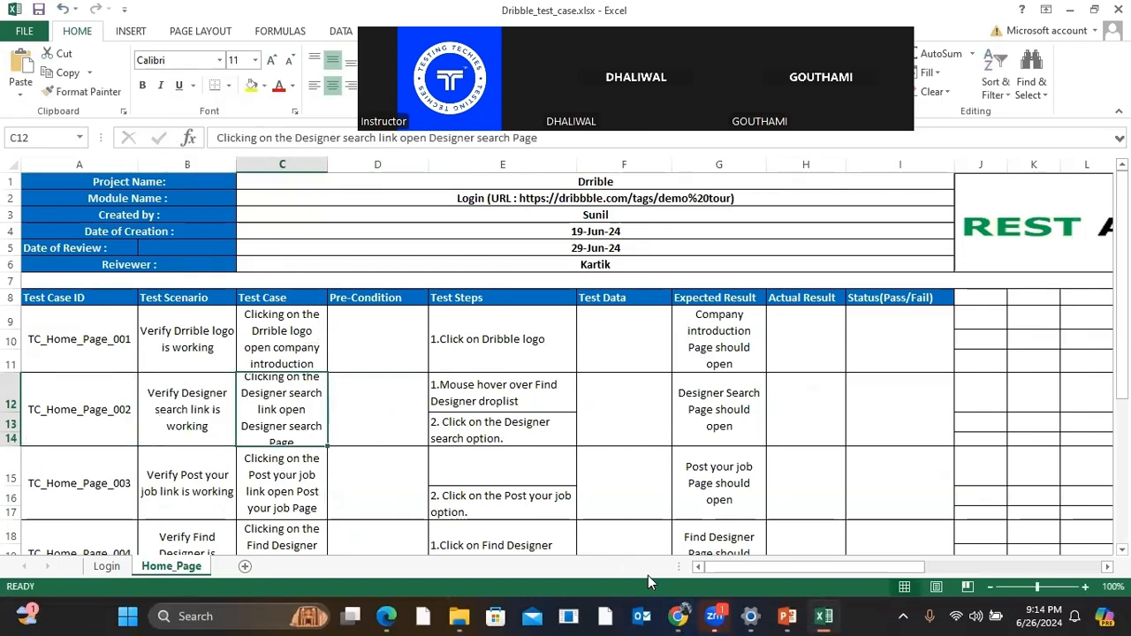
left_click(678, 617)
left_click(425, 402)
key("ctrl+v")
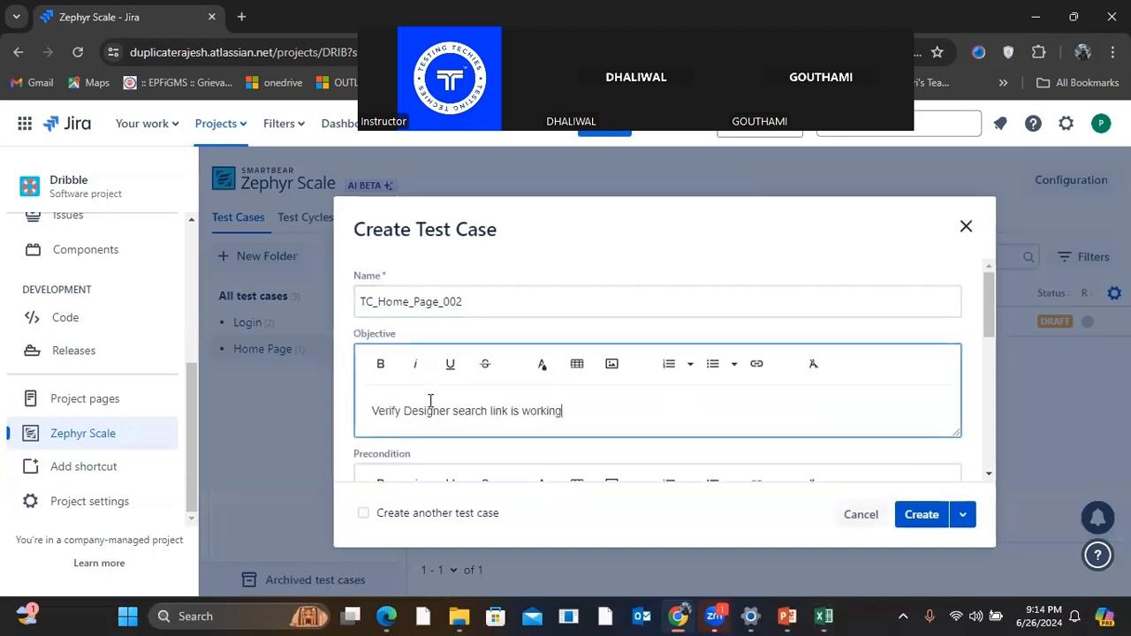
Step: Check the TC_Home_Page_002 row in Excel and create the test case in the Home Page folder without a precondition
scroll(533, 430, "down", 3)
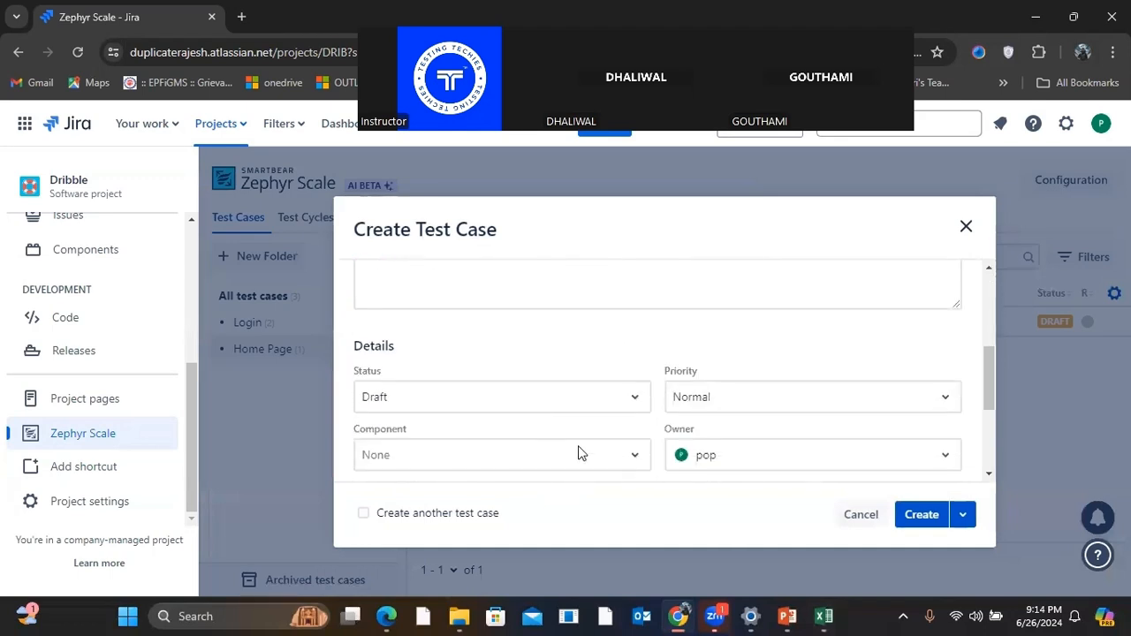
left_click(824, 616)
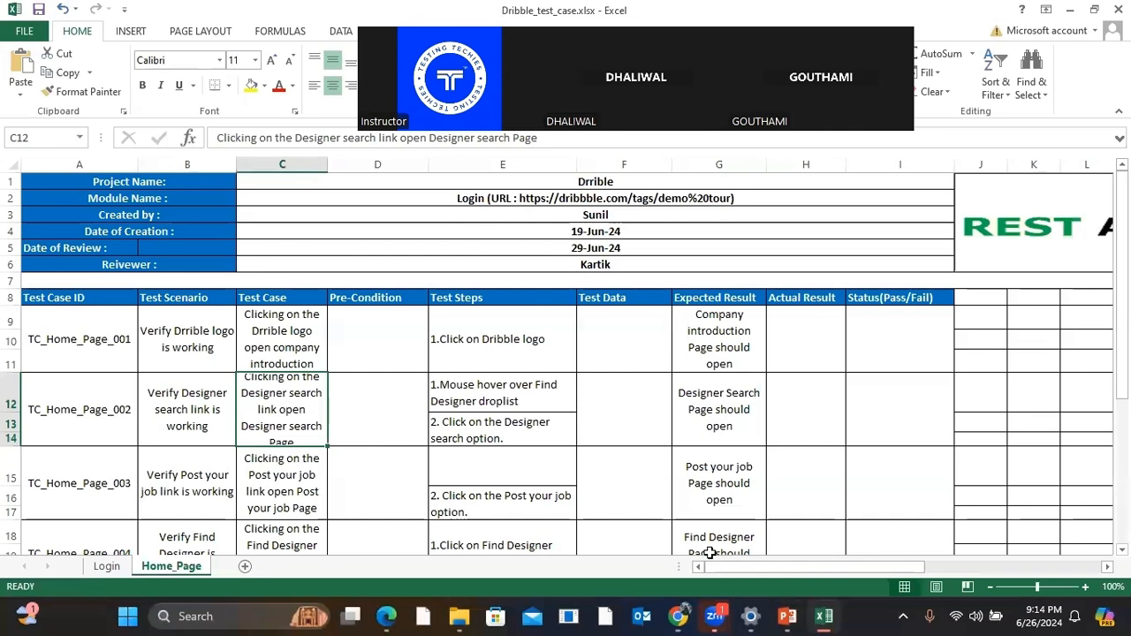
left_click(678, 616)
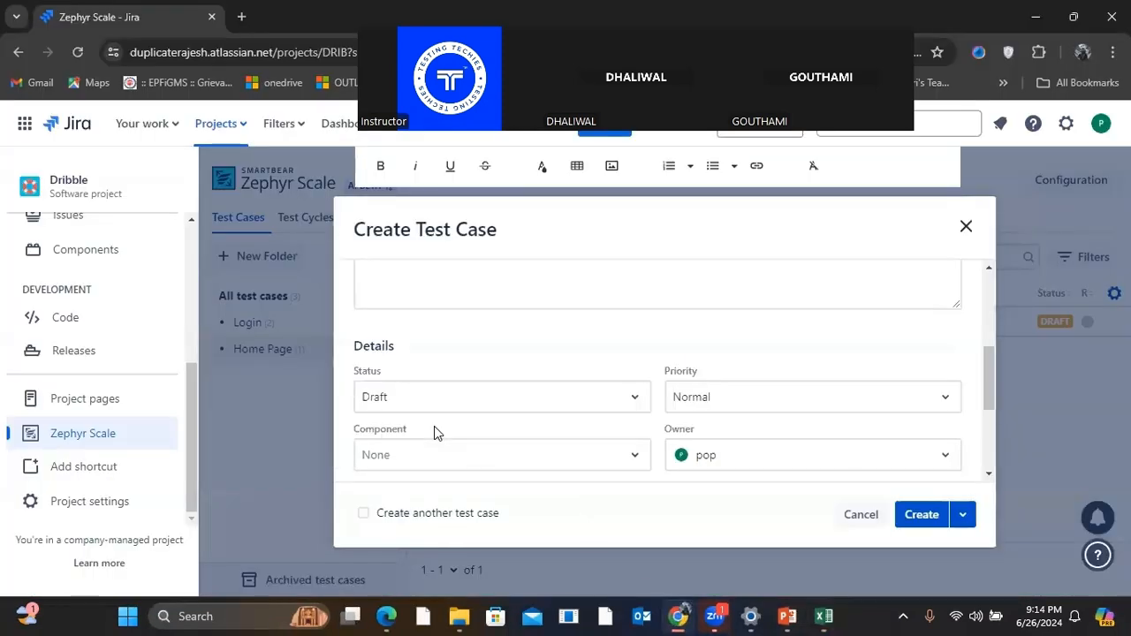
scroll(434, 426, "down", 1)
scroll(434, 431, "down", 2)
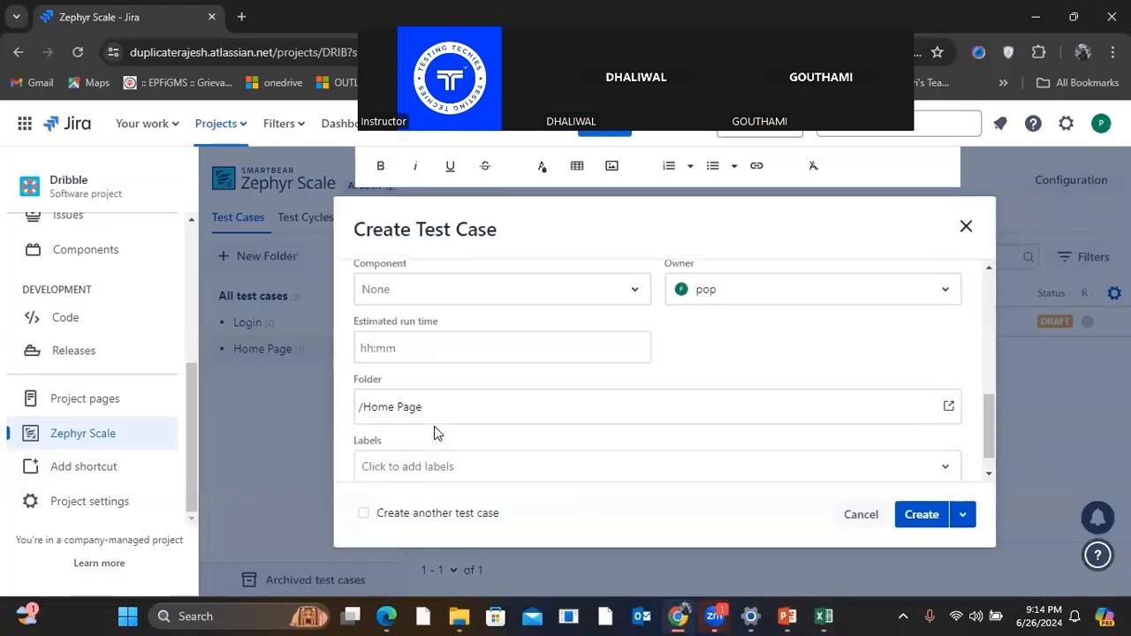
left_click(911, 516)
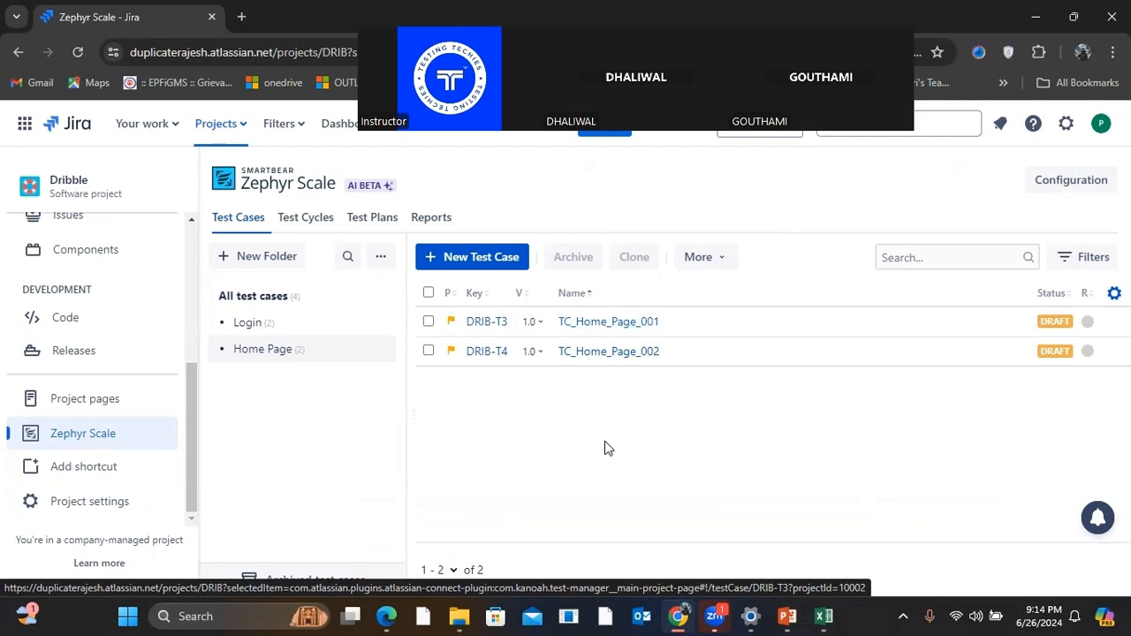
Step: Open the TC_Home_Page_001 test case and review its details
left_click(263, 325)
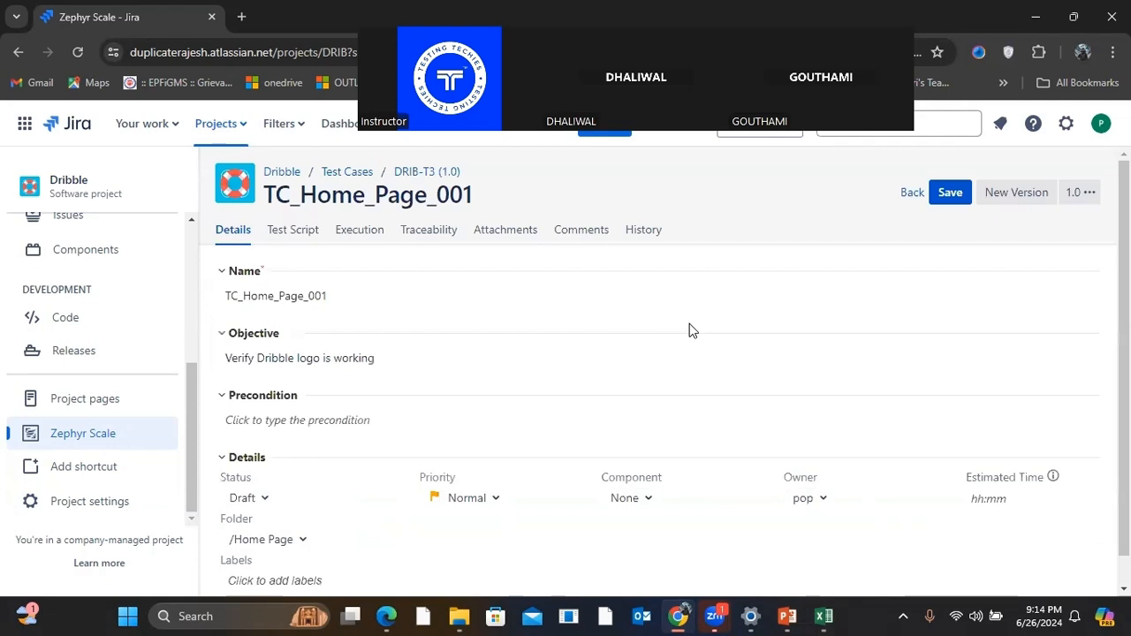
scroll(686, 331, "down", 1)
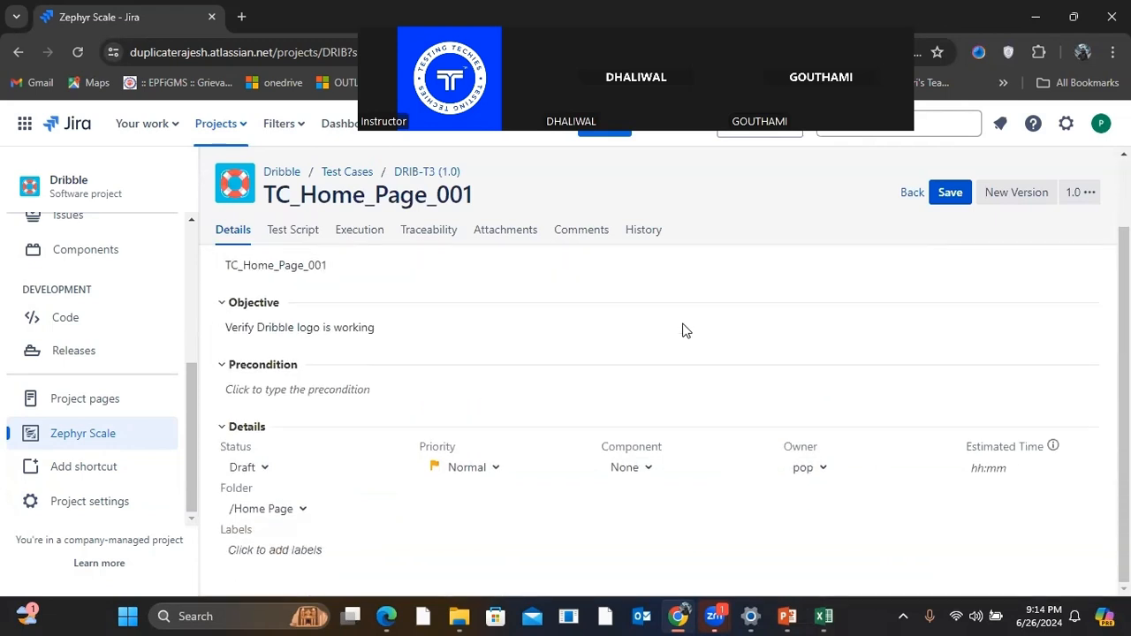
Step: Return to the test case list and open the test script of TC_Login_001 from the Login folder
scroll(683, 331, "up", 1)
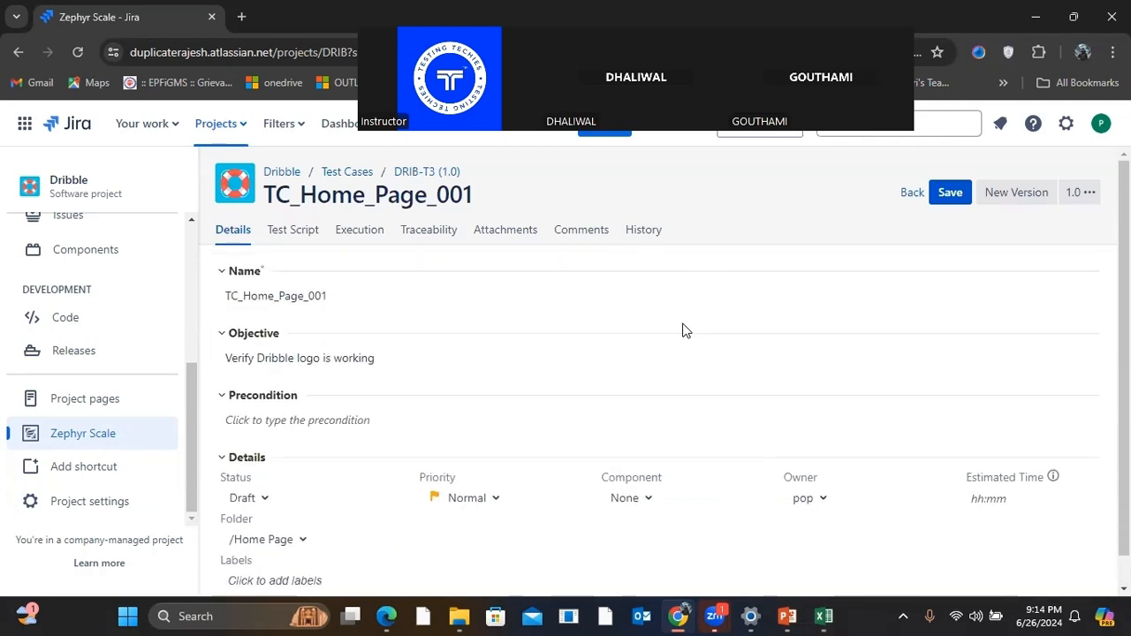
left_click(911, 193)
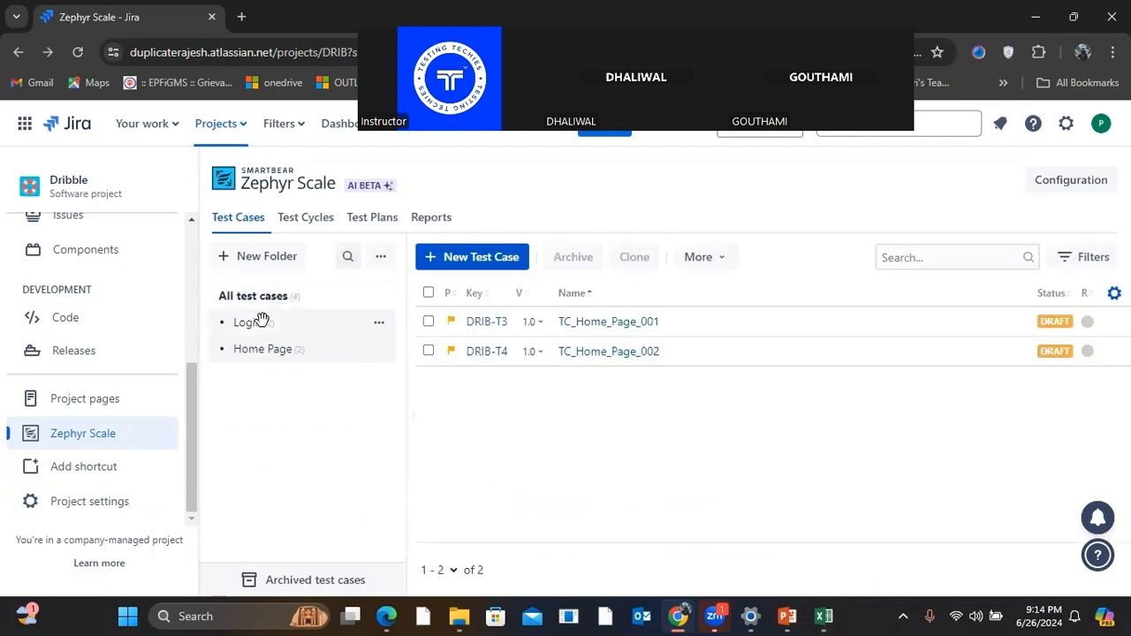
left_click(262, 320)
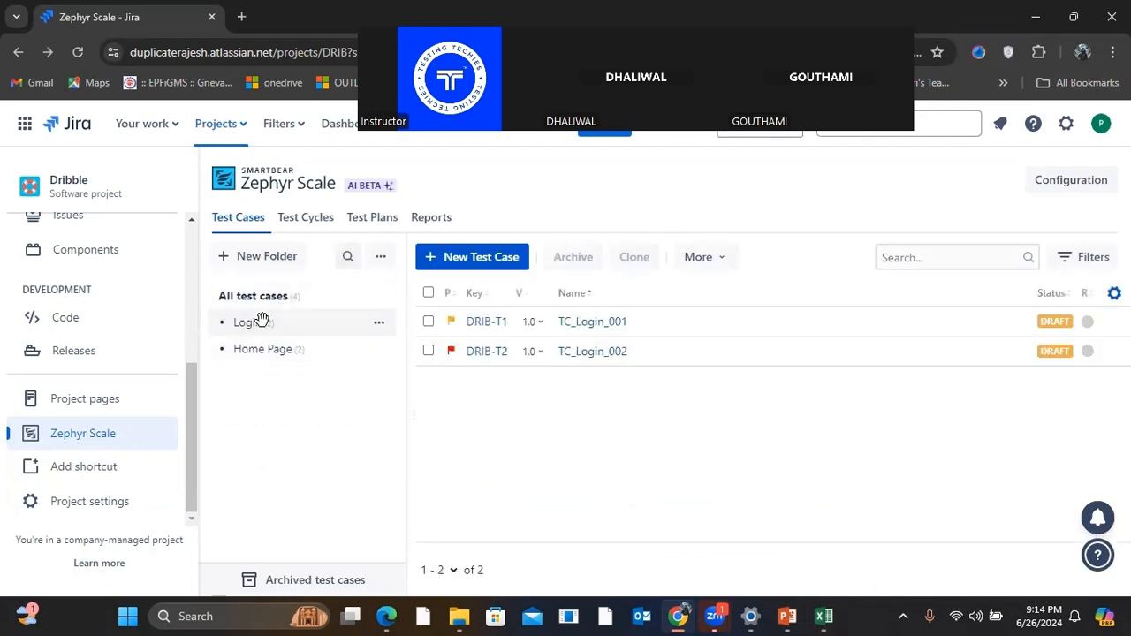
left_click(572, 324)
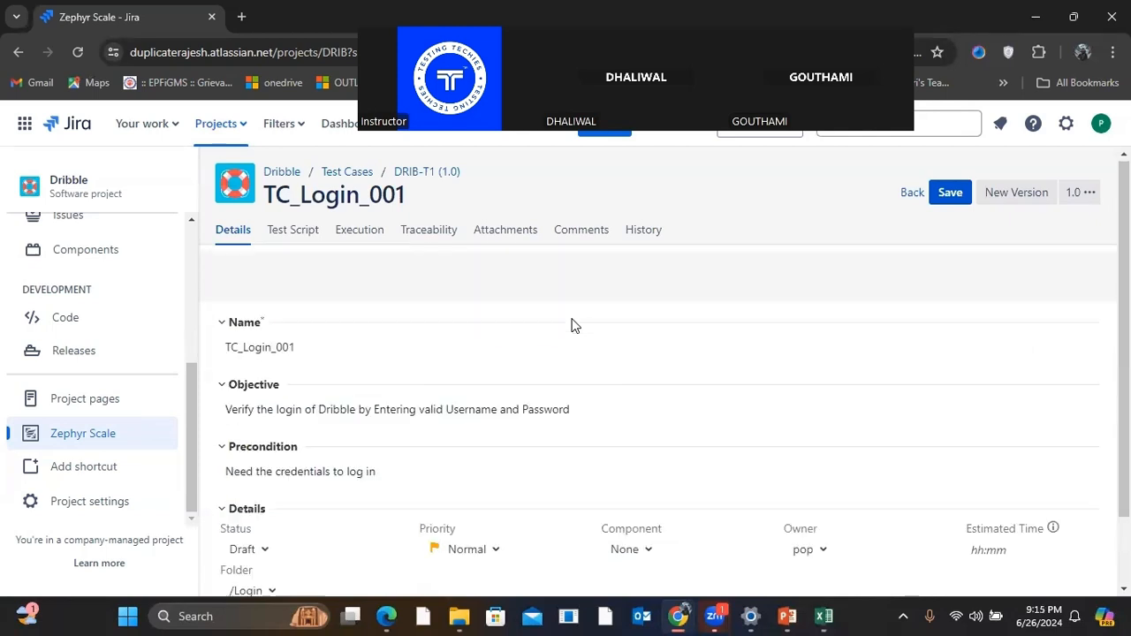
left_click(282, 236)
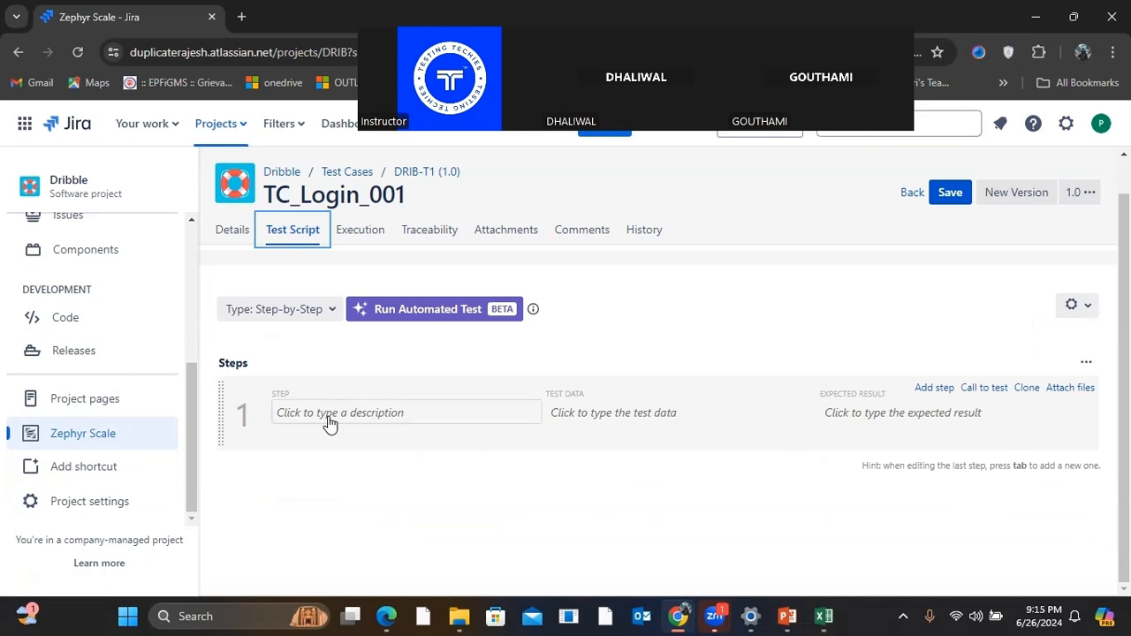
Step: Copy the first TC_Login_001 test step from Excel's Login sheet into step 1, removing its number to leave "Enter valid username"
left_click(822, 616)
left_click(464, 409)
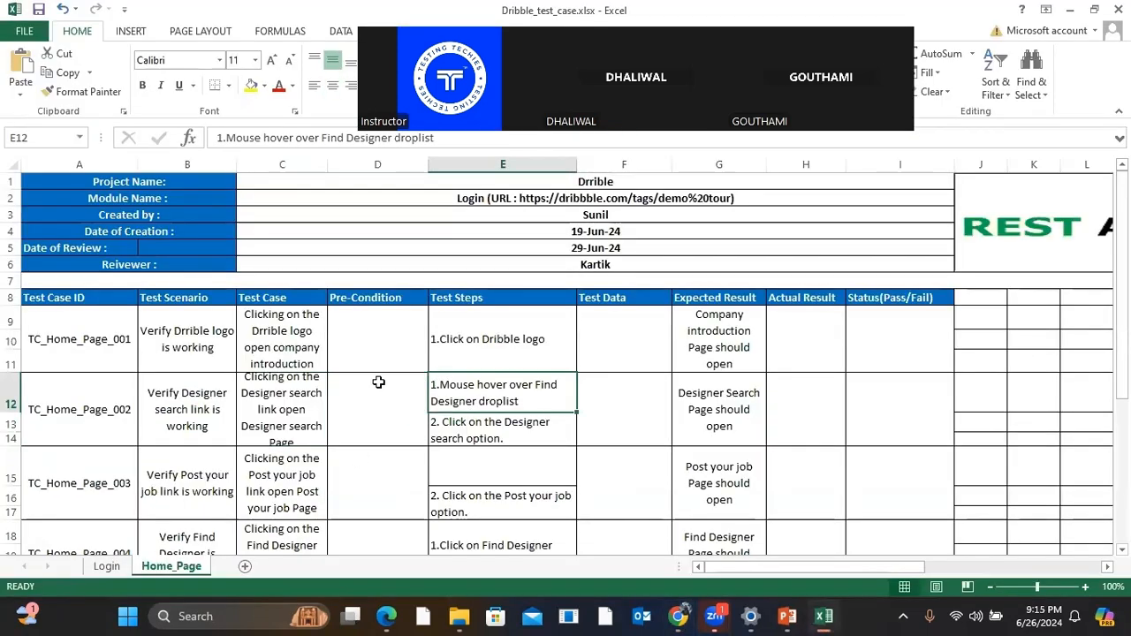
left_click(106, 566)
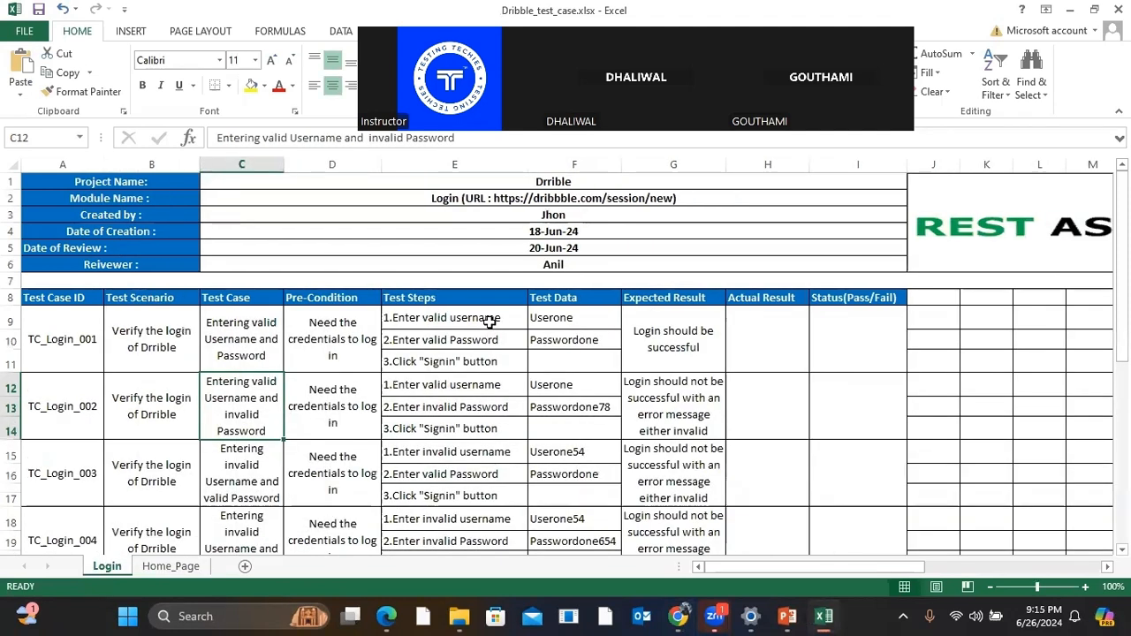
left_click(420, 320)
left_click_drag(351, 137, 166, 137)
key("ctrl+c")
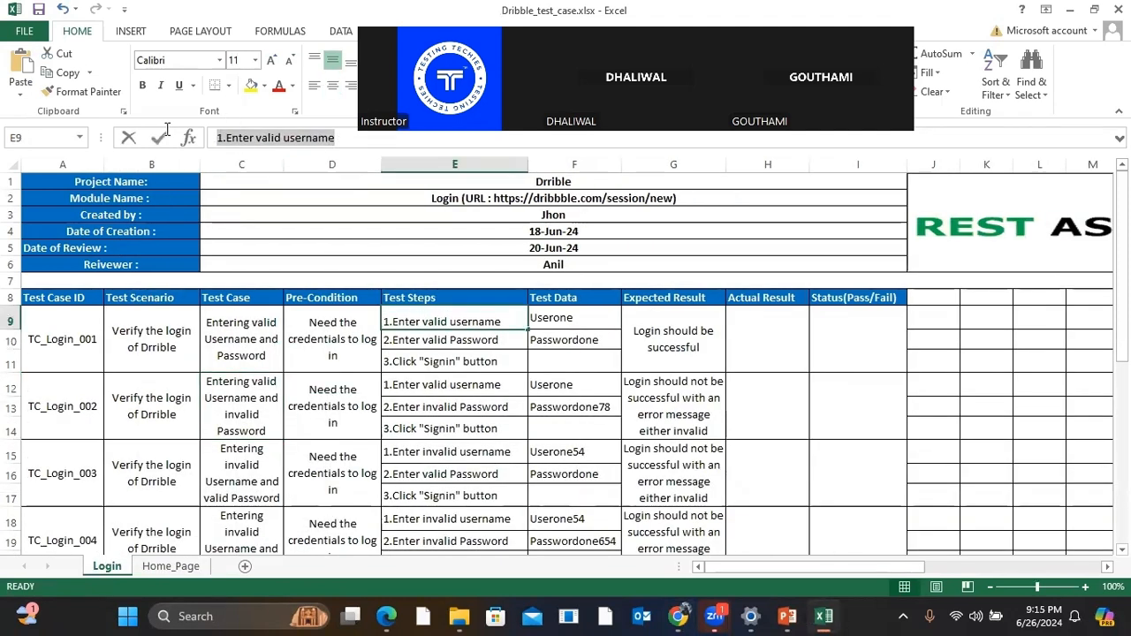
left_click(678, 617)
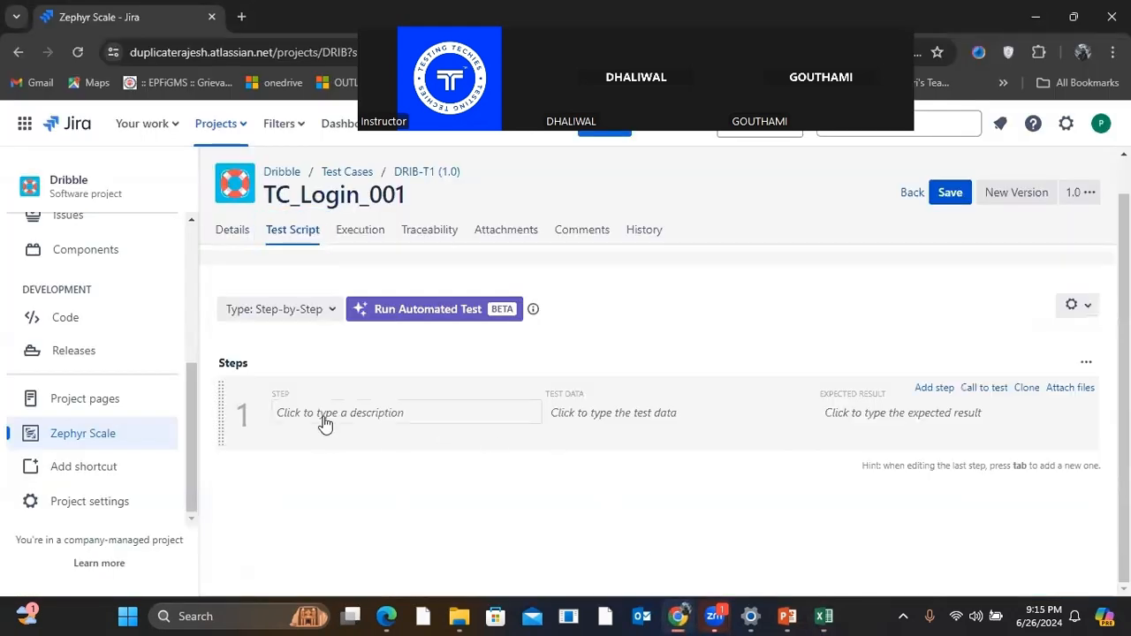
left_click(324, 421)
key("ctrl+v")
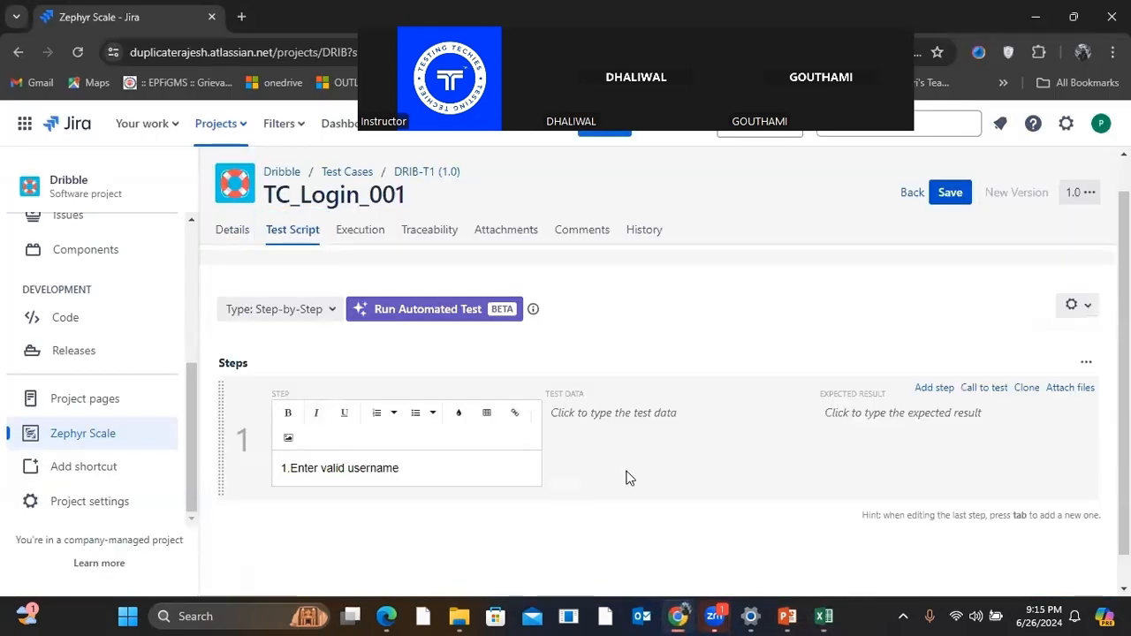
key("BackSpace")
key("BackSpace")
left_click(430, 551)
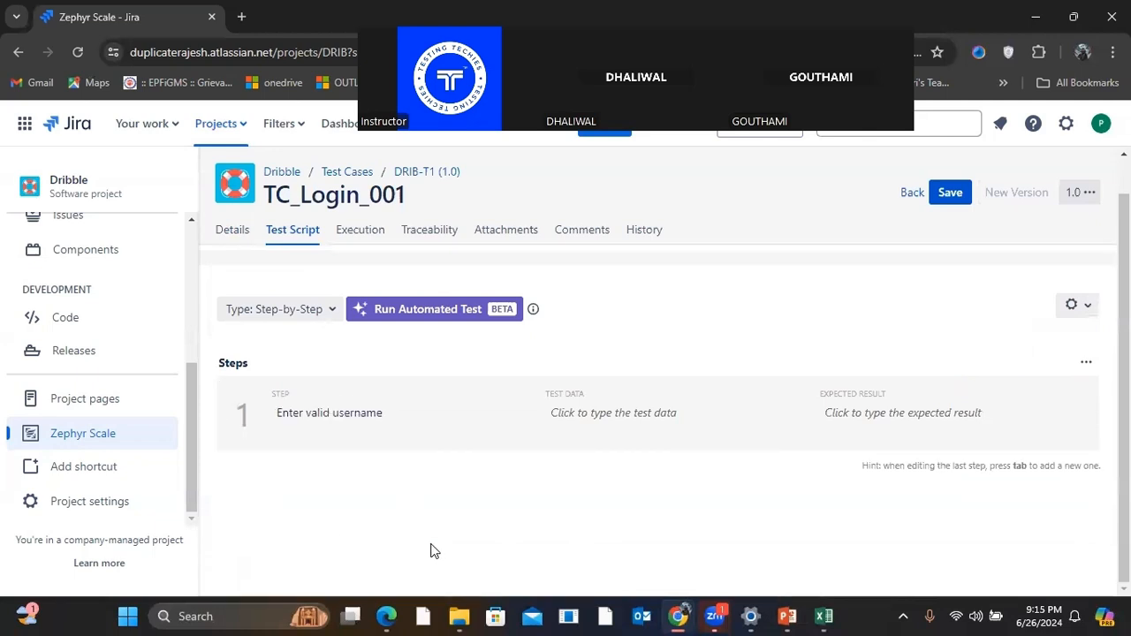
Step: Copy the TC_Login_001 username test data "Userone" from Excel into the test data of step 1
left_click(595, 423)
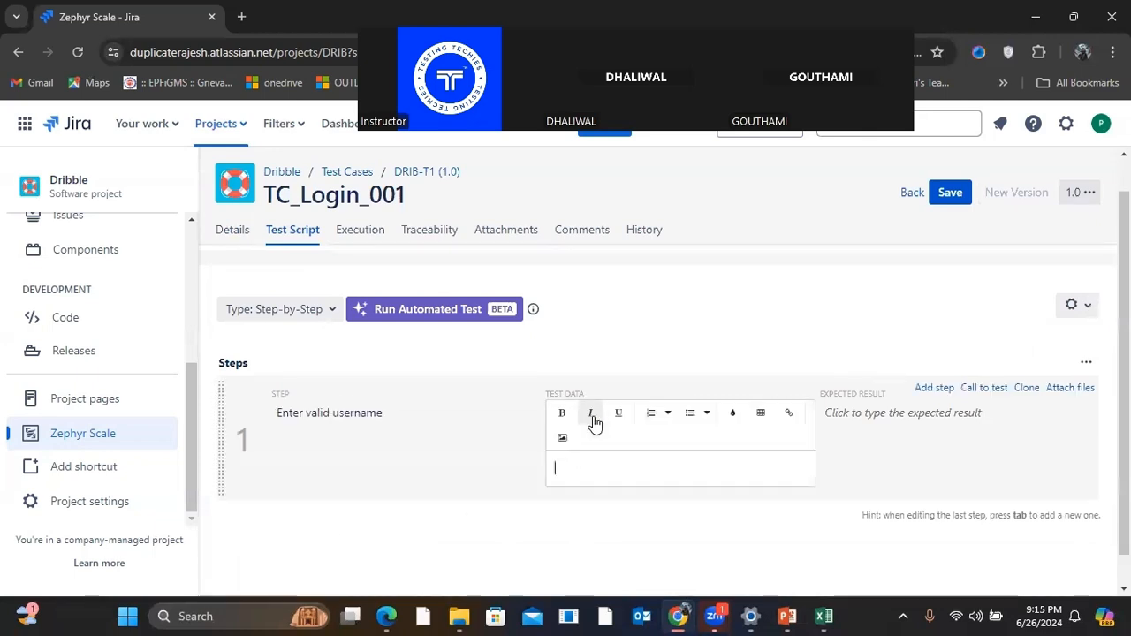
left_click(826, 616)
left_click(571, 324)
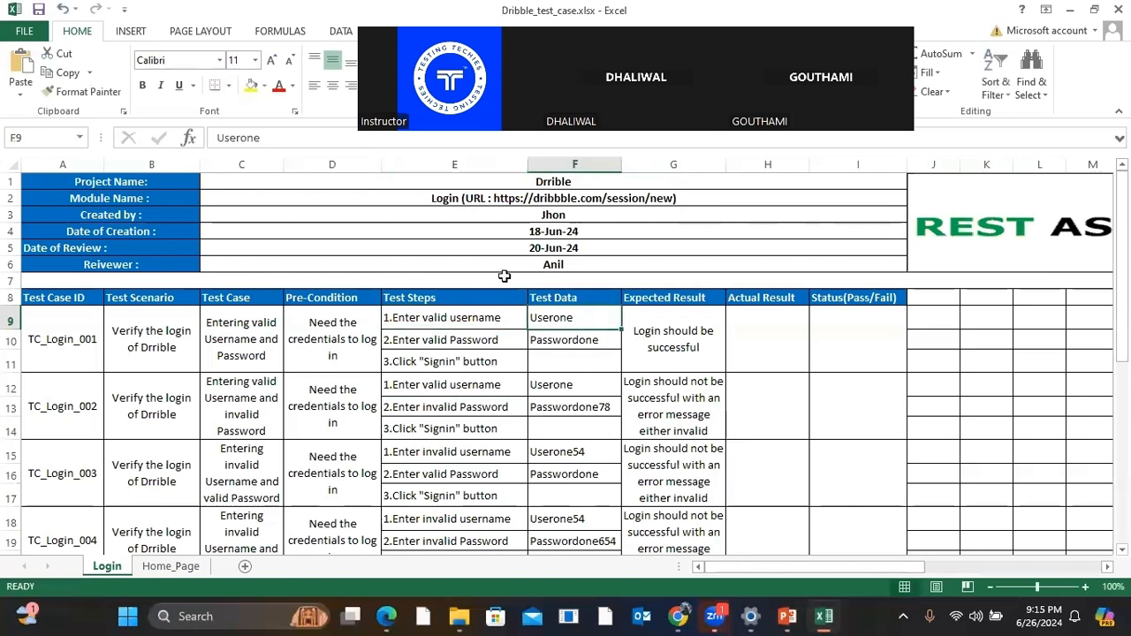
double_click(239, 138)
key("ctrl+c")
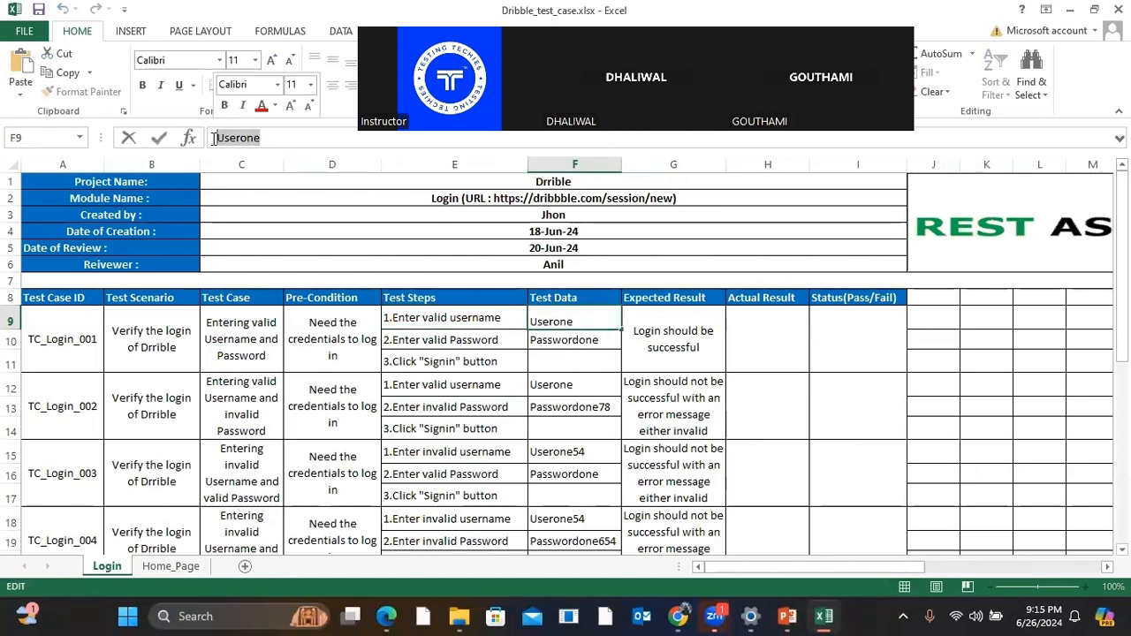
left_click(678, 616)
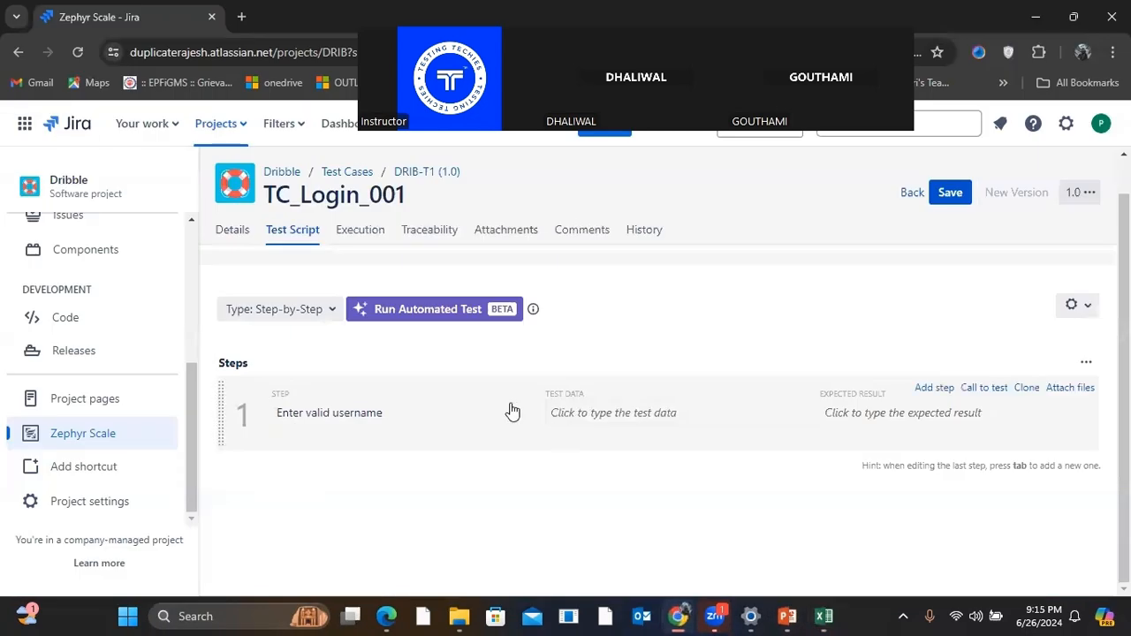
left_click(579, 416)
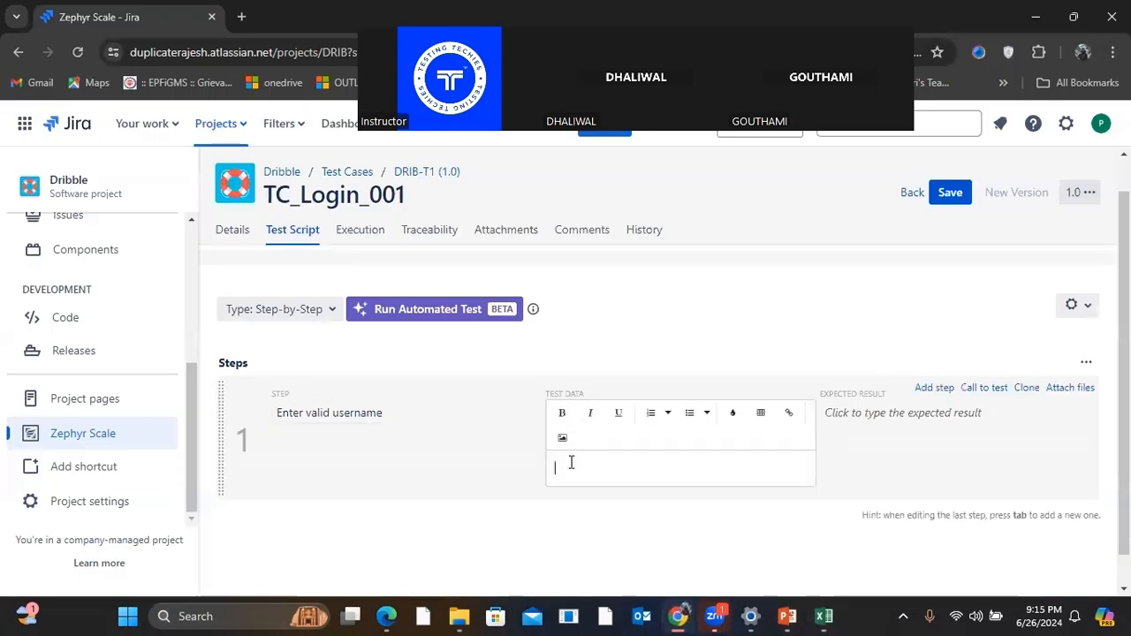
key("ctrl+v")
left_click(672, 536)
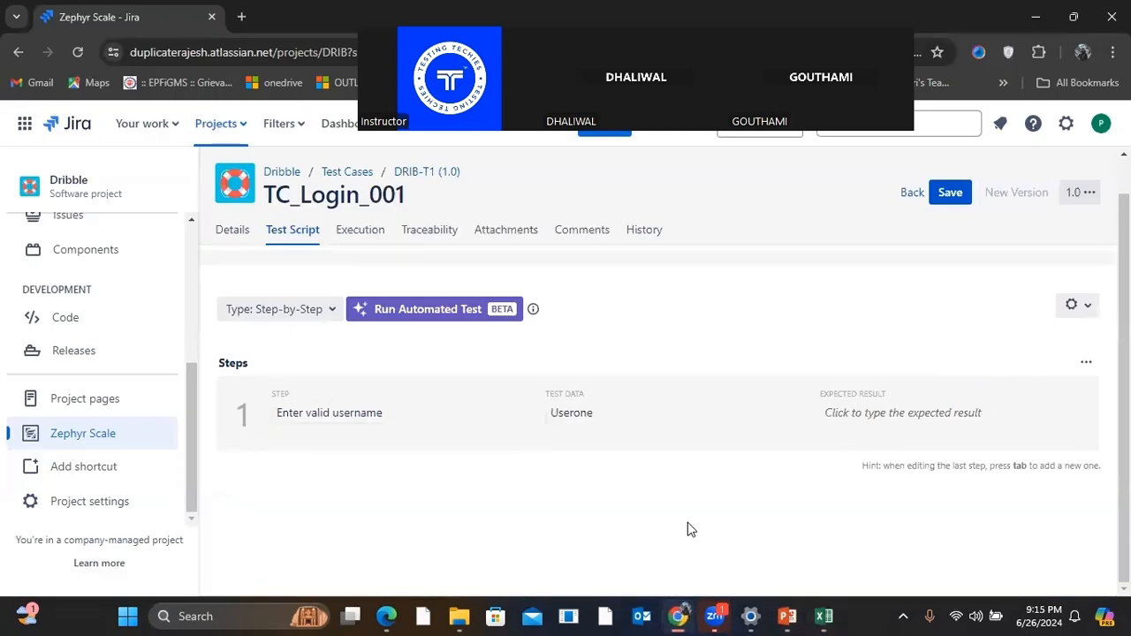
Step: Check the expected result of TC_Login_001 in the Excel Login sheet and return to the test script
left_click(837, 428)
left_click(823, 616)
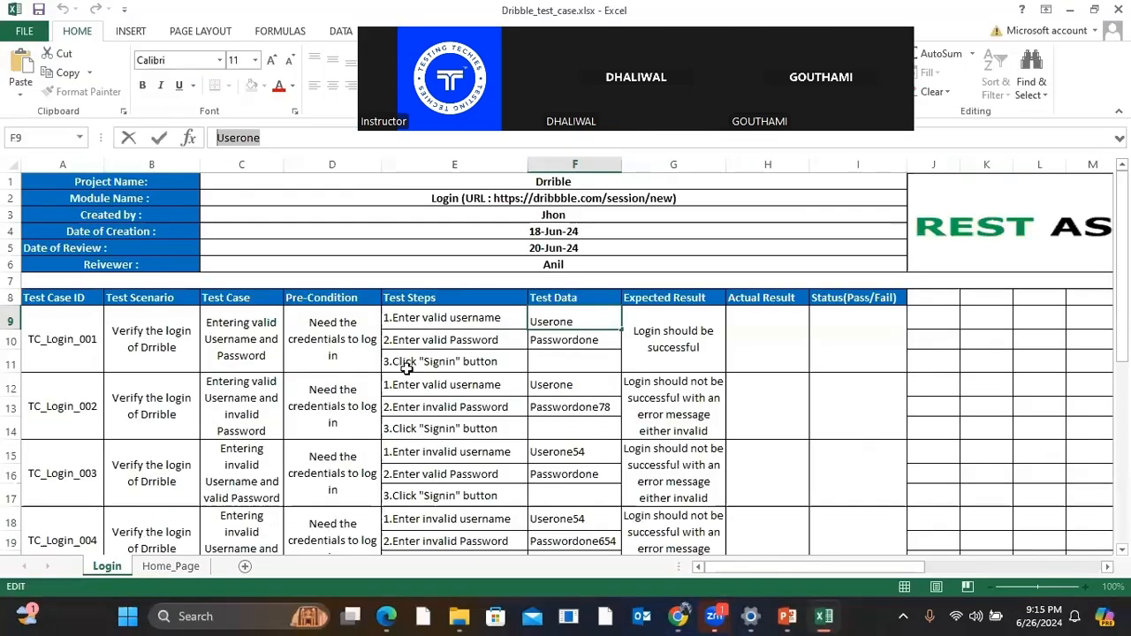
left_click(669, 342)
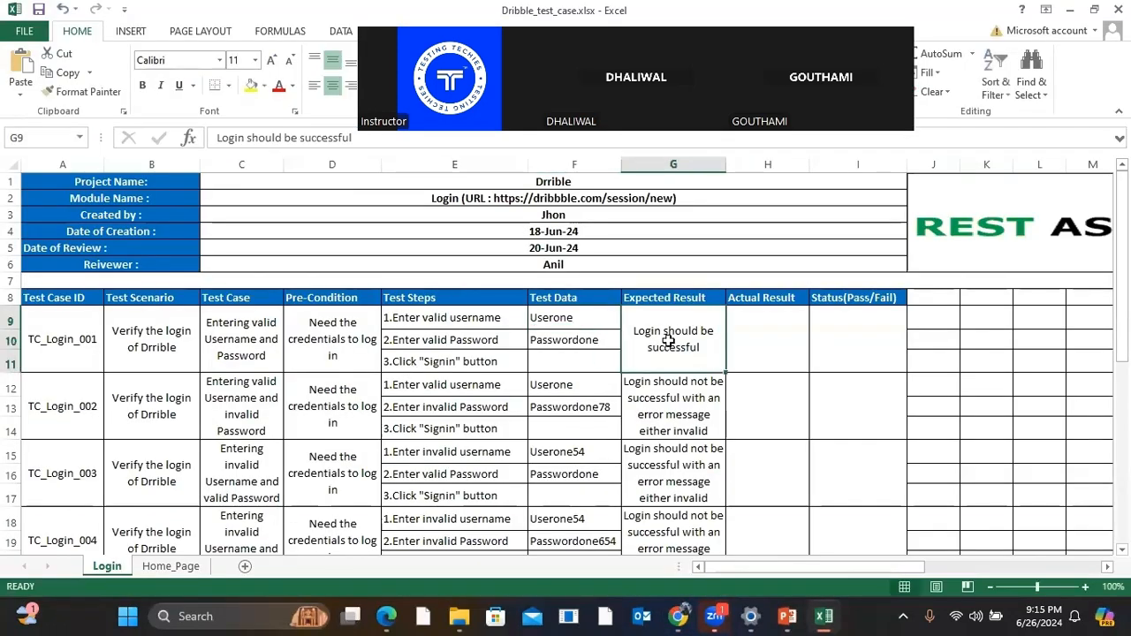
left_click_drag(372, 137, 216, 138)
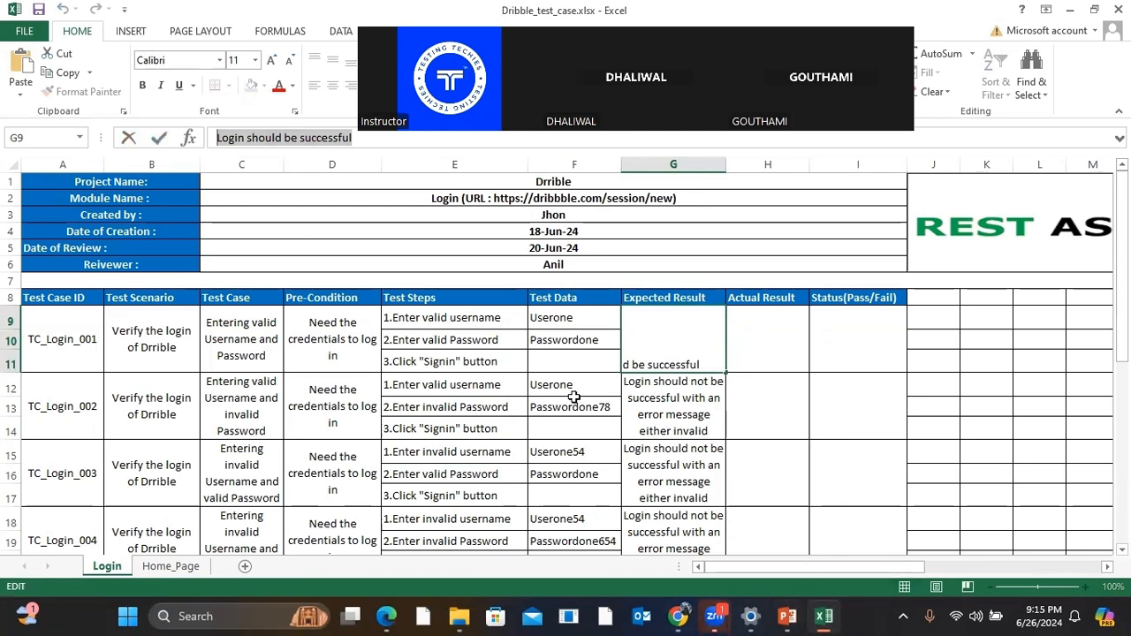
left_click(575, 356)
left_click(670, 336)
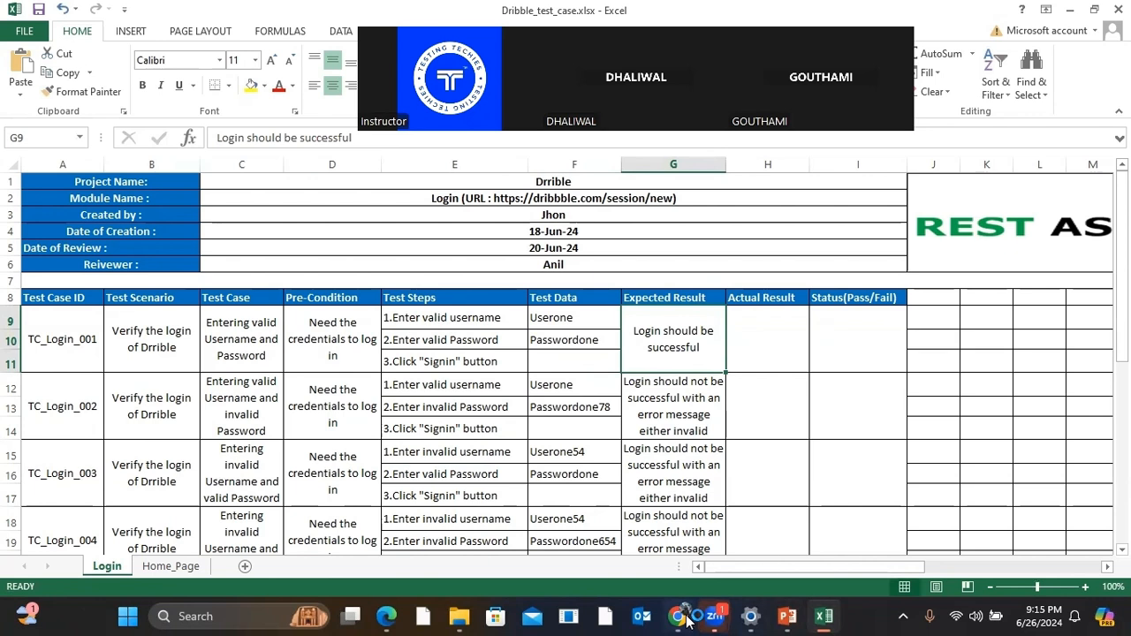
left_click(685, 531)
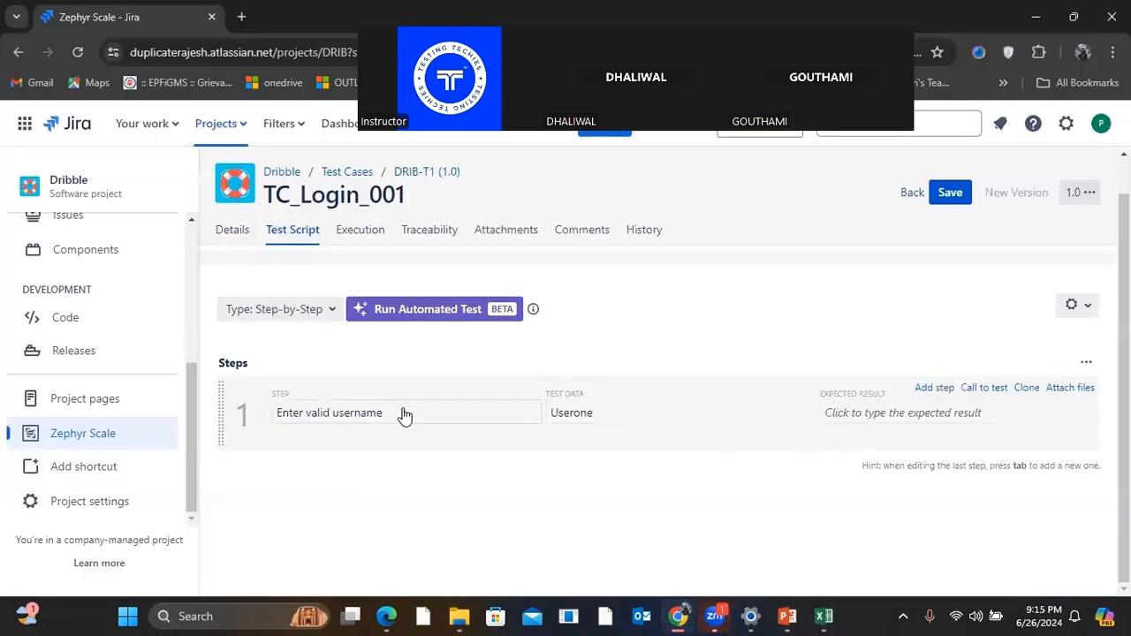
Step: Enter "Username should be entered succssfully" as the expected result of step 1
left_click(871, 417)
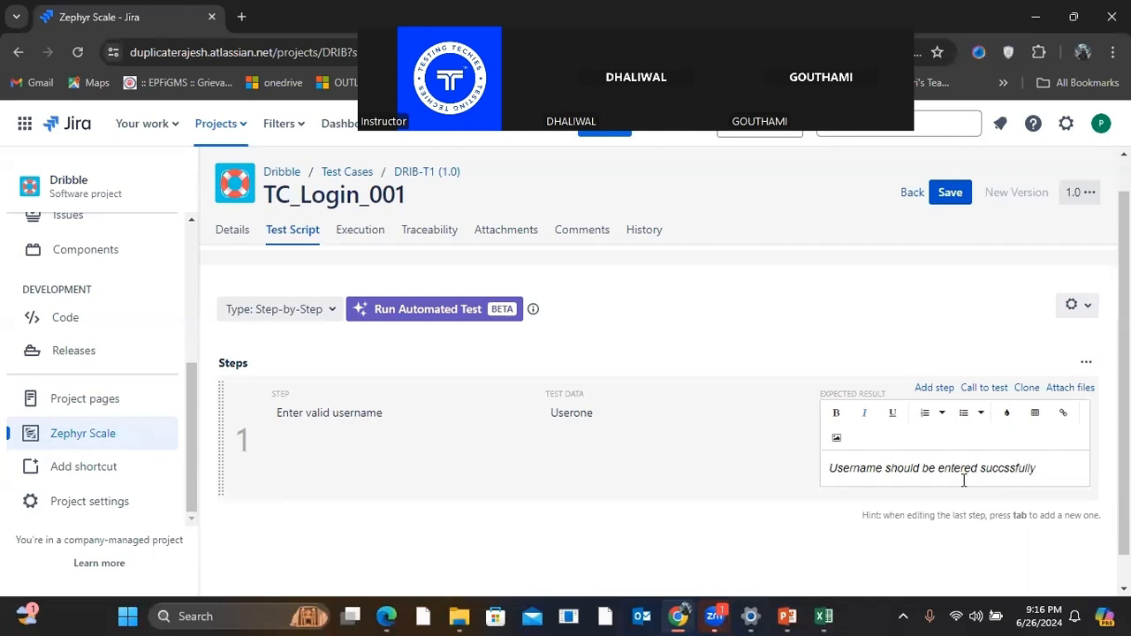
mouse_move(786, 616)
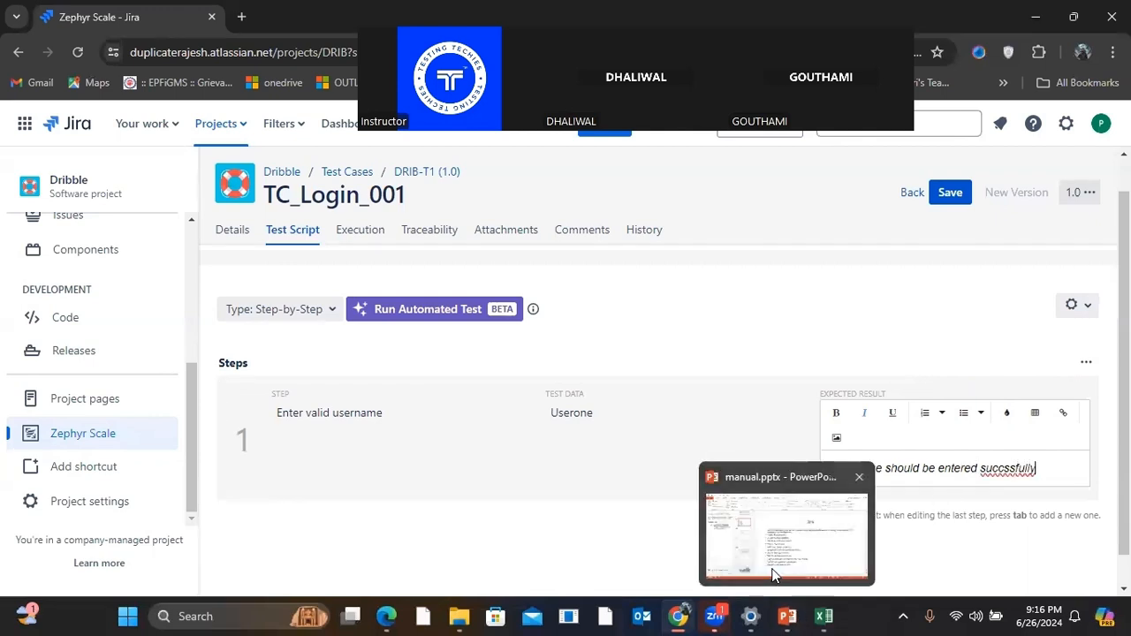
left_click(533, 535)
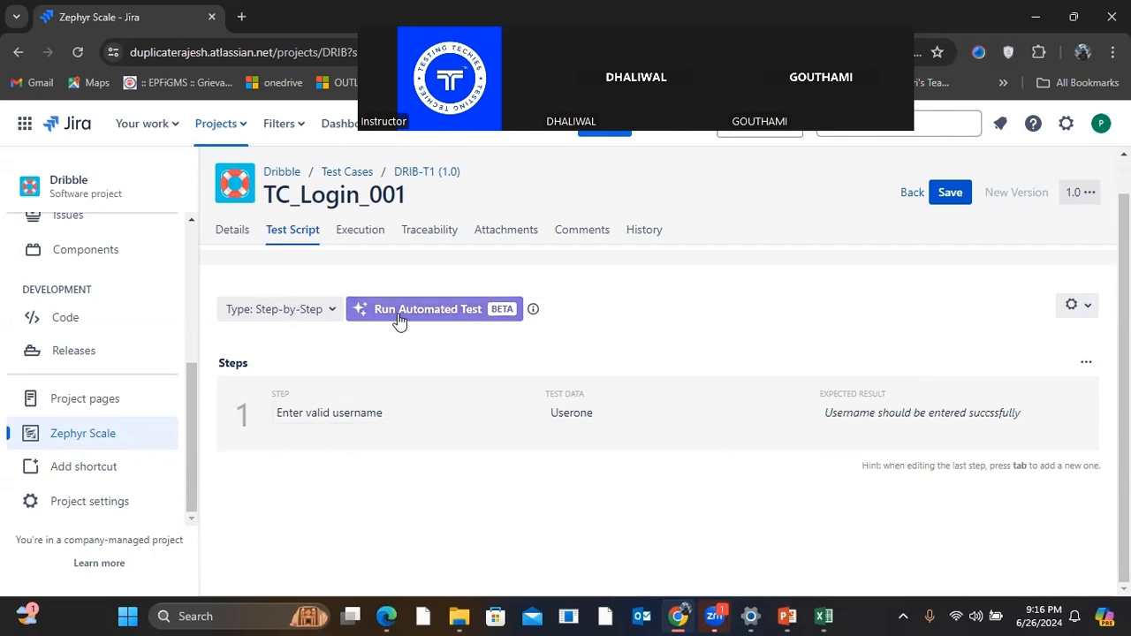
left_click(1087, 363)
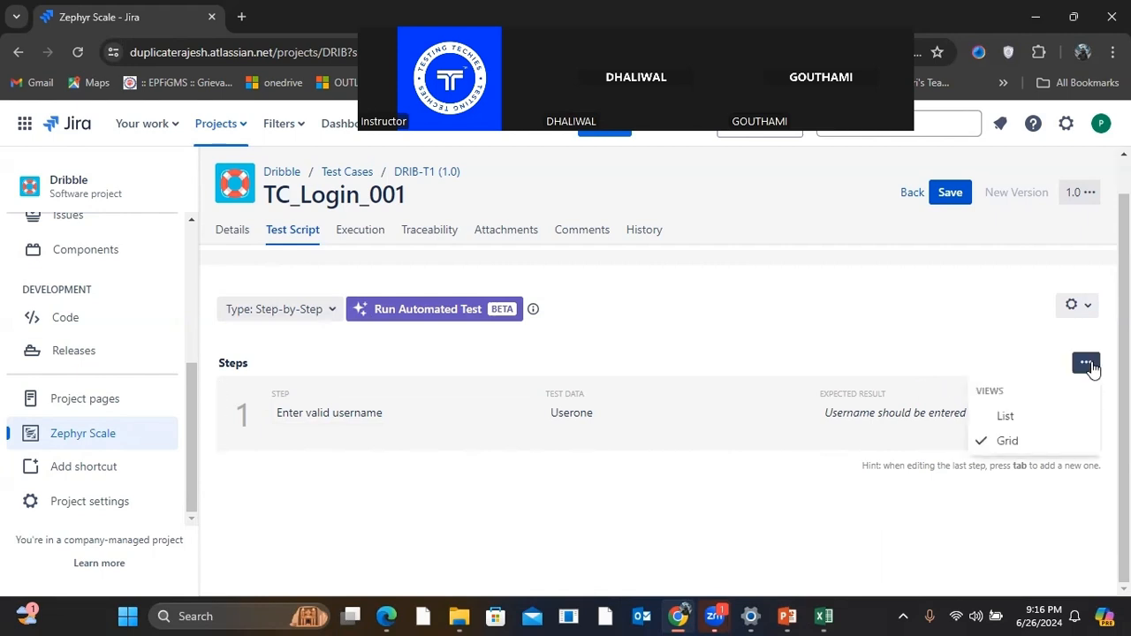
left_click(806, 528)
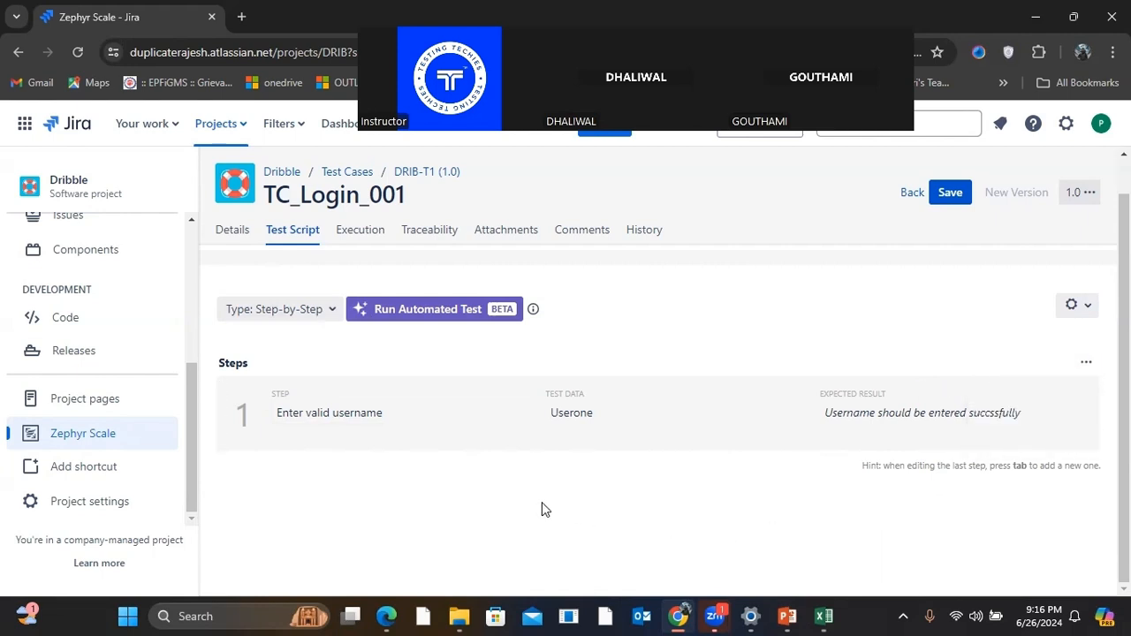
left_click(304, 316)
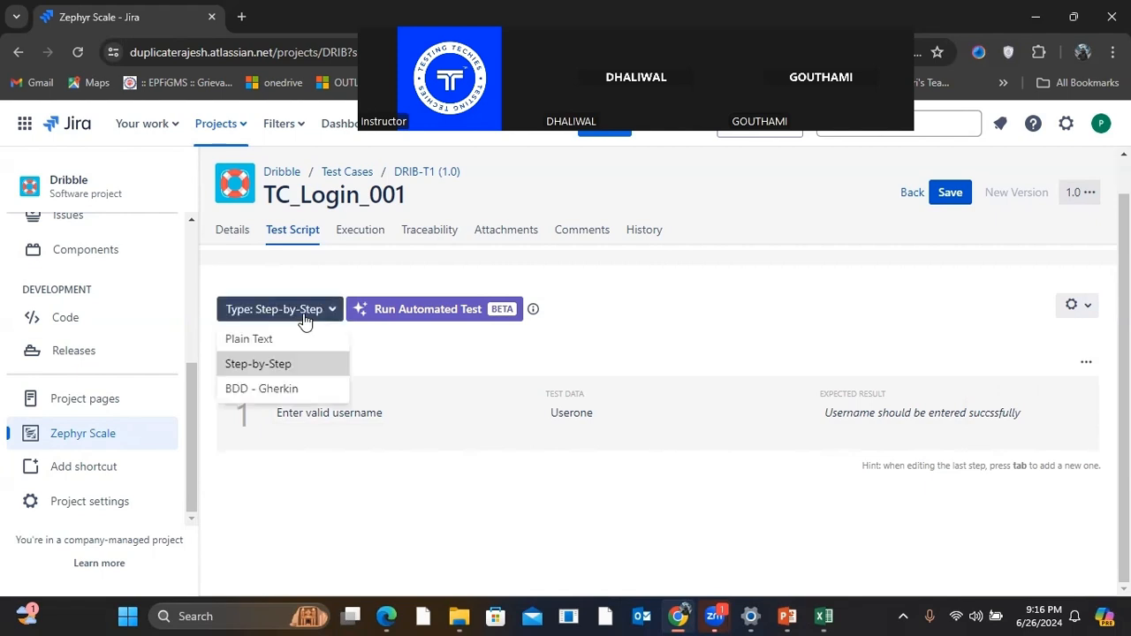
left_click(305, 318)
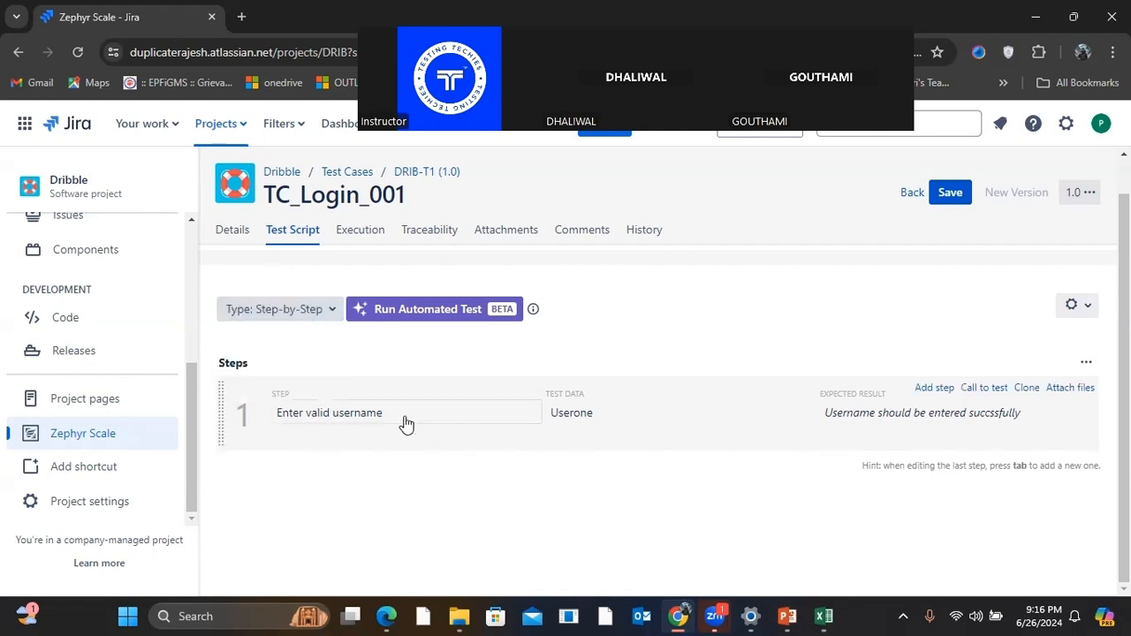
Step: Add step 2 to the test script and copy TC_Login_001's second test step from Excel, removing its number to leave "Enter valid Password"
left_click(936, 390)
scroll(412, 504, "down", 2)
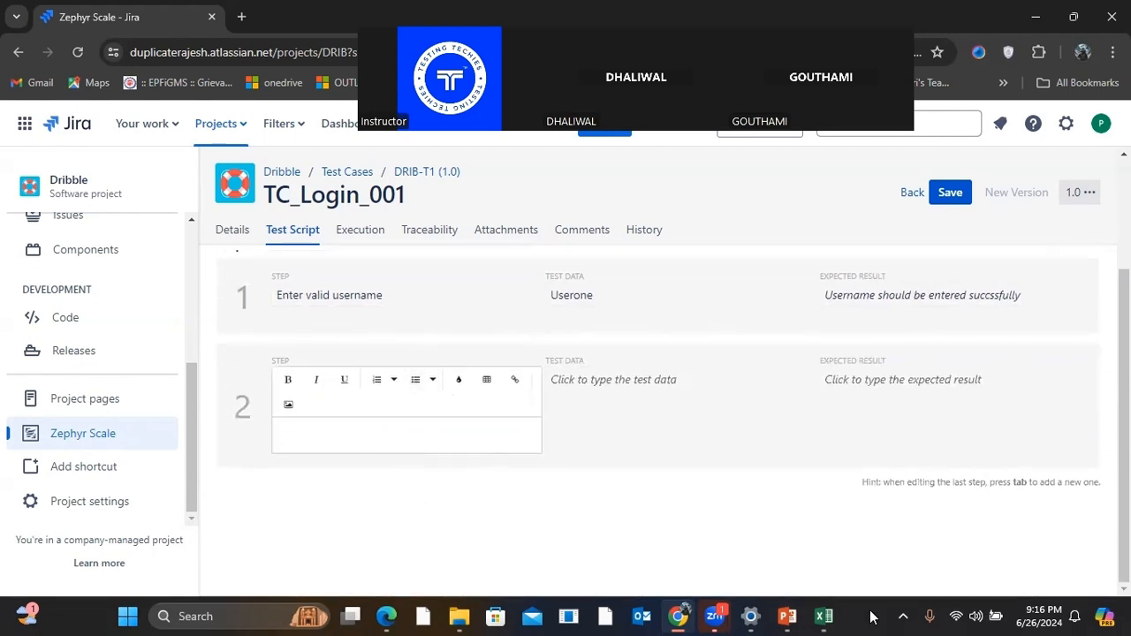
left_click(825, 616)
left_click(427, 341)
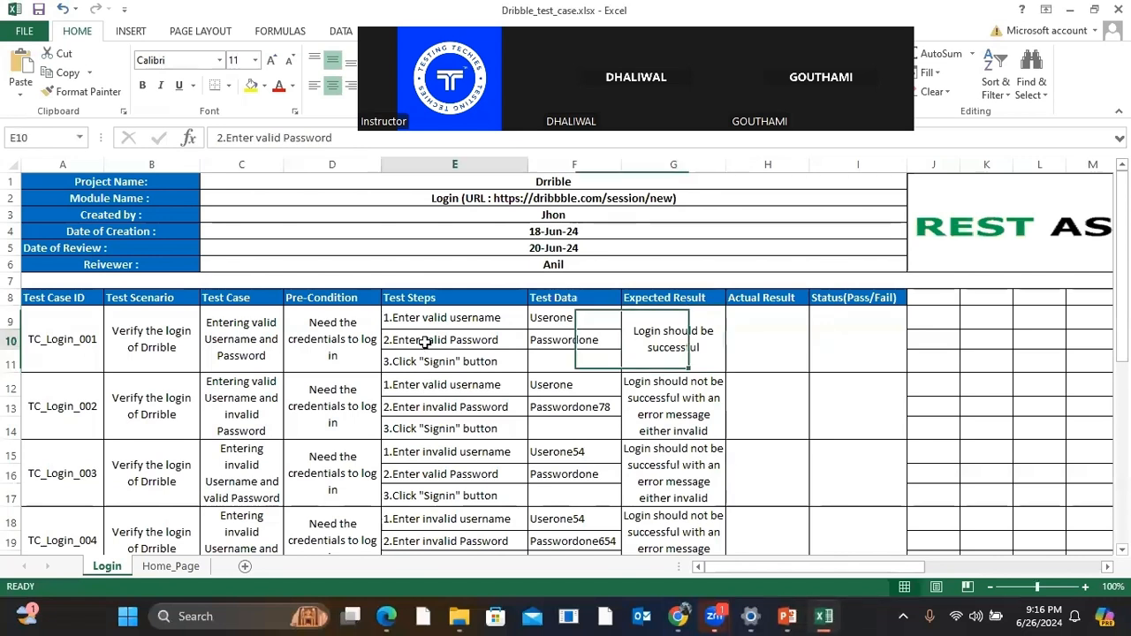
left_click_drag(333, 138, 212, 139)
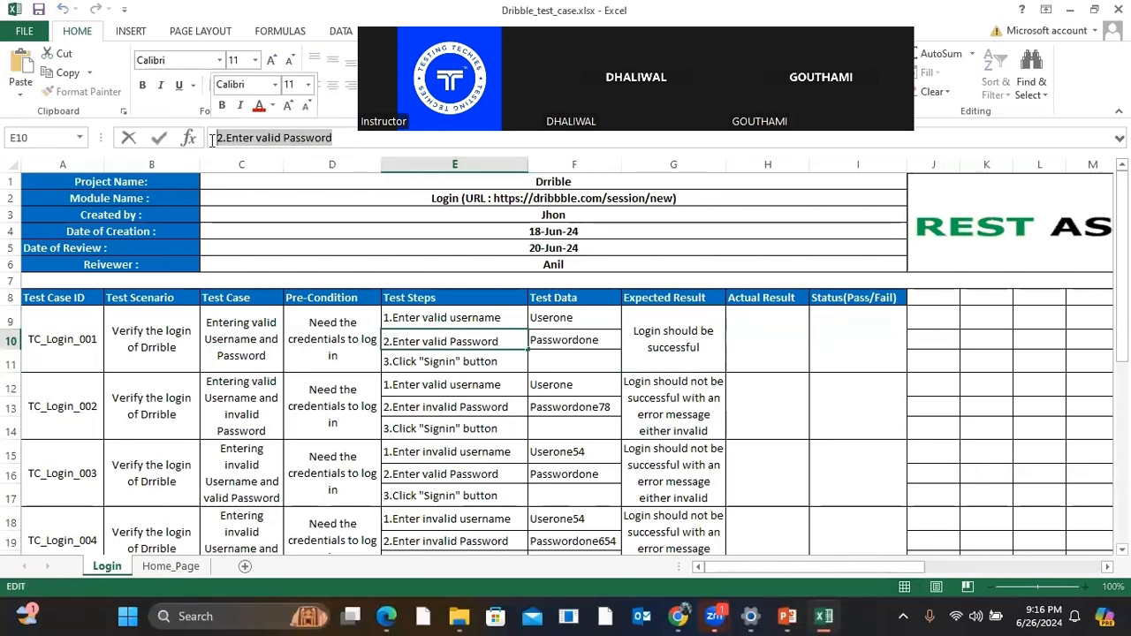
key("ctrl+c")
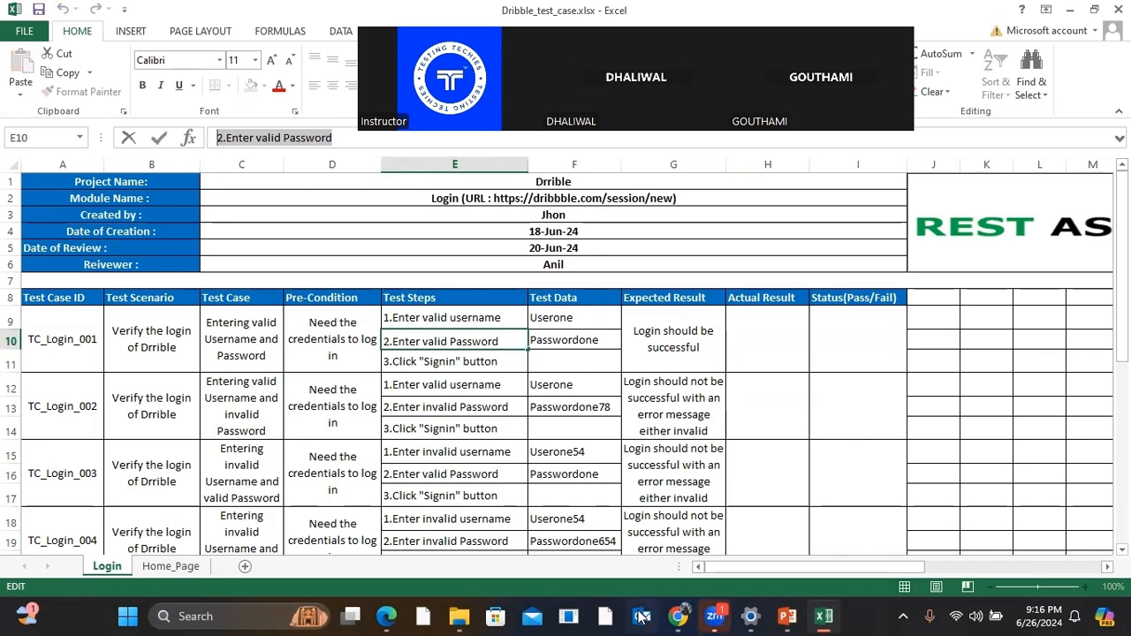
left_click(679, 617)
left_click(340, 431)
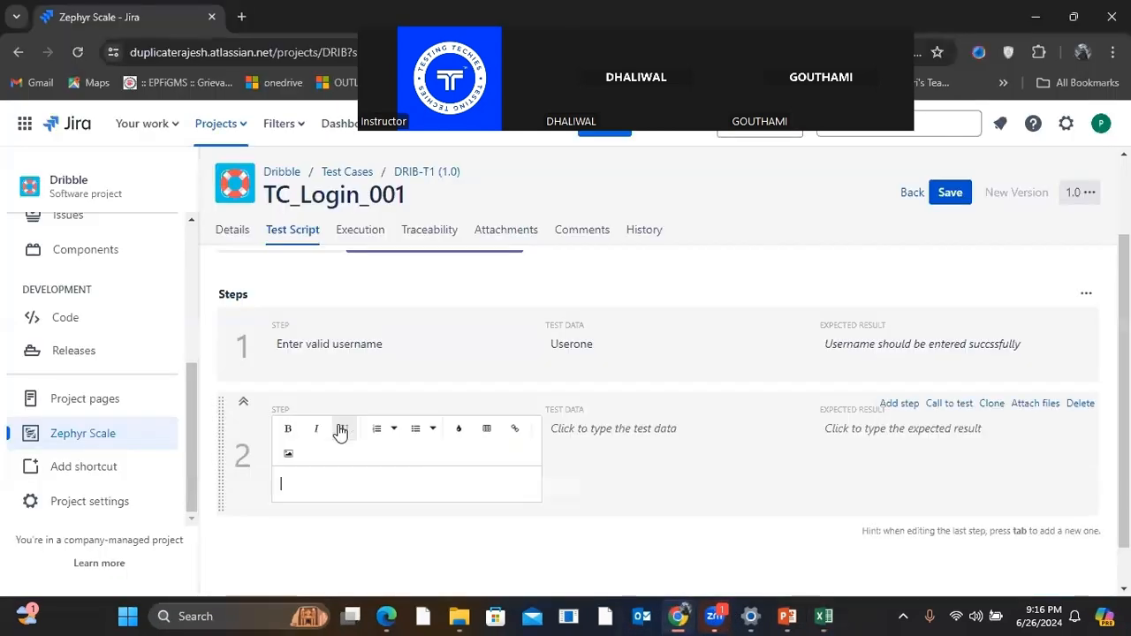
key("ctrl+v")
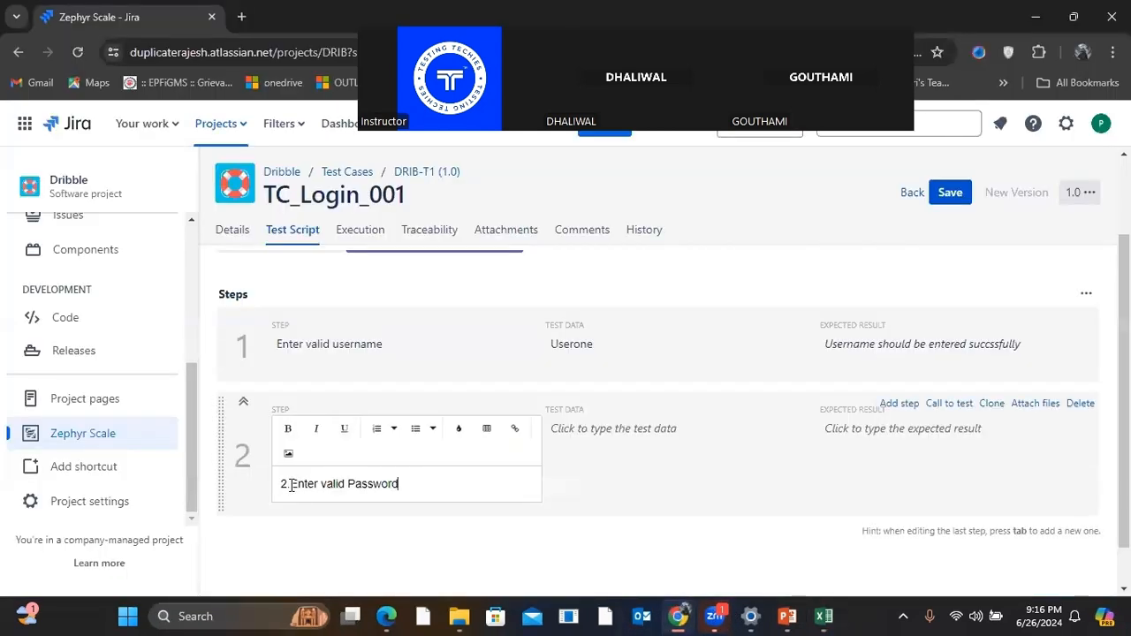
left_click(291, 485)
key("BackSpace")
key("BackSpace")
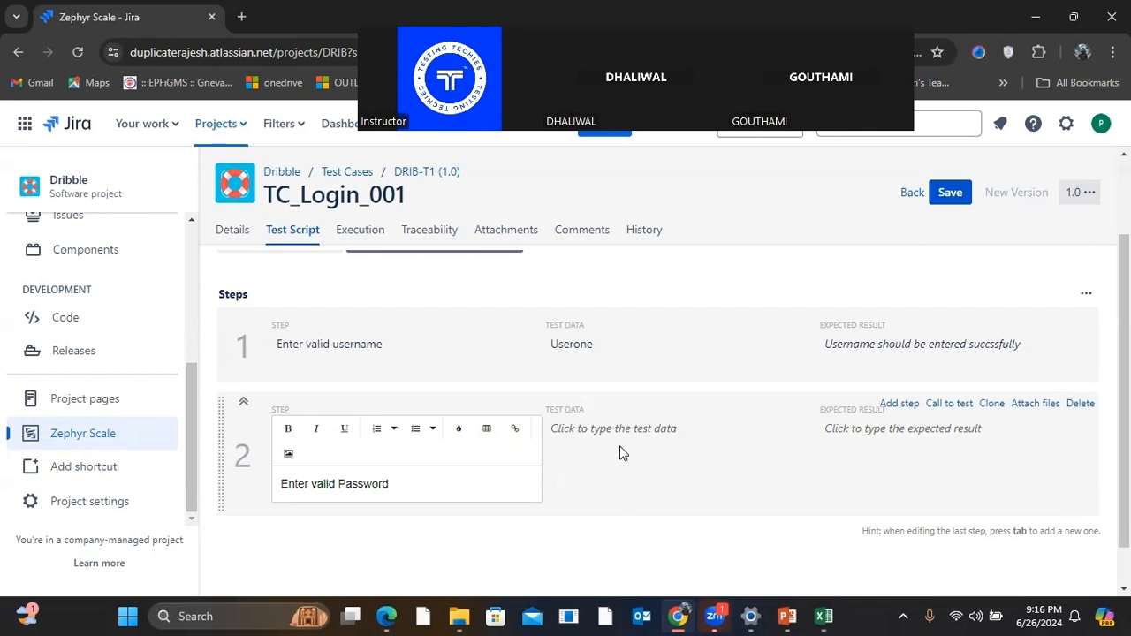
Step: Copy the TC_Login_001 password test data from the Excel Login sheet into the test data of step 2
left_click(616, 442)
left_click(824, 616)
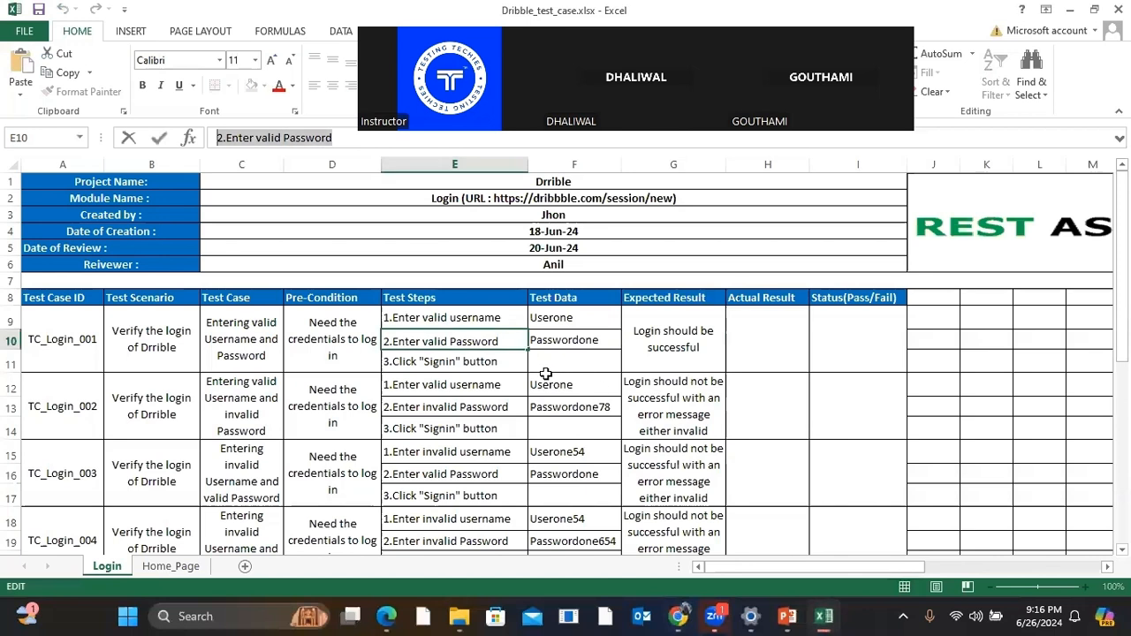
left_click(560, 341)
left_click_drag(295, 138, 213, 138)
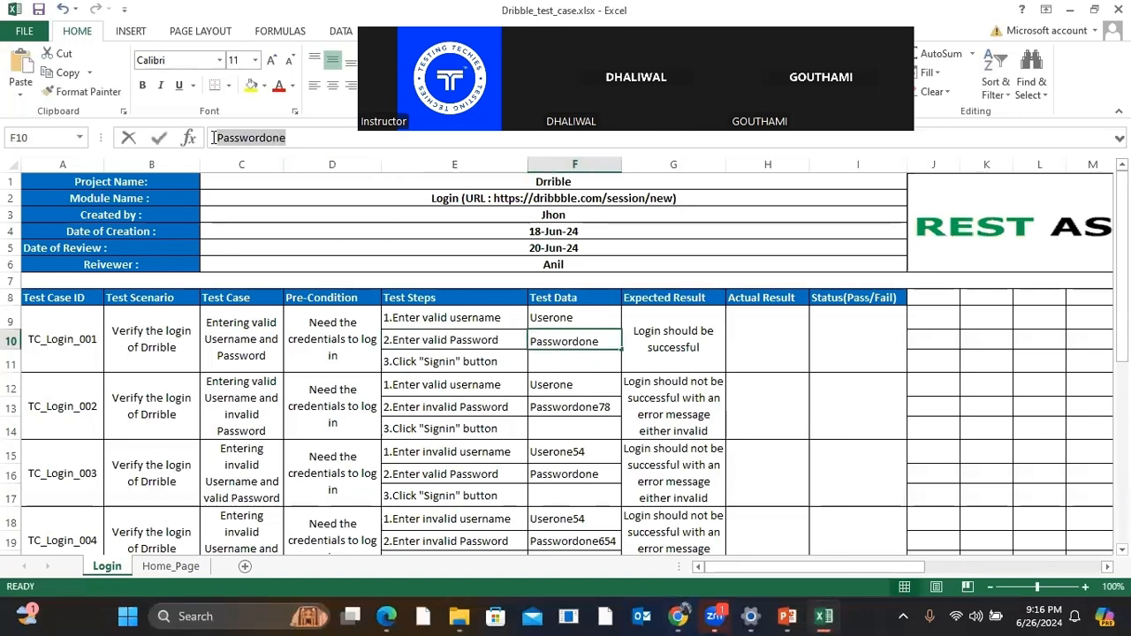
left_click(675, 616)
left_click(566, 433)
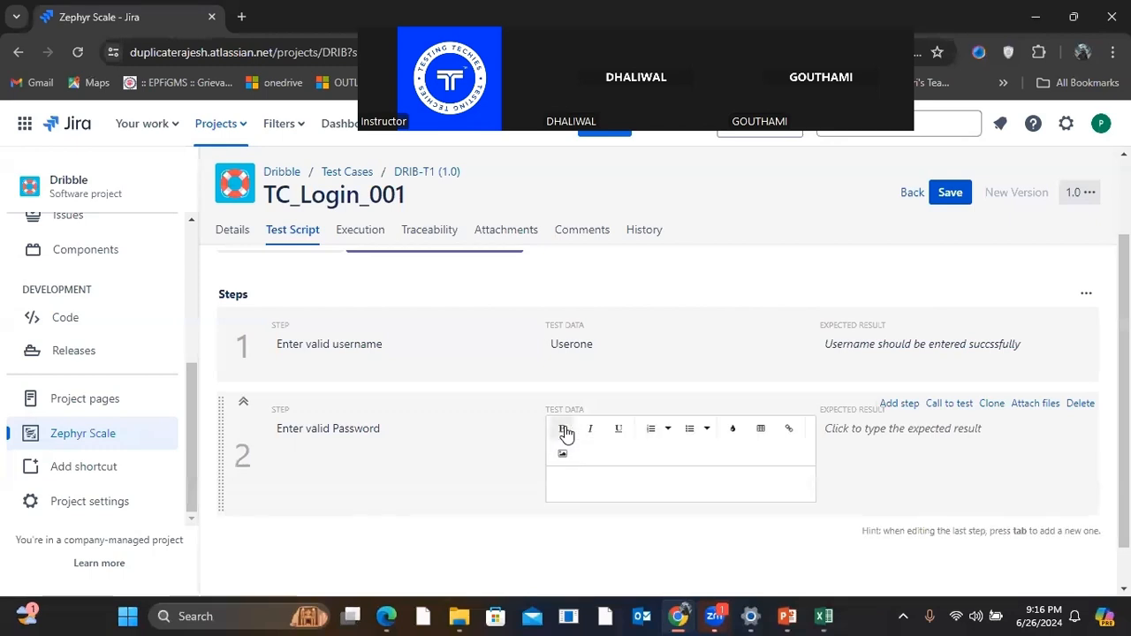
key("ctrl+v")
Step: Reuse step 1's expected result for step 2, changing it to "Password should be entered successfully" with the spelling corrected
left_click(872, 432)
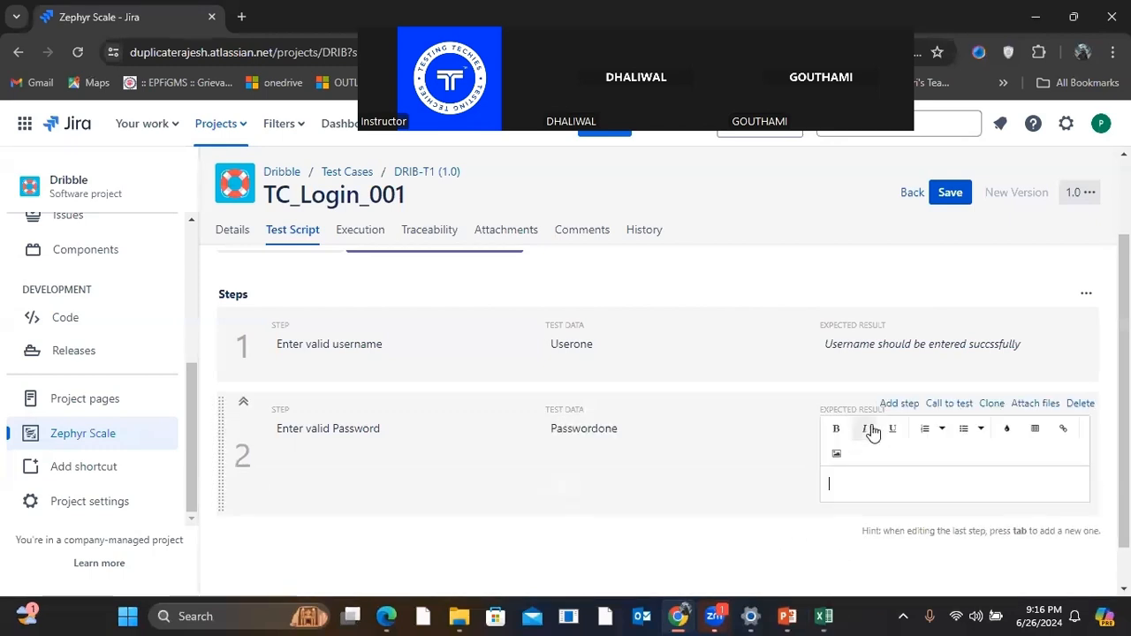
left_click(973, 349)
left_click_drag(1036, 399, 814, 407)
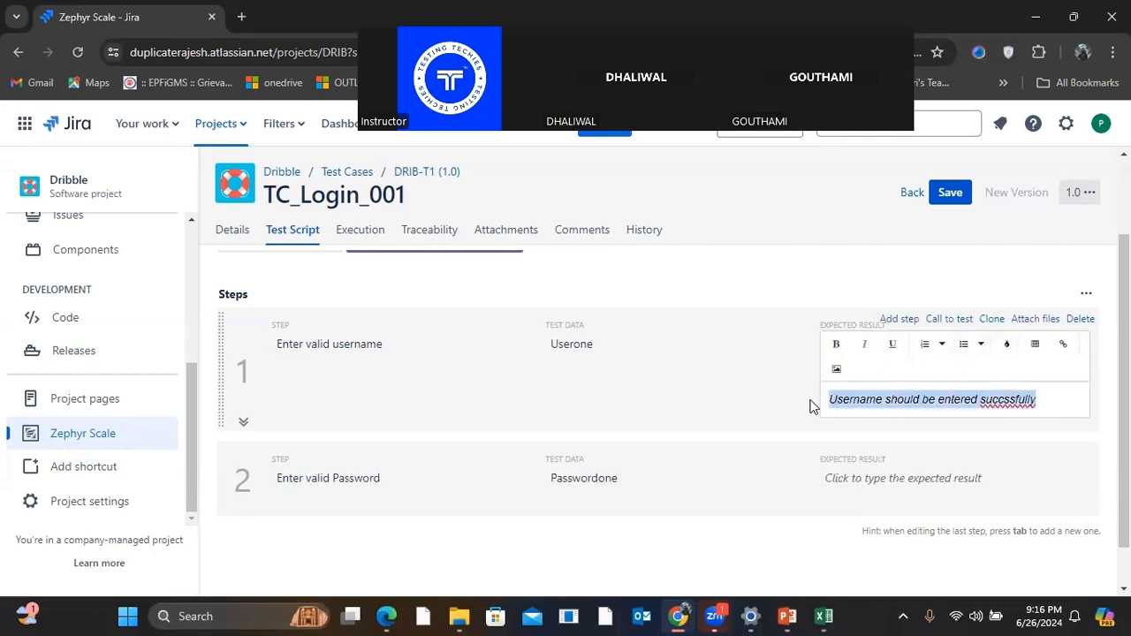
left_click(868, 480)
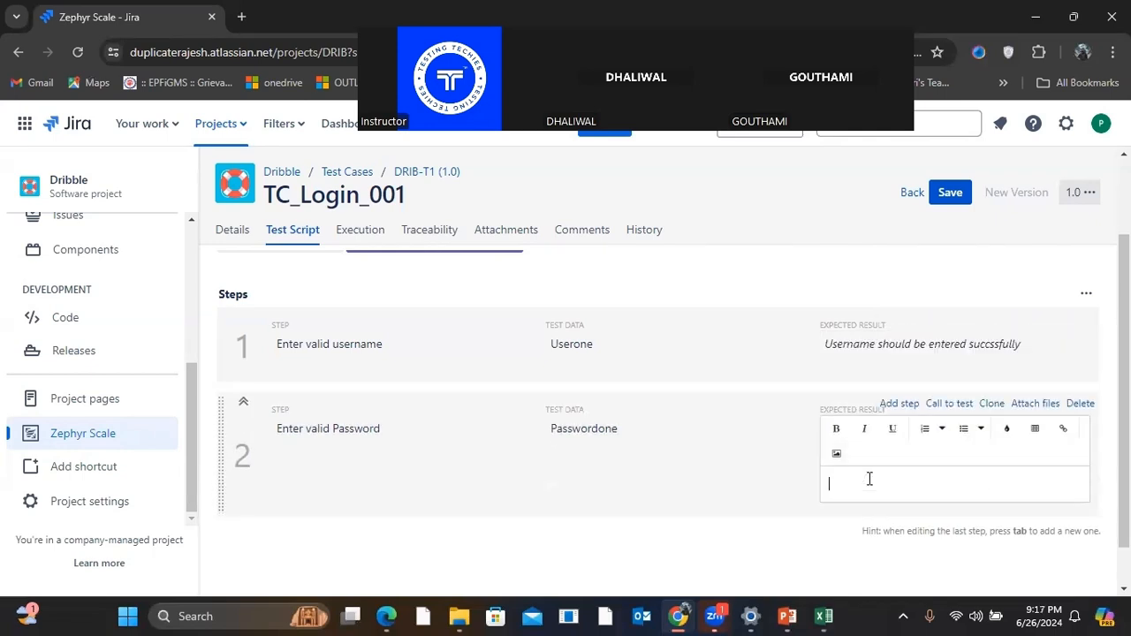
key("ctrl+v")
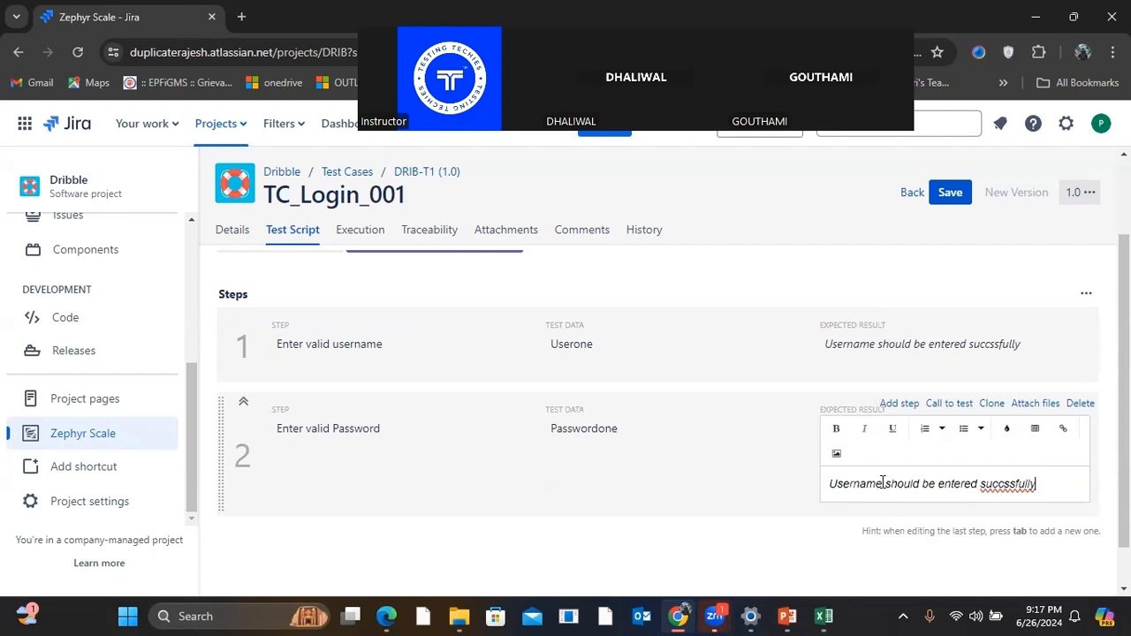
left_click_drag(882, 482, 804, 486)
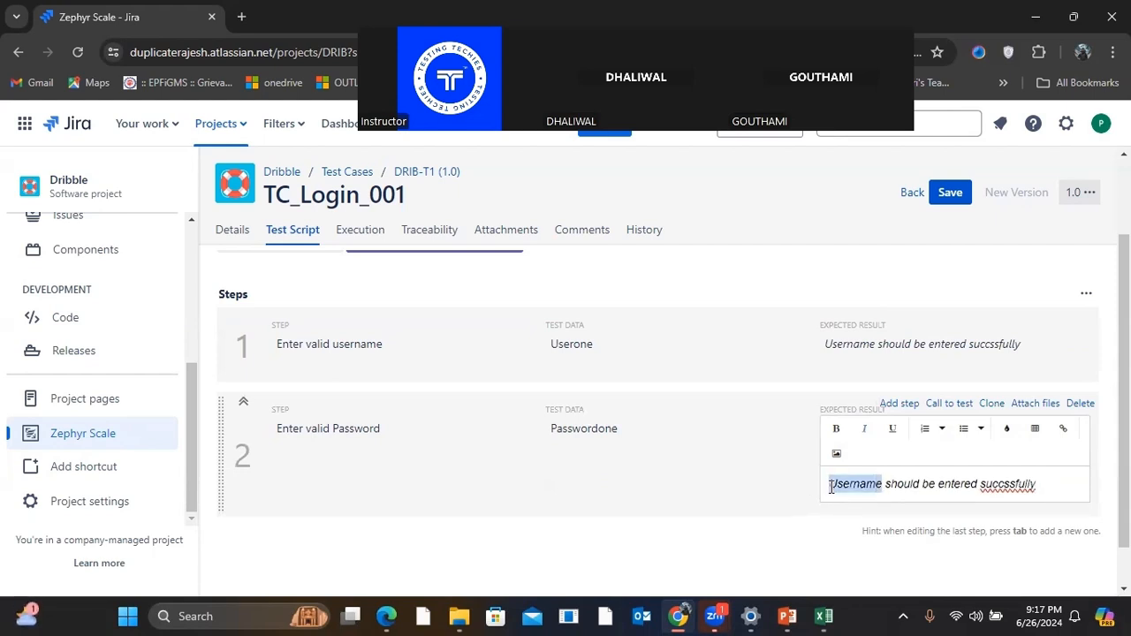
type("Password")
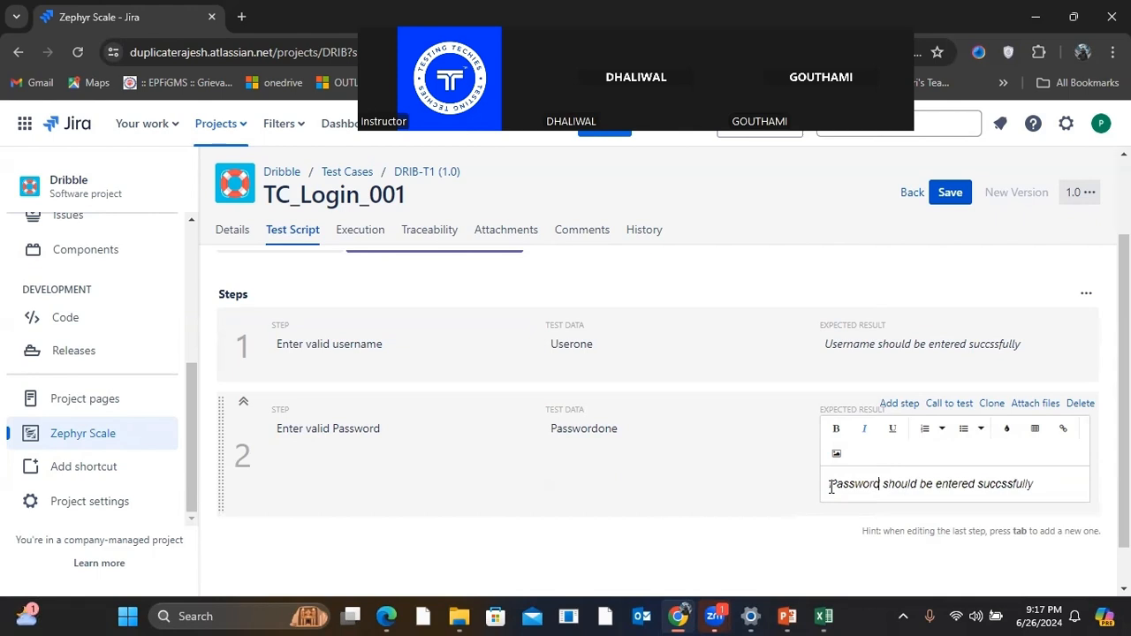
right_click(1004, 486)
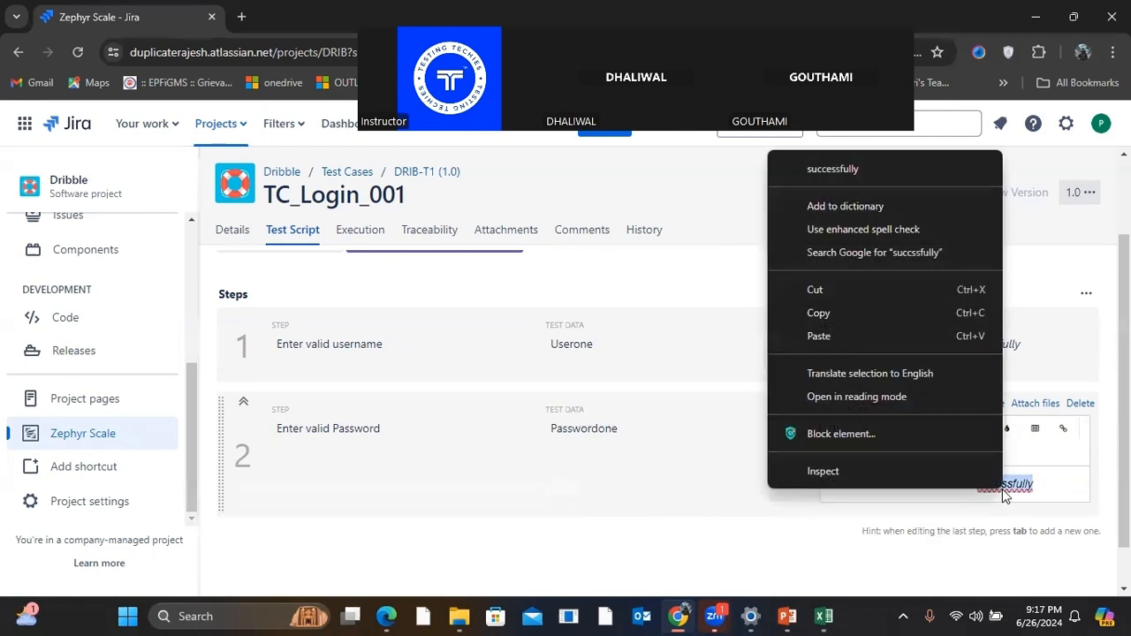
left_click(832, 168)
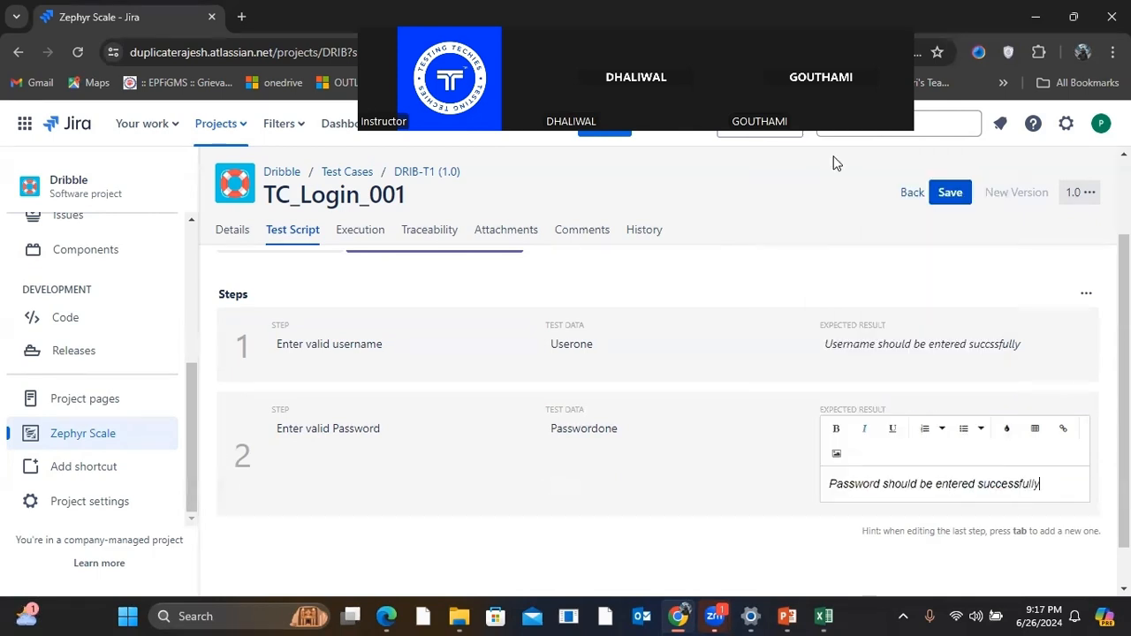
left_click(732, 570)
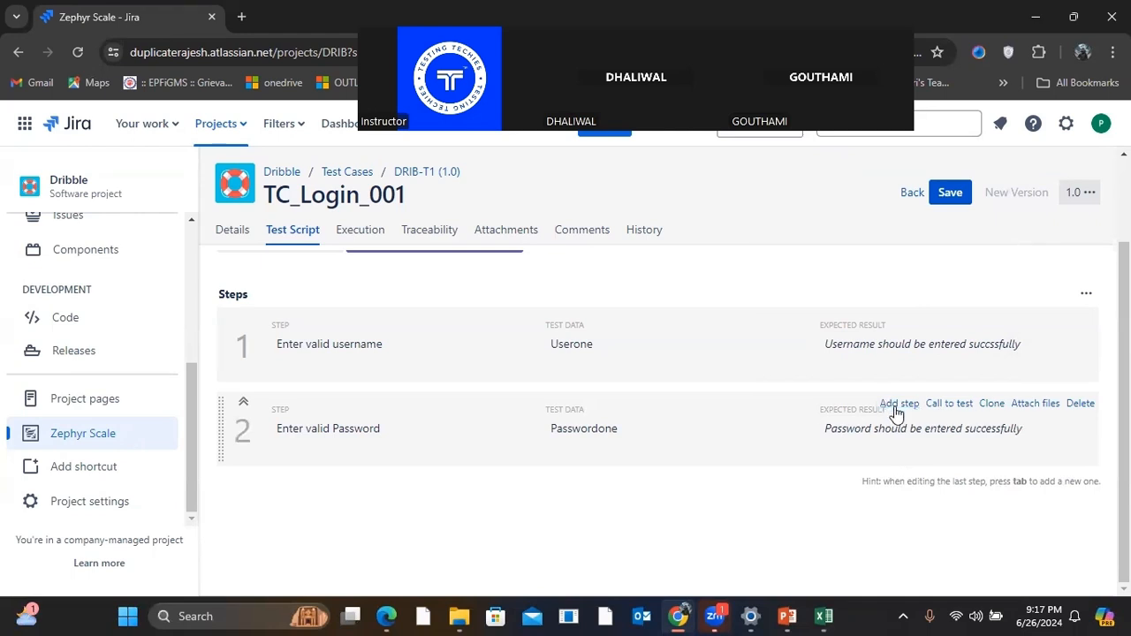
Step: Add step 3 to the test script and copy the unnumbered text 'Click "Signin" button' from TC_Login_001 in Excel into it
left_click(898, 404)
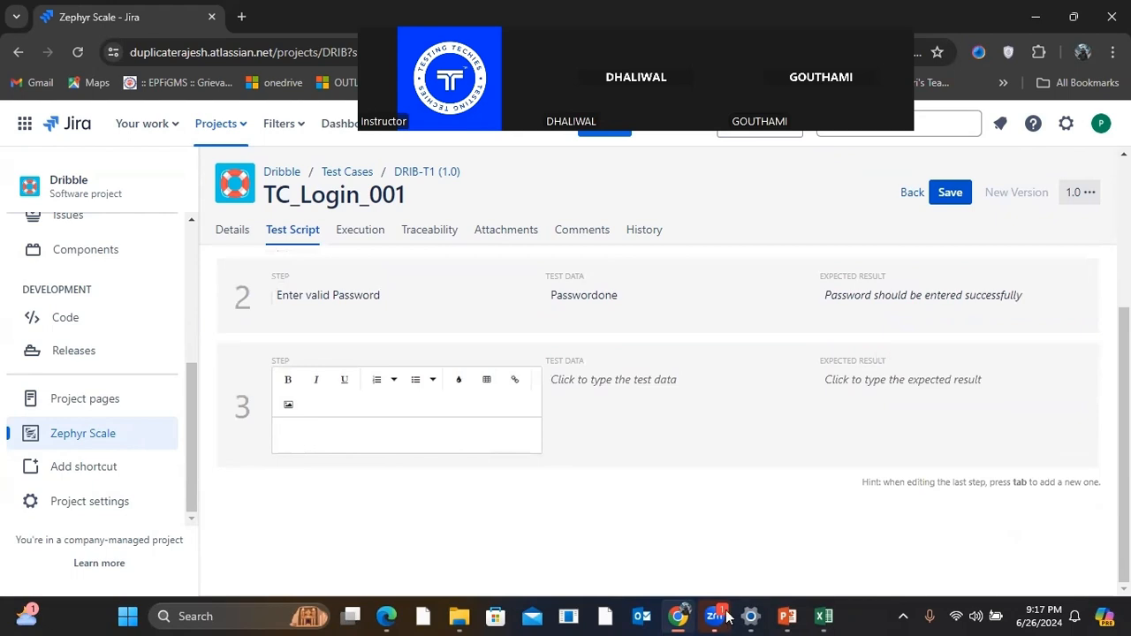
left_click(836, 616)
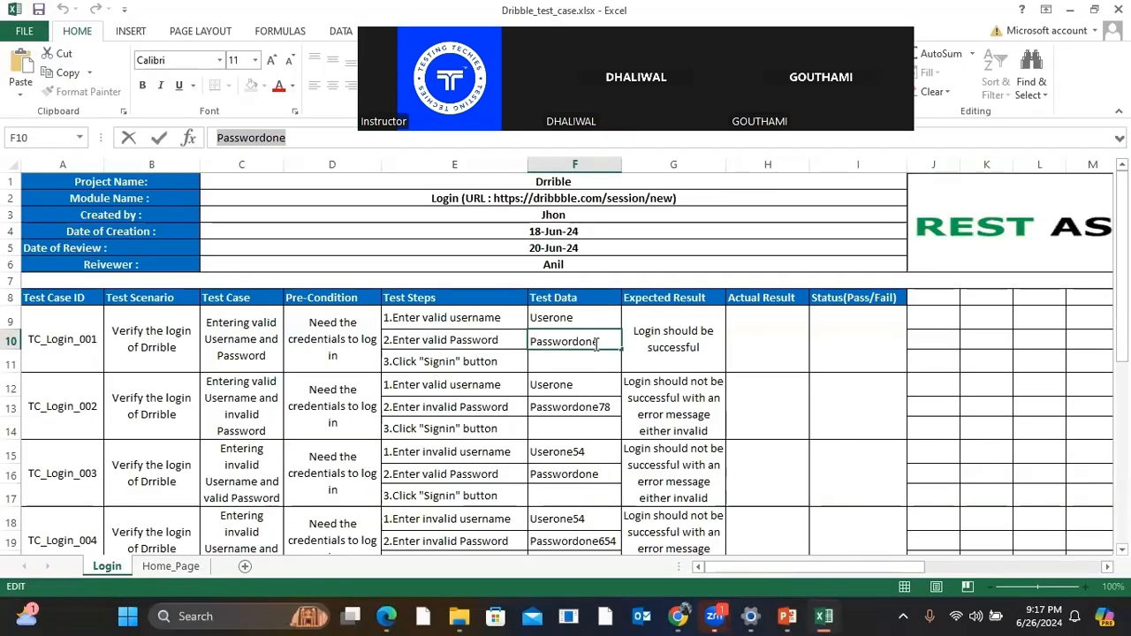
left_click(426, 362)
left_click_drag(332, 139, 229, 139)
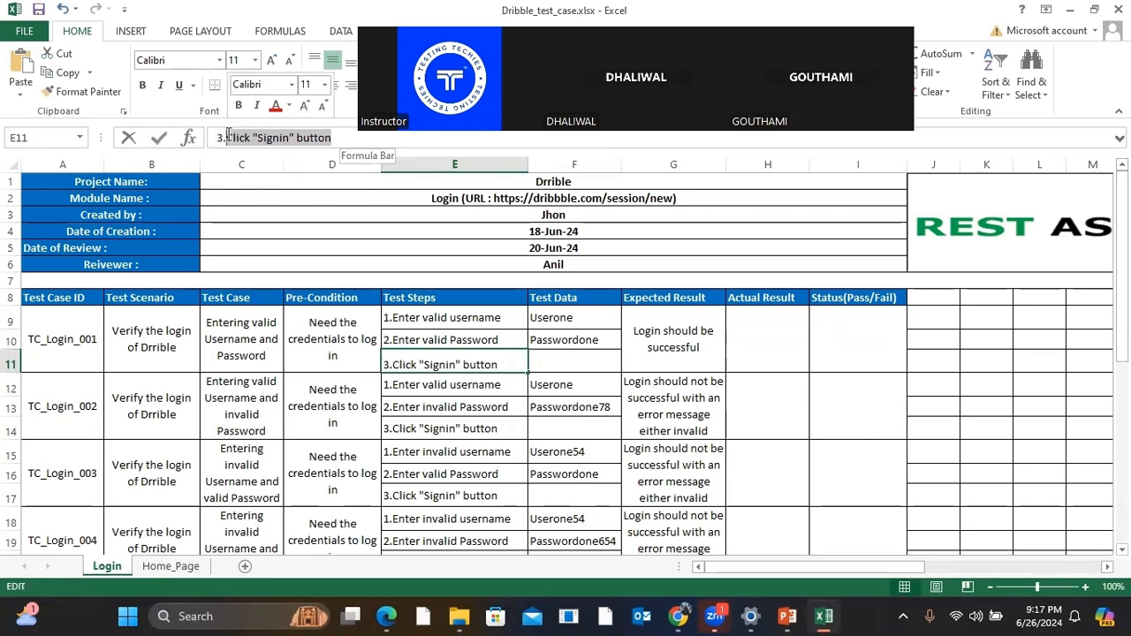
left_click(678, 616)
left_click(361, 431)
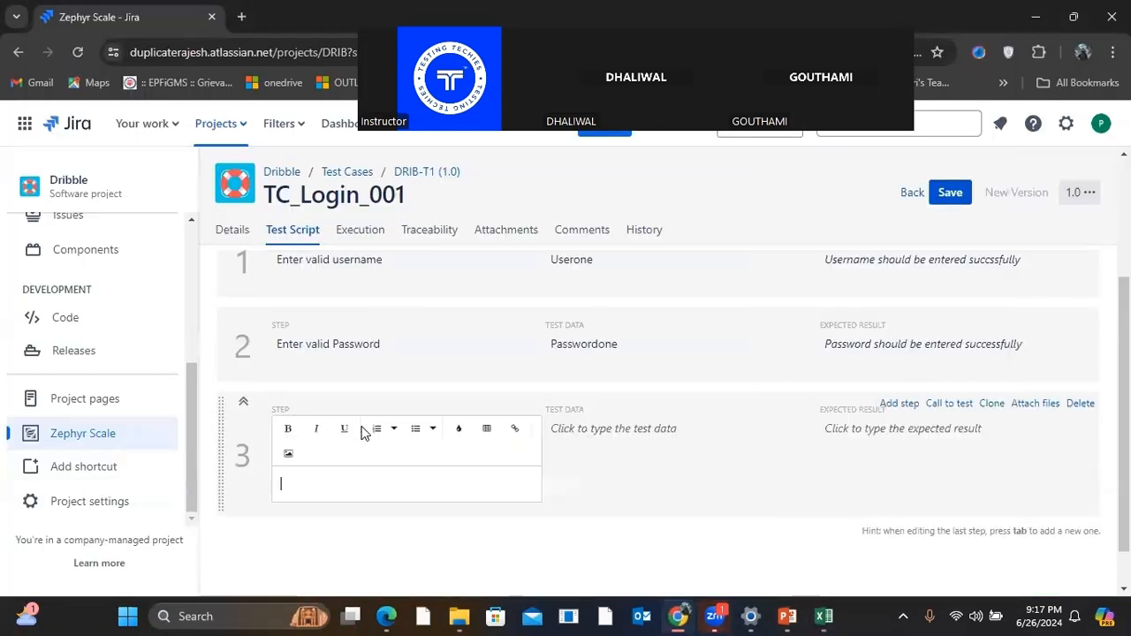
key("ctrl+v")
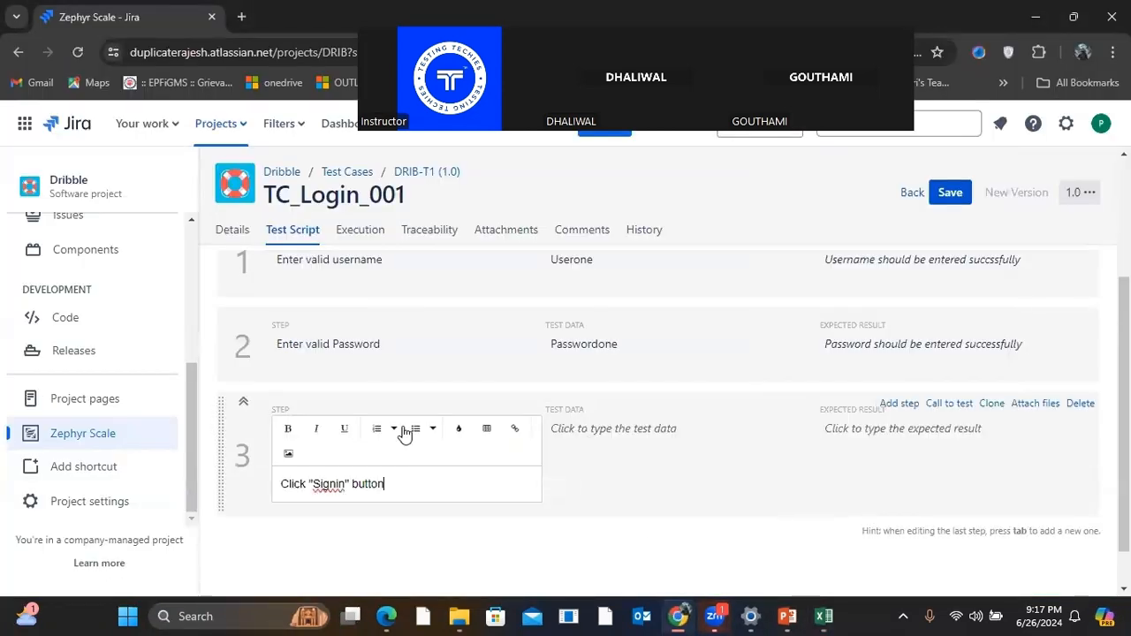
Step: Copy the TC_Login_001 expected result "Login should be successful" from Excel into the expected result of step 3
left_click(909, 445)
left_click(820, 605)
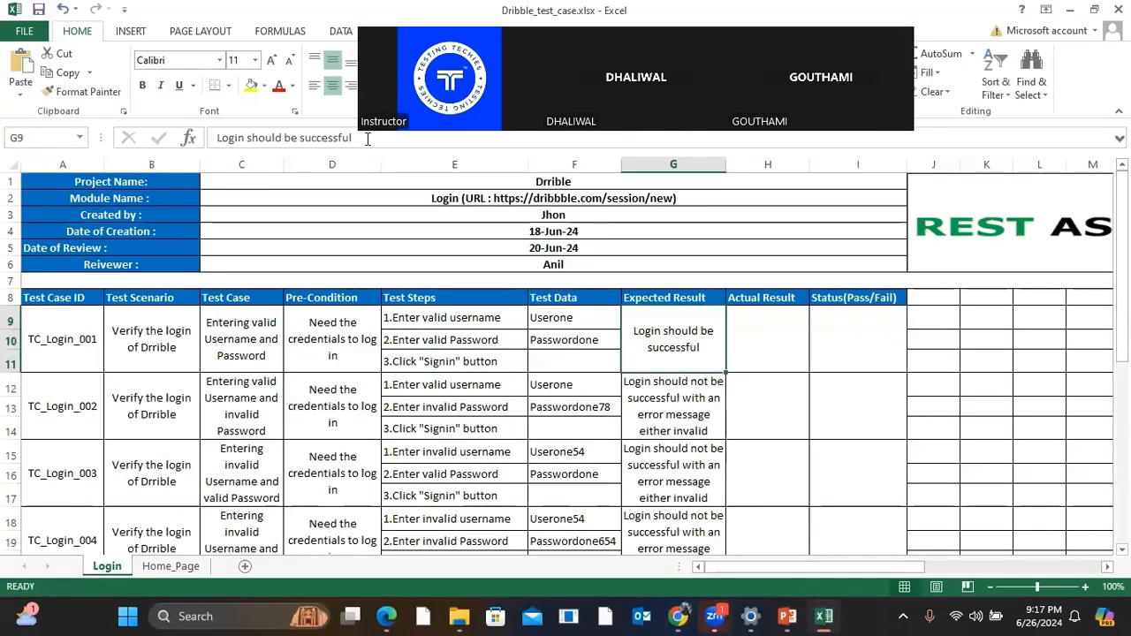
left_click_drag(367, 139, 216, 139)
key("ctrl+c")
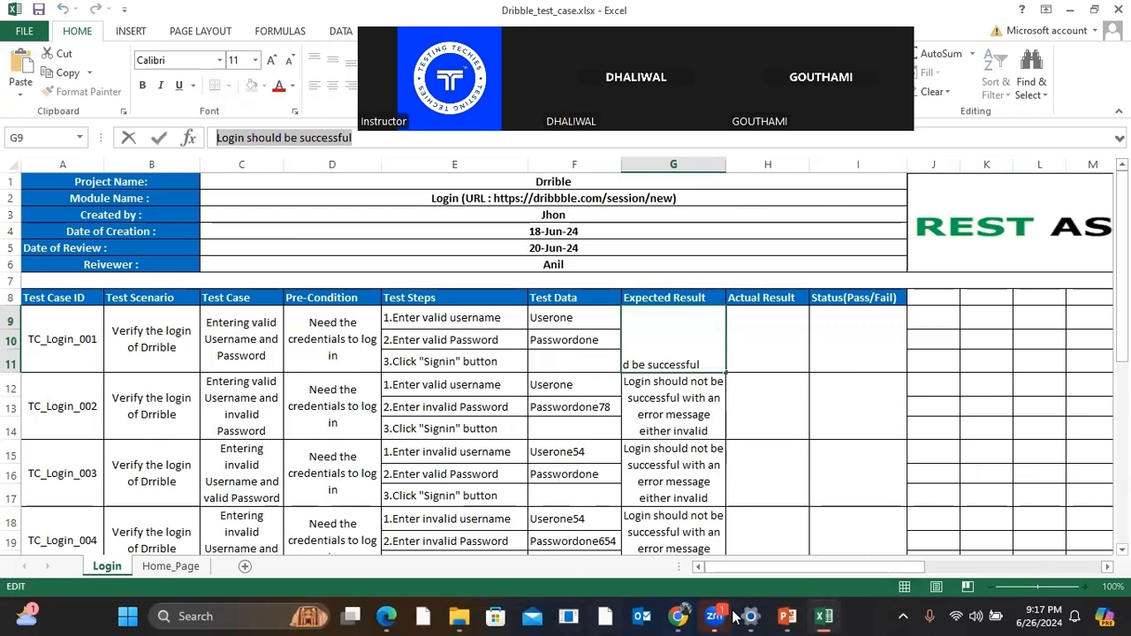
left_click(678, 616)
left_click(861, 435)
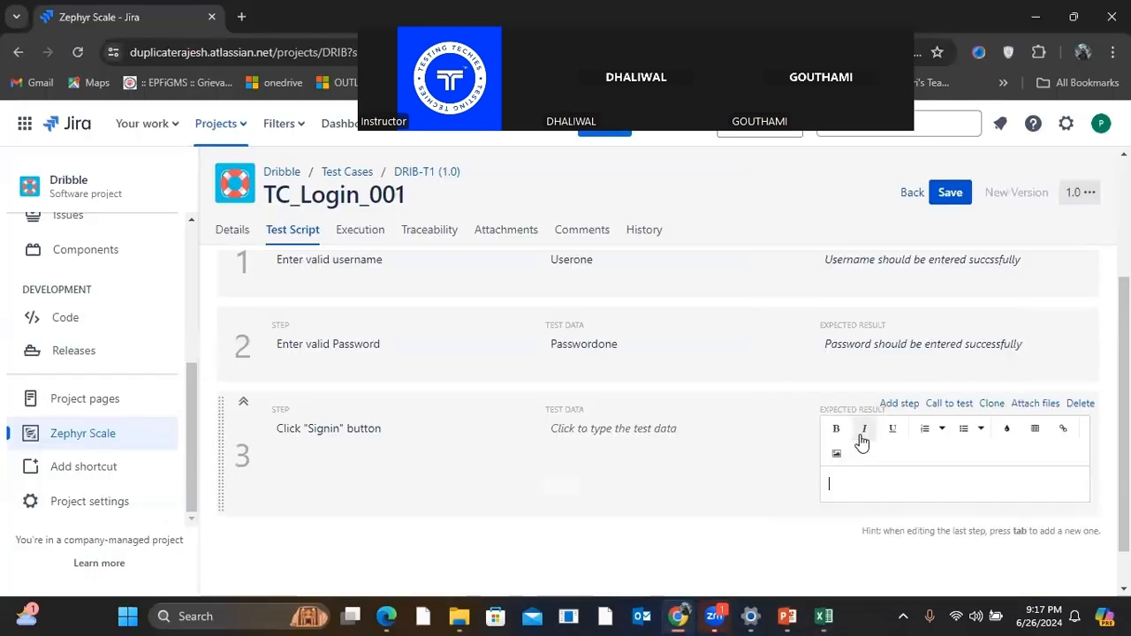
key("ctrl+v")
left_click(691, 551)
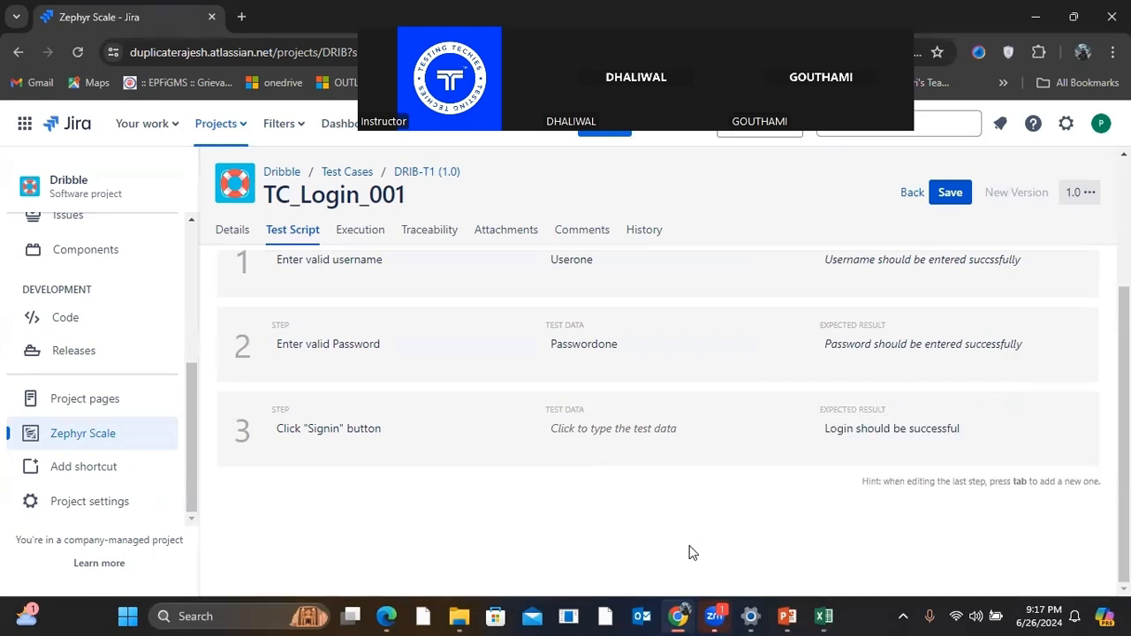
Step: Review the three test script steps and the details of TC_Login_001
scroll(689, 545, "up", 2)
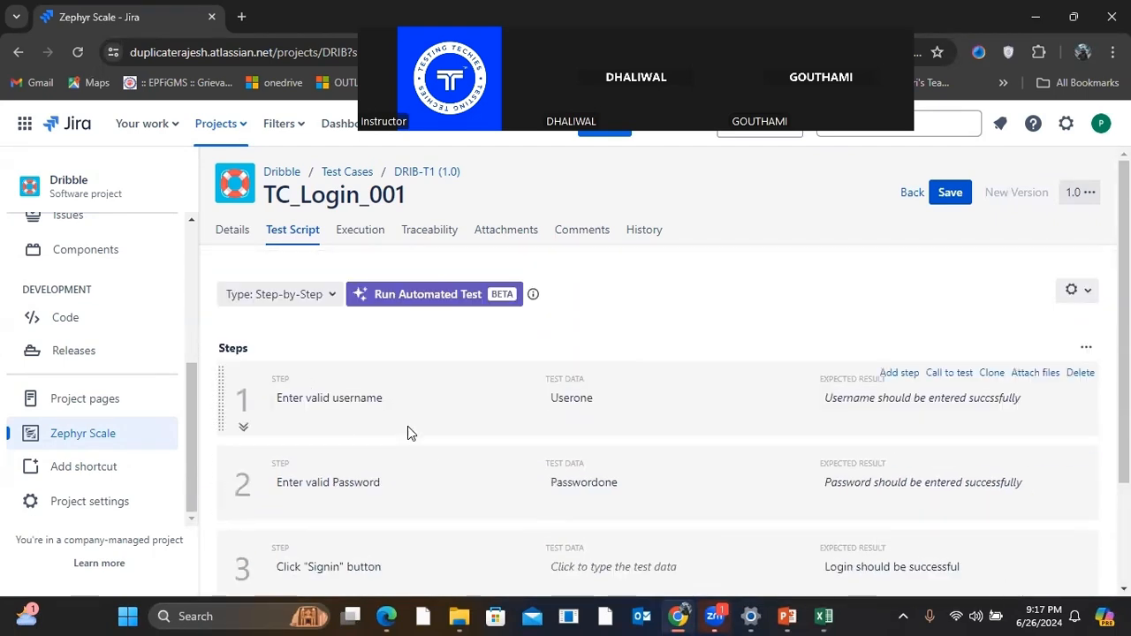
scroll(408, 426, "down", 2)
left_click(232, 229)
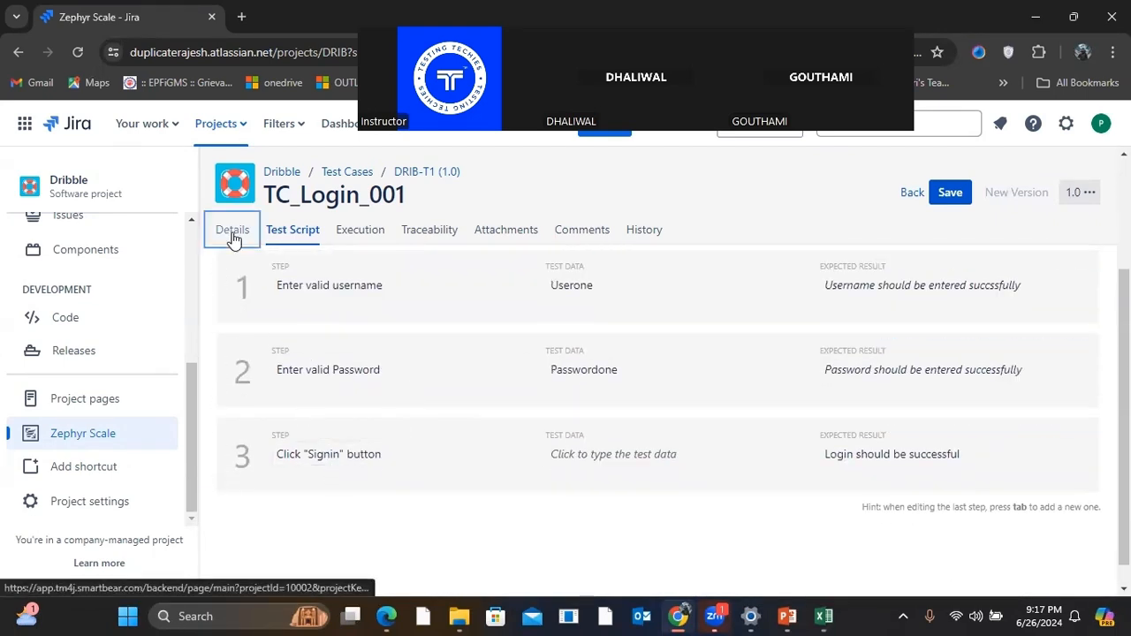
scroll(461, 504, "up", 1)
scroll(461, 504, "down", 1)
scroll(460, 504, "up", 1)
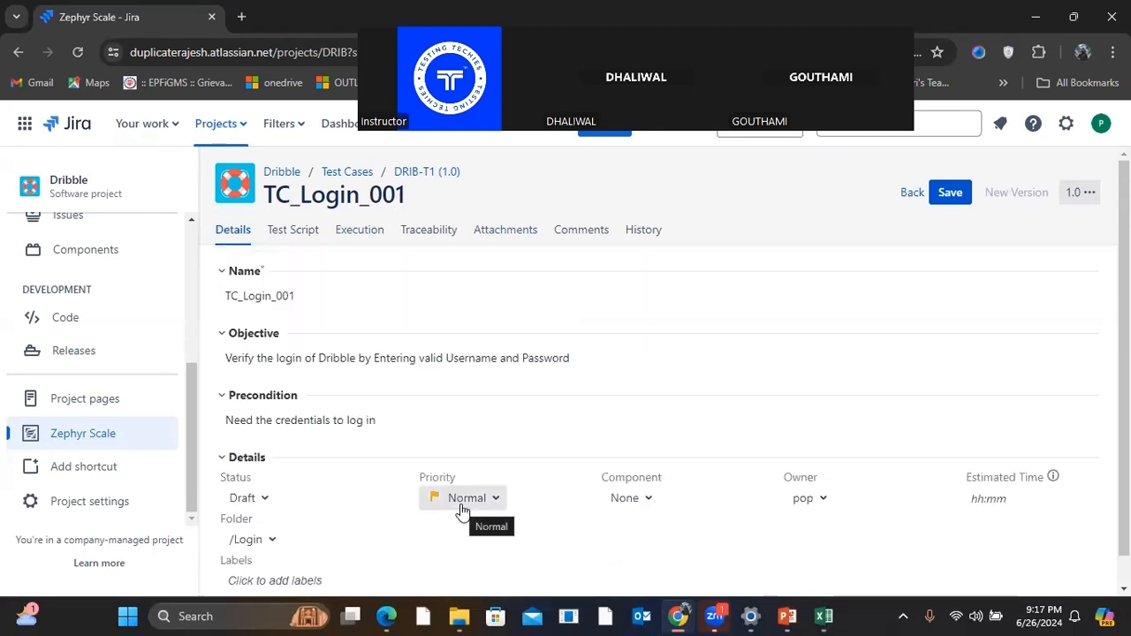
Step: Save the TC_Login_001 test case without discarding its unsaved changes, and return to the Dribble project
left_click(350, 173)
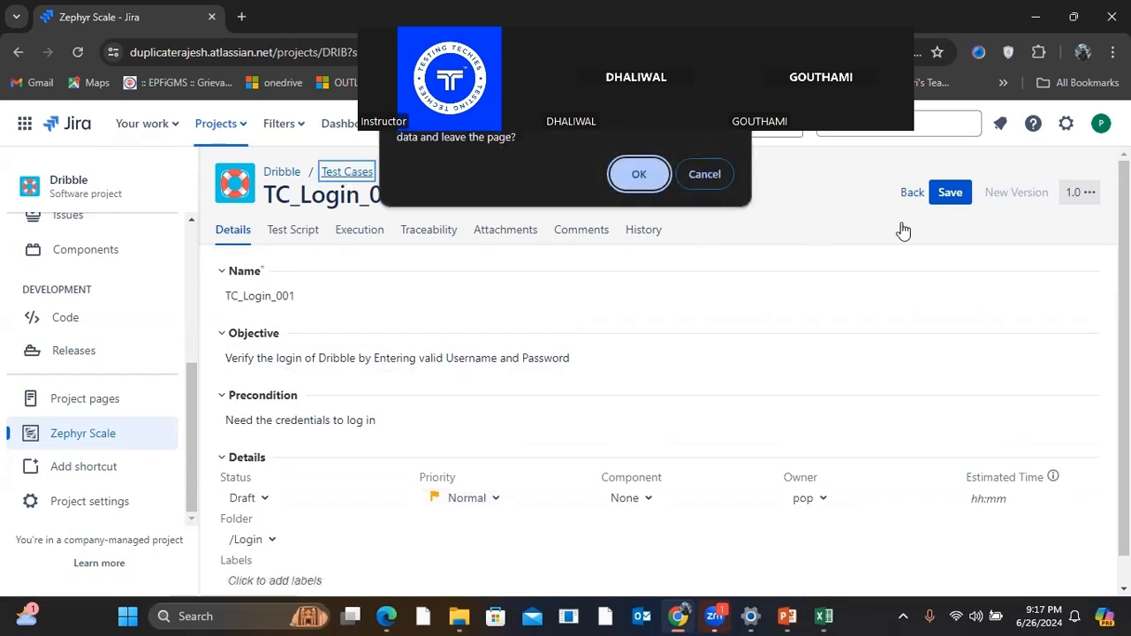
left_click(707, 181)
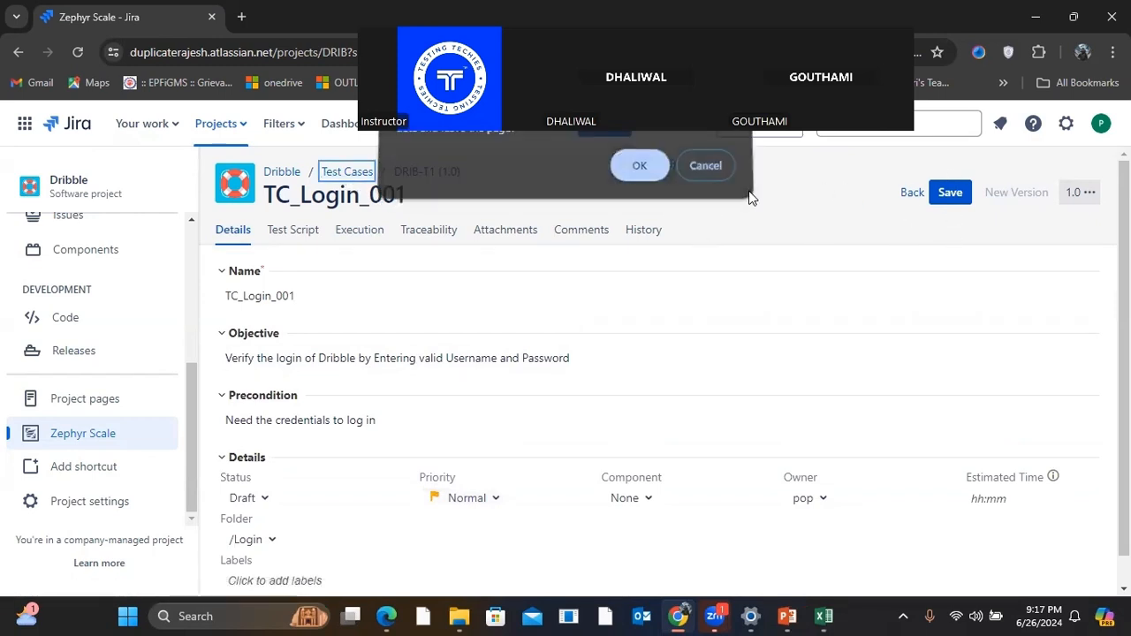
left_click(946, 199)
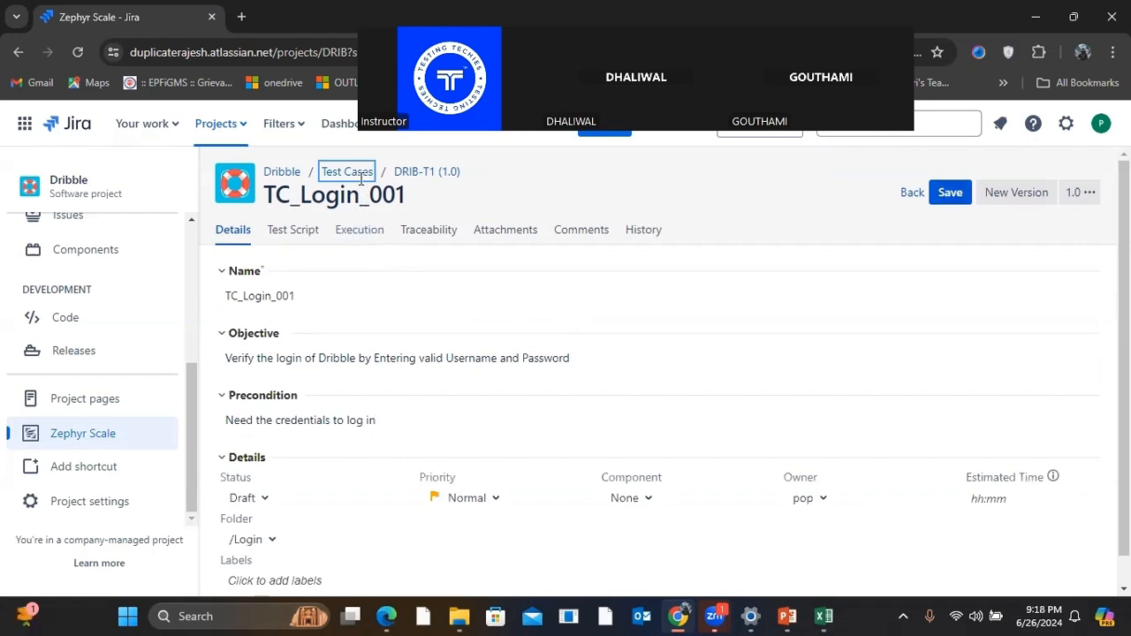
left_click(283, 176)
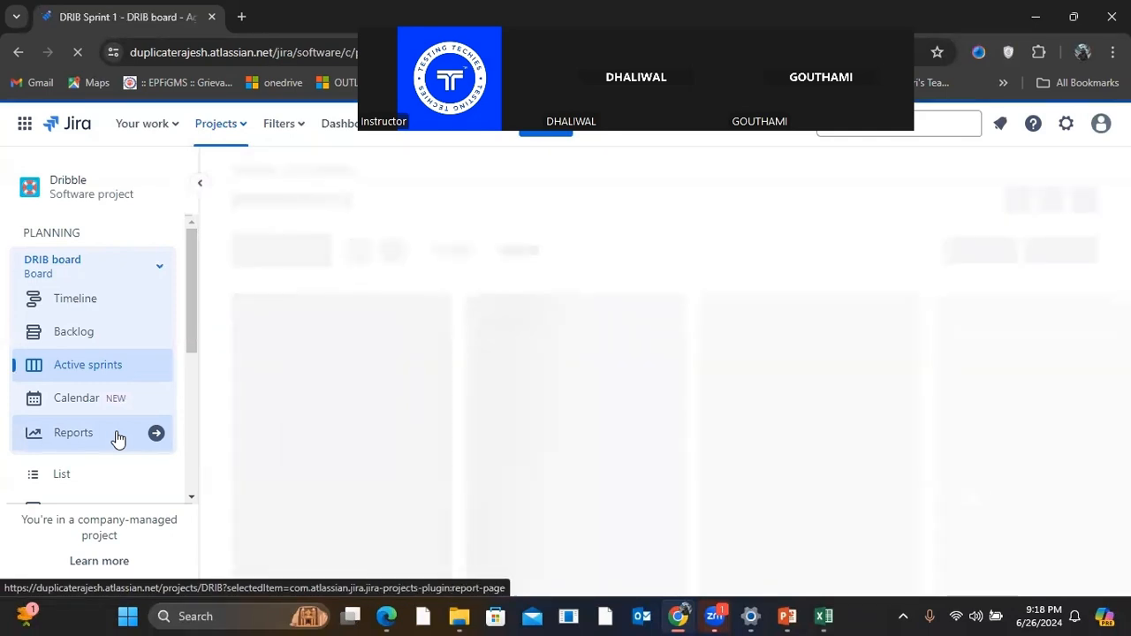
Step: Open the TC_Login_002 test case from the Login folder in Zephyr Scale and show its test script
scroll(125, 394, "down", 3)
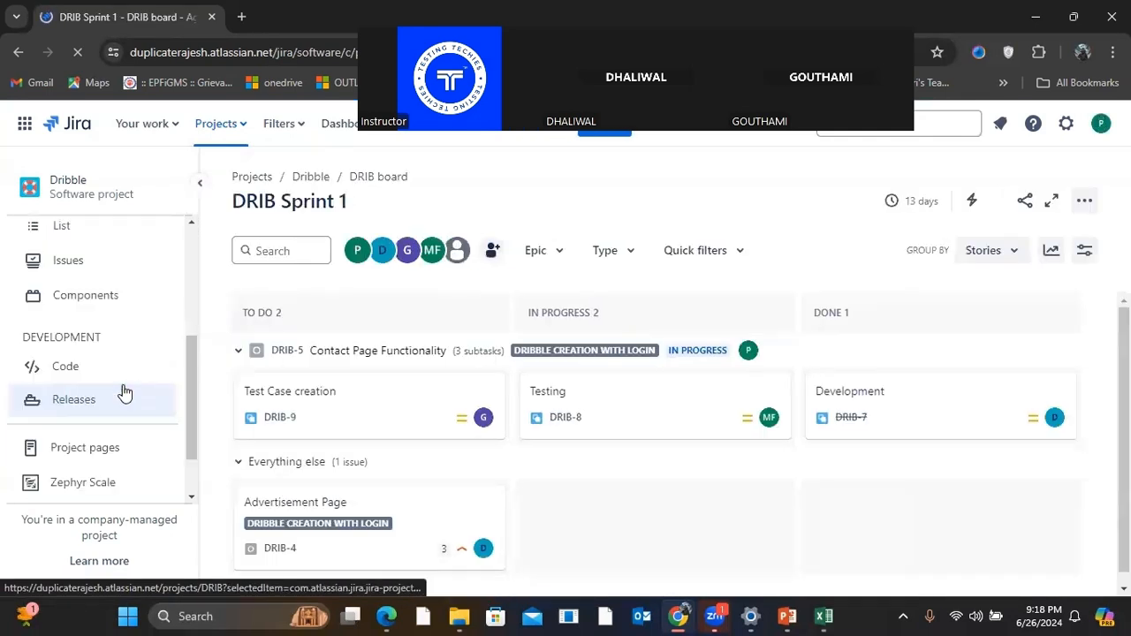
scroll(110, 433, "down", 2)
scroll(97, 442, "up", 5)
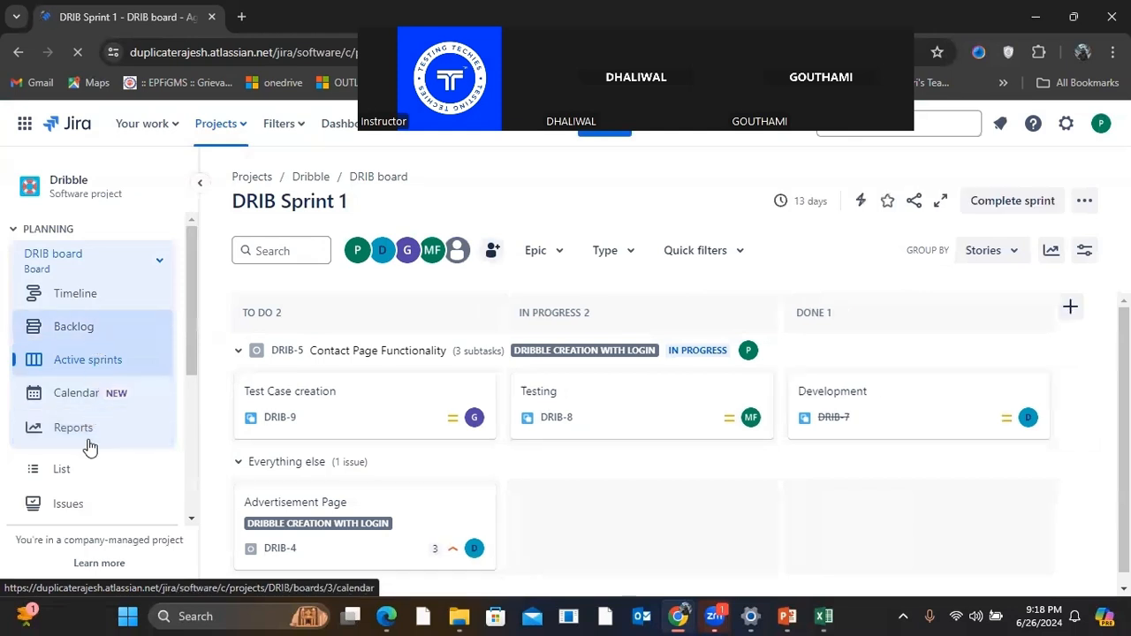
scroll(90, 446, "down", 3)
left_click(83, 475)
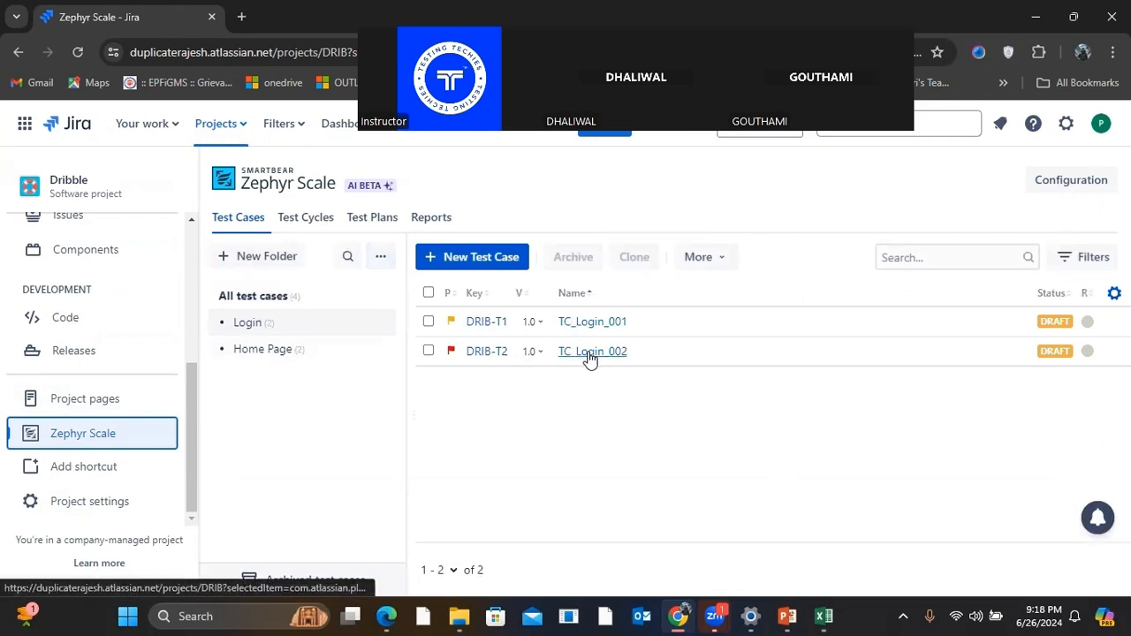
left_click(590, 353)
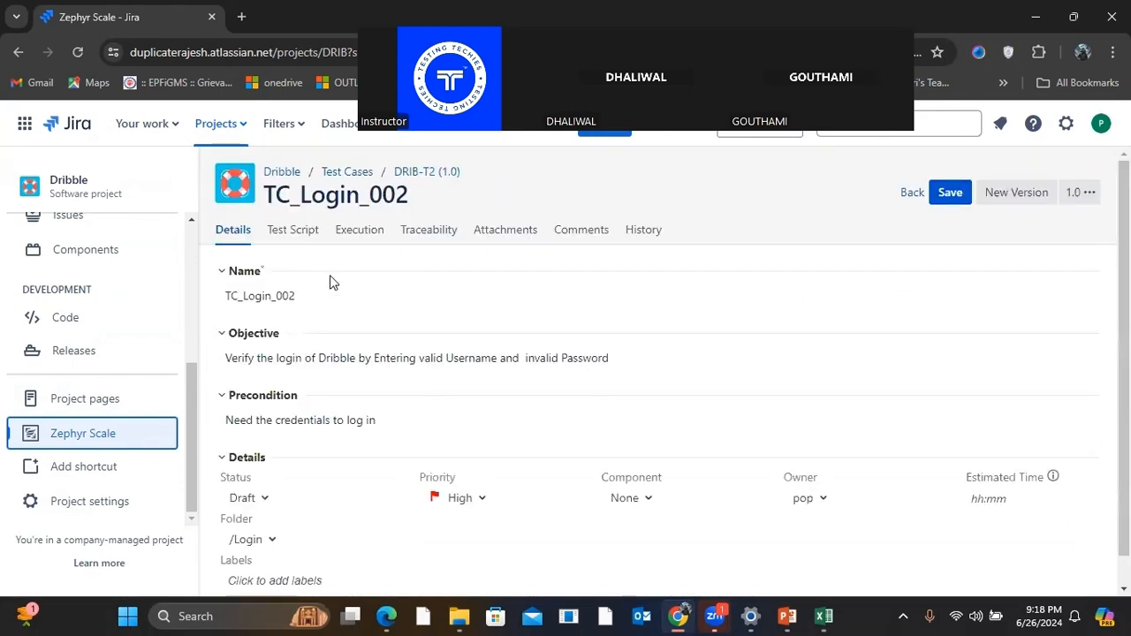
left_click(295, 232)
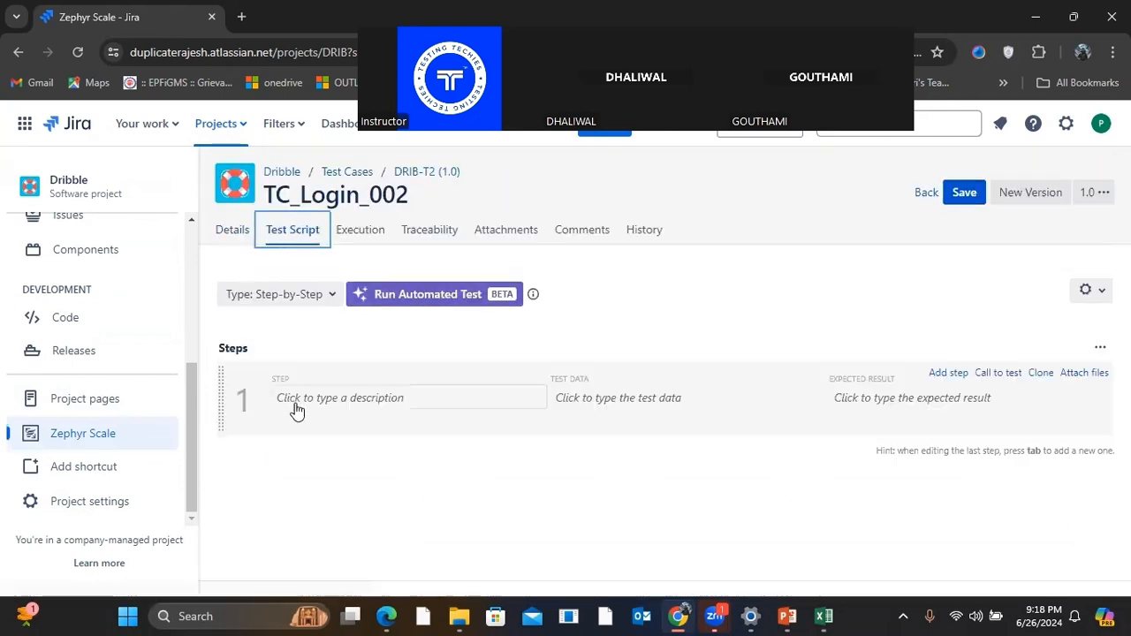
Step: Copy the unnumbered text "Enter valid username" from TC_Login_002 in Excel into the description of test script step 1
left_click(821, 617)
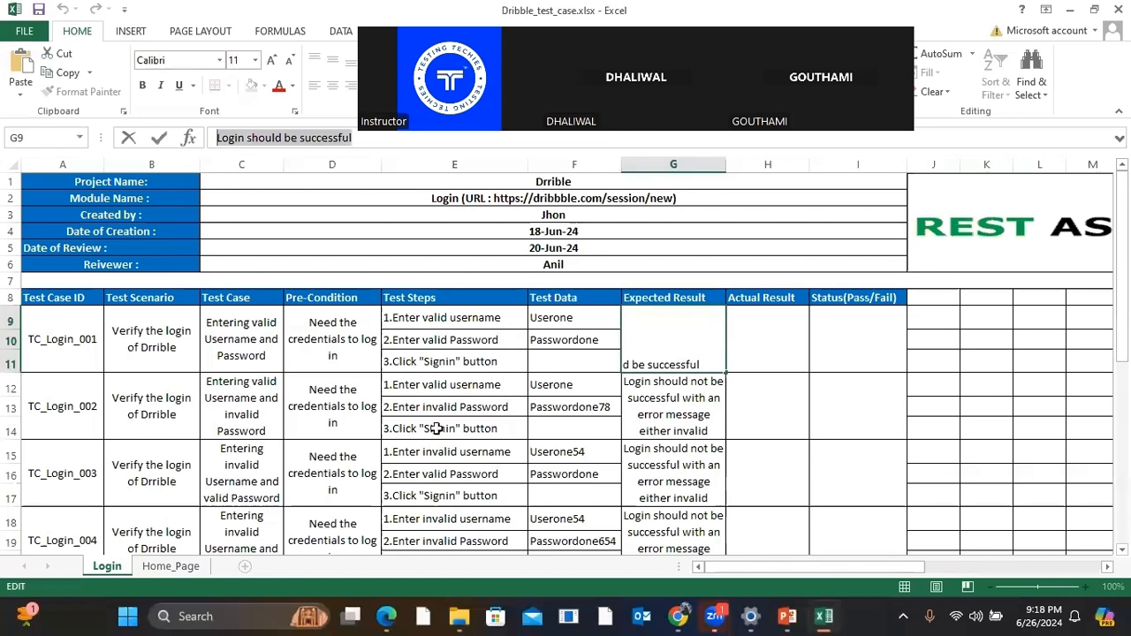
left_click(430, 386)
left_click_drag(348, 135, 227, 133)
key("ctrl+c")
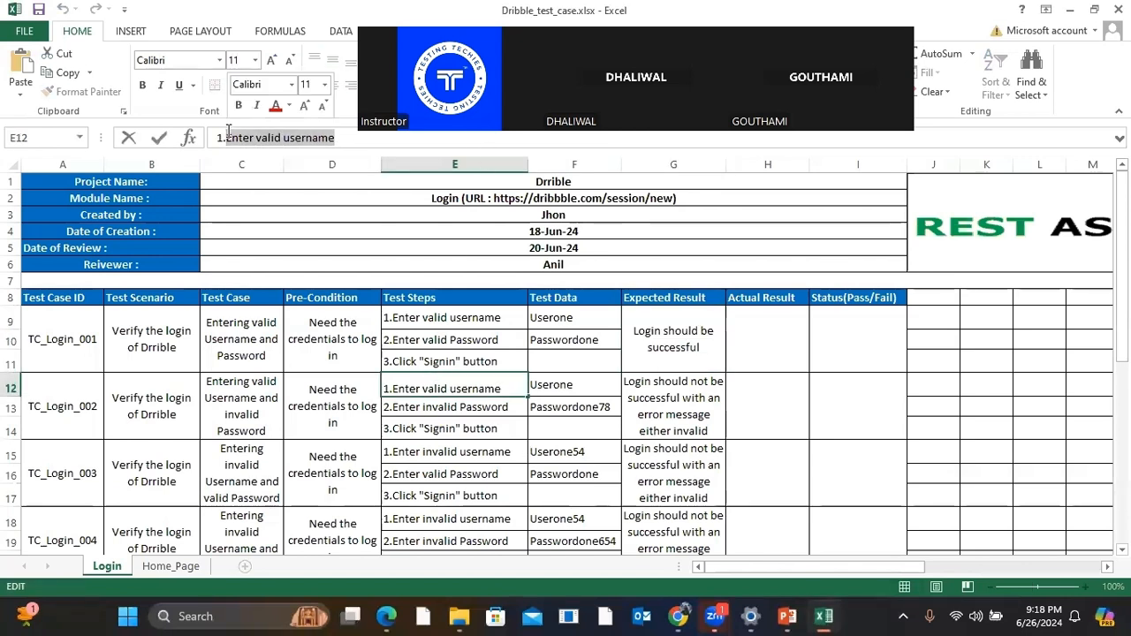
left_click(676, 616)
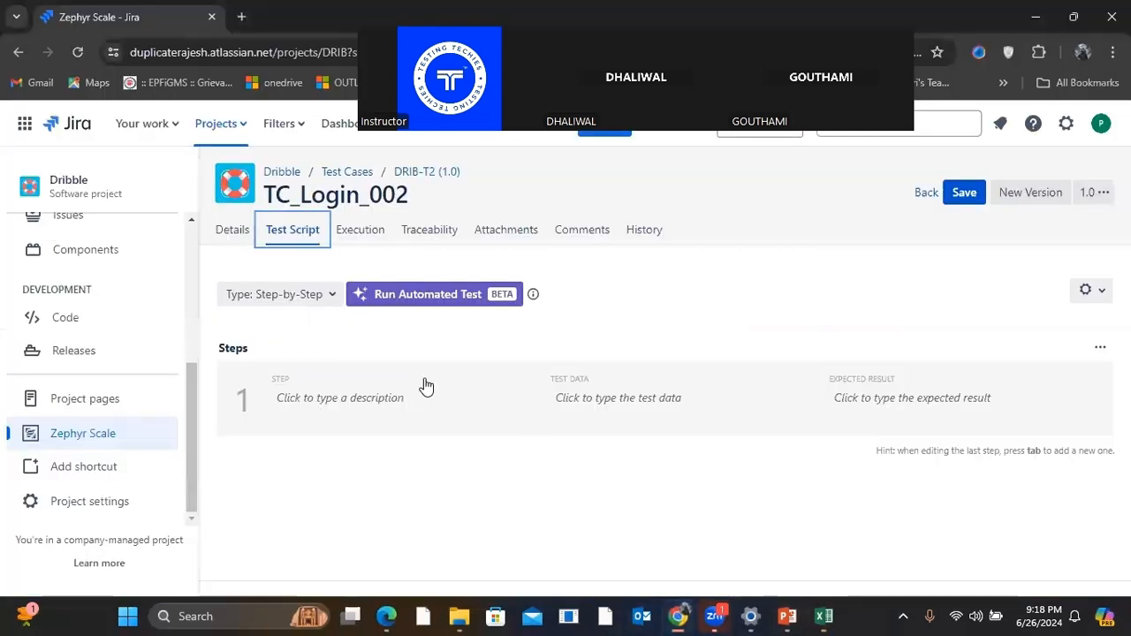
left_click(303, 407)
key("ctrl+v")
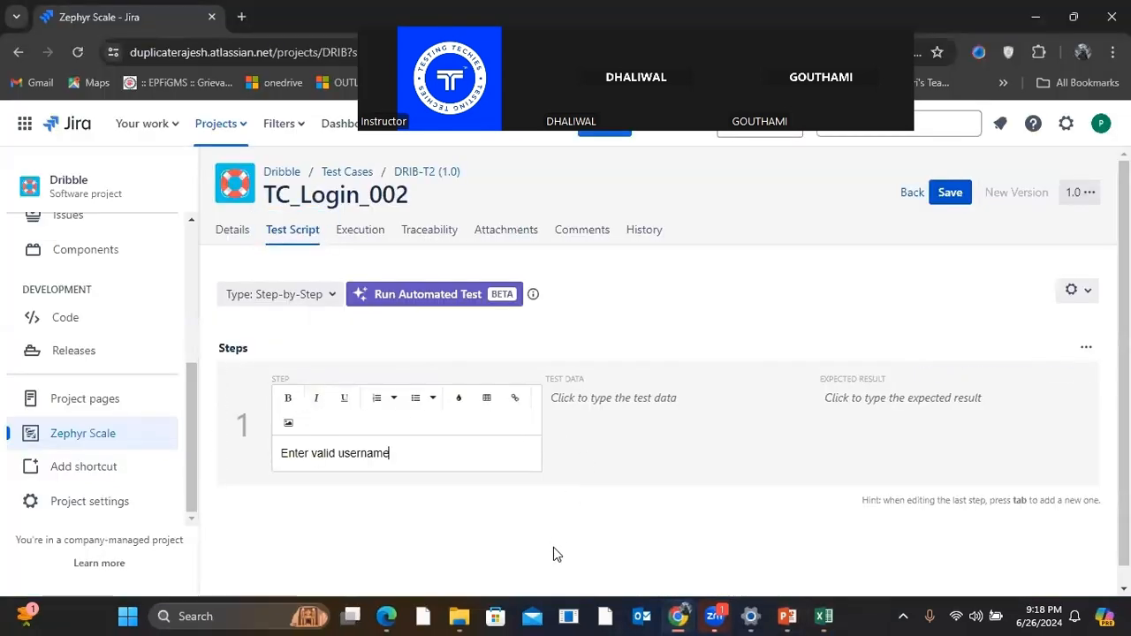
left_click(553, 547)
Step: Copy the TC_Login_002 test data "Userone" from Excel into the test data of step 1
left_click(824, 616)
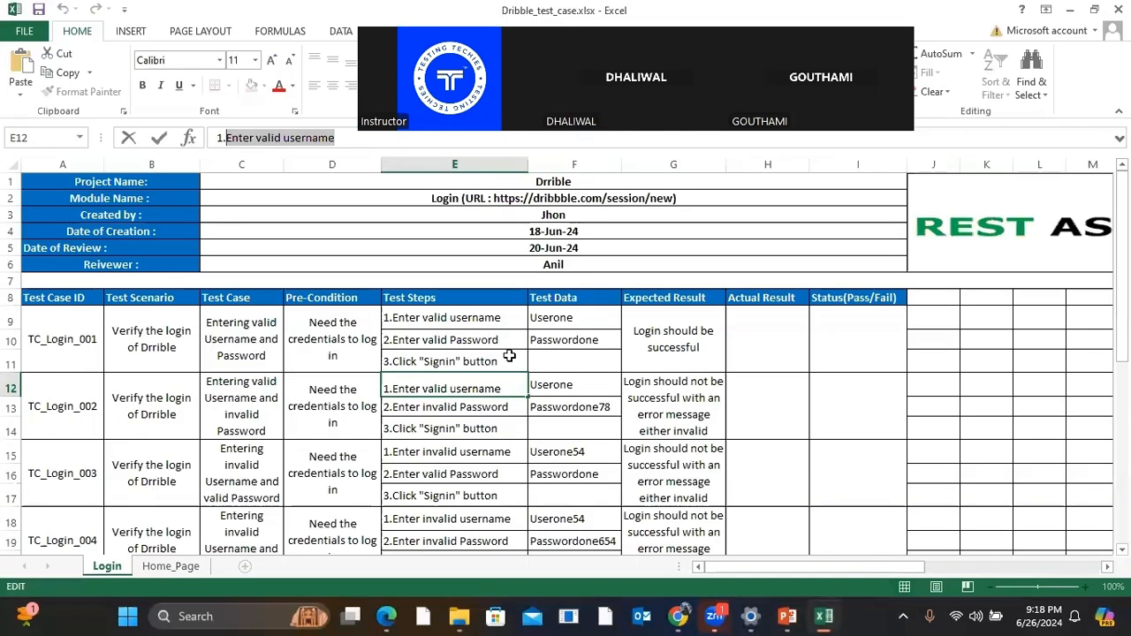
left_click(557, 387)
double_click(287, 134)
key("ctrl+c")
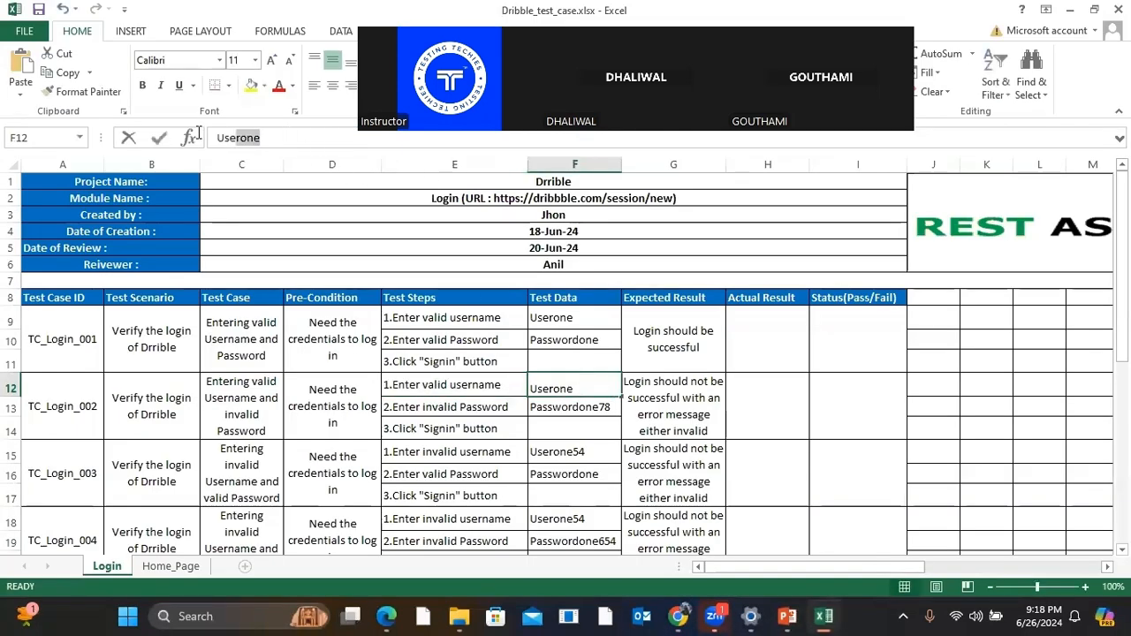
left_click(681, 616)
left_click(583, 404)
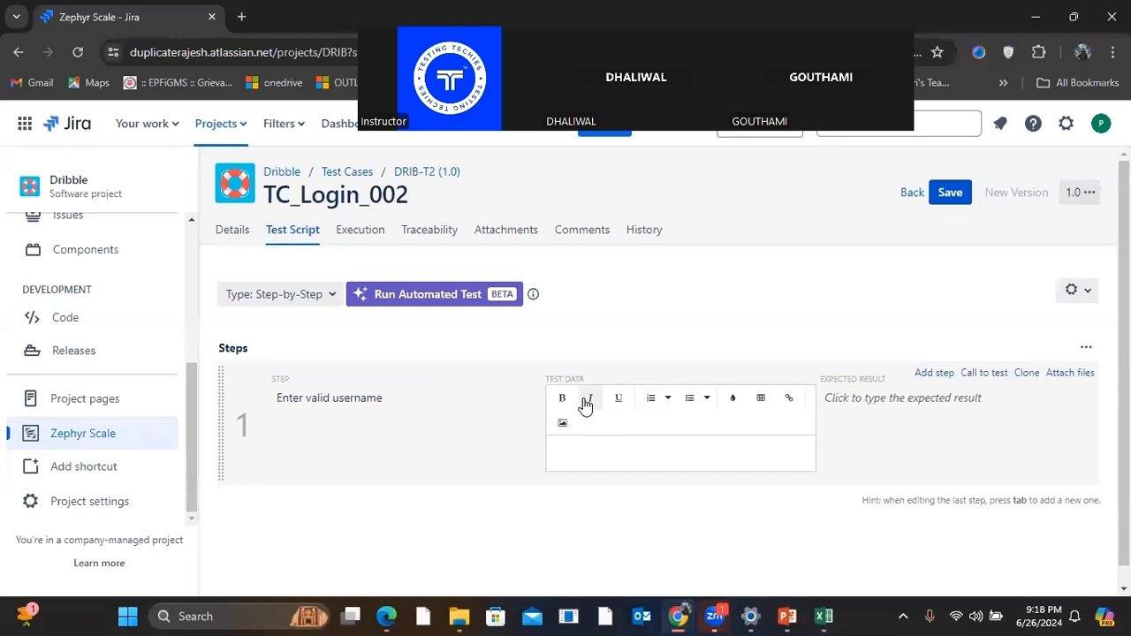
key("ctrl+v")
Step: Set the expected result of step 1 to "Username should be entered successfully"
left_click(876, 409)
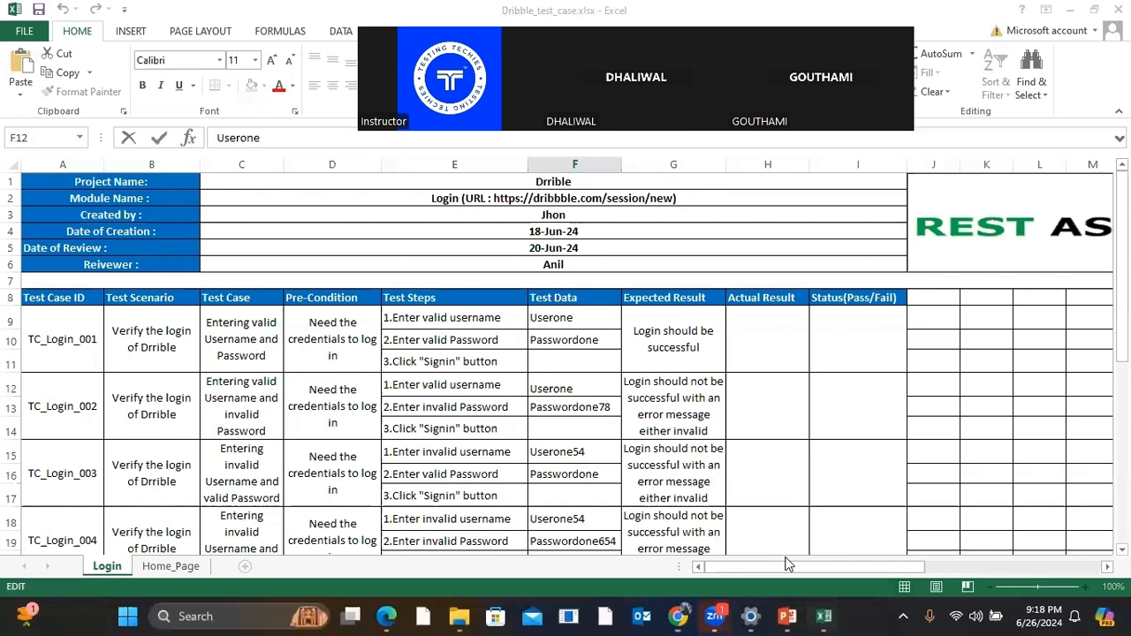
left_click(824, 616)
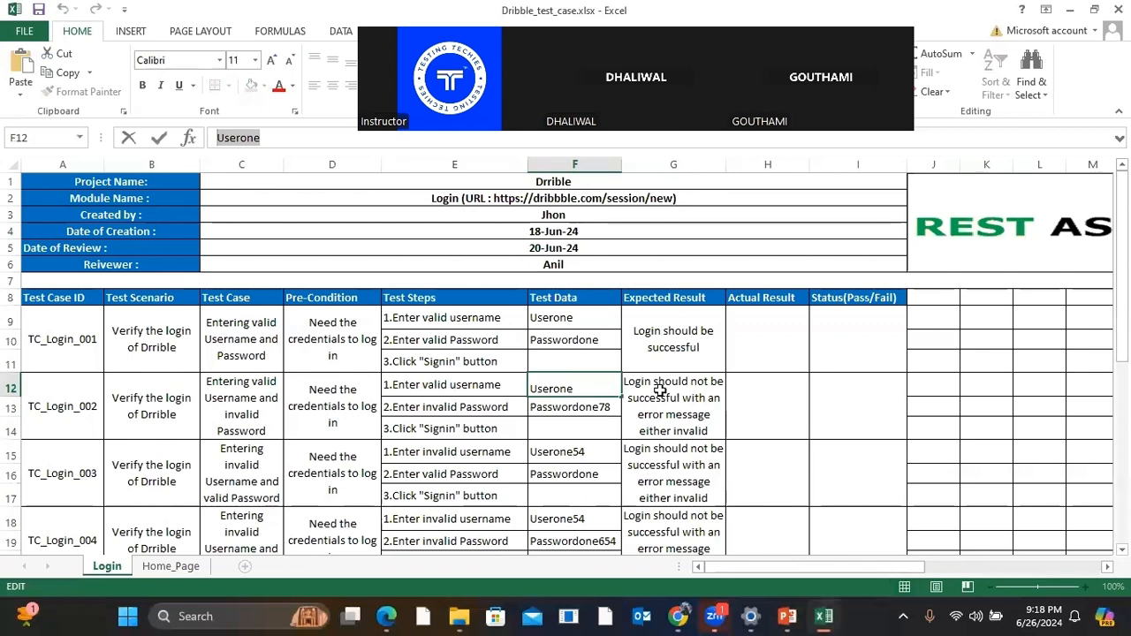
mouse_move(680, 619)
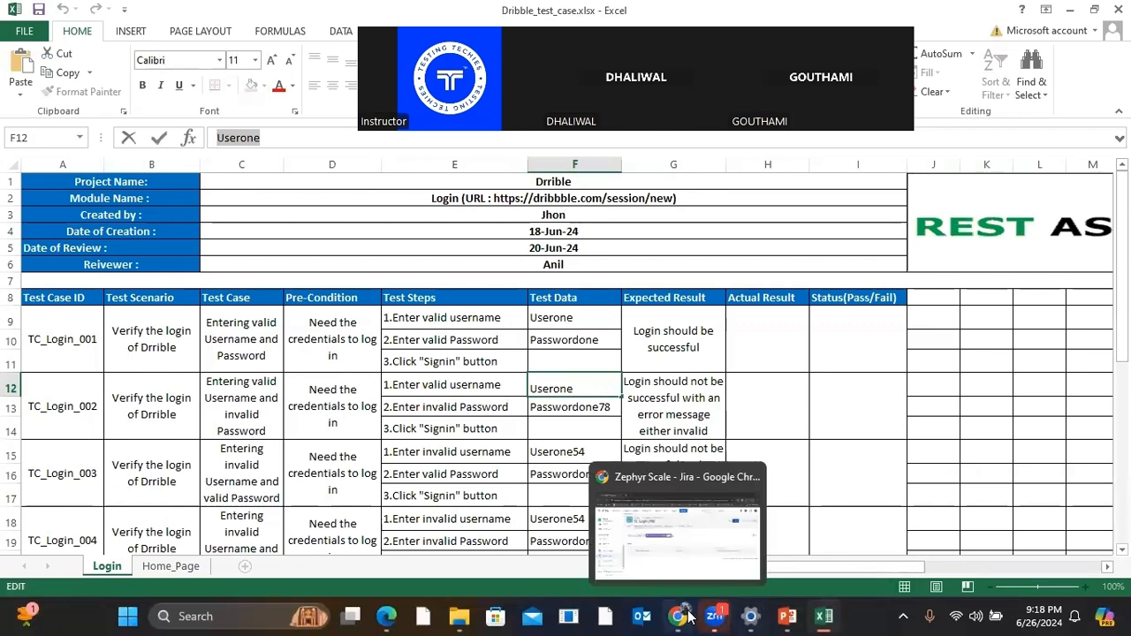
left_click(696, 551)
left_click(844, 411)
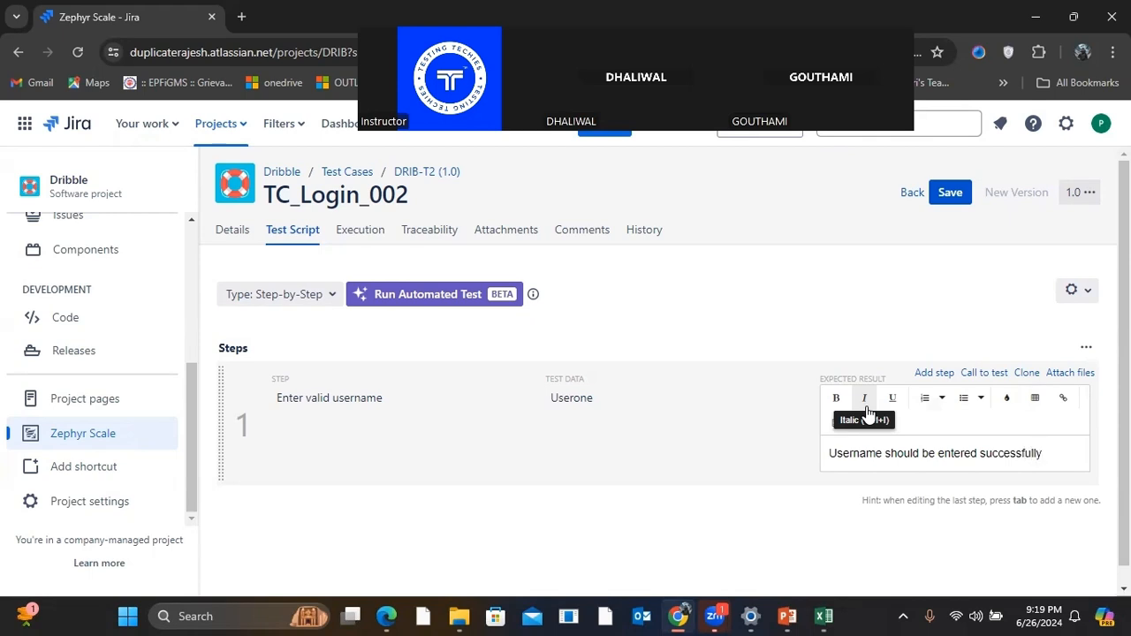
left_click(533, 551)
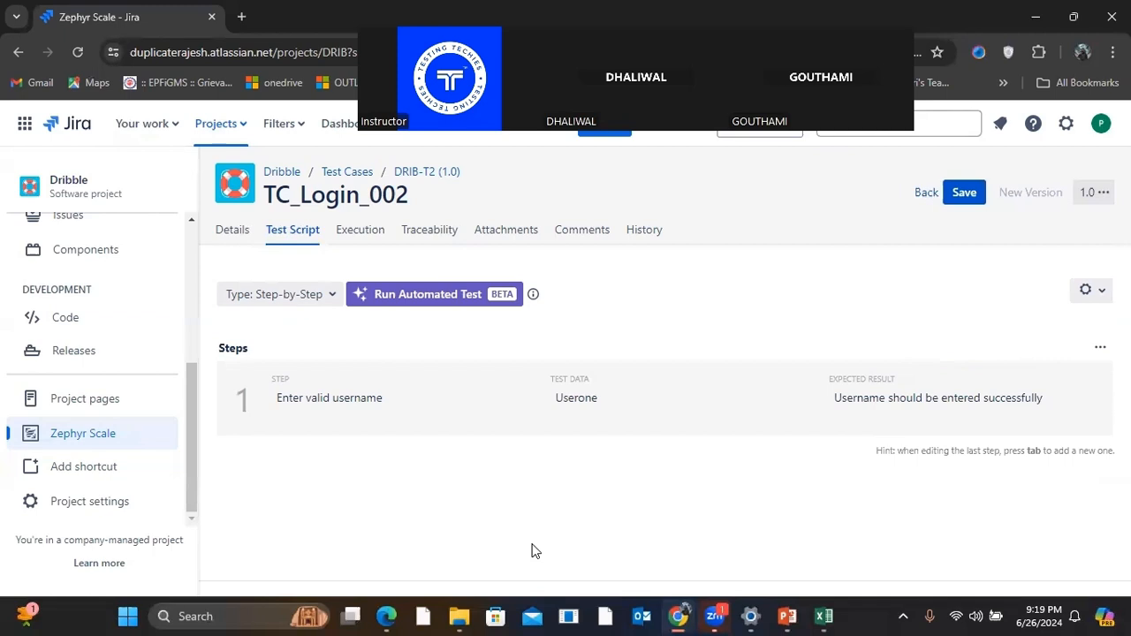
Step: Add step 2 to the test script and copy the unnumbered text "Enter invalid Password" from TC_Login_002 in Excel into it
left_click(952, 376)
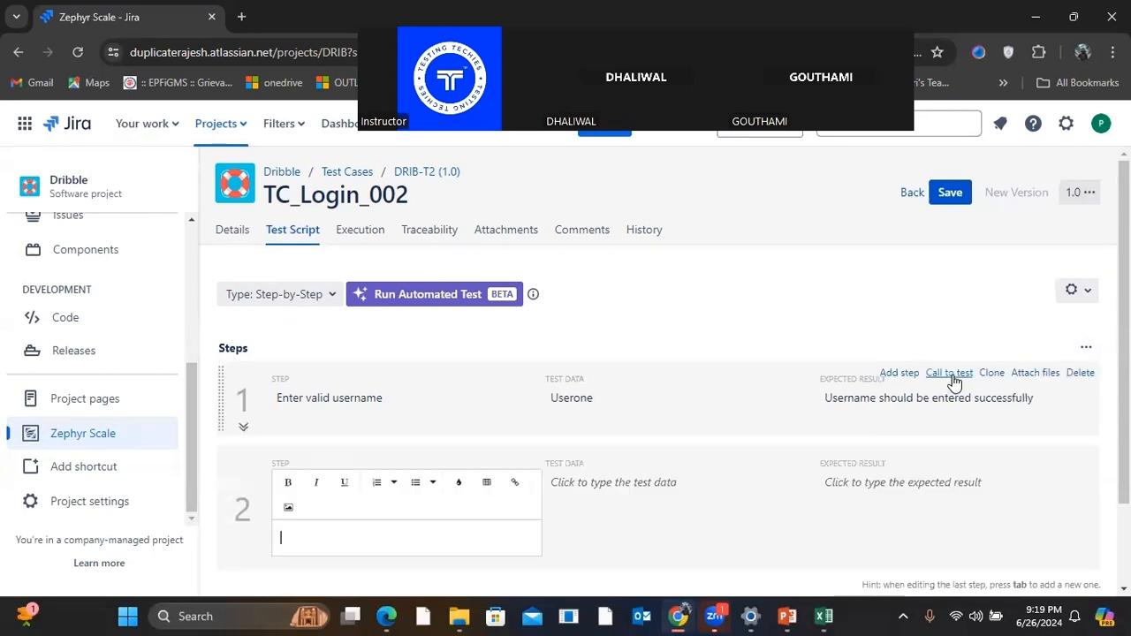
left_click(824, 616)
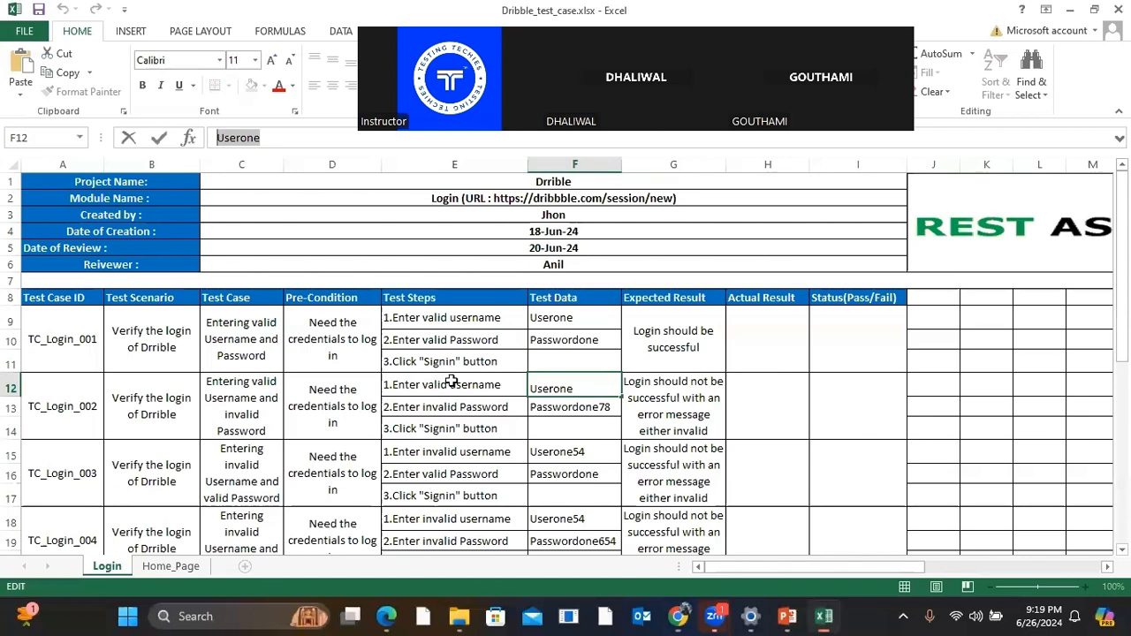
left_click(449, 405)
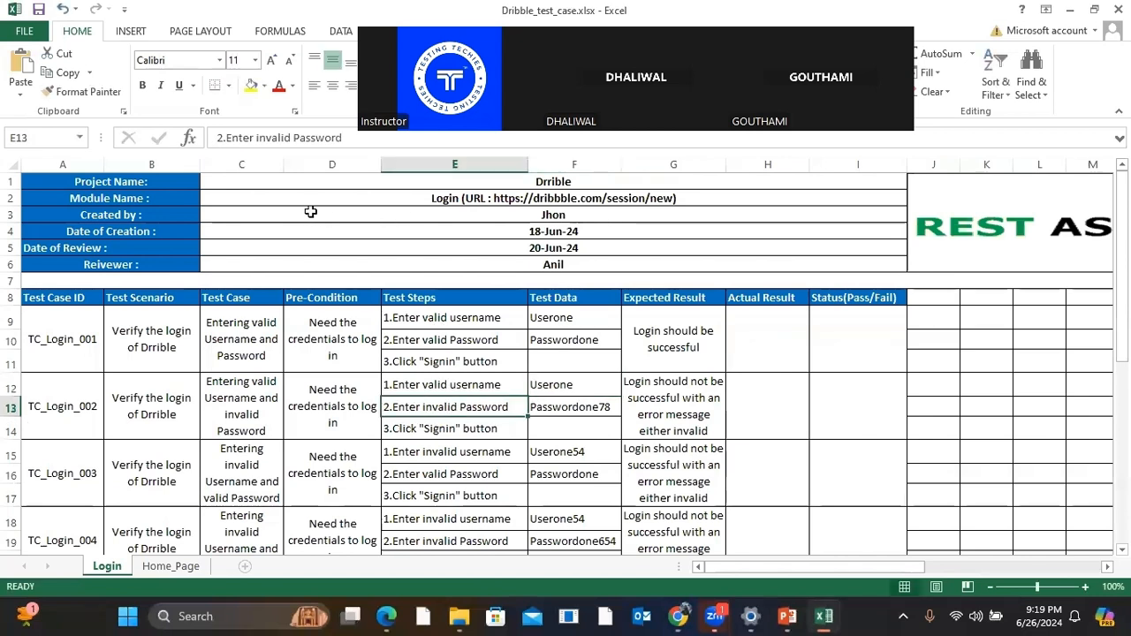
left_click_drag(343, 138, 177, 144)
key("ctrl+c")
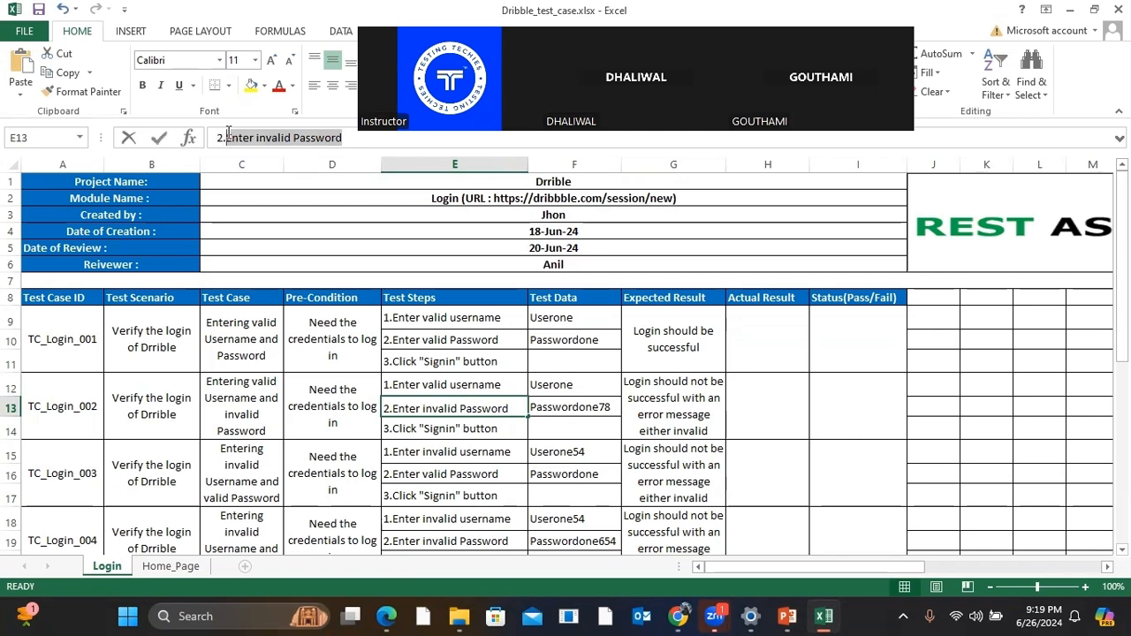
left_click_drag(228, 133, 228, 133)
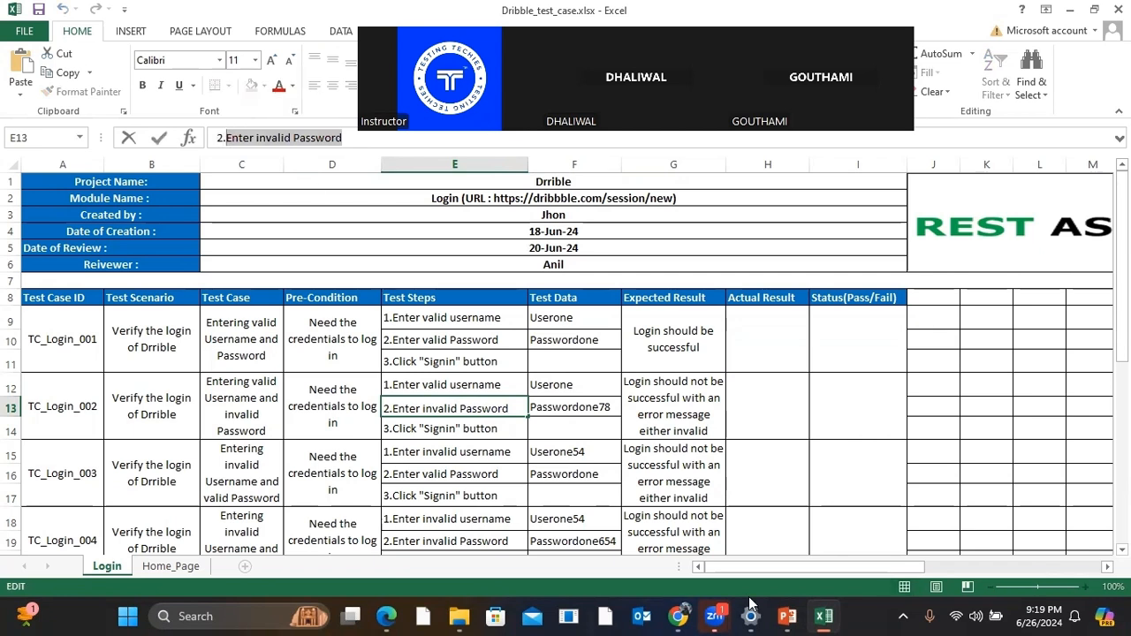
left_click(678, 616)
left_click(329, 485)
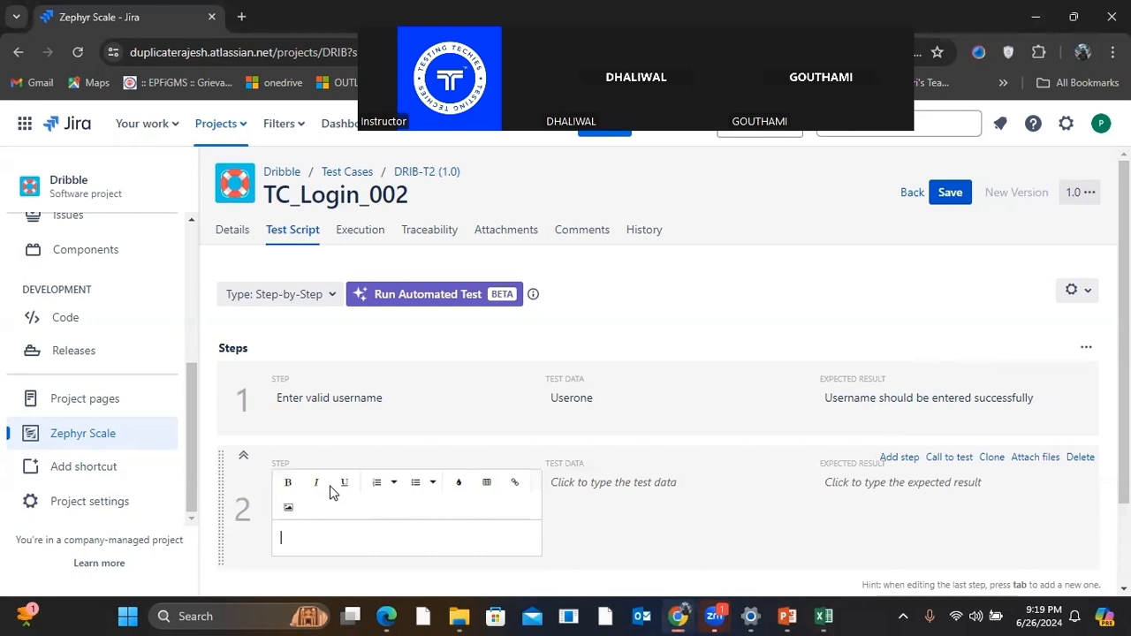
key("ctrl+v")
Step: Copy the invalid password of TC_Login_002 from the Excel test data into the test data of step 2
left_click(615, 499)
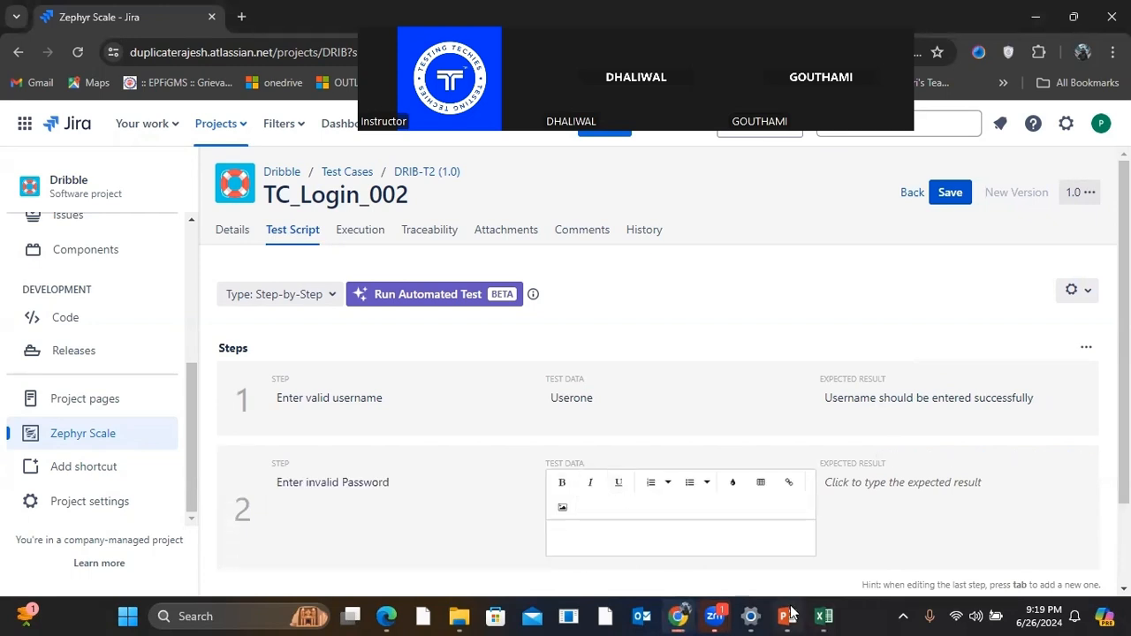
left_click(824, 616)
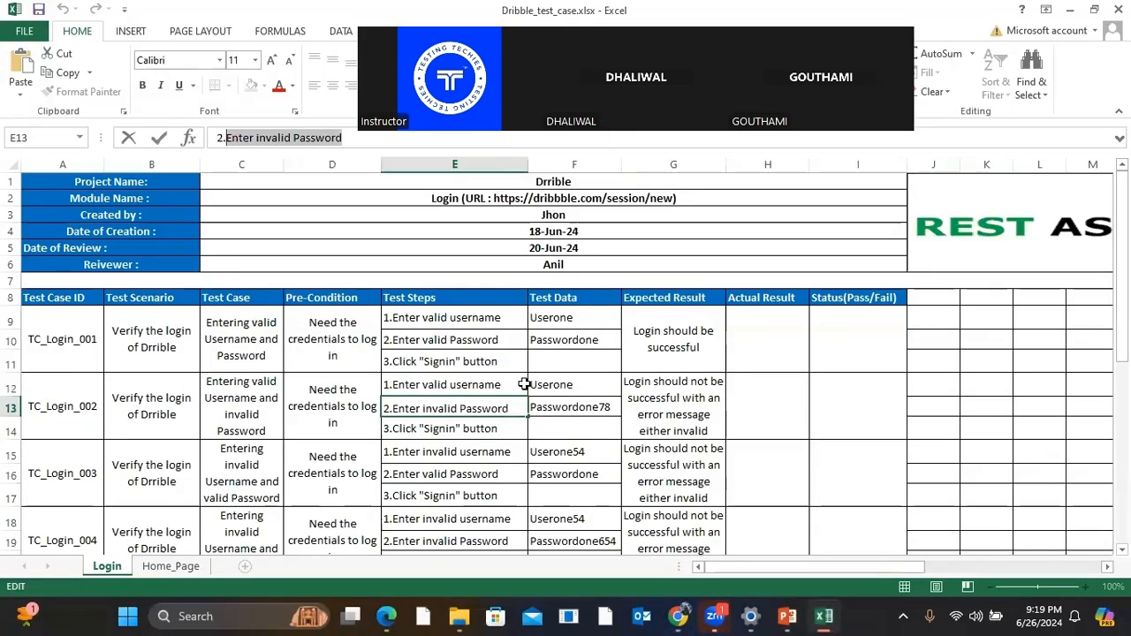
left_click(561, 416)
left_click_drag(256, 137, 220, 137)
key("ctrl+c")
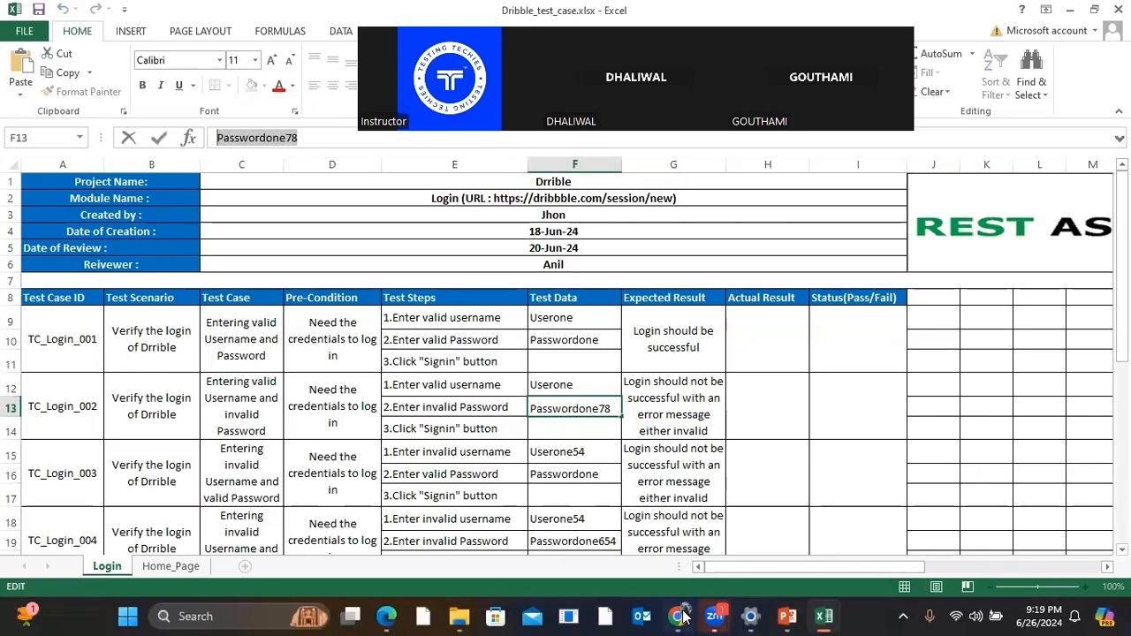
mouse_move(680, 616)
left_click(674, 539)
left_click(568, 483)
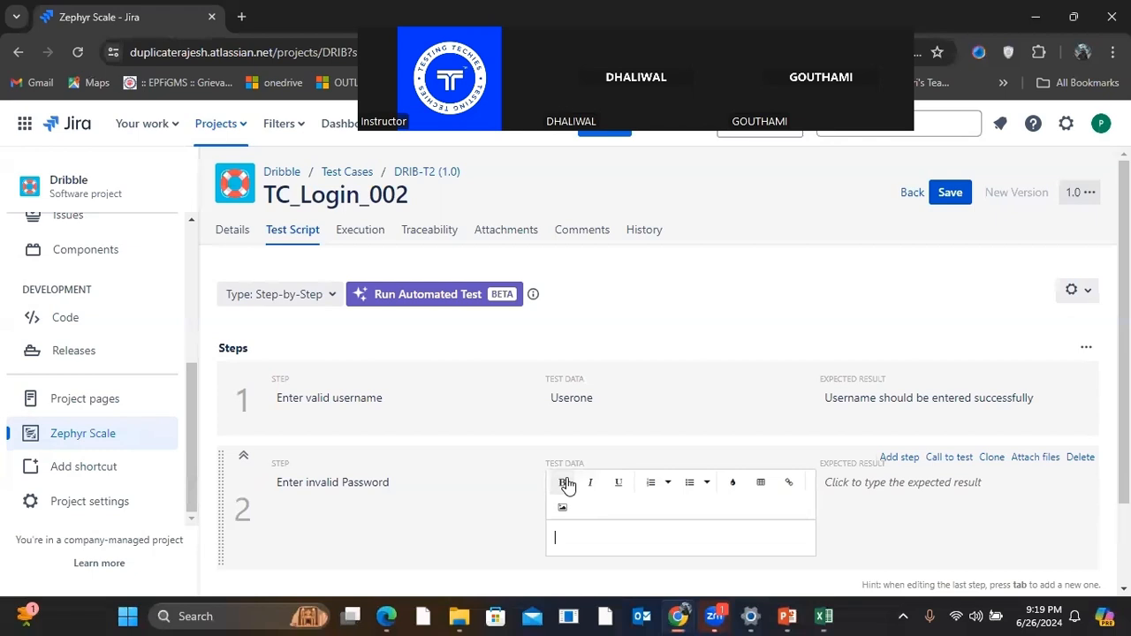
key("ctrl+v")
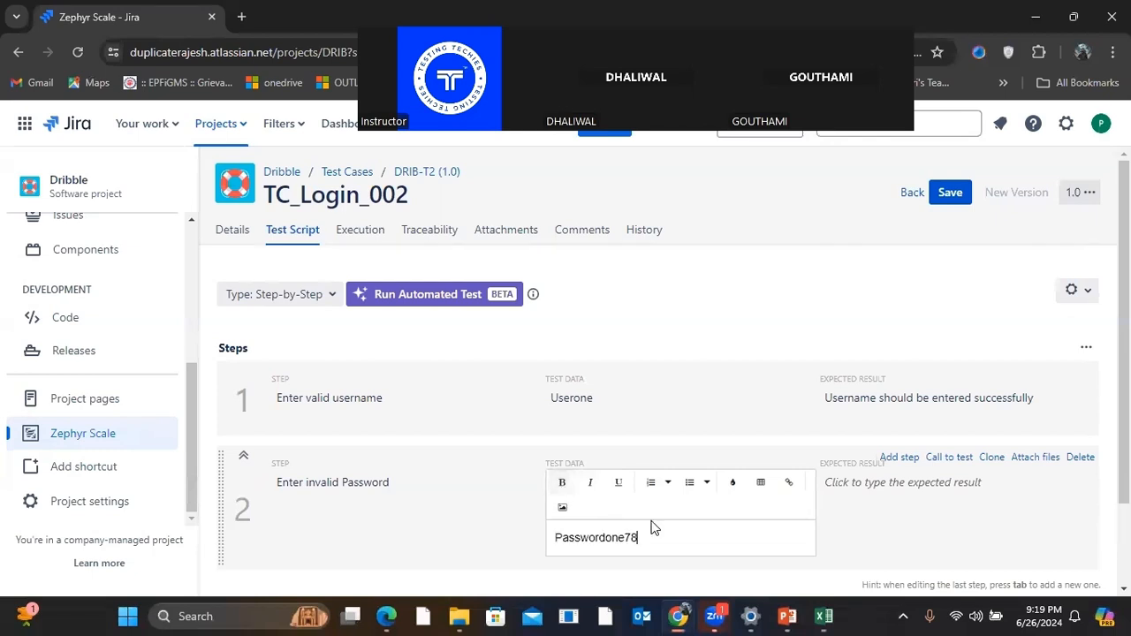
Step: Copy step 1's expected result into step 2 and reword it as "Invalid Password should be entered successfully"
left_click(881, 489)
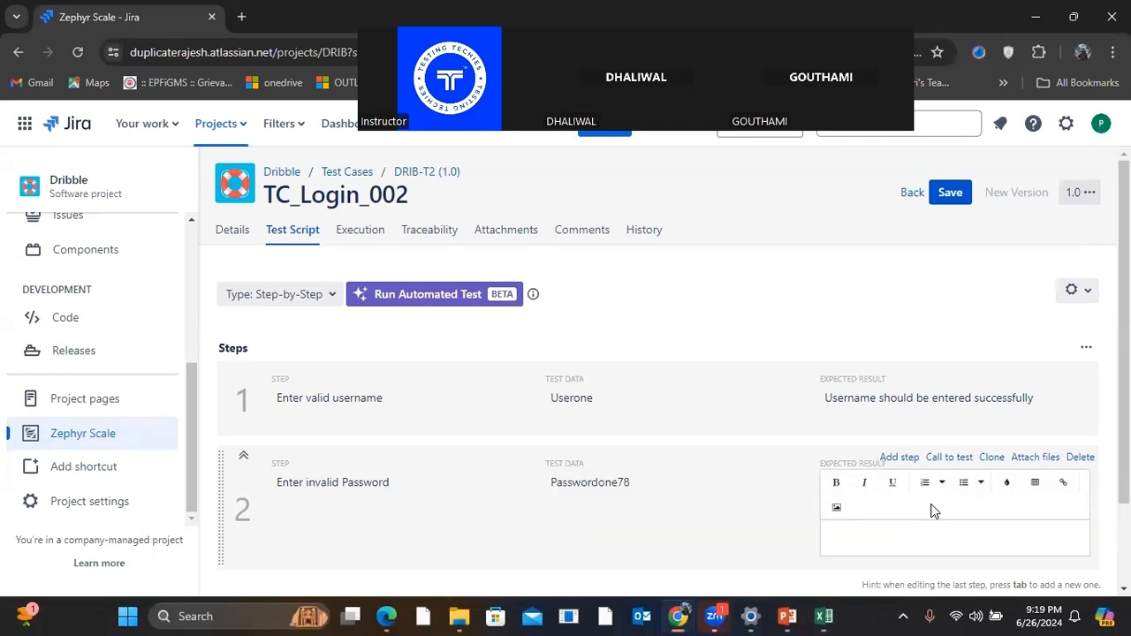
left_click(888, 399)
left_click_drag(1044, 454, 827, 452)
key("ctrl+c")
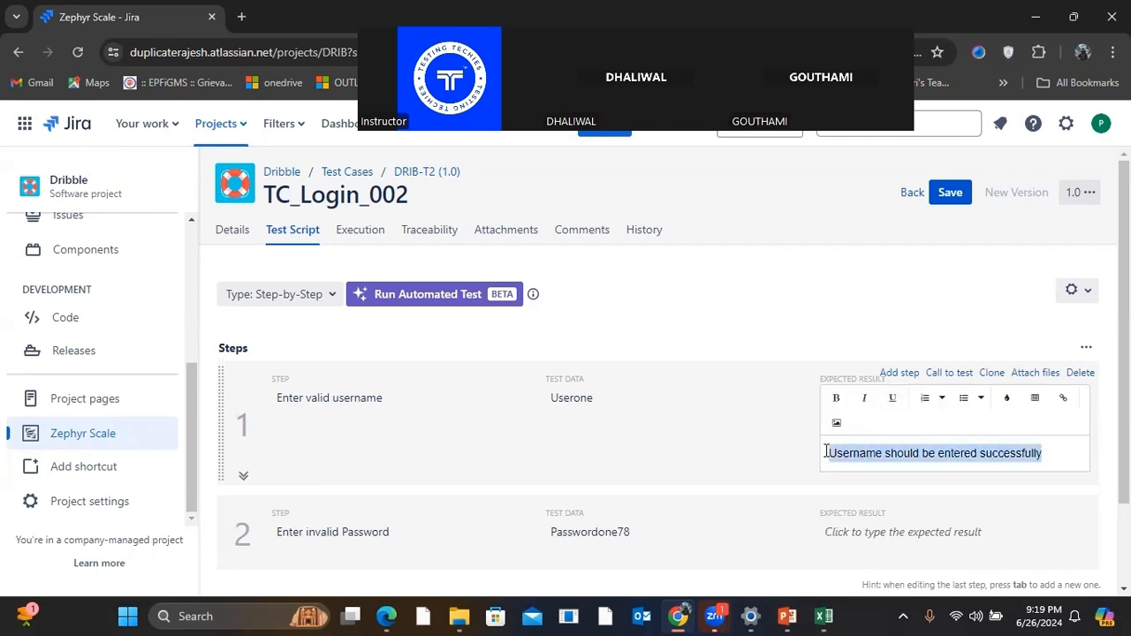
scroll(795, 447, "down", 2)
left_click(852, 433)
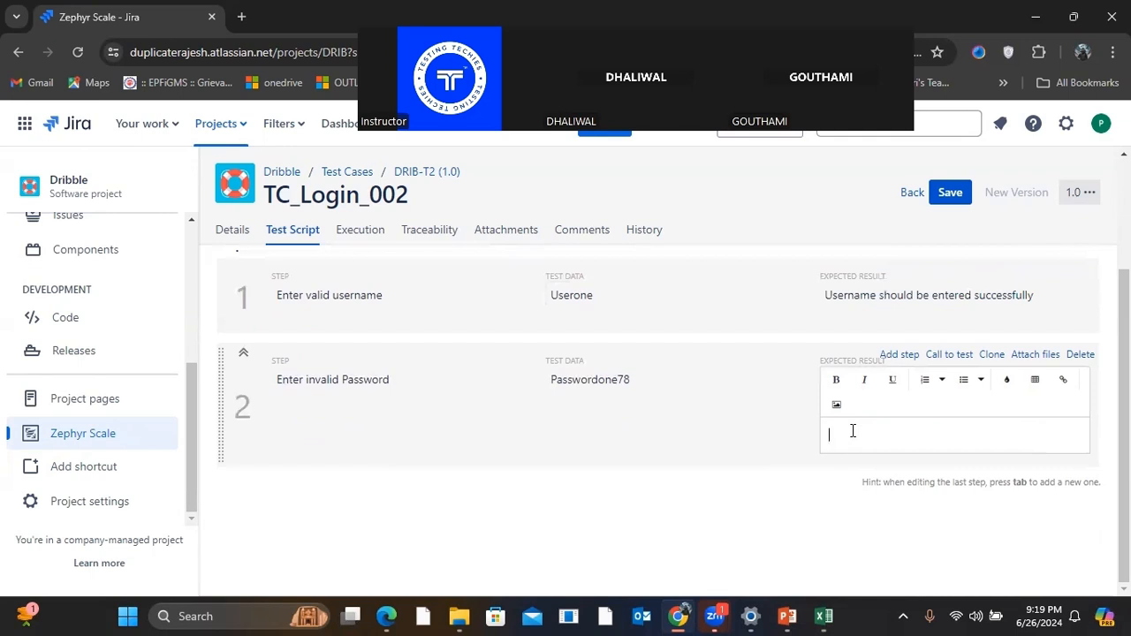
key("ctrl+v")
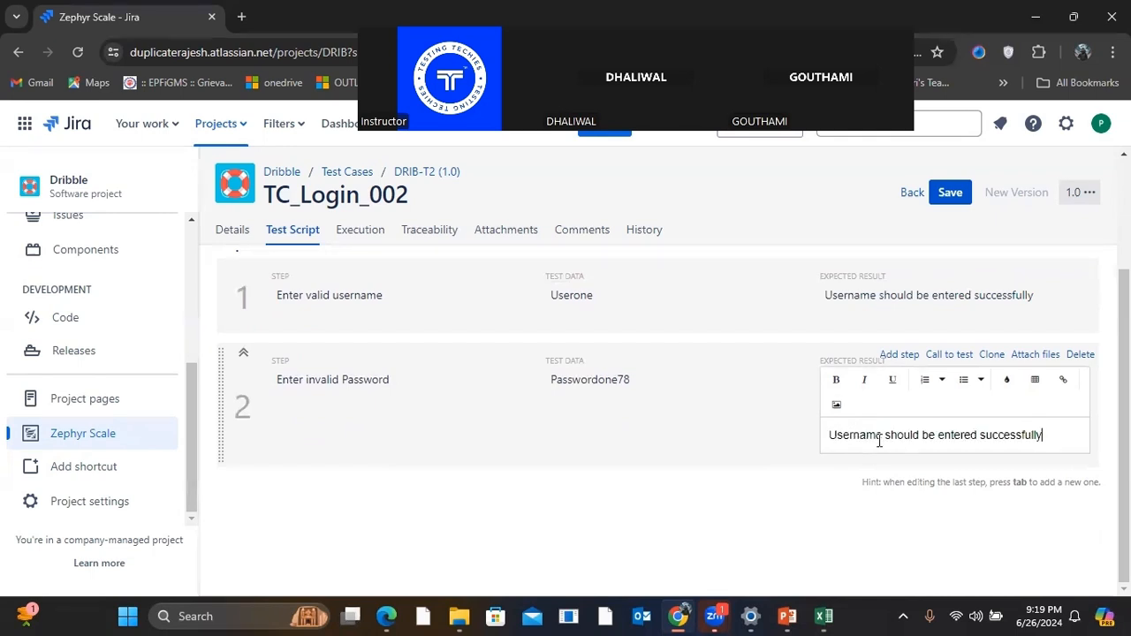
left_click_drag(882, 433, 829, 438)
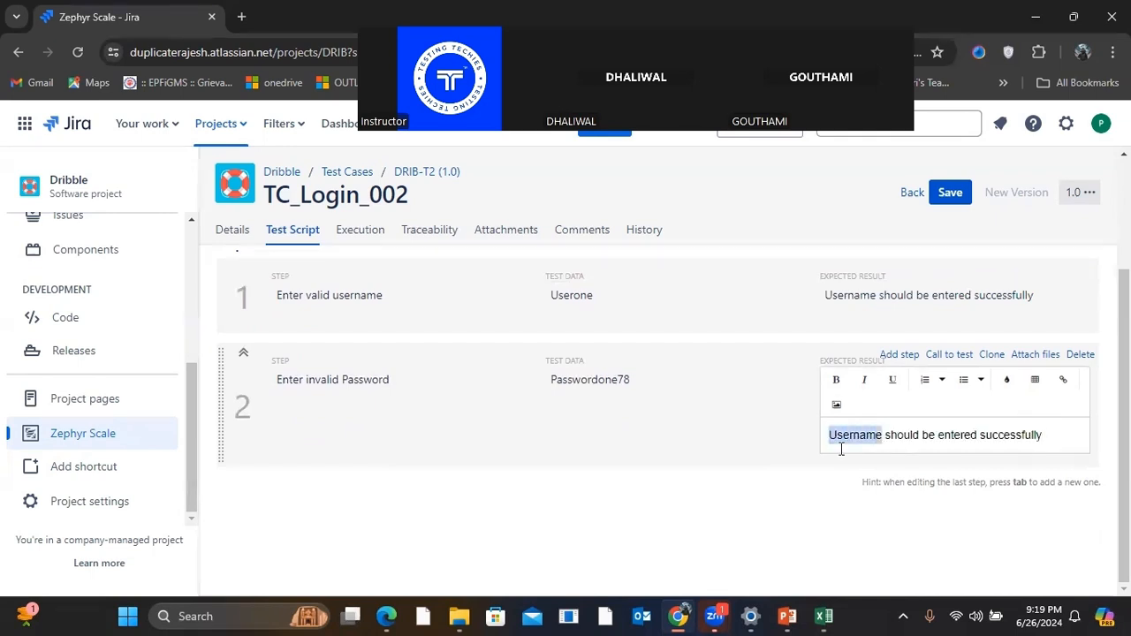
key("BackSpace")
type("Invalid Password")
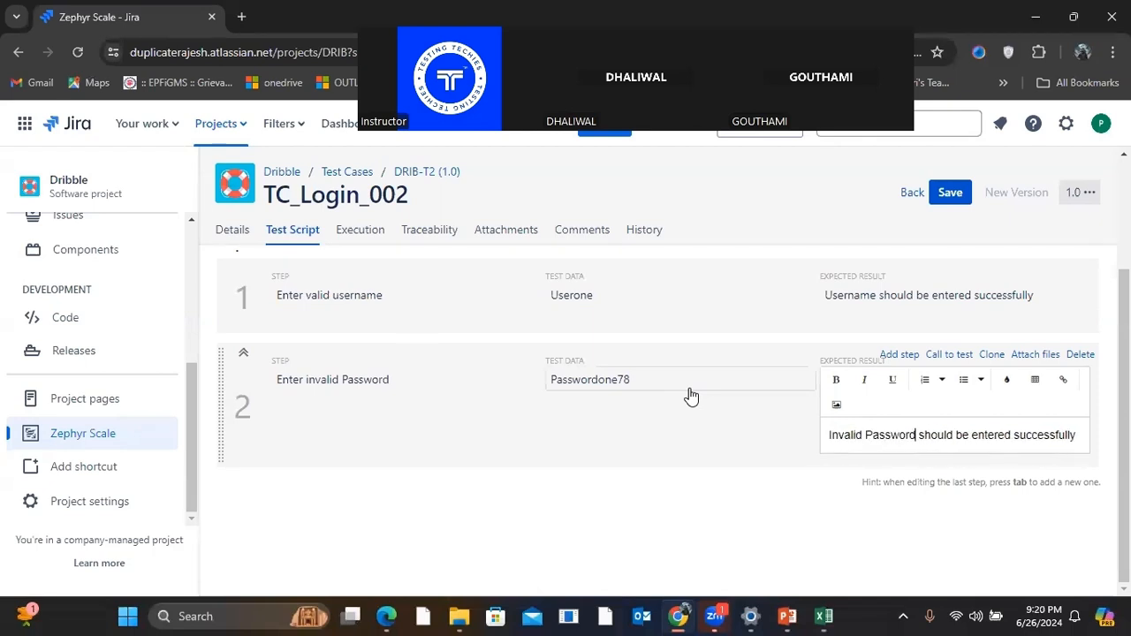
left_click(710, 512)
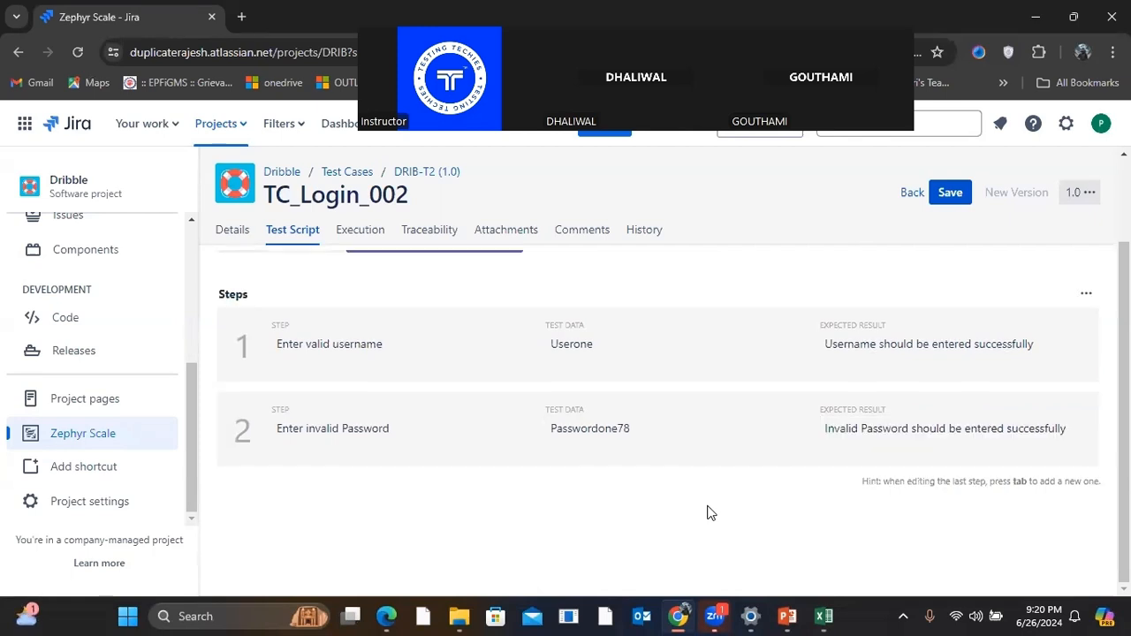
Step: Add step 3 to the TC_Login_002 test script and copy the unnumbered text 'Click "Signin" button' from Excel into it
mouse_move(820, 612)
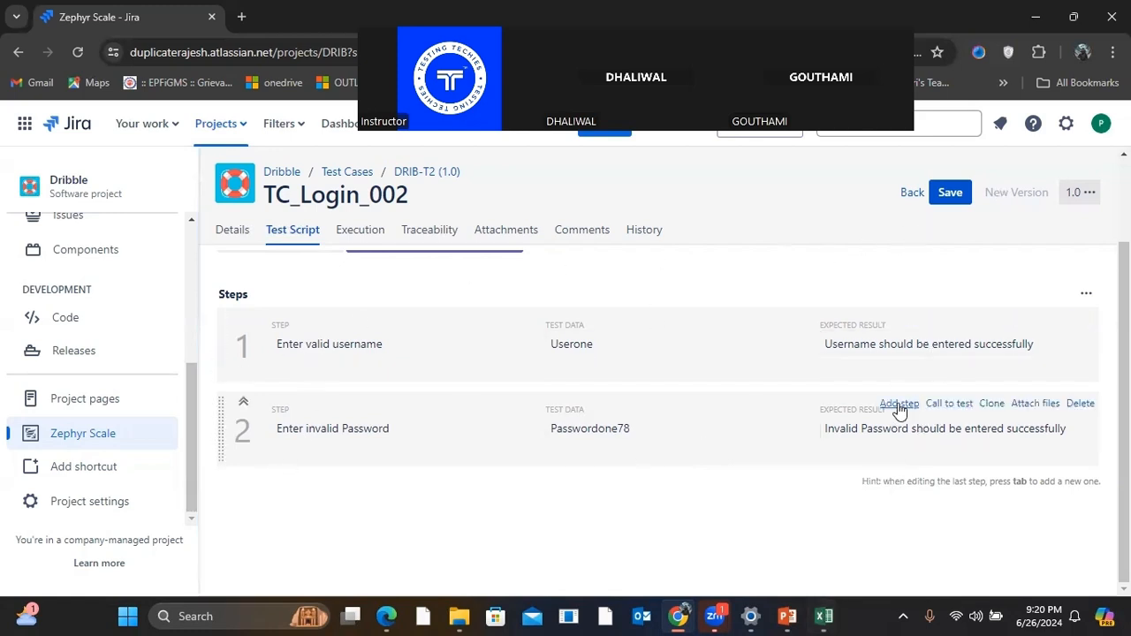
left_click(899, 405)
scroll(478, 502, "down", 1)
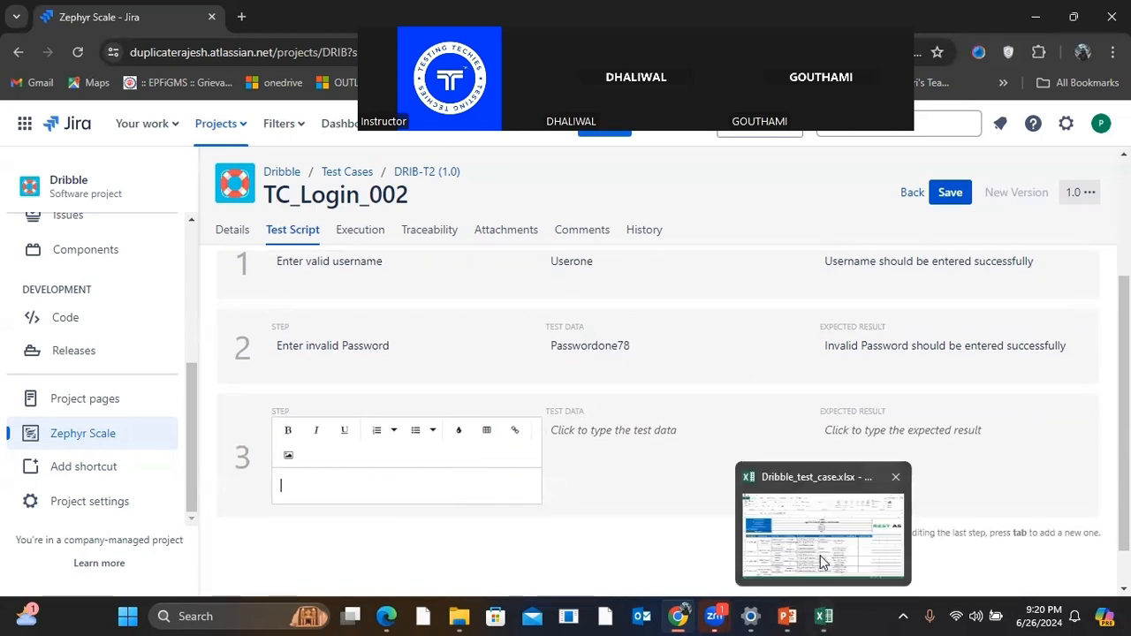
left_click(822, 562)
left_click(442, 428)
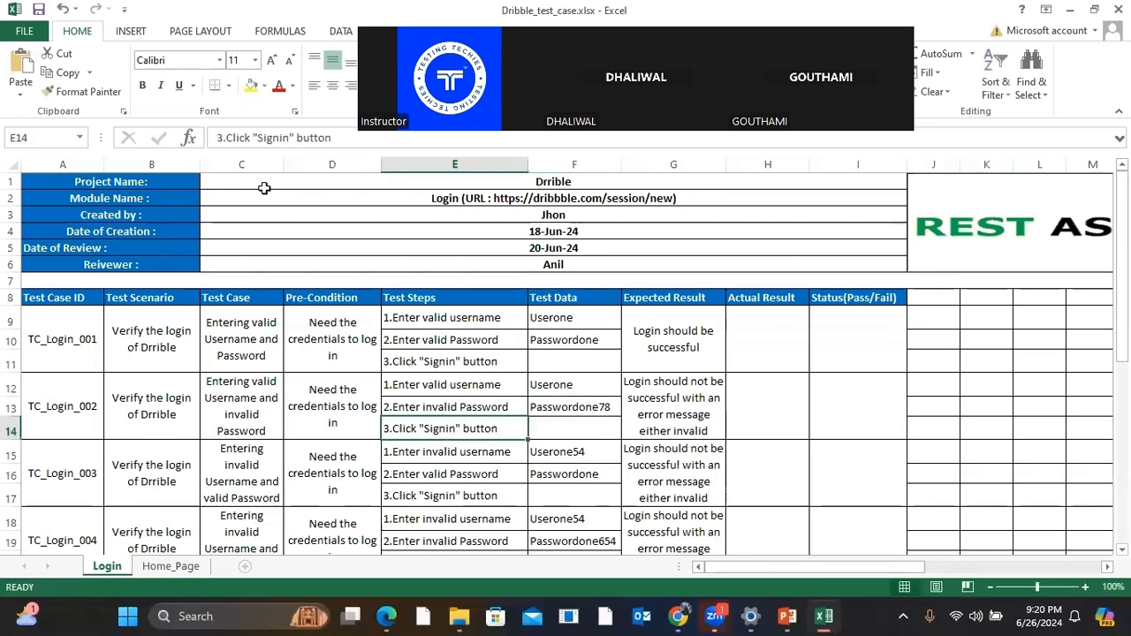
left_click_drag(331, 137, 229, 137)
key("ctrl+c")
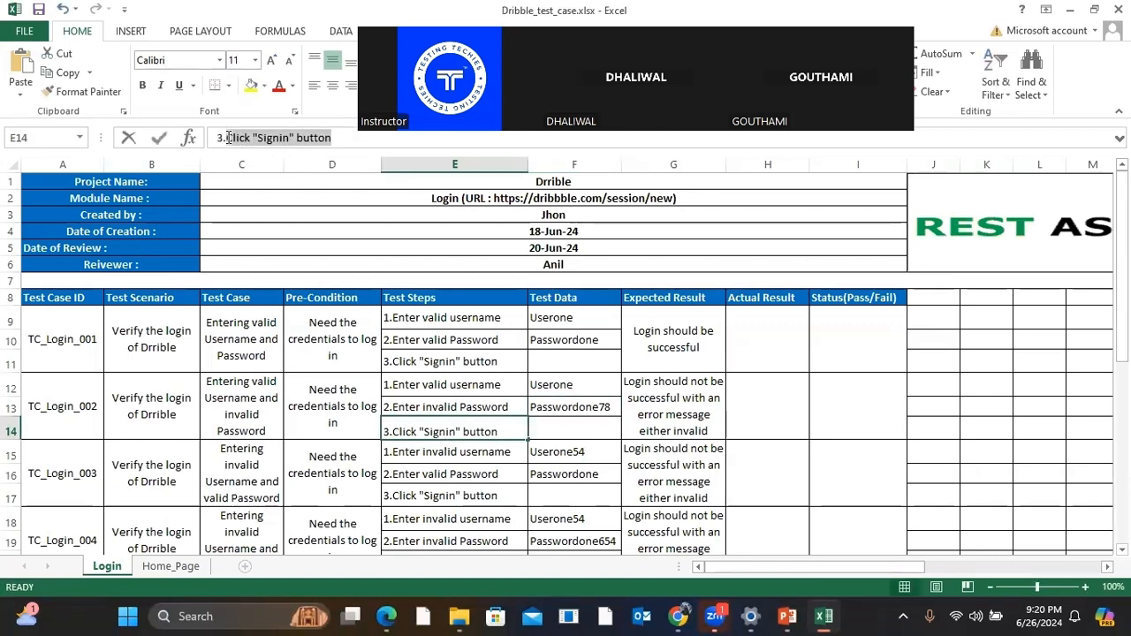
mouse_move(677, 616)
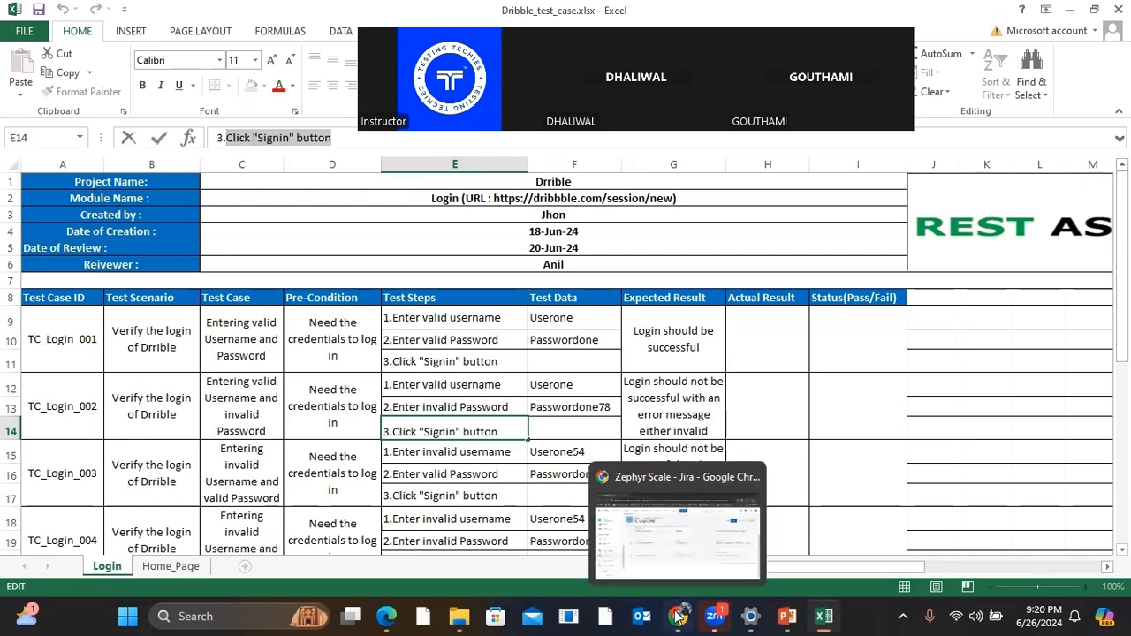
left_click(661, 537)
left_click(334, 439)
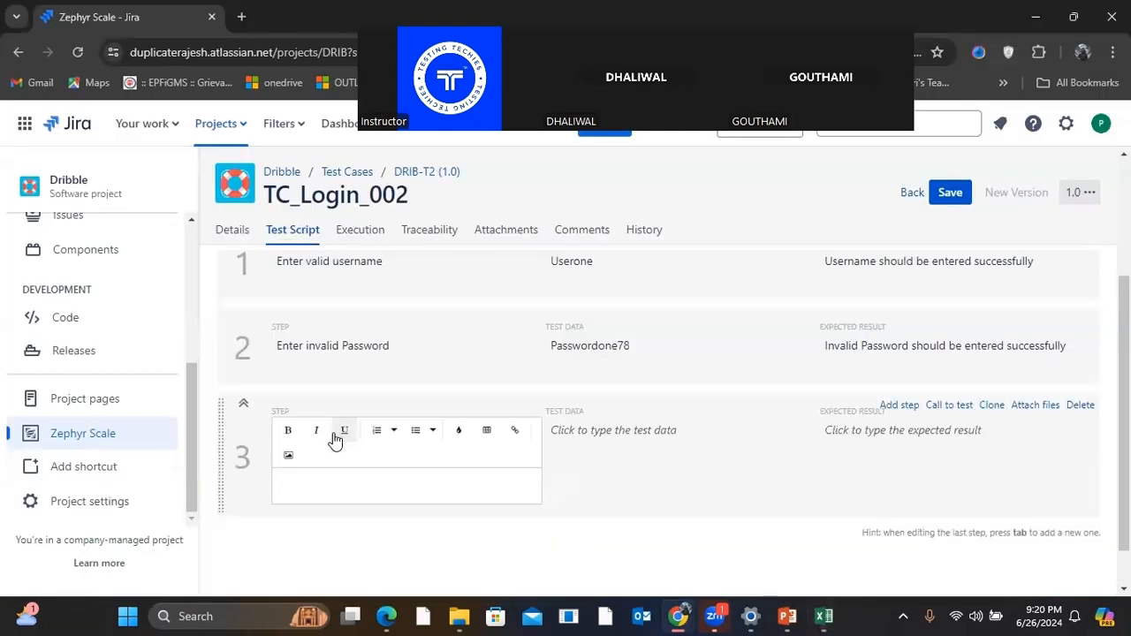
key("ctrl+v")
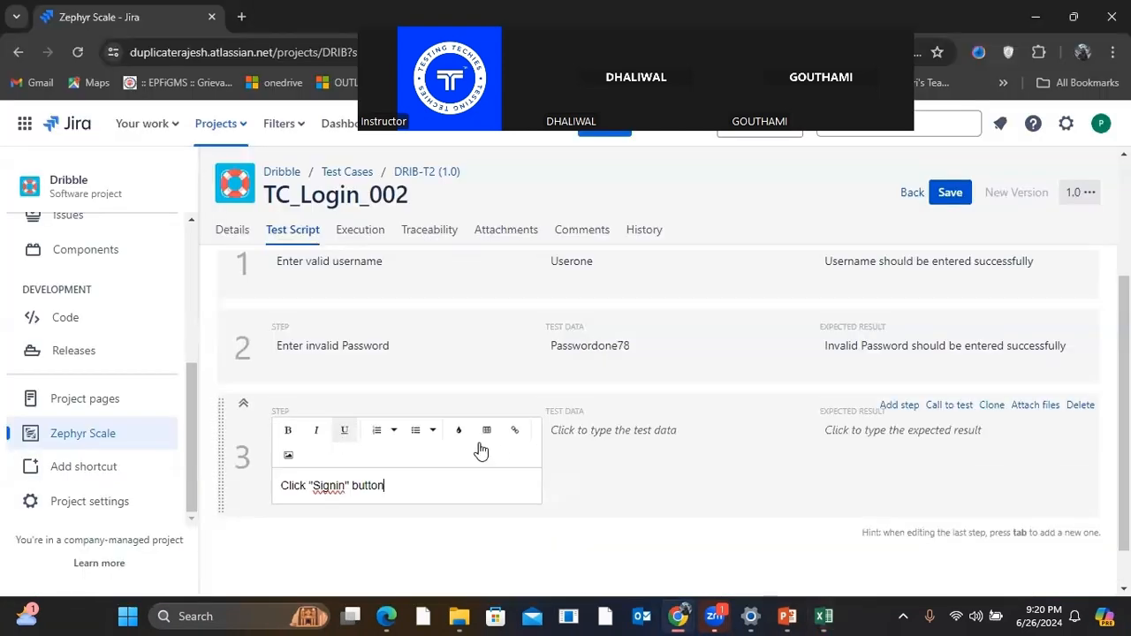
Step: Copy the full expected result of TC_Login_002 from Excel into the expected result of step 3 and save the test case
left_click(831, 430)
mouse_move(823, 617)
left_click(828, 567)
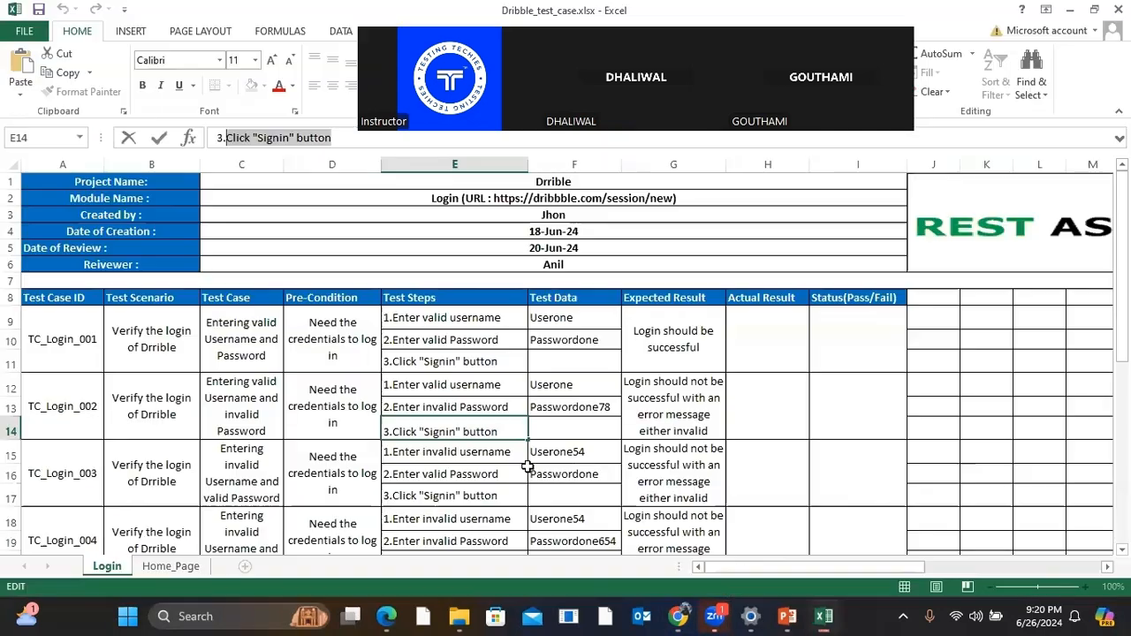
left_click(669, 414)
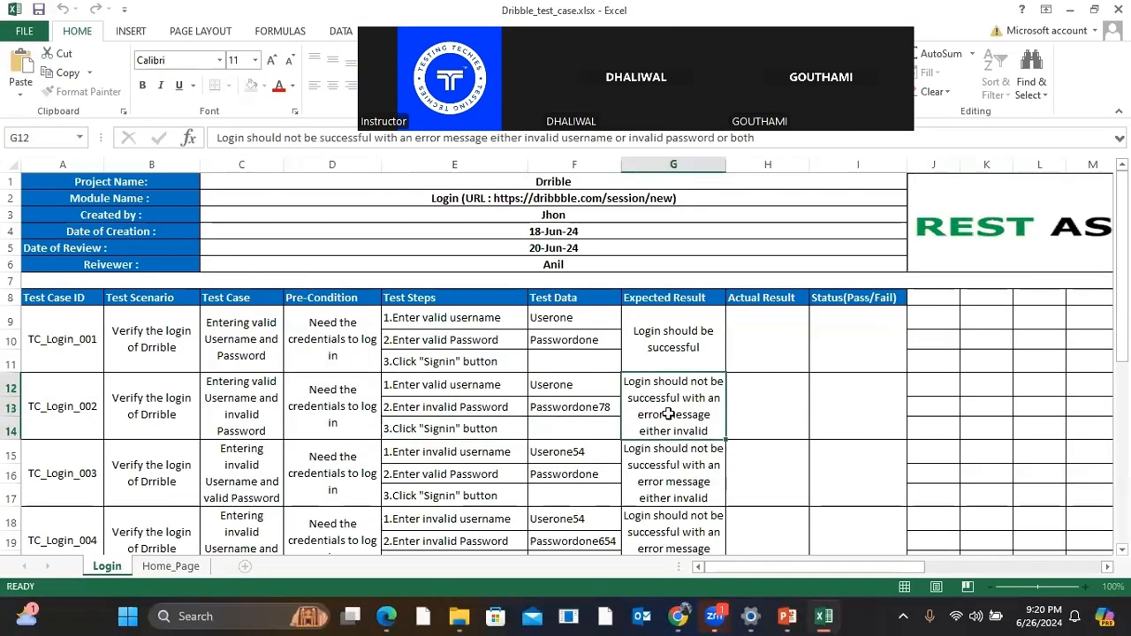
left_click_drag(766, 138, 206, 141)
key("ctrl+c")
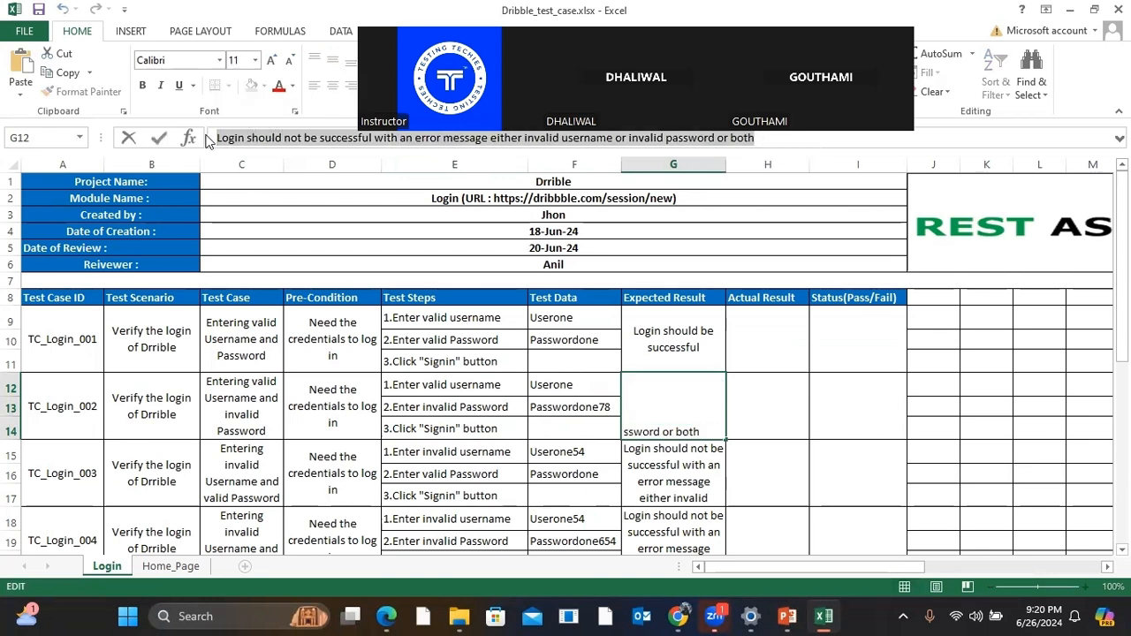
left_click(681, 539)
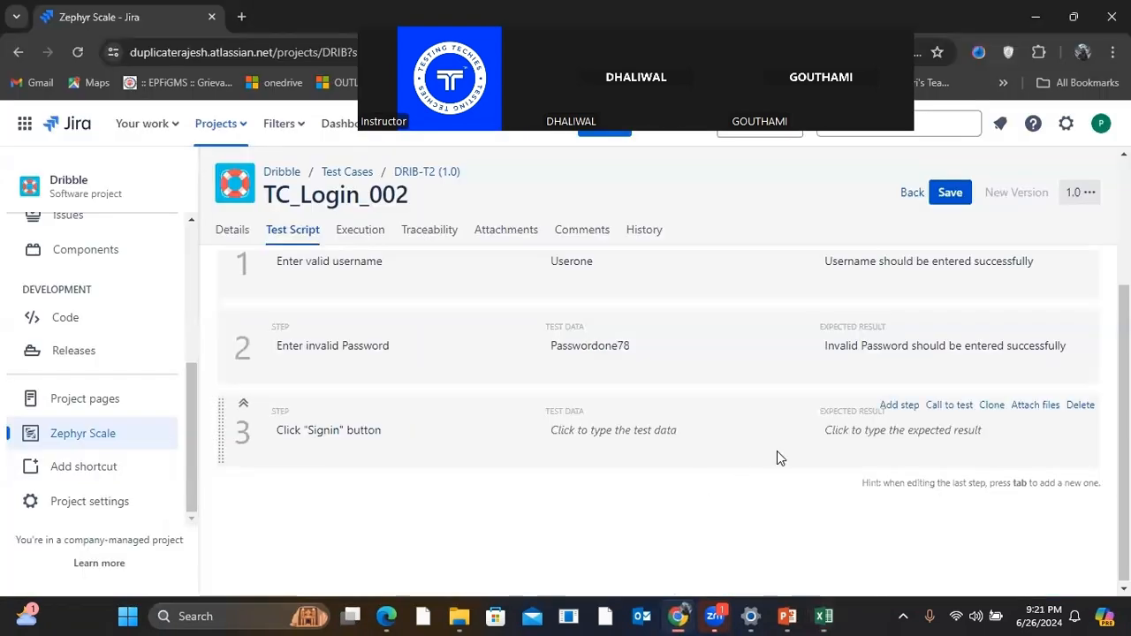
left_click(869, 440)
key("ctrl+v")
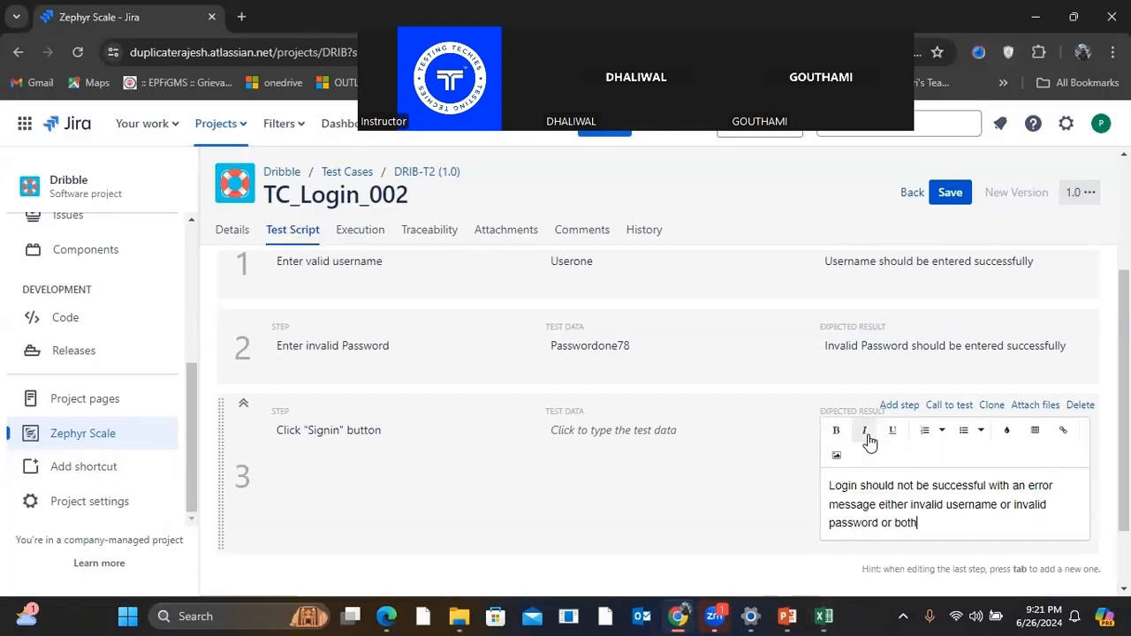
left_click(769, 563)
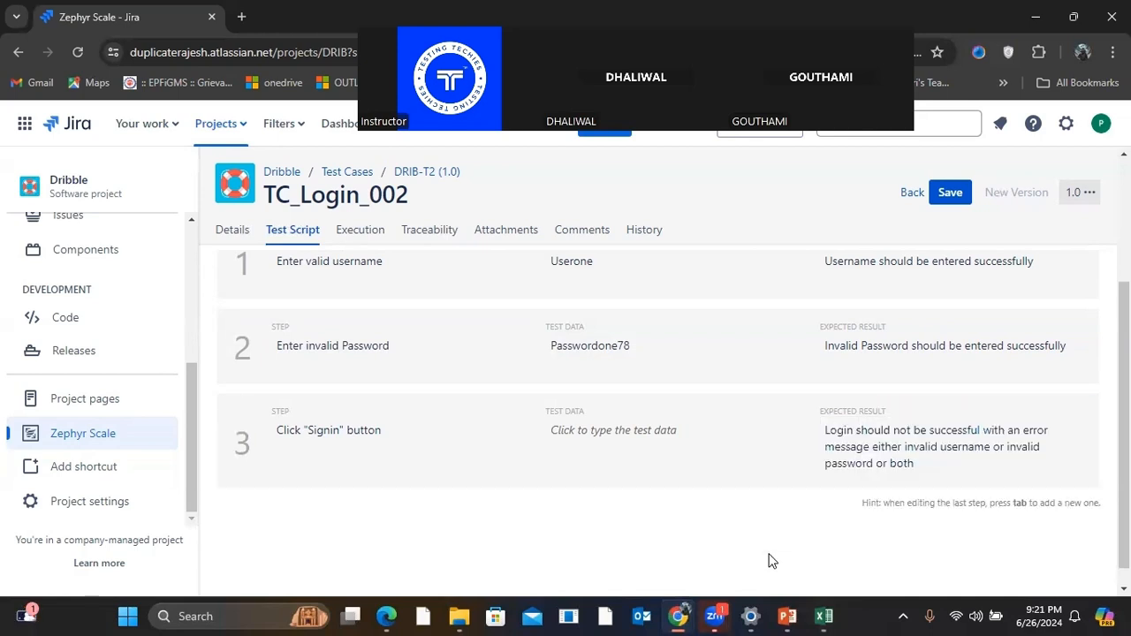
left_click(949, 193)
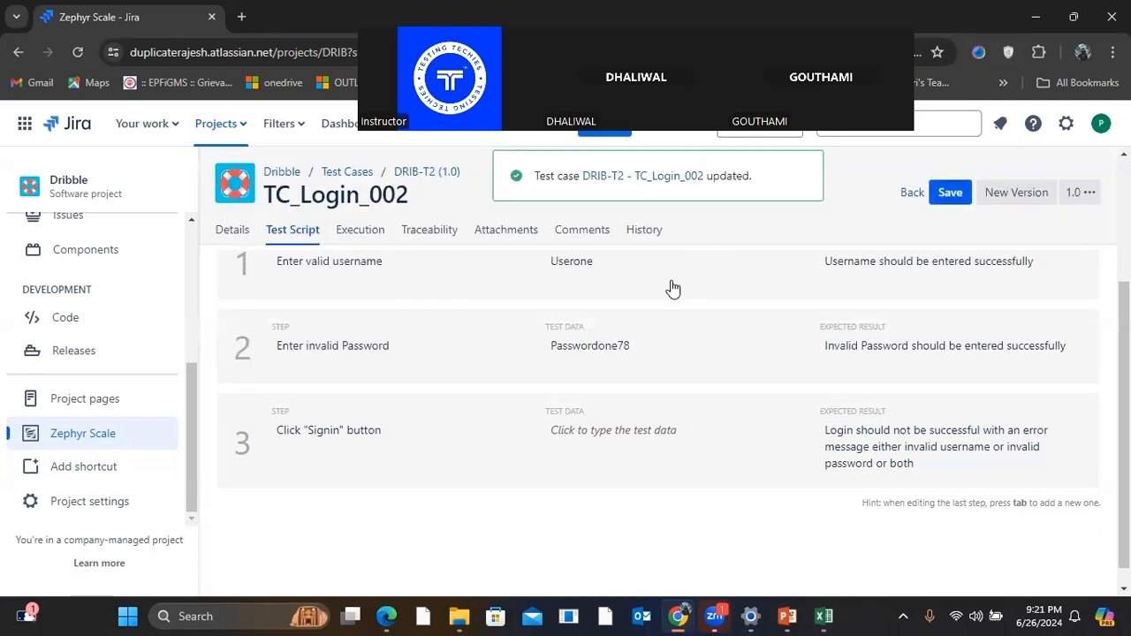
Step: Return to the Zephyr Scale test case list and review the test cases in the Home Page and Login folders
left_click(108, 439)
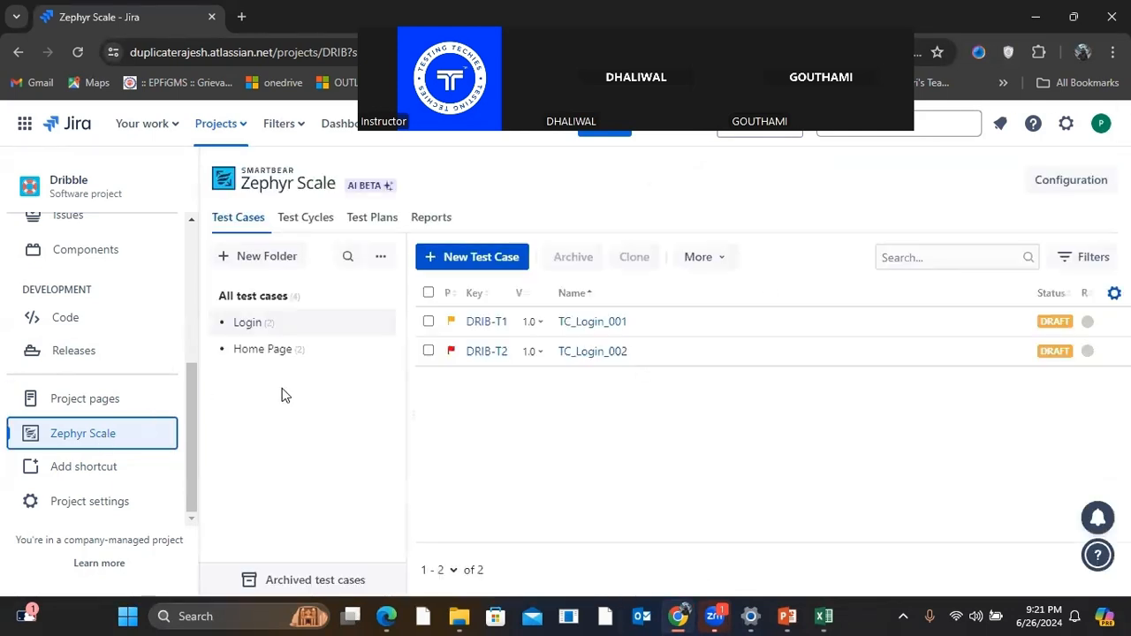
left_click(270, 350)
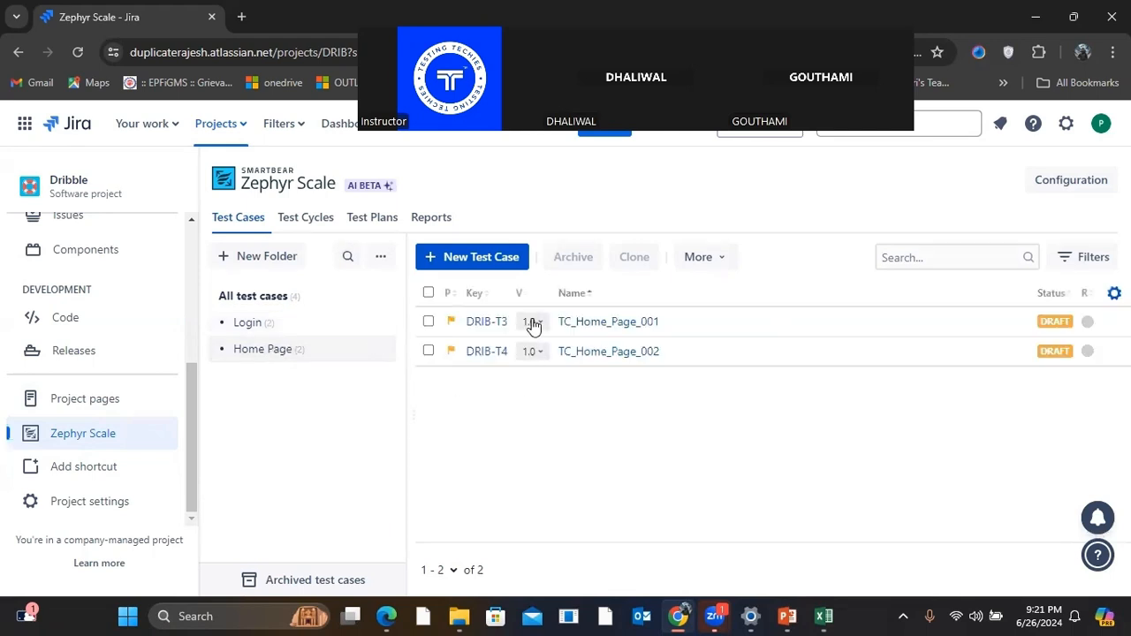
left_click(252, 325)
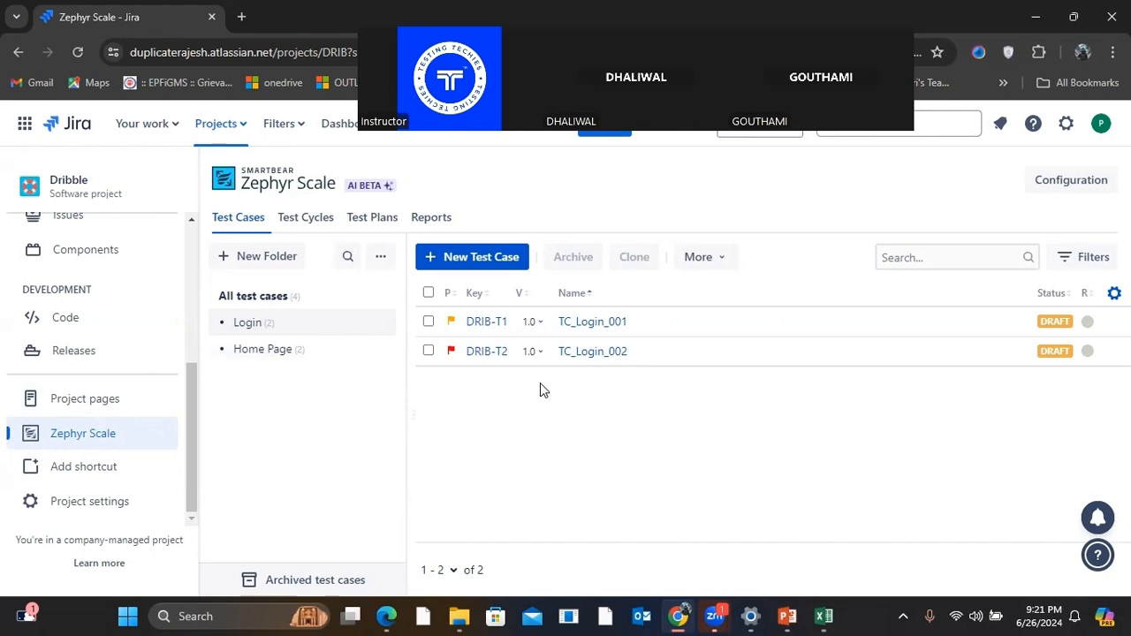
Step: Start a new test cycle and name it "Sprint 1"
left_click(306, 227)
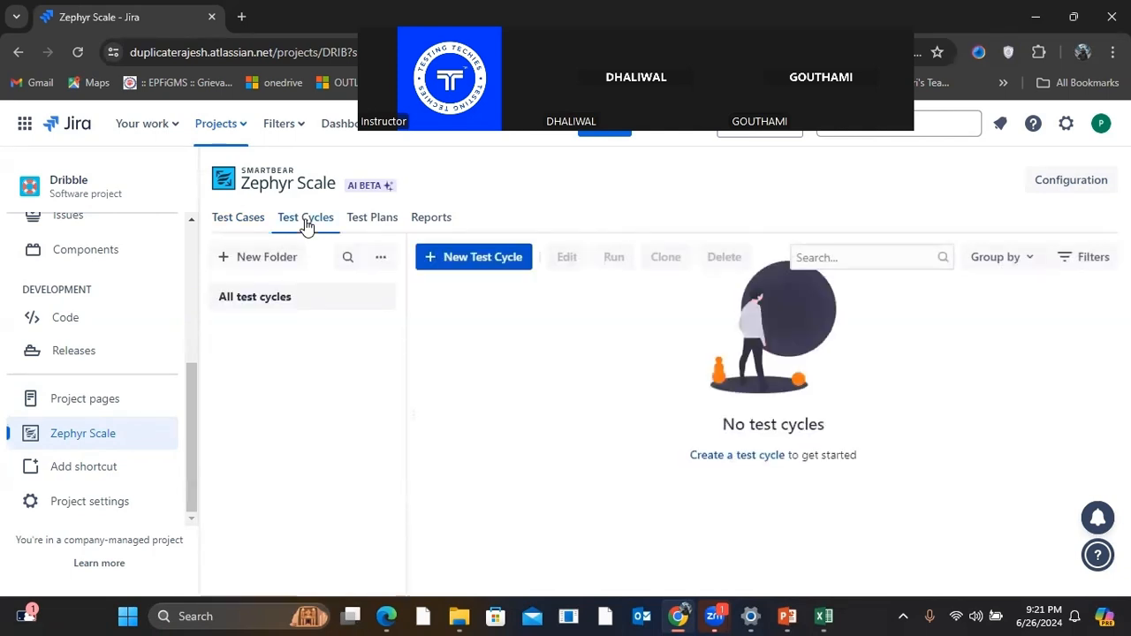
left_click(469, 258)
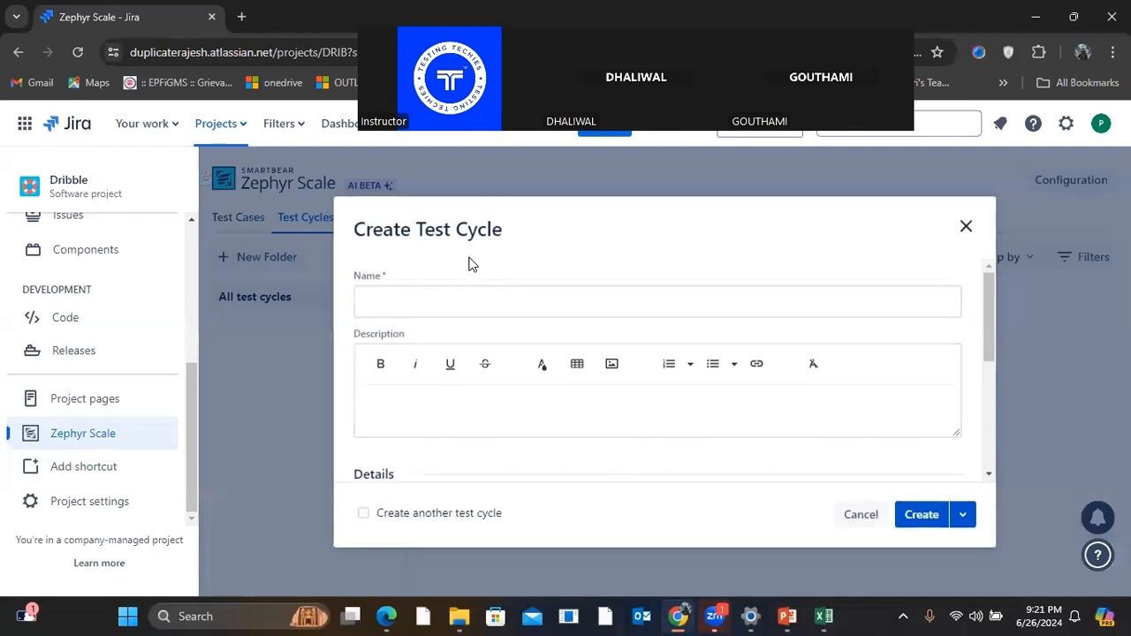
left_click(423, 309)
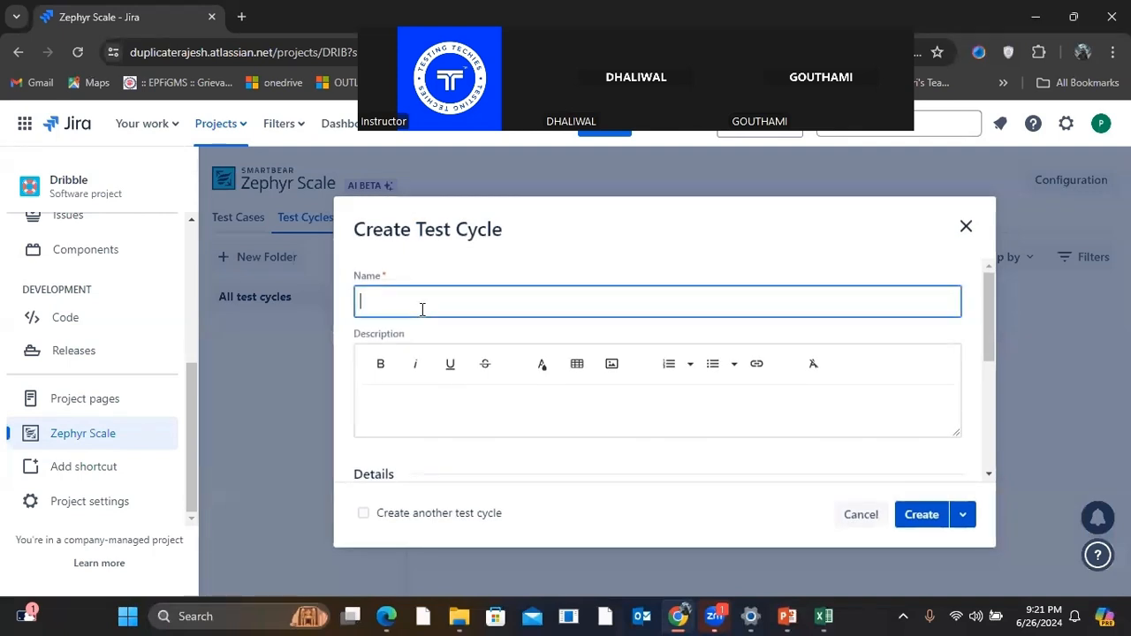
type("Sprint 1")
Step: Check the available release versions and set the test cycle's planned end date to 29/Jun/24
scroll(408, 381, "down", 3)
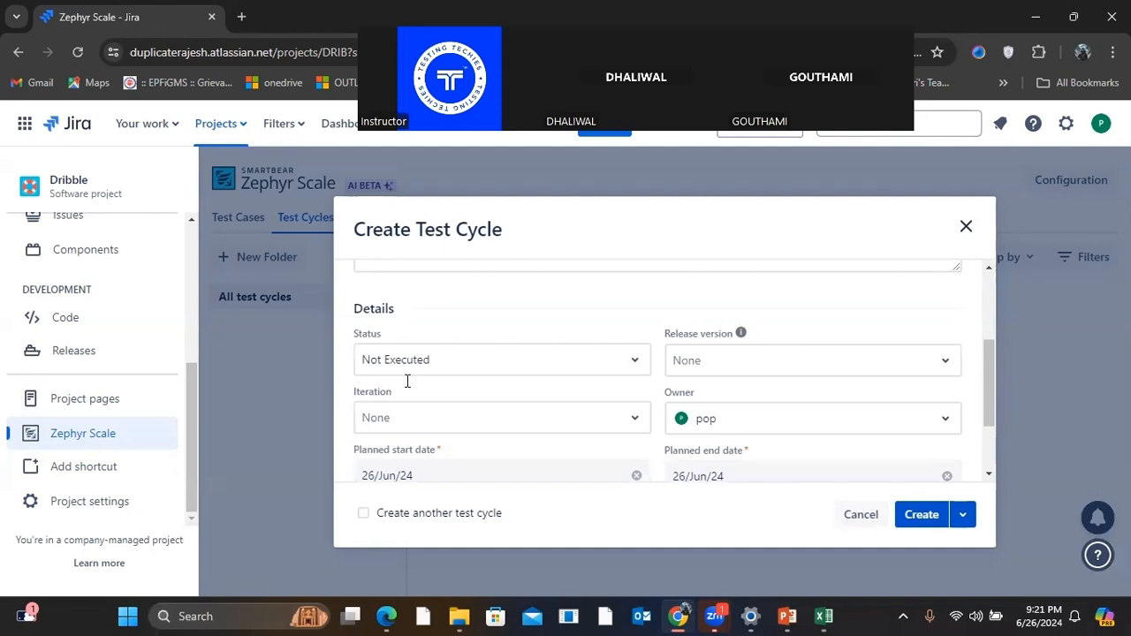
left_click(750, 378)
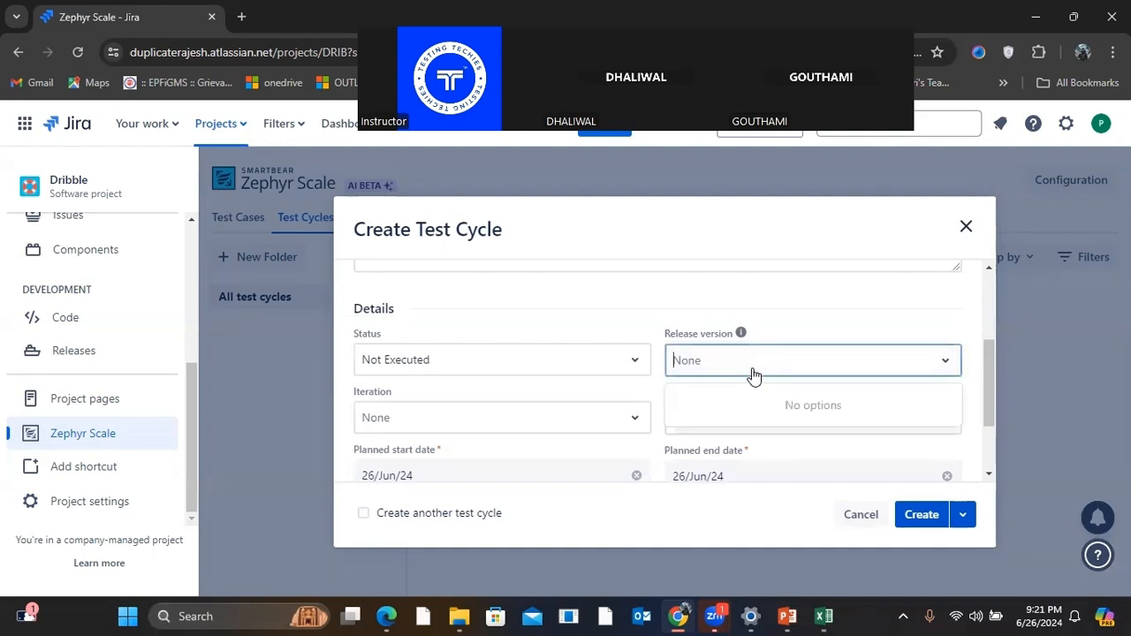
scroll(568, 381, "down", 2)
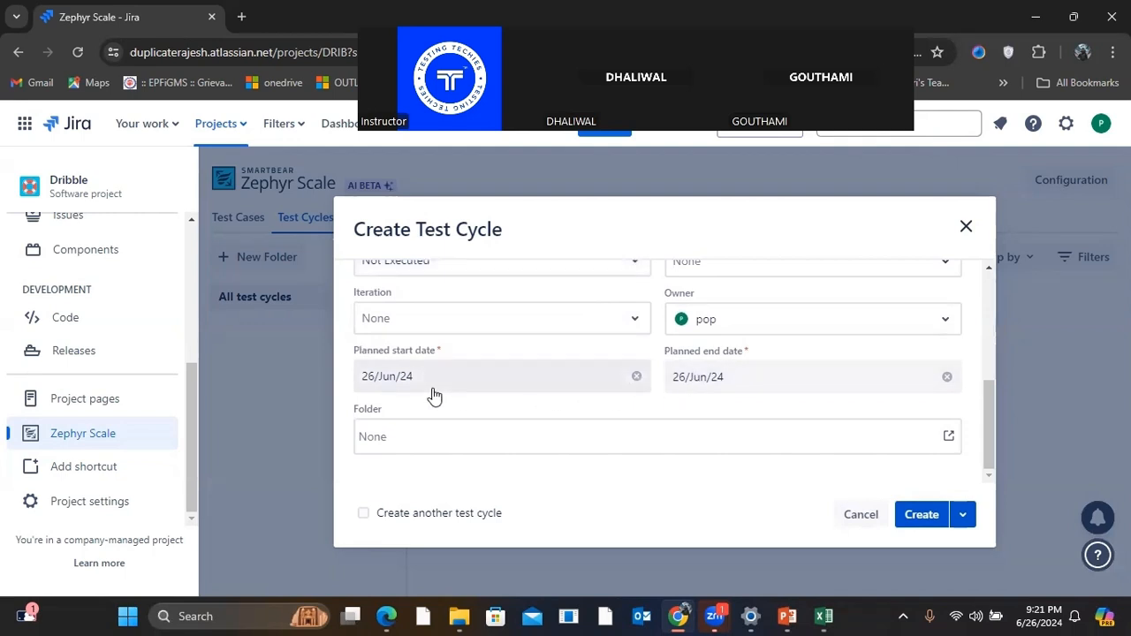
left_click(735, 384)
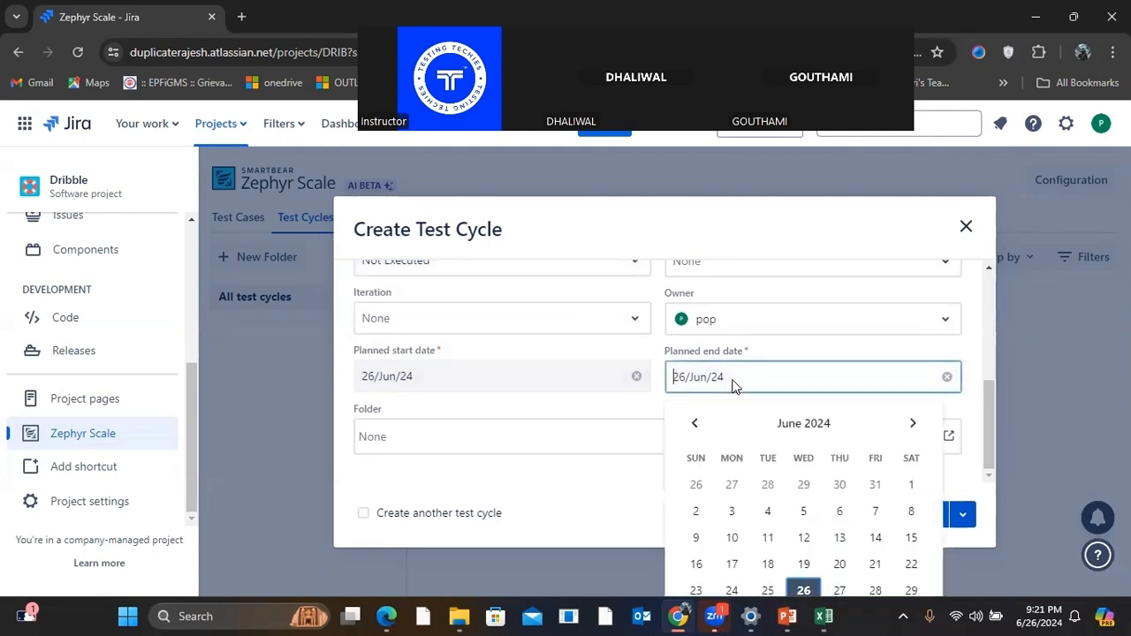
left_click(914, 591)
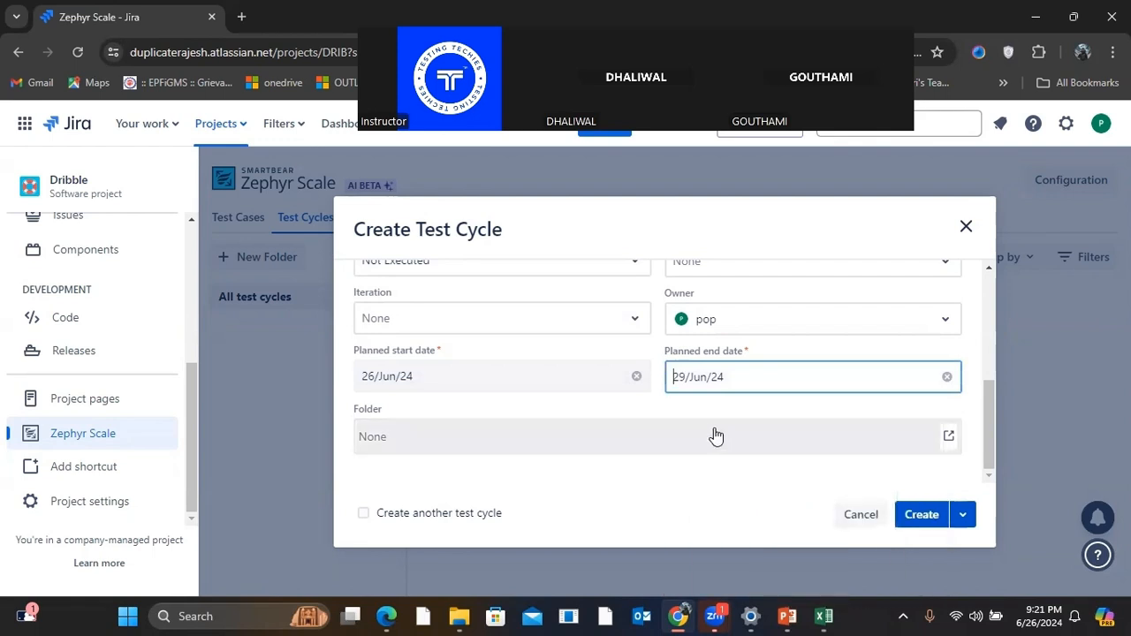
left_click(798, 444)
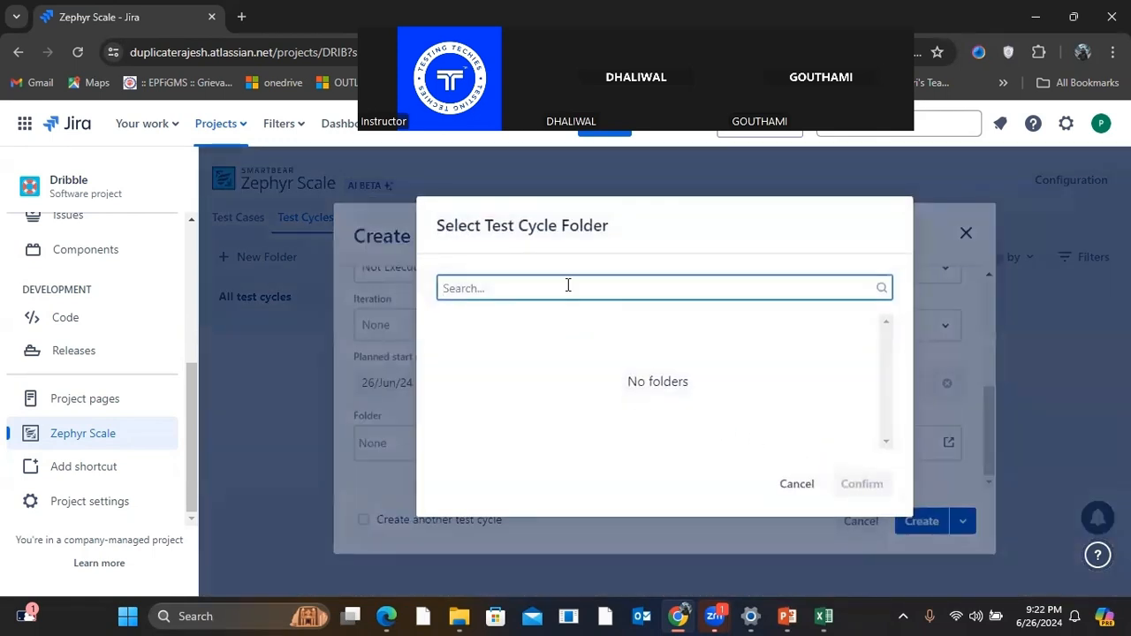
type("lo")
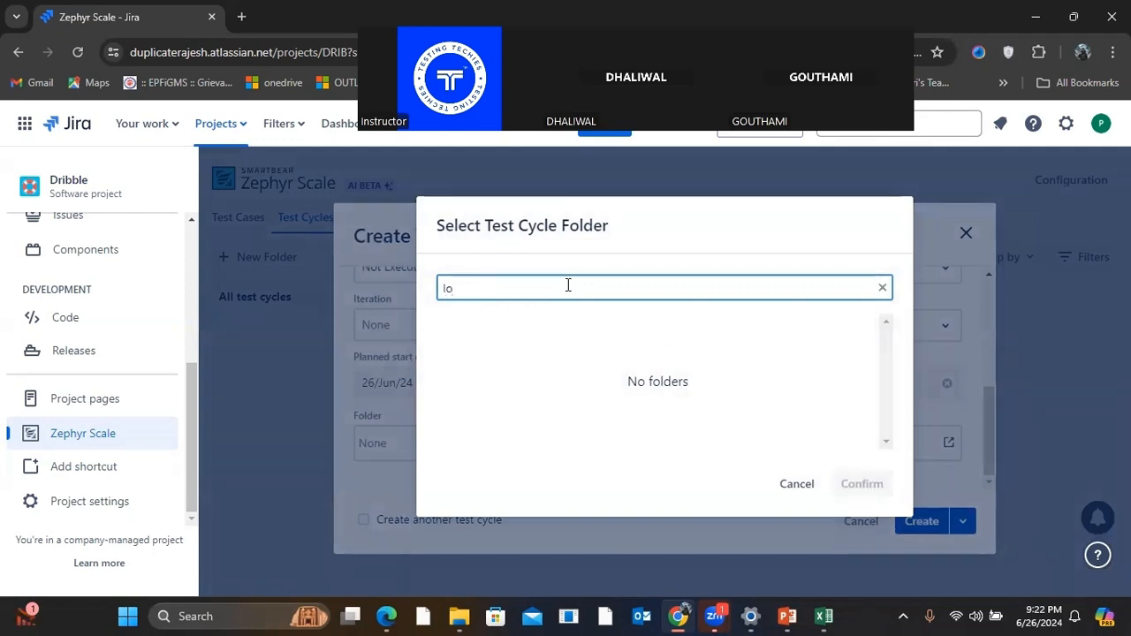
left_click(793, 484)
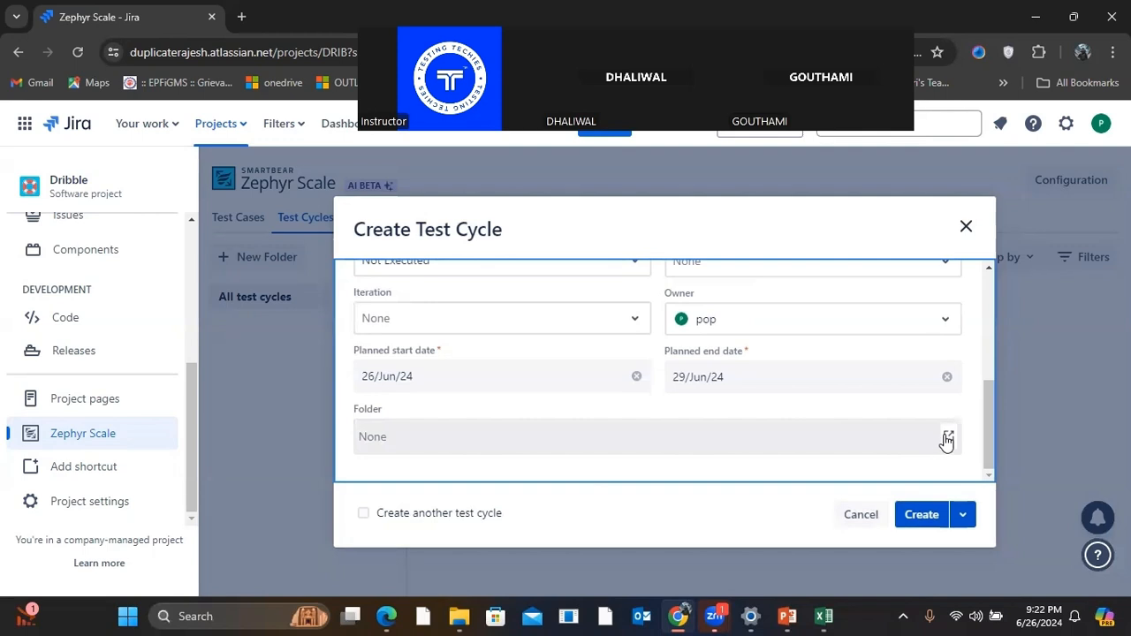
left_click(452, 442)
type("login")
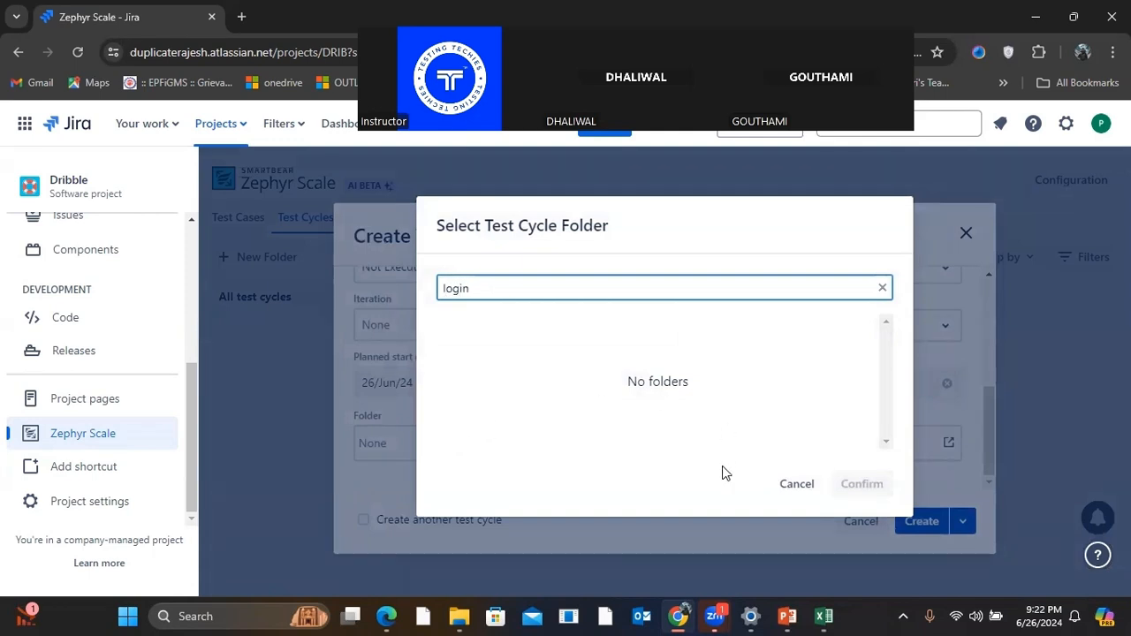
left_click(795, 485)
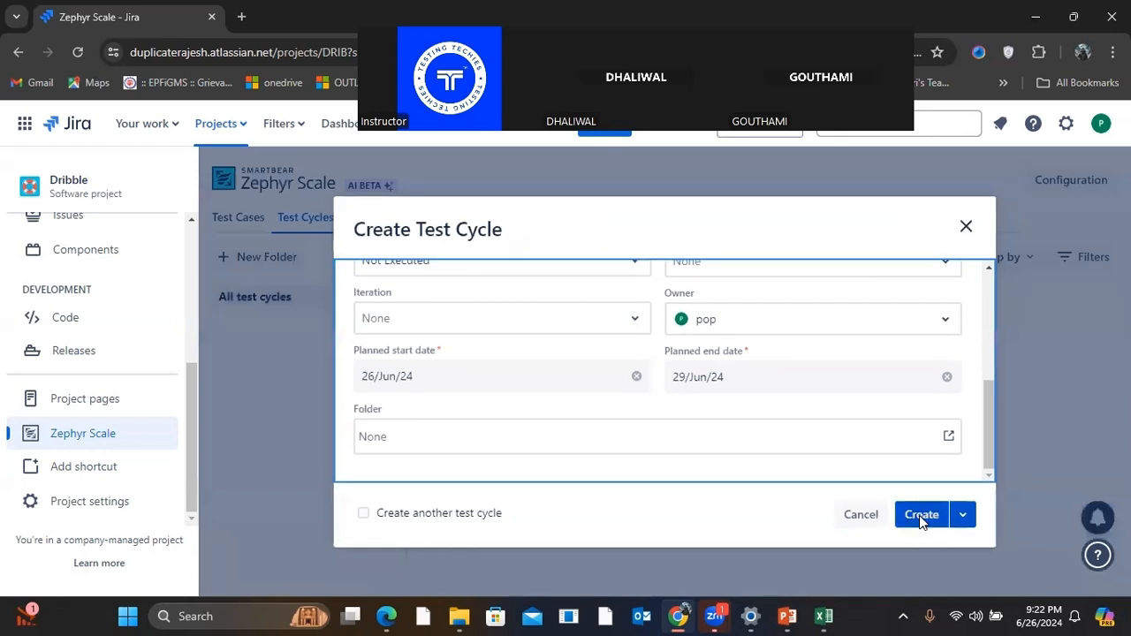
Step: Create the test cycle without a folder and open Sprint 1 for editing
left_click(919, 515)
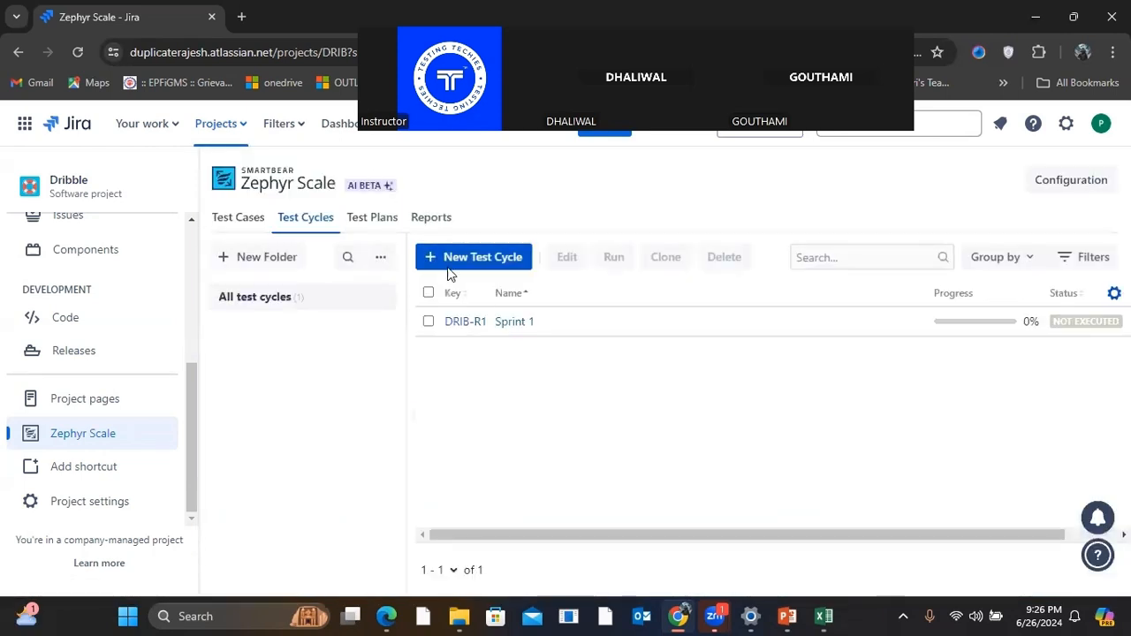
left_click(428, 321)
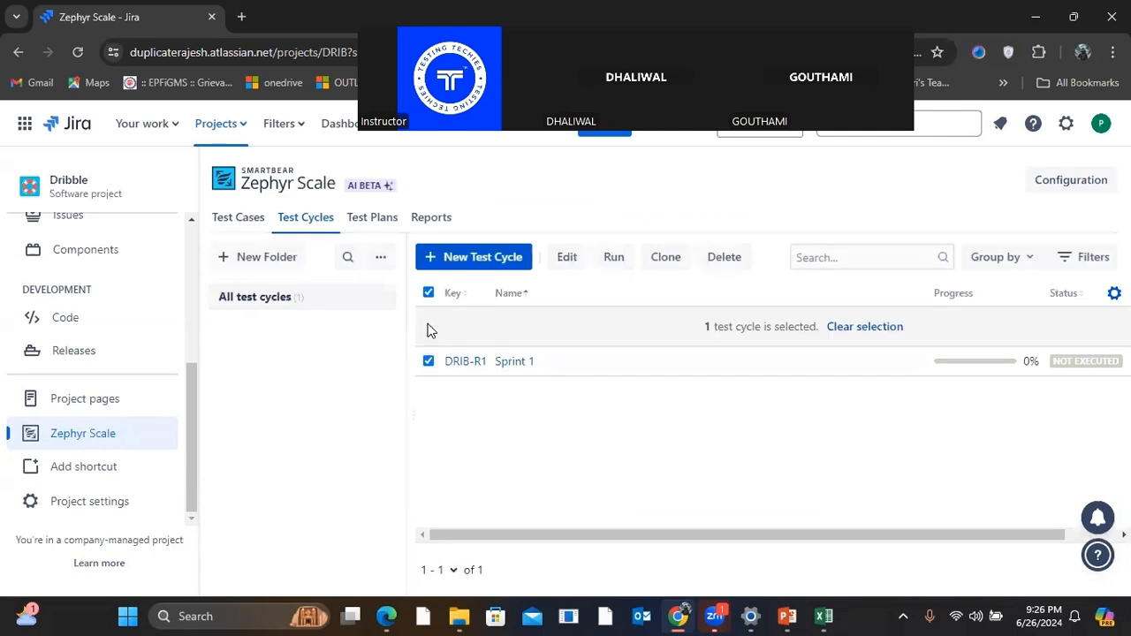
left_click(570, 257)
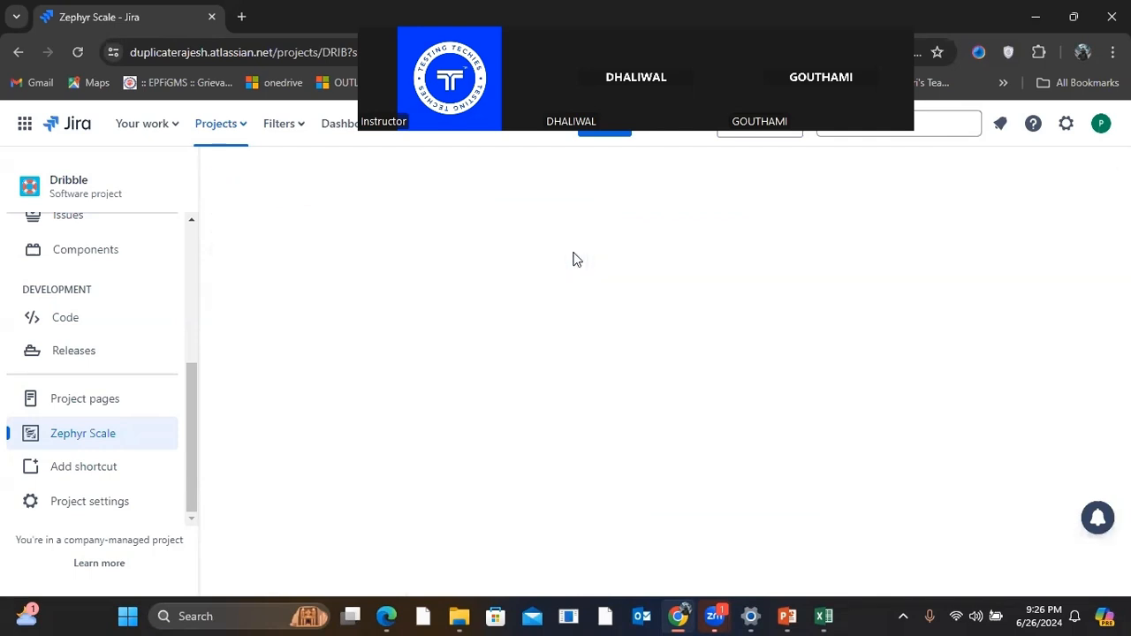
Step: Add the existing test case TC_Home_Page_001 from the Home Page folder to the Sprint 1 test cycle
left_click(308, 231)
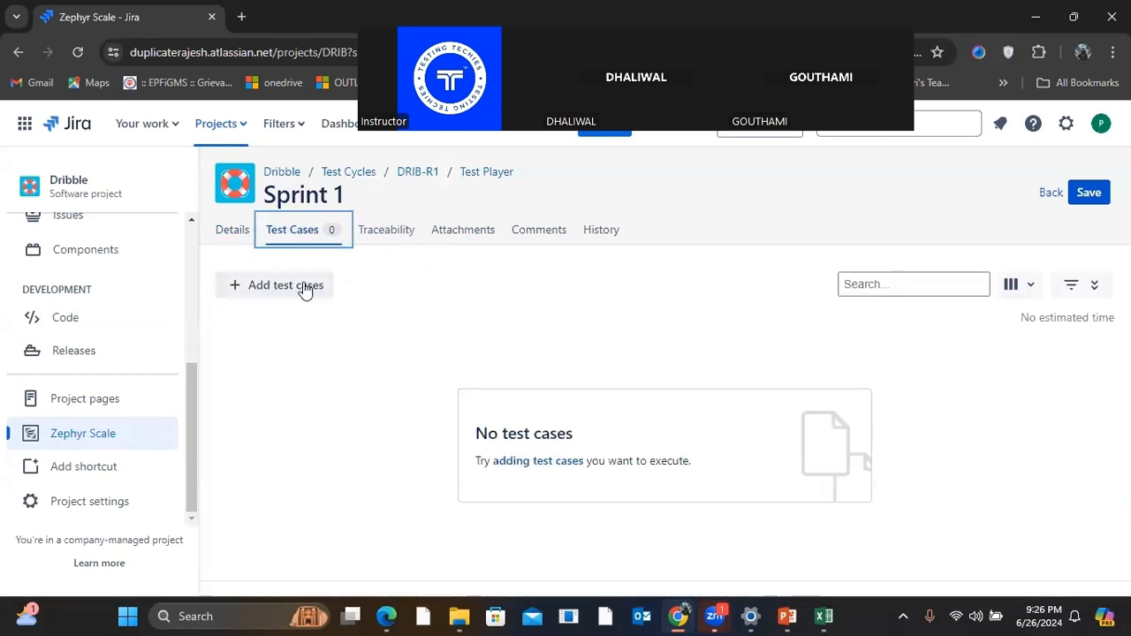
left_click(303, 285)
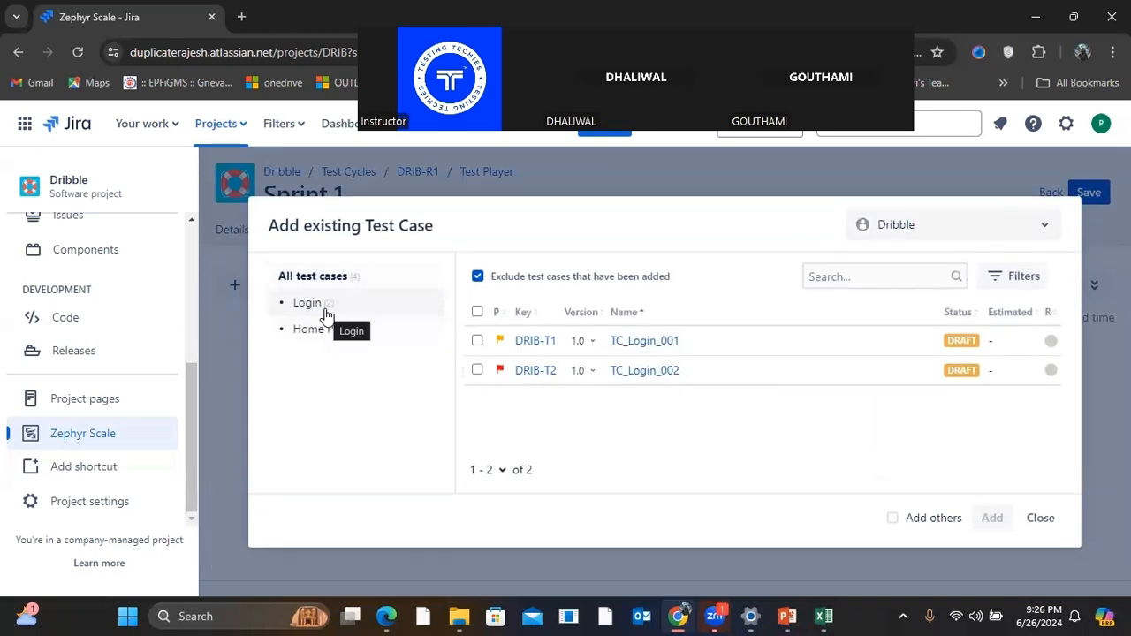
left_click(477, 341)
left_click(477, 371)
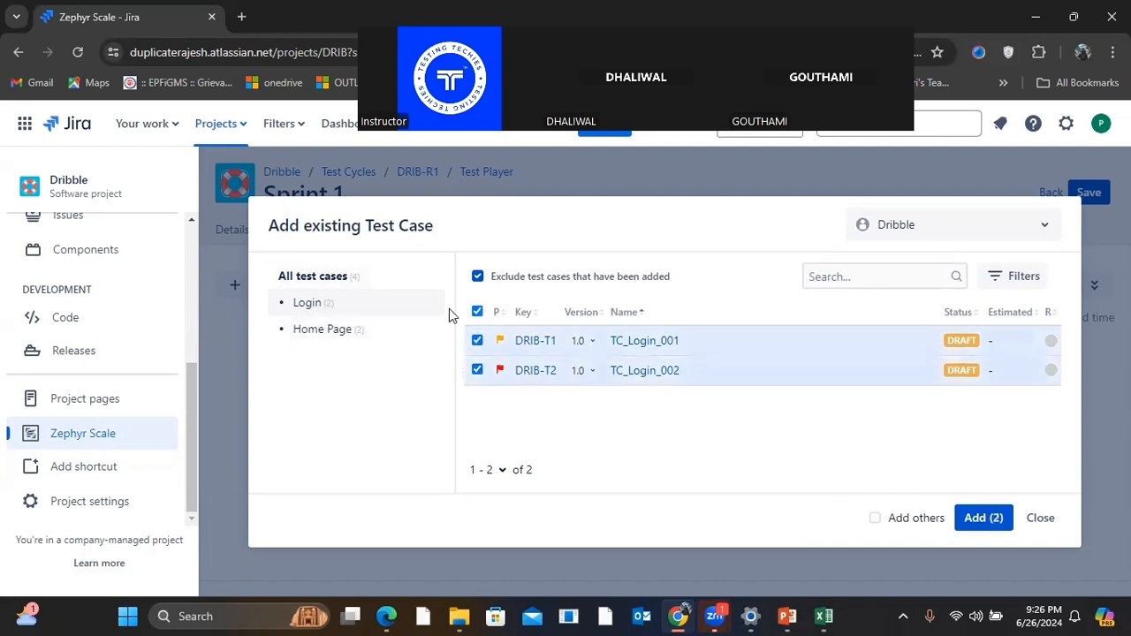
left_click(296, 341)
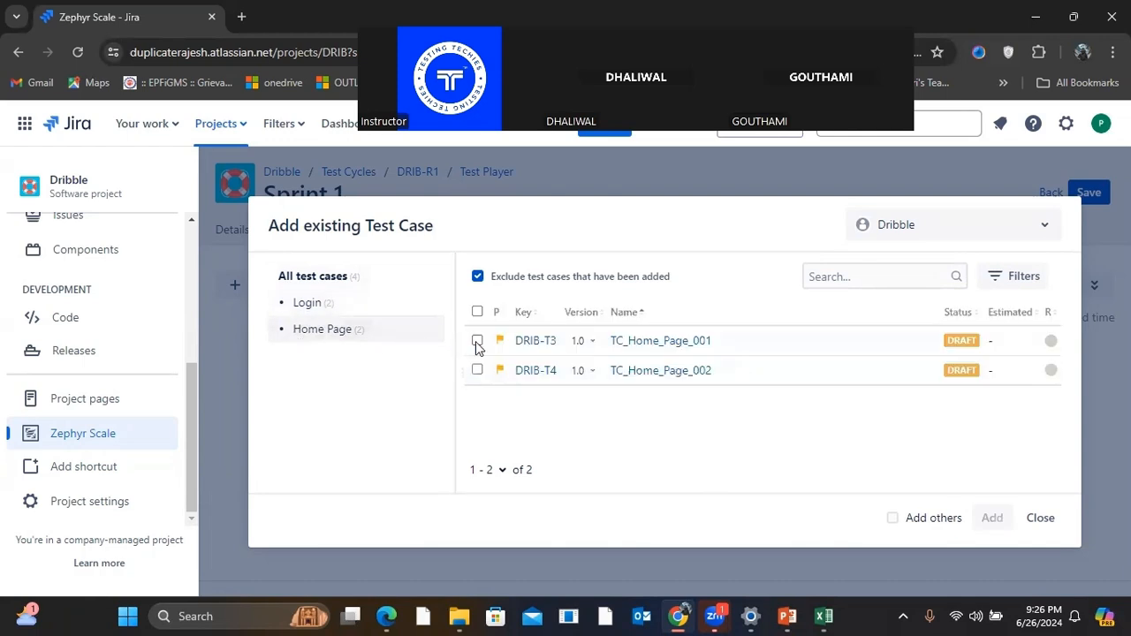
left_click(478, 341)
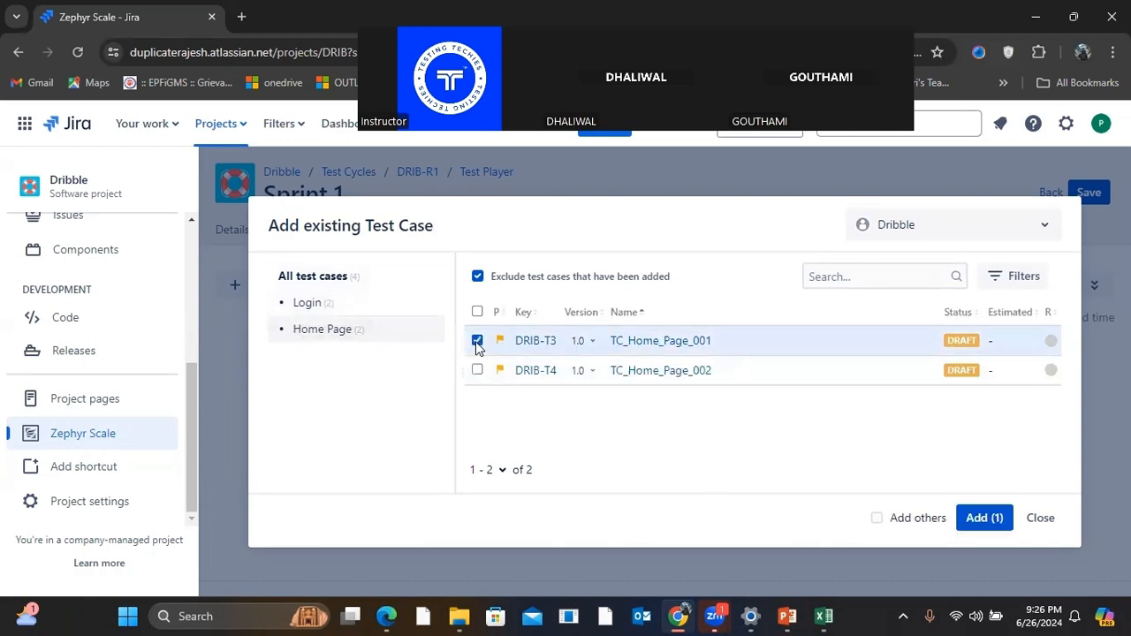
left_click(990, 520)
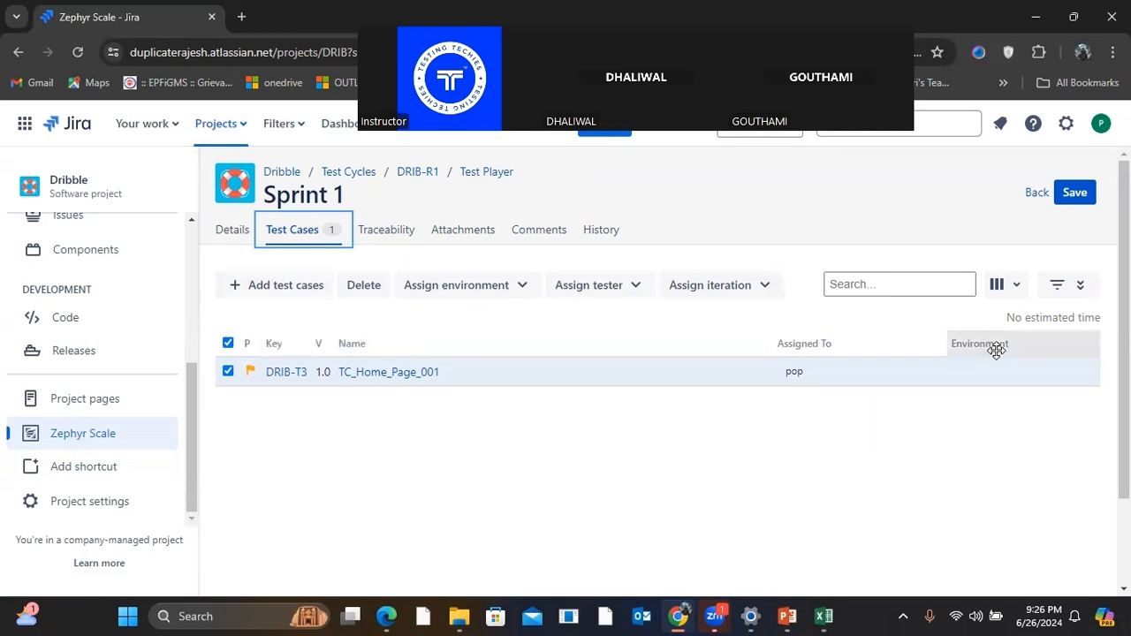
Step: Add the existing test cases TC_Login_001 and TC_Login_002 from the Login folder to the Sprint 1 test cycle
left_click(269, 285)
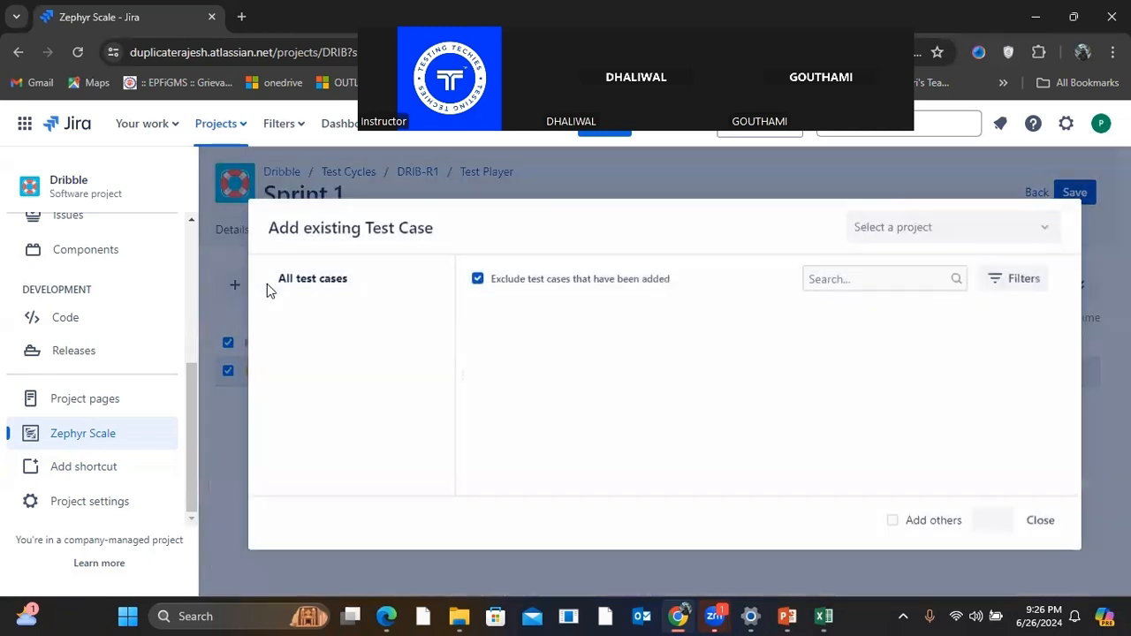
left_click(299, 303)
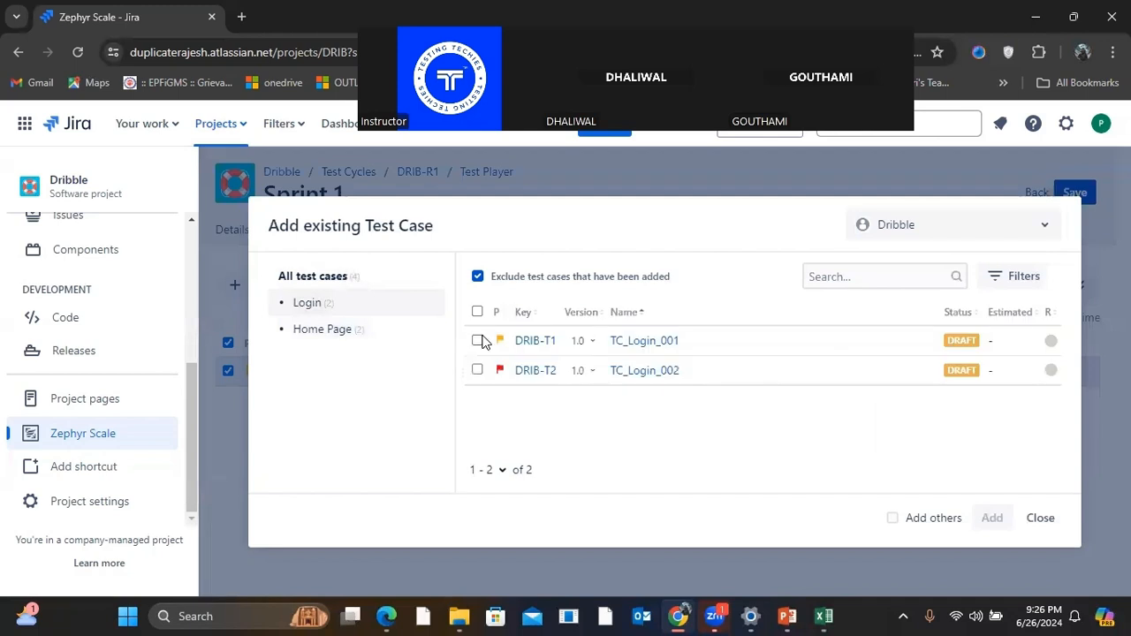
left_click(477, 340)
left_click(477, 370)
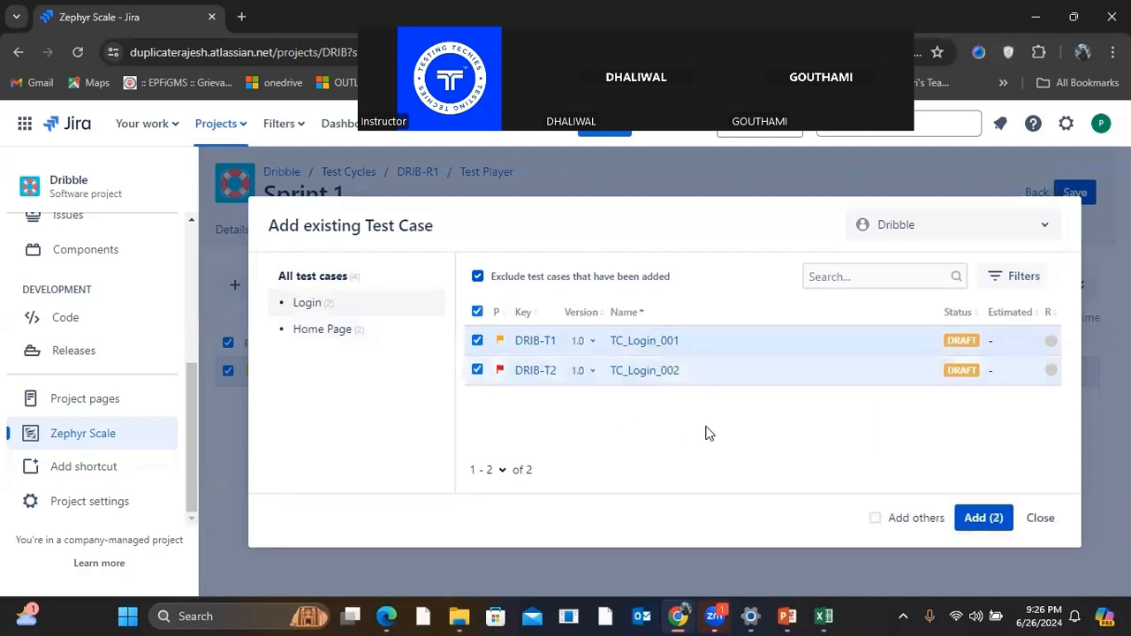
left_click(982, 524)
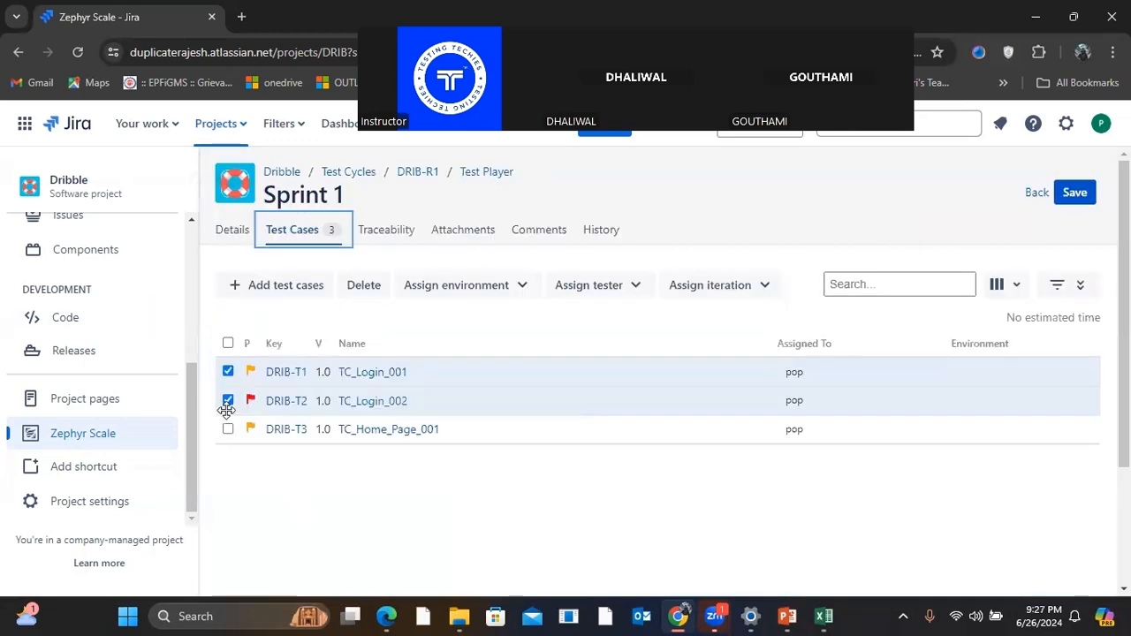
Step: Deselect the two login test cases and save the Sprint 1 test cycle
left_click(228, 400)
left_click(228, 372)
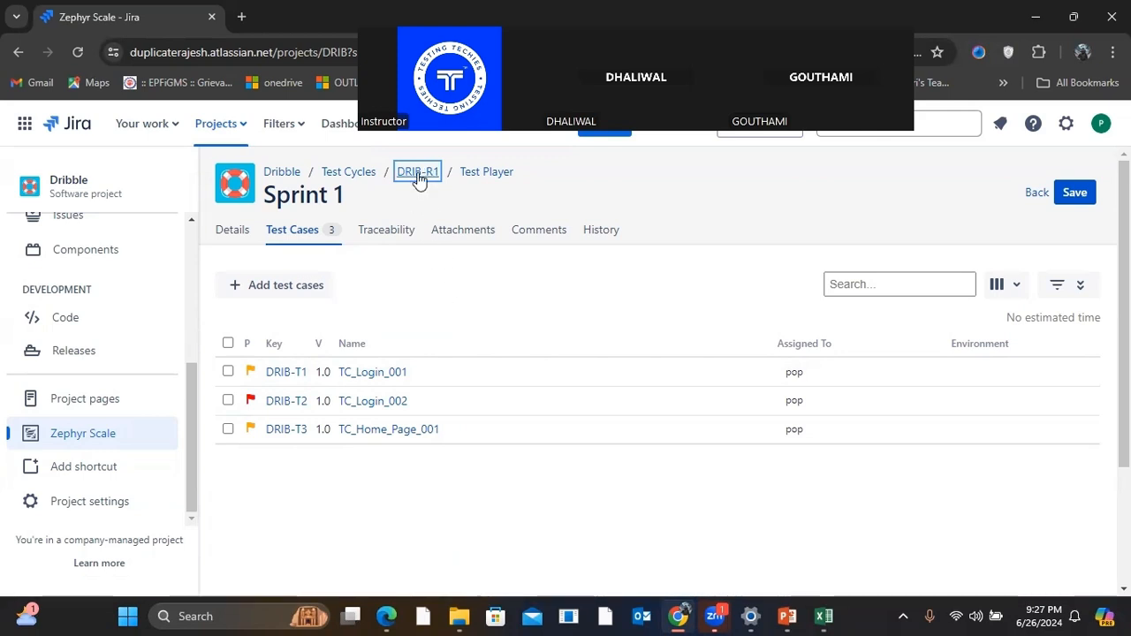
left_click(342, 176)
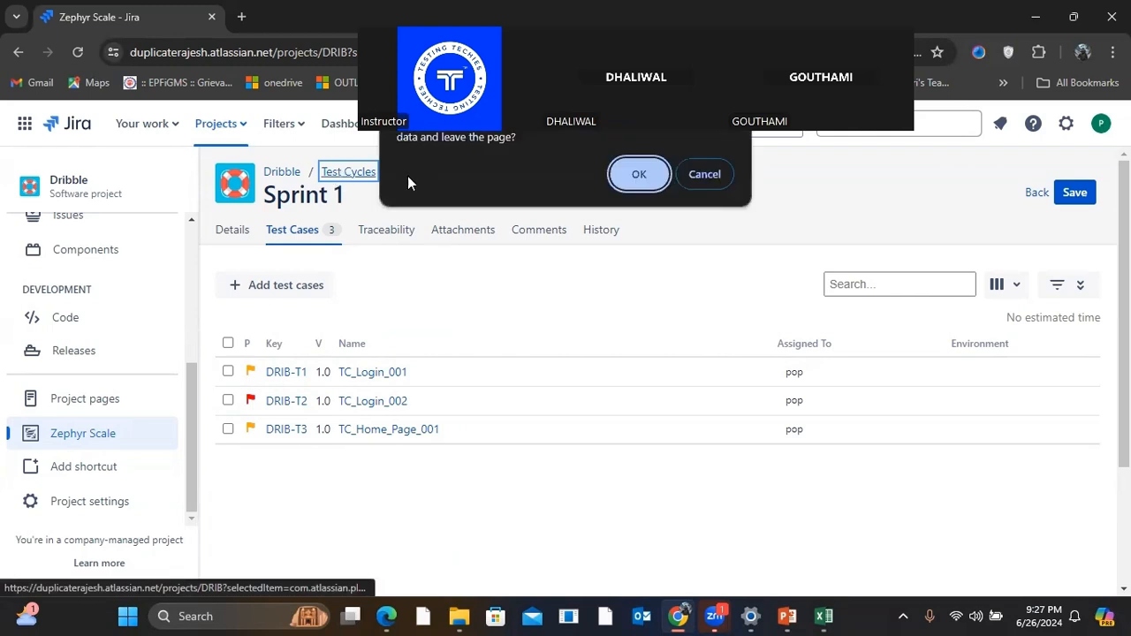
left_click(705, 174)
left_click(1080, 192)
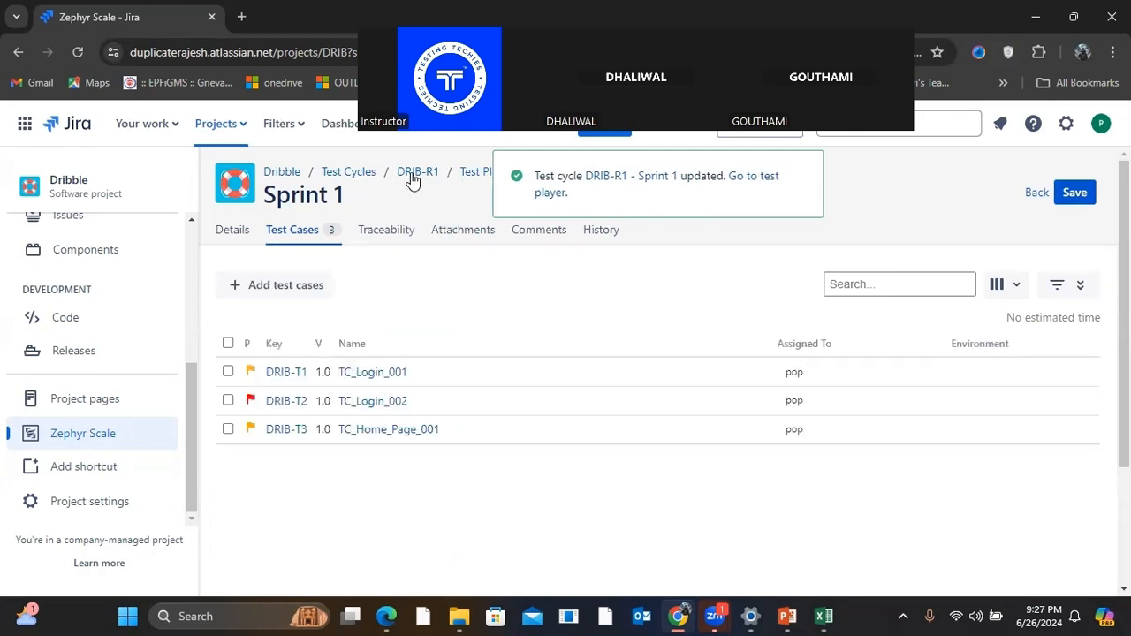
Step: Recheck Sprint 1's test cases and return to the list of test cycles in Zephyr Scale
left_click(334, 172)
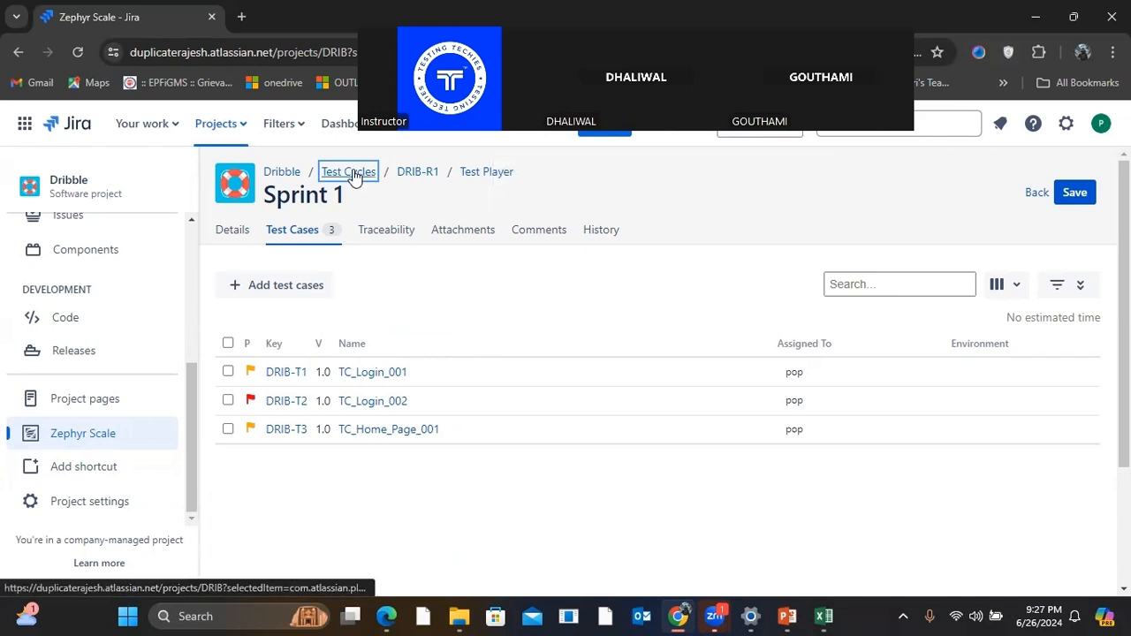
left_click(233, 232)
left_click(304, 235)
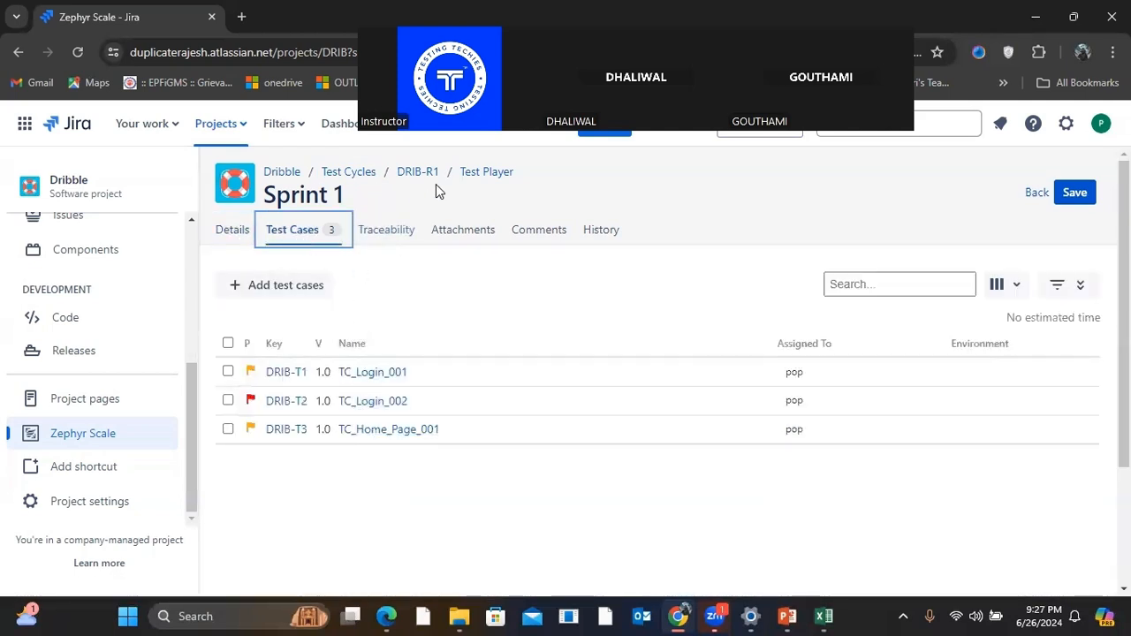
left_click(112, 446)
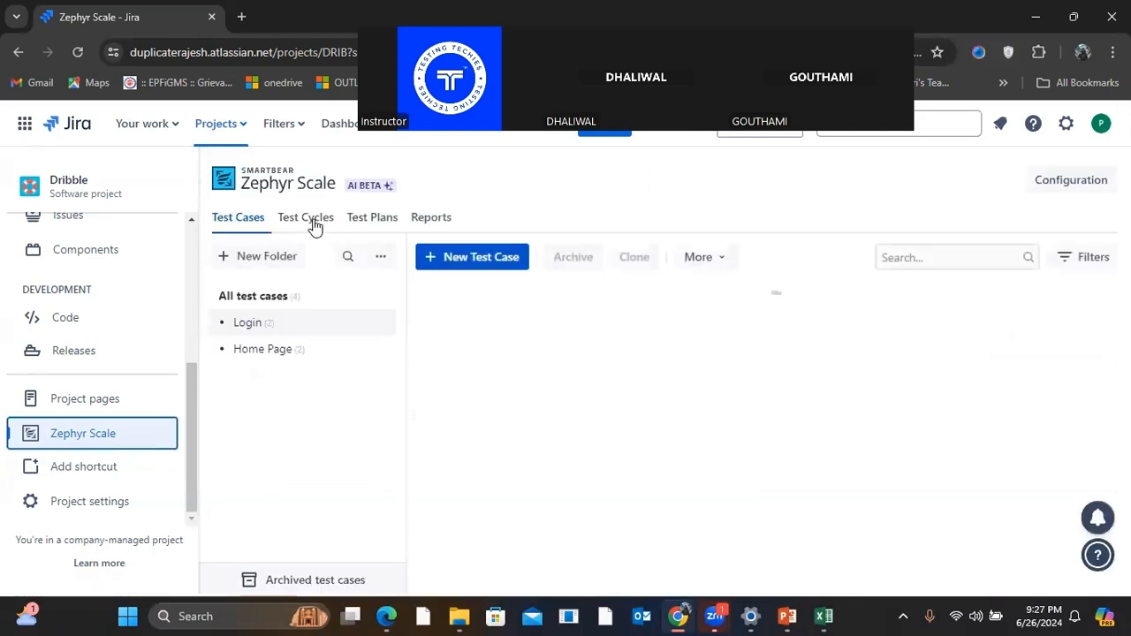
left_click(309, 220)
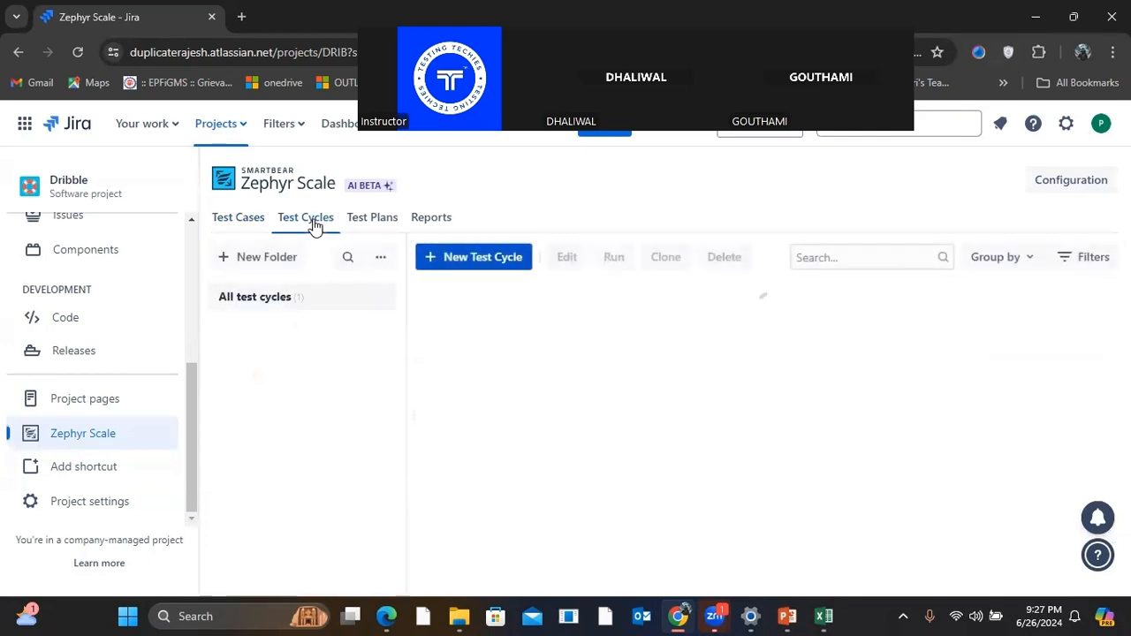
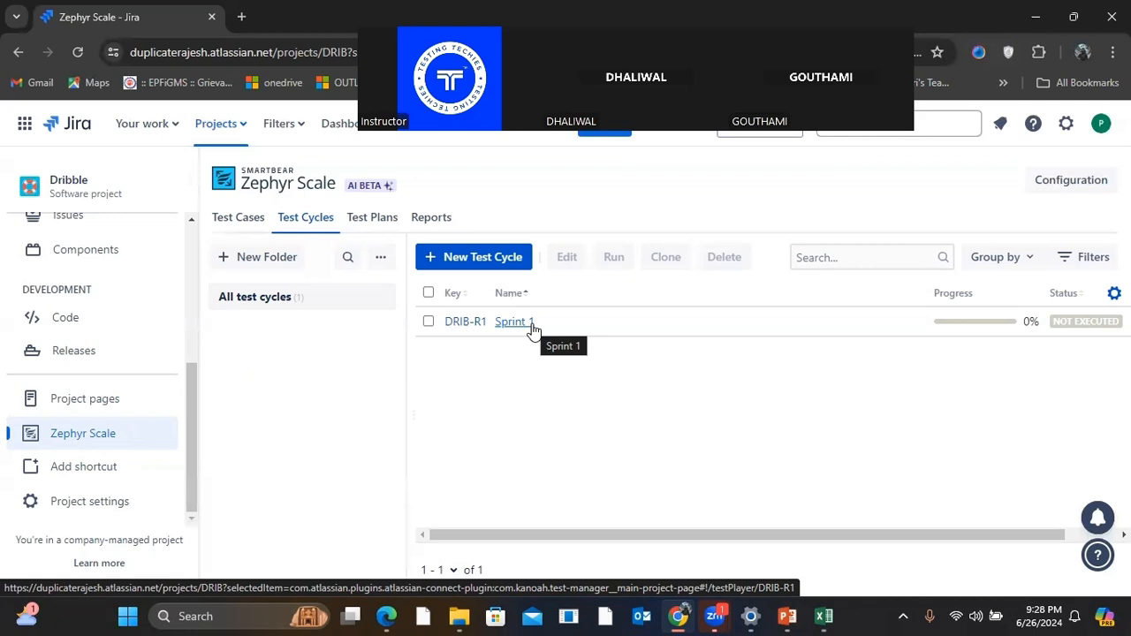
Step: Open test case TC_Login_001 and review its executions and test script, then return to the test case list
left_click(244, 223)
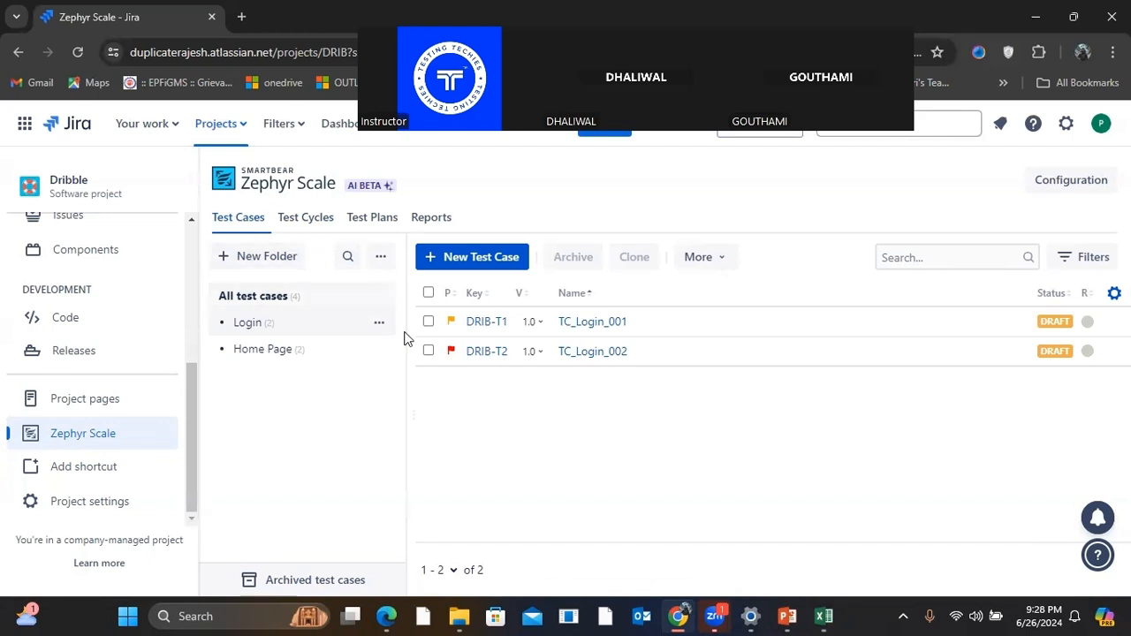
left_click(590, 322)
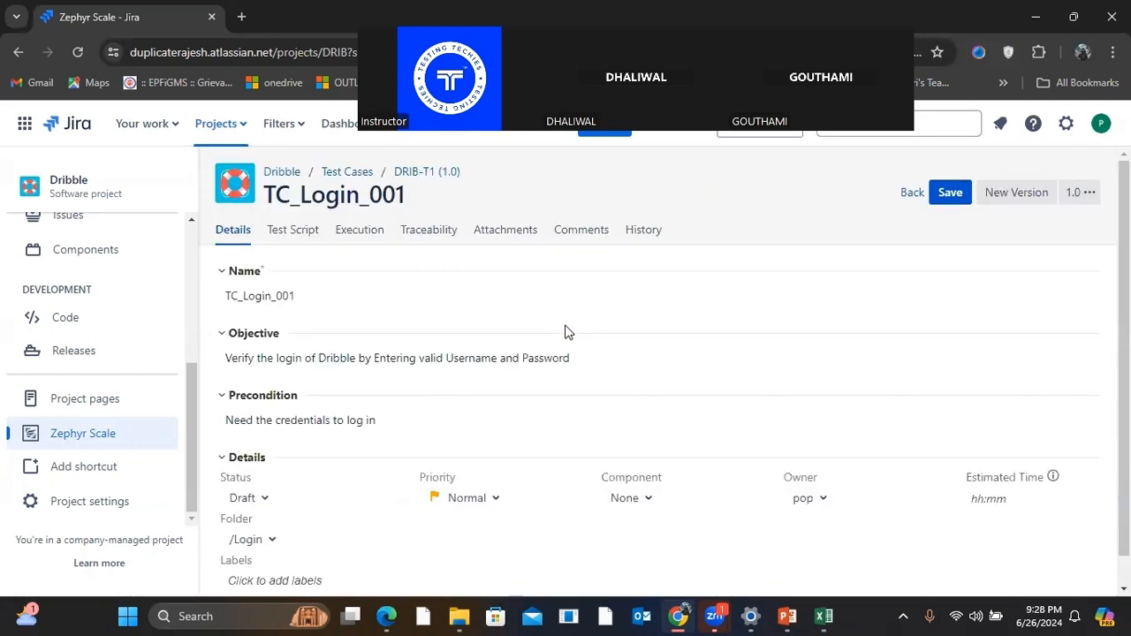
left_click(366, 241)
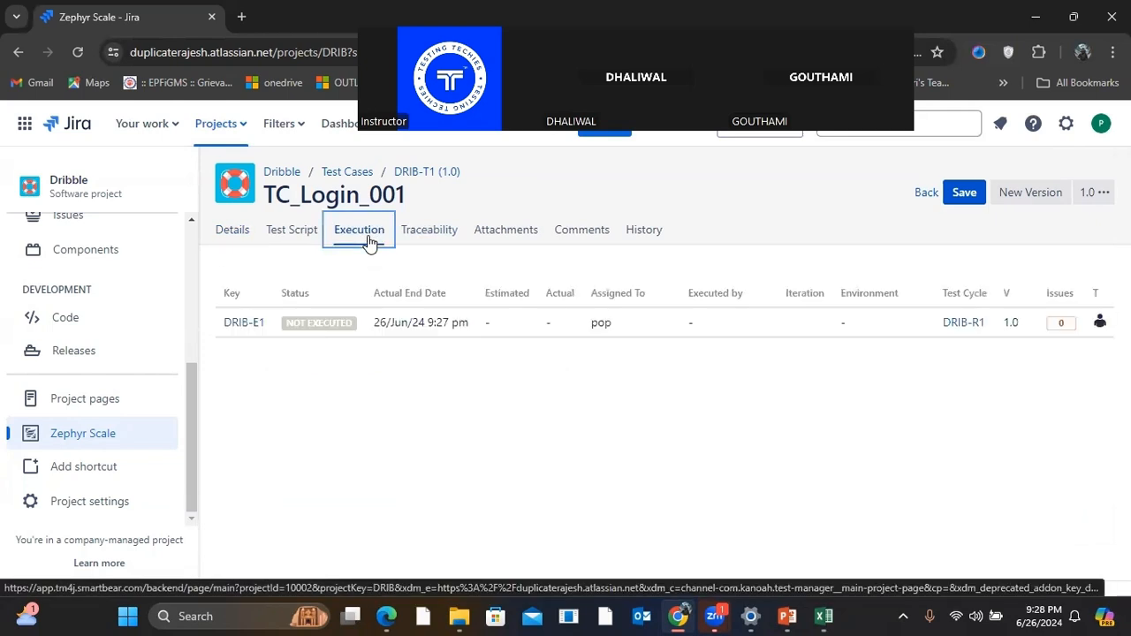
left_click(300, 235)
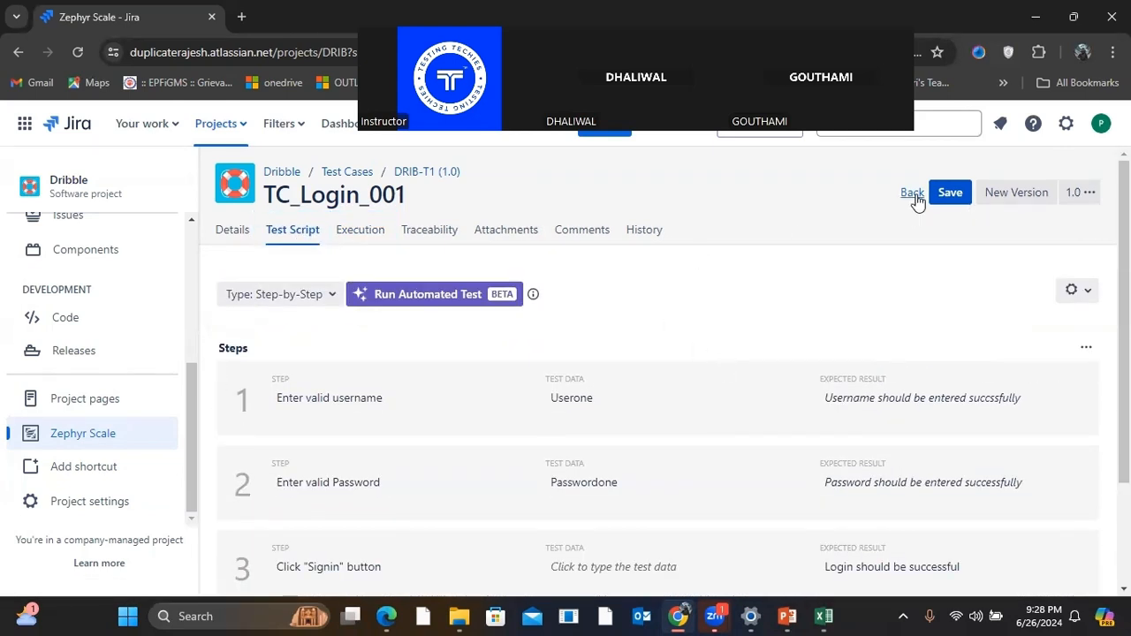
left_click(914, 195)
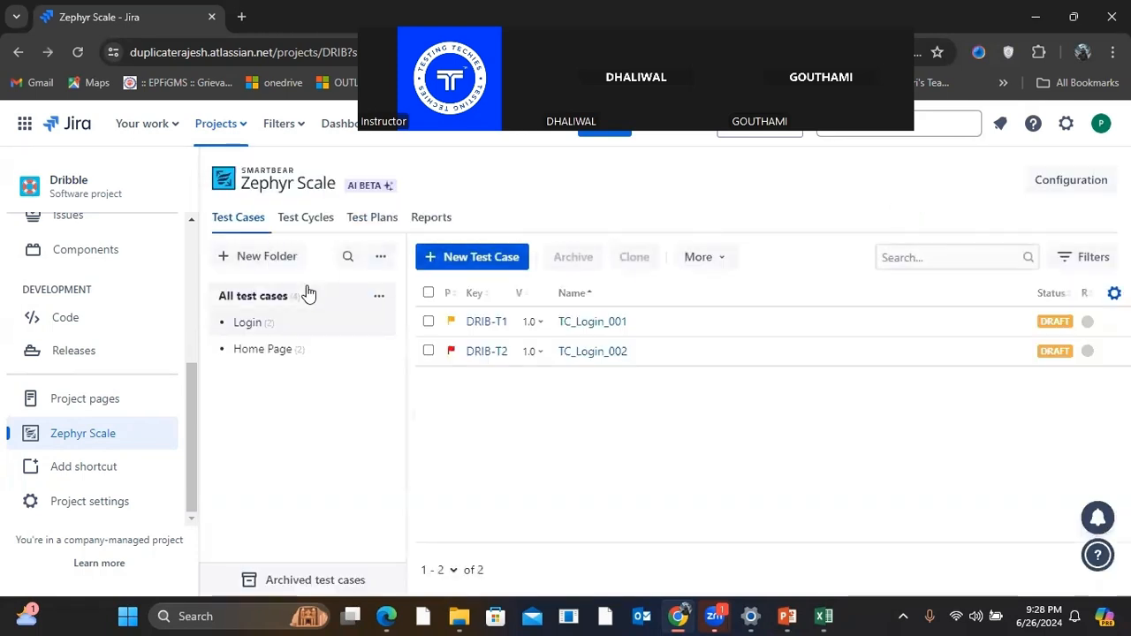
Step: Open Sprint 1 in the test player and review the execution details and test script of TC_Login_001
left_click(312, 218)
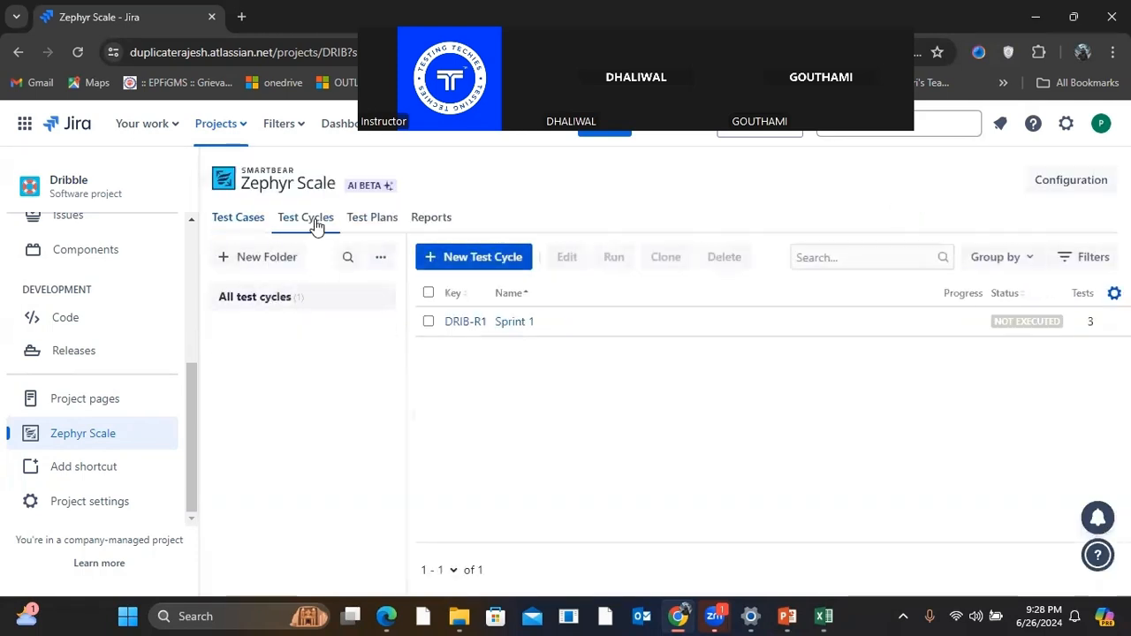
left_click(514, 323)
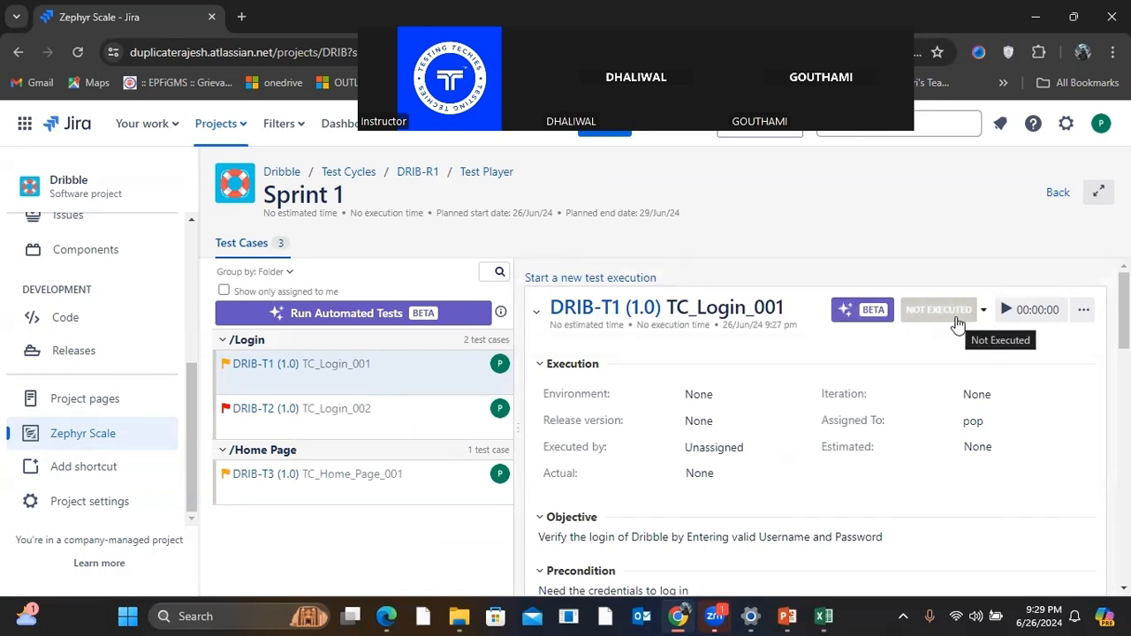
scroll(958, 325, "down", 10)
scroll(958, 325, "up", 4)
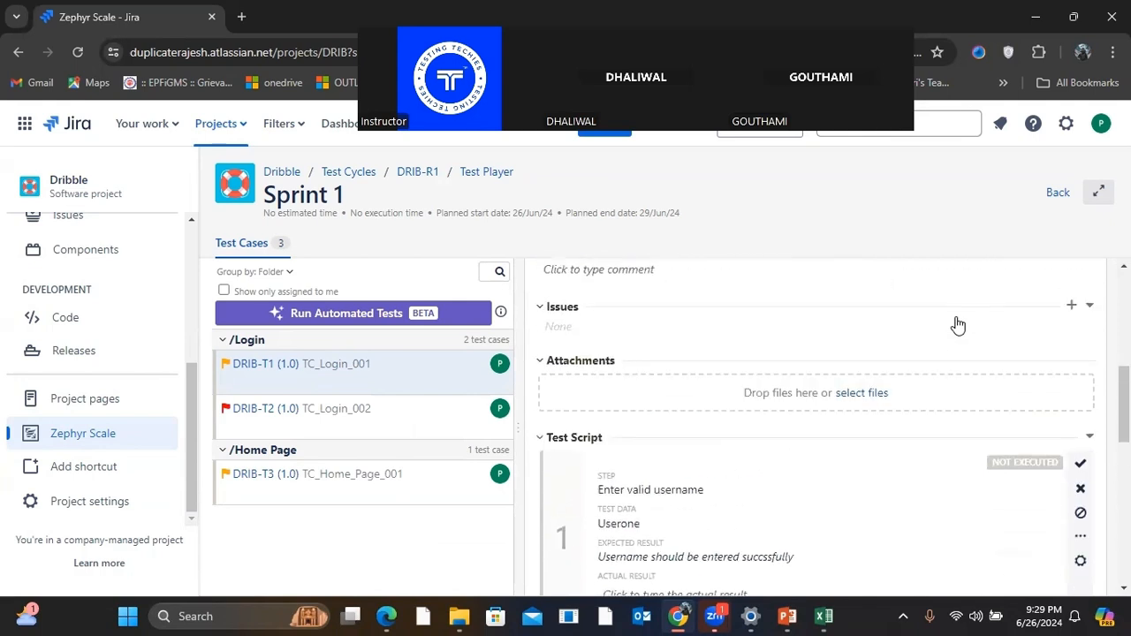
scroll(958, 325, "up", 6)
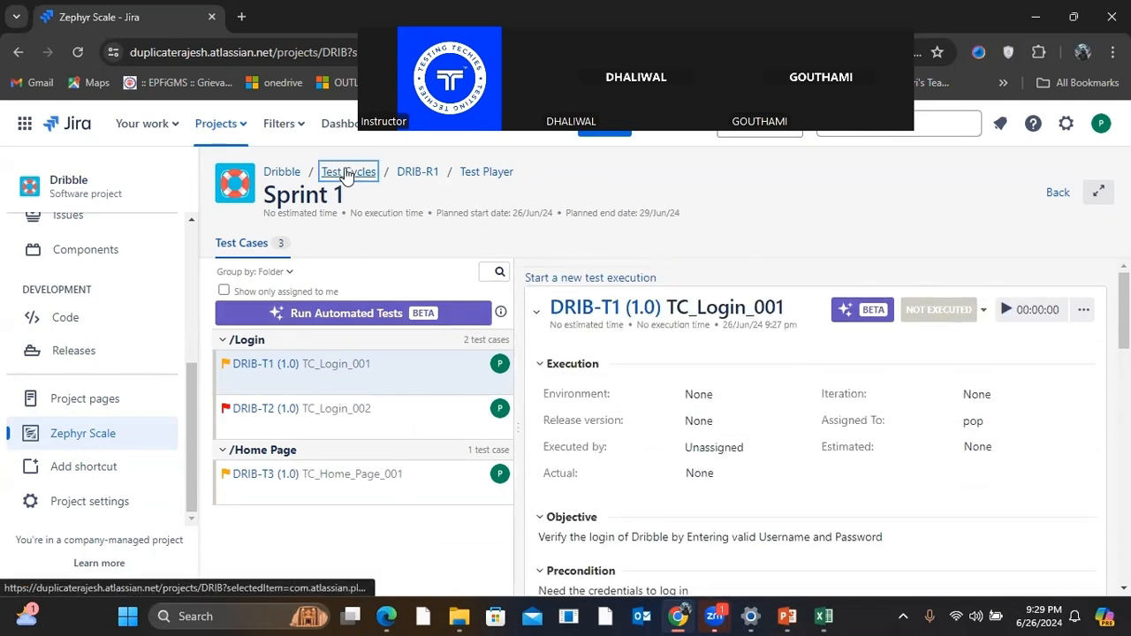
Step: Reopen Sprint 1 from the test cycle list and check the execution status options for TC_Login_001
left_click(346, 176)
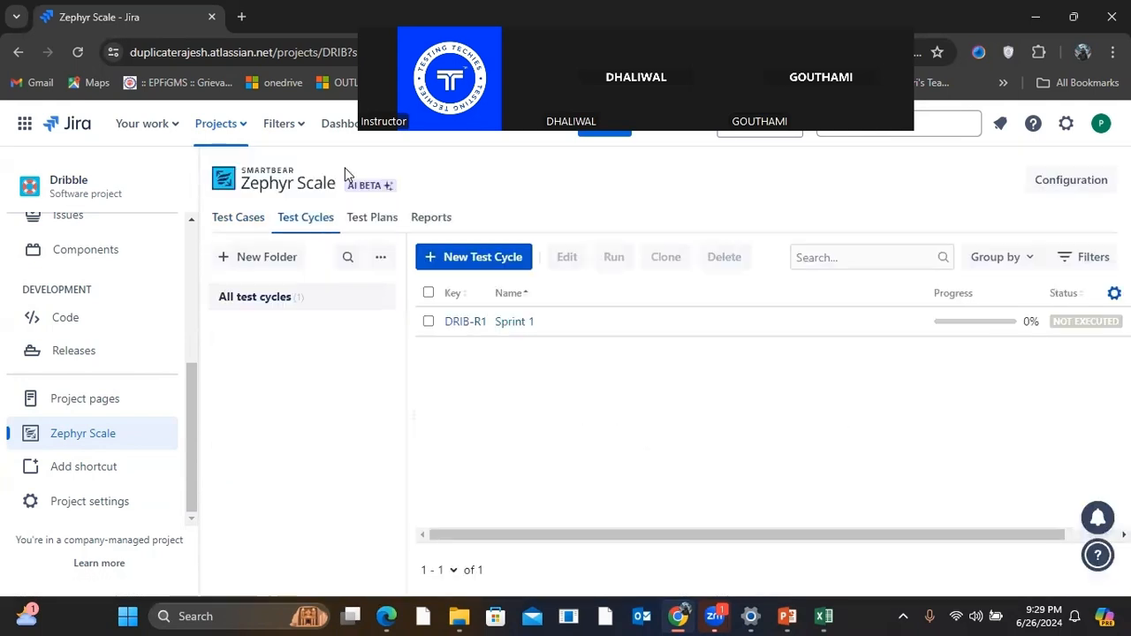
left_click(511, 324)
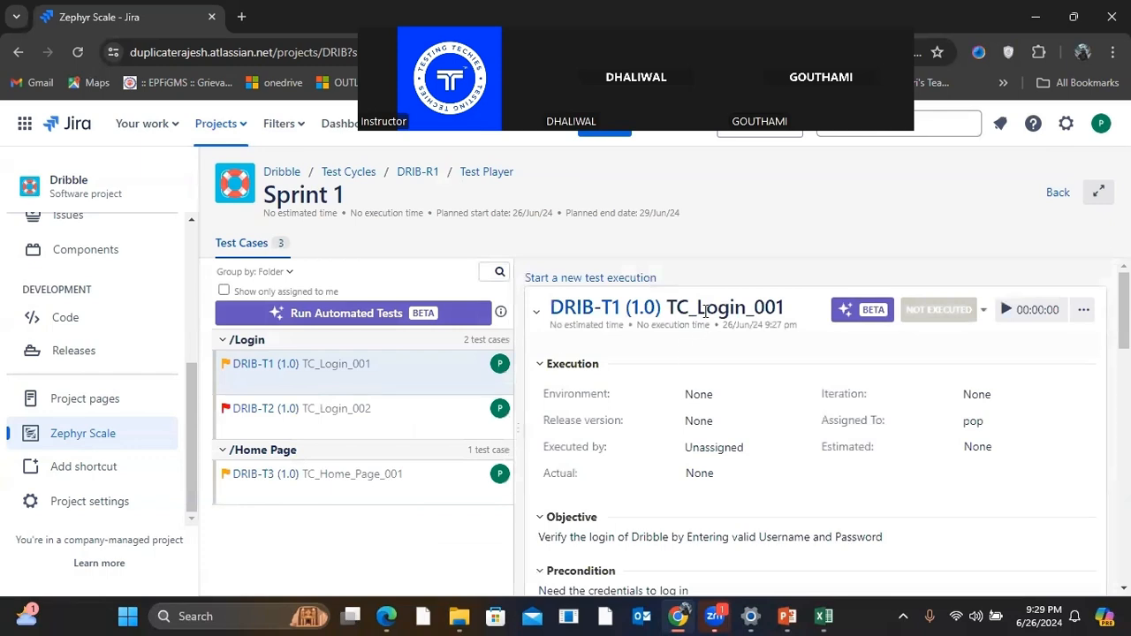
left_click(981, 313)
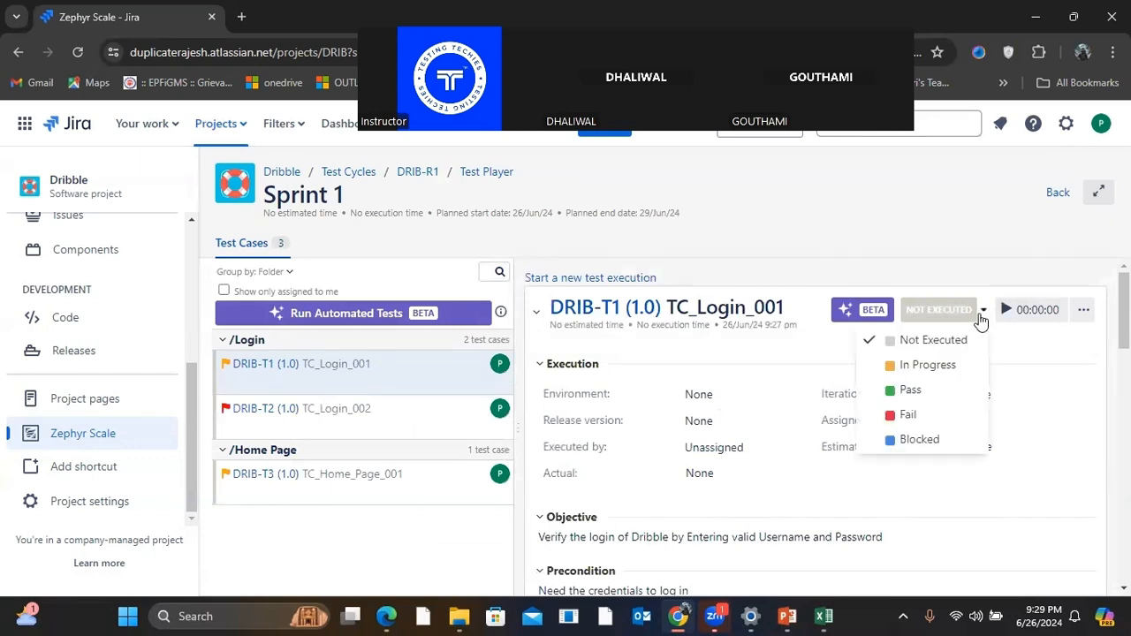
left_click(982, 314)
Step: Mark test script steps 1 and 2 of TC_Login_001 as Pass
scroll(960, 446, "down", 10)
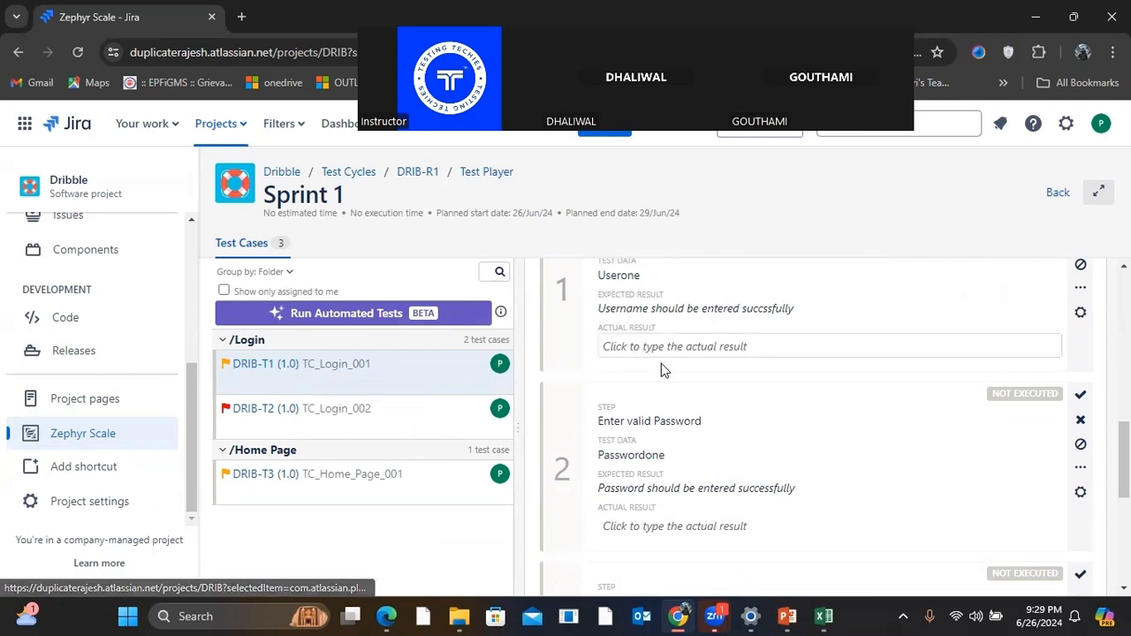
scroll(662, 363, "up", 1)
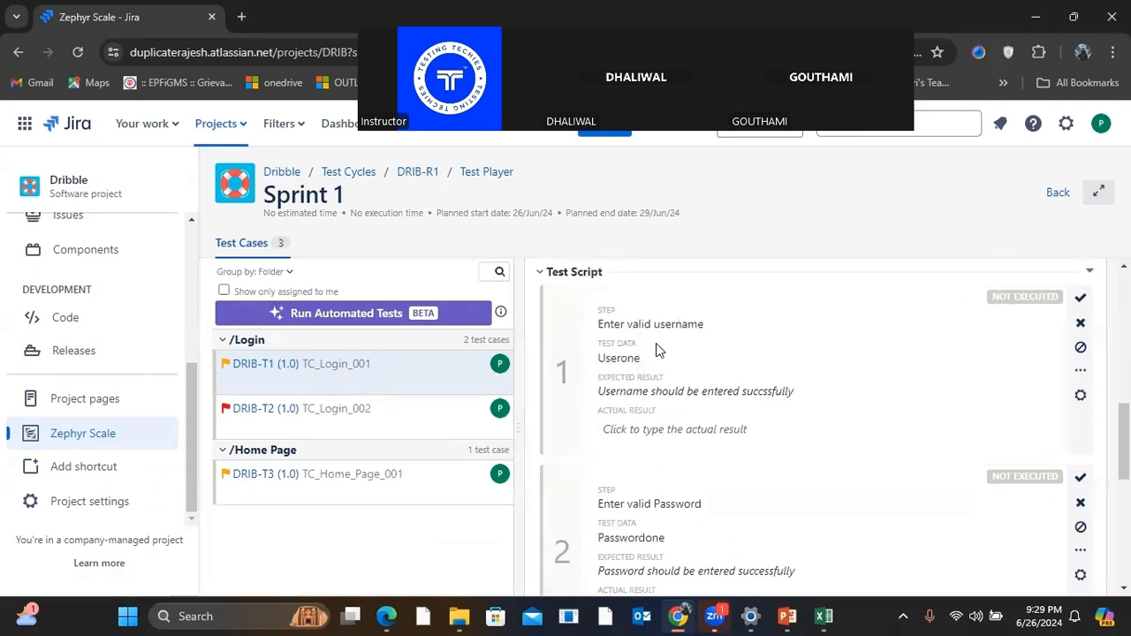
left_click(1080, 302)
scroll(990, 433, "down", 2)
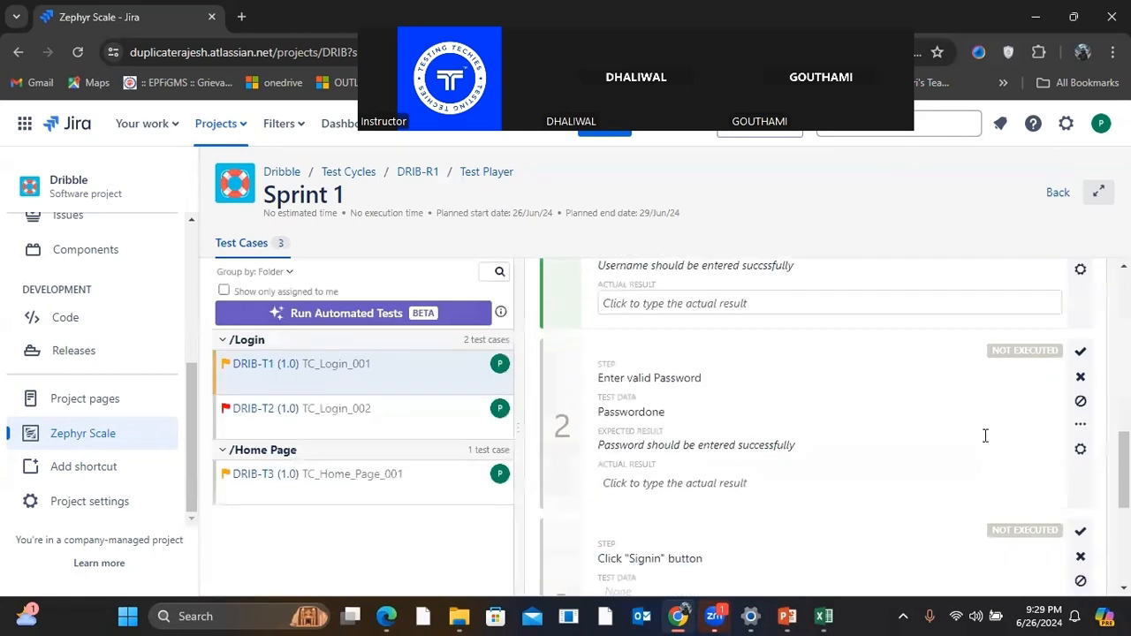
left_click(1080, 311)
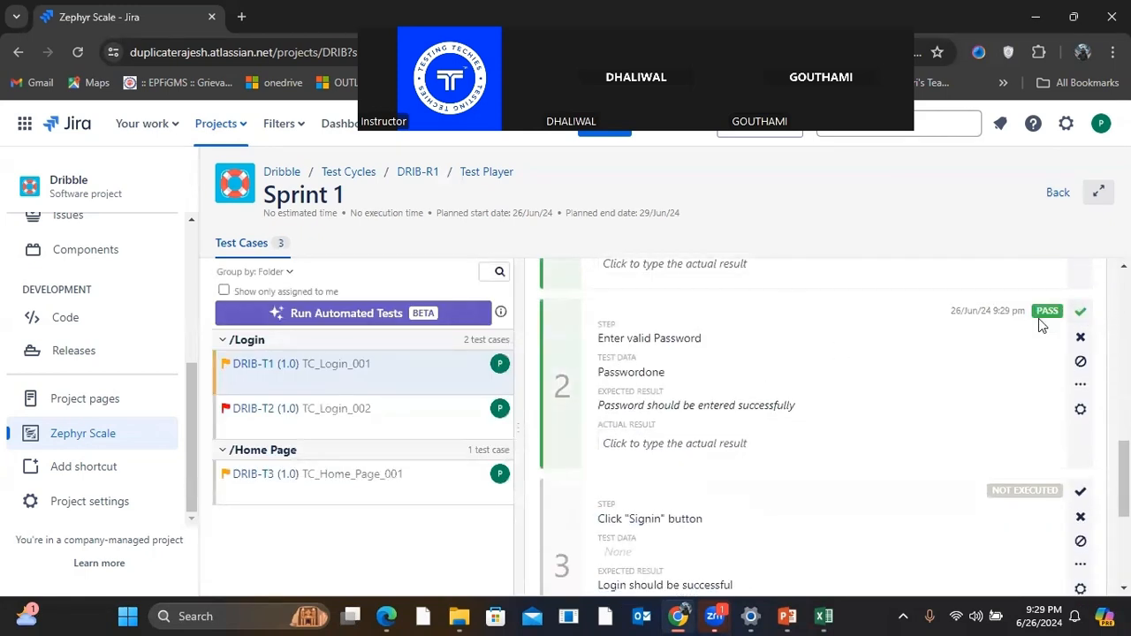
Step: Copy step 1's expected result into its actual result and correct the misspelled word to "successfully"
scroll(954, 442, "down", 2)
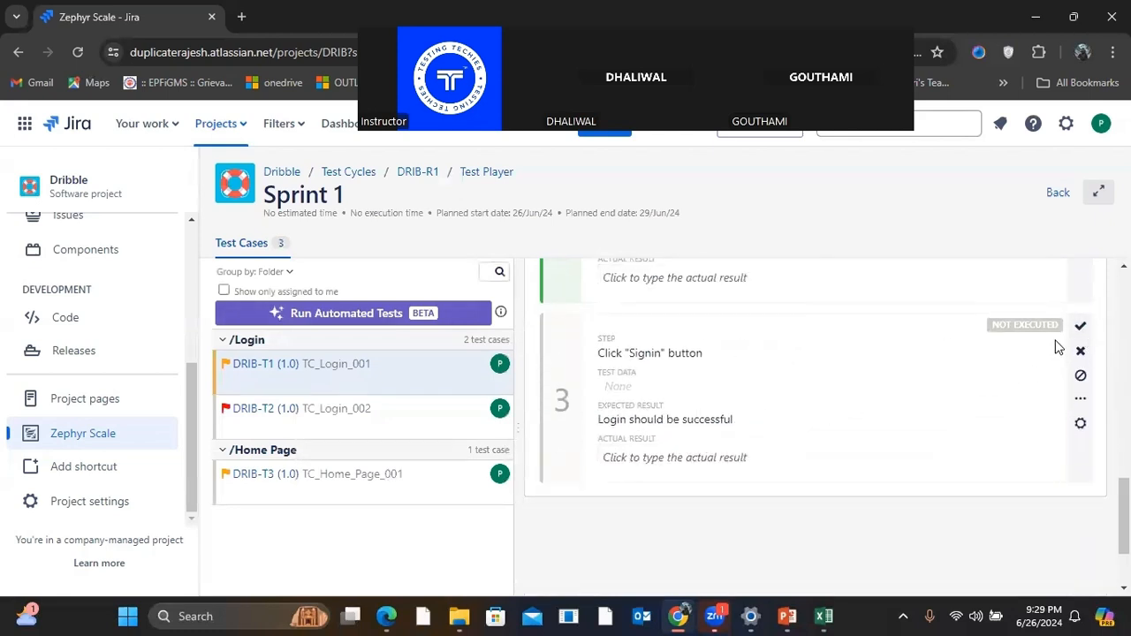
scroll(760, 433, "up", 1)
scroll(642, 376, "up", 3)
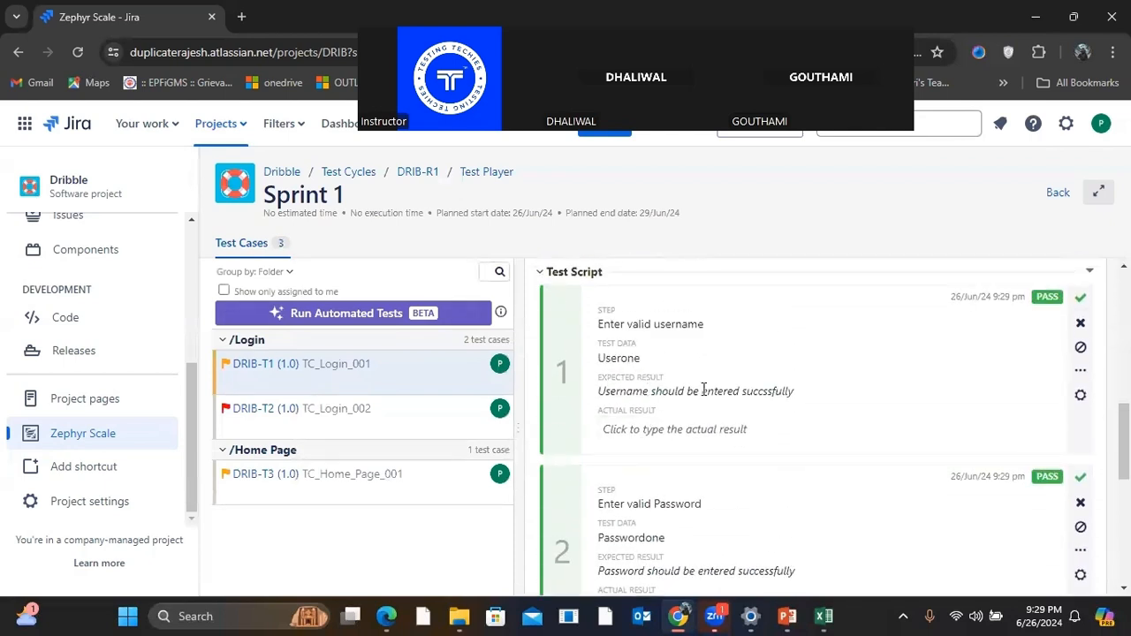
left_click(640, 428)
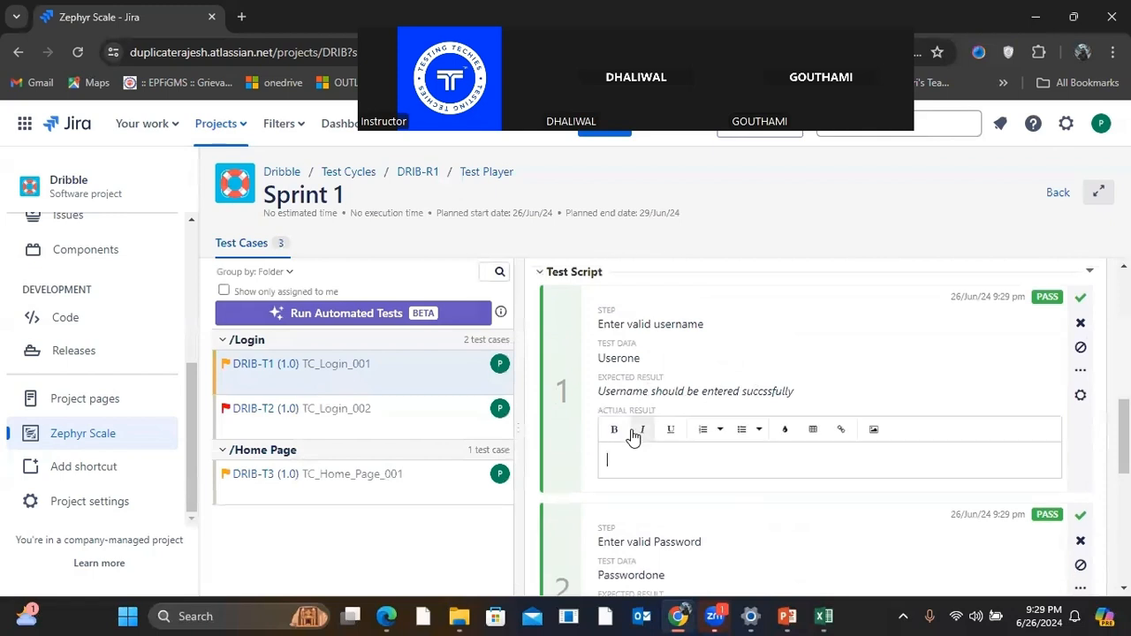
left_click_drag(797, 392, 600, 395)
key("ctrl+c")
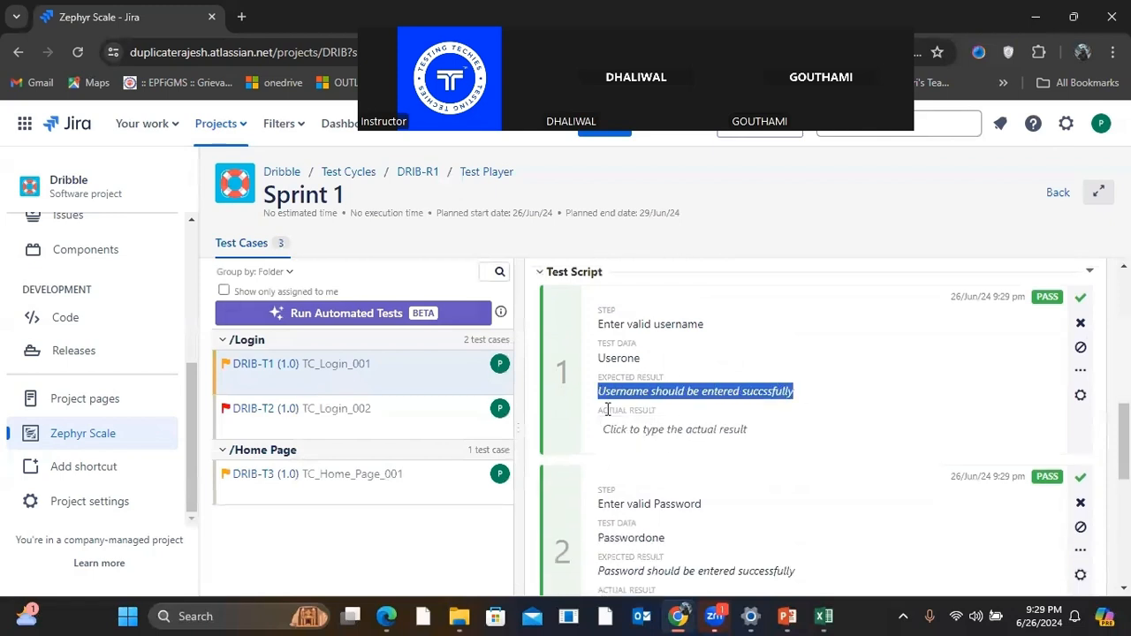
left_click(619, 434)
key("ctrl+v")
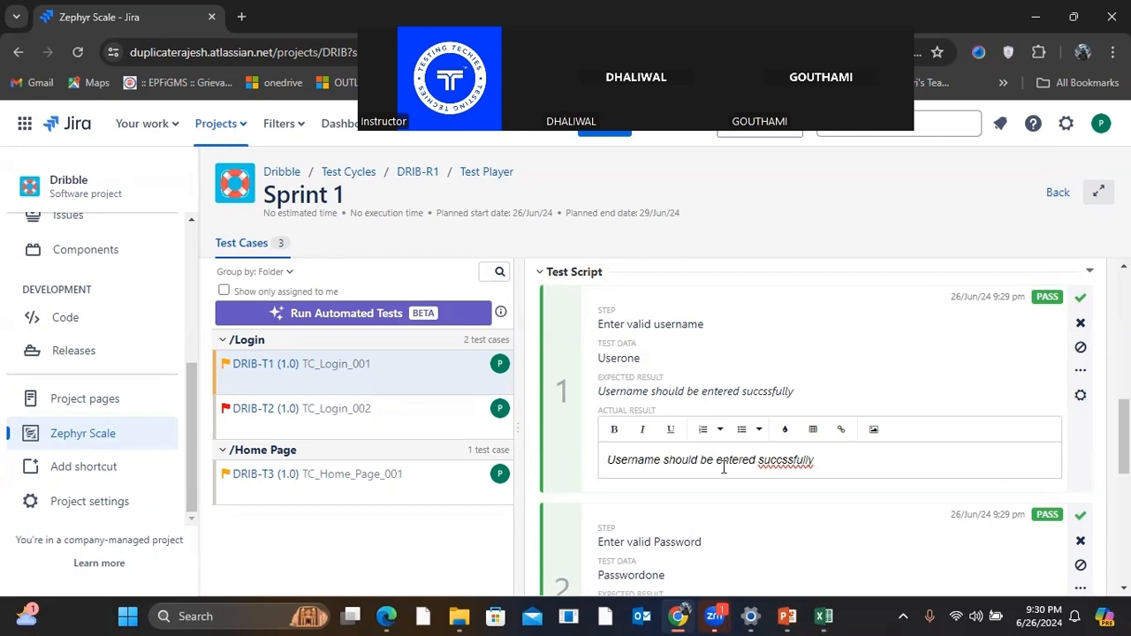
right_click(770, 465)
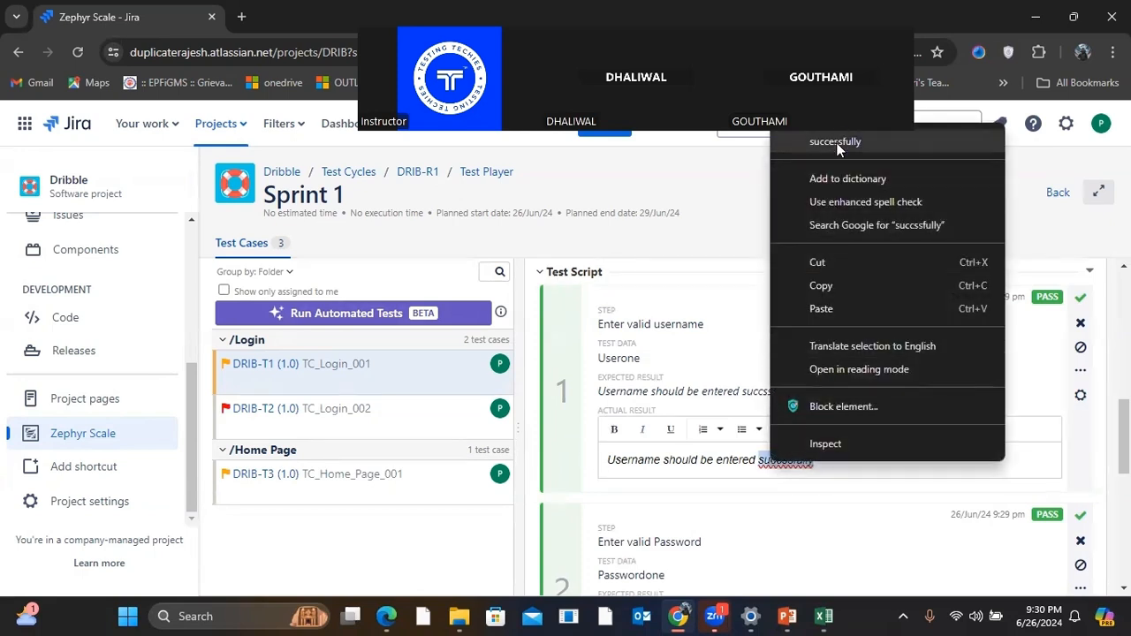
Step: Edit the actual result of step 1 in DRIB-T1 to read "Username entered successfully"
left_click(836, 142)
left_click_drag(663, 459, 713, 456)
key("BackSpace")
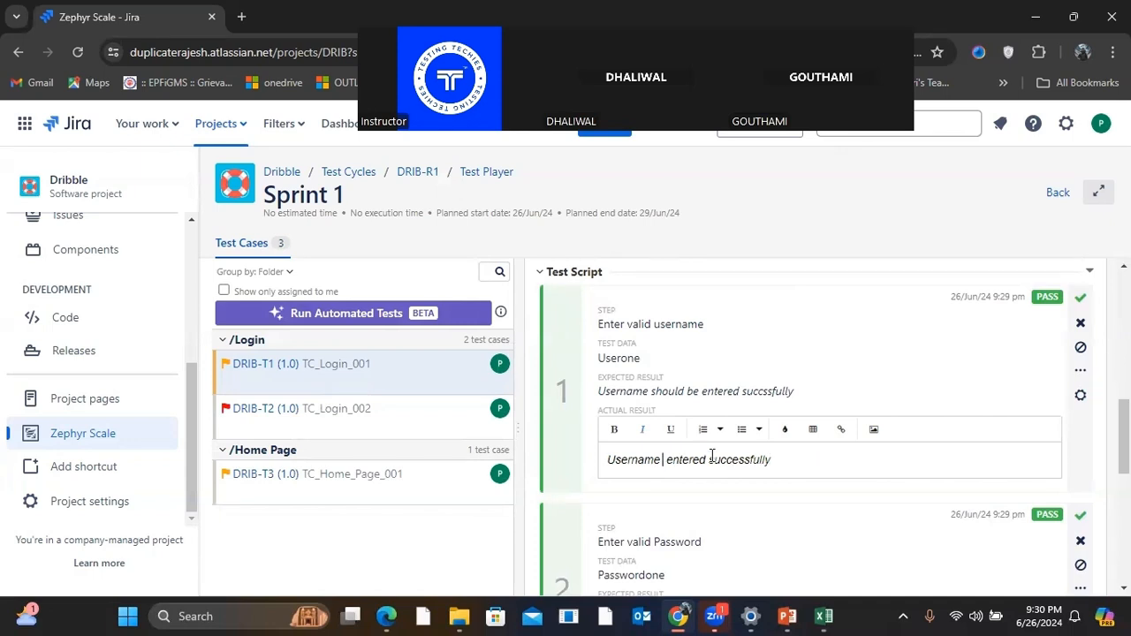
left_click(966, 400)
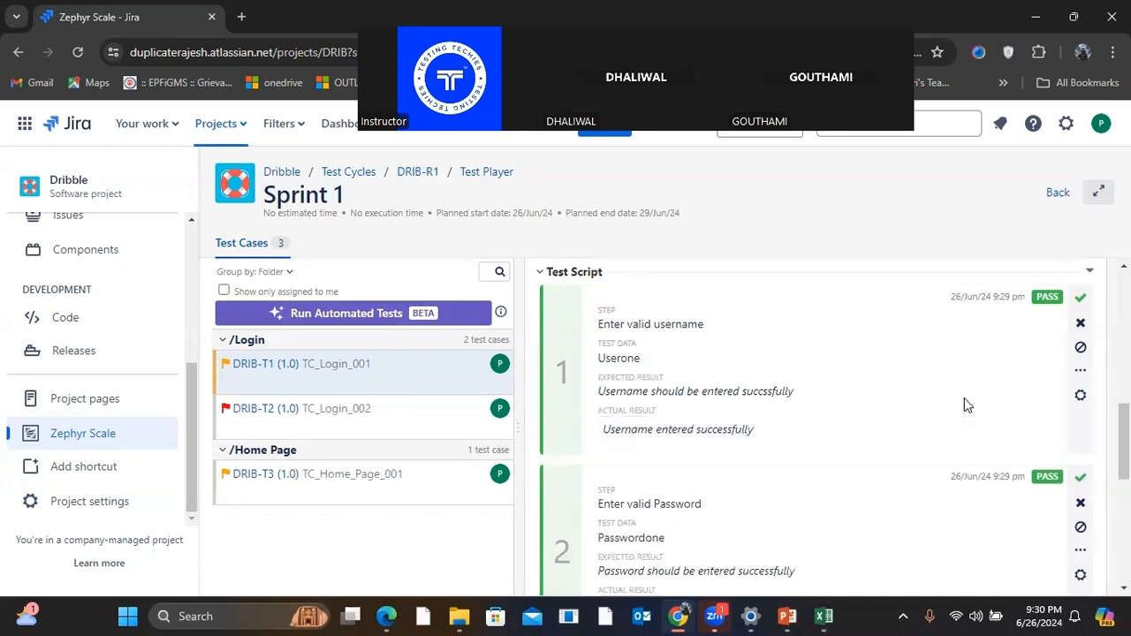
Step: Copy step 2's expected result into its actual result and shorten it to "Password entered successfully"
scroll(966, 405, "down", 1)
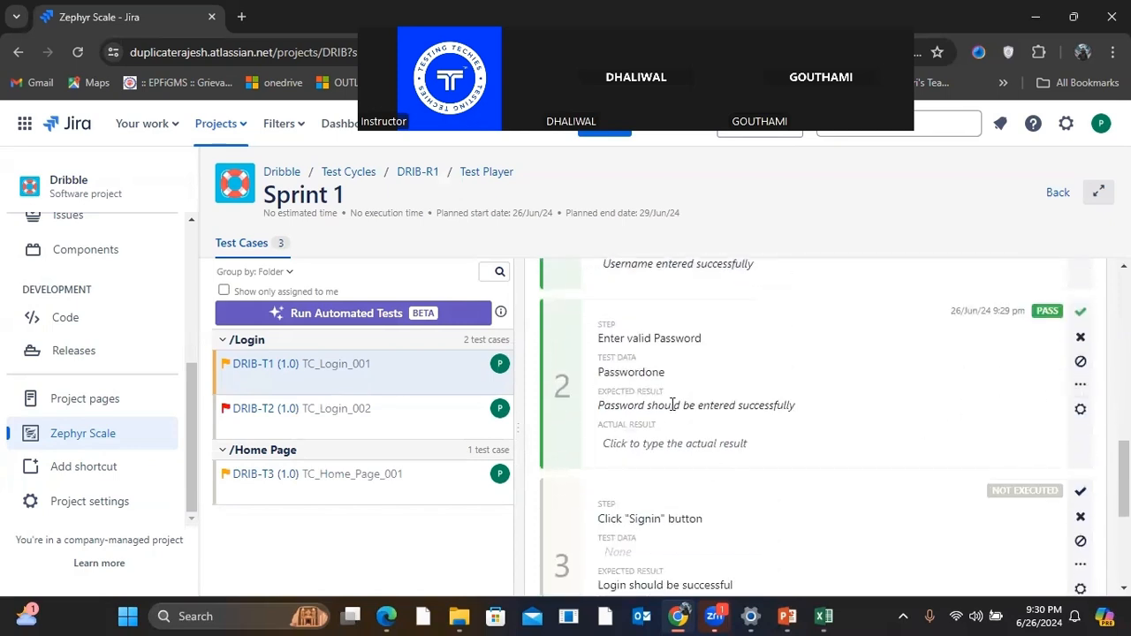
double_click(792, 405)
left_click_drag(694, 406, 599, 416)
key("ctrl+c")
left_click(621, 442)
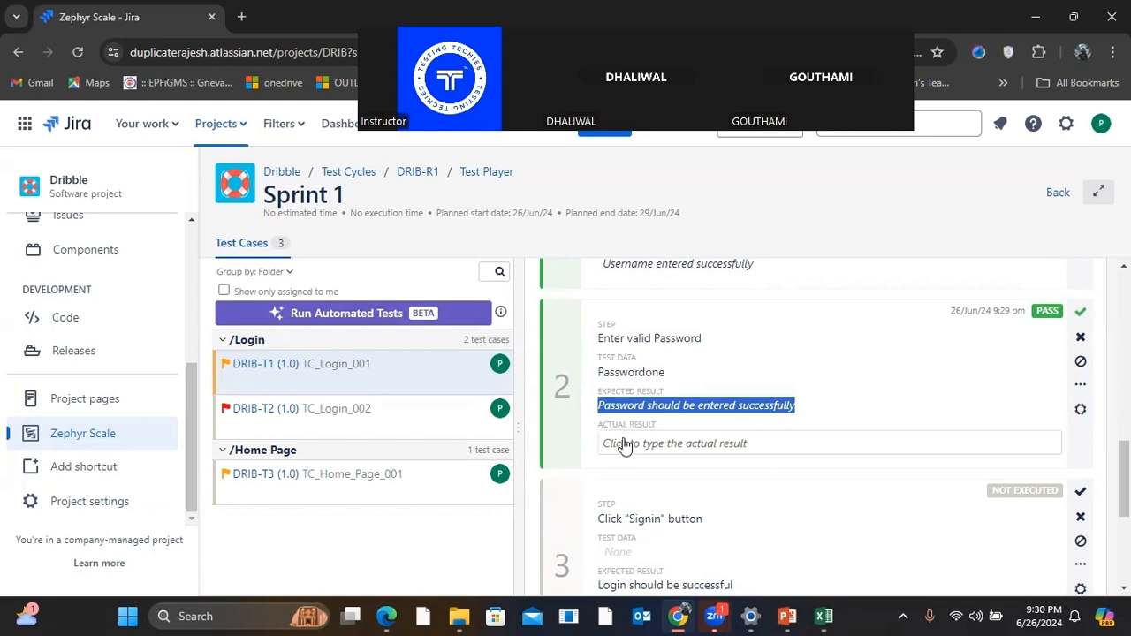
key("ctrl+v")
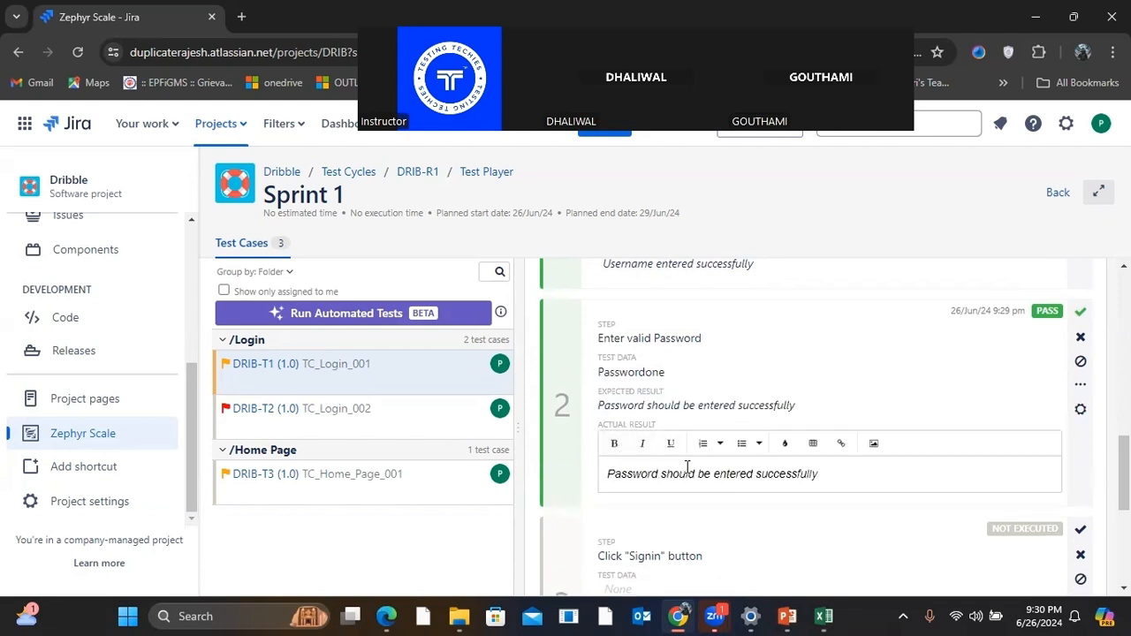
left_click_drag(664, 474, 713, 473)
key("BackSpace")
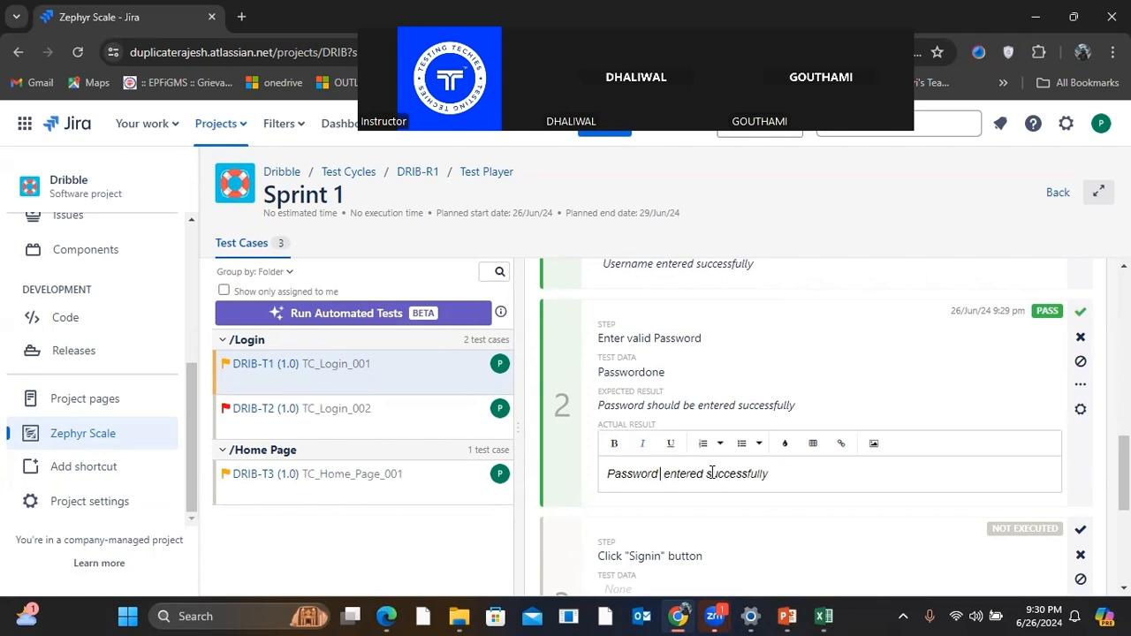
left_click(704, 519)
Step: Record "Login was successful" as the actual result of the "Signin" step, based on its expected result, and mark the step as passed
scroll(705, 519, "down", 2)
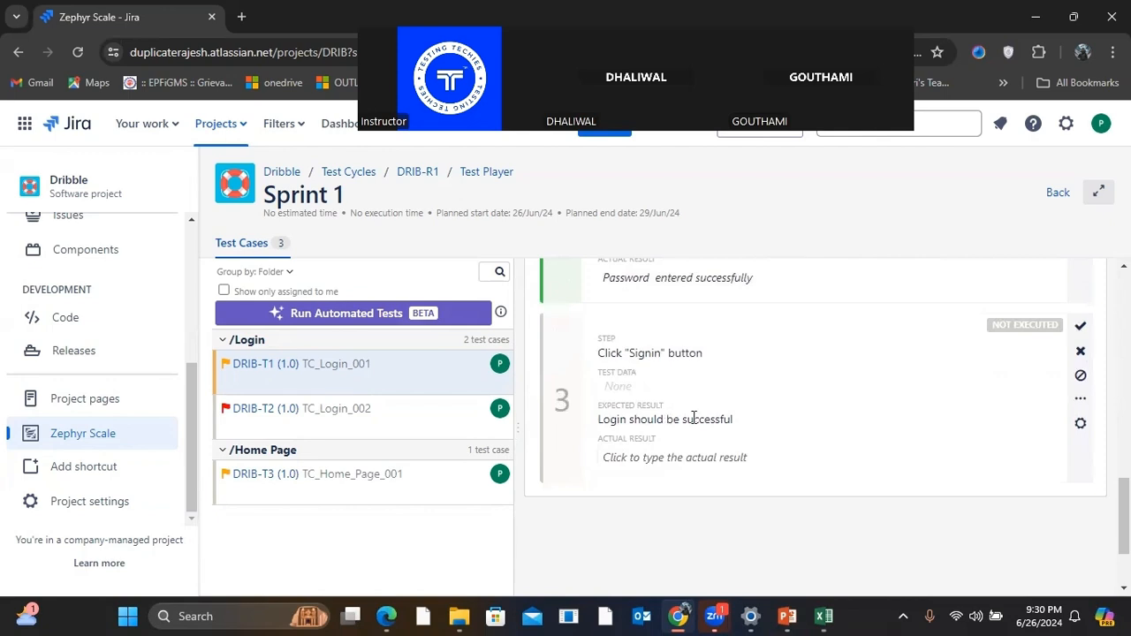
left_click_drag(740, 425, 594, 424)
key("ctrl+c")
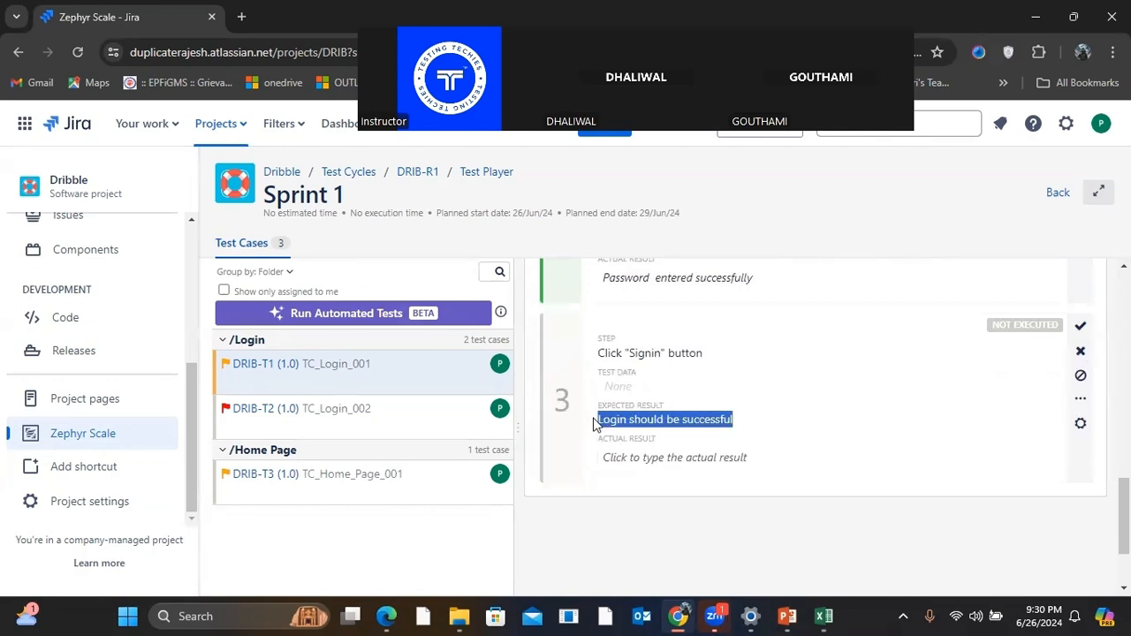
left_click(624, 458)
key("ctrl+v")
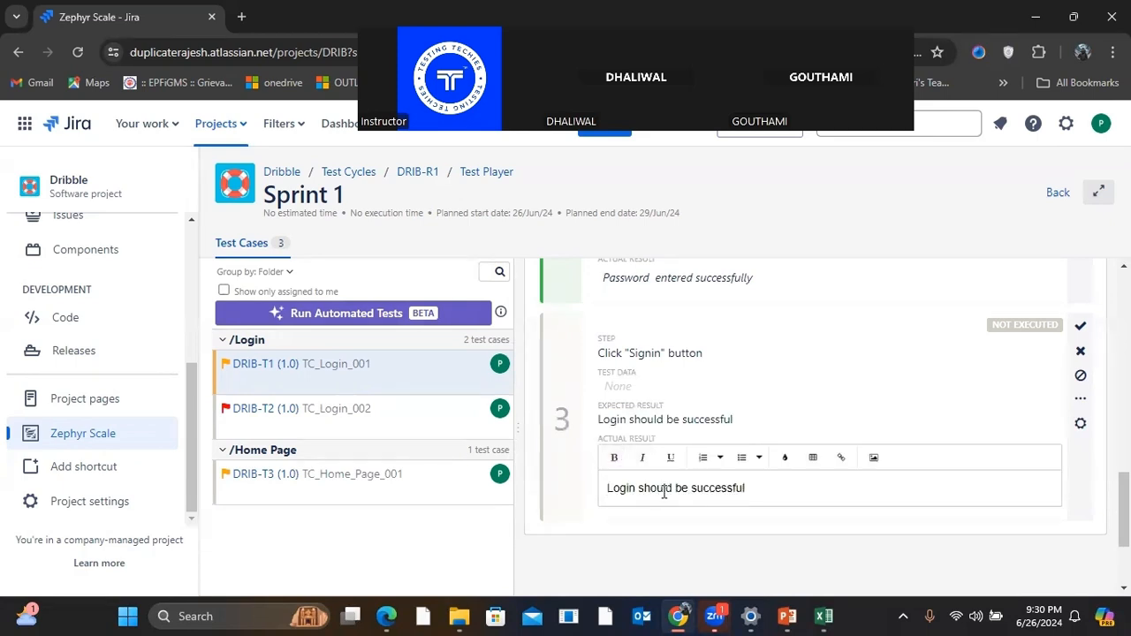
left_click_drag(687, 488, 640, 488)
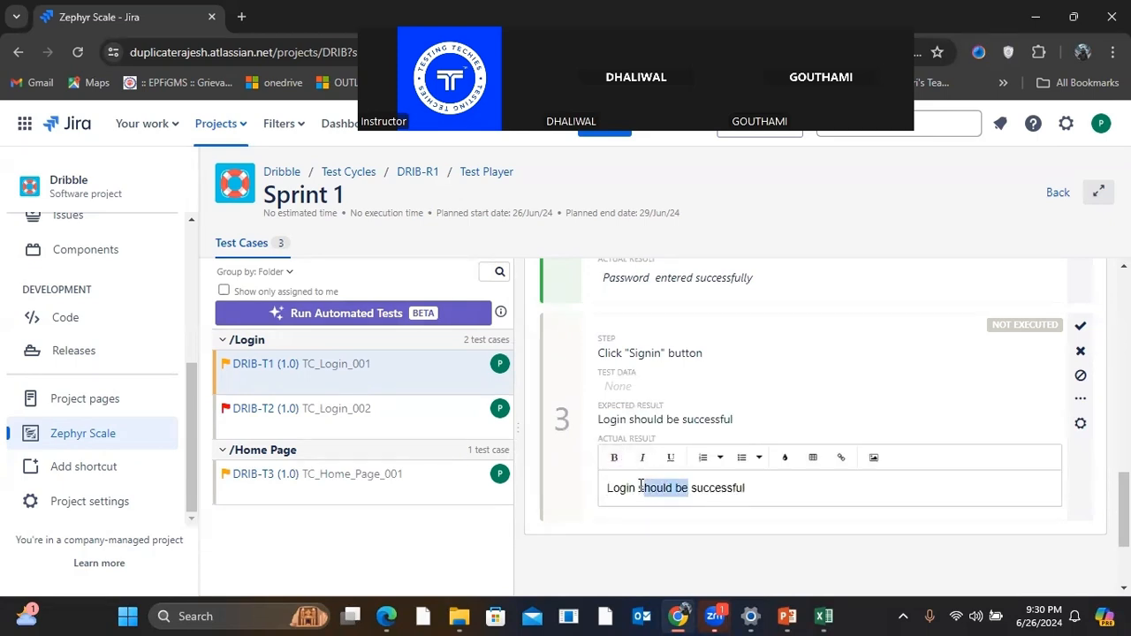
type("was")
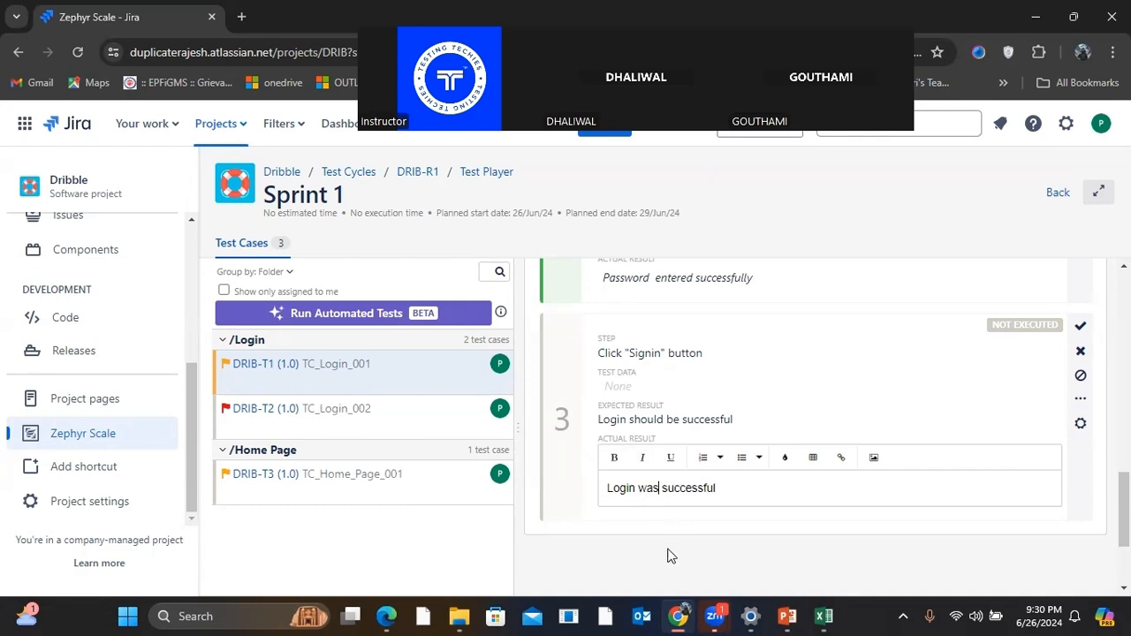
left_click(669, 555)
left_click(1080, 326)
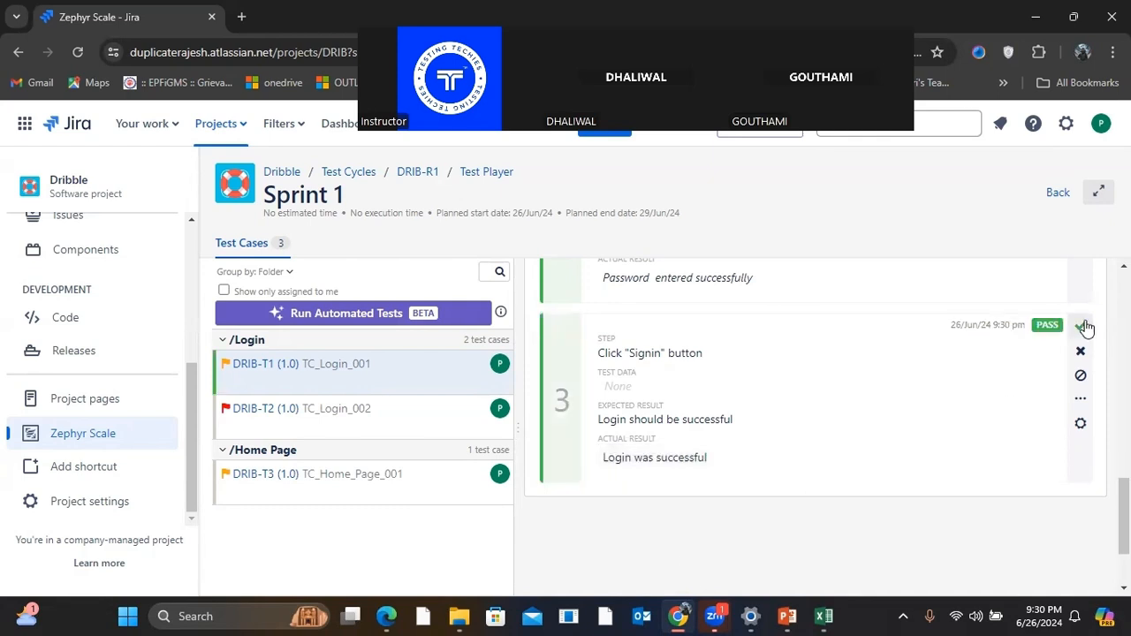
Step: Open test case DRIB-T2 TC_Login_002 and start its execution timer
scroll(926, 515, "up", 10)
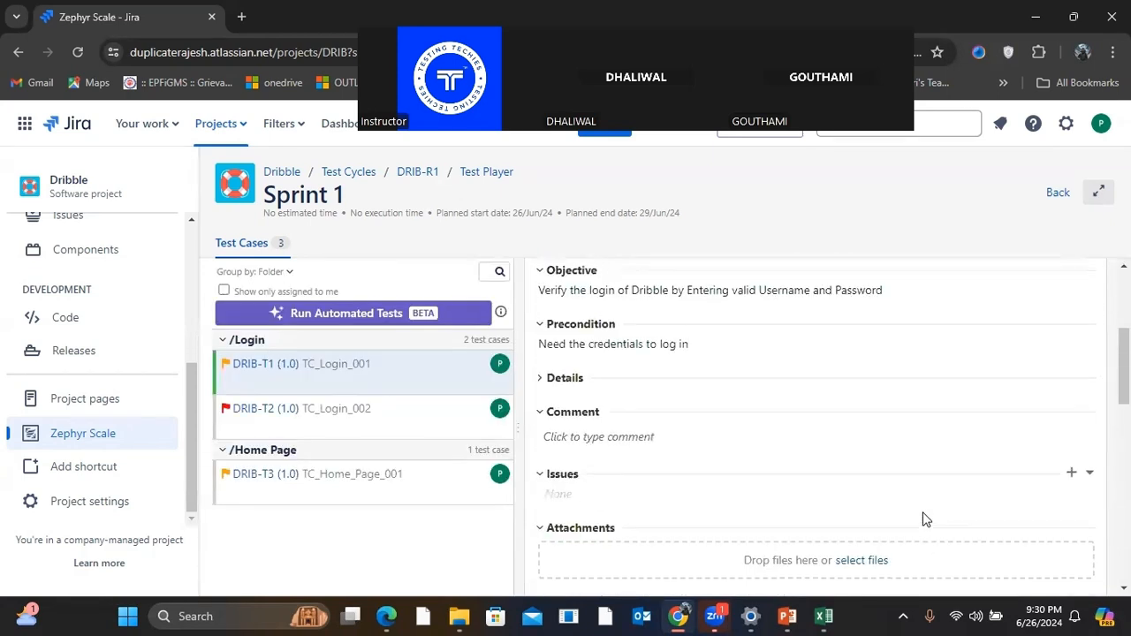
scroll(928, 513, "down", 10)
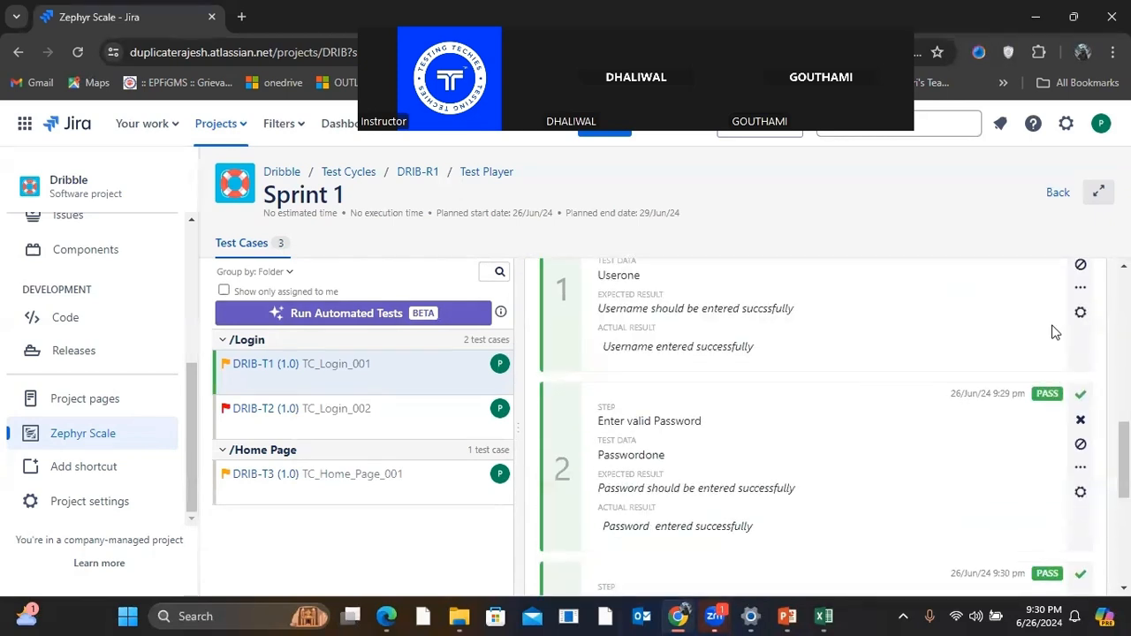
scroll(1003, 434, "up", 10)
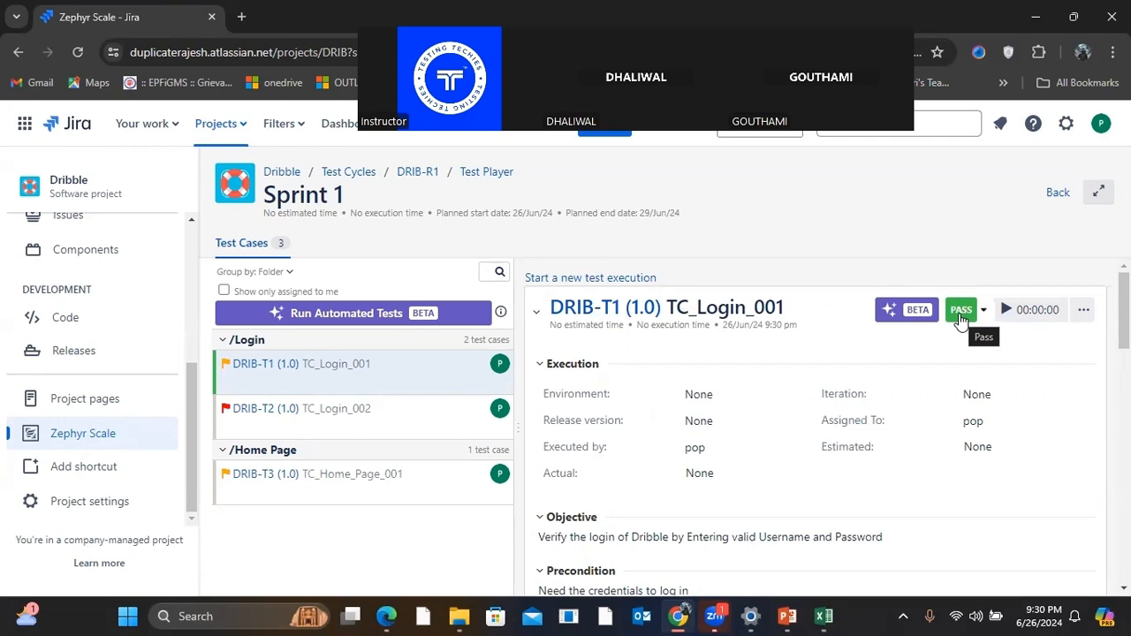
left_click(339, 414)
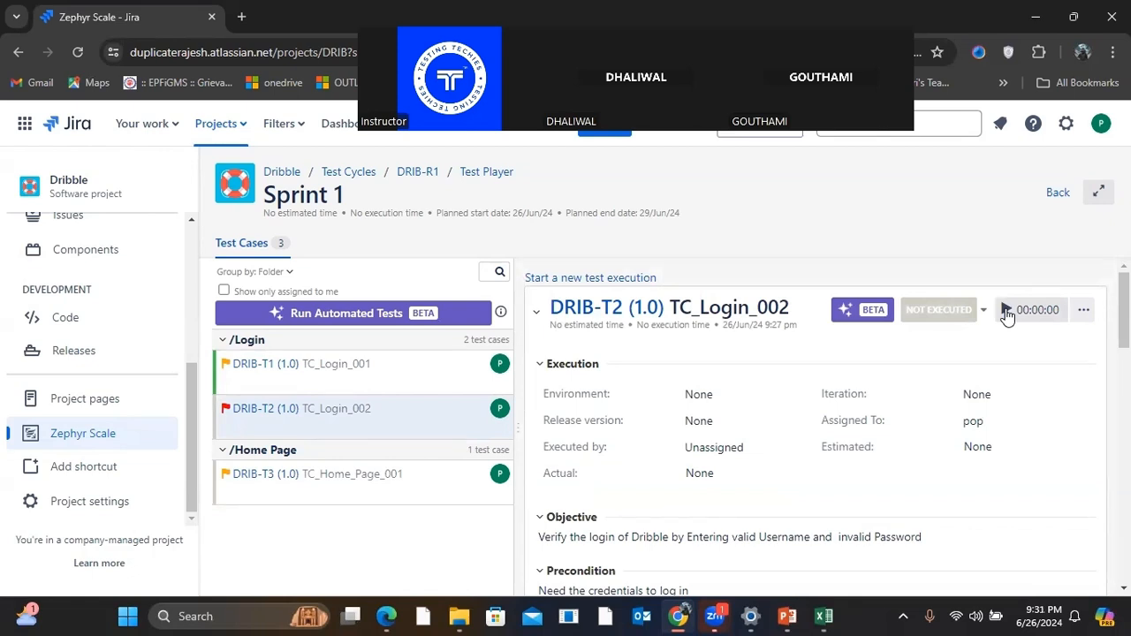
left_click(1006, 313)
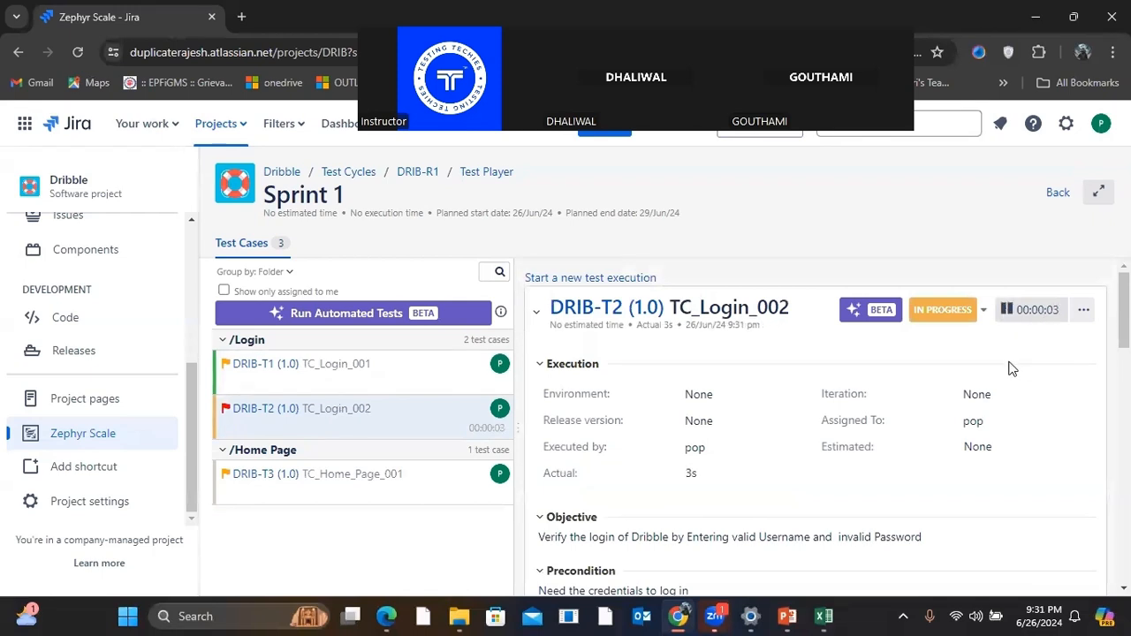
Step: Record "Username entered successfully" as step 1's actual result in DRIB-T2, based on its expected result, and mark the step as passed
scroll(964, 389, "down", 7)
scroll(962, 393, "down", 1)
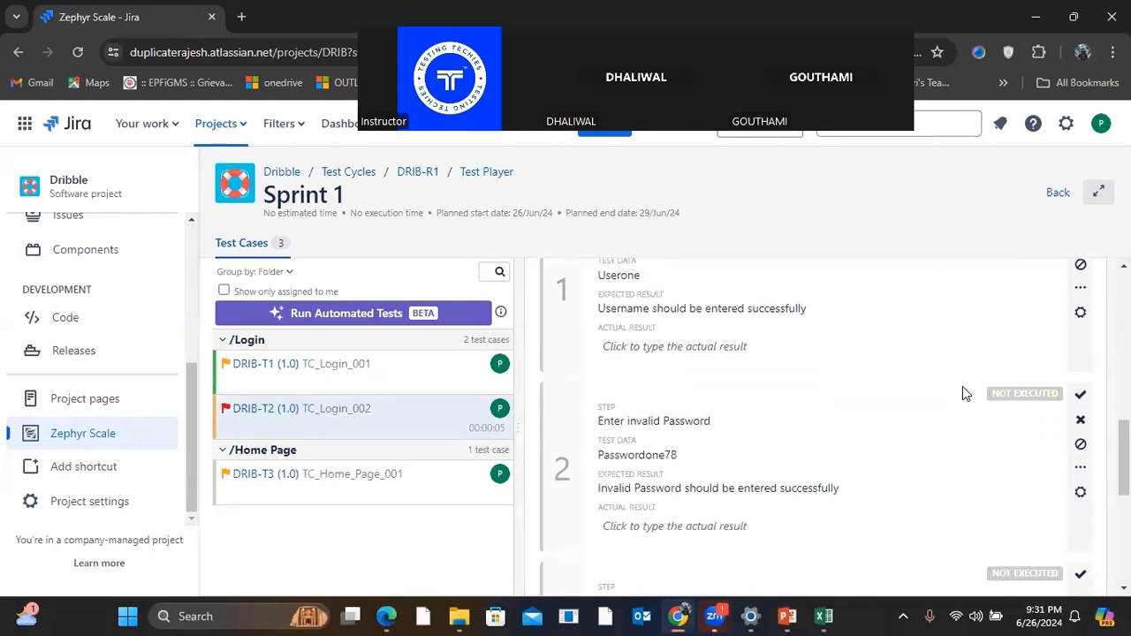
scroll(962, 393, "up", 2)
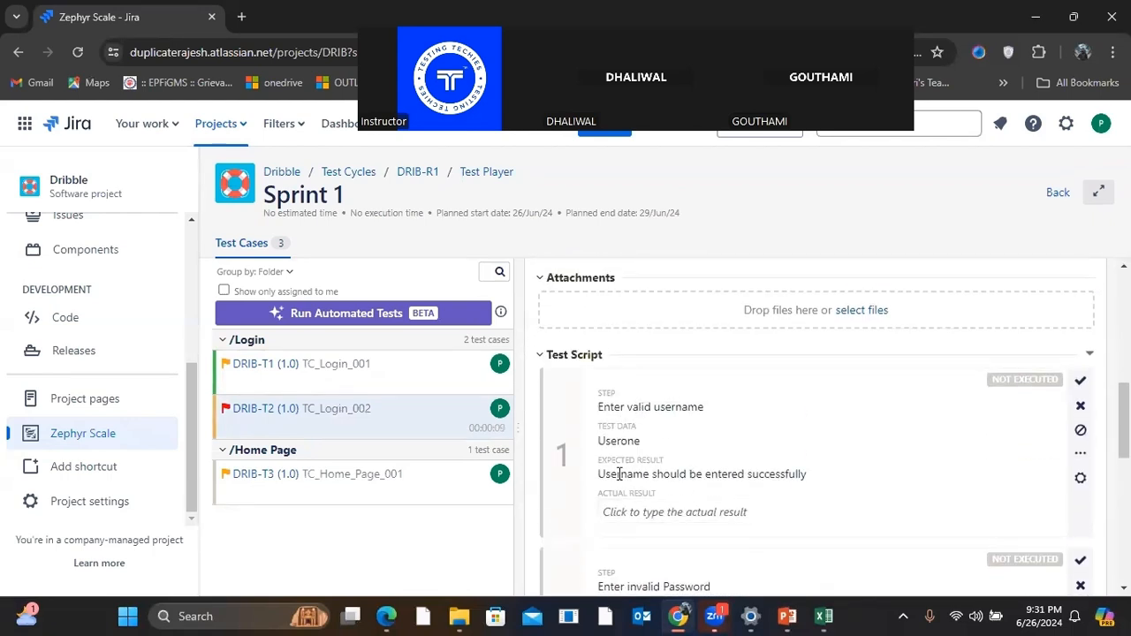
left_click_drag(808, 473, 599, 474)
key("ctrl+c")
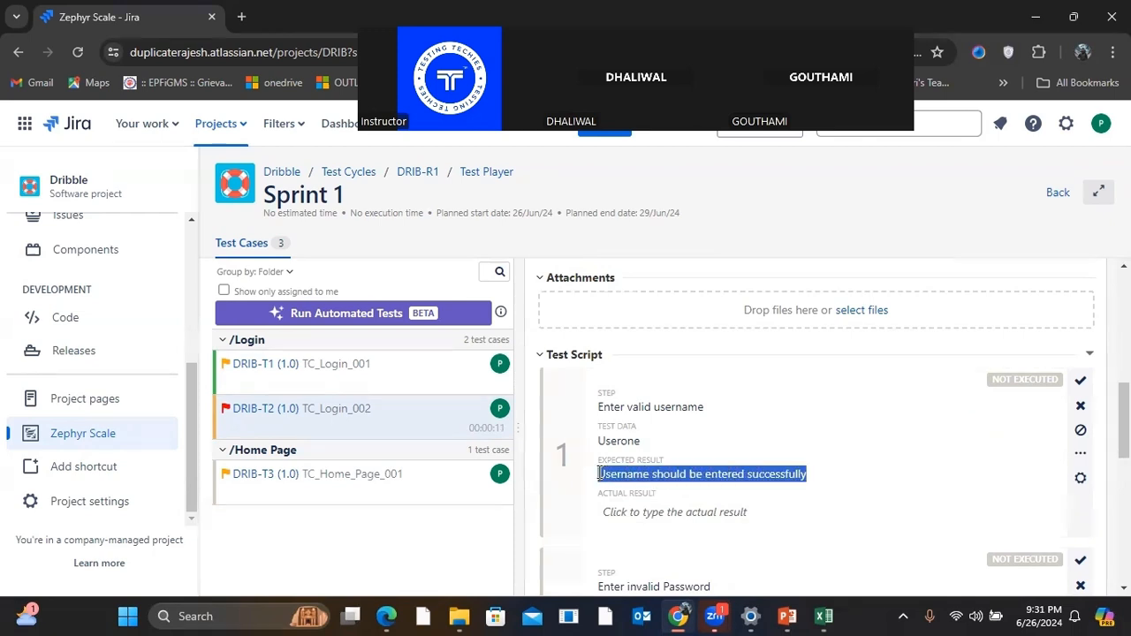
left_click(635, 512)
key("ctrl+v")
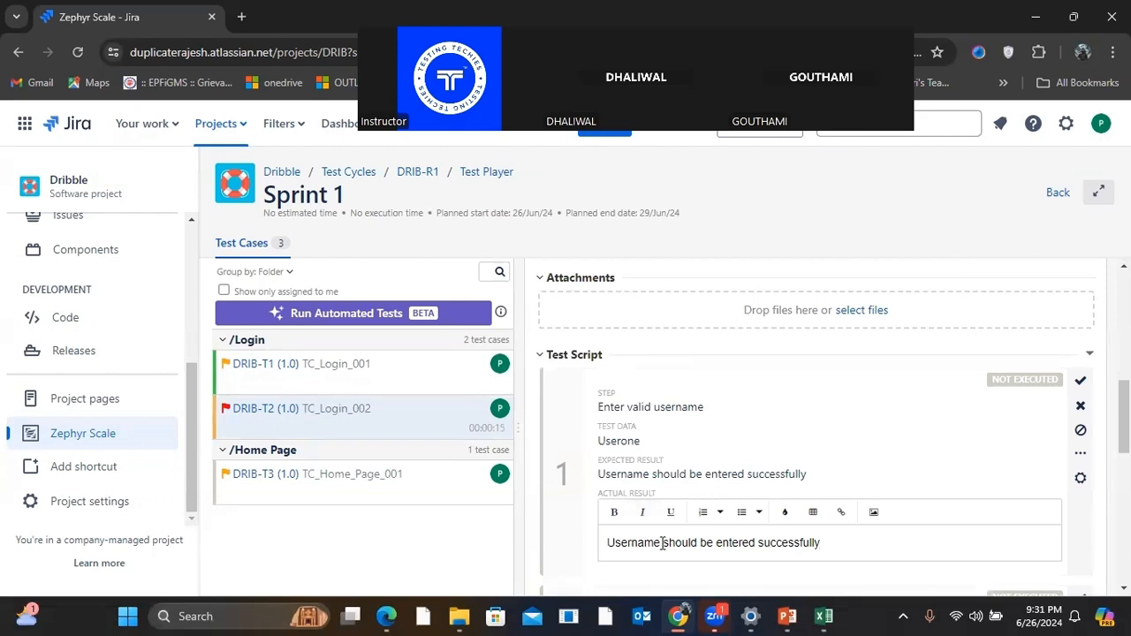
left_click_drag(663, 543, 715, 542)
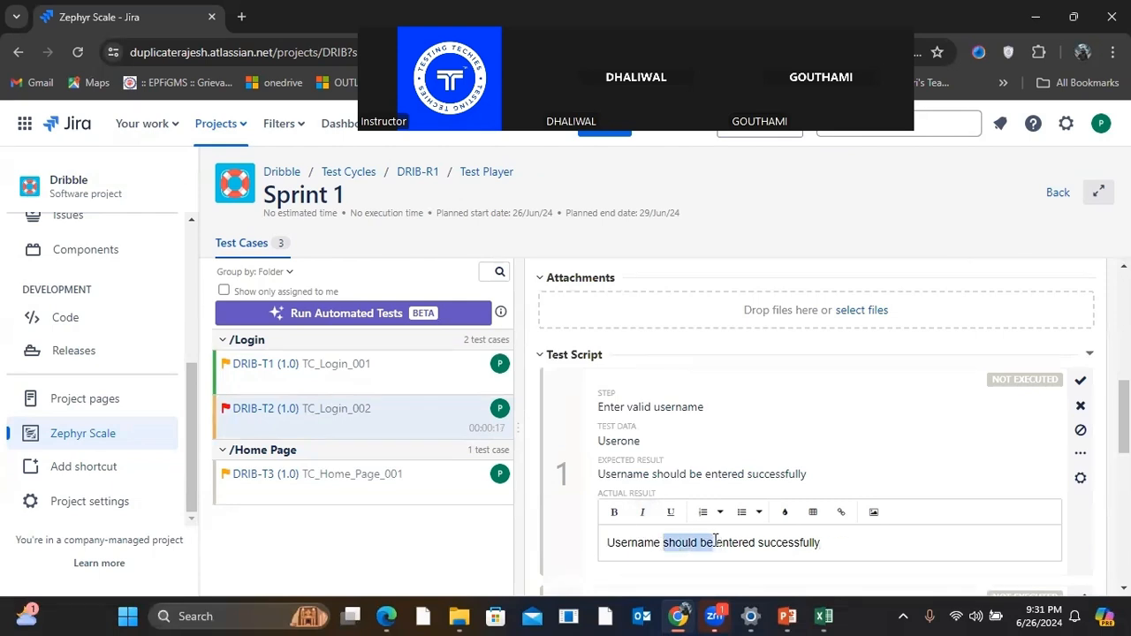
key("BackSpace")
key("BackSpace")
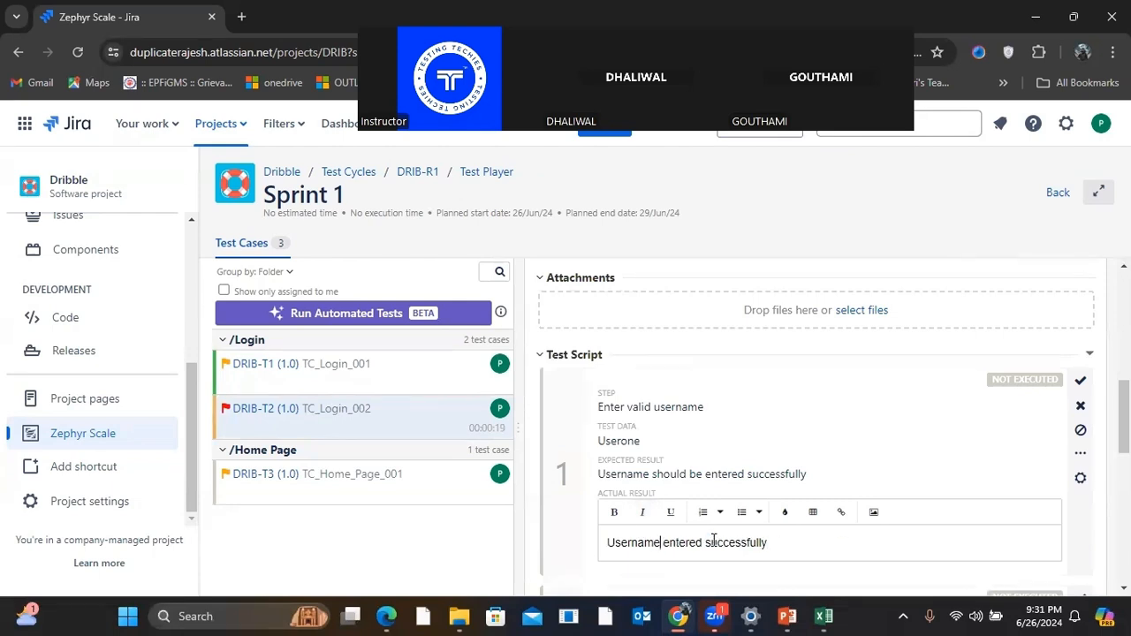
left_click(1081, 380)
Step: Record "Invalid Password was entered successfully" as step 2's actual result, based on its expected result, and mark the step as passed
scroll(842, 490, "down", 1)
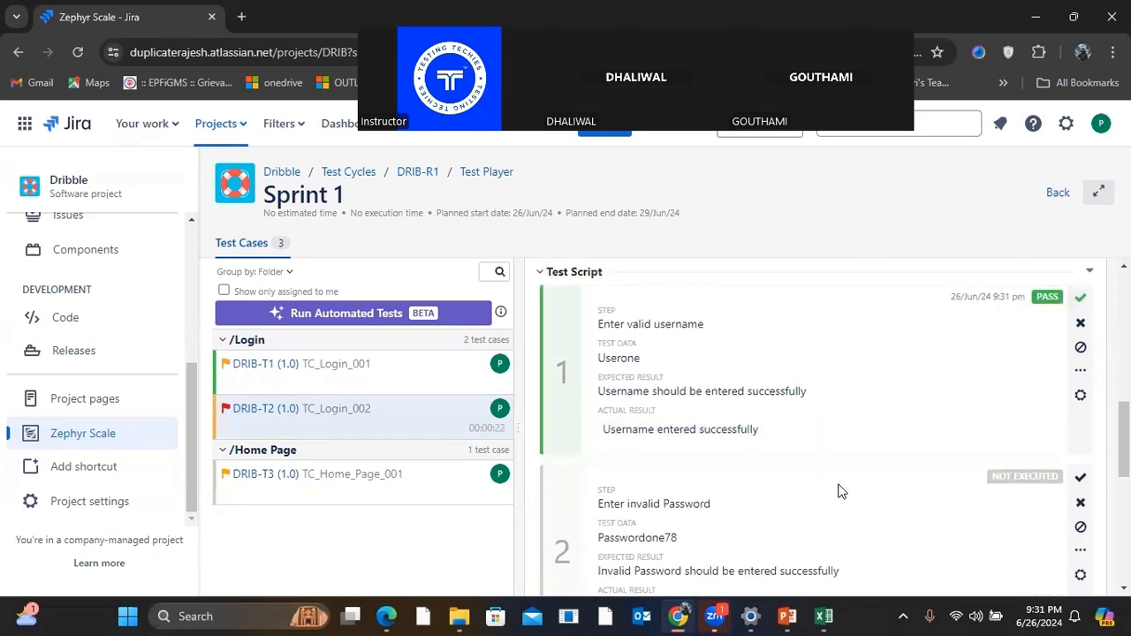
scroll(841, 491, "down", 2)
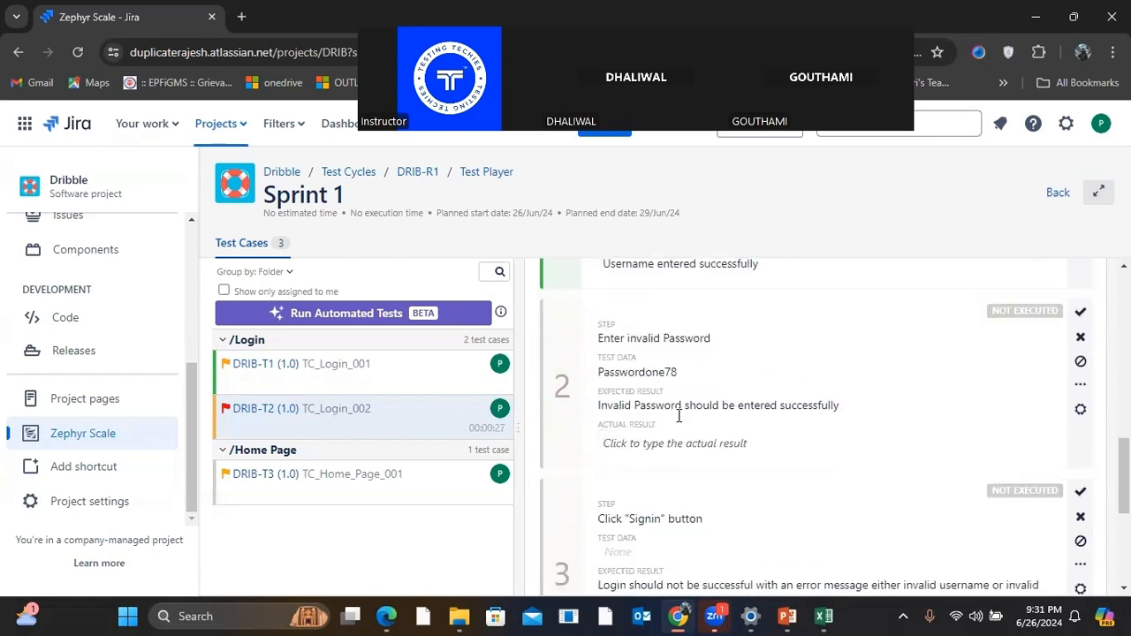
left_click_drag(599, 406, 856, 407)
key("ctrl+c")
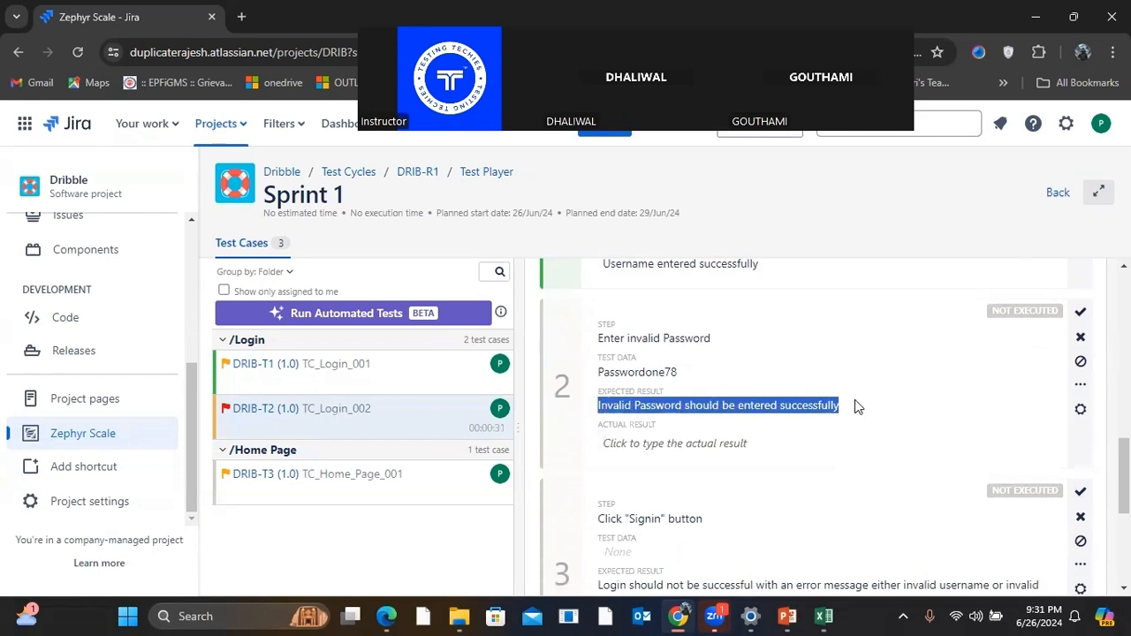
left_click(661, 444)
key("ctrl+v")
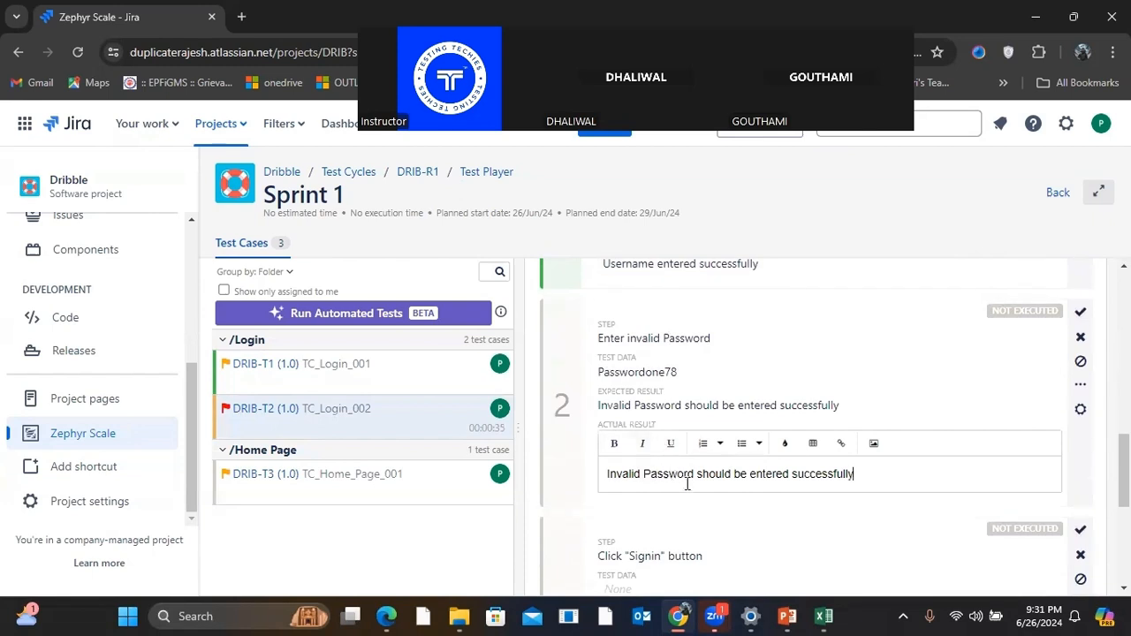
left_click_drag(698, 475, 748, 475)
type("was")
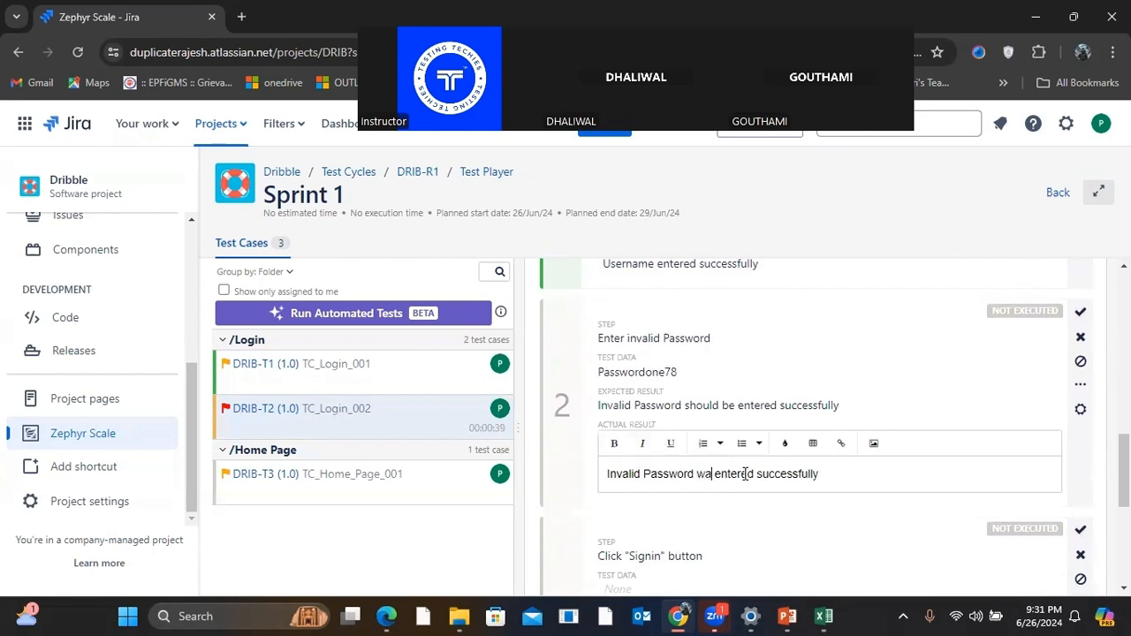
left_click(752, 519)
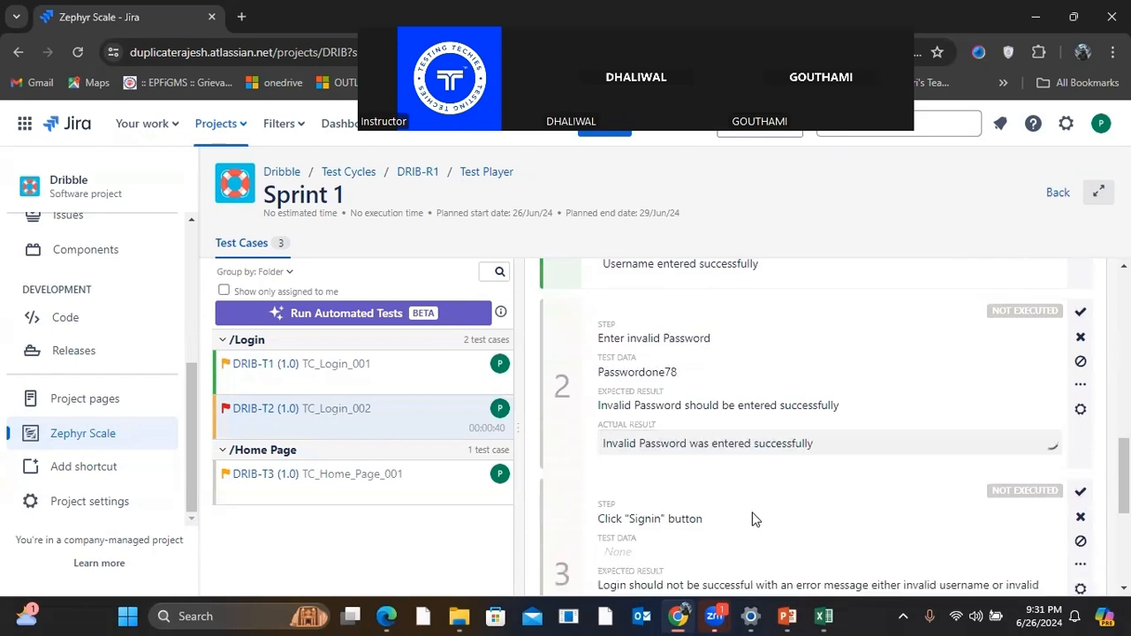
left_click(1081, 312)
Step: Enter "Login Happened" as the actual result of DRIB-T2's "Signin" step and mark the step as failed
scroll(910, 464, "down", 3)
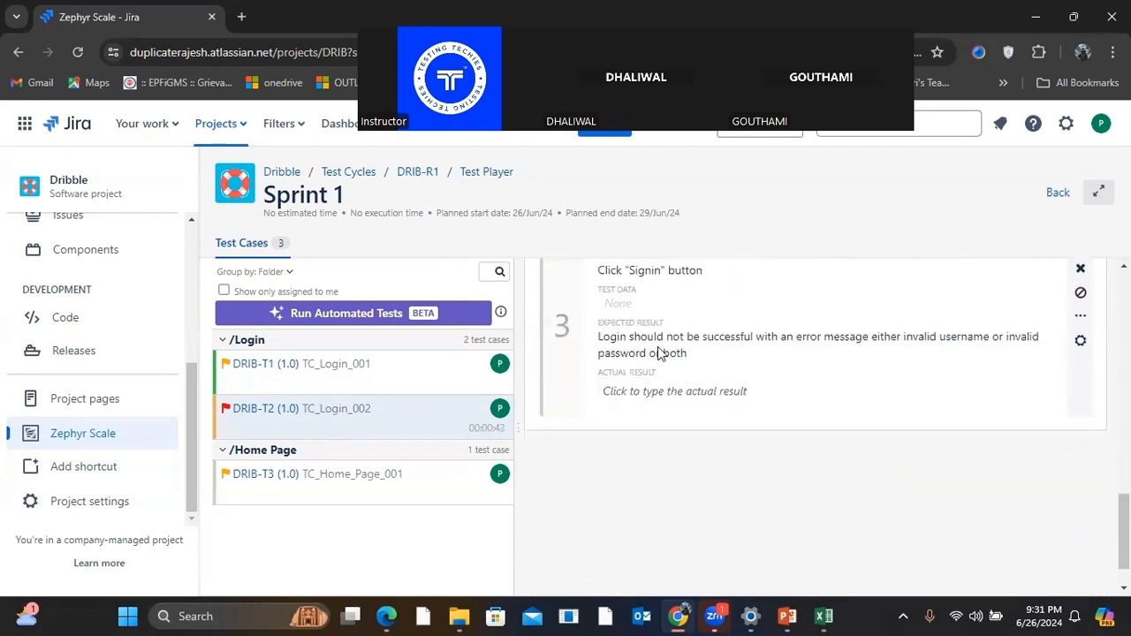
scroll(643, 358, "up", 1)
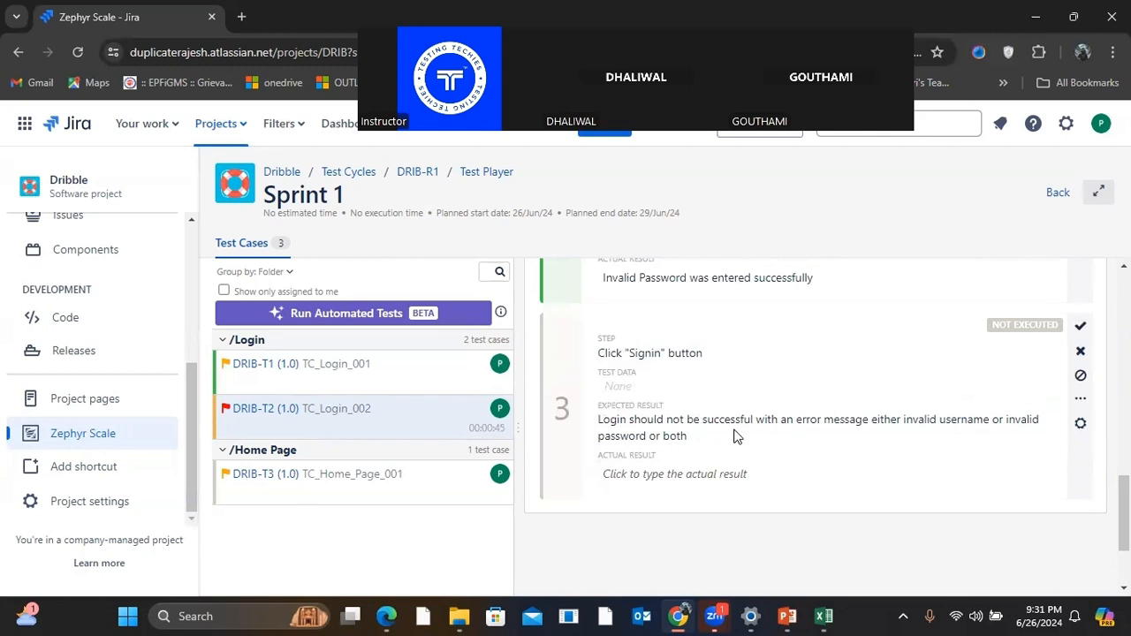
left_click(670, 478)
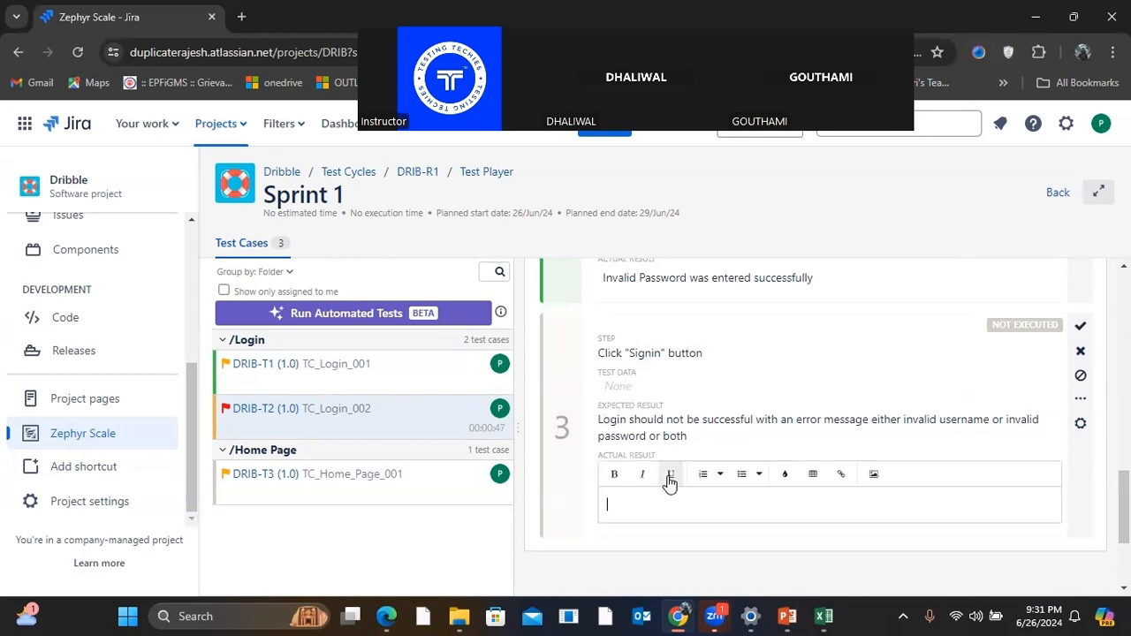
type("Login Happened")
left_click(677, 537)
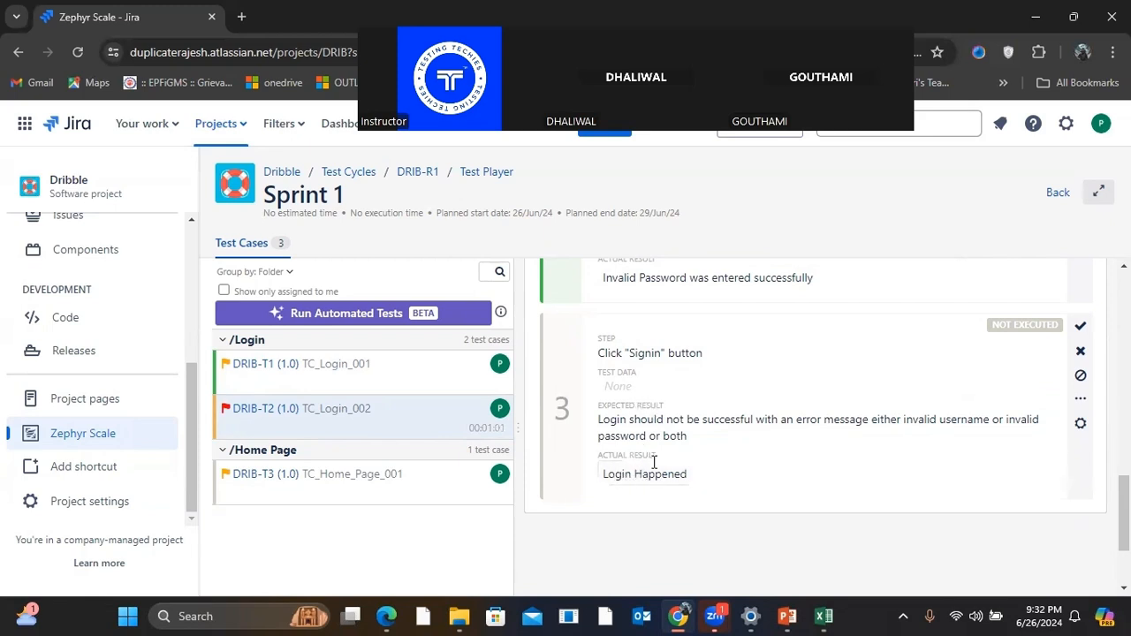
left_click(1080, 351)
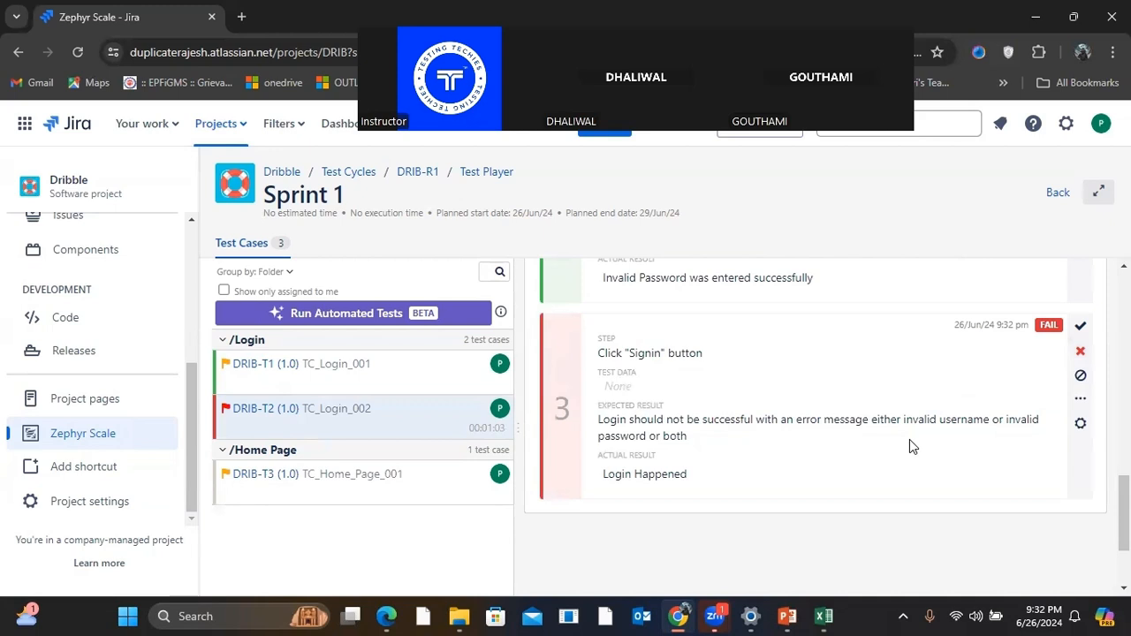
scroll(909, 439, "up", 10)
scroll(909, 446, "up", 3)
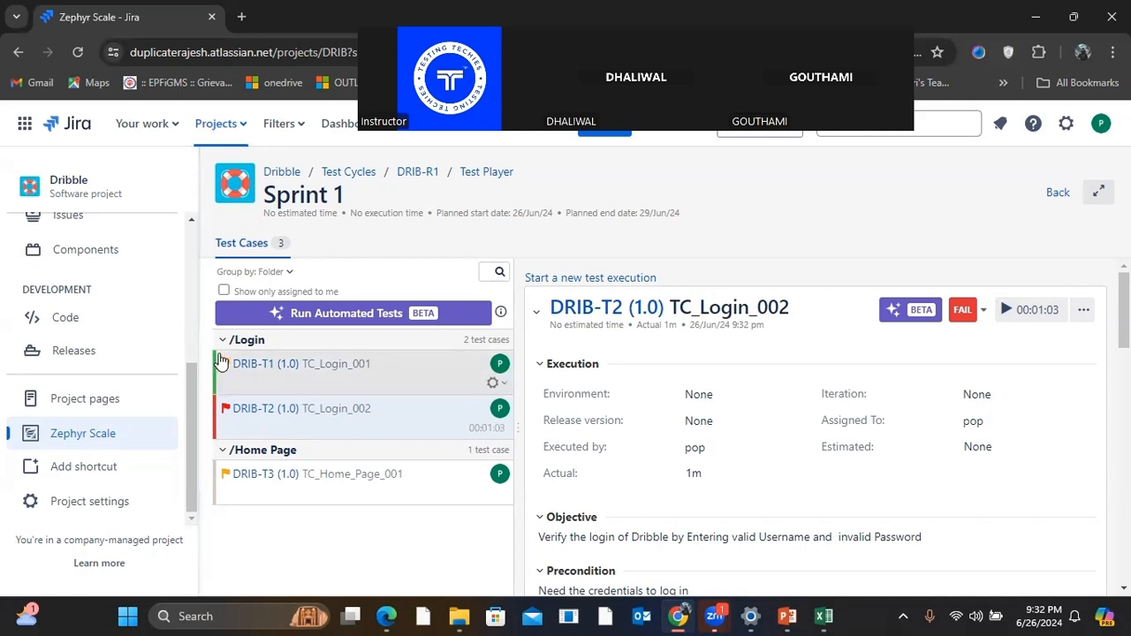
Step: Open test case DRIB-T3 TC_Home_Page_001 in the Sprint 1 cycle and set its execution status to Blocked
left_click(317, 478)
scroll(716, 475, "down", 10)
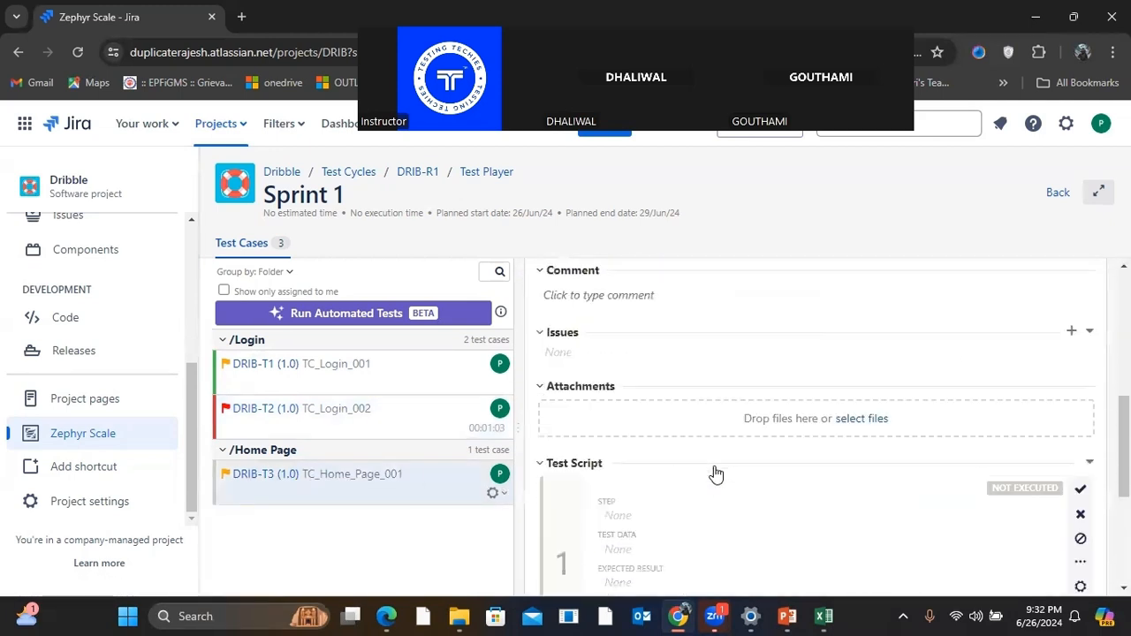
scroll(715, 472, "up", 3)
scroll(715, 472, "down", 3)
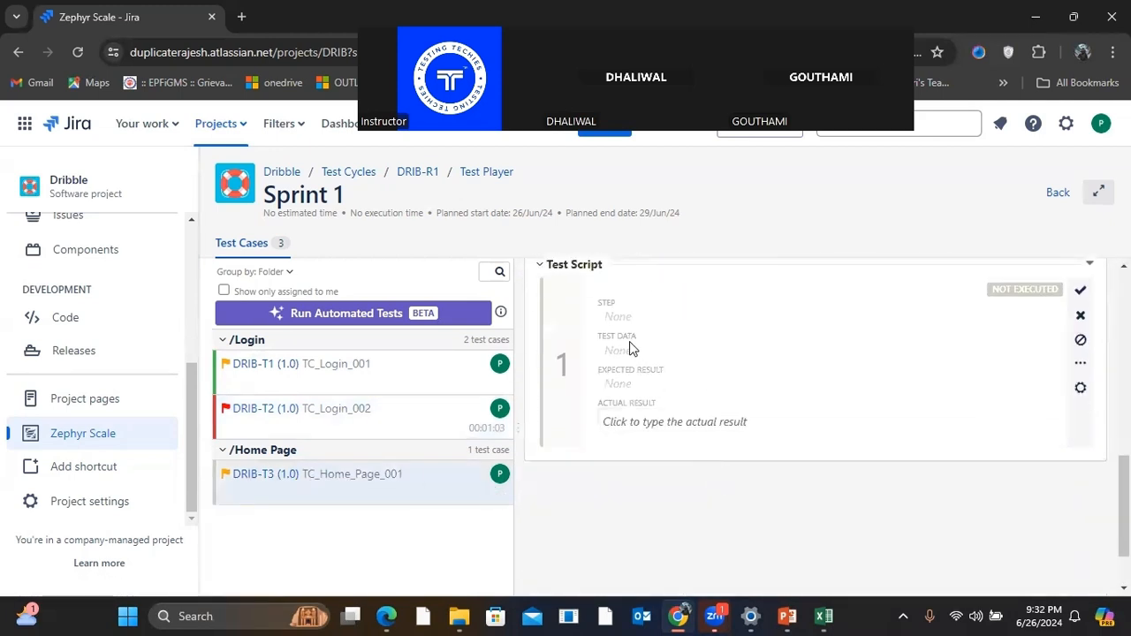
scroll(683, 385, "up", 2)
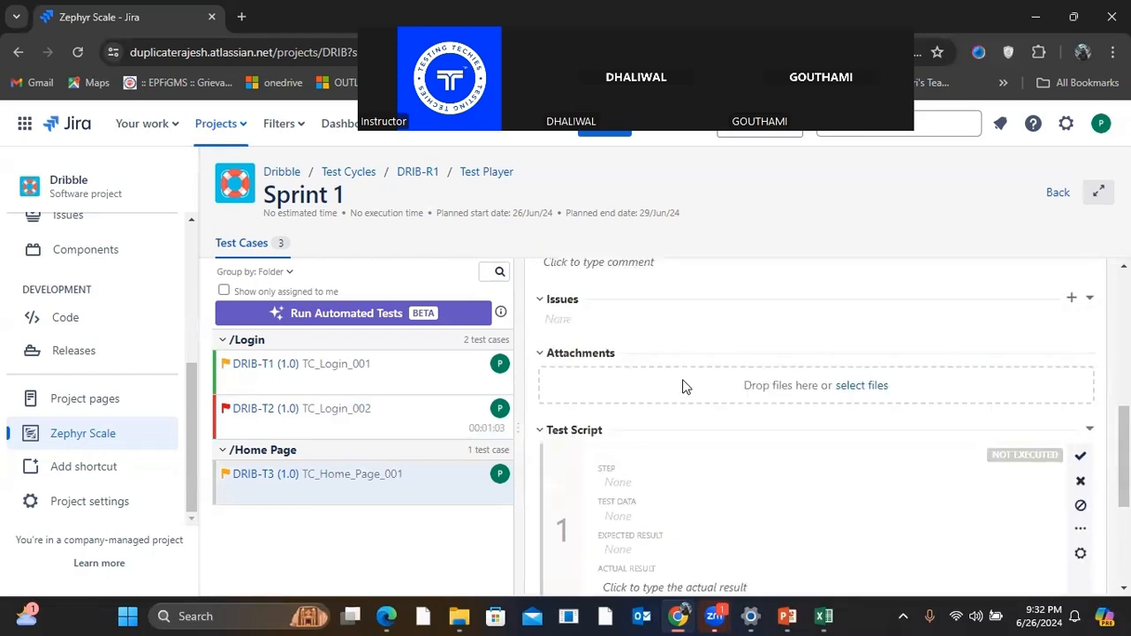
scroll(708, 469, "up", 6)
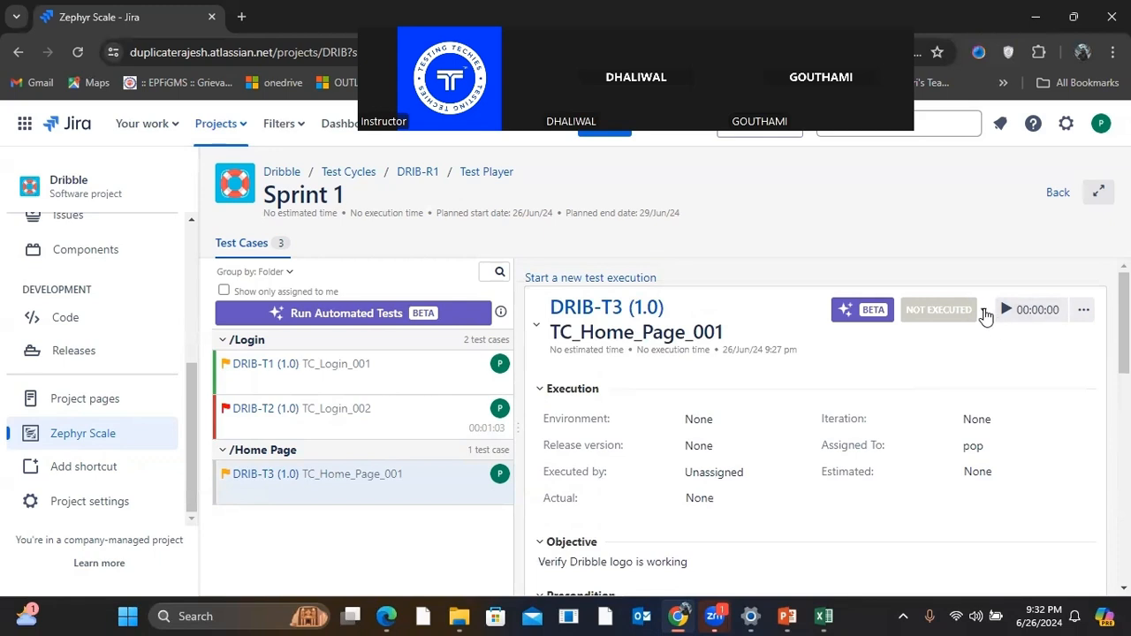
left_click(983, 311)
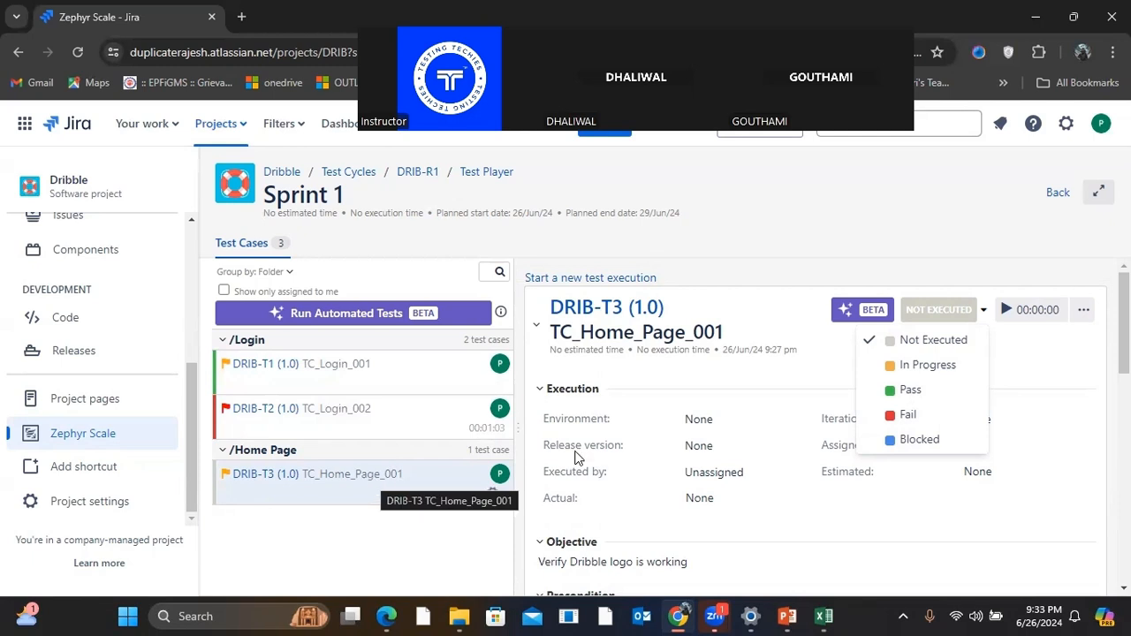
left_click(915, 442)
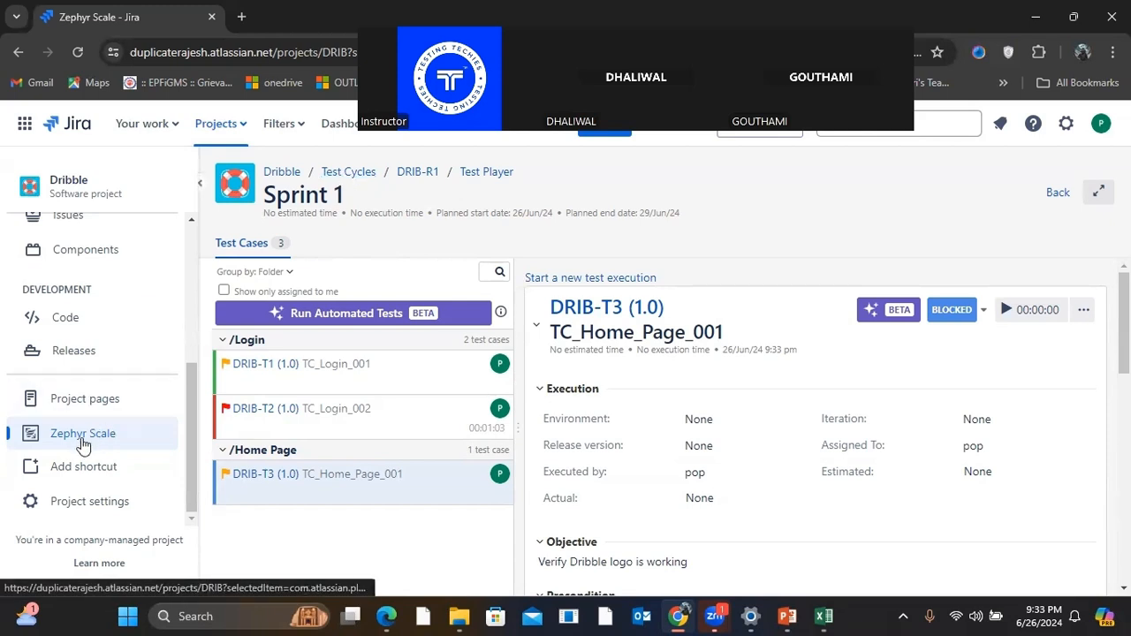
Step: Check the last execution results of the Login and Home Page test cases and the Sprint 1 cycle's execution progress
left_click(81, 440)
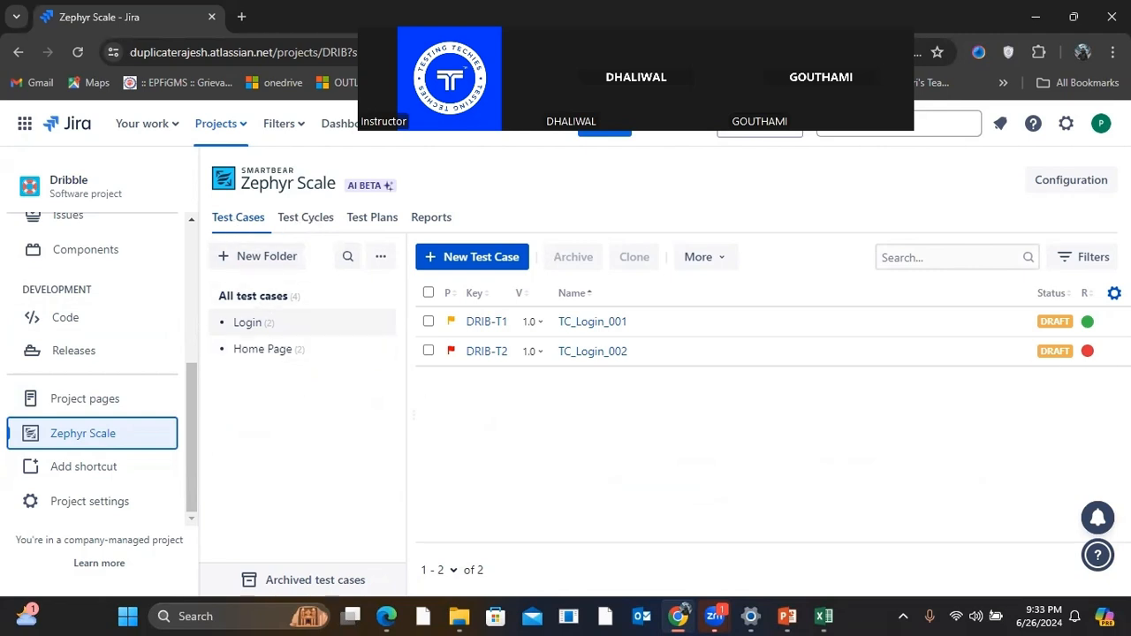
mouse_move(1093, 330)
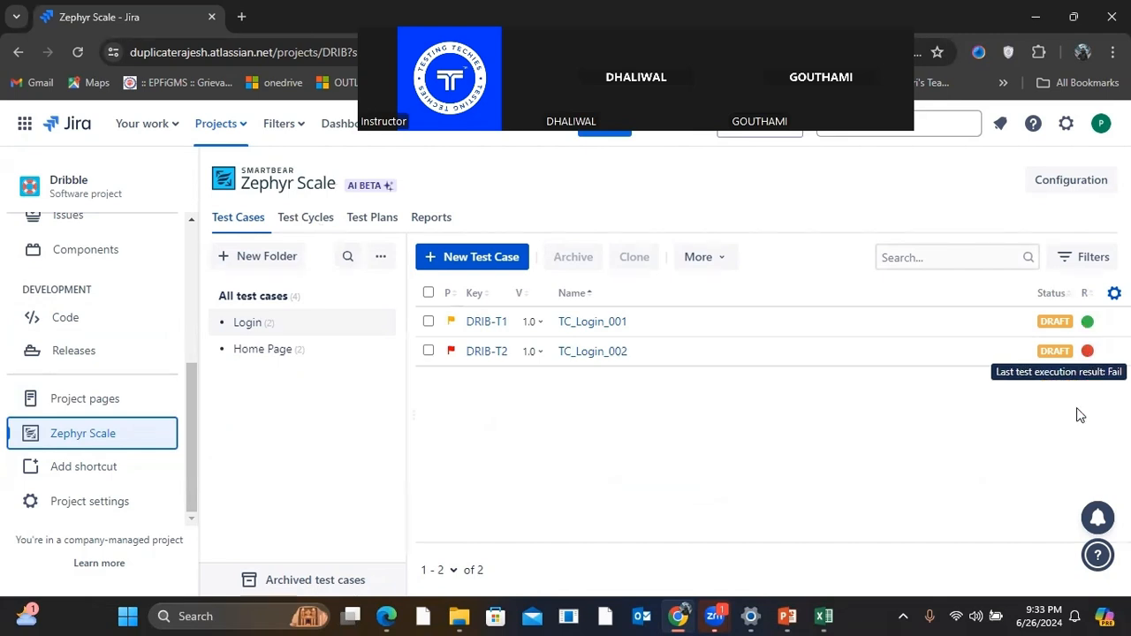
left_click(262, 348)
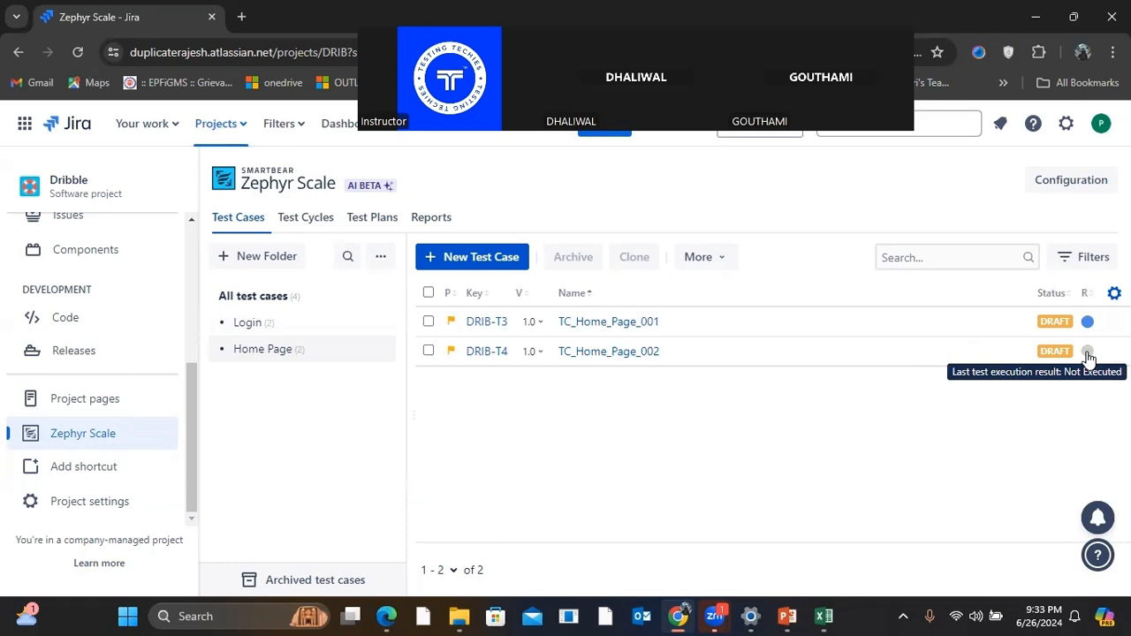
left_click(303, 221)
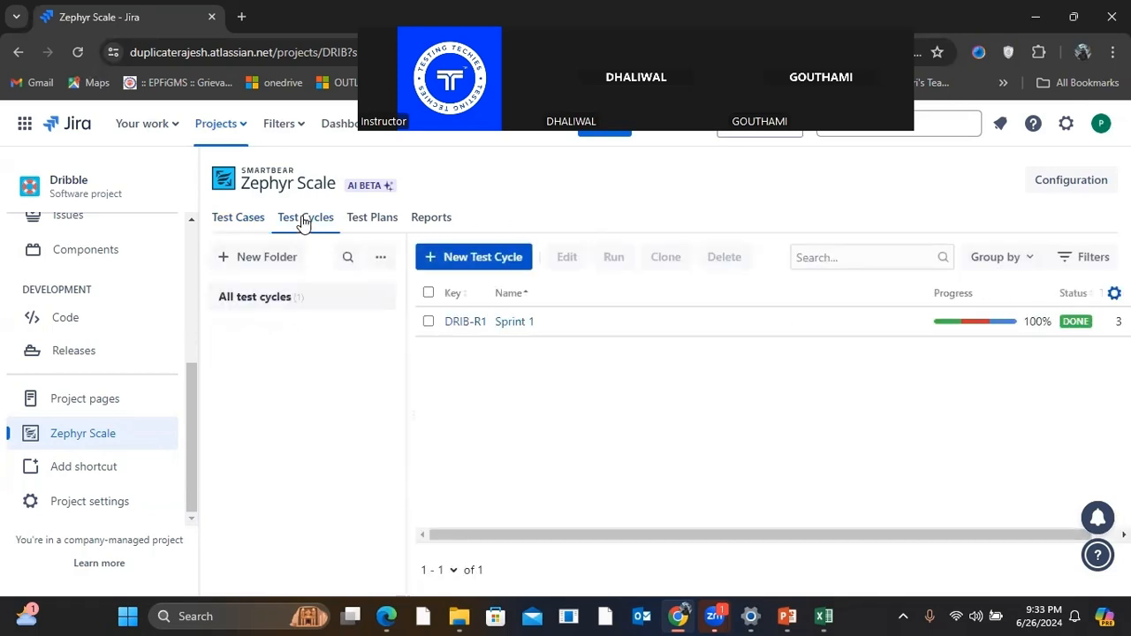
mouse_move(1041, 335)
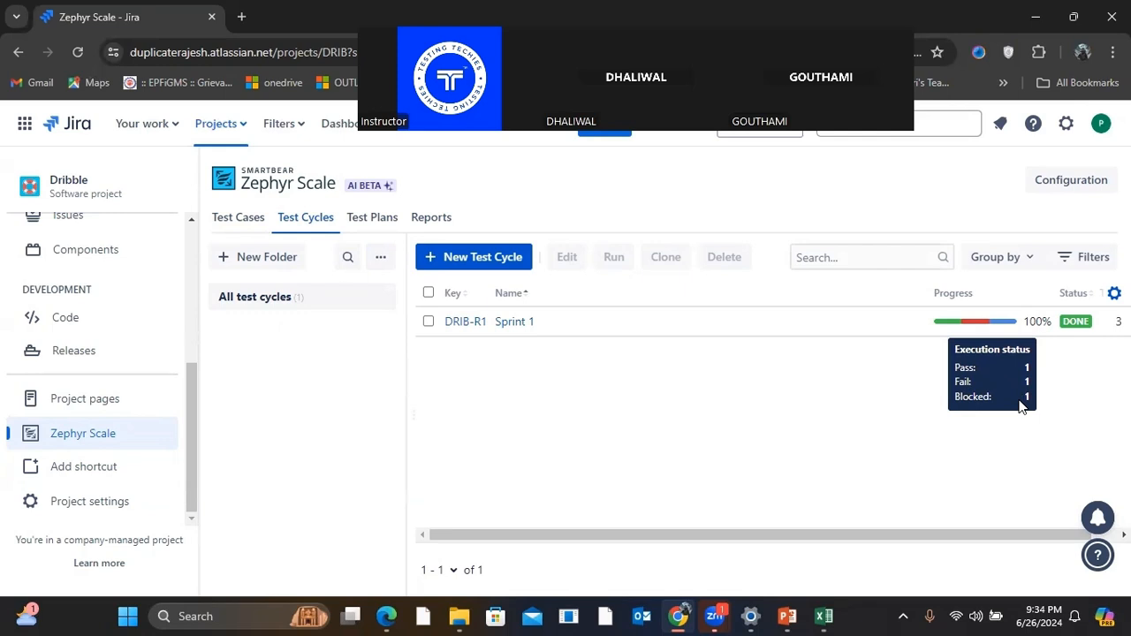
Step: Reopen the Sprint 1 test cycle and start a new test execution for DRIB-T1 TC_Login_001
left_click(515, 324)
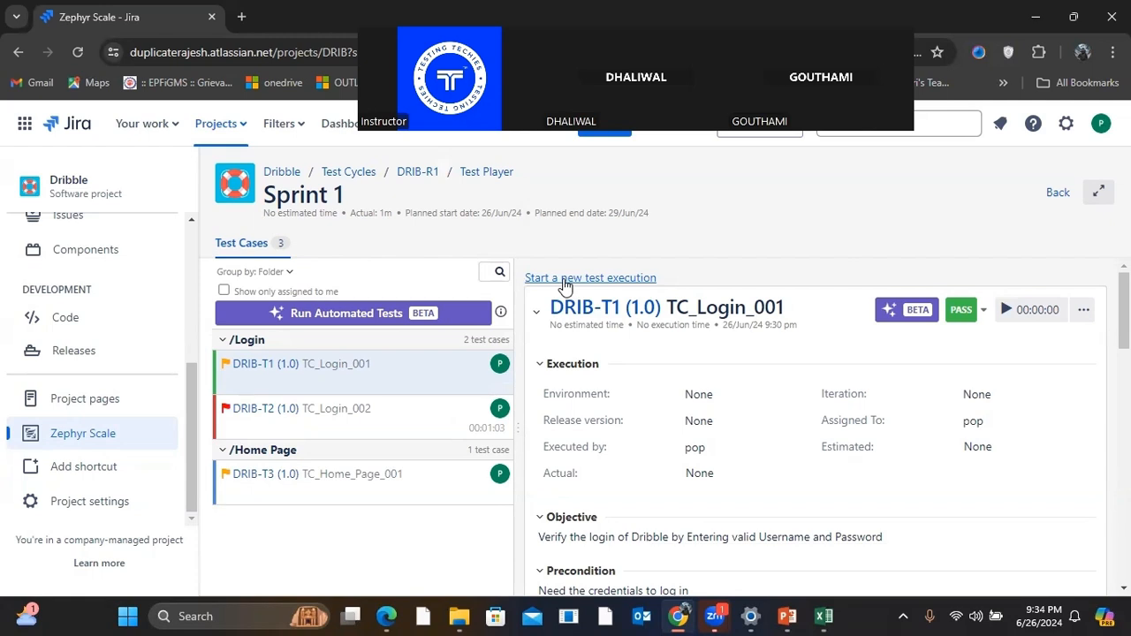
left_click(563, 279)
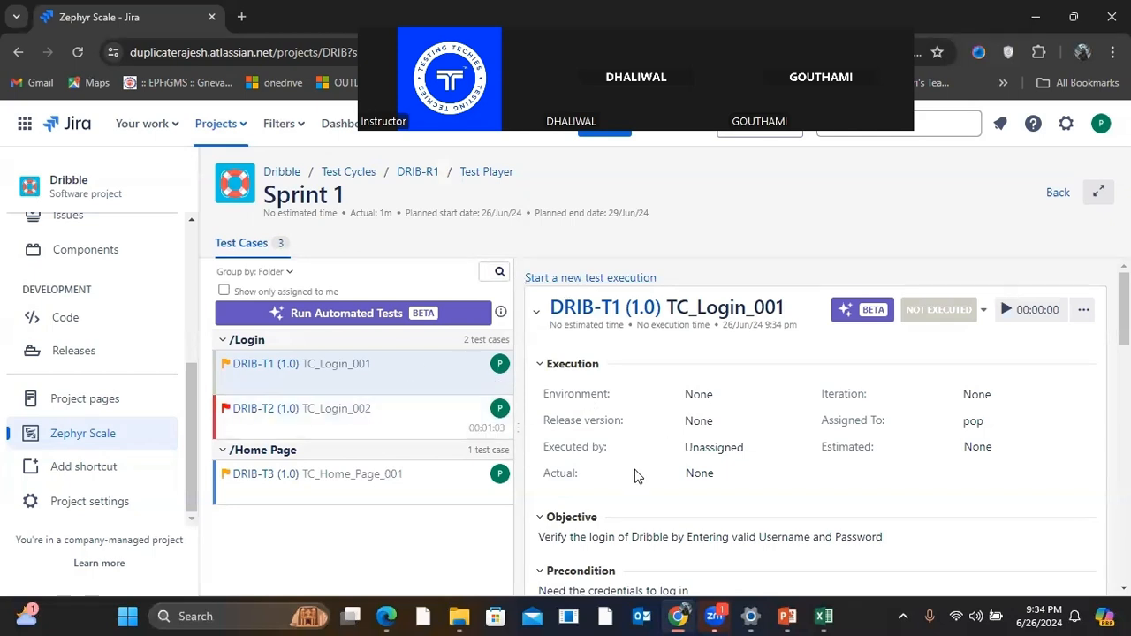
scroll(635, 469, "down", 10)
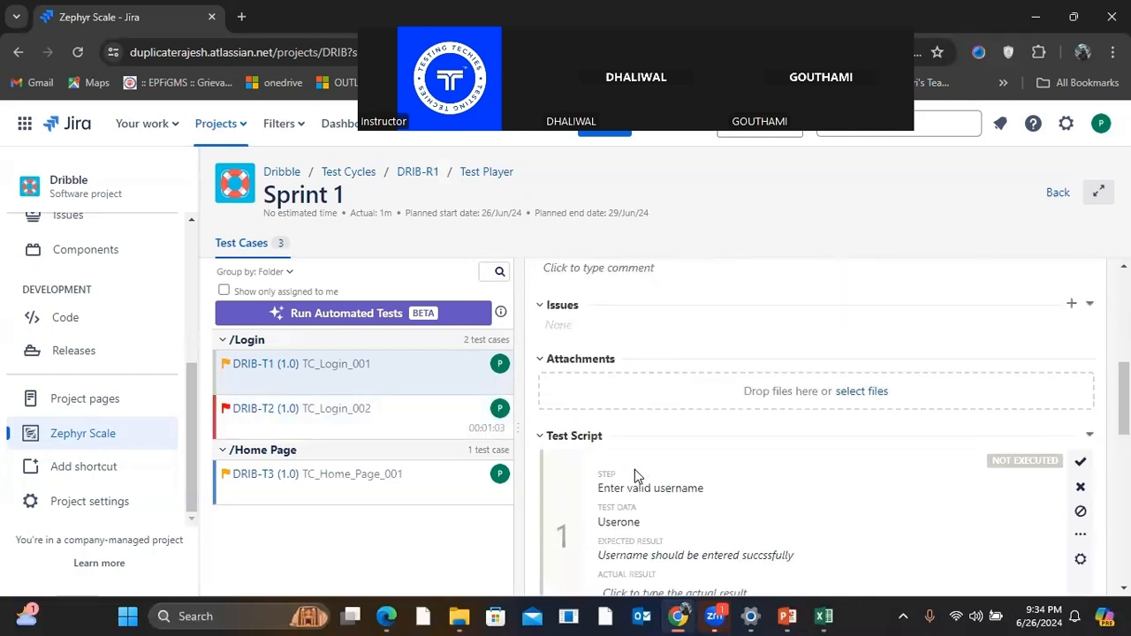
scroll(634, 470, "up", 3)
scroll(635, 469, "down", 2)
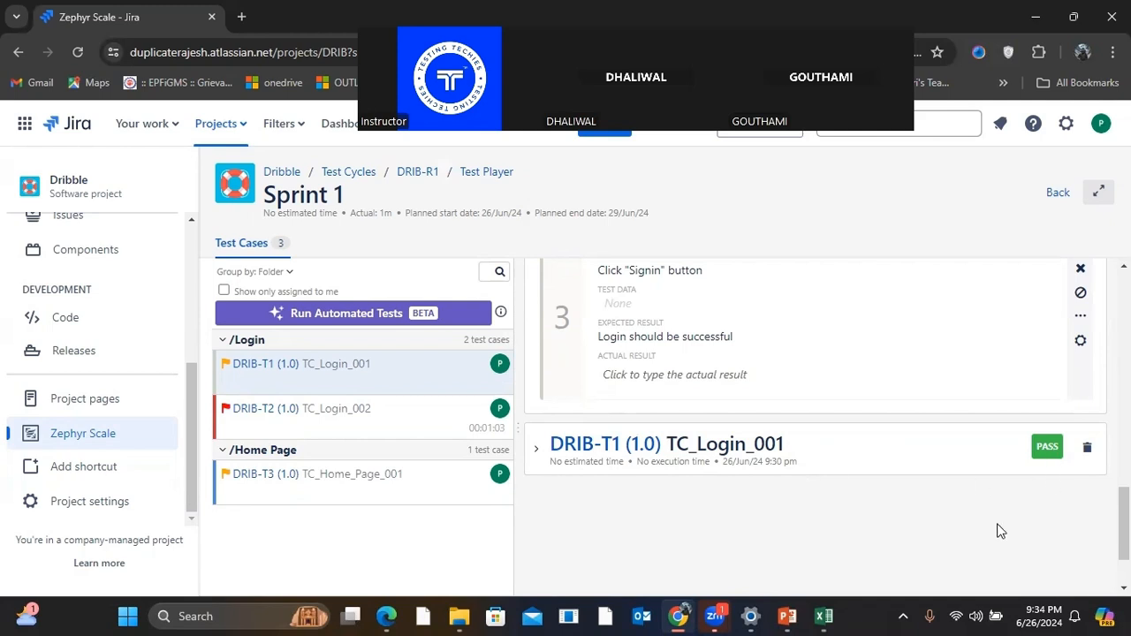
scroll(997, 530, "up", 4)
scroll(1017, 415, "up", 1)
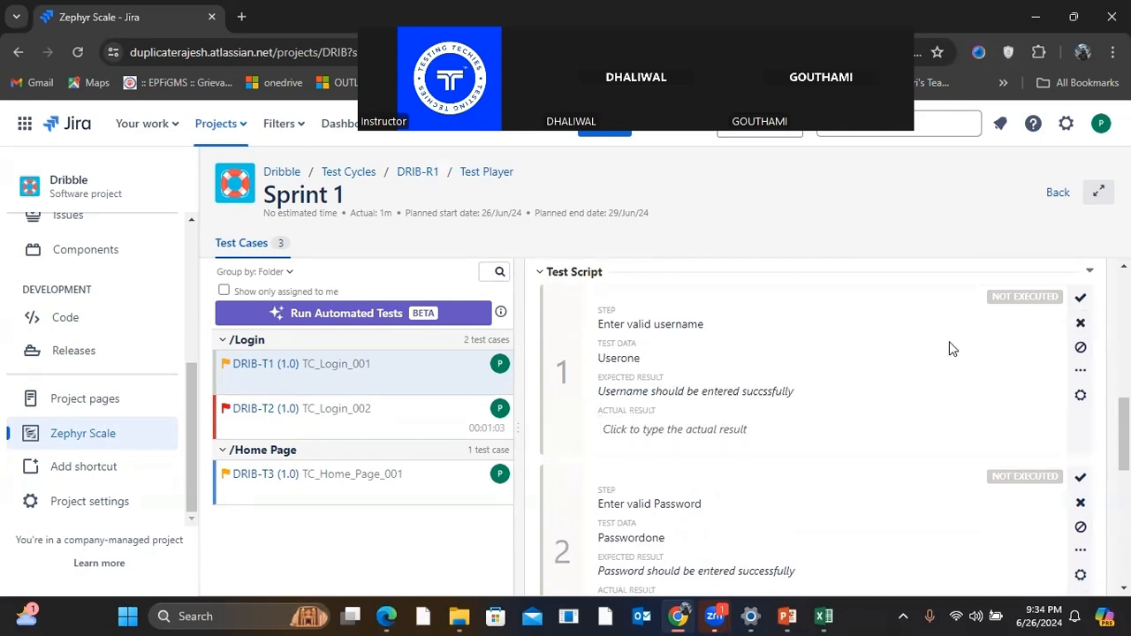
Step: Mark all three test script steps of DRIB-T1's new execution as failed
left_click(1080, 323)
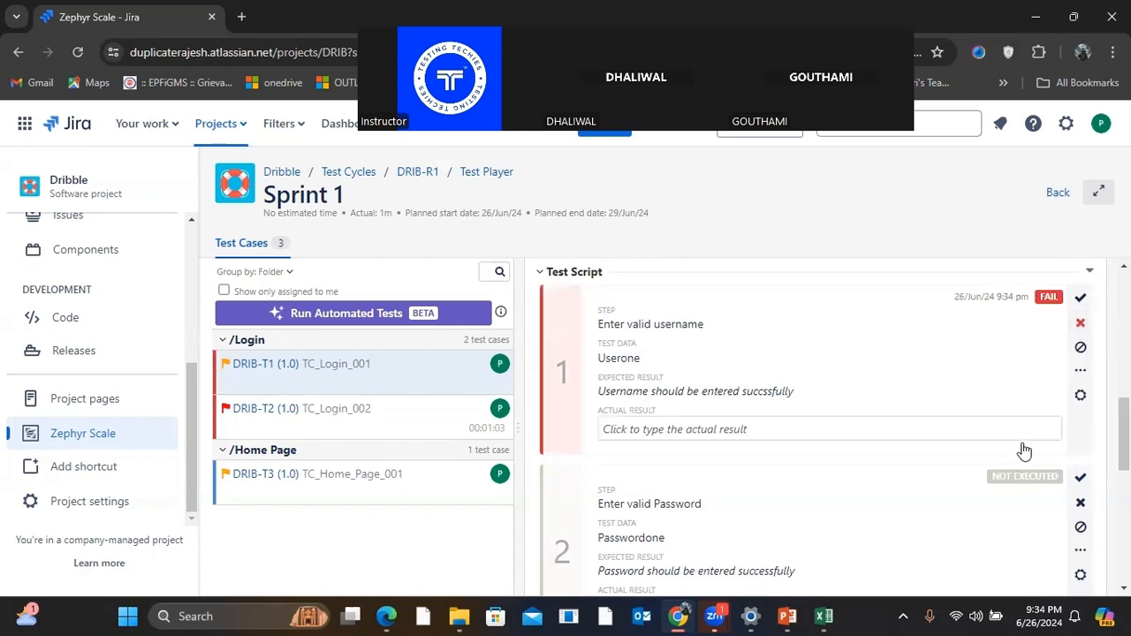
left_click(1080, 502)
scroll(1043, 477, "down", 3)
left_click(1080, 437)
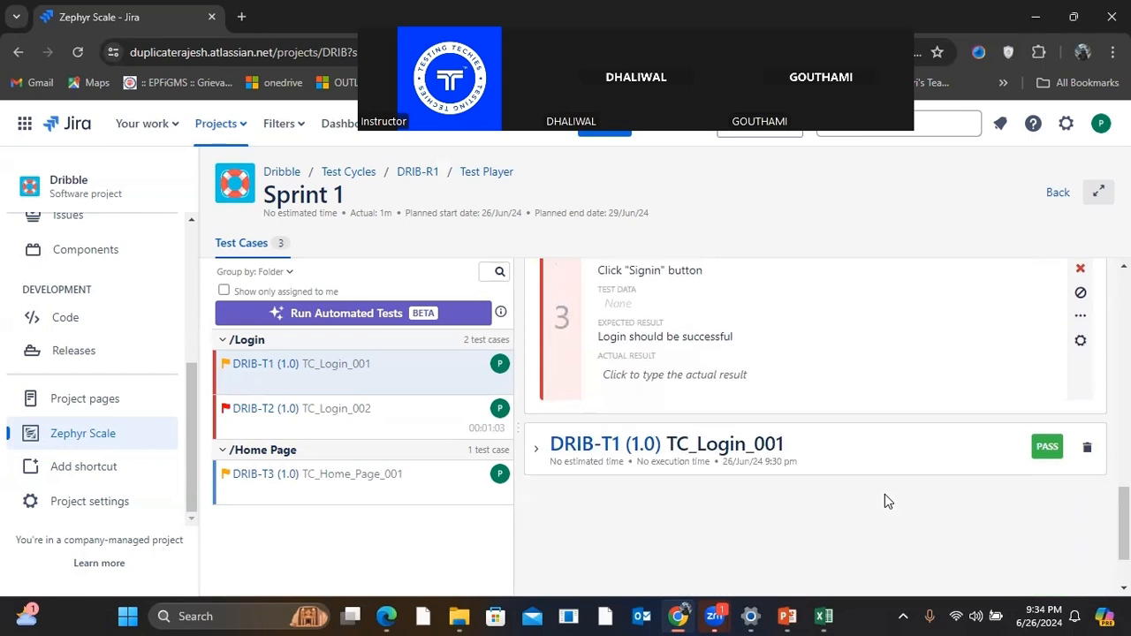
scroll(880, 406, "up", 10)
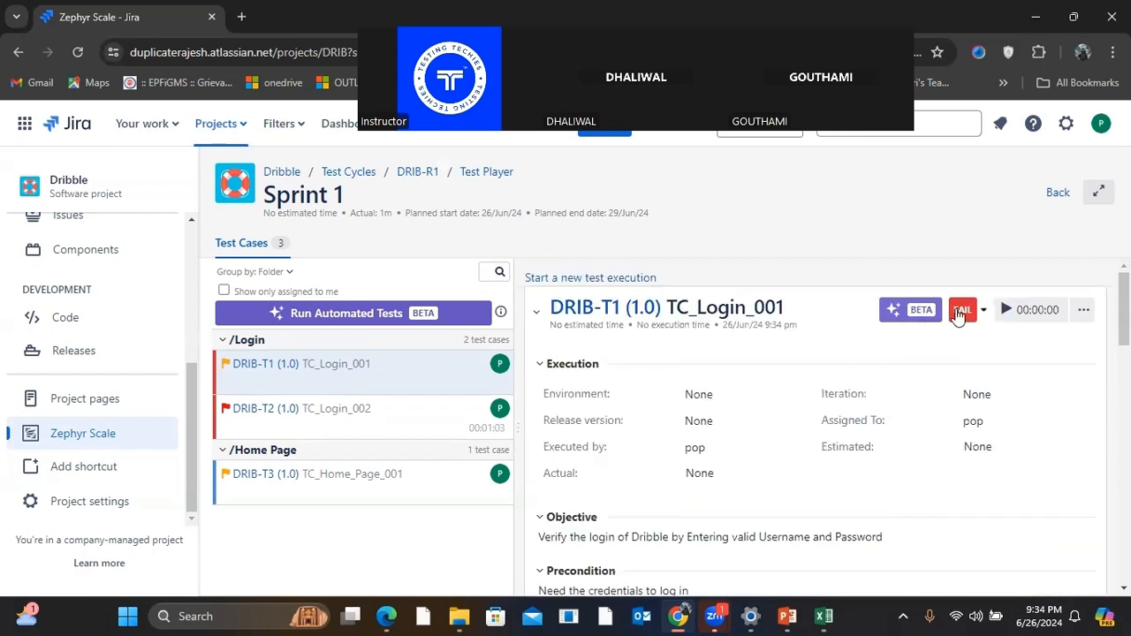
Step: Open test case DRIB-T2 TC_Login_002 and resume its execution timer
left_click(281, 426)
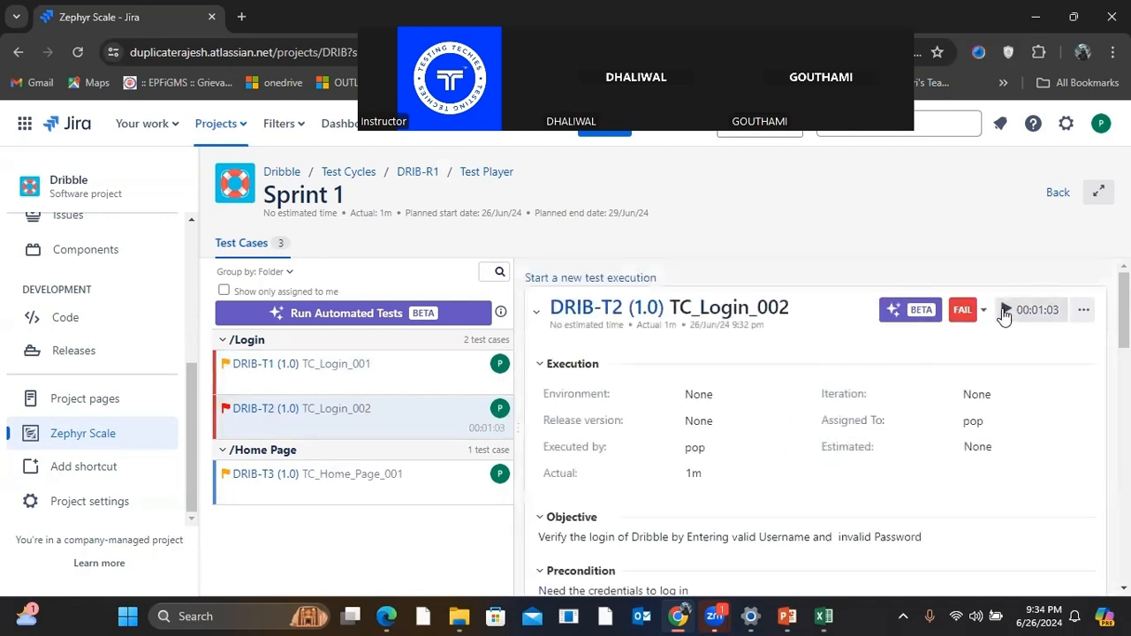
left_click(1004, 314)
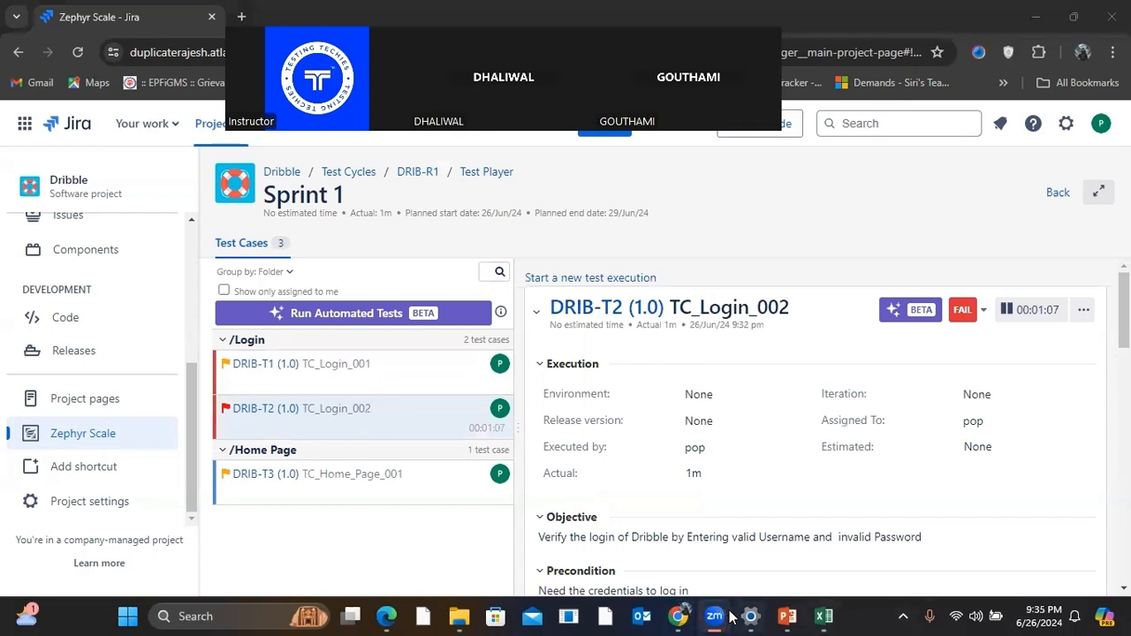
mouse_move(679, 616)
Step: Compare DRIB-T2's overall execution status with the individual results of its three test script steps
scroll(834, 409, "down", 10)
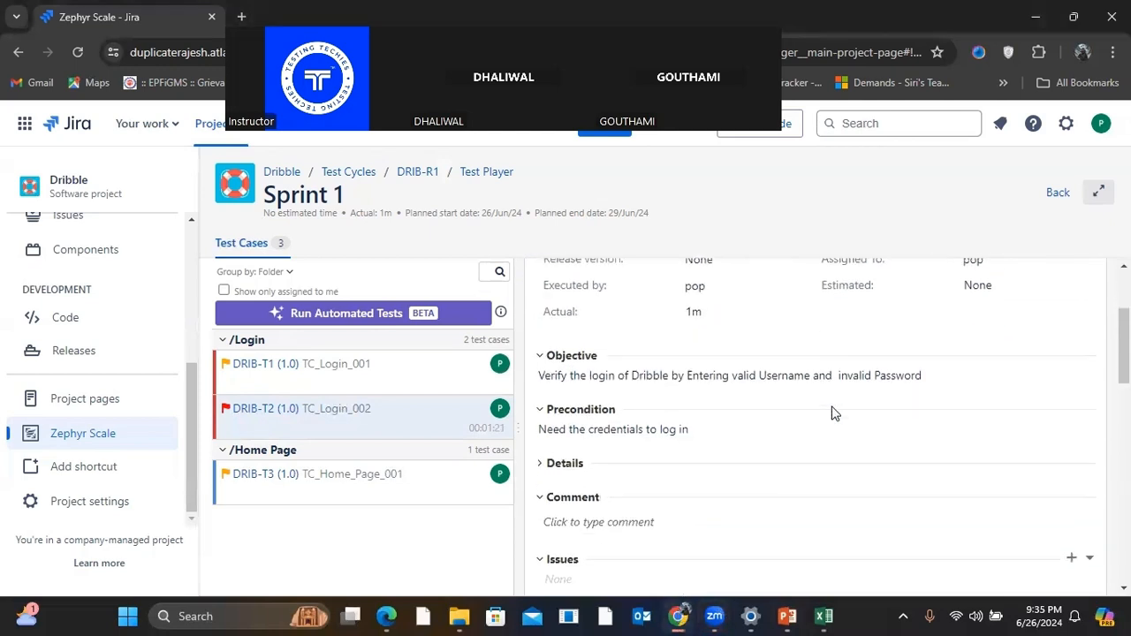
scroll(658, 452, "down", 1)
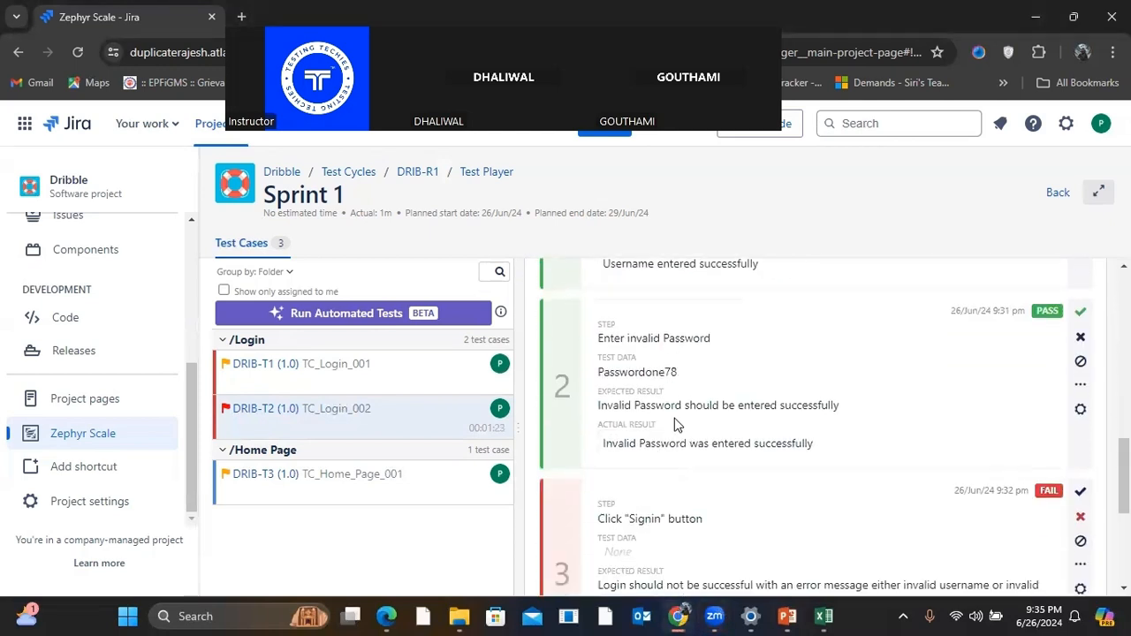
scroll(672, 425, "up", 2)
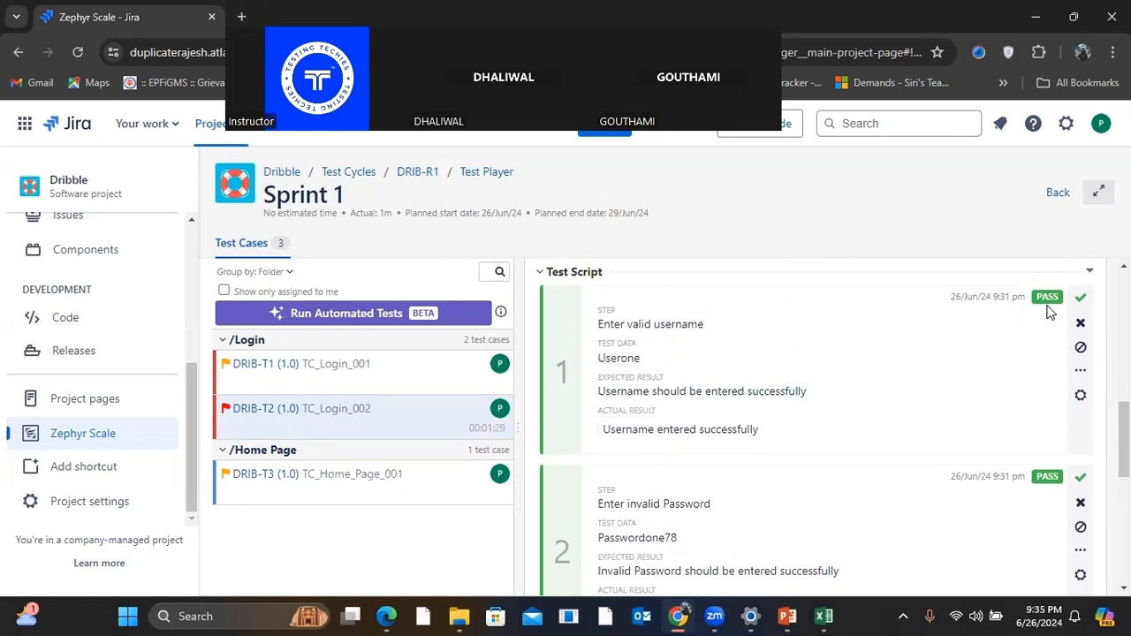
scroll(1036, 568, "down", 1)
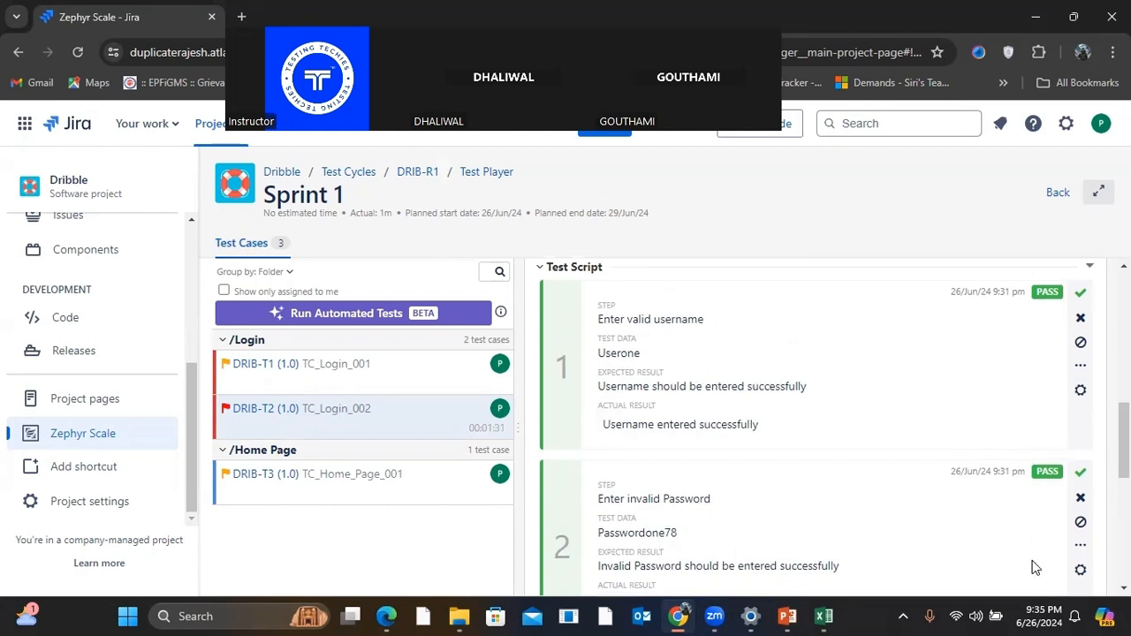
scroll(1036, 567, "up", 10)
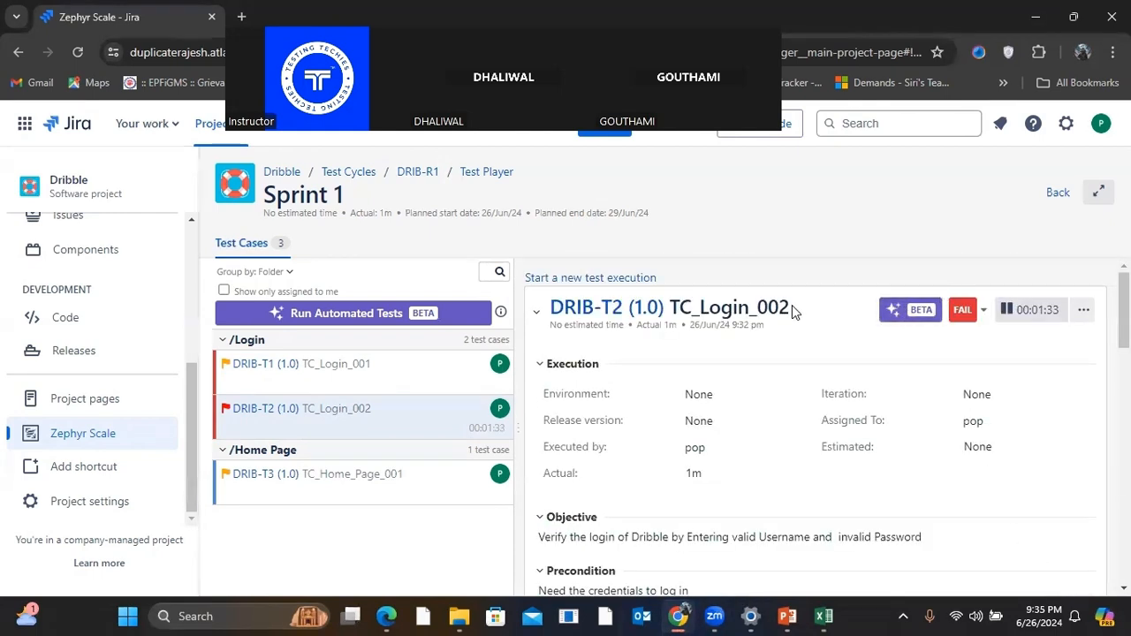
scroll(825, 412, "down", 10)
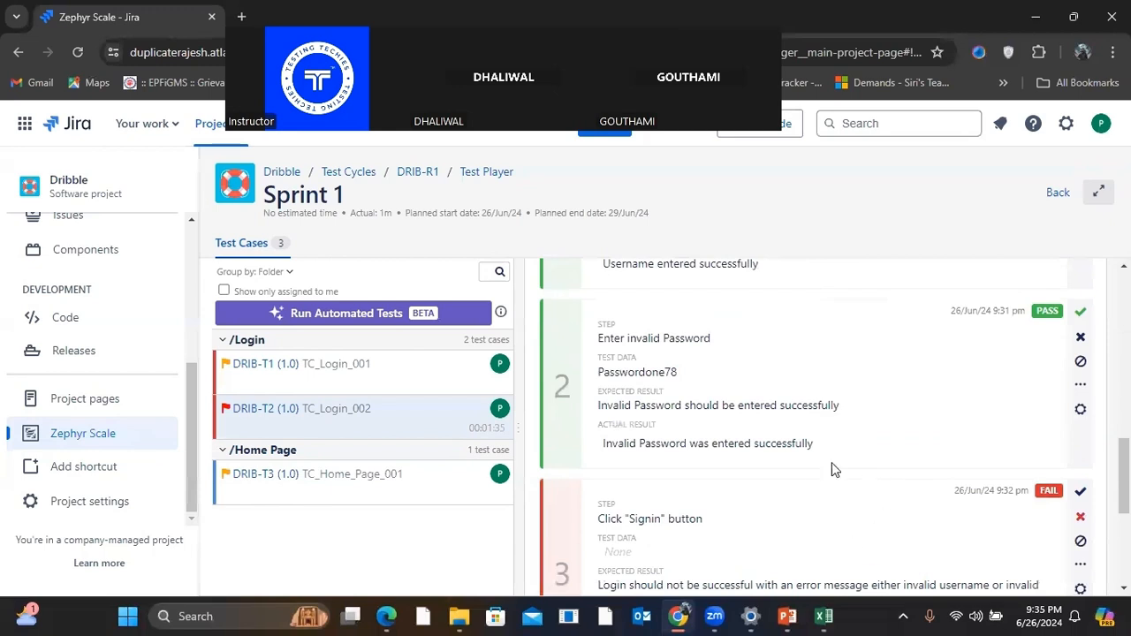
scroll(844, 541, "up", 10)
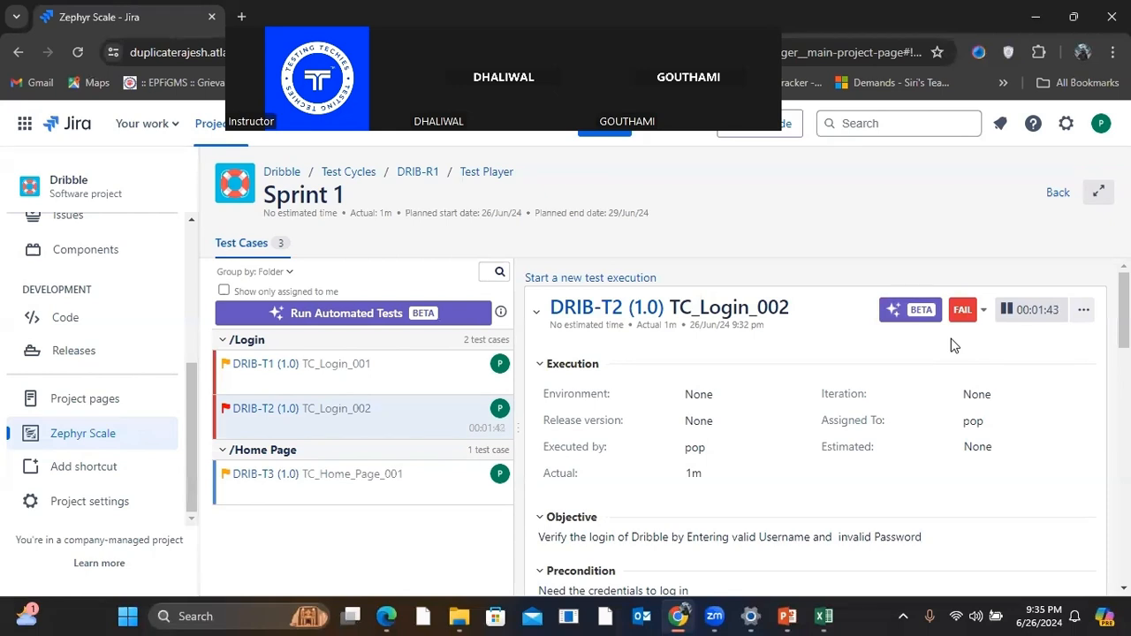
scroll(953, 344, "down", 10)
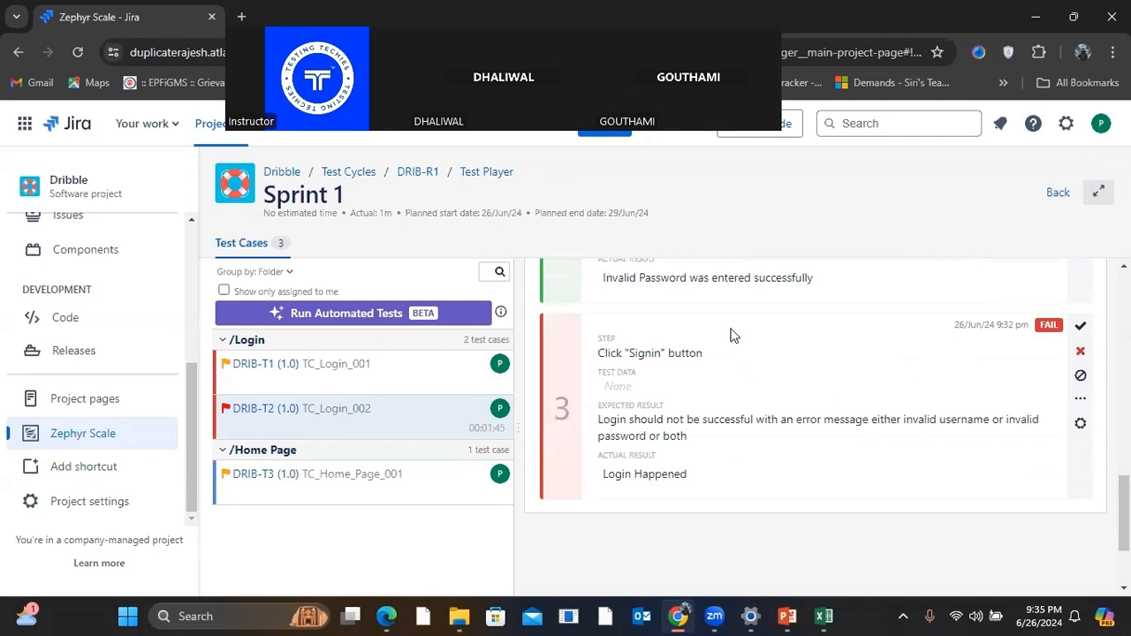
scroll(726, 403, "up", 10)
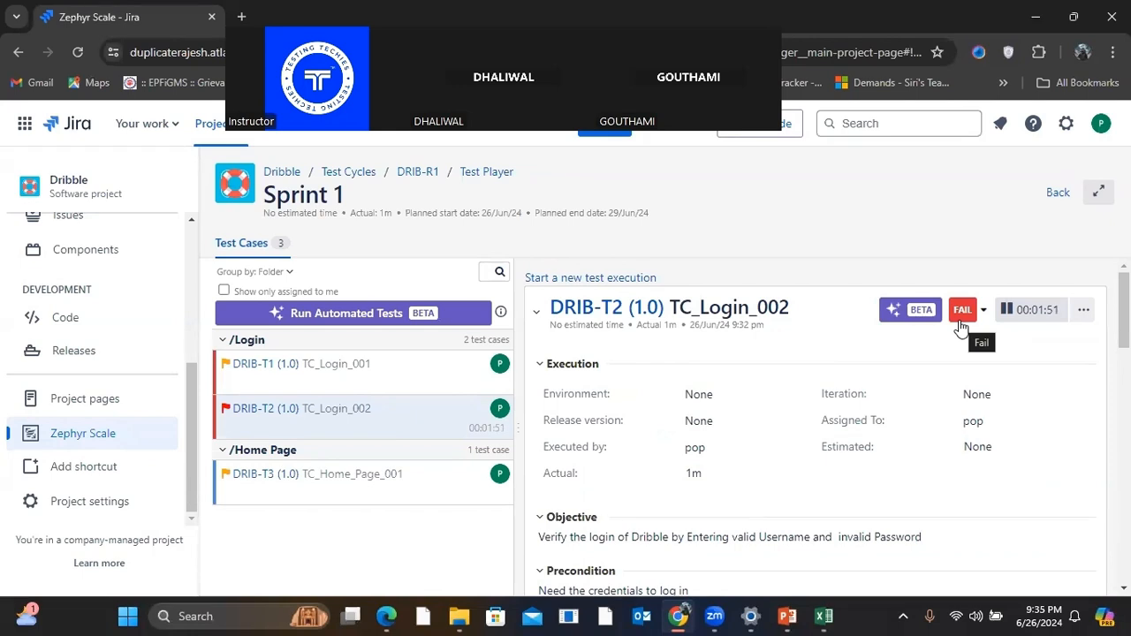
scroll(961, 328, "down", 10)
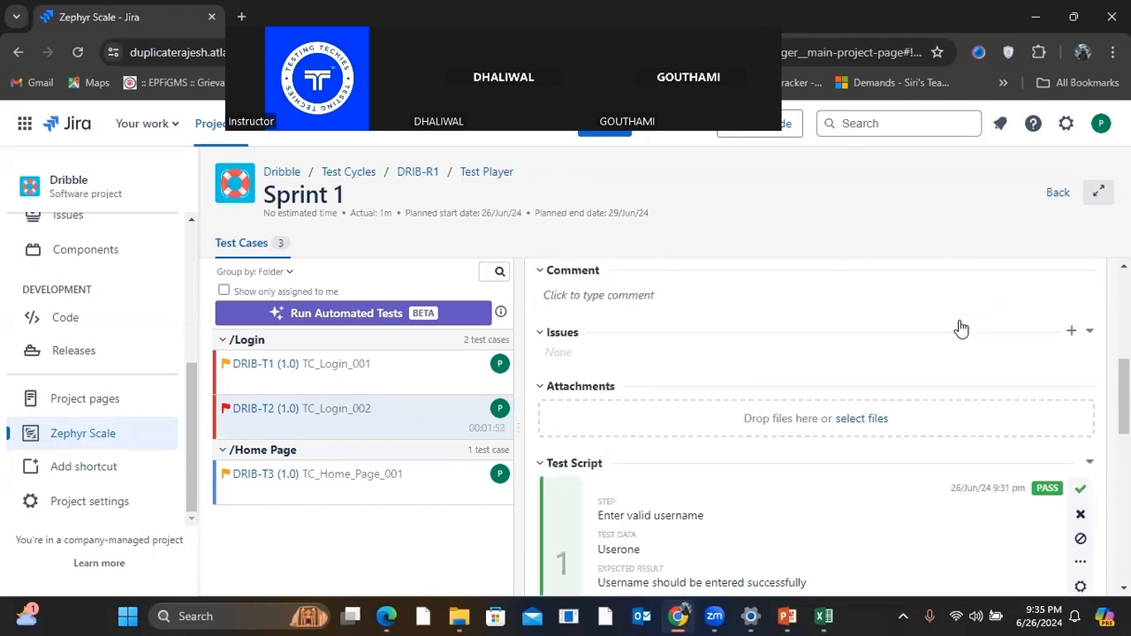
scroll(964, 327, "up", 4)
scroll(963, 327, "up", 1)
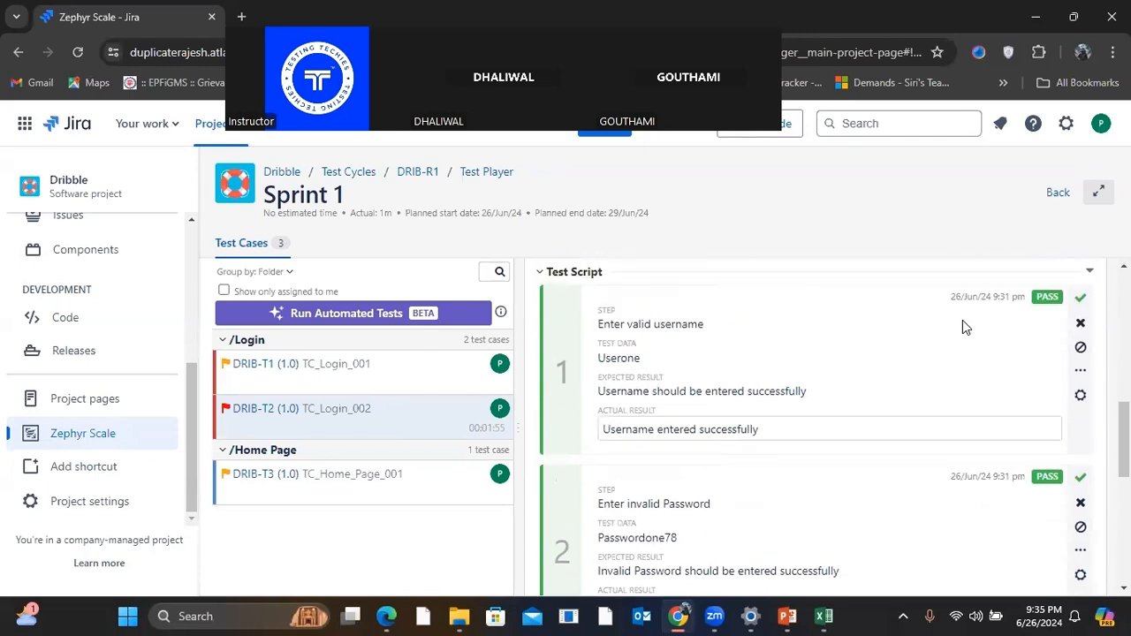
Step: Change the result of DRIB-T2's step 3, the "Signin" step, to passed
scroll(1061, 398, "down", 2)
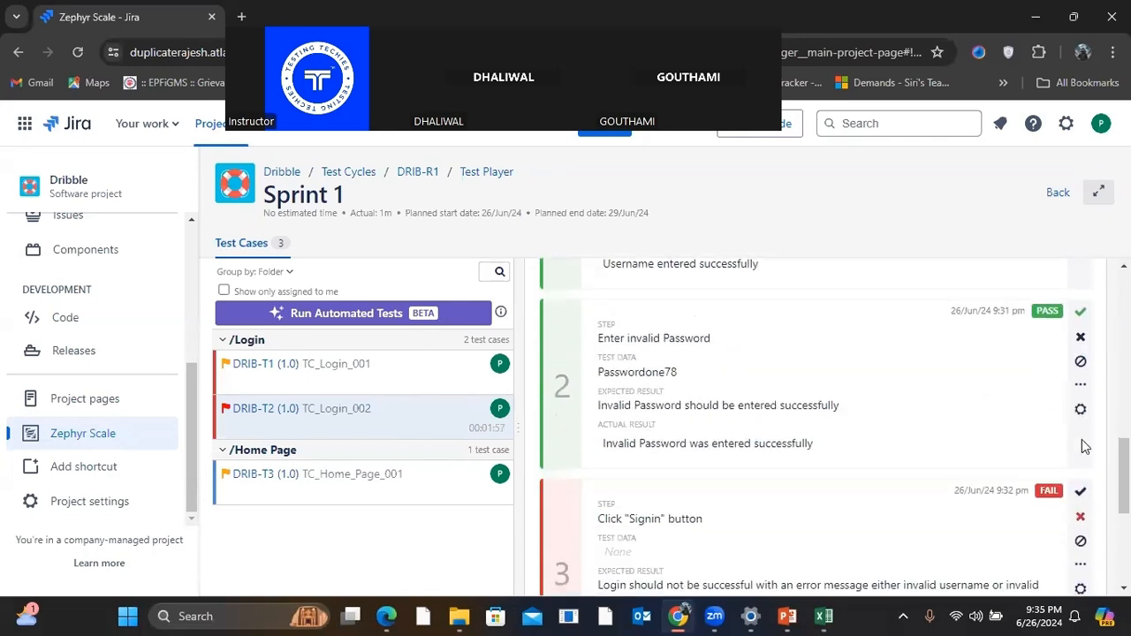
scroll(1080, 446, "down", 2)
left_click(1080, 328)
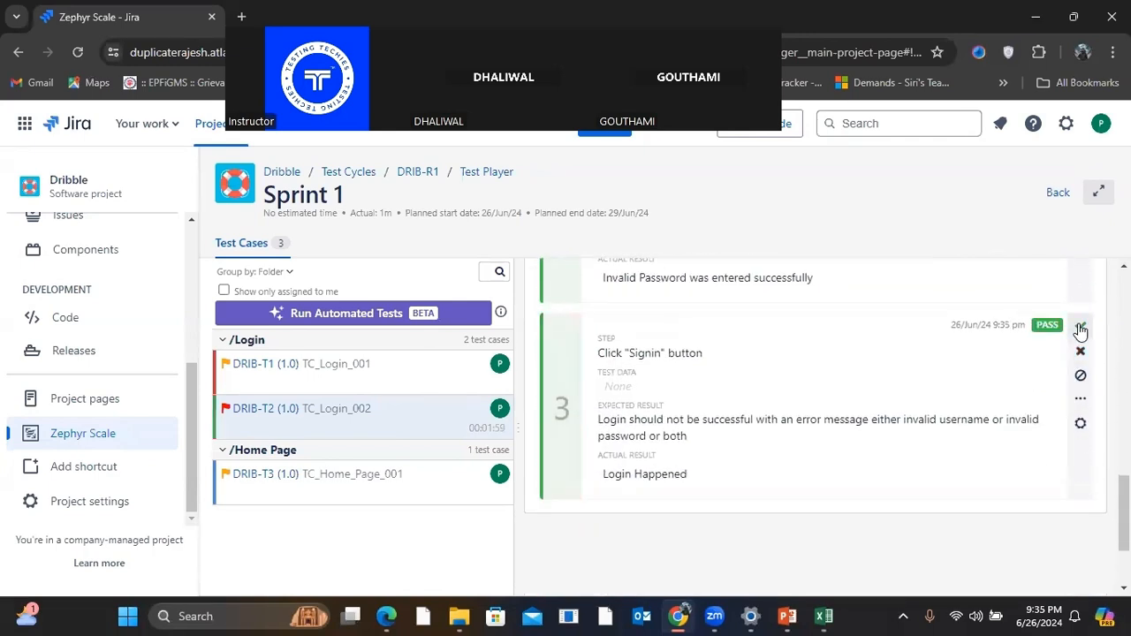
scroll(961, 411, "up", 8)
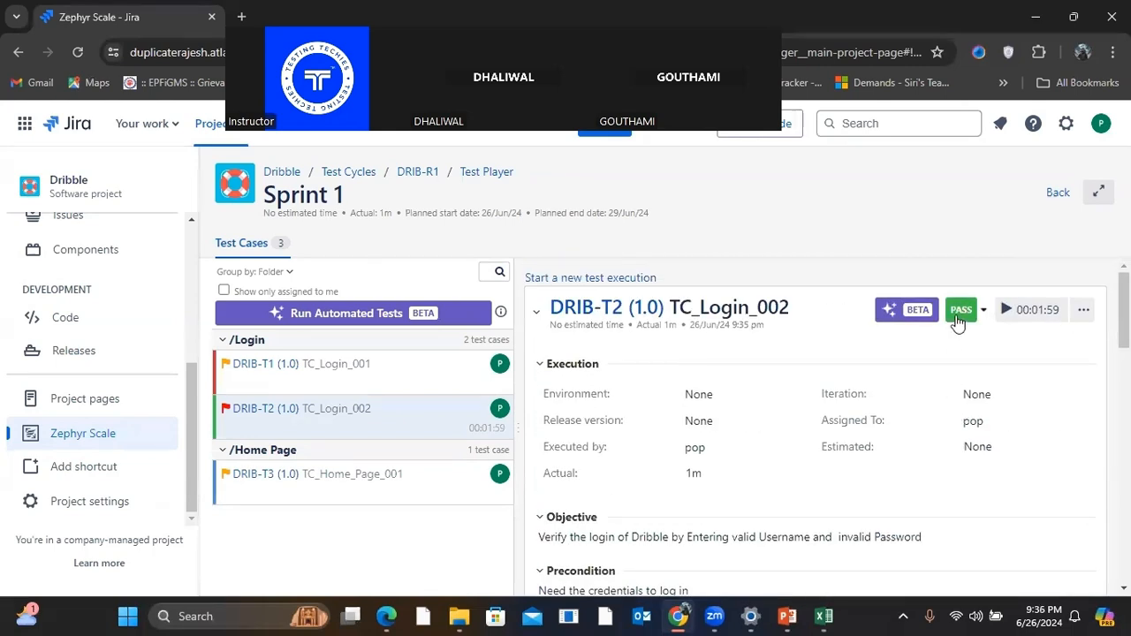
Step: Change the execution status of test case DRIB-T3 TC_Home_Page_001 to Pass
scroll(899, 405, "down", 1)
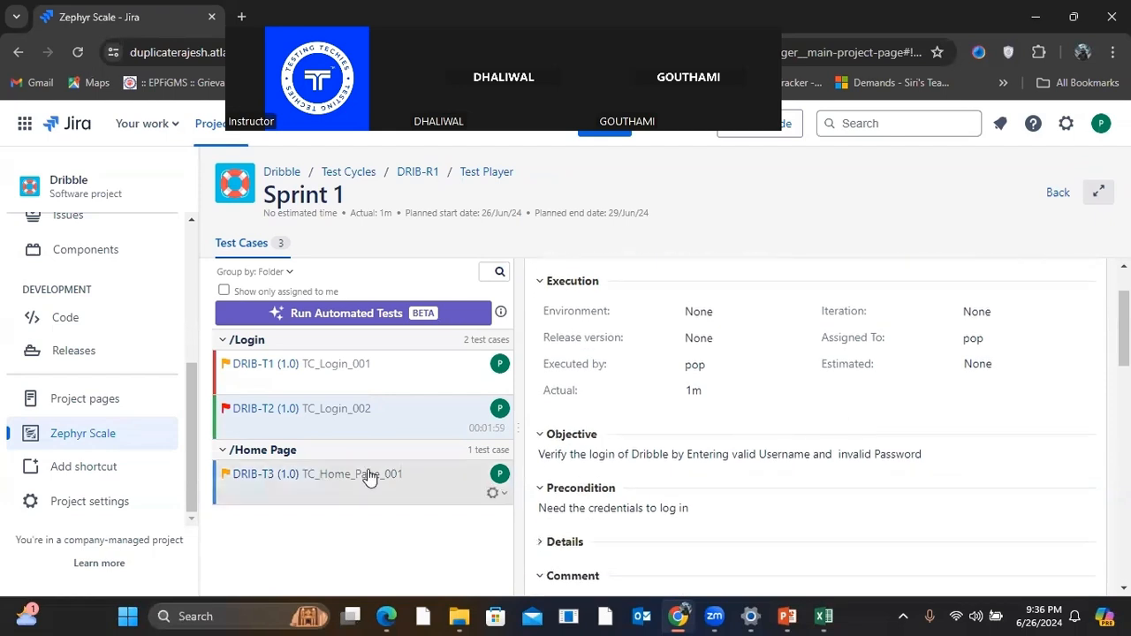
left_click(348, 472)
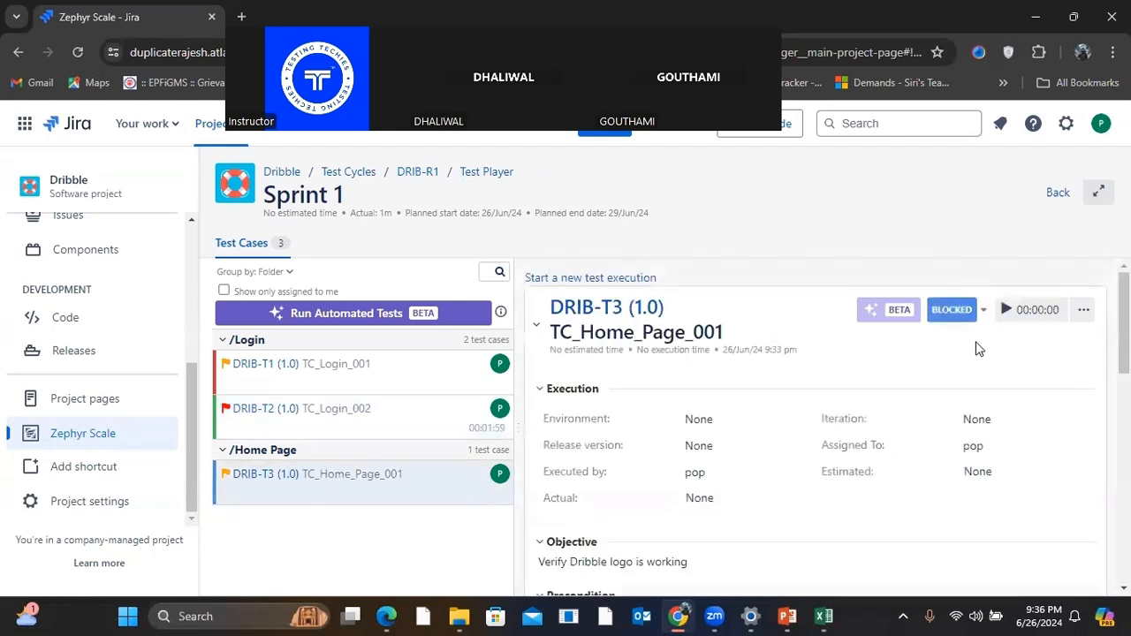
left_click(984, 313)
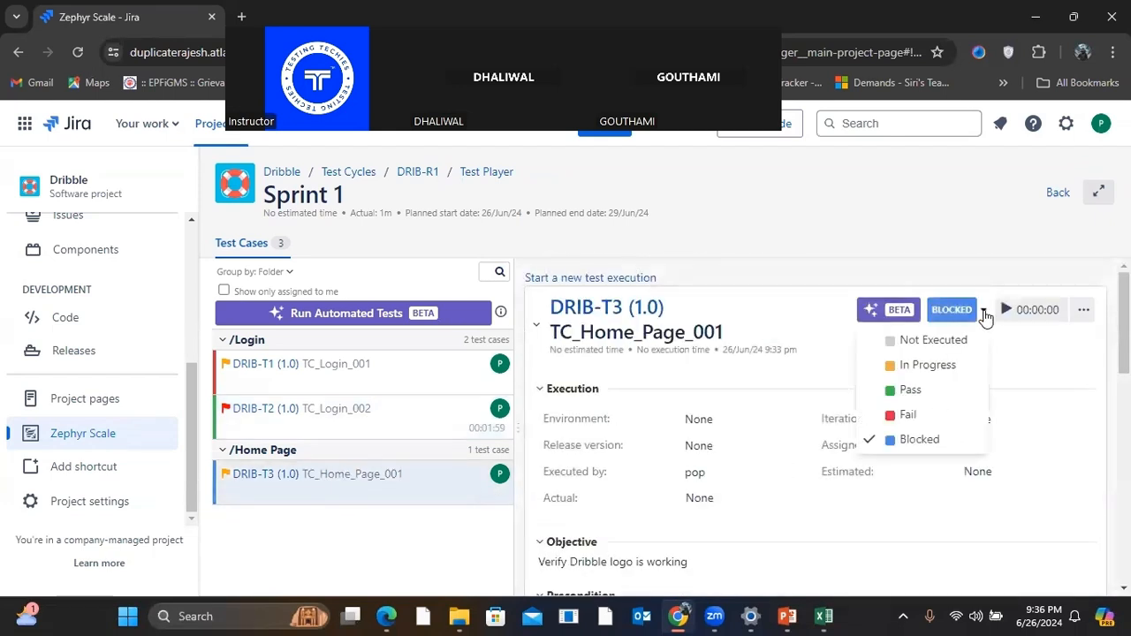
left_click(948, 389)
scroll(809, 482, "down", 8)
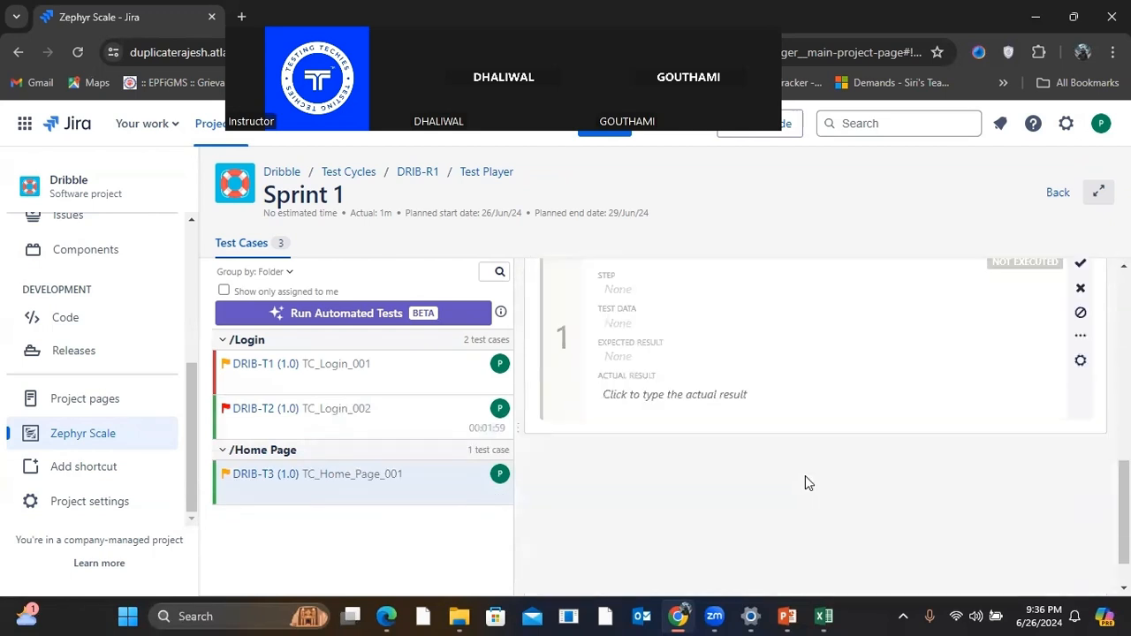
scroll(809, 483, "up", 6)
scroll(805, 482, "up", 3)
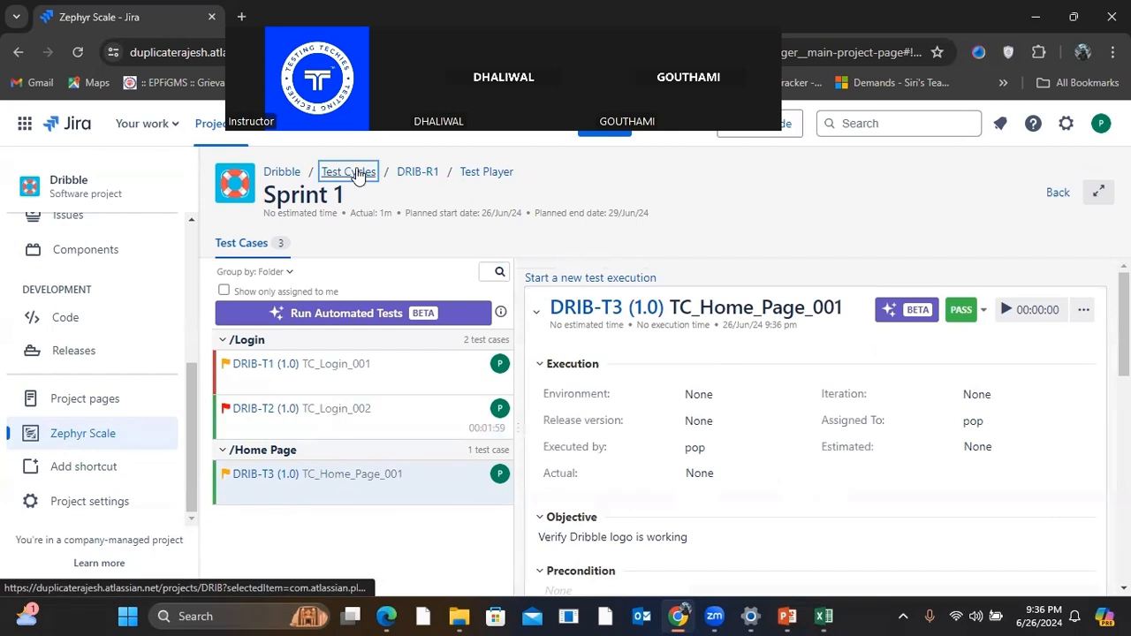
Step: Check the Sprint 1 cycle's execution status breakdown and review DRIB-T1's latest and earlier executions in that cycle
left_click(356, 174)
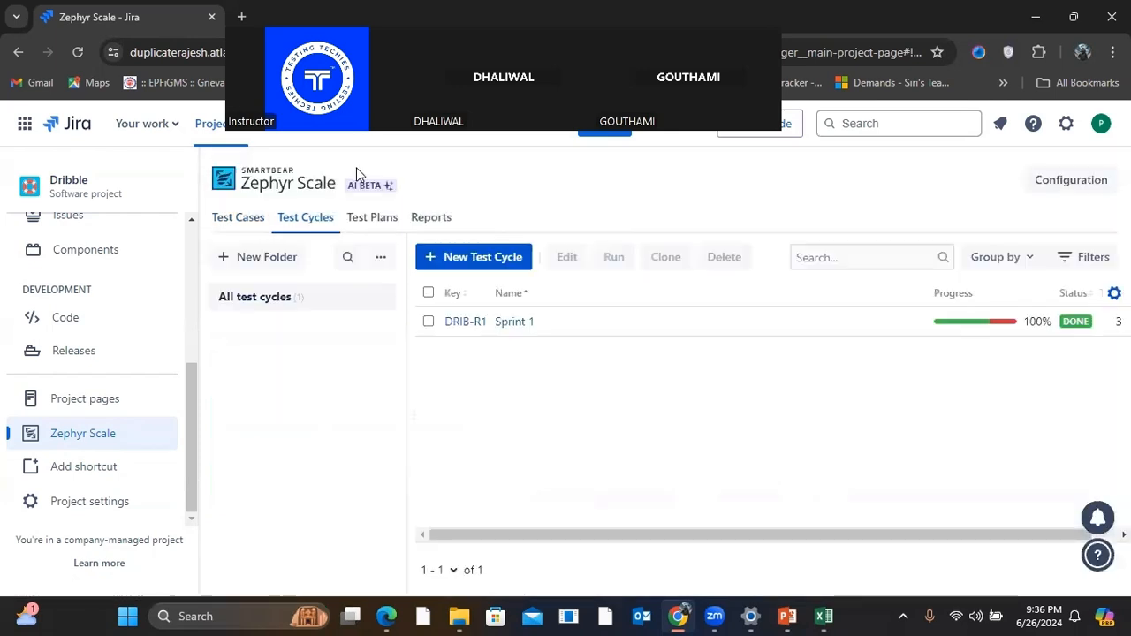
mouse_move(1006, 330)
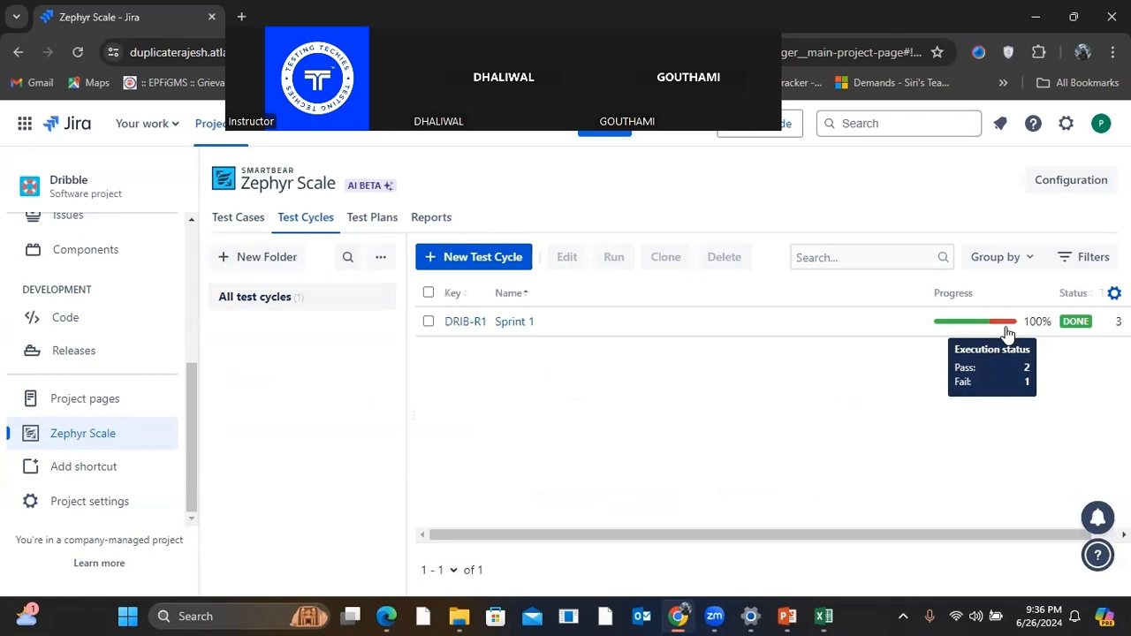
left_click(515, 322)
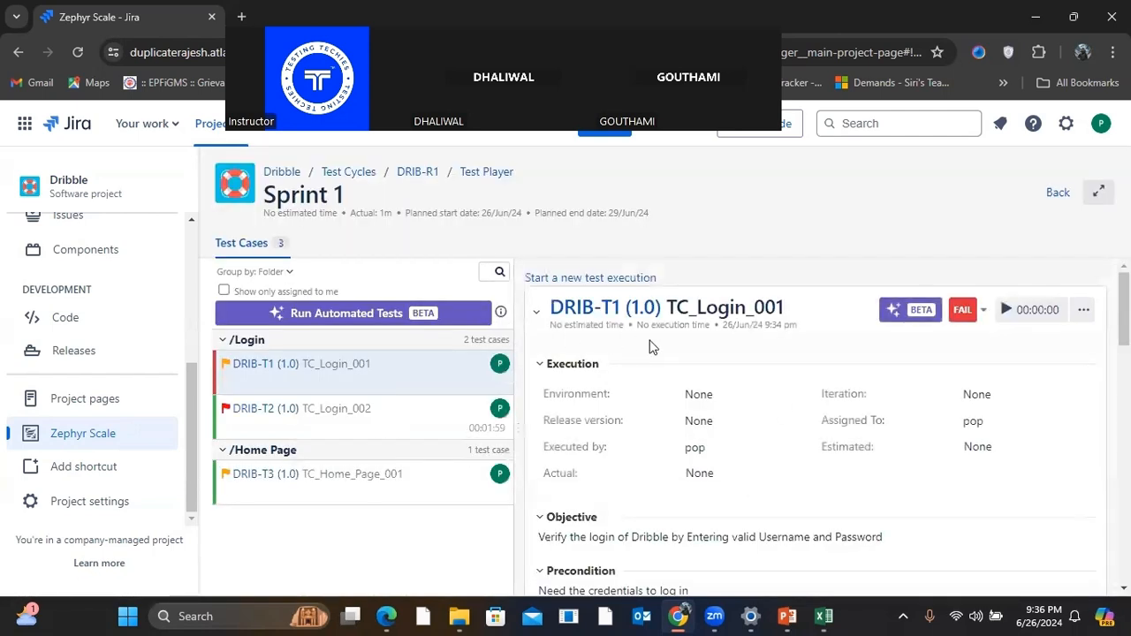
scroll(650, 346, "down", 15)
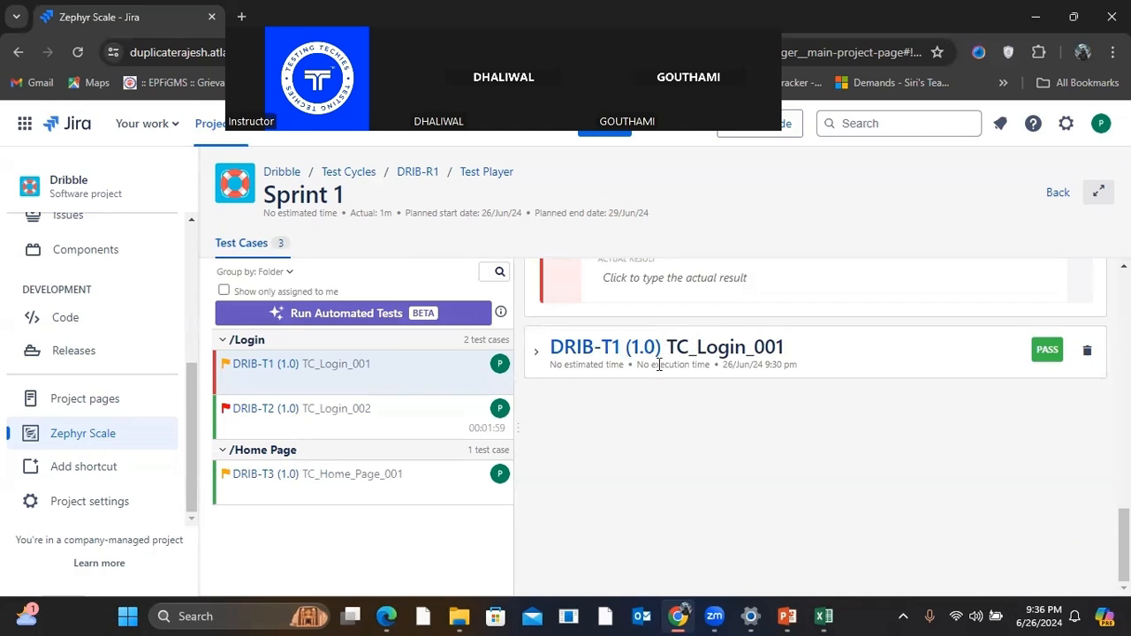
scroll(661, 362, "up", 15)
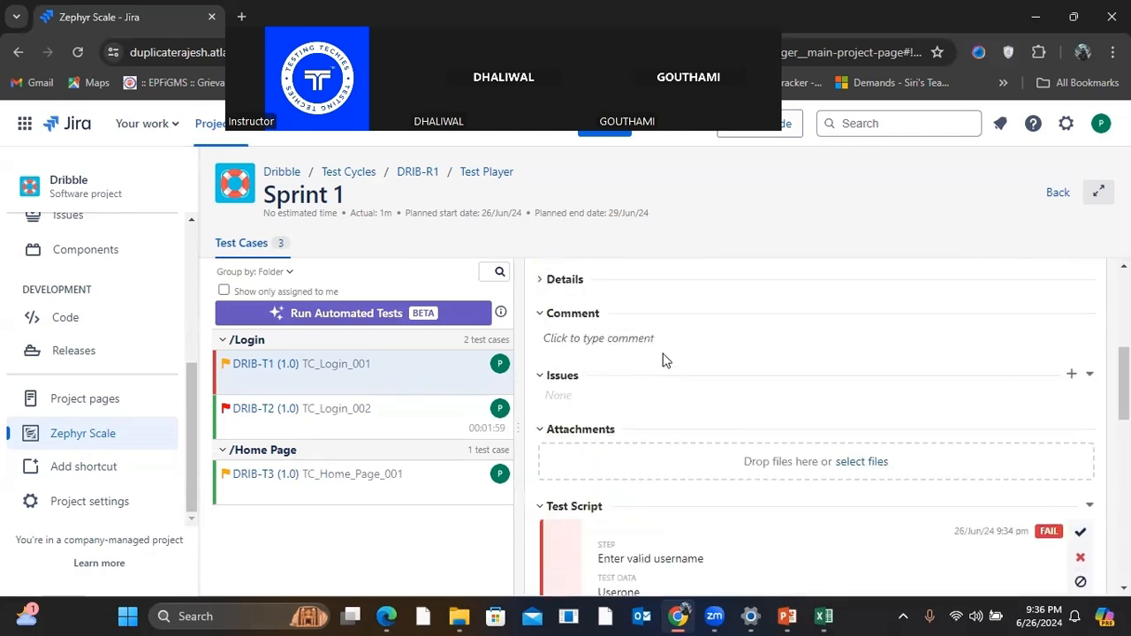
scroll(664, 364, "down", 15)
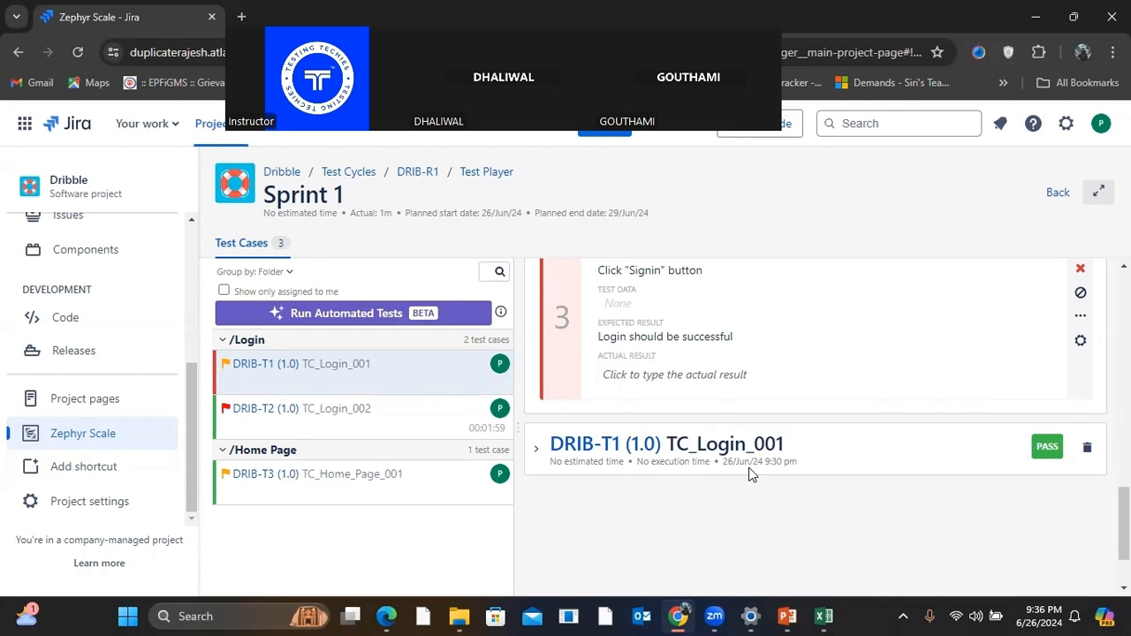
Step: Show the test cases in the Login folder and check DRIB-T1's last execution result there
left_click(332, 179)
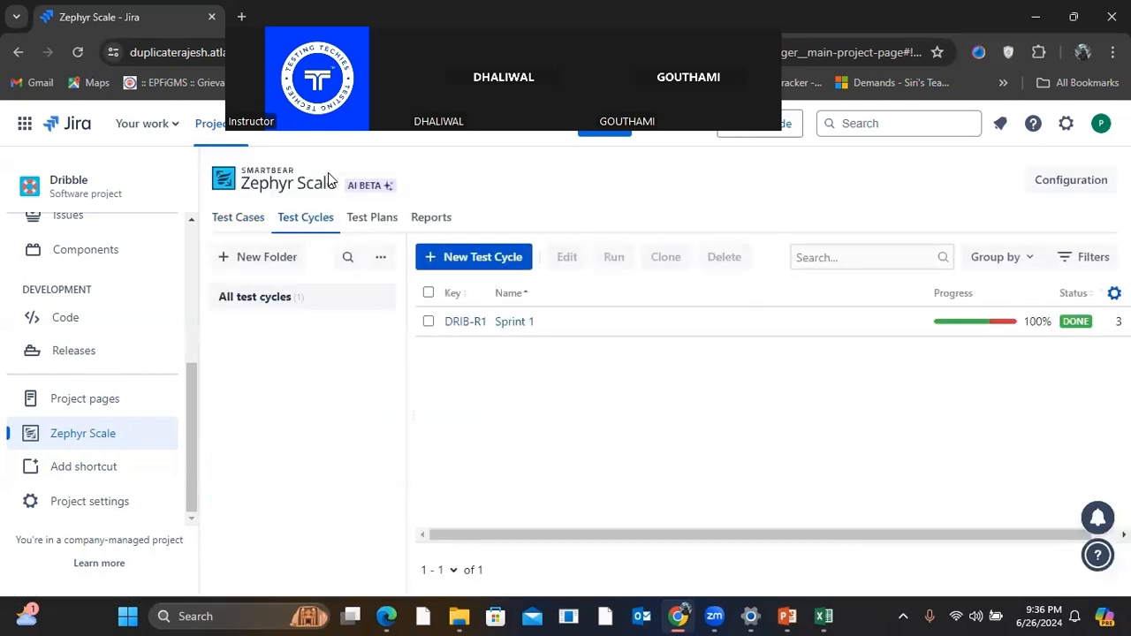
left_click(247, 225)
left_click(252, 322)
mouse_move(1089, 327)
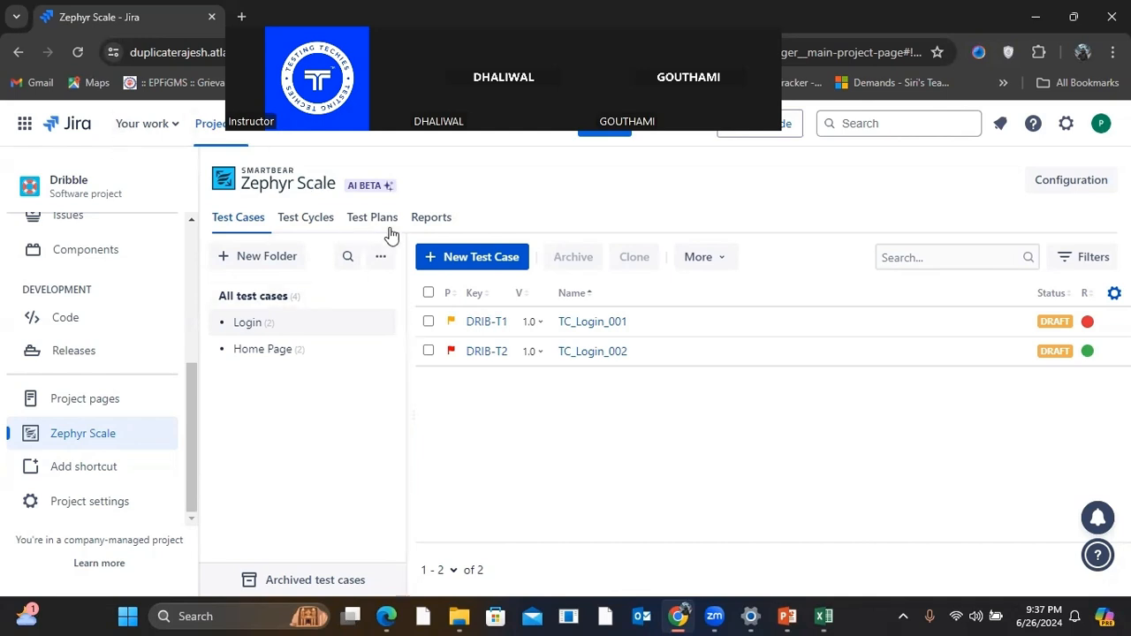
Step: Browse the available reports and open the "Test execution results (detailed)" report setup
left_click(421, 224)
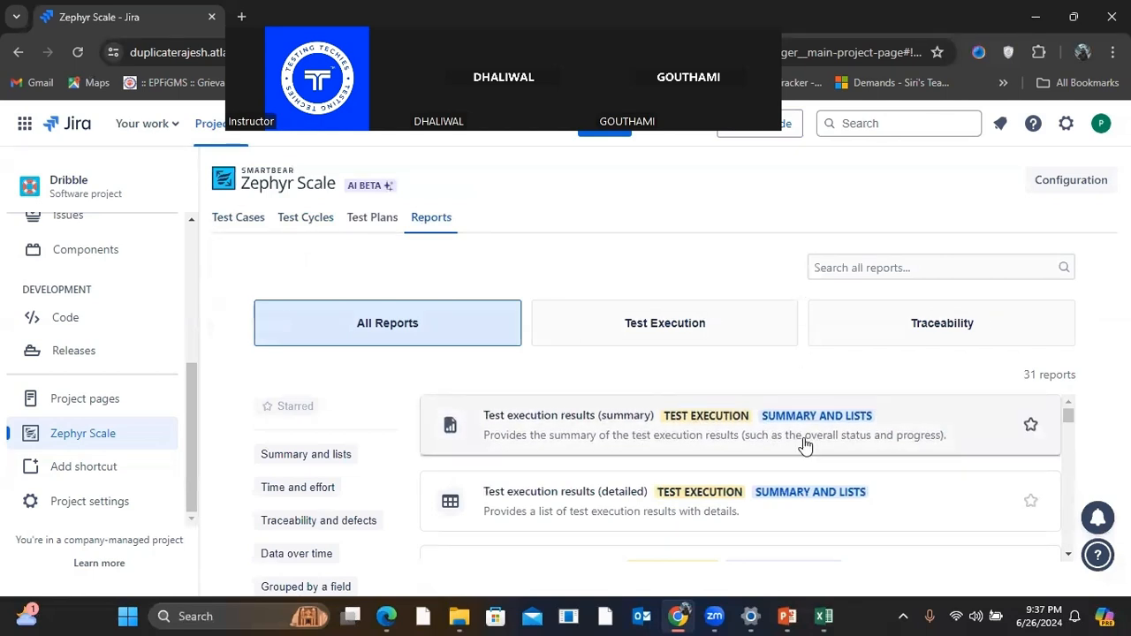
scroll(713, 518, "down", 3)
scroll(713, 518, "up", 3)
scroll(713, 518, "down", 5)
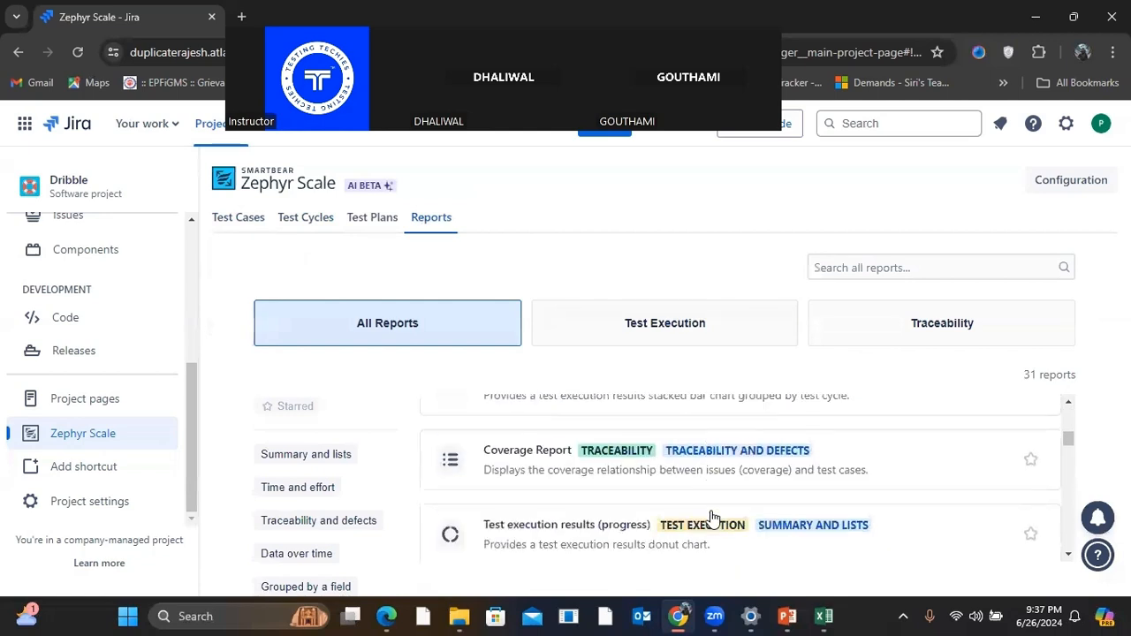
scroll(714, 518, "down", 6)
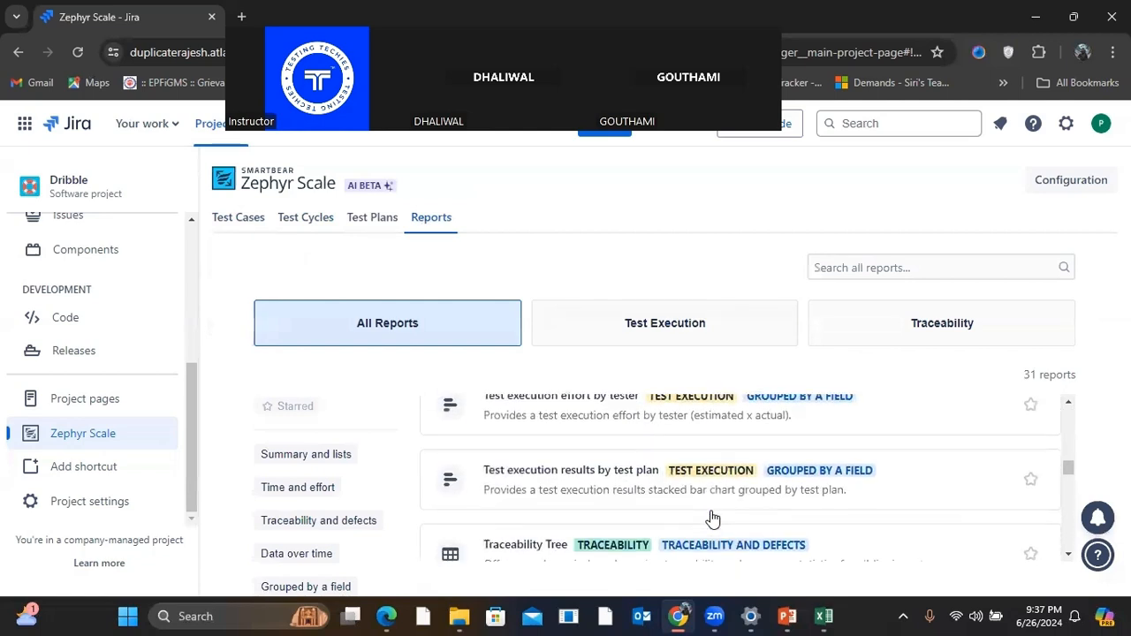
scroll(714, 517, "up", 8)
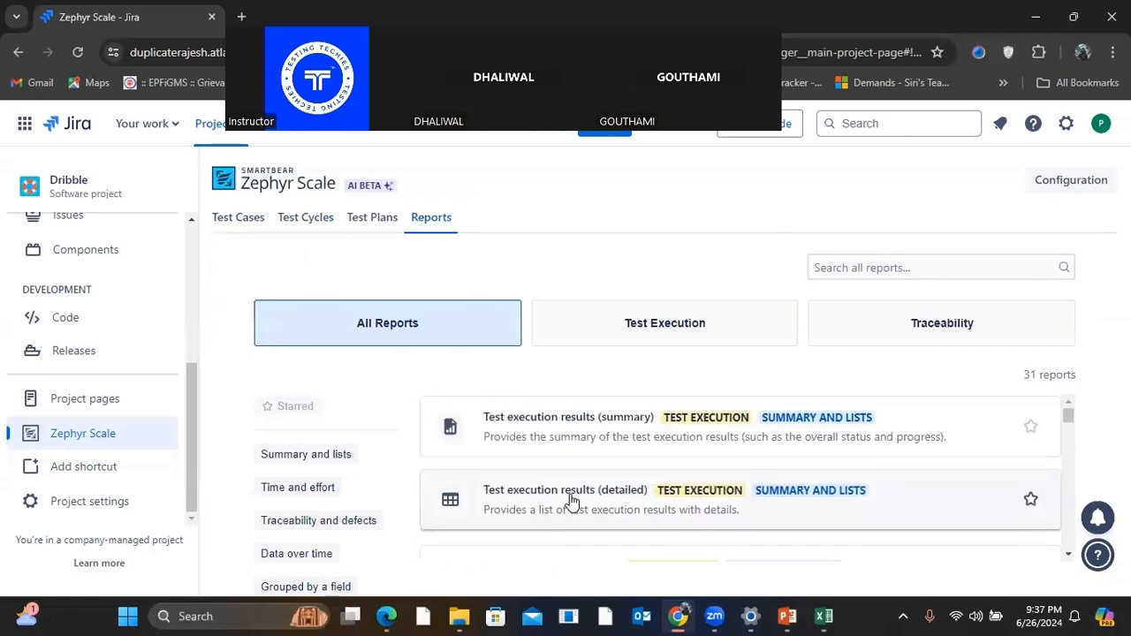
left_click(571, 501)
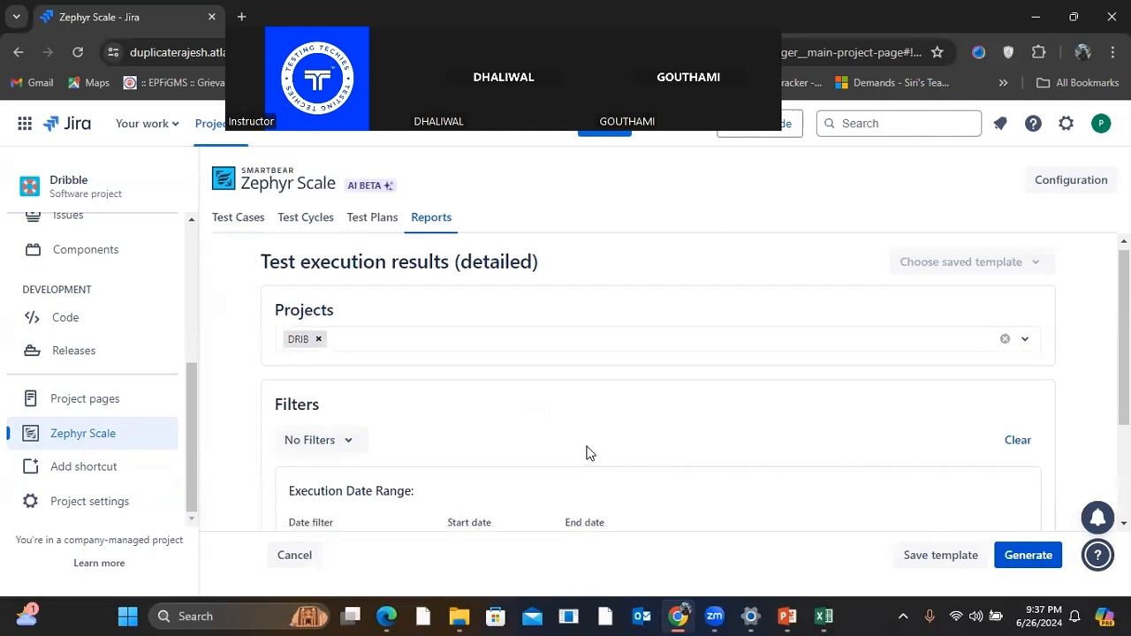
Step: Generate the detailed report for all test executions with an execution date range from 25/Jun/24 to 26/Jun/24
scroll(590, 454, "down", 2)
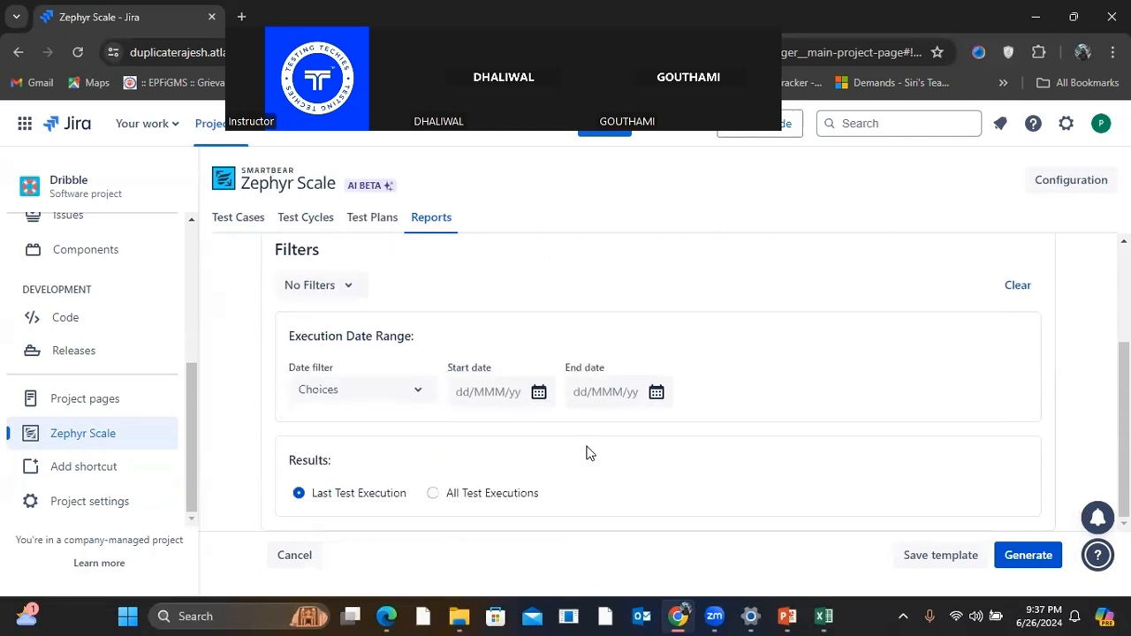
left_click(539, 392)
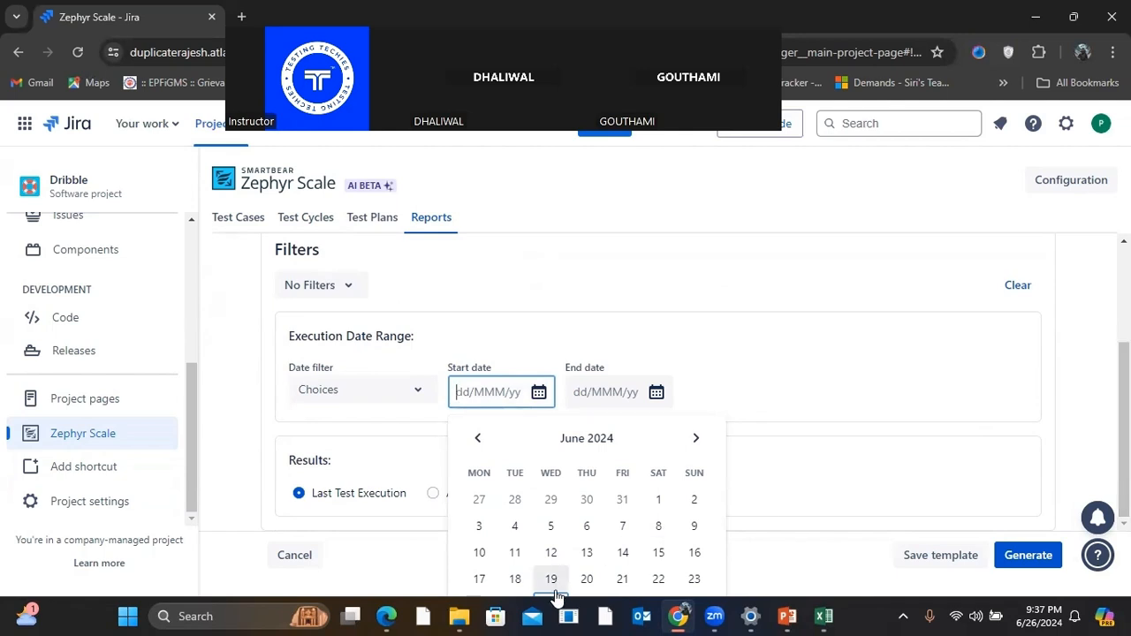
left_click(514, 601)
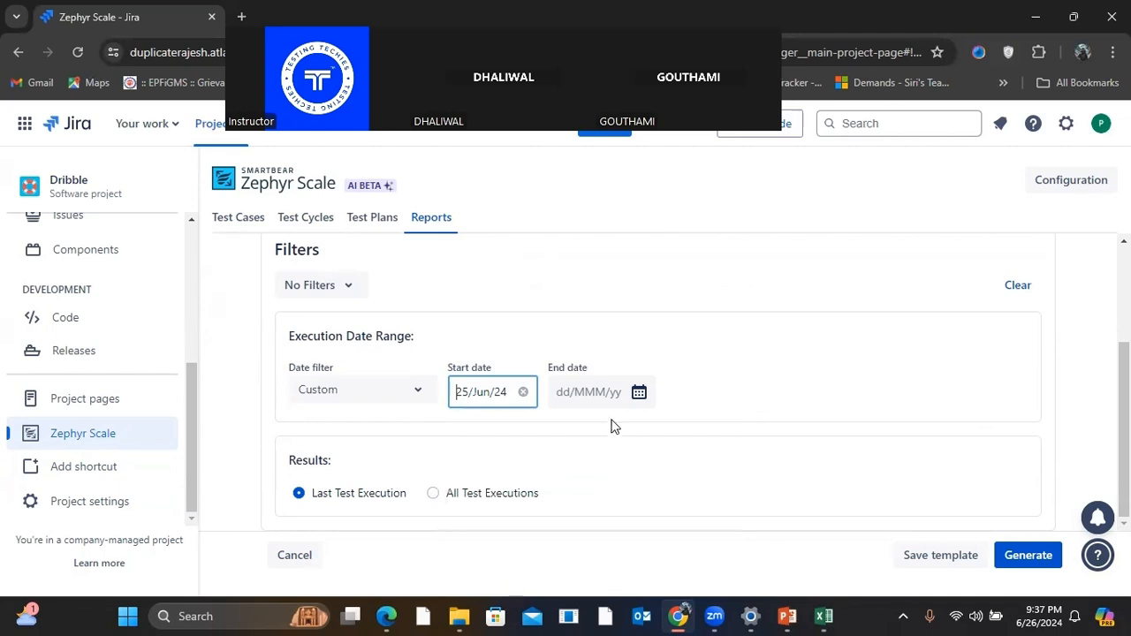
left_click(597, 392)
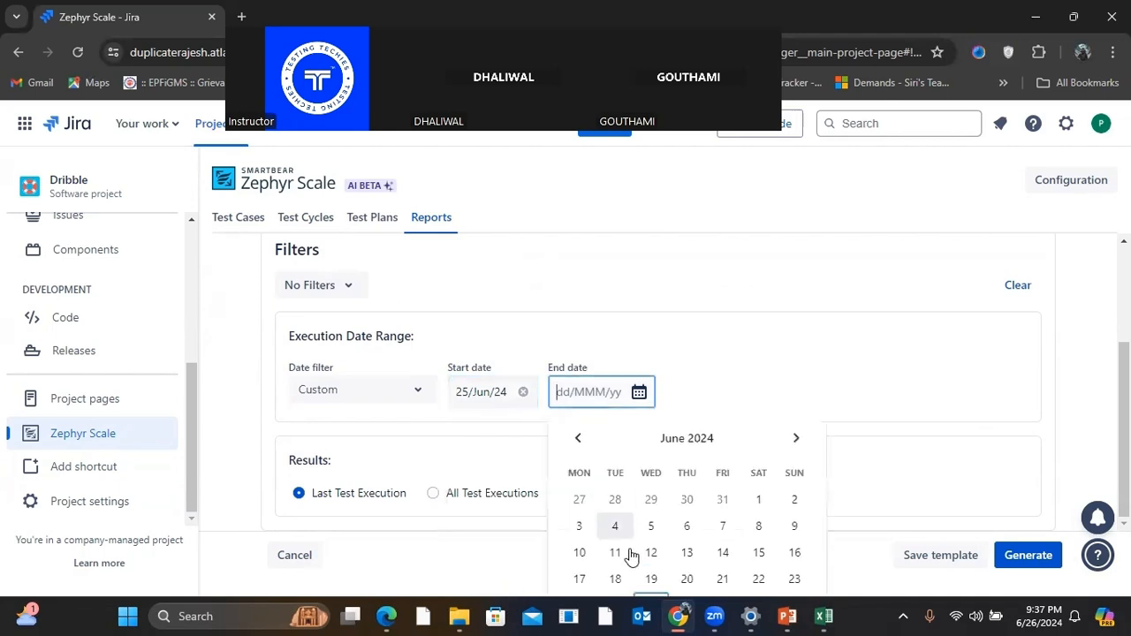
left_click(651, 601)
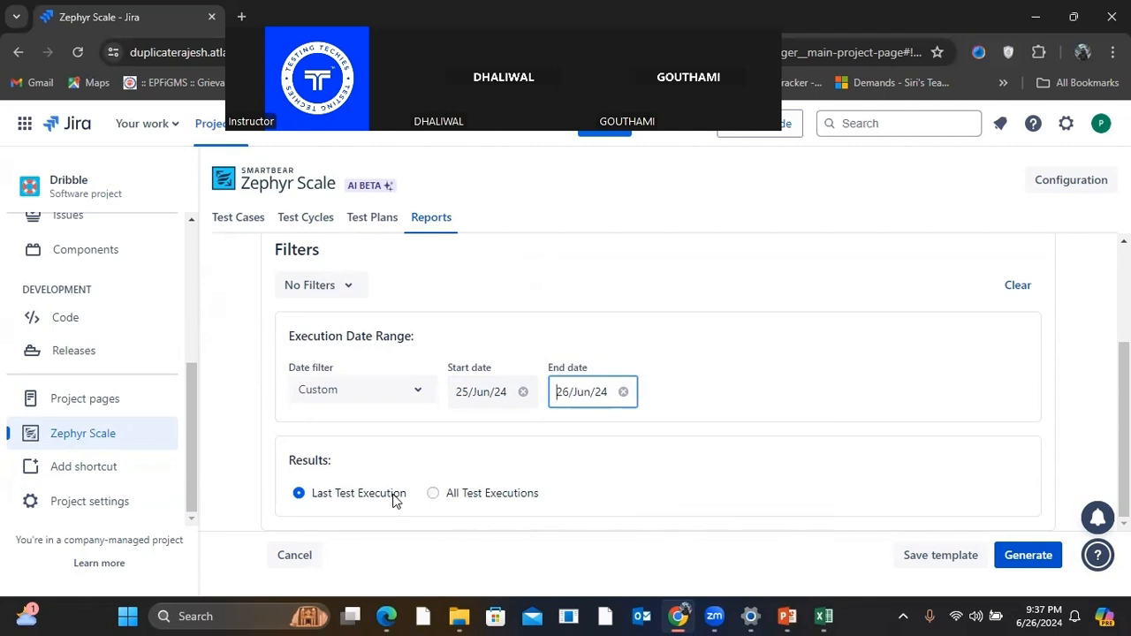
left_click(433, 494)
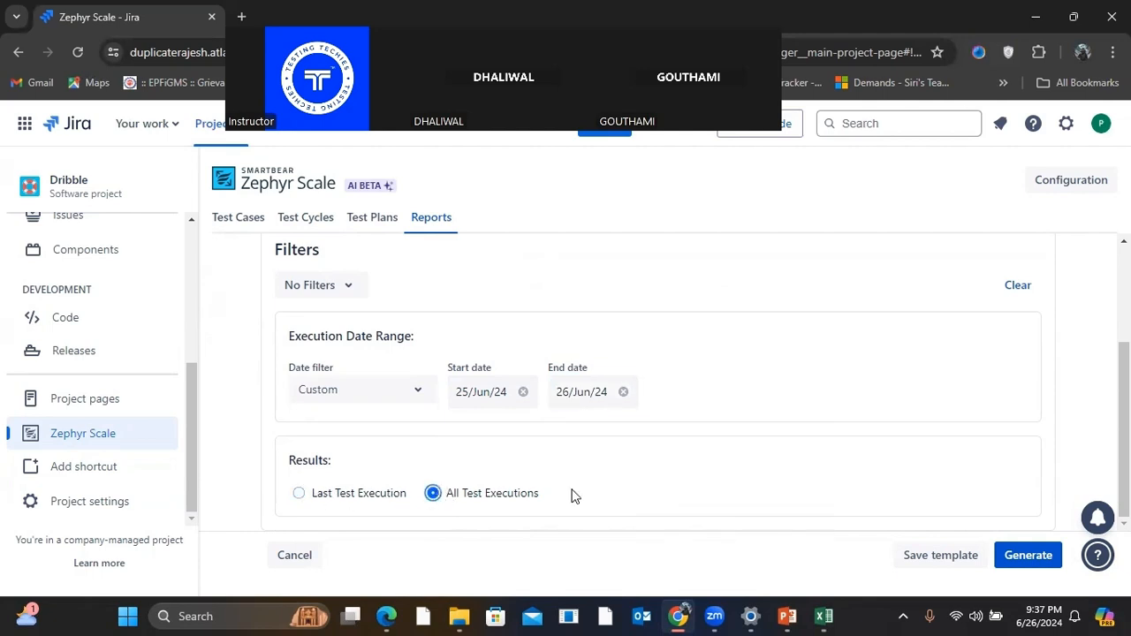
left_click(1028, 557)
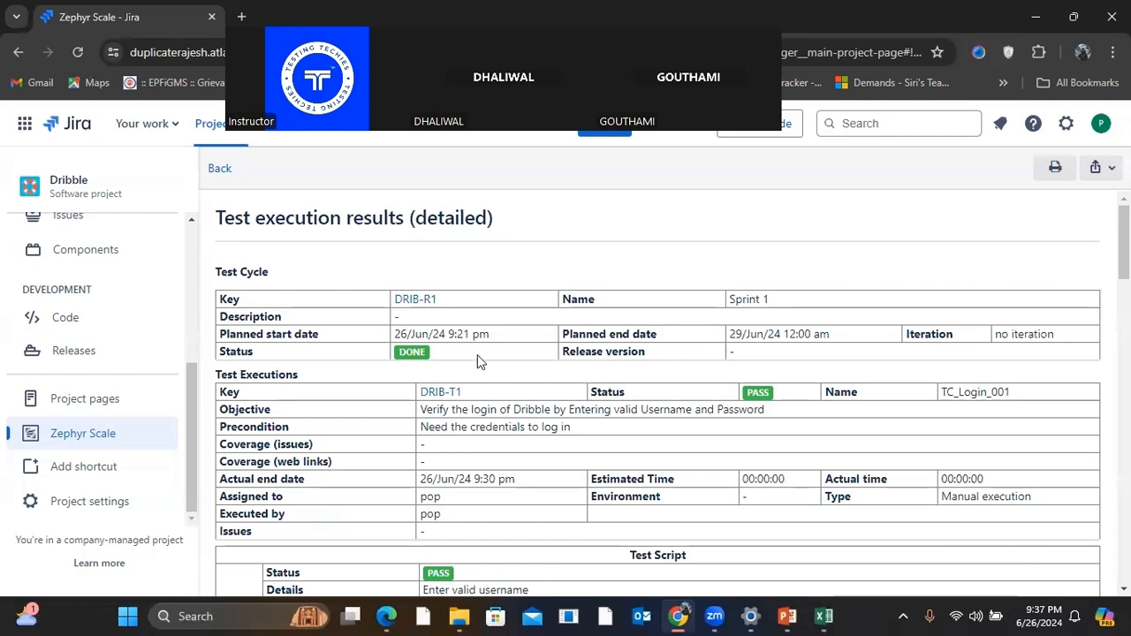
Step: Read through the generated report, comparing the statuses and step results of both DRIB-T1 executions down to DRIB-T2
scroll(478, 361, "down", 3)
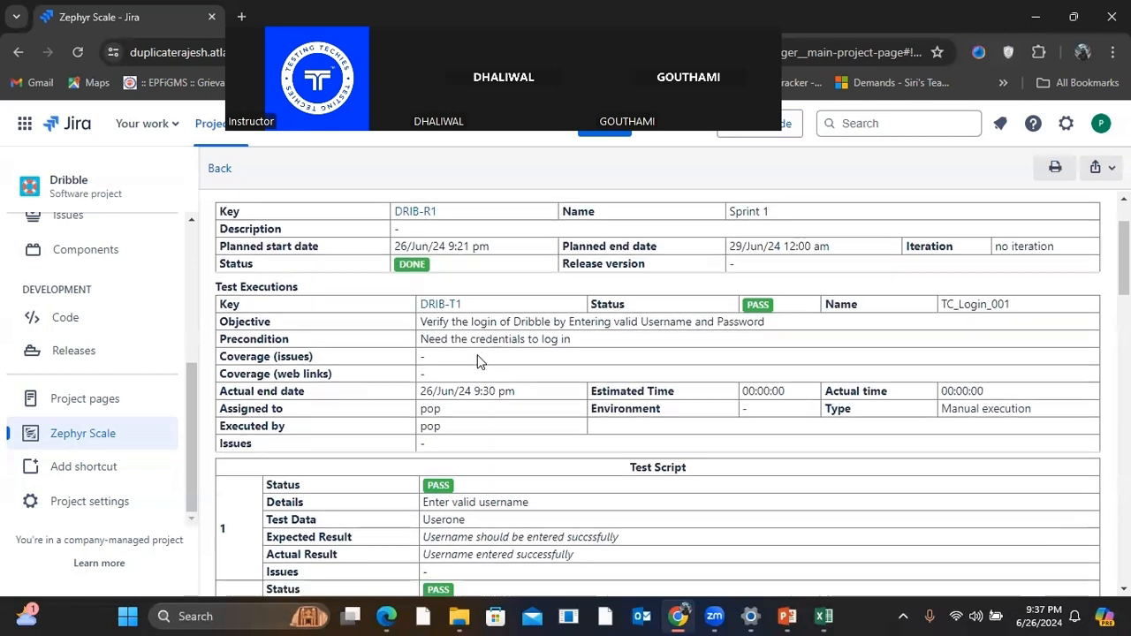
scroll(477, 361, "down", 1)
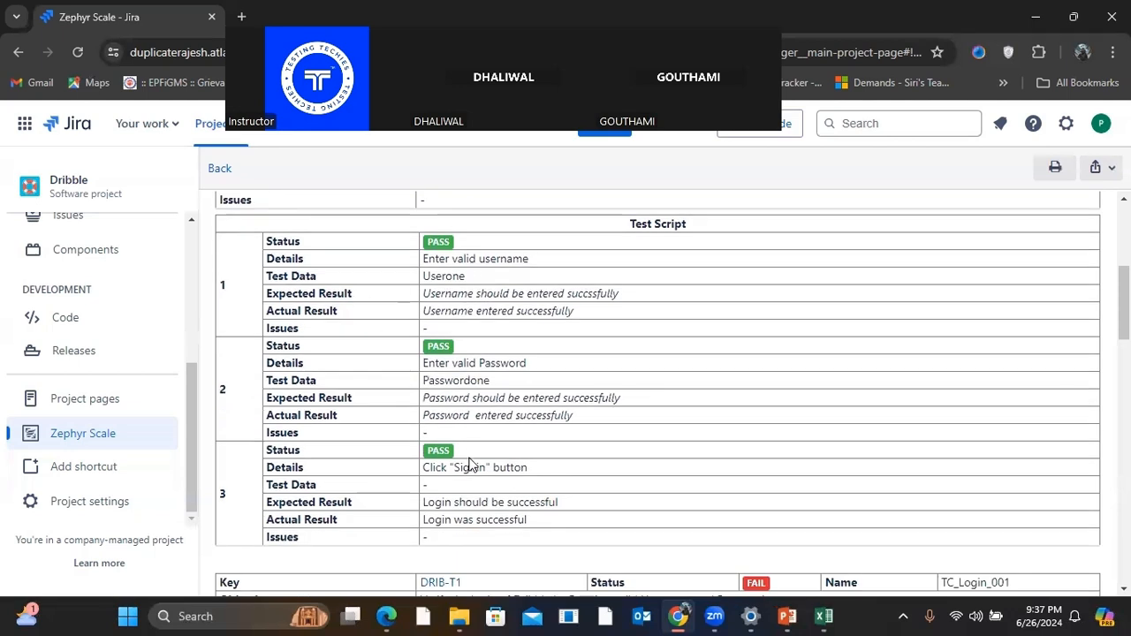
scroll(469, 460, "down", 1)
scroll(469, 465, "down", 2)
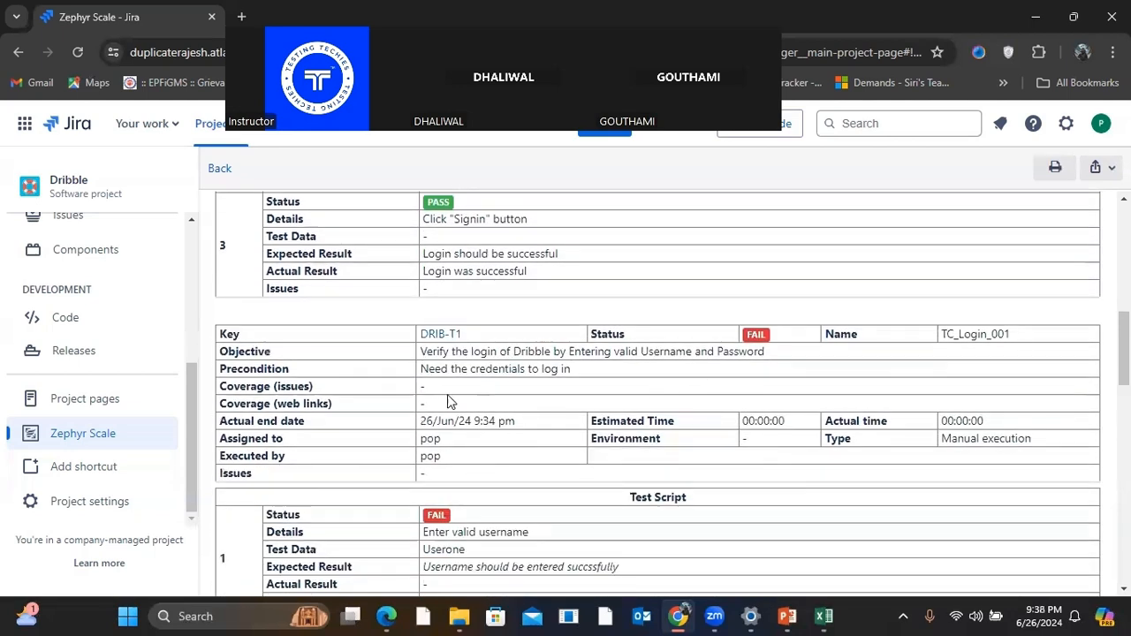
scroll(482, 403, "down", 1)
scroll(481, 403, "down", 3)
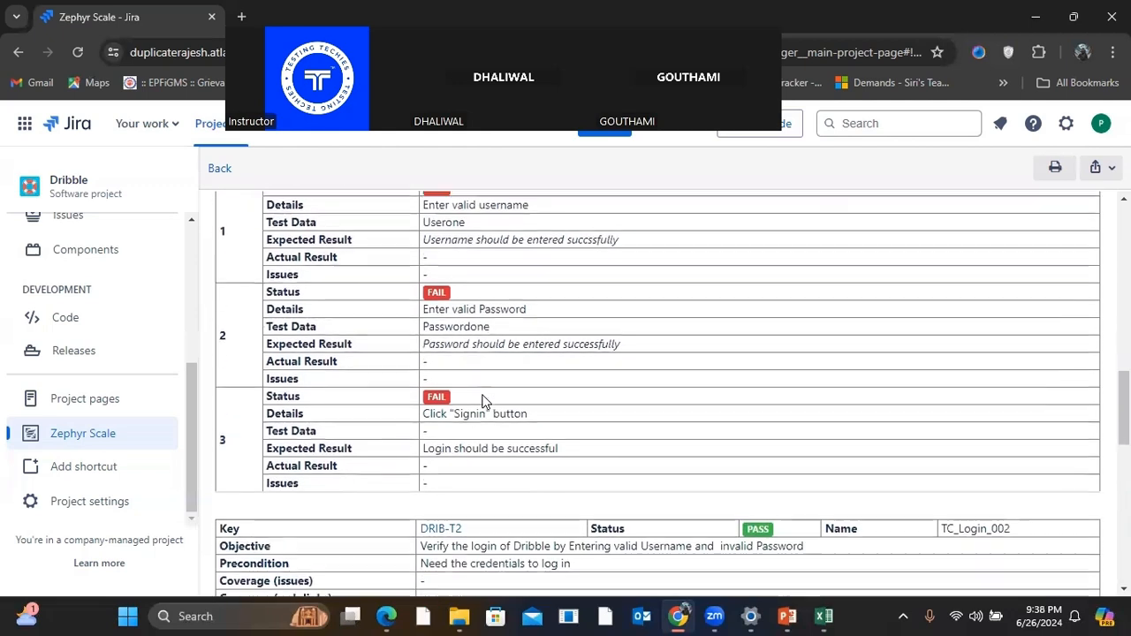
scroll(483, 403, "down", 1)
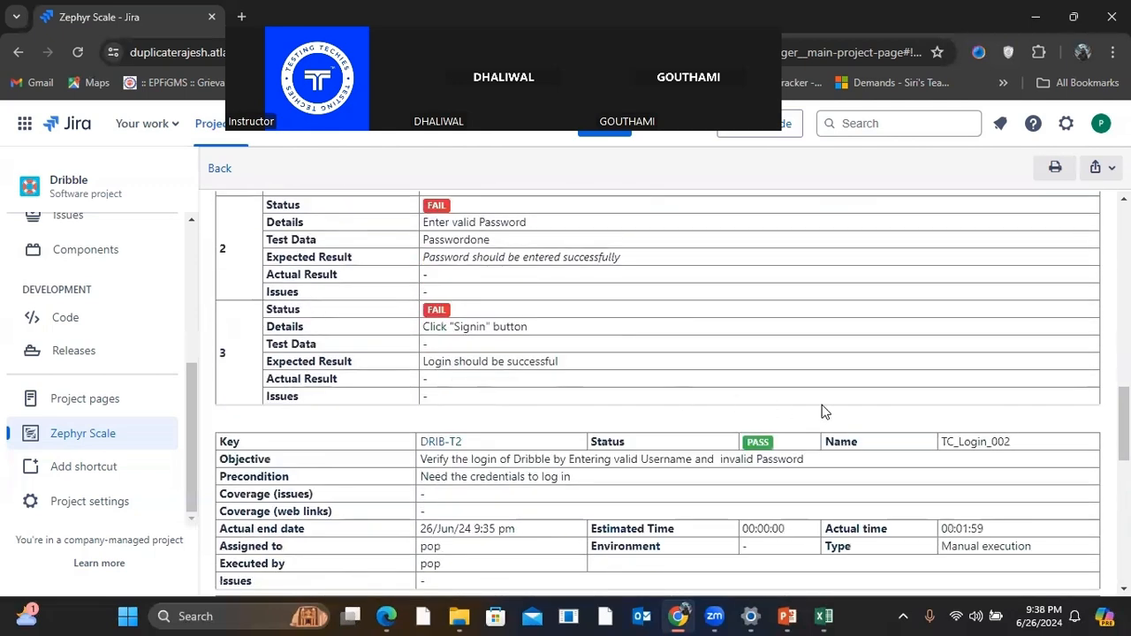
Step: Go back to the report's beginning and examine the cycle details and the expected and actual results of DRIB-T1's first execution
scroll(846, 411, "up", 4)
scroll(848, 409, "up", 8)
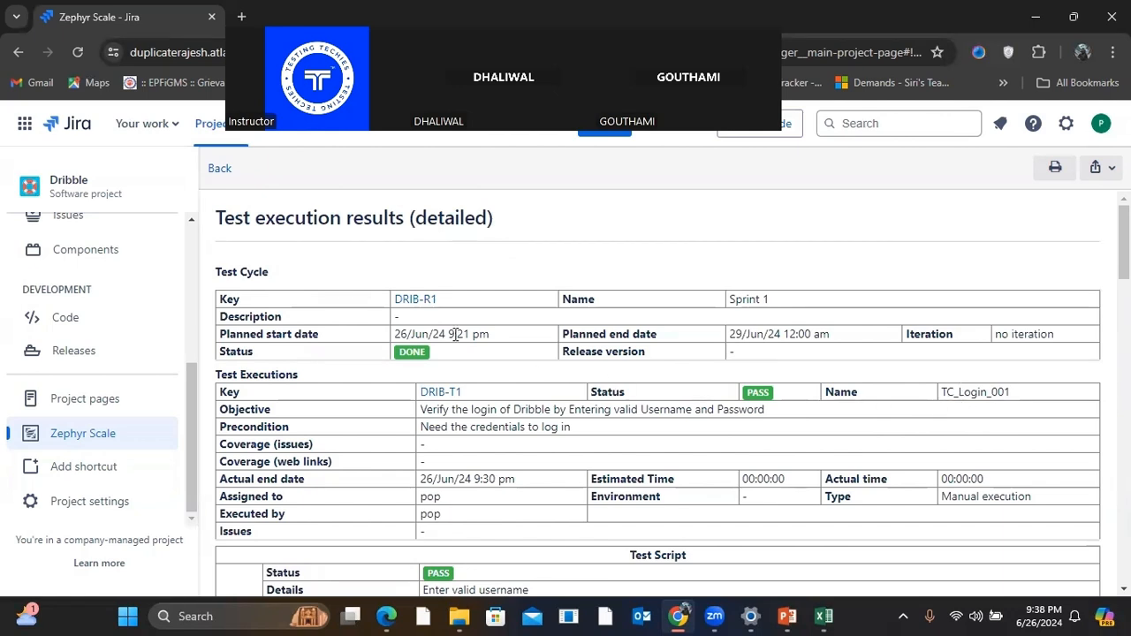
scroll(558, 354, "down", 1)
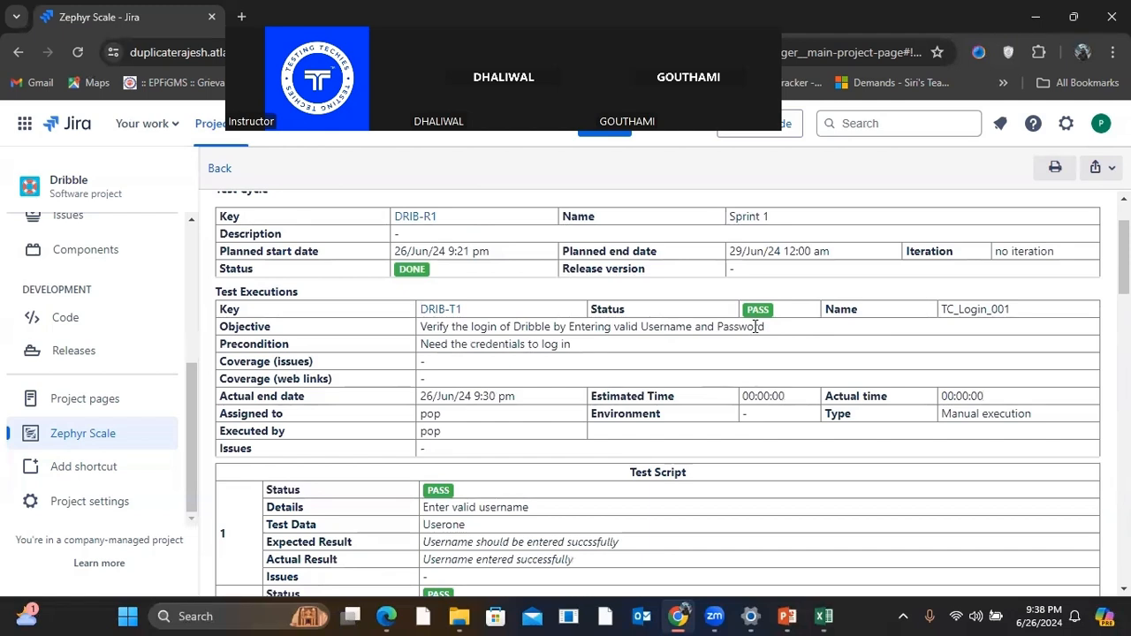
scroll(756, 327, "down", 2)
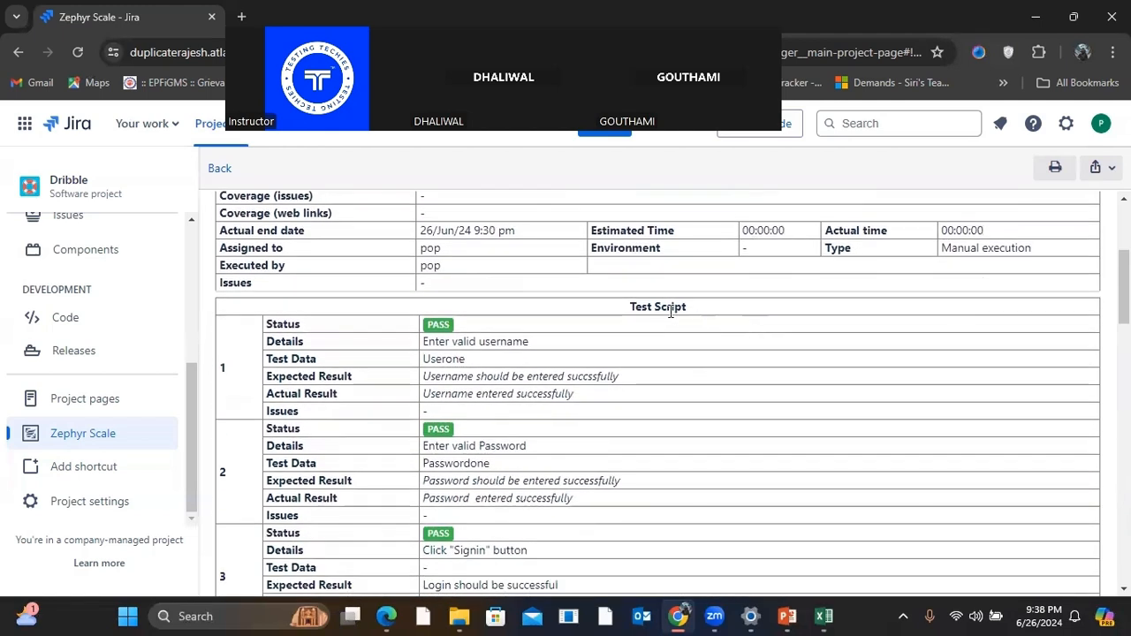
scroll(669, 336, "down", 1)
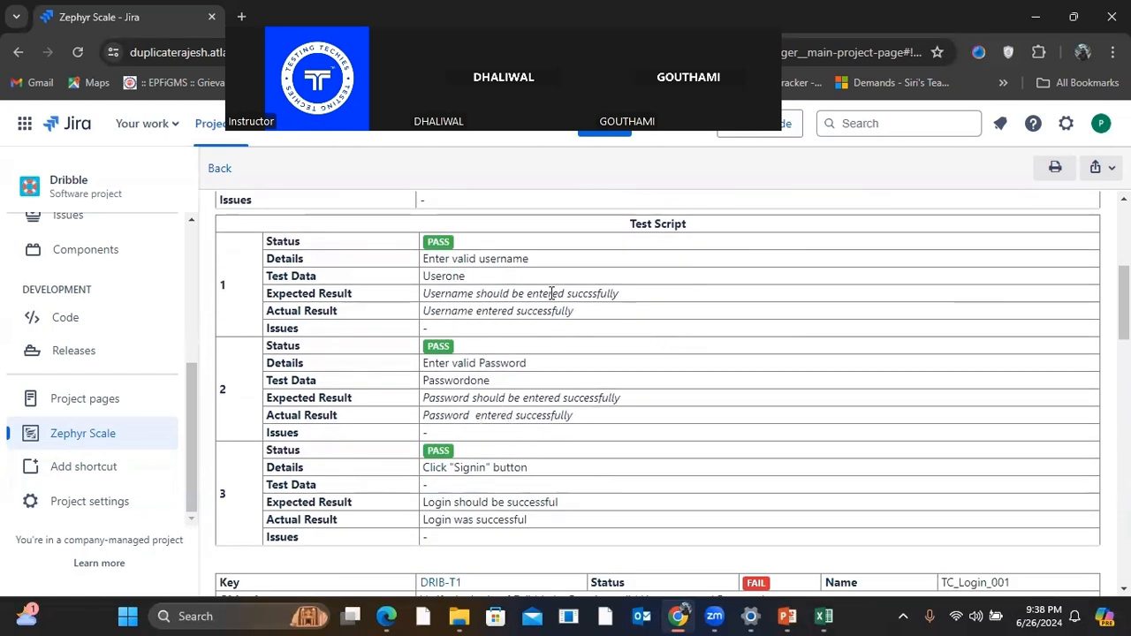
scroll(566, 443, "down", 1)
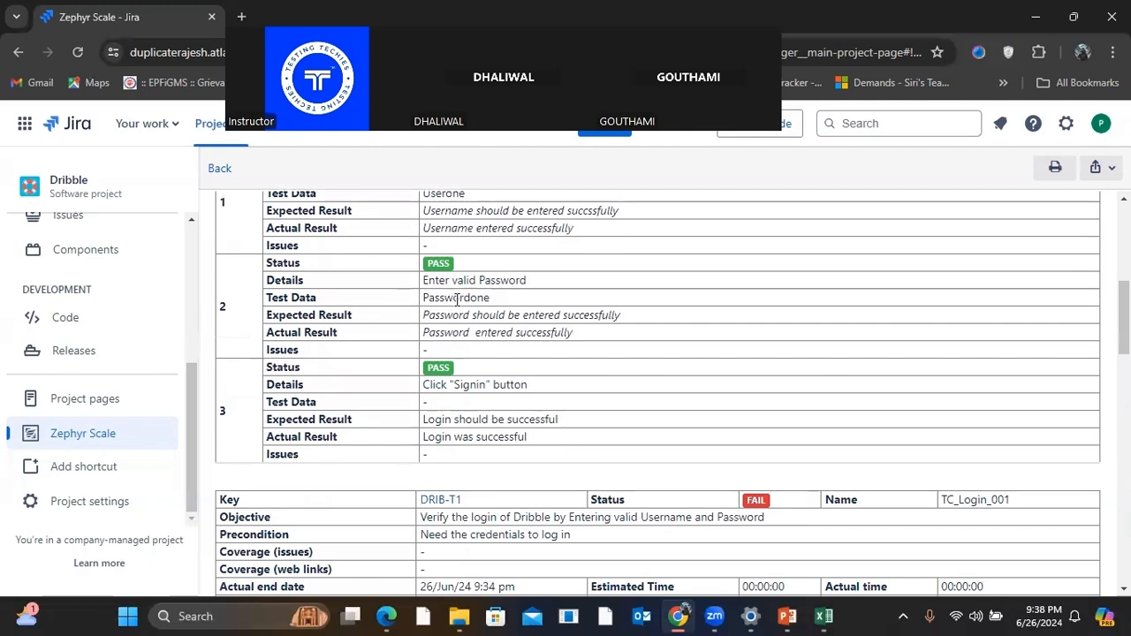
Step: Read the rest of the detailed report, from DRIB-T1's second execution through DRIB-T2 and DRIB-T3, and return to its beginning
scroll(489, 346, "down", 2)
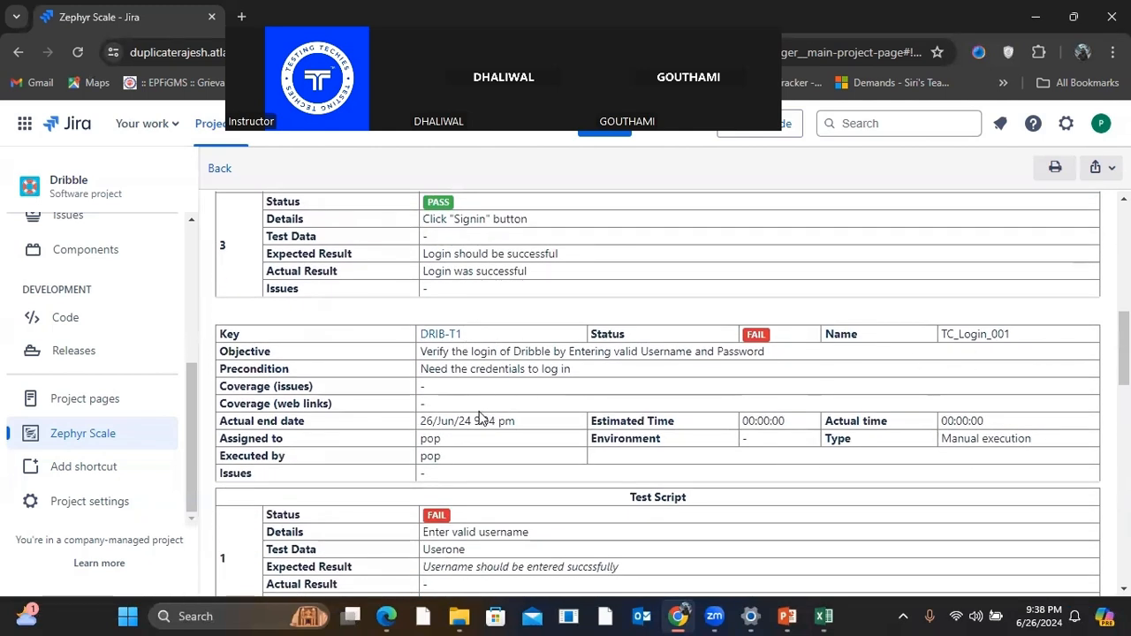
scroll(777, 343, "down", 3)
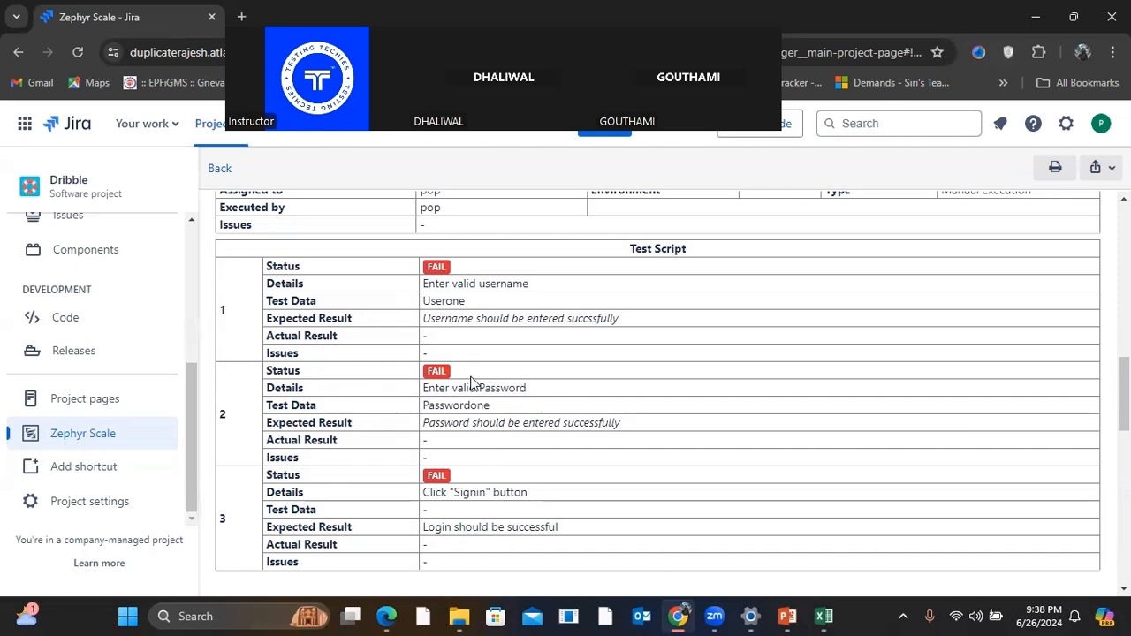
scroll(472, 384, "down", 4)
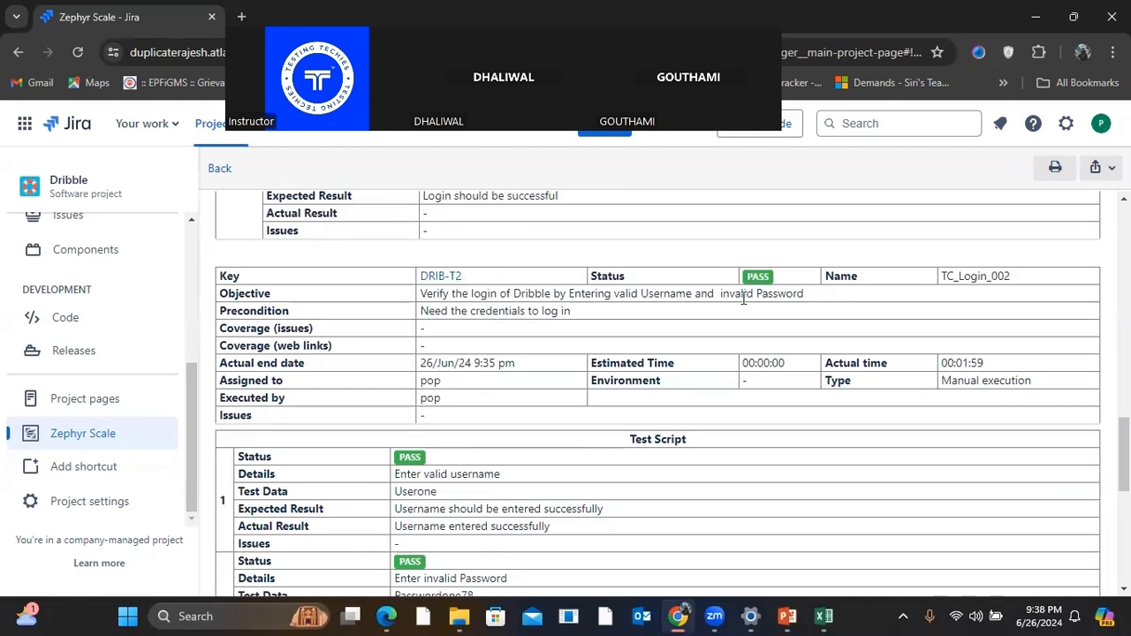
scroll(484, 378, "down", 3)
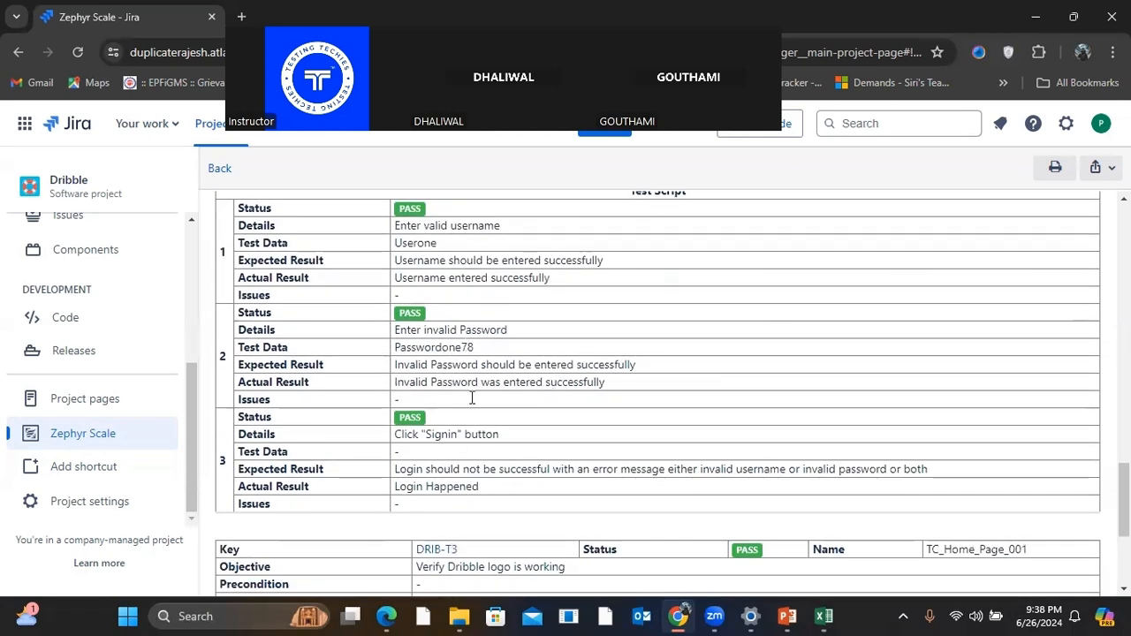
scroll(471, 407, "down", 2)
scroll(483, 345, "down", 1)
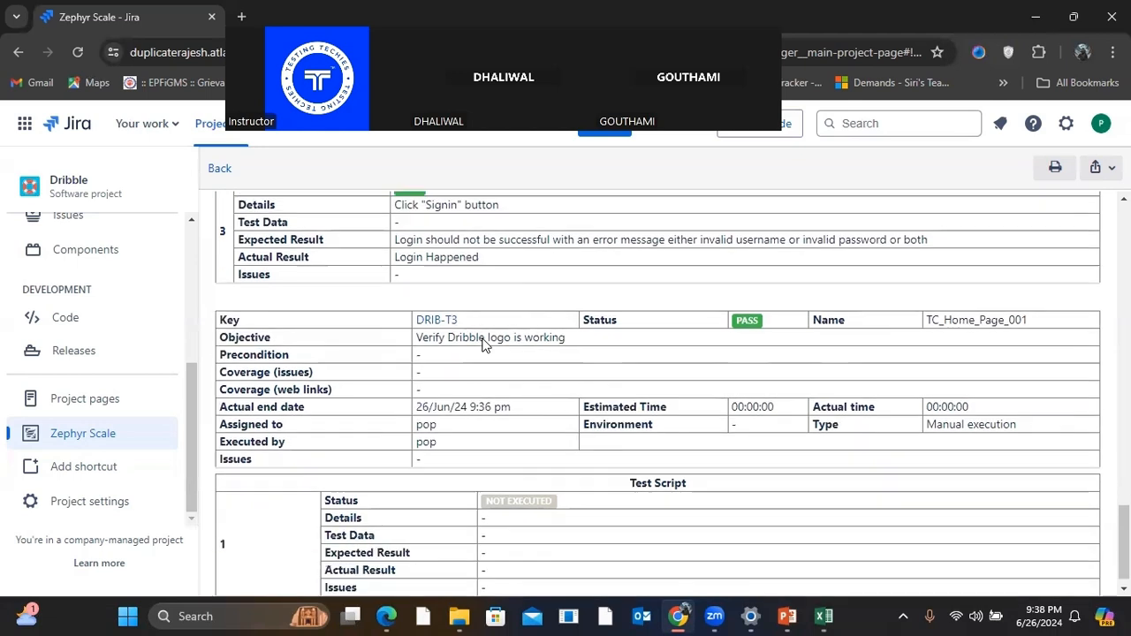
scroll(482, 345, "up", 15)
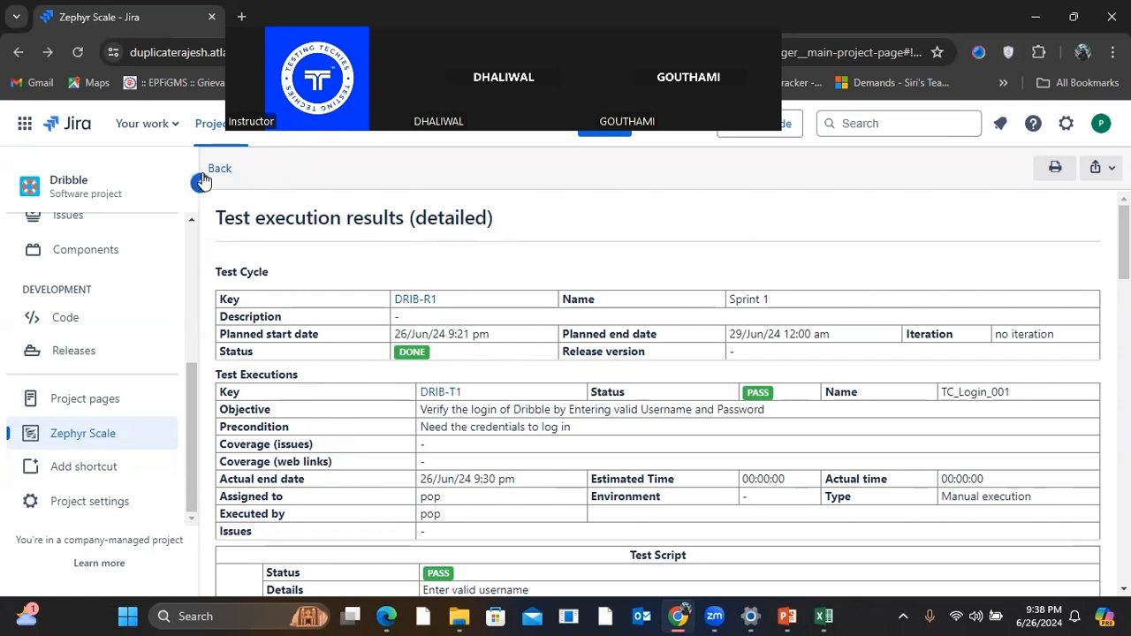
Step: Leave the detailed report and generate the "Test execution results (summary)" report for the DRIB project with the existing filters and settings
left_click(198, 176)
left_click(17, 185)
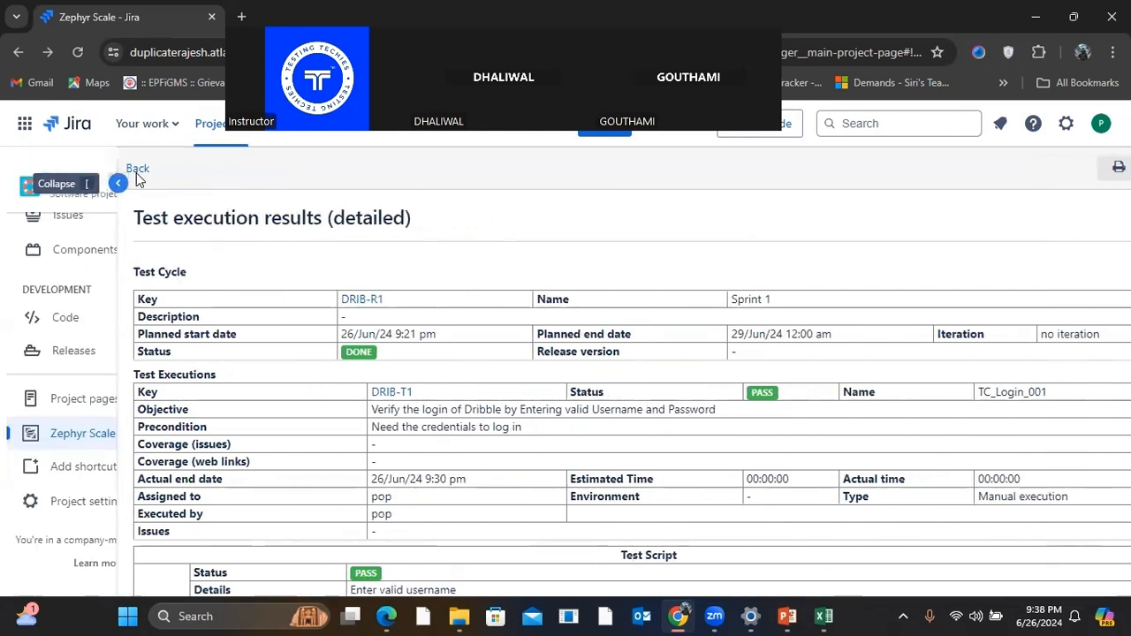
left_click(221, 172)
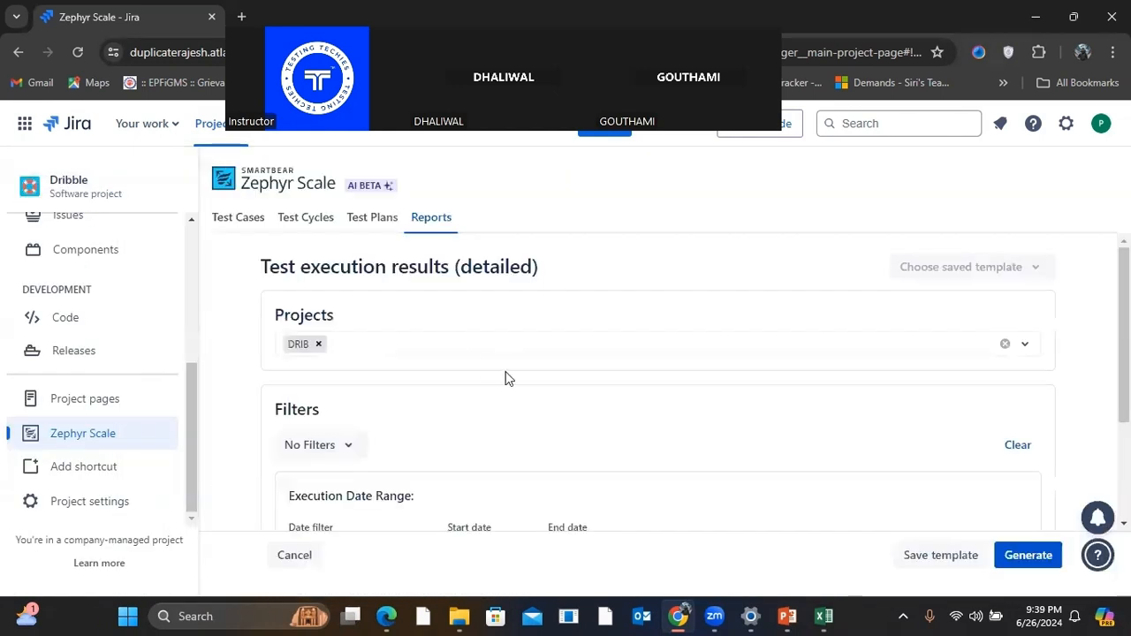
left_click(430, 219)
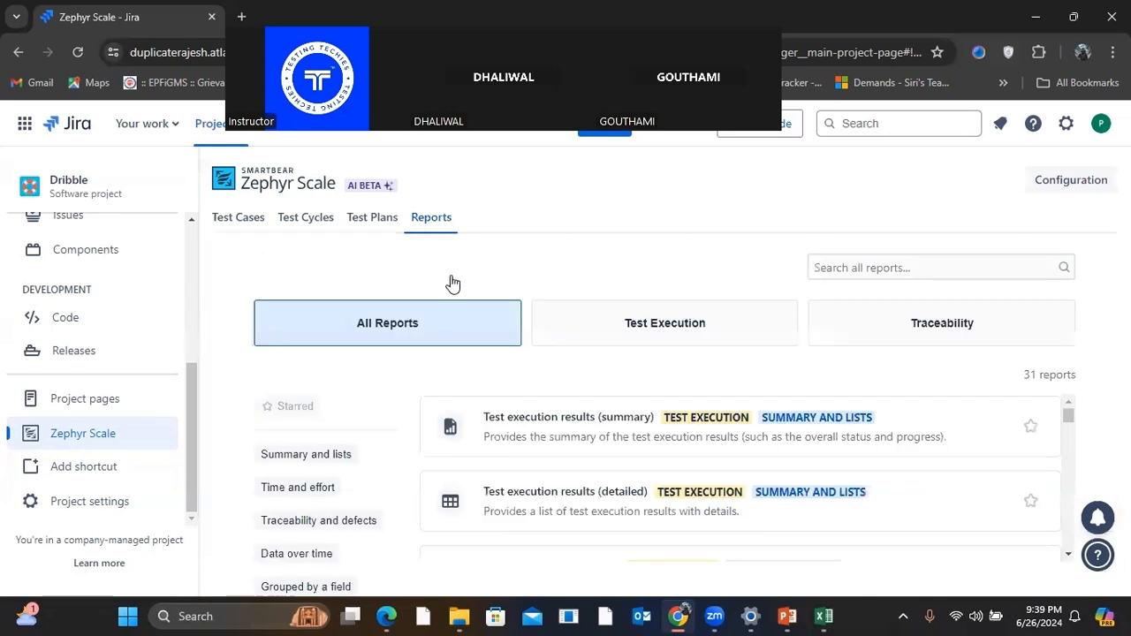
left_click(765, 427)
scroll(766, 426, "down", 4)
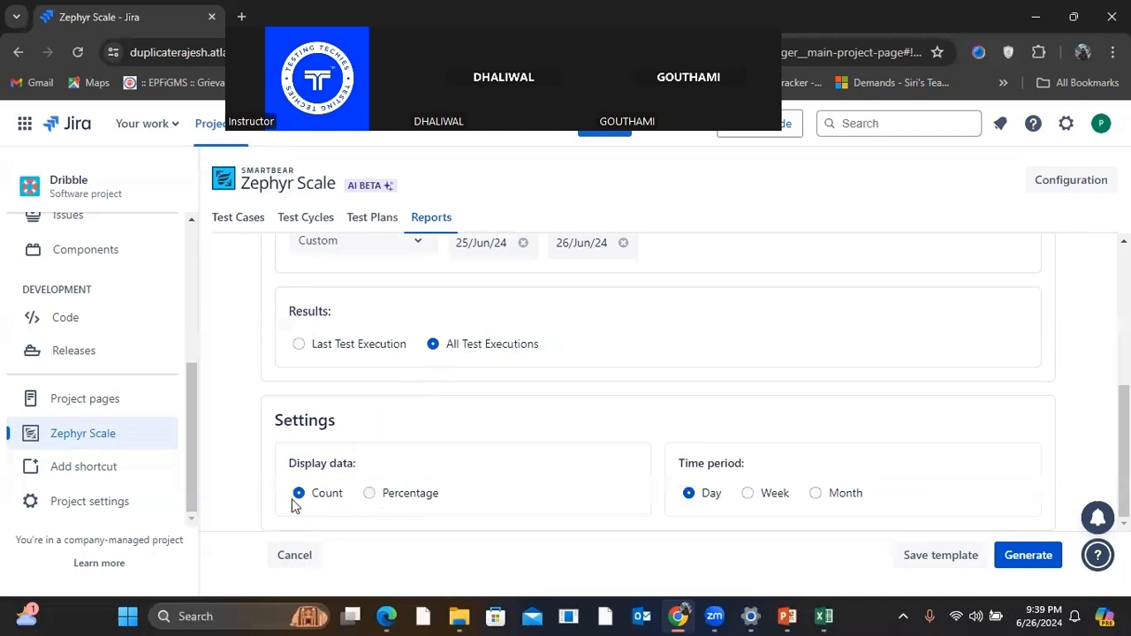
scroll(454, 420, "up", 5)
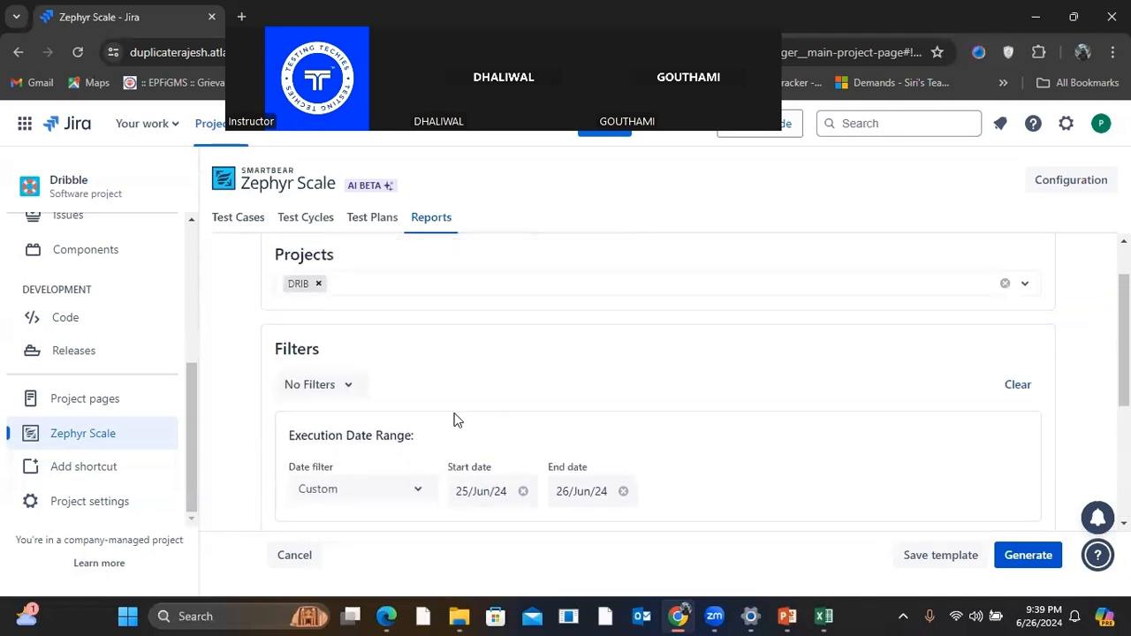
left_click(1023, 557)
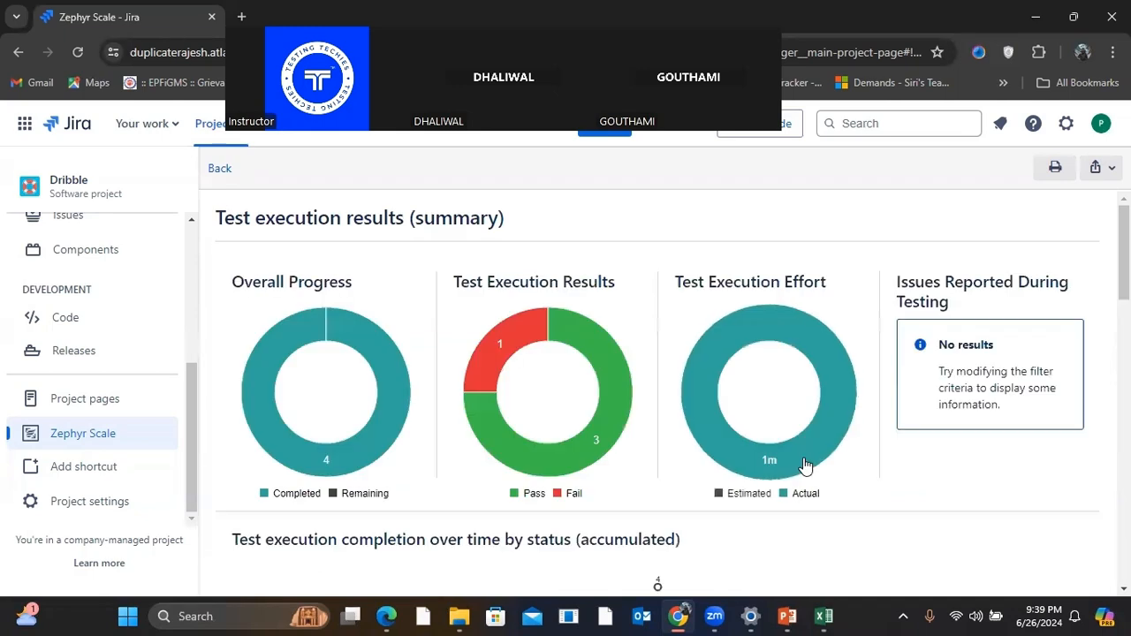
Step: Examine the summary report's progress, results and effort charts, the completion over time, and the remaining sections down to its end
scroll(467, 407, "down", 3)
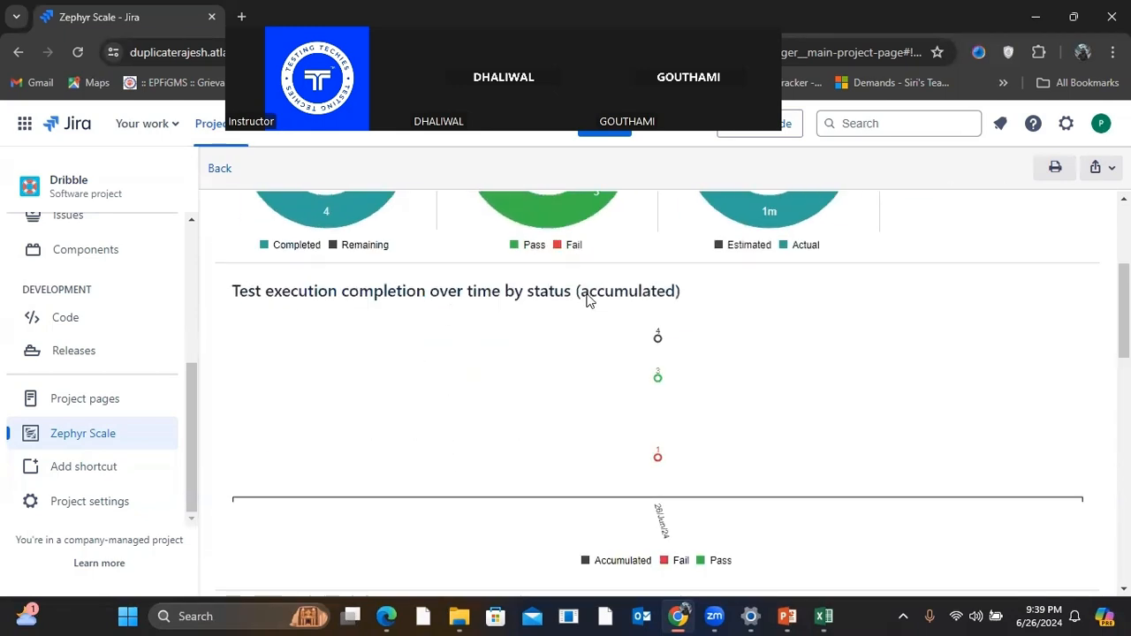
scroll(589, 462, "up", 3)
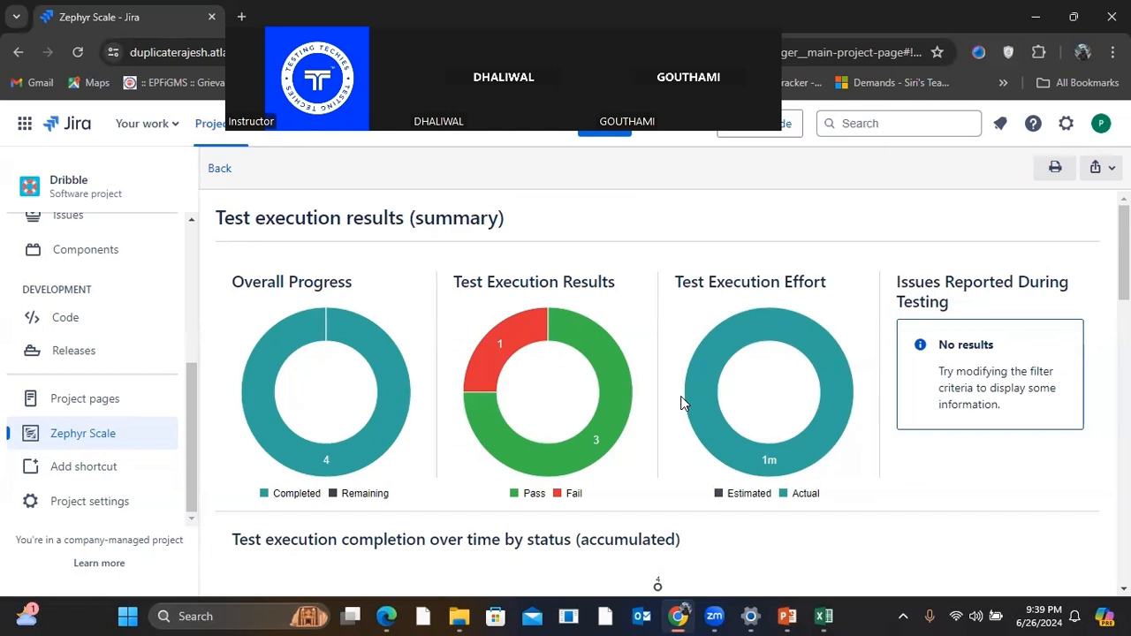
mouse_move(595, 440)
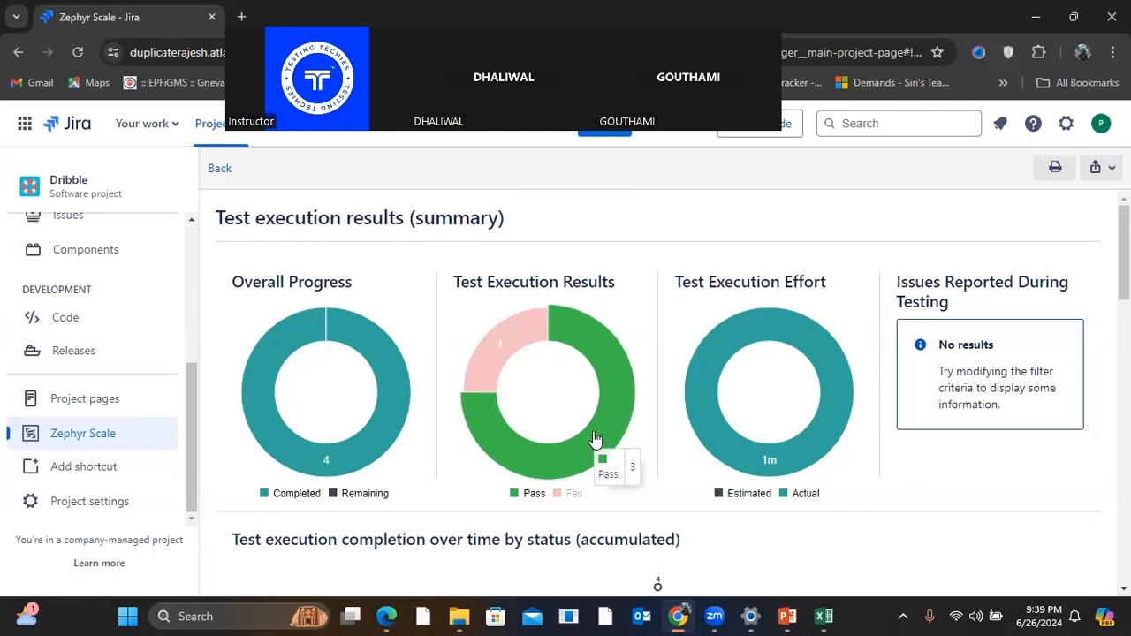
scroll(597, 438, "down", 2)
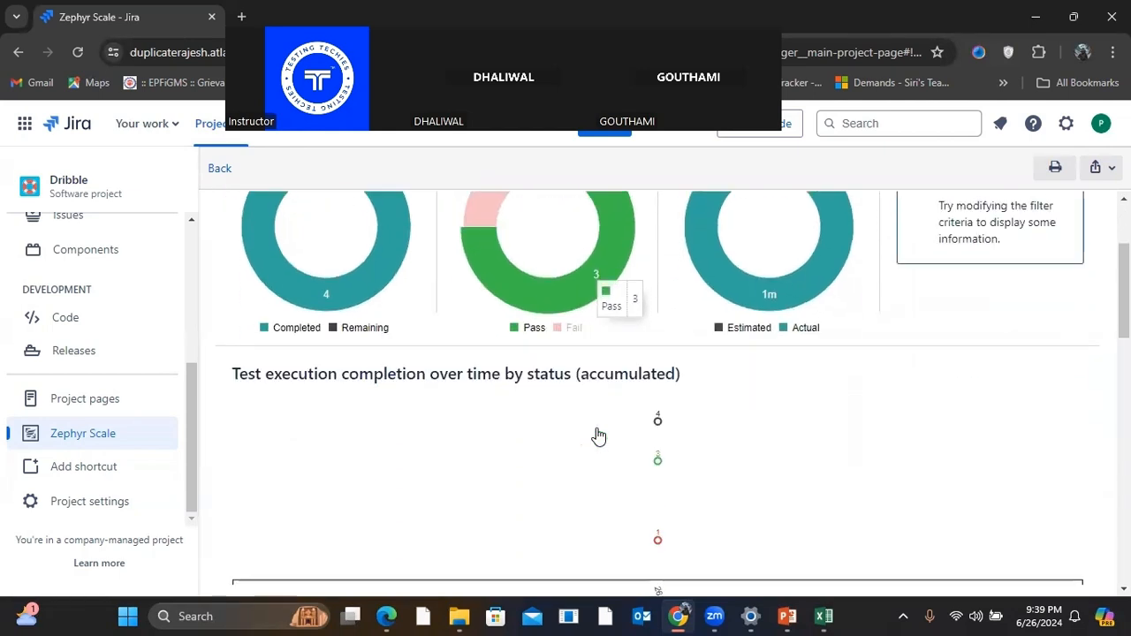
scroll(598, 435, "down", 9)
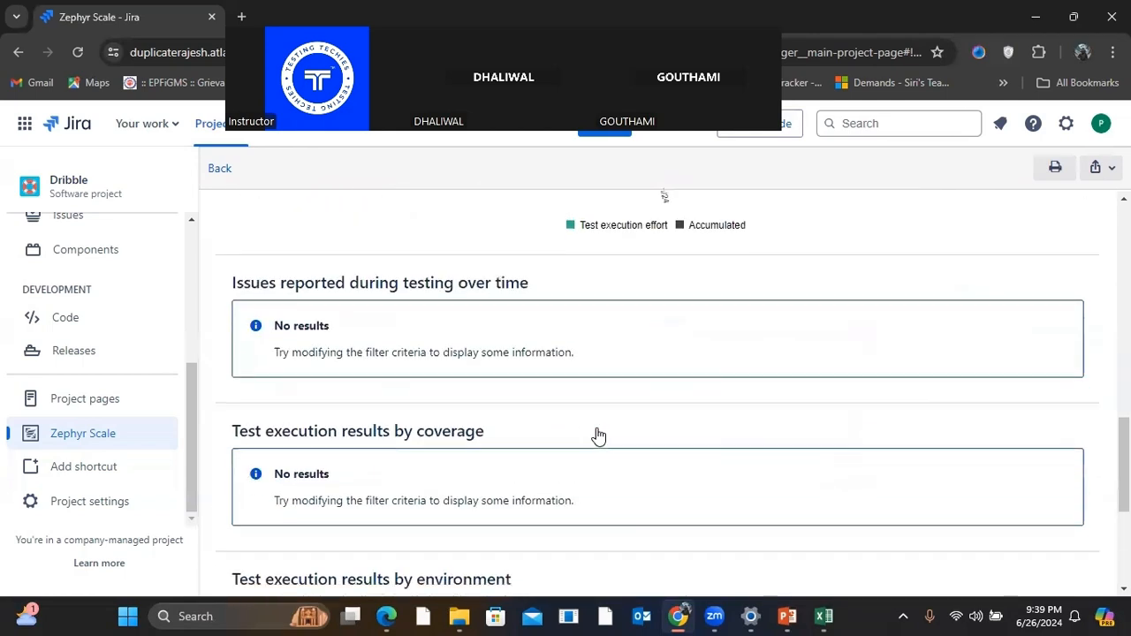
scroll(598, 435, "down", 4)
scroll(599, 435, "up", 15)
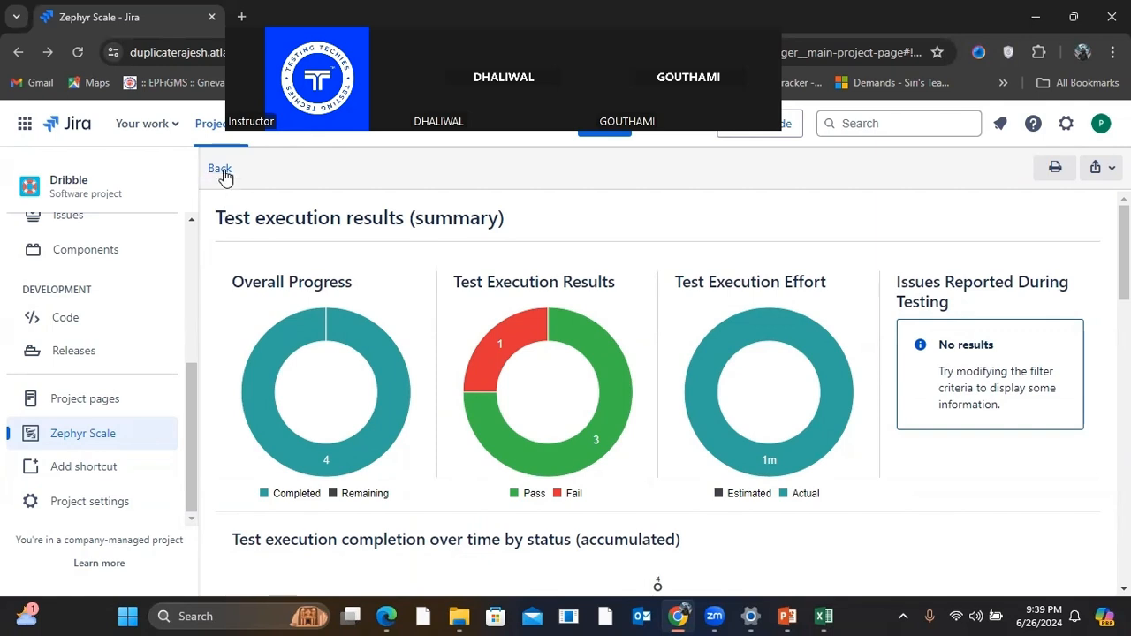
Step: Leave the summary report, open the Sprint 1 cycle in the Test Player, and show DRIB-T1's Issues and Test Script sections
left_click(221, 170)
left_click(102, 443)
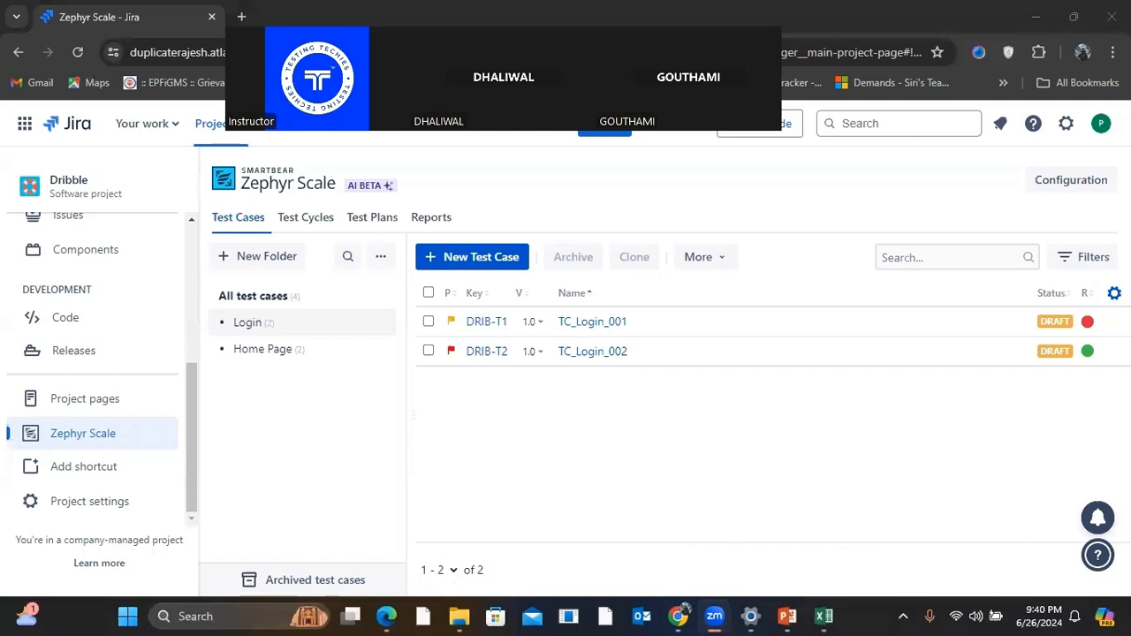
left_click(678, 616)
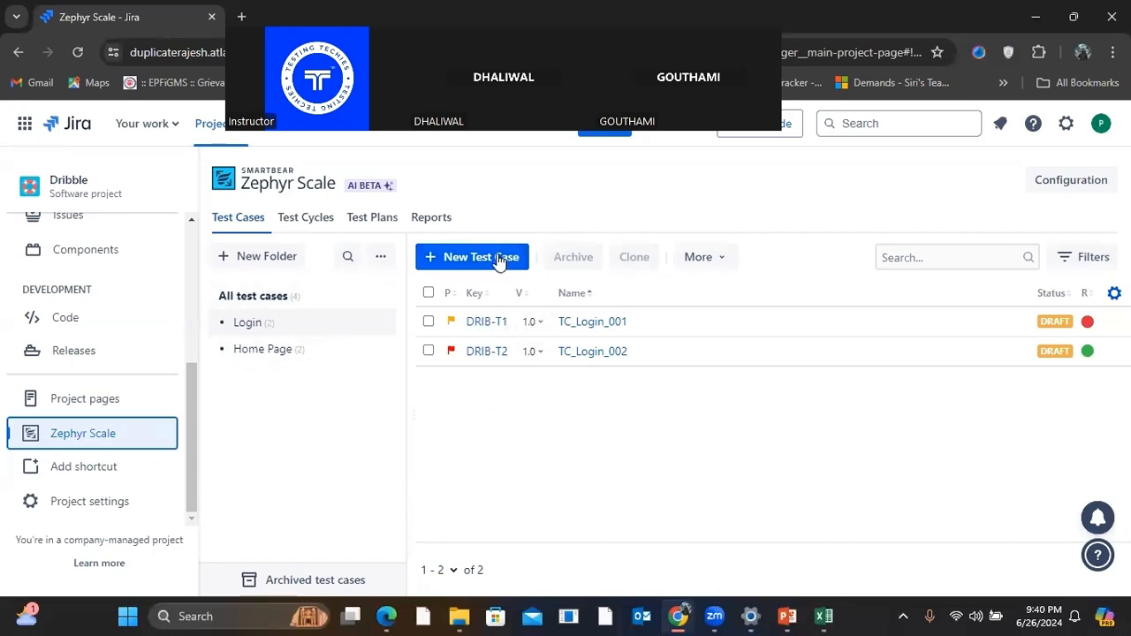
left_click(315, 220)
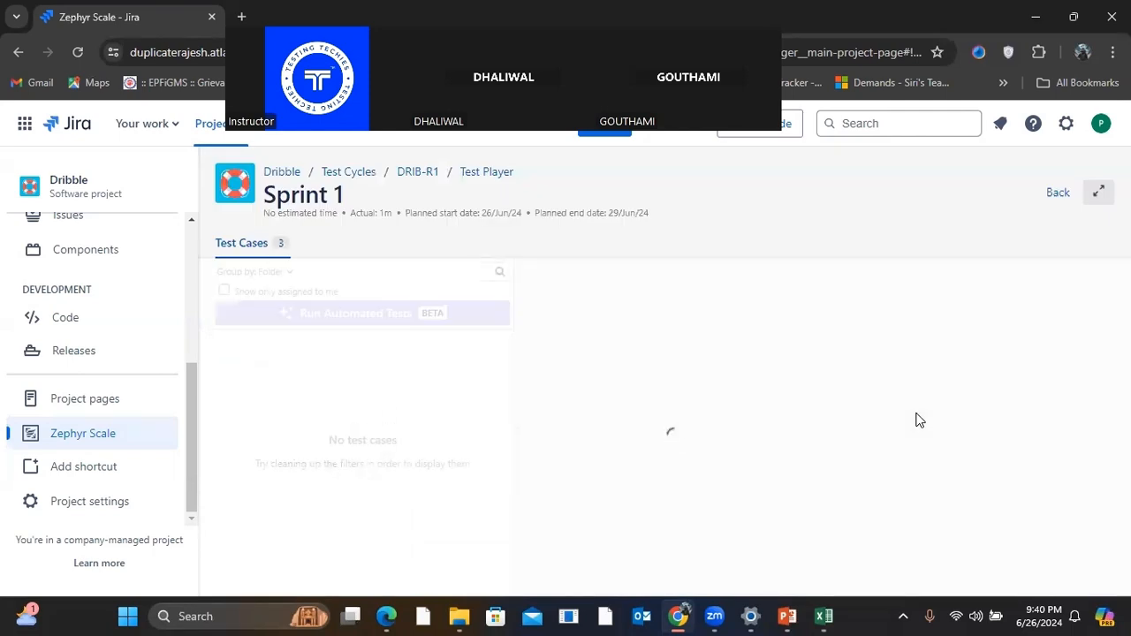
left_click(474, 376)
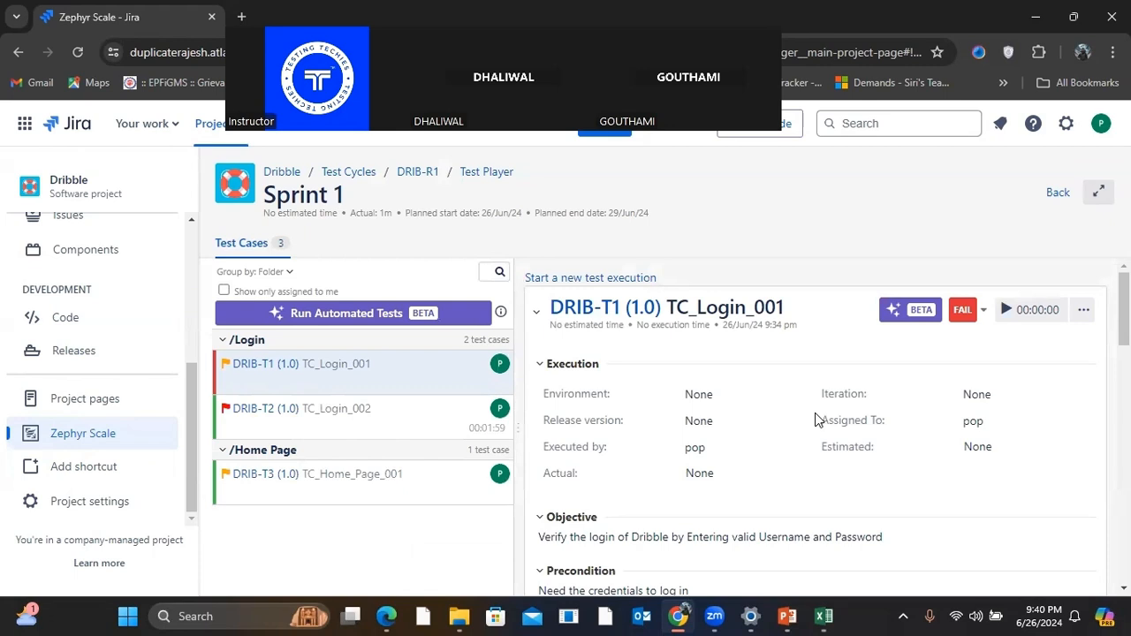
scroll(818, 420, "down", 5)
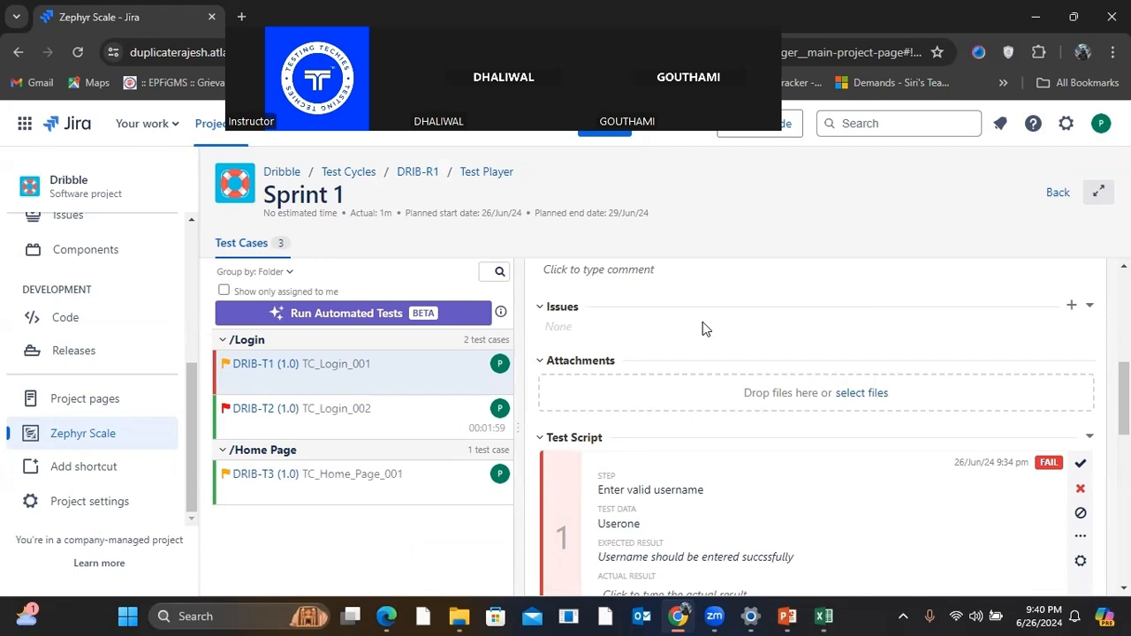
Step: Start creating a Jira issue in the Dribble (DRIB) project and set its issue type to Bug
left_click(616, 132)
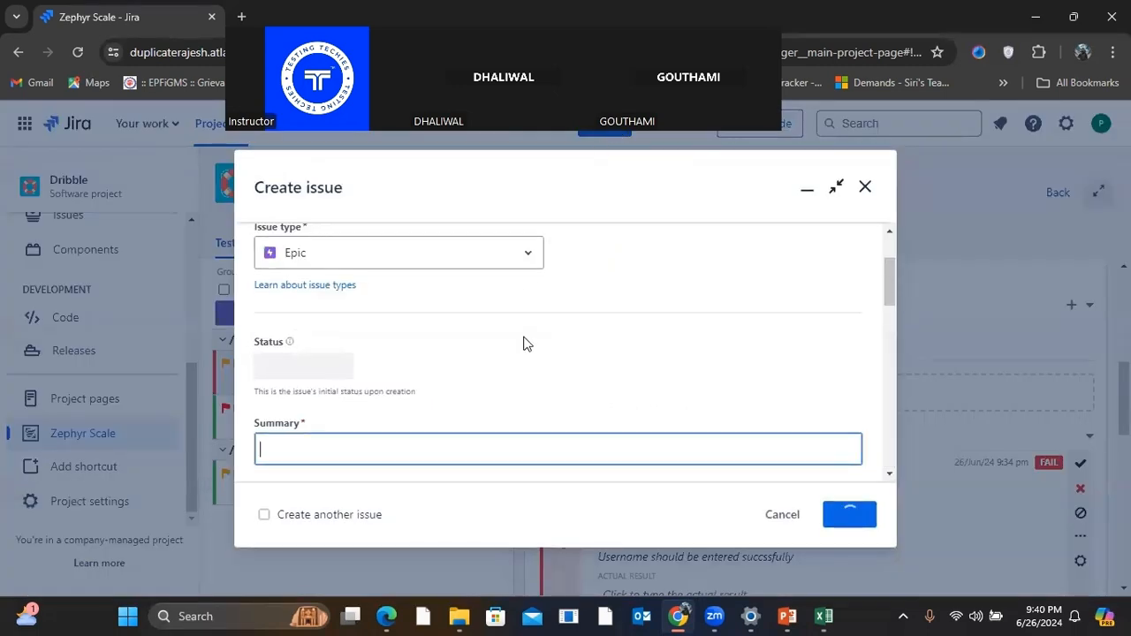
scroll(487, 306, "up", 2)
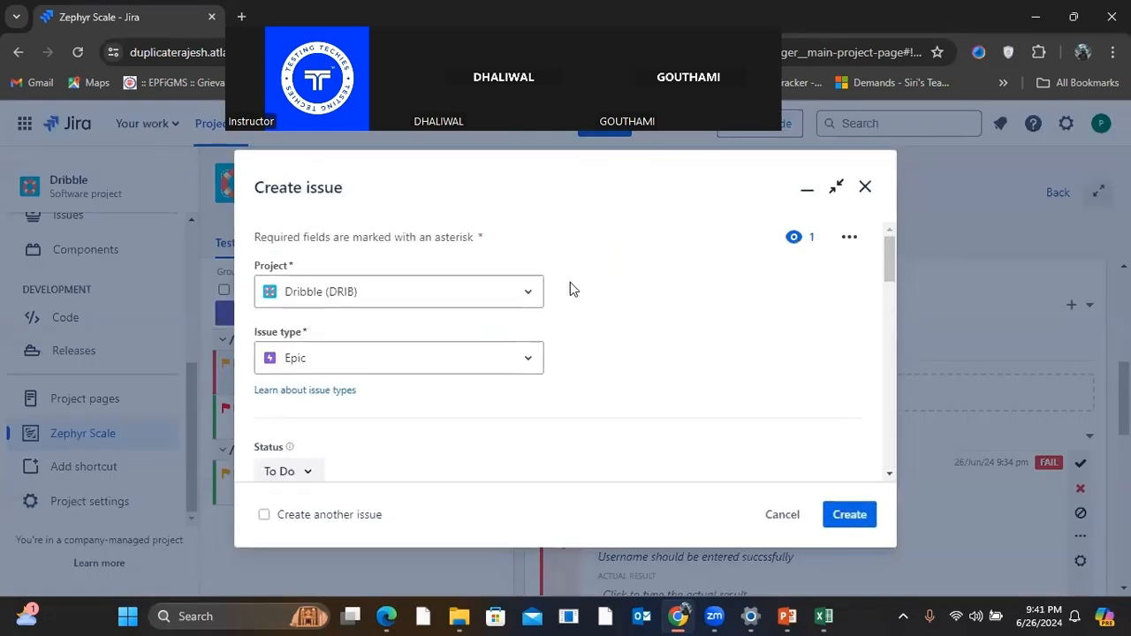
left_click(526, 292)
left_click(527, 293)
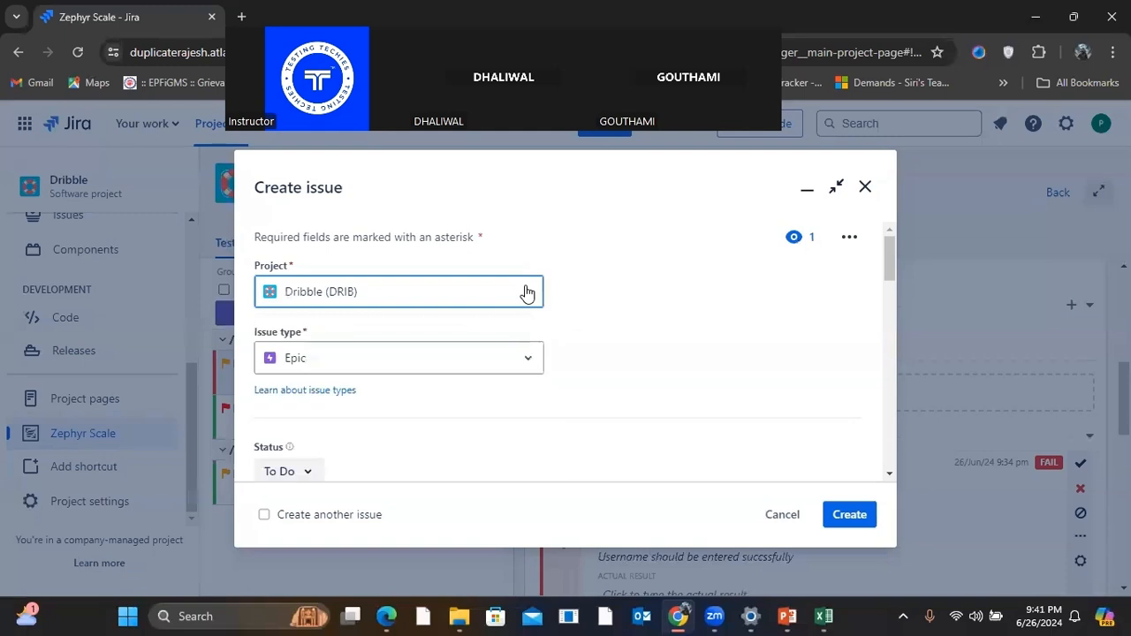
left_click(524, 357)
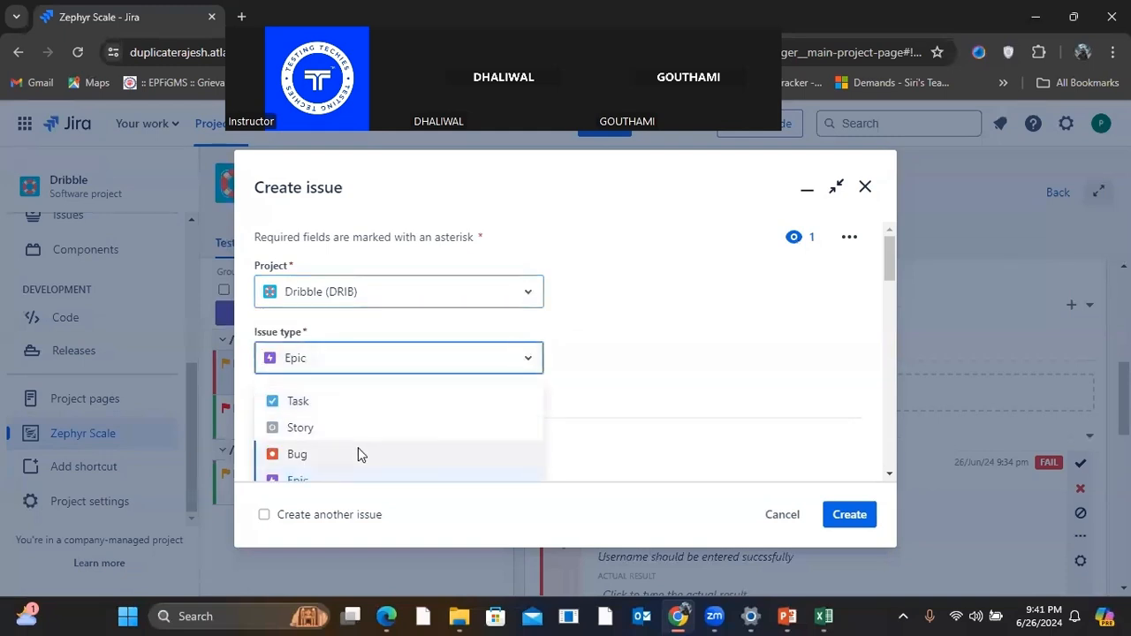
key("Escape")
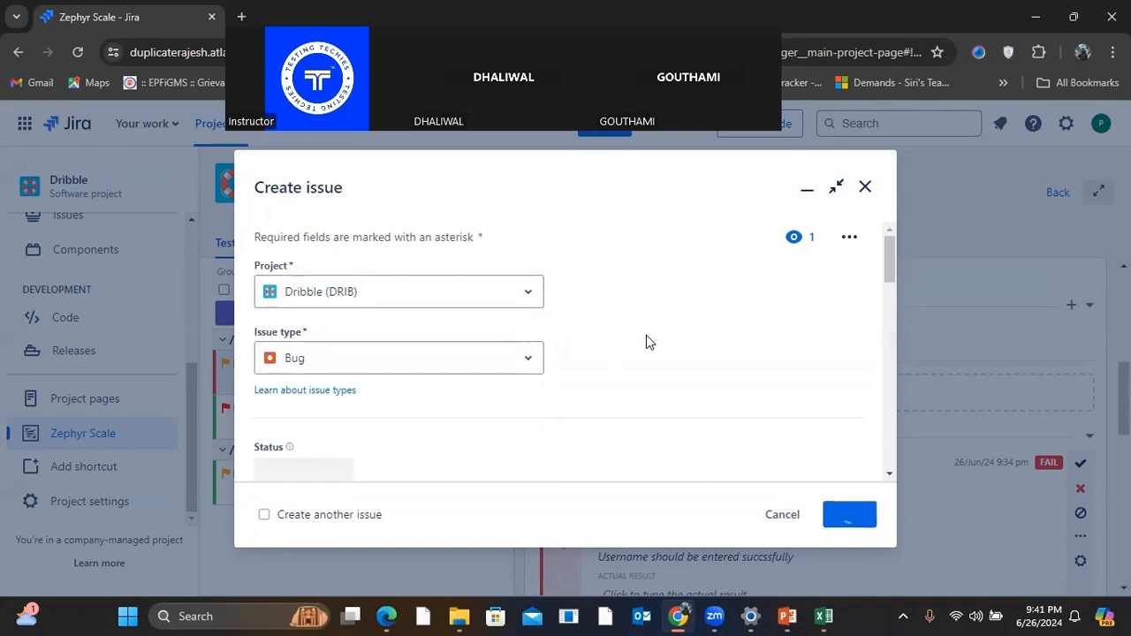
Step: Enter the bug's summary as "User is not able to log in to the application using correct username and password"
scroll(648, 342, "down", 1)
scroll(646, 343, "down", 3)
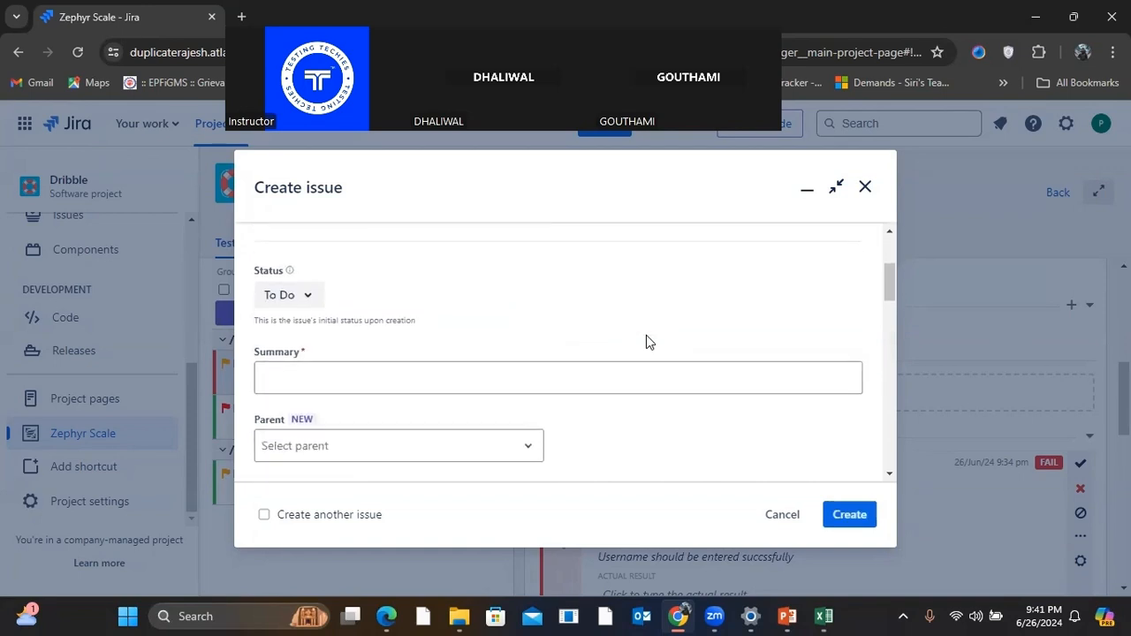
scroll(319, 296, "up", 1)
left_click(292, 309)
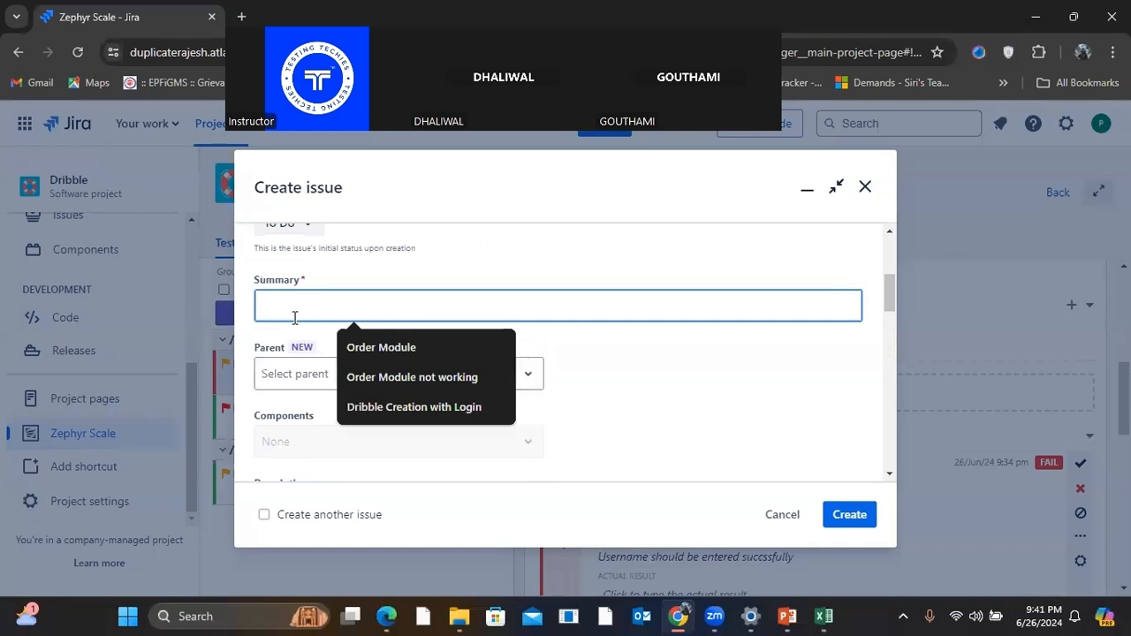
type("U")
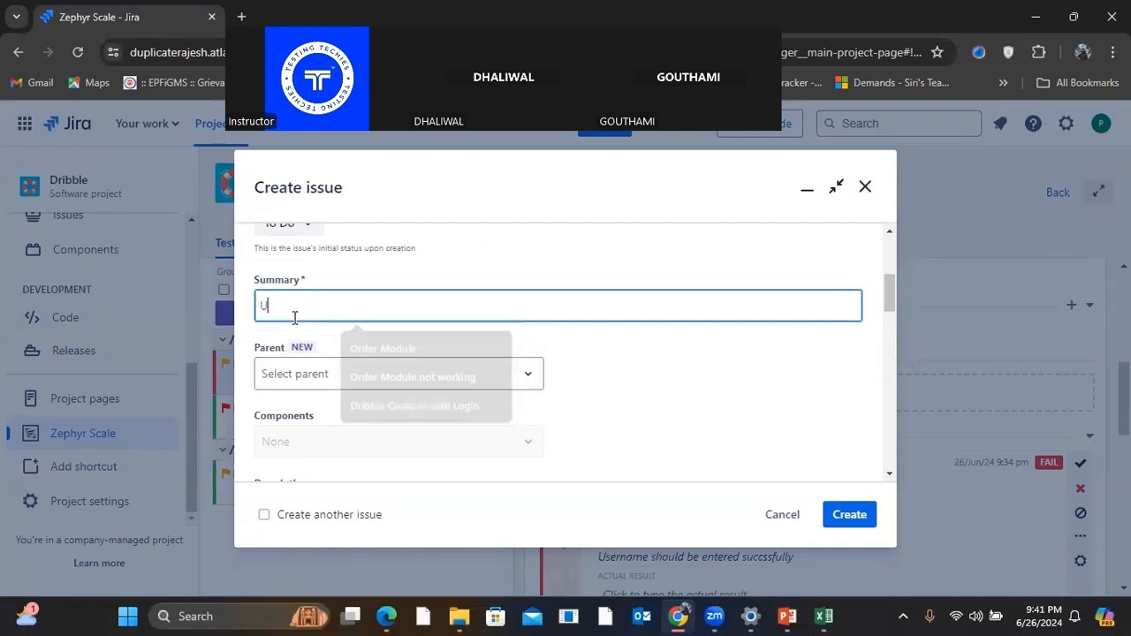
type("ser ")
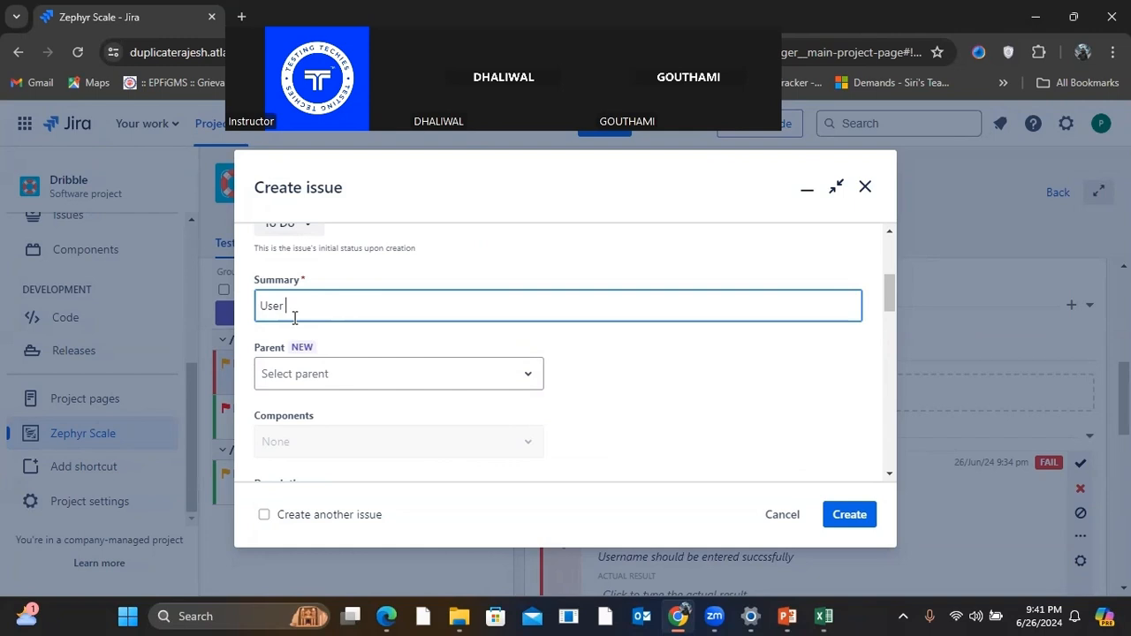
type("is not able to log ")
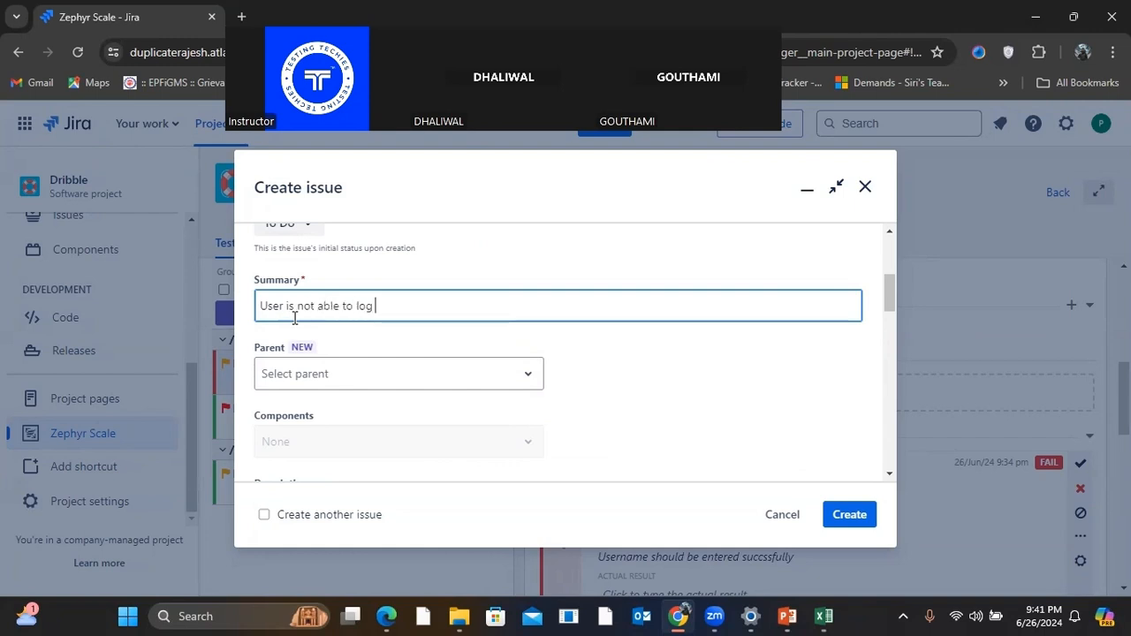
type("in to the application")
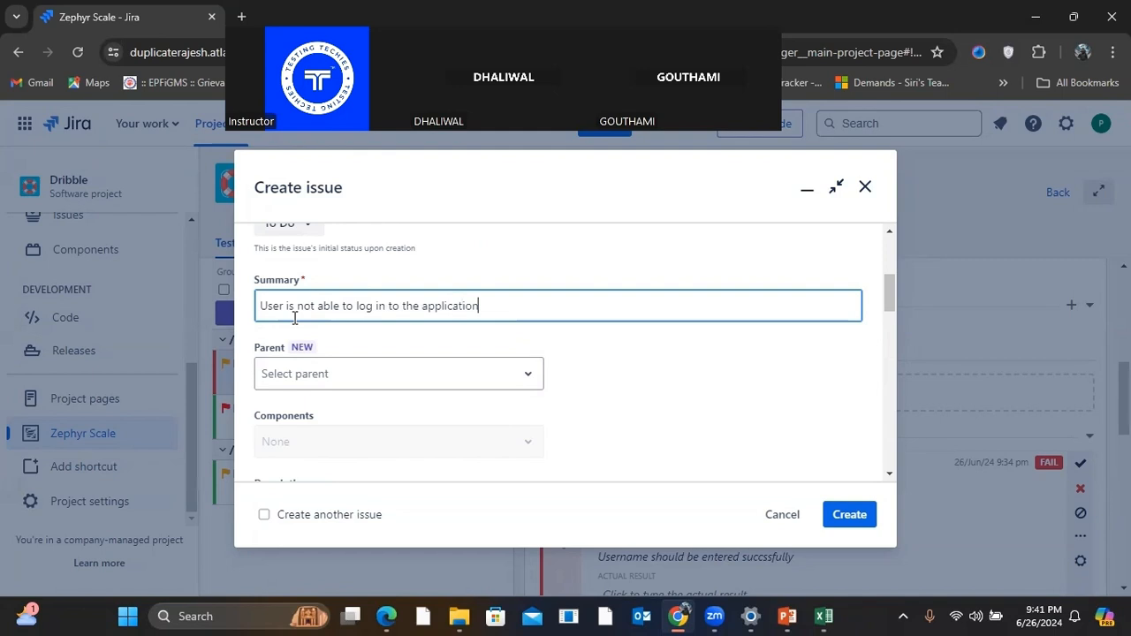
type(" using correct usern")
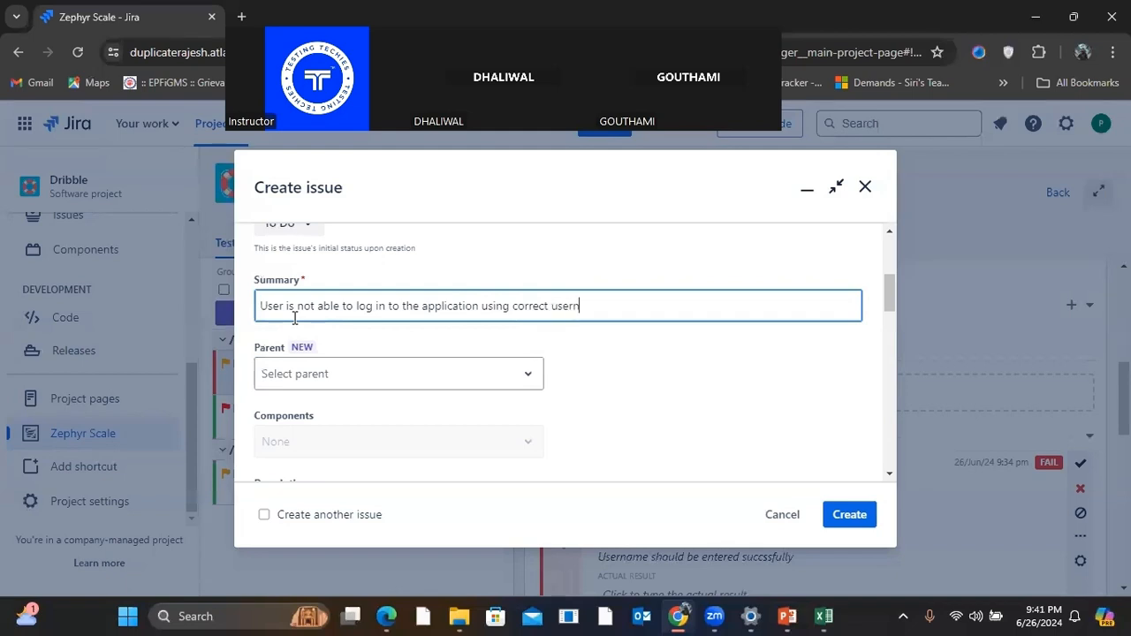
type("ame and password")
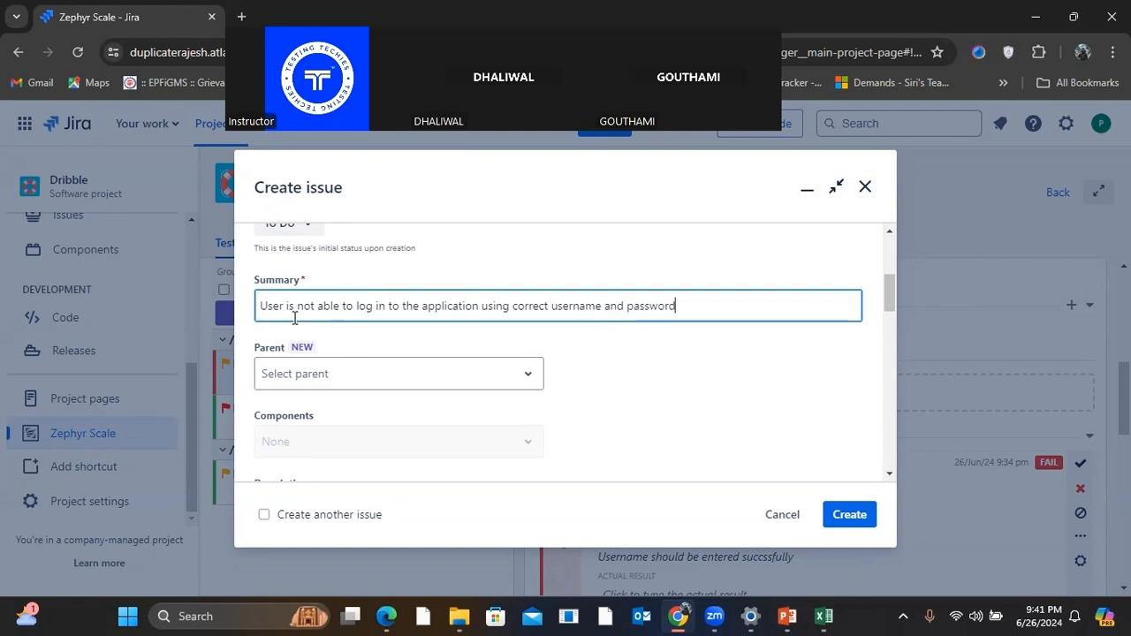
Step: Set the bug's parent to DRIB-1 Dribble Creation with Login
left_click(495, 383)
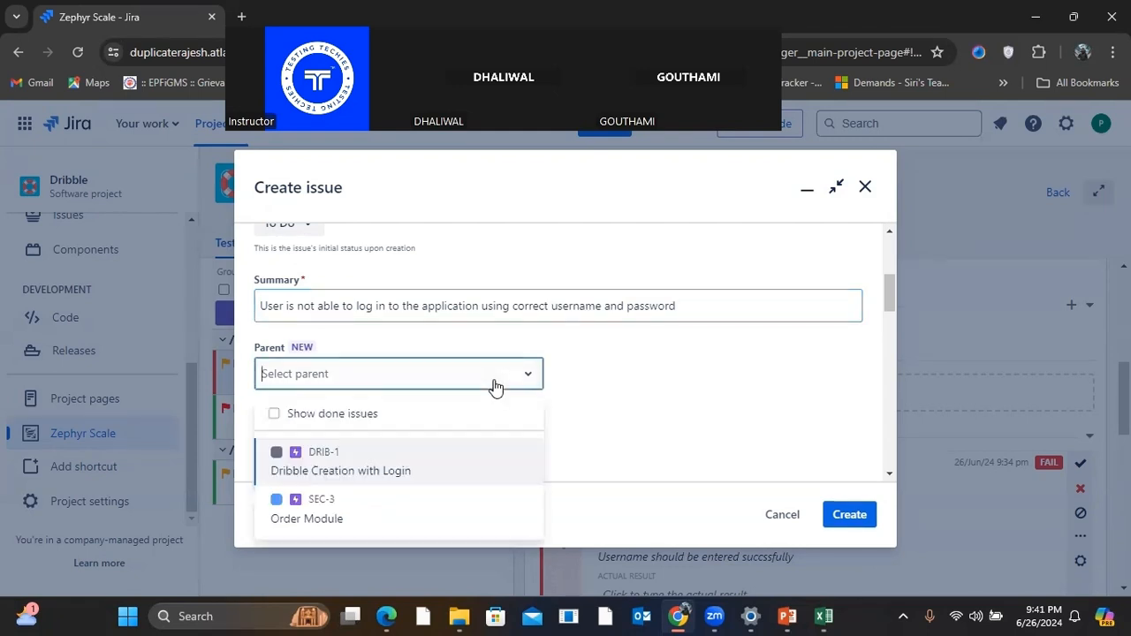
scroll(671, 369, "down", 2)
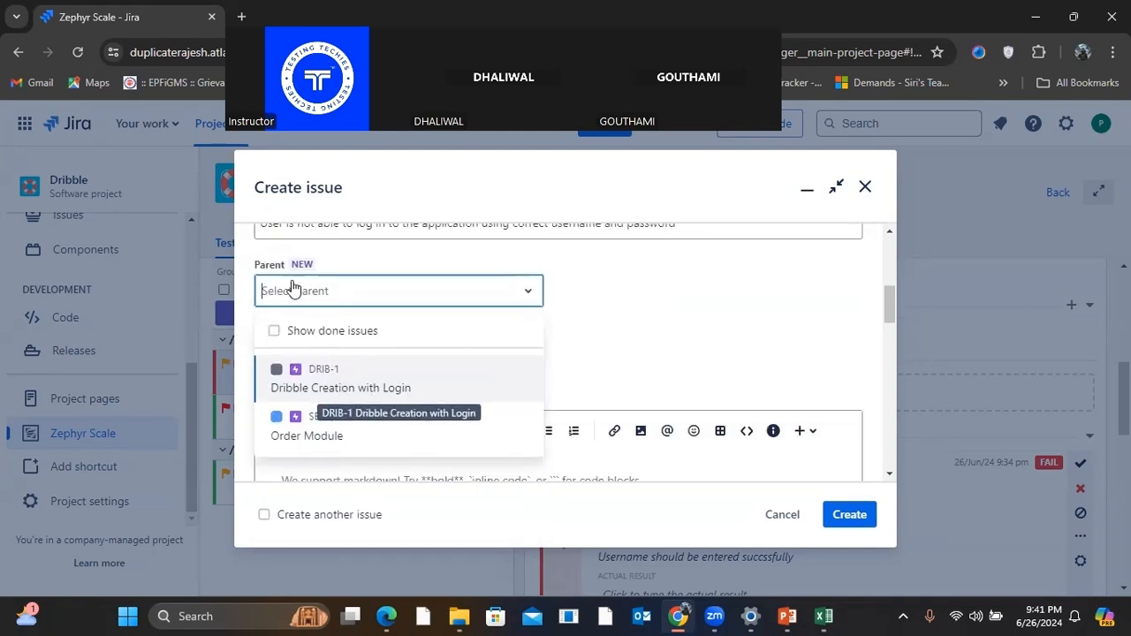
left_click(343, 390)
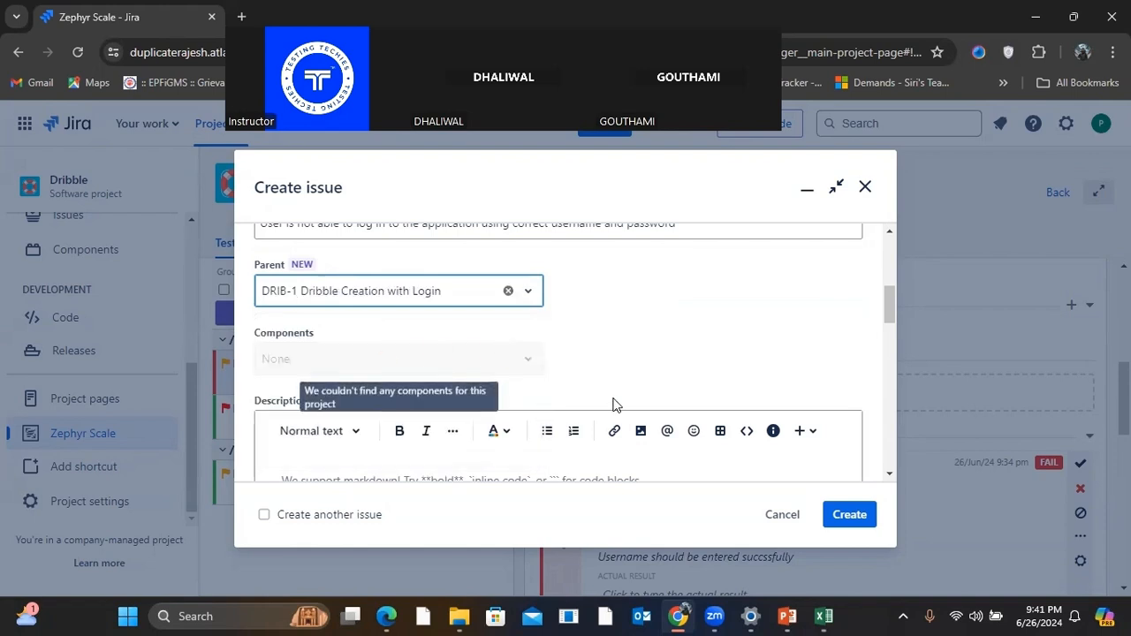
Step: Change the bug's reporter to the first suggested user
scroll(631, 379, "up", 1)
scroll(633, 378, "down", 2)
scroll(633, 378, "down", 2)
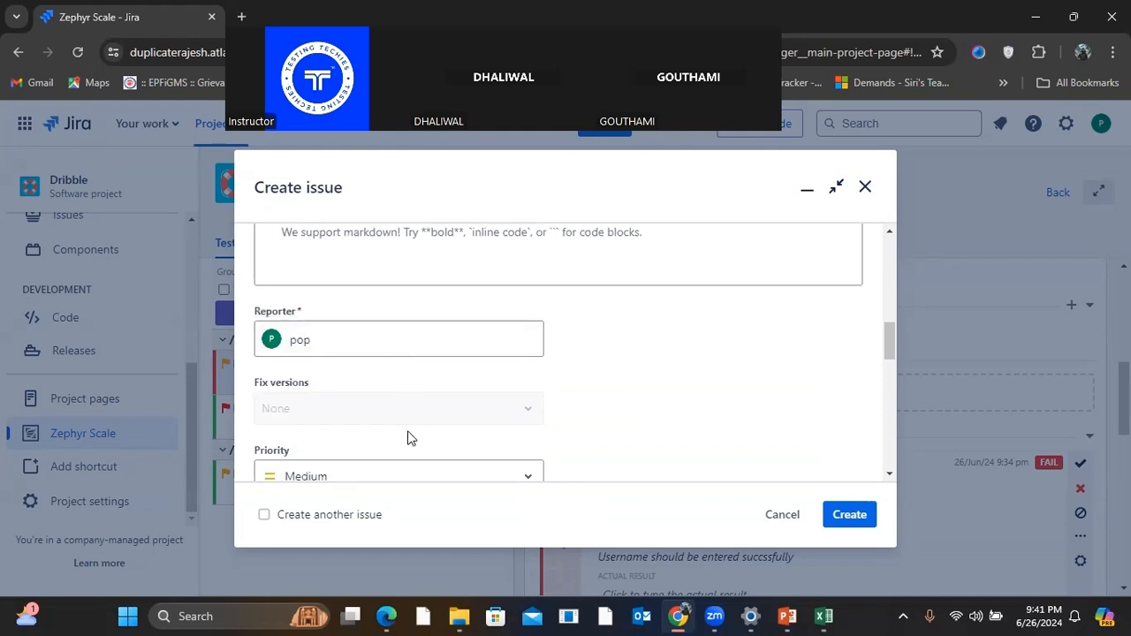
scroll(409, 438, "down", 1)
scroll(364, 404, "up", 1)
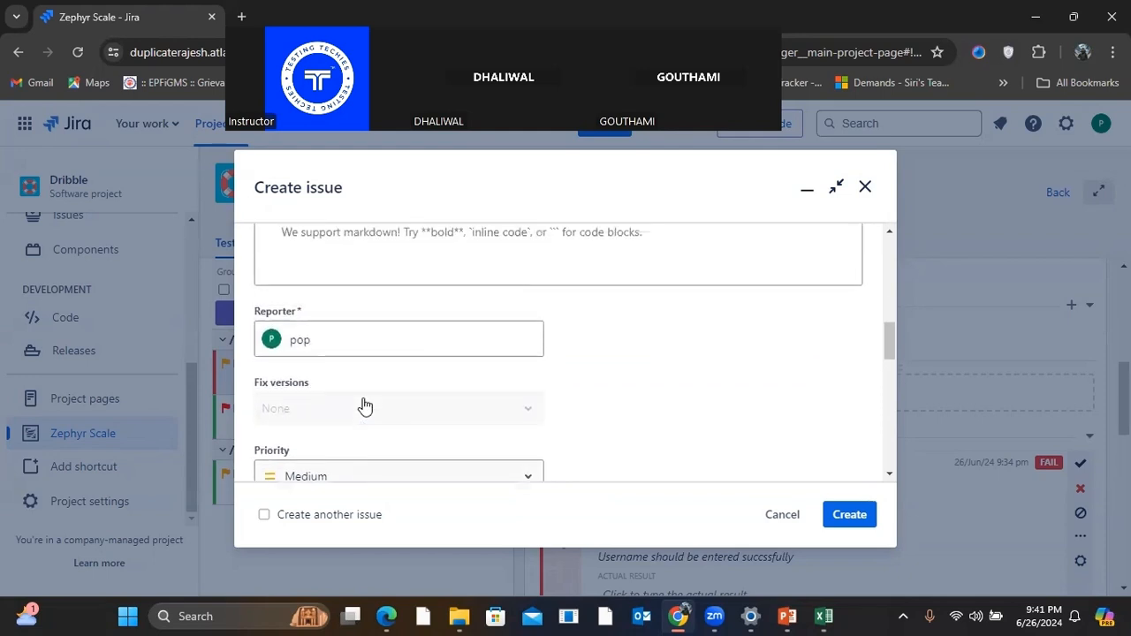
left_click(350, 353)
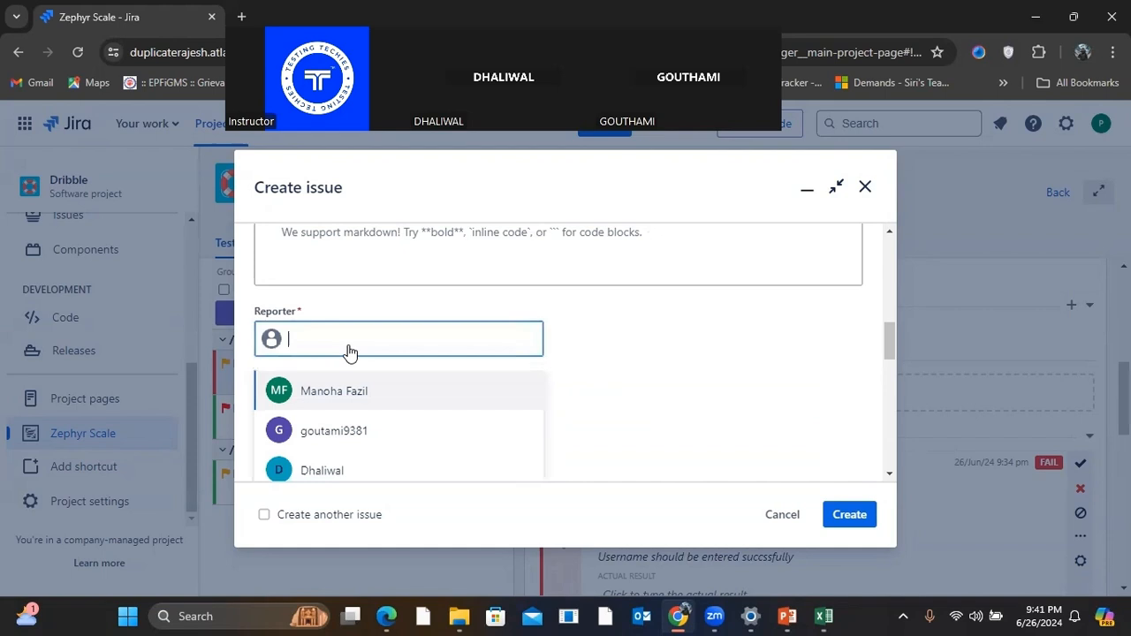
scroll(350, 352, "down", 1)
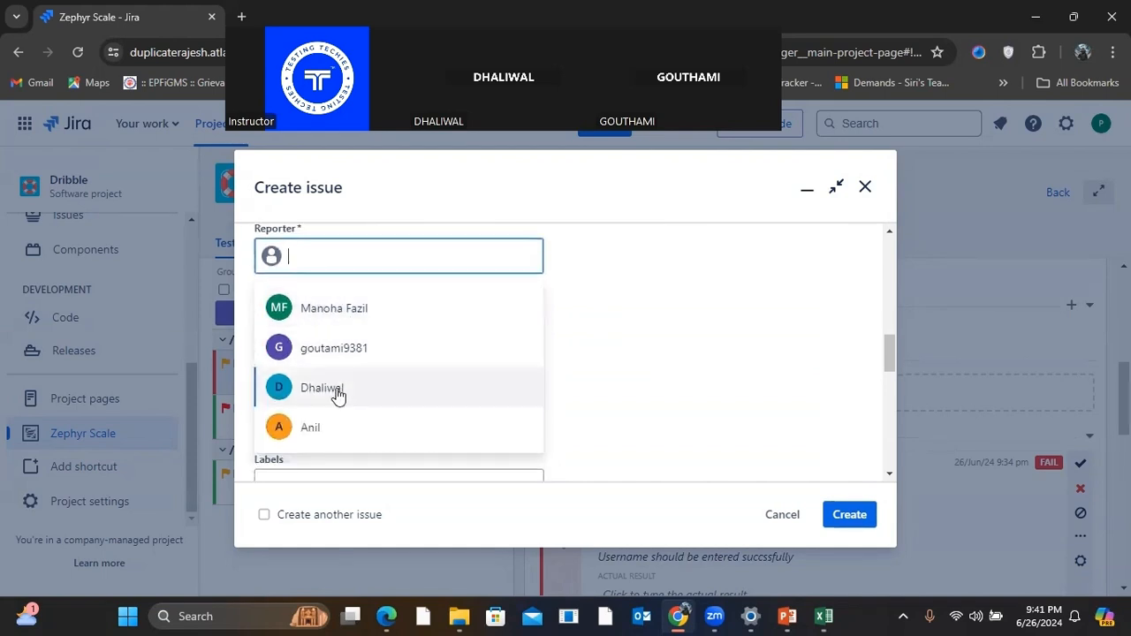
left_click(344, 320)
Step: Copy the summary text into the bug's description and end the sentence with a period
scroll(659, 363, "up", 1)
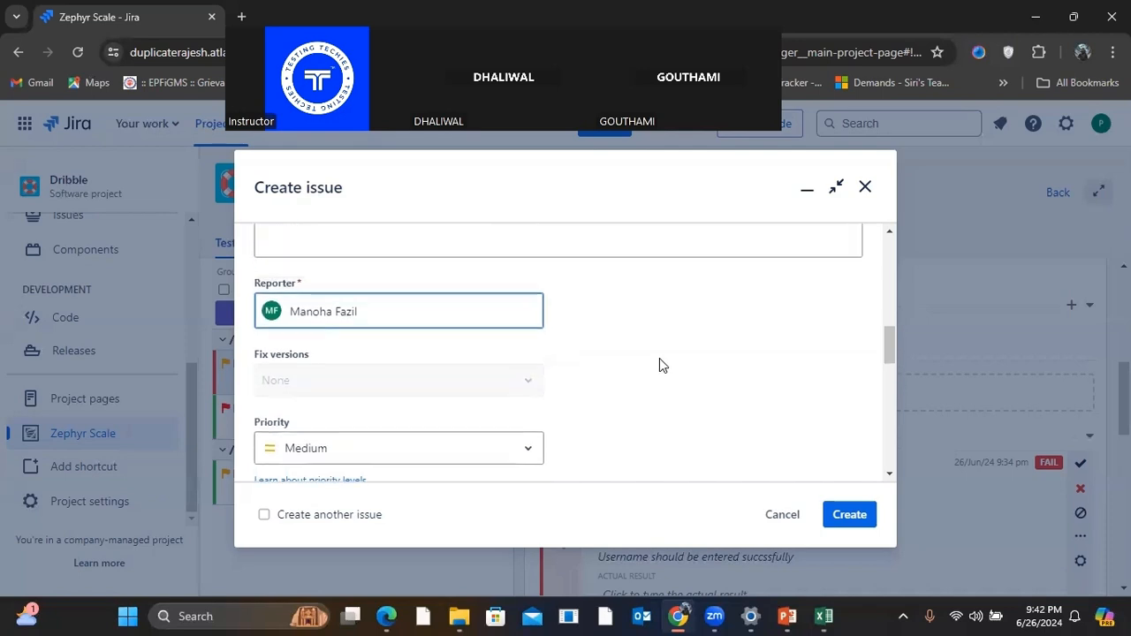
scroll(659, 359, "up", 3)
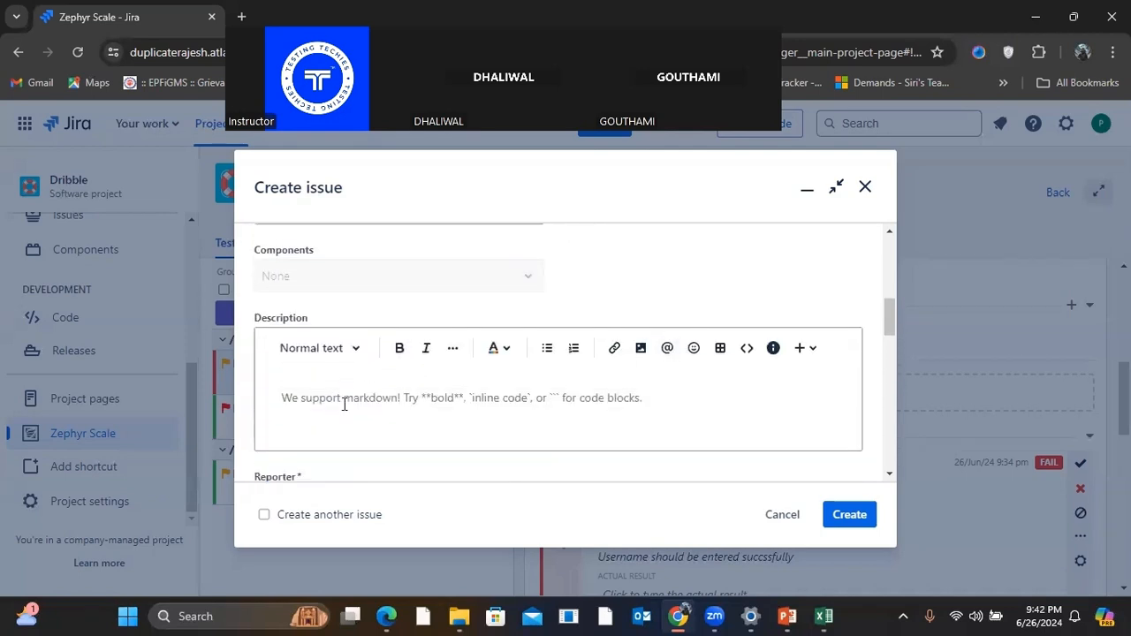
scroll(345, 404, "up", 5)
scroll(320, 331, "down", 3)
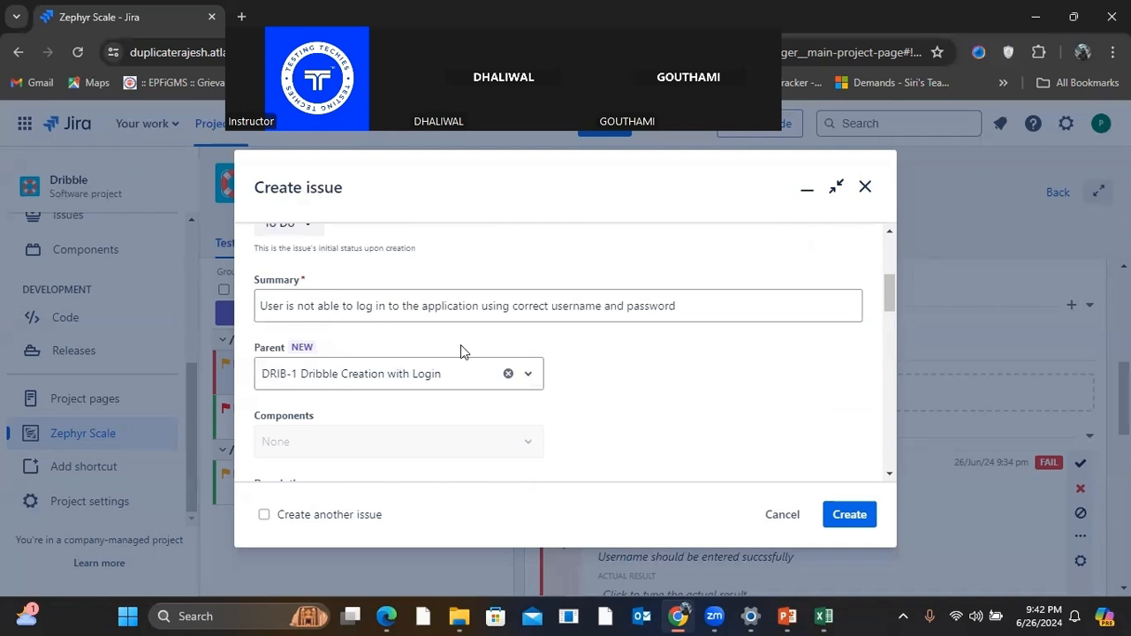
left_click_drag(690, 305, 255, 316)
key("ctrl+c")
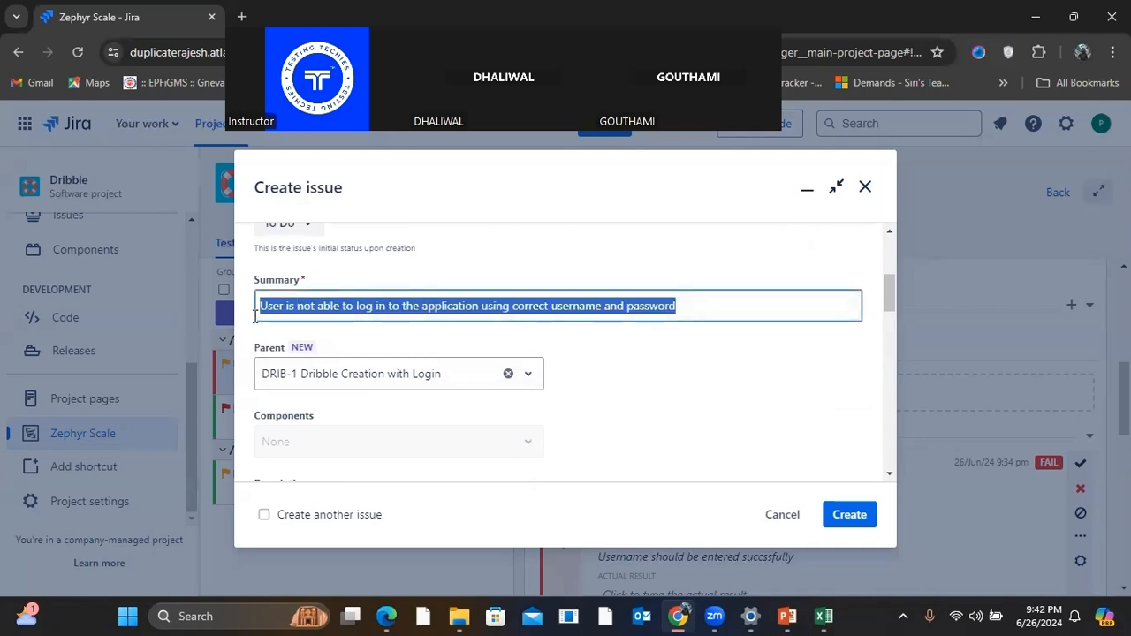
scroll(344, 396, "down", 3)
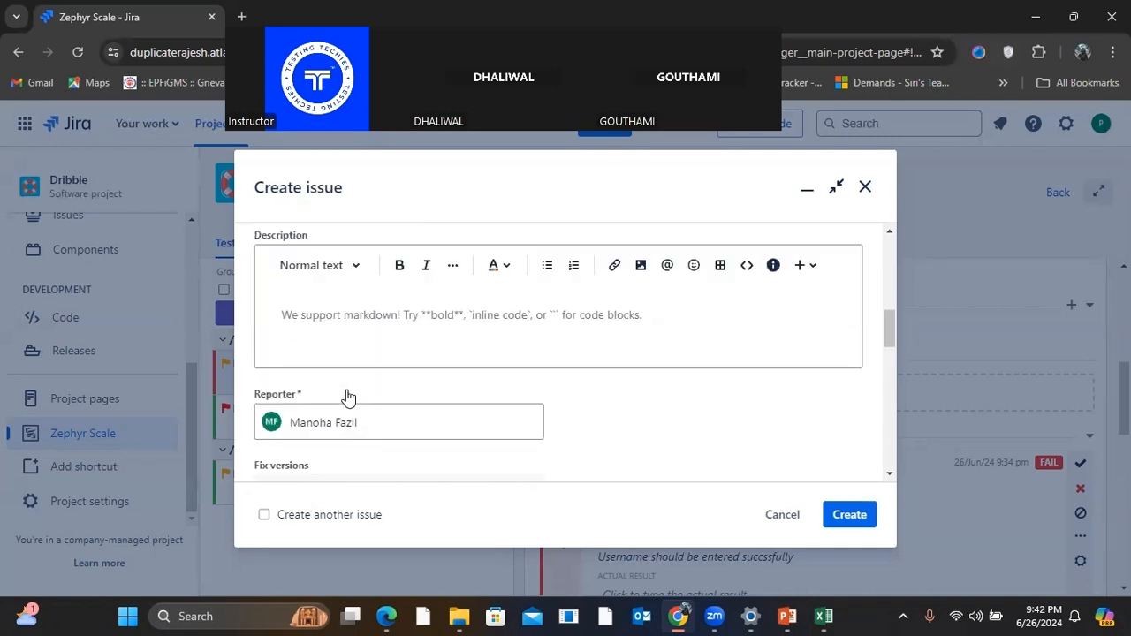
left_click(308, 318)
key("ctrl+v")
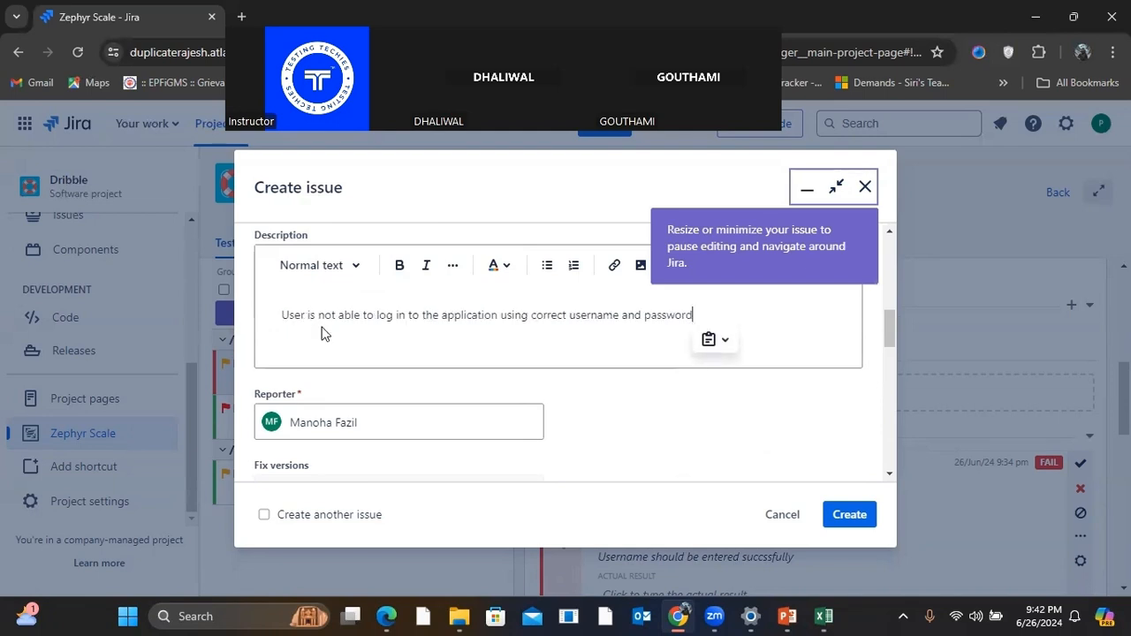
type(".")
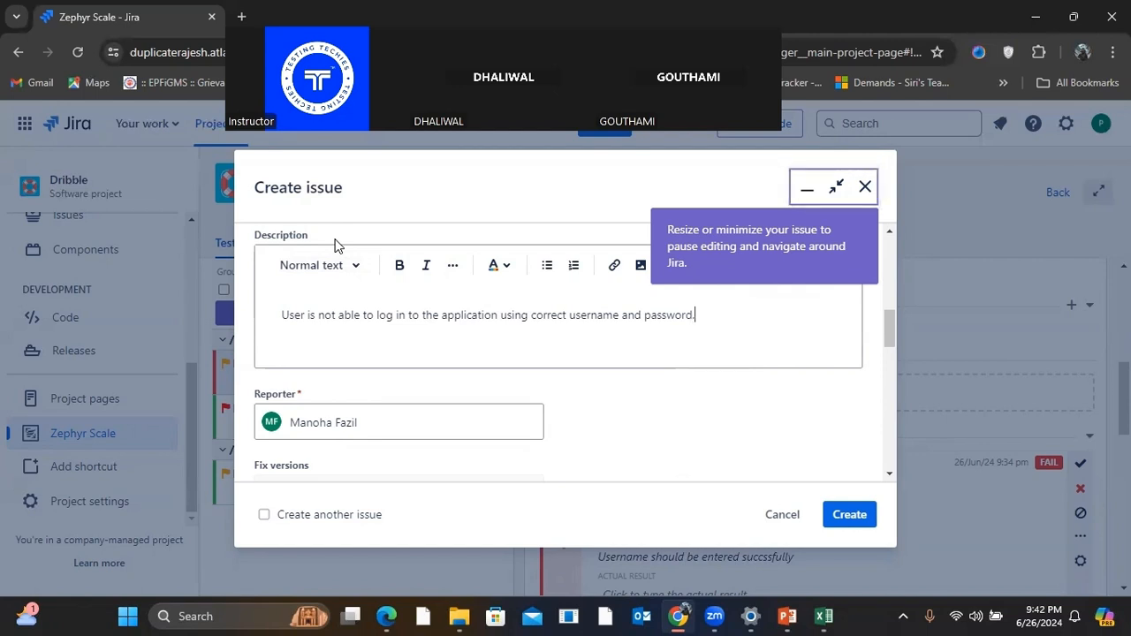
Step: Add a "Steps to reproduce -" line below the first sentence of the description, correcting its spelling and leaving out the emoji
key("Return")
type("St")
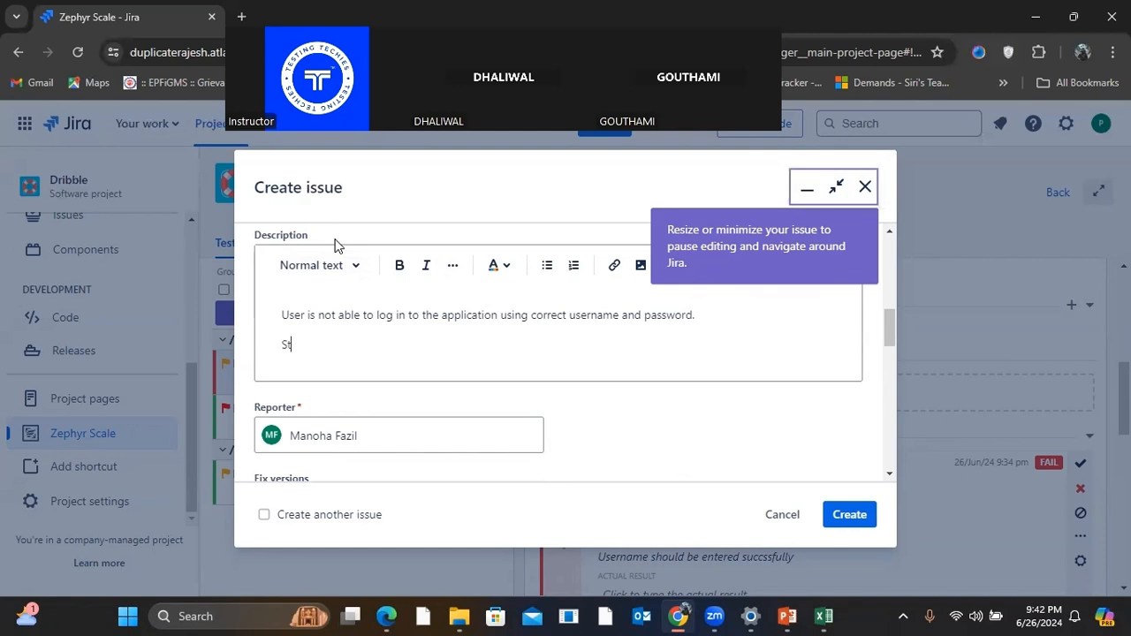
type("eps to rproduce :")
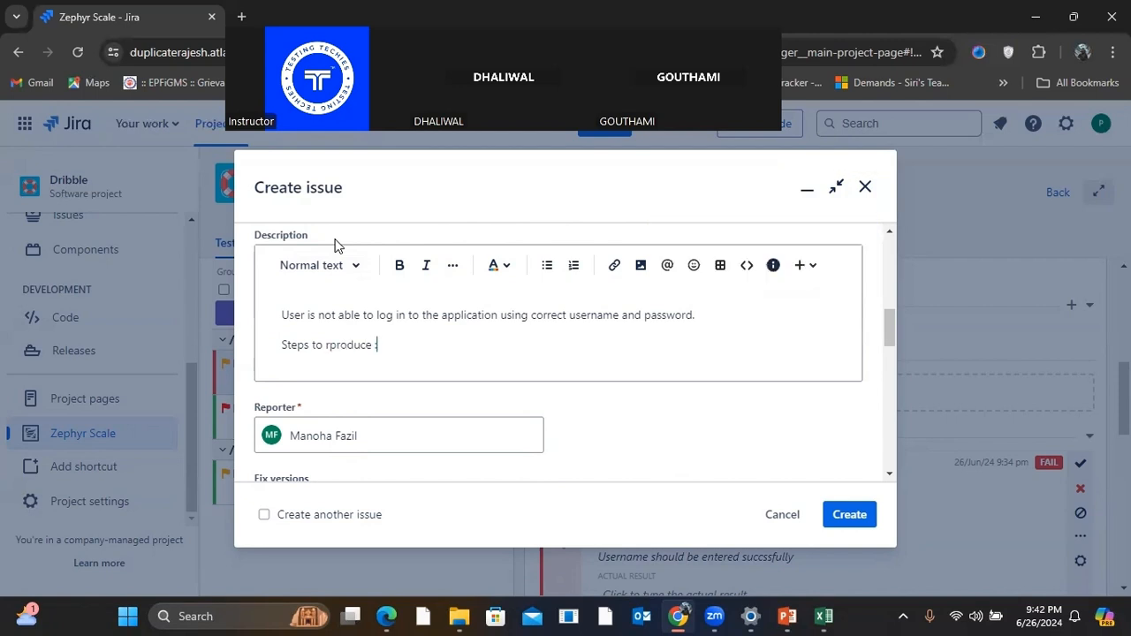
key("Return")
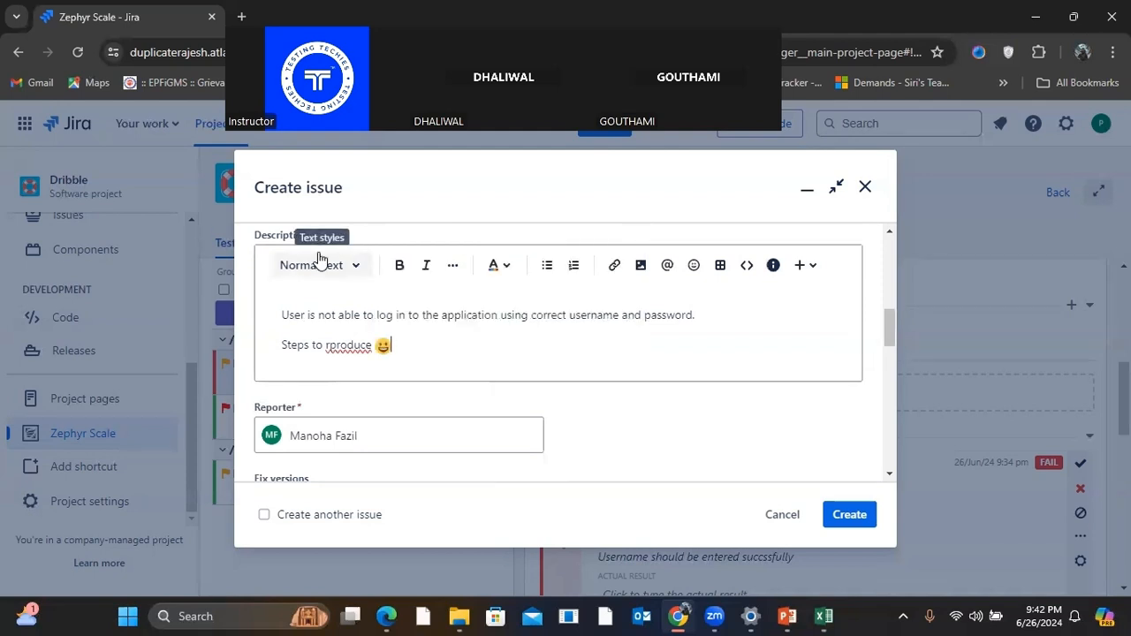
key("BackSpace")
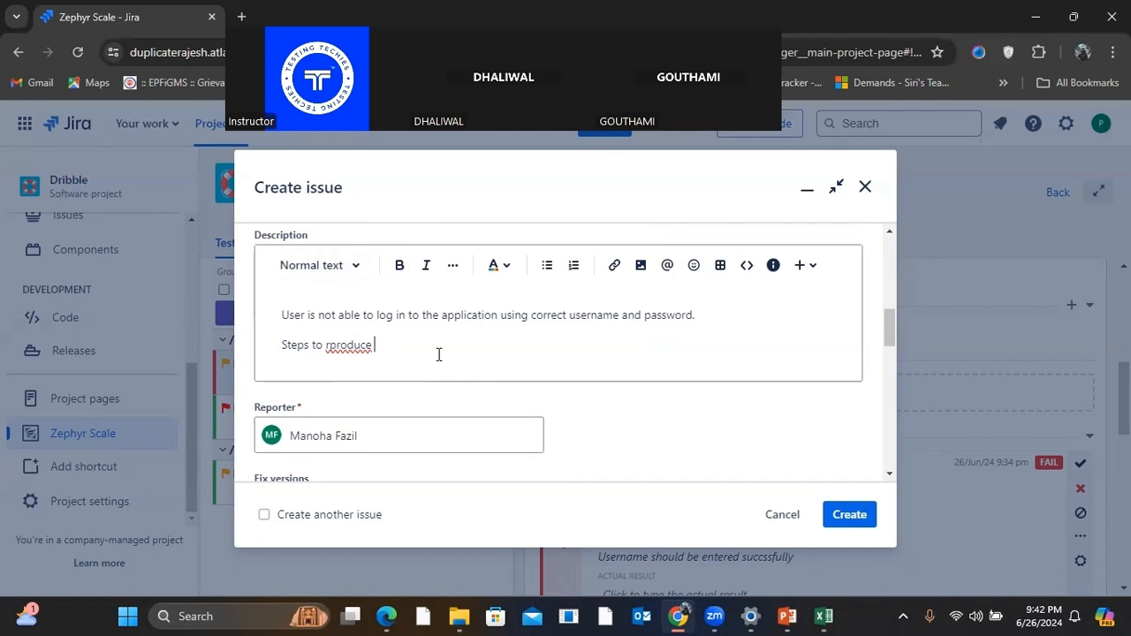
right_click(350, 345)
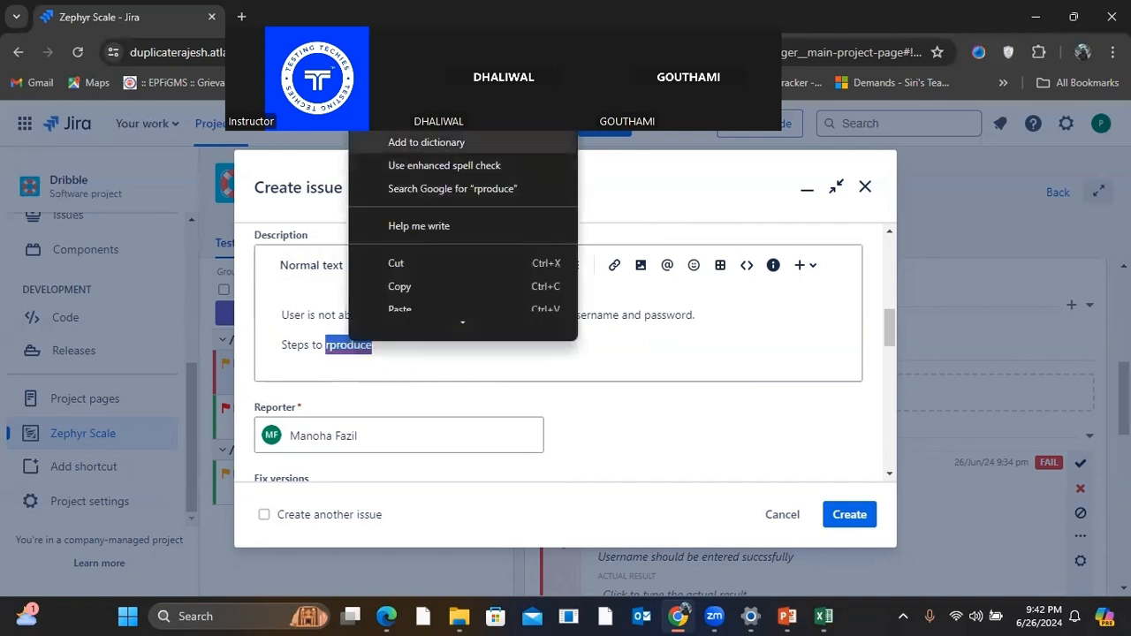
left_click(414, 50)
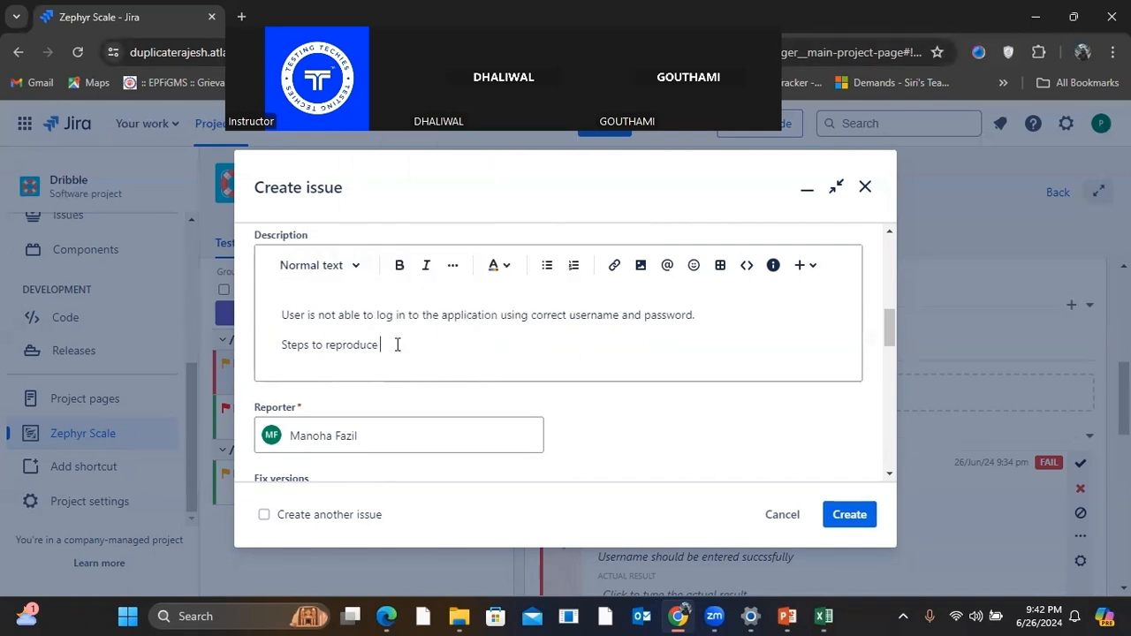
type(":")
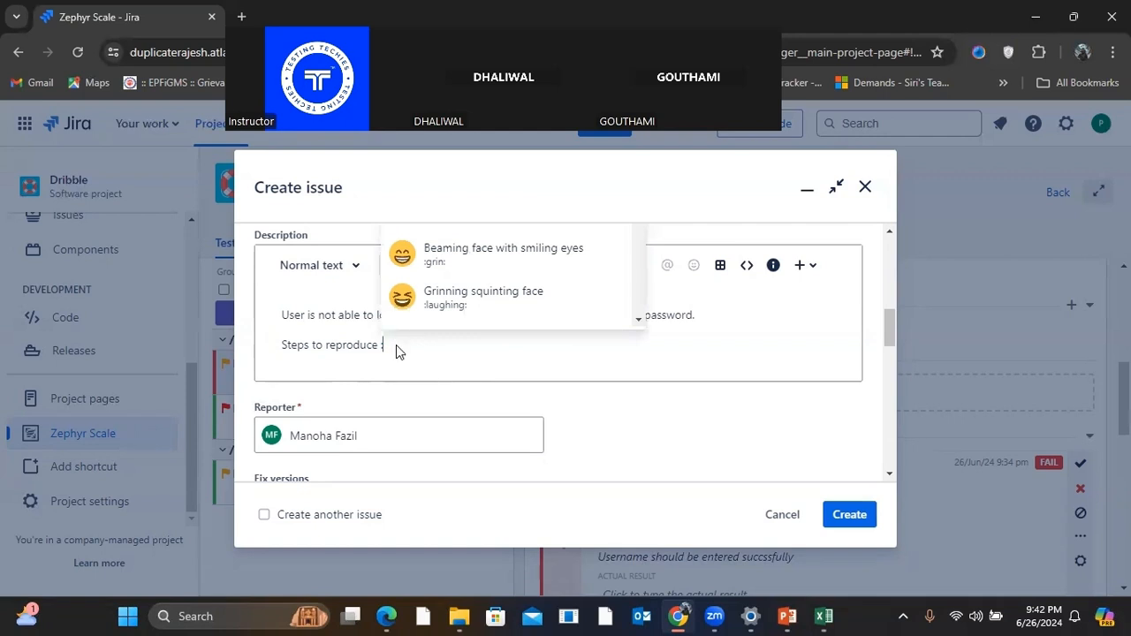
key("Return")
key("BackSpace")
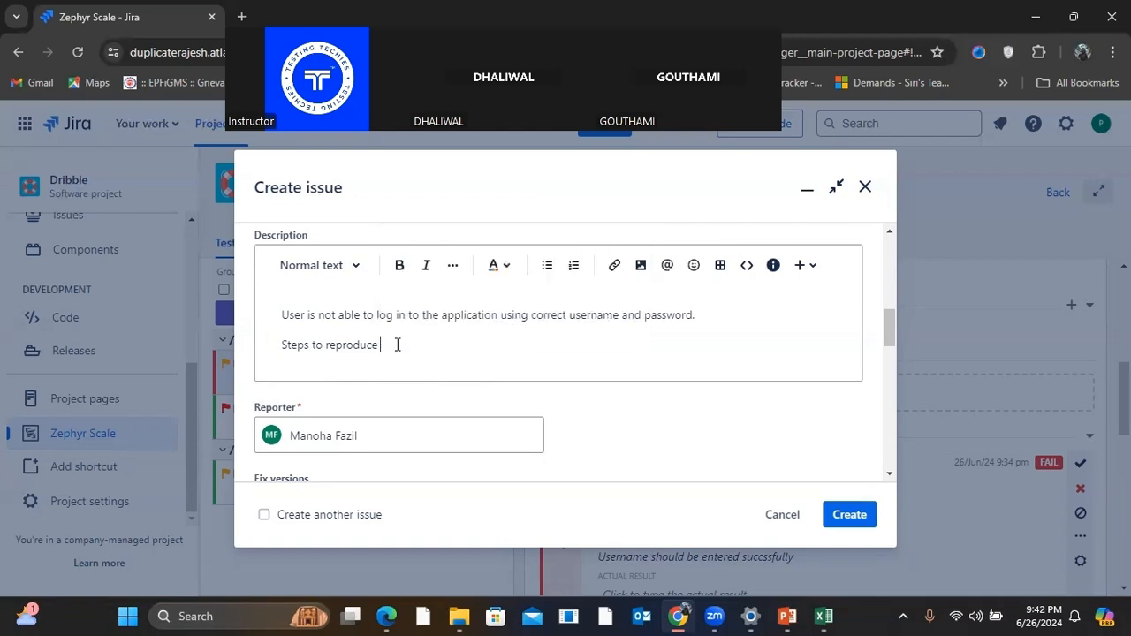
type("-")
key("Return")
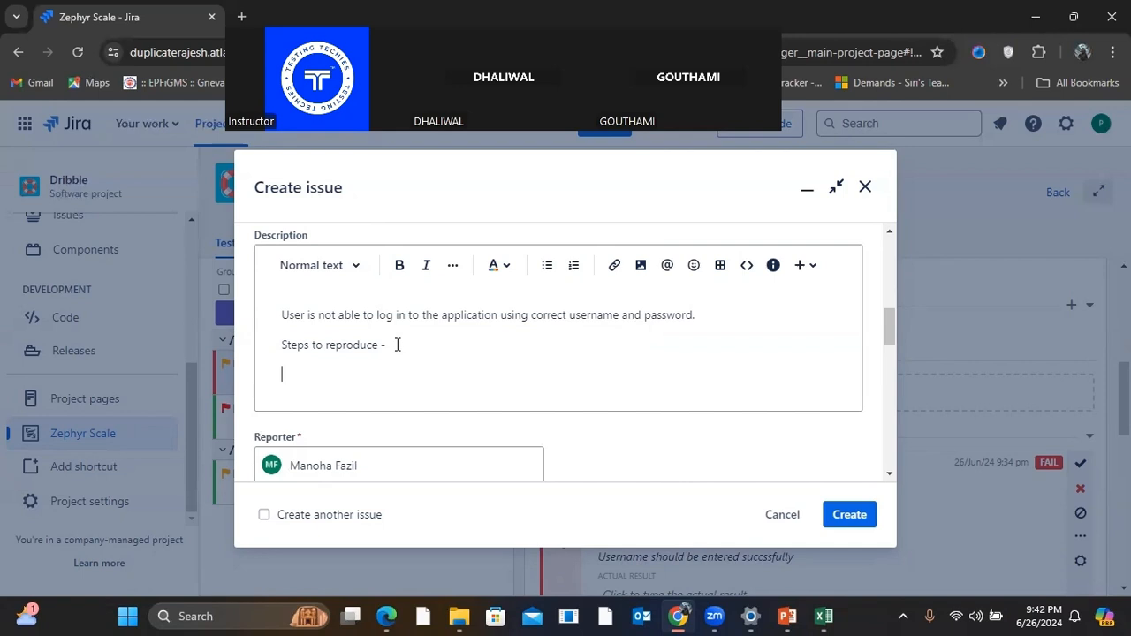
Step: List the reproduction steps in the description: "1.Go to the login page", "2.Give correct username" and "3.Give correct password"
type("1.Gp")
key("BackSpace")
type("o to the login page")
key("Return")
type("2.Give")
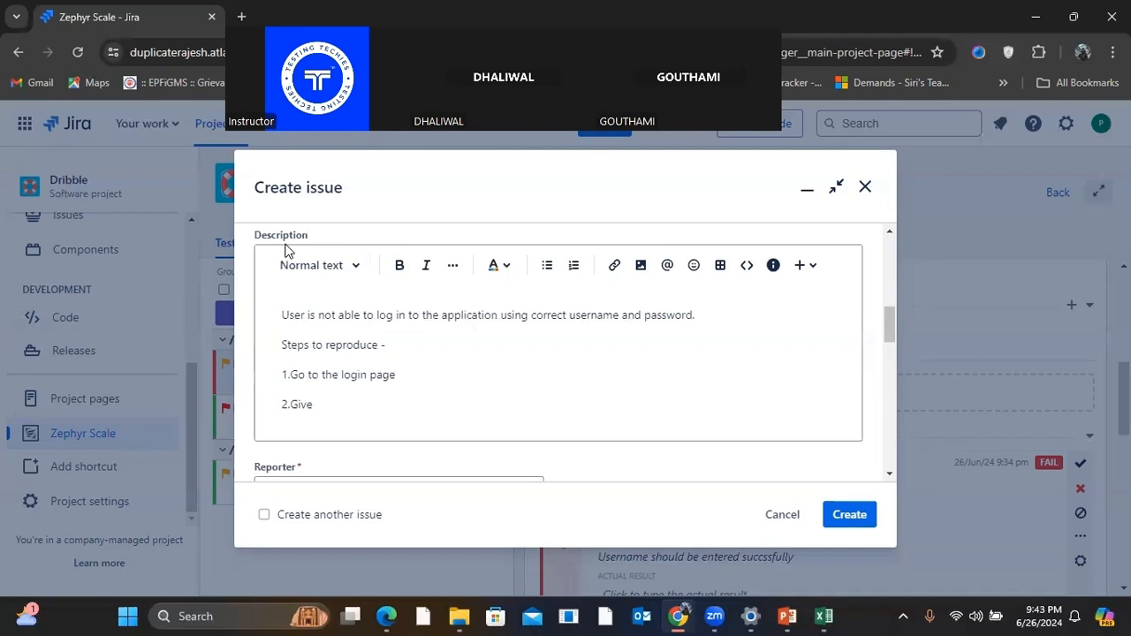
type(" correct username")
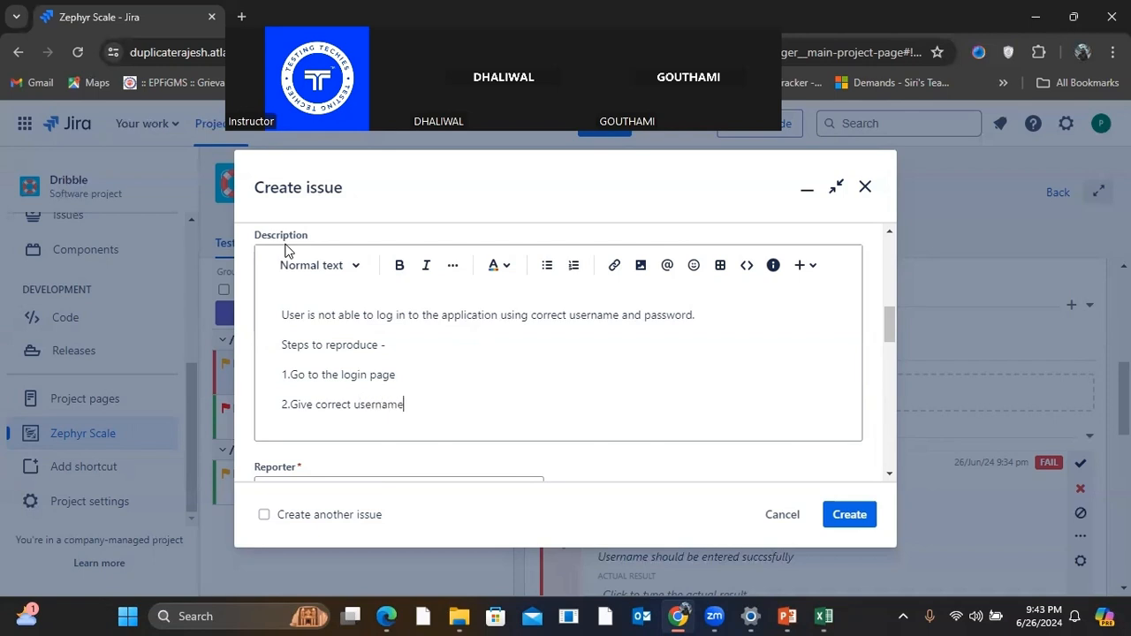
key("Return")
type("3")
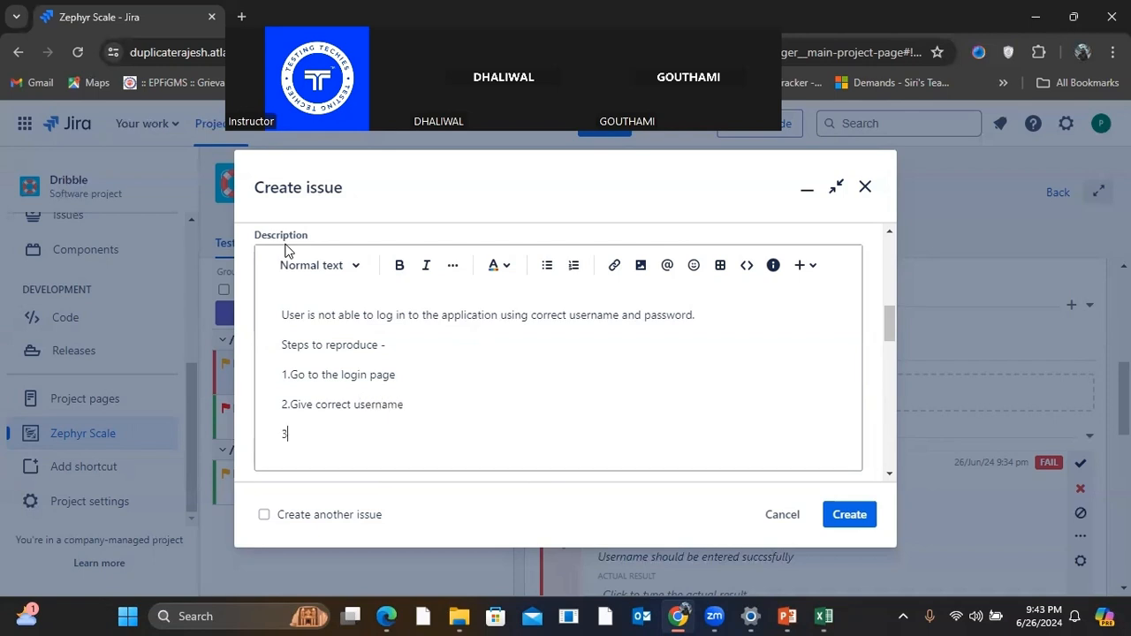
type(".Give correct password")
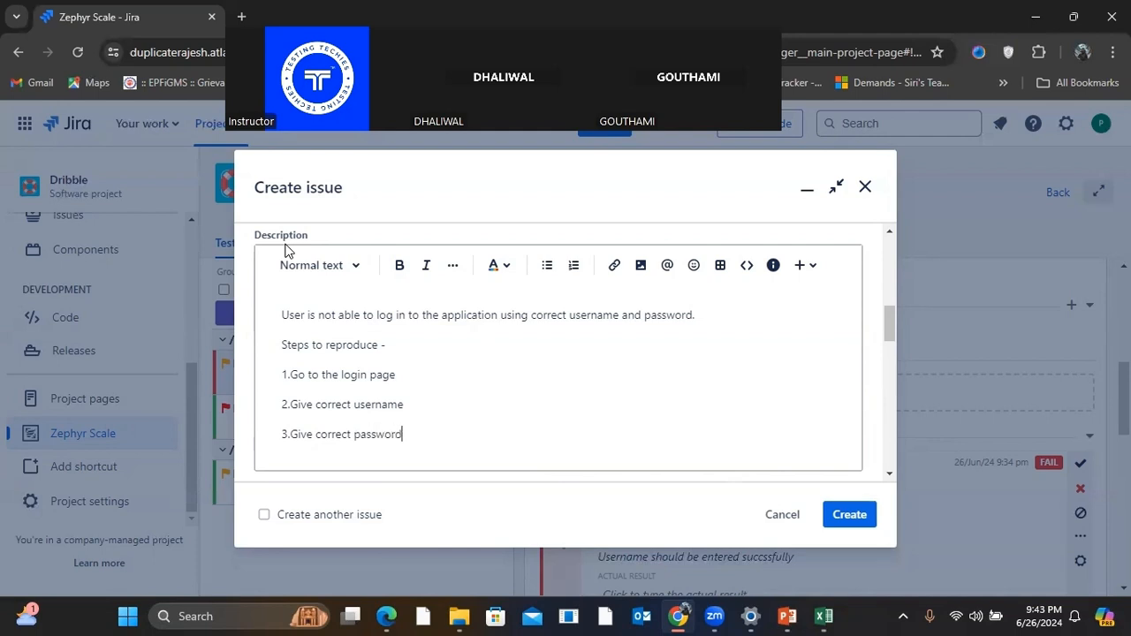
Step: Add the fourth reproduction step, "4.Click on sigin button", to the bug's description
key("Return")
type("4")
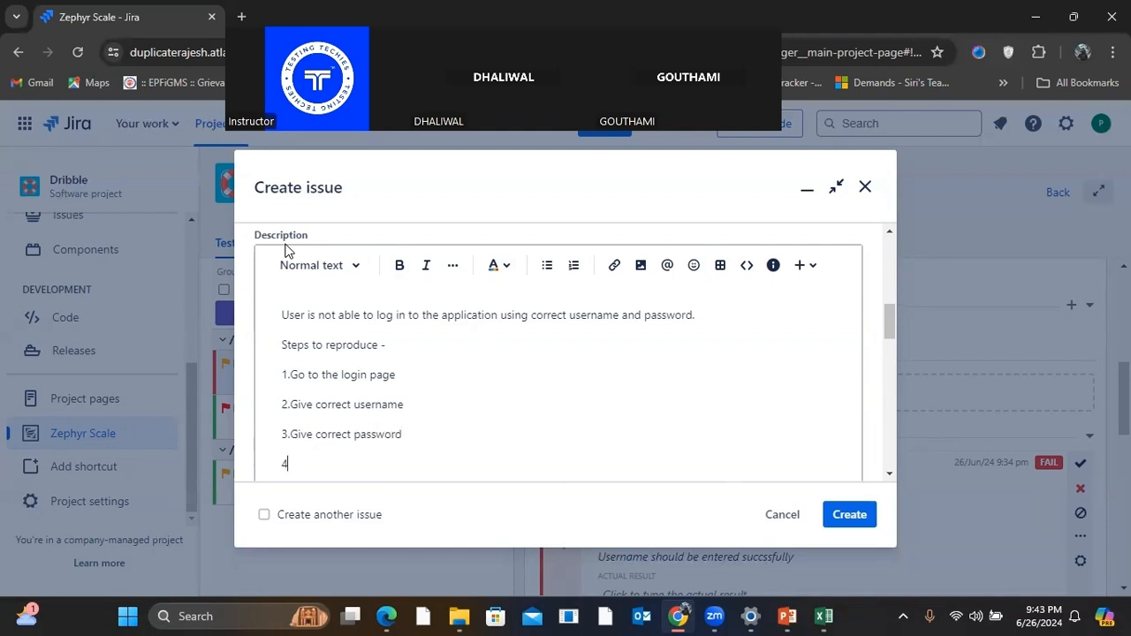
type(".Click c")
type("n sigin button")
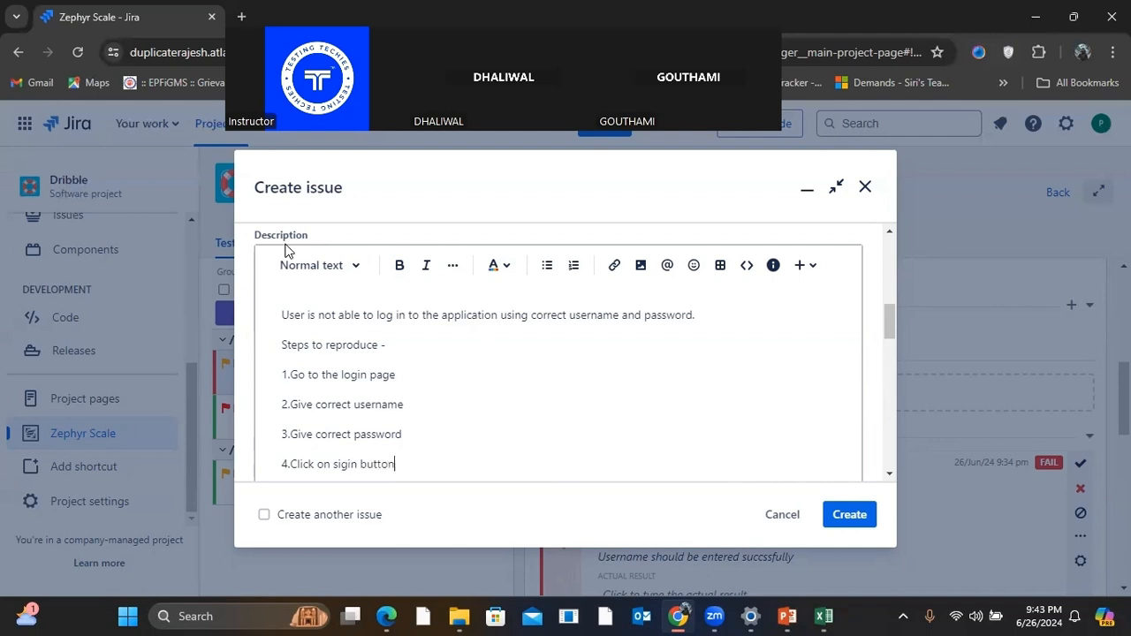
Step: End the description with the line "After the steps it is observer user is not able to log in"
key("Return")
key("Return")
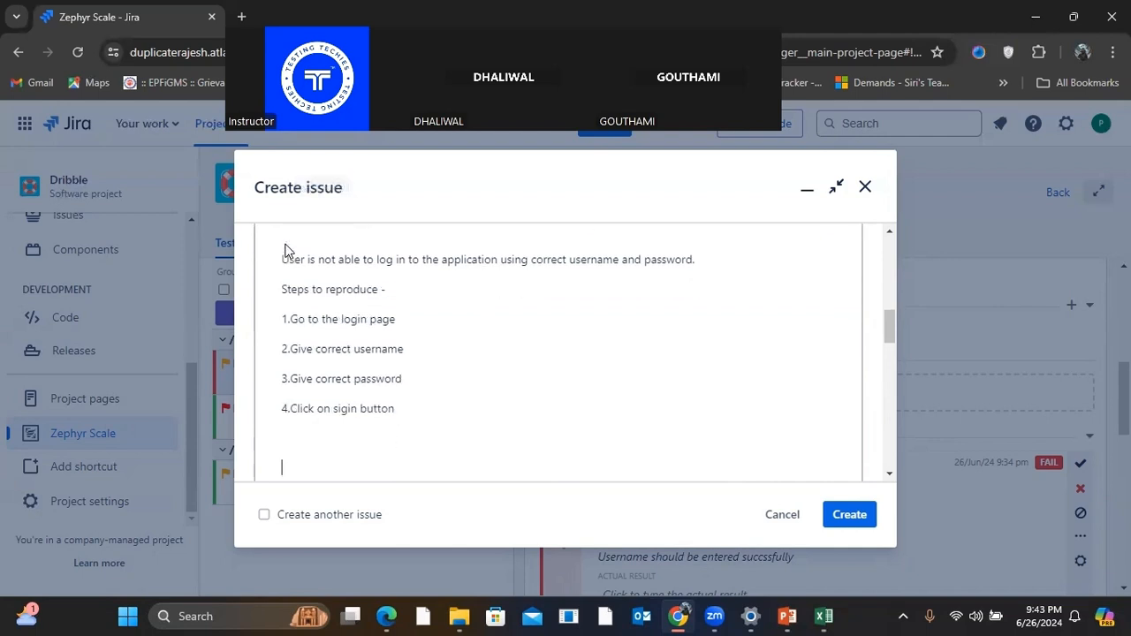
type("A")
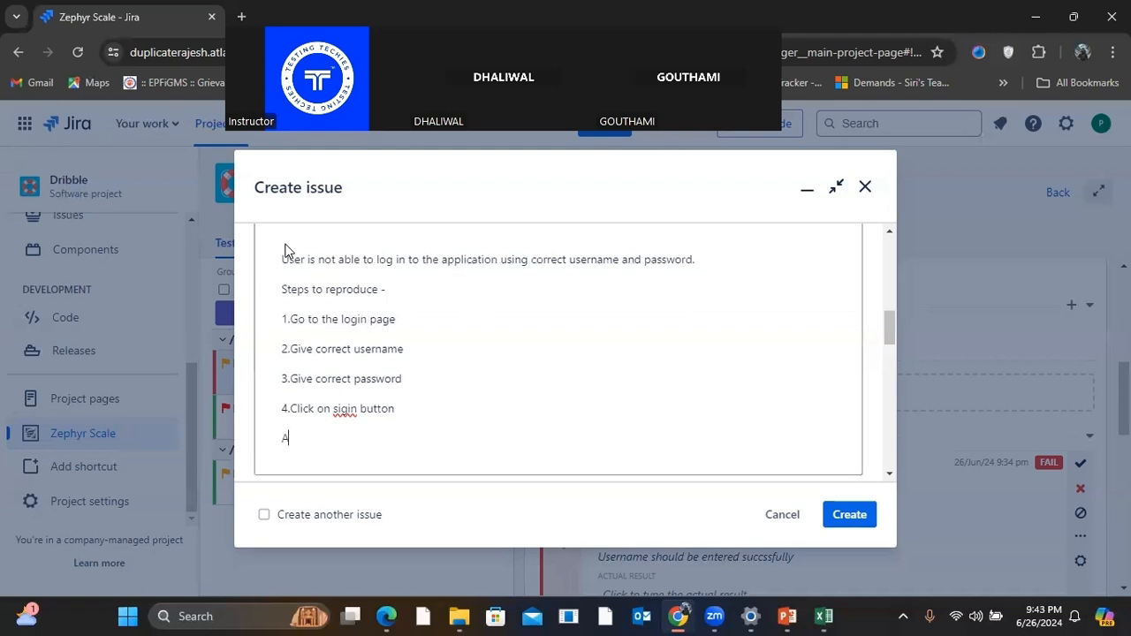
type("te")
type("r the ste")
type("ps y")
type("t is obser")
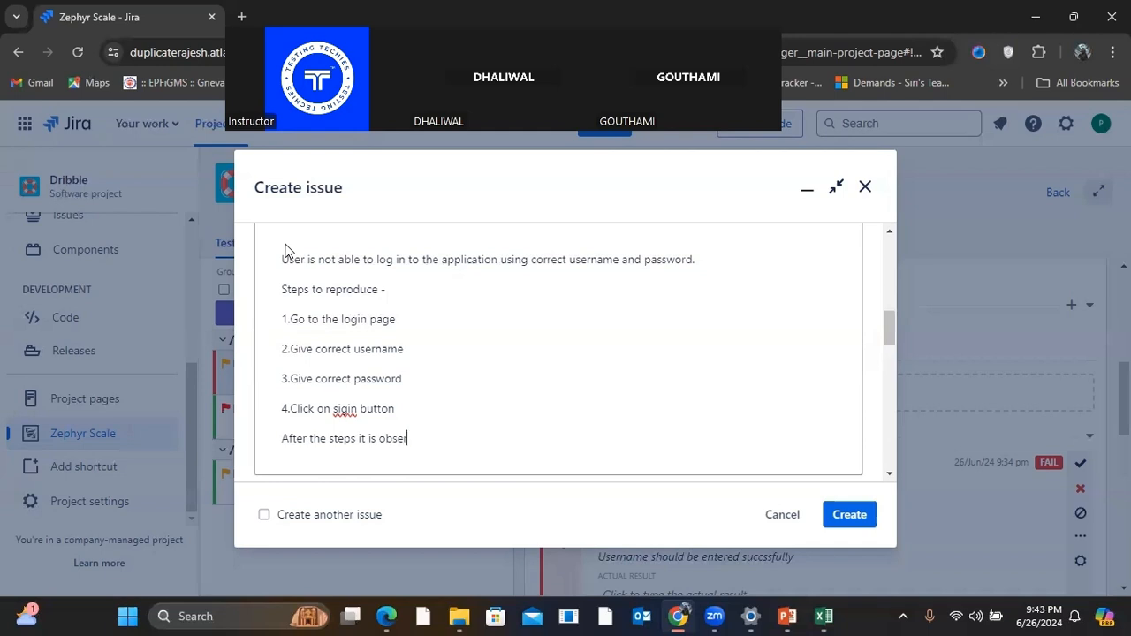
type("ver user is not abk")
key("BackSpace")
type("le to")
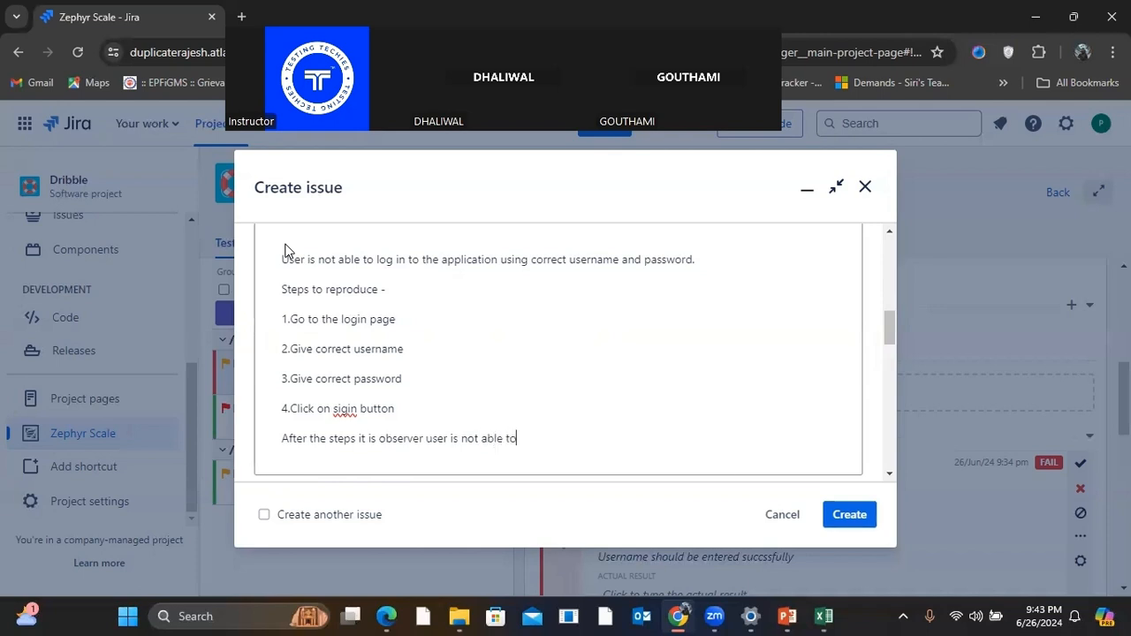
type(" log in")
Step: Set the bug's priority to Highest
scroll(459, 462, "down", 2)
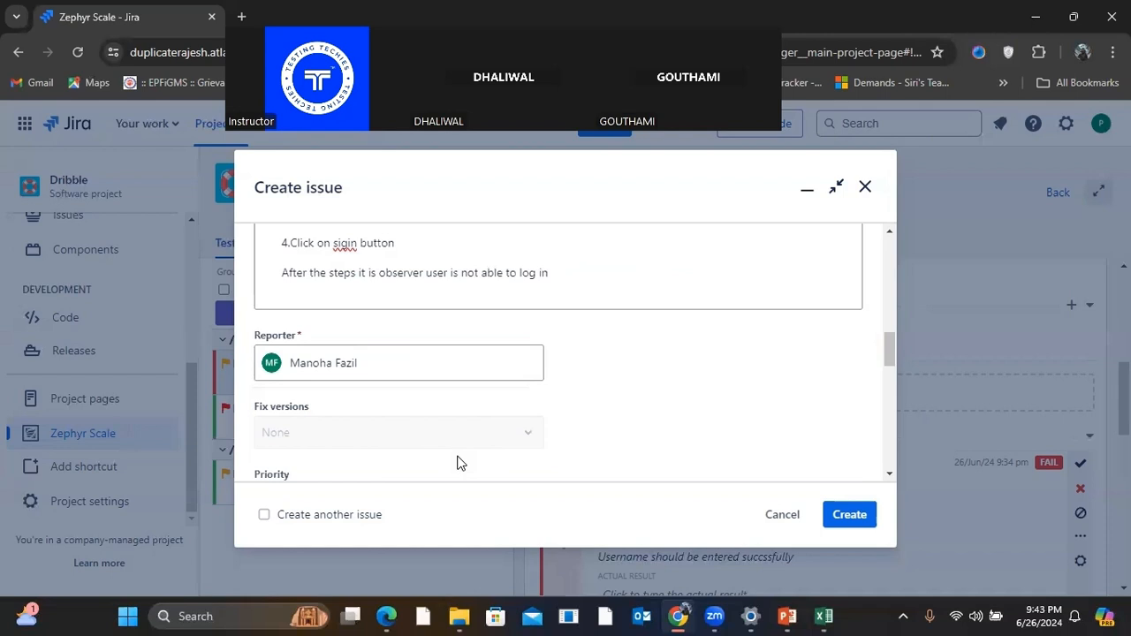
scroll(457, 462, "down", 1)
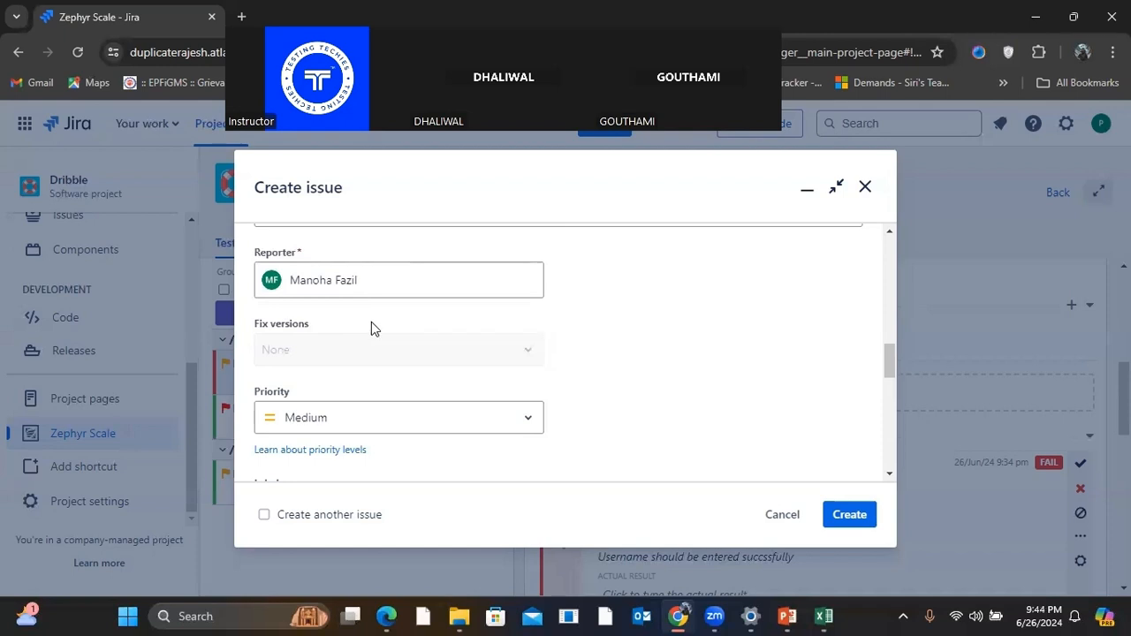
scroll(371, 328, "down", 2)
left_click(351, 264)
left_click(343, 293)
Step: Enter "SIT" as the bug's environment
scroll(435, 319, "down", 1)
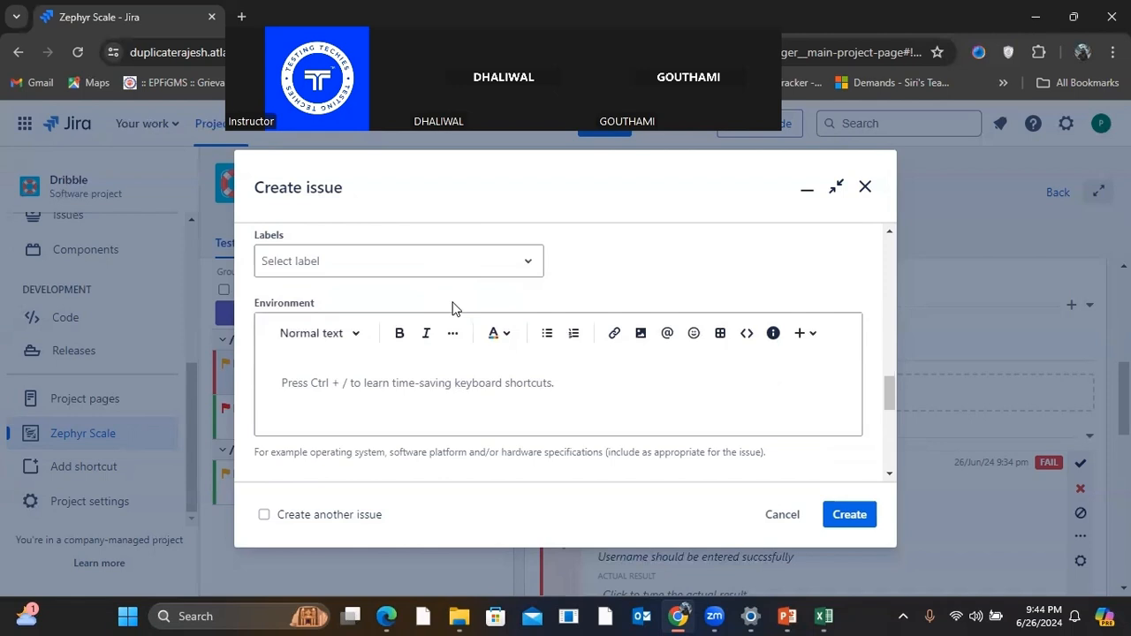
left_click(480, 277)
left_click(464, 395)
type("SIT")
Step: Look through the link types and open issues offered for the bug's linked issues
scroll(464, 400, "down", 5)
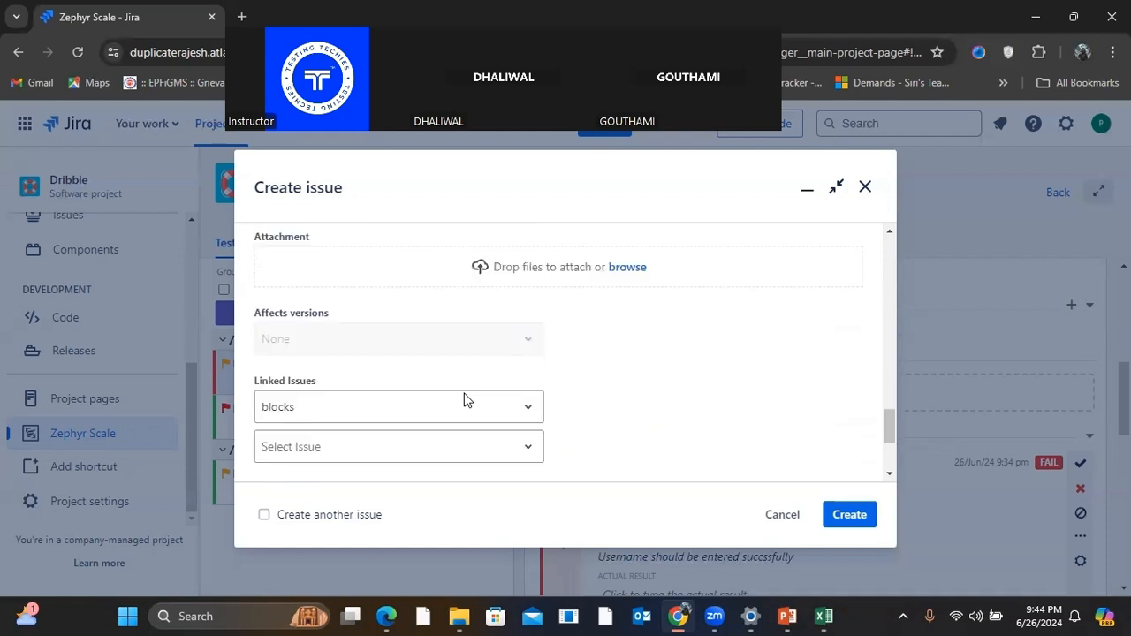
scroll(463, 397, "down", 1)
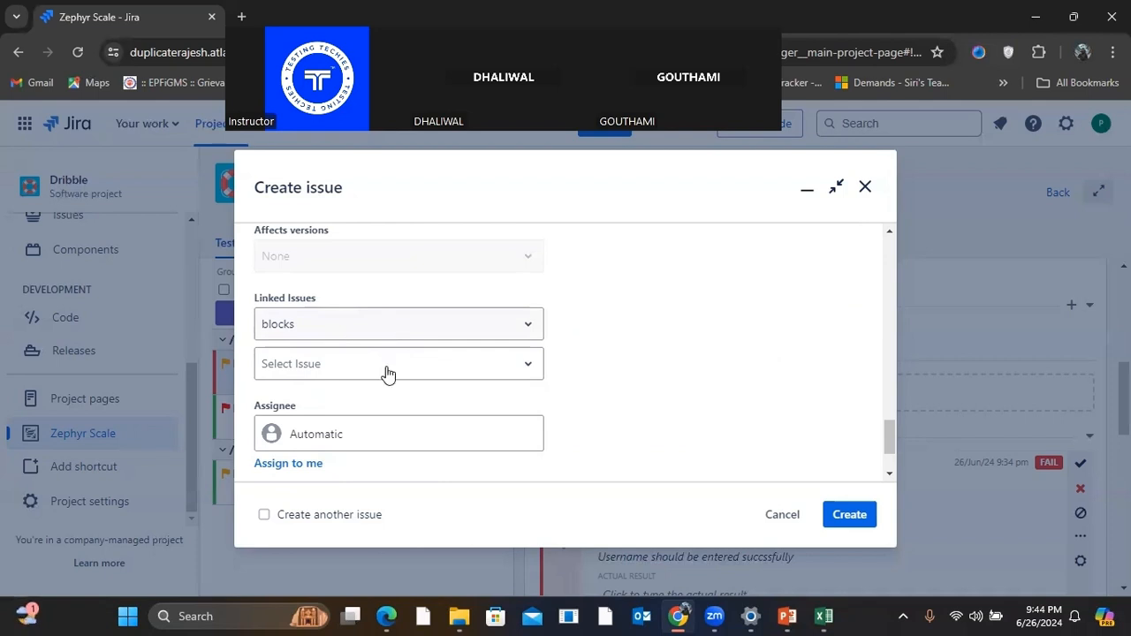
left_click(335, 336)
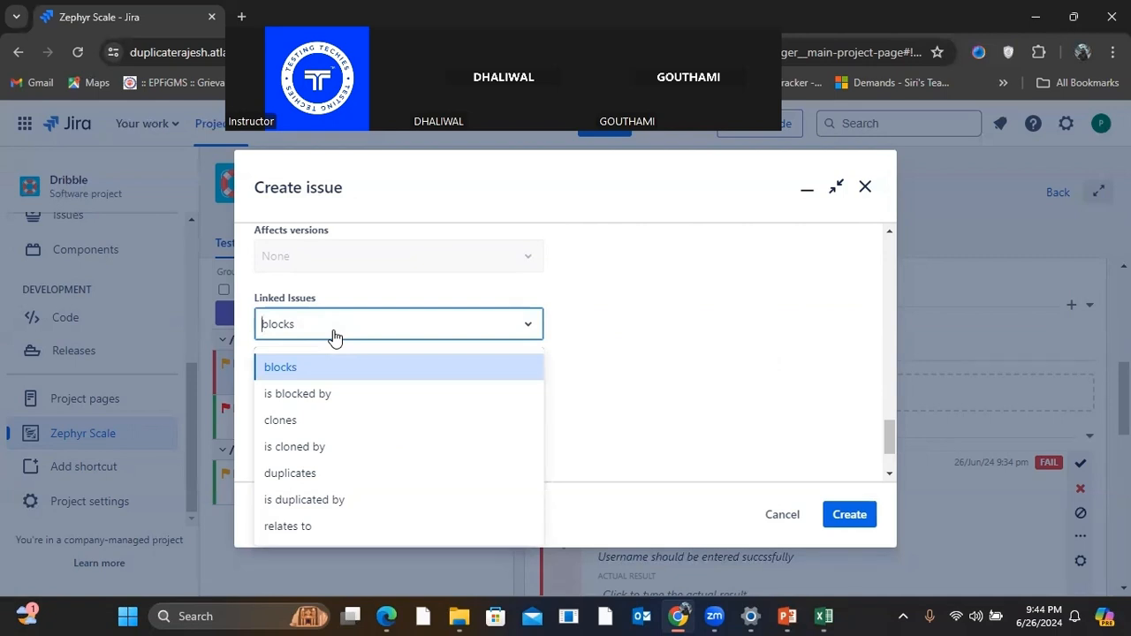
left_click(619, 358)
left_click(449, 376)
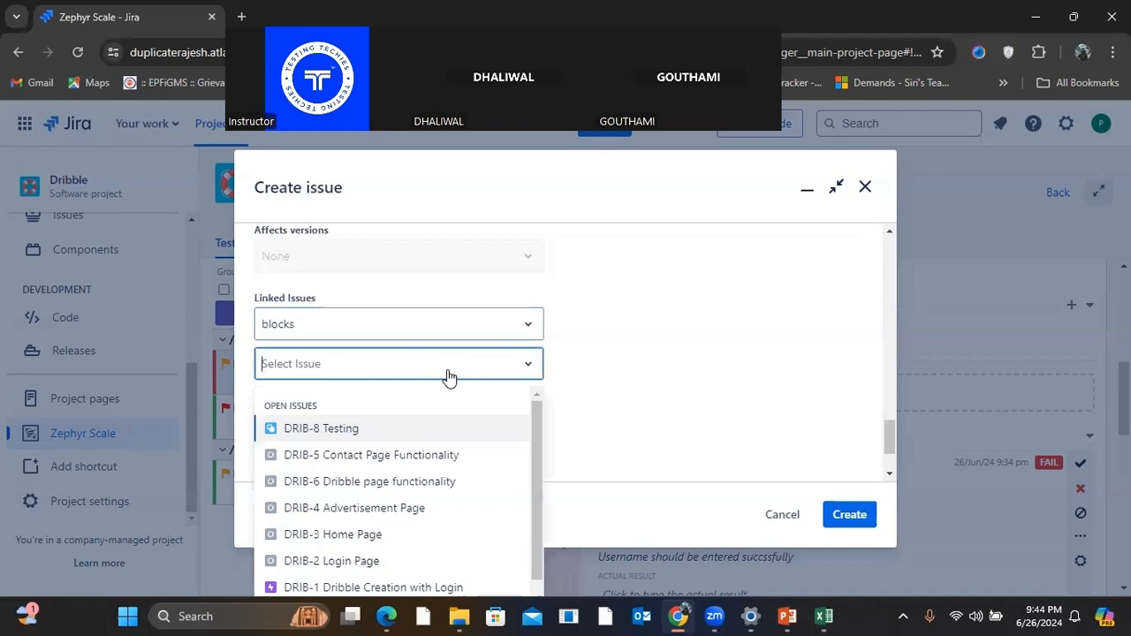
scroll(607, 382, "down", 2)
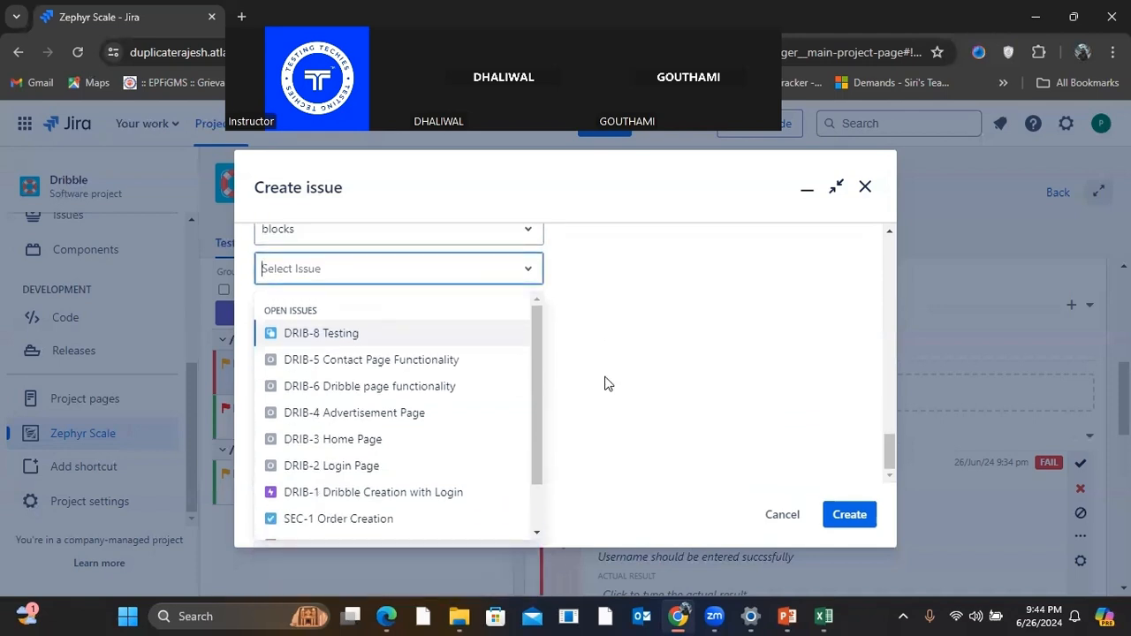
left_click(607, 383)
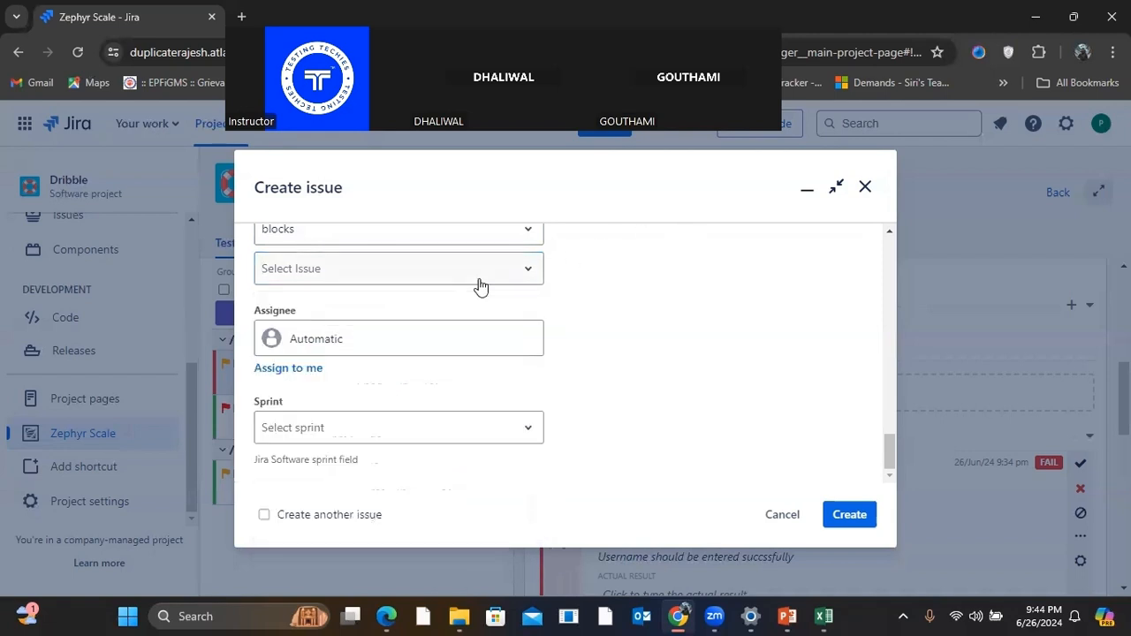
Step: Set the bug's linked-issue relation to "relates to", leaving the issue itself unselected
scroll(480, 362, "up", 2)
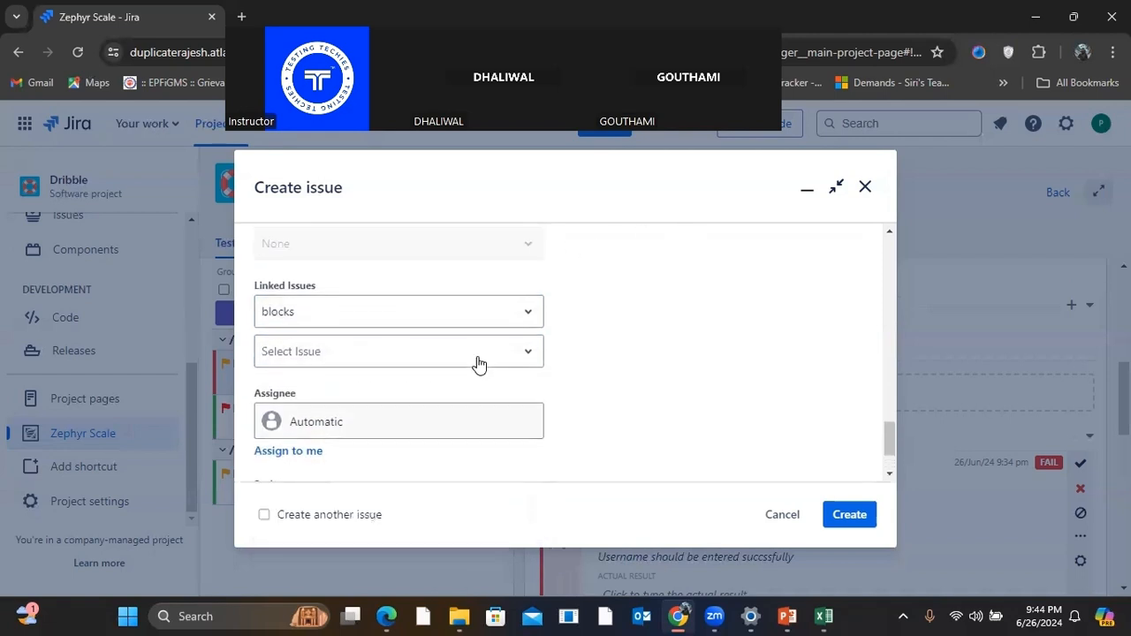
left_click(386, 318)
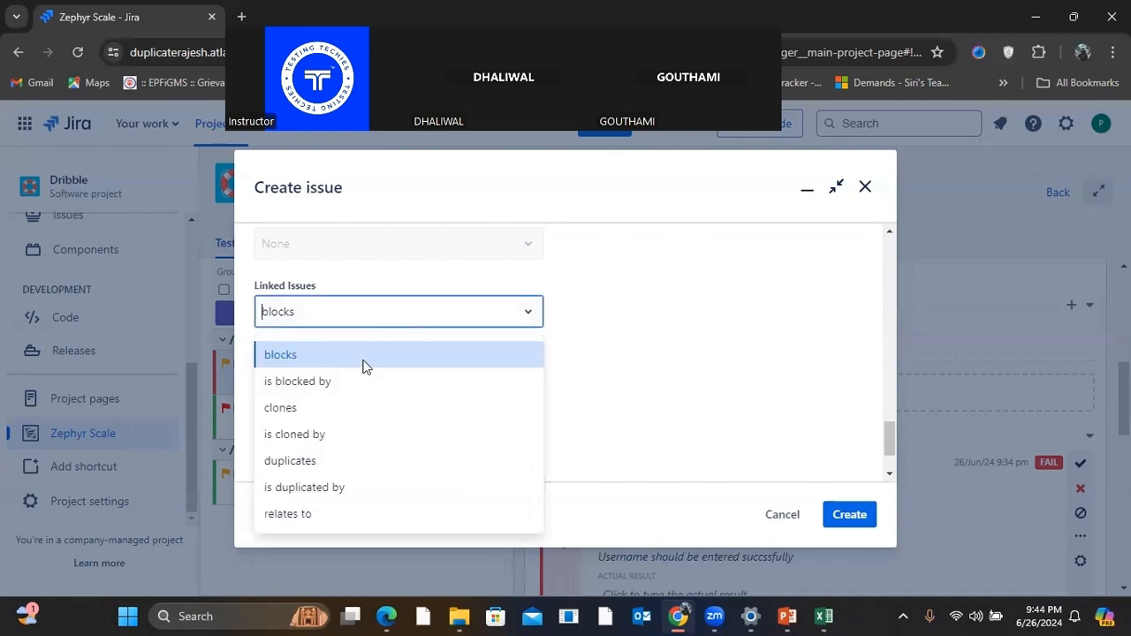
left_click(332, 519)
left_click(318, 356)
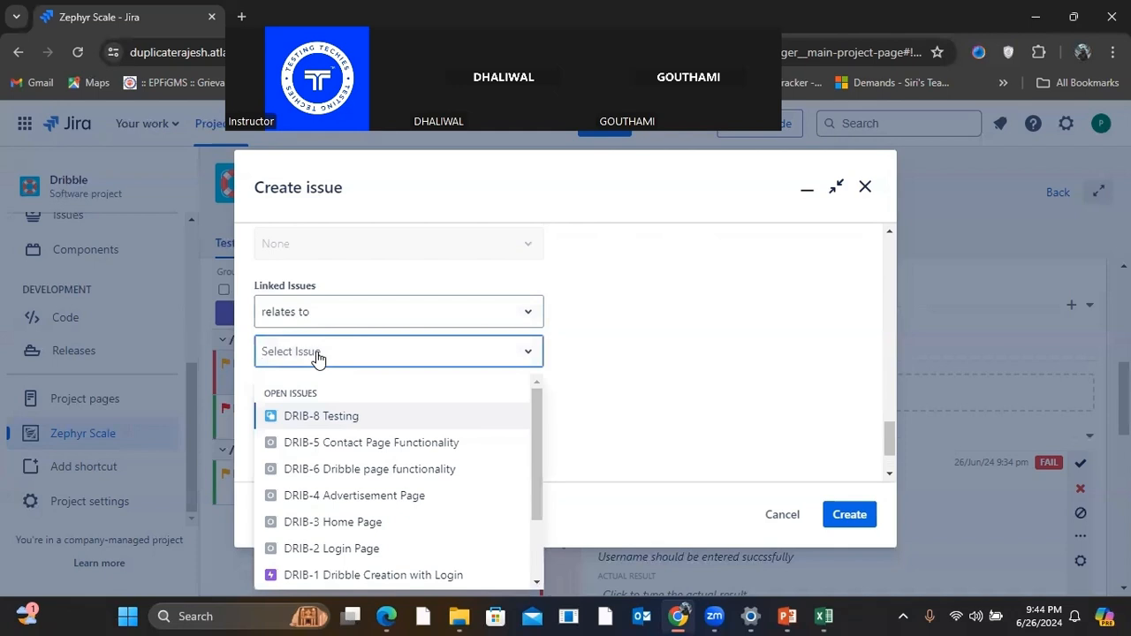
left_click(564, 351)
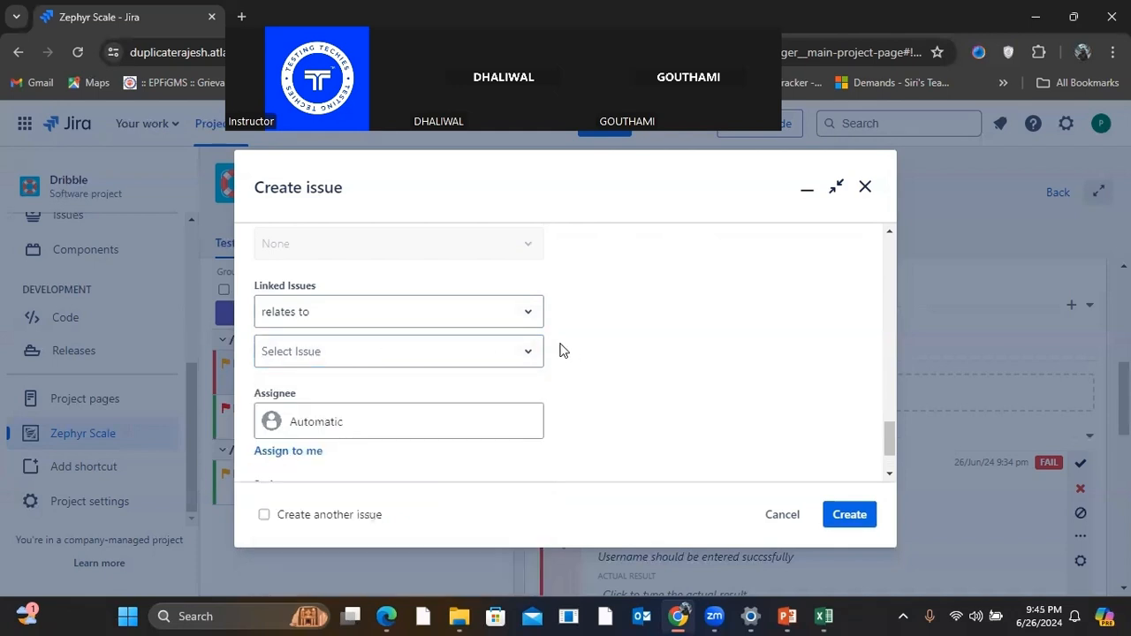
Step: Assign the bug to the first team member suggested after the current user
scroll(371, 371, "down", 1)
left_click(332, 348)
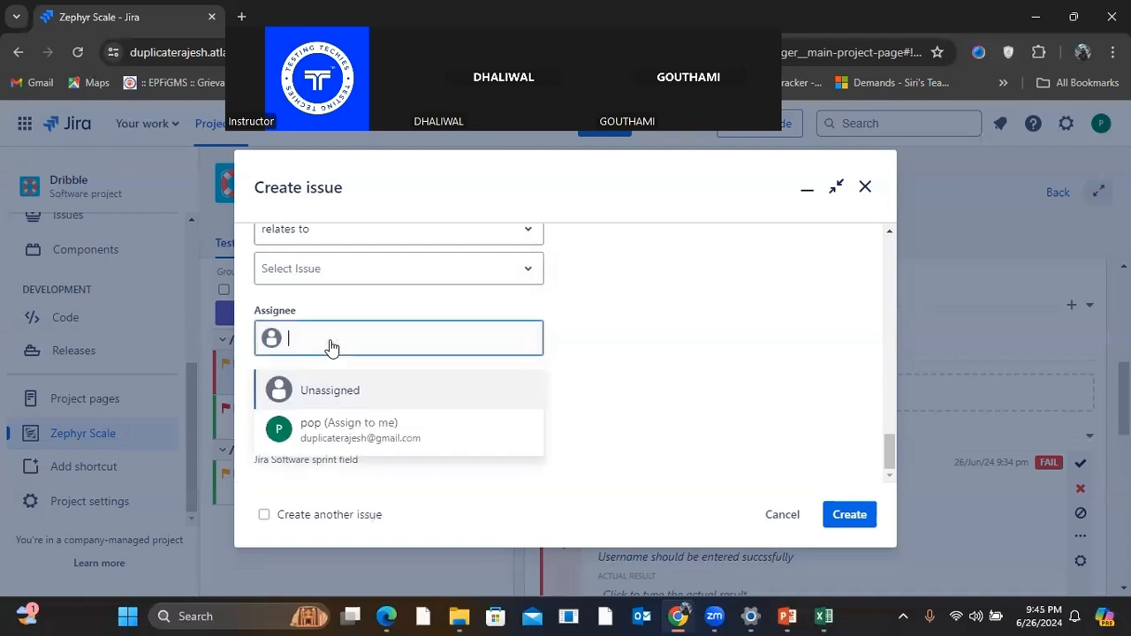
scroll(610, 357, "down", 1)
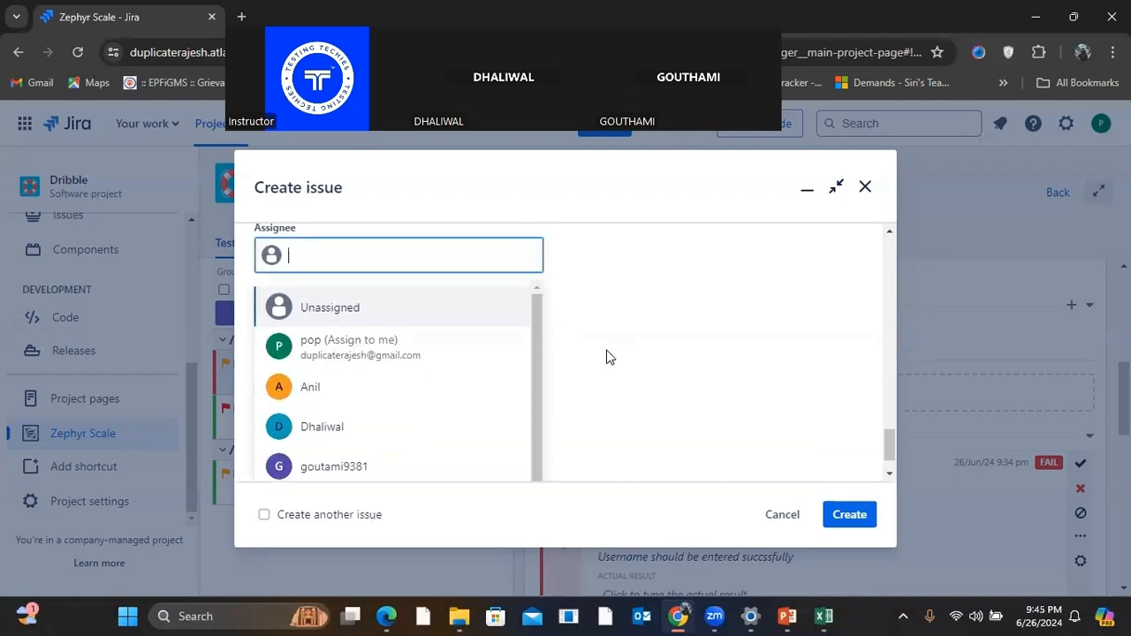
left_click(371, 386)
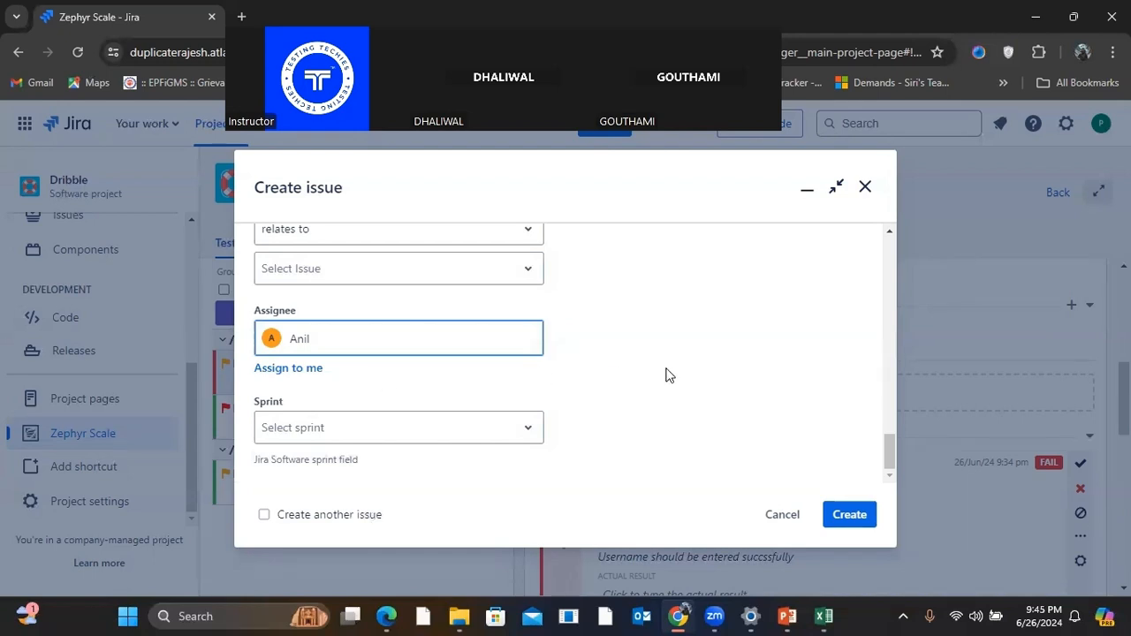
Step: Put the bug in DRIB Sprint 1 and create the issue
left_click(523, 432)
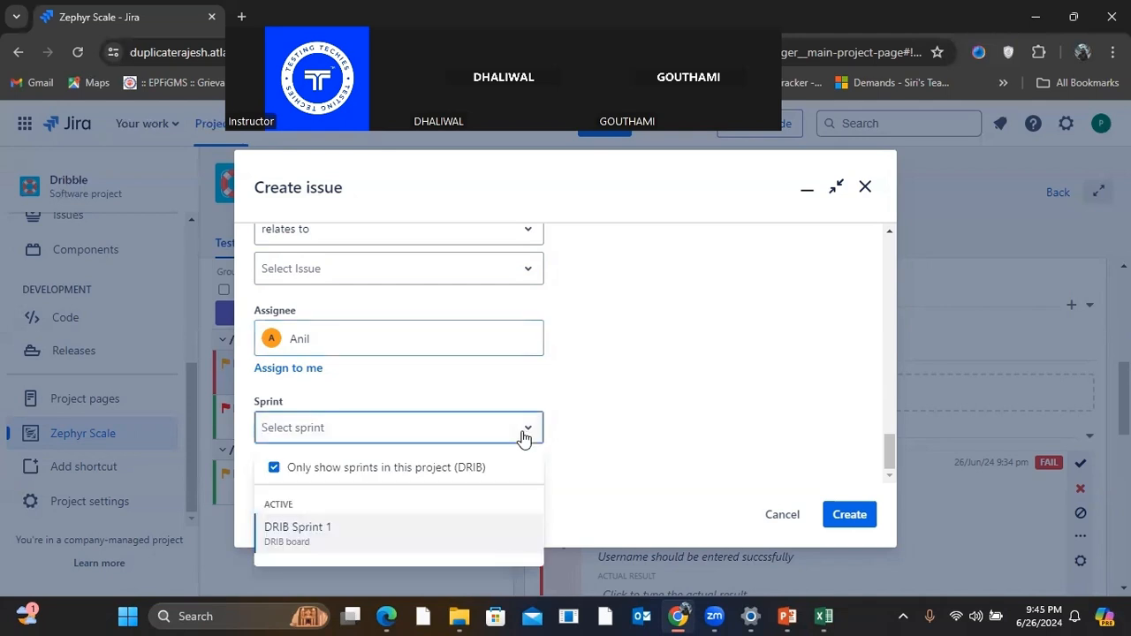
left_click(310, 533)
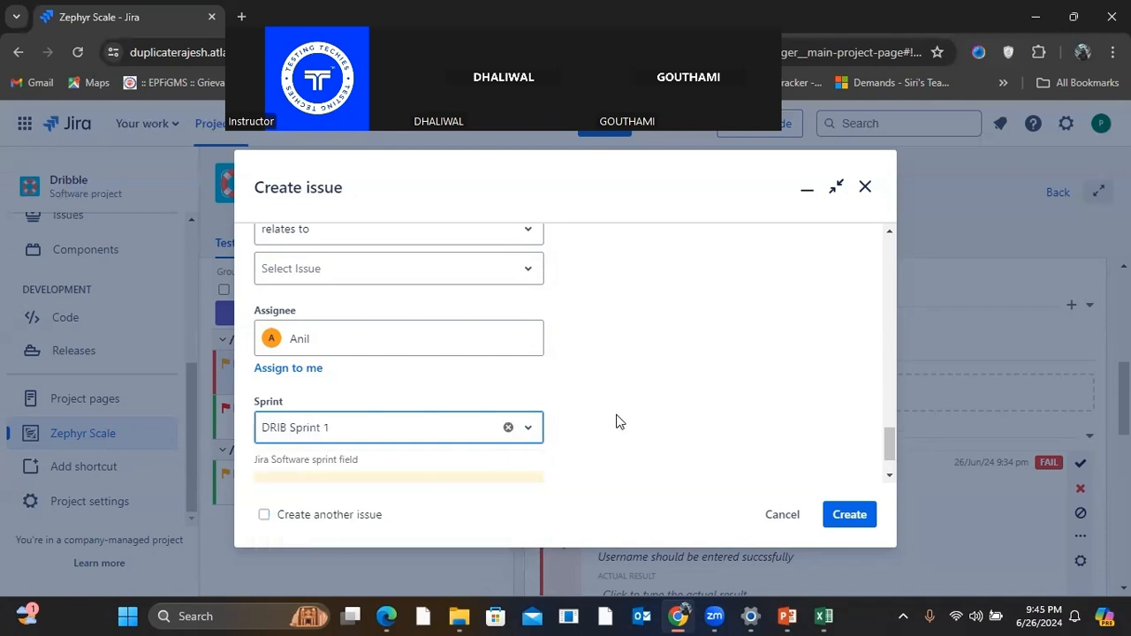
scroll(620, 423, "down", 1)
left_click(849, 515)
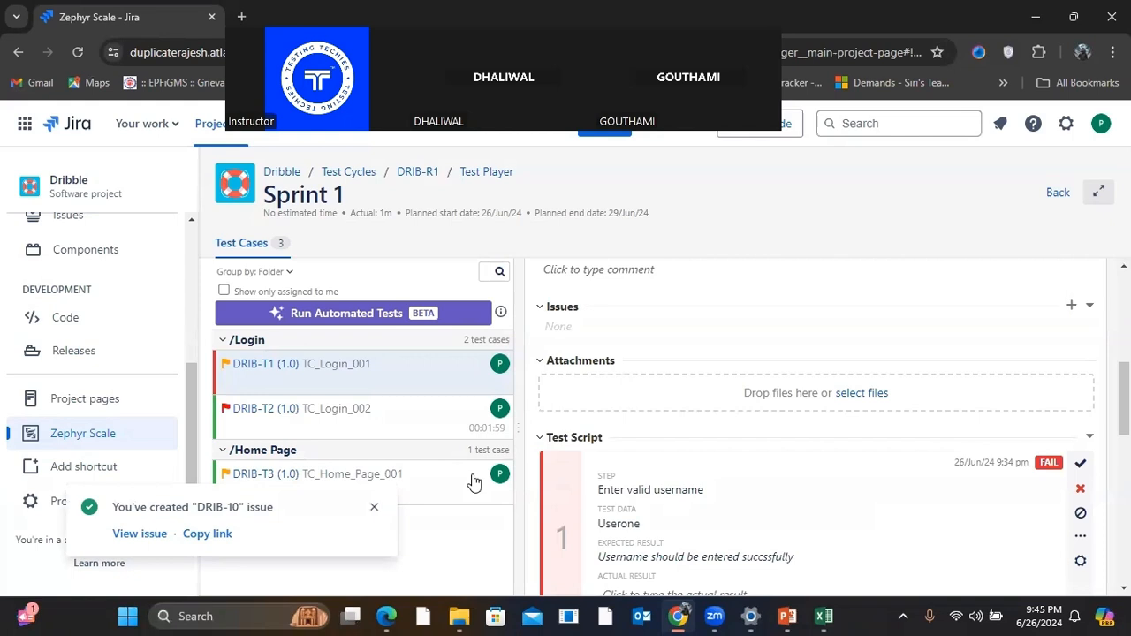
Step: Copy the link of the newly created DRIB-10 issue and open it in a new browser tab
left_click(198, 536)
left_click(241, 17)
key("ctrl+v")
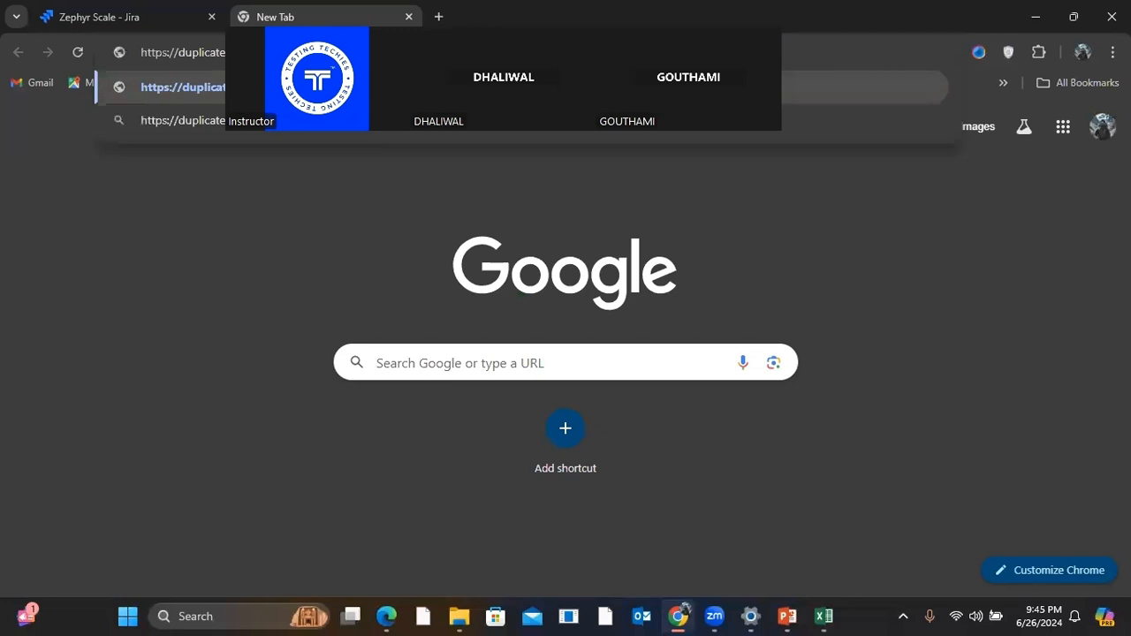
key("Return")
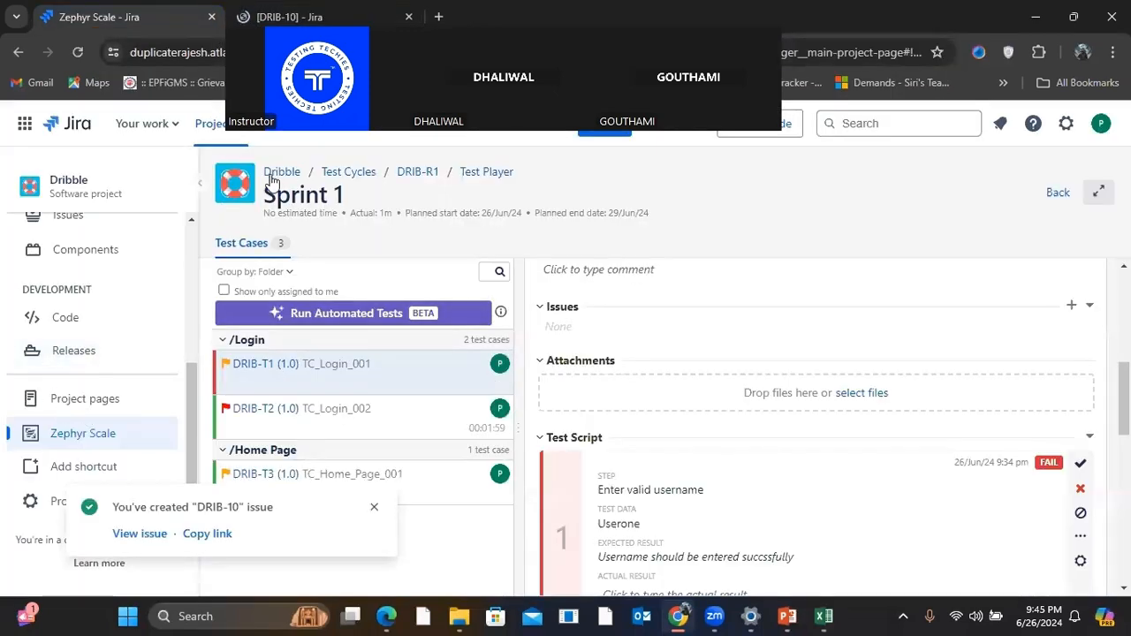
Step: Return to the Zephyr Scale test case library and show the test cases in the Login folder
left_click(88, 440)
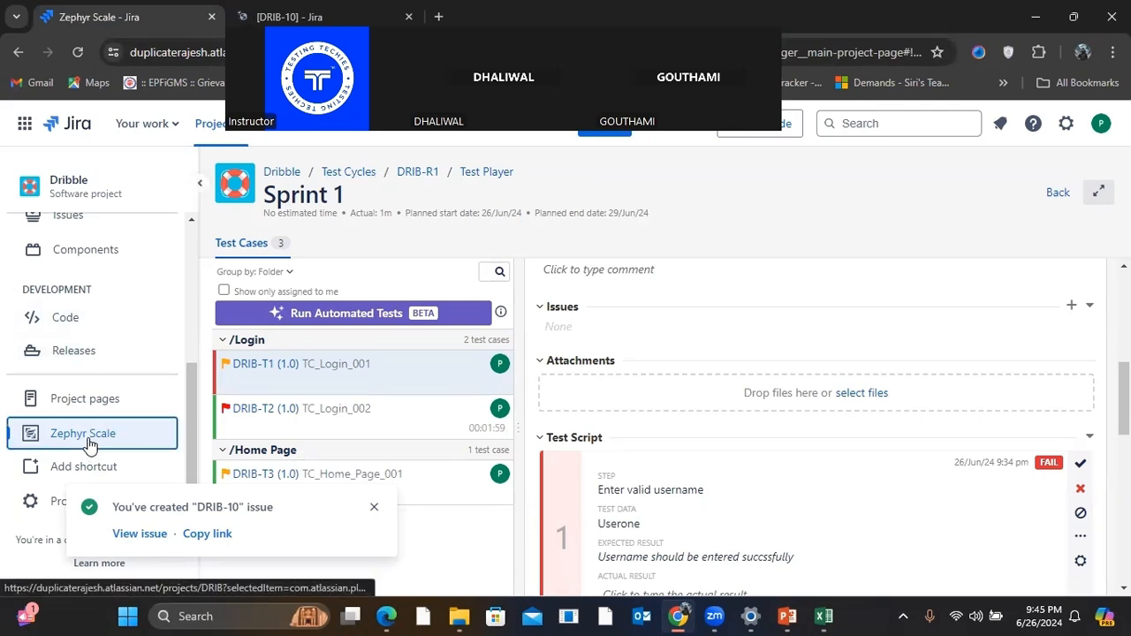
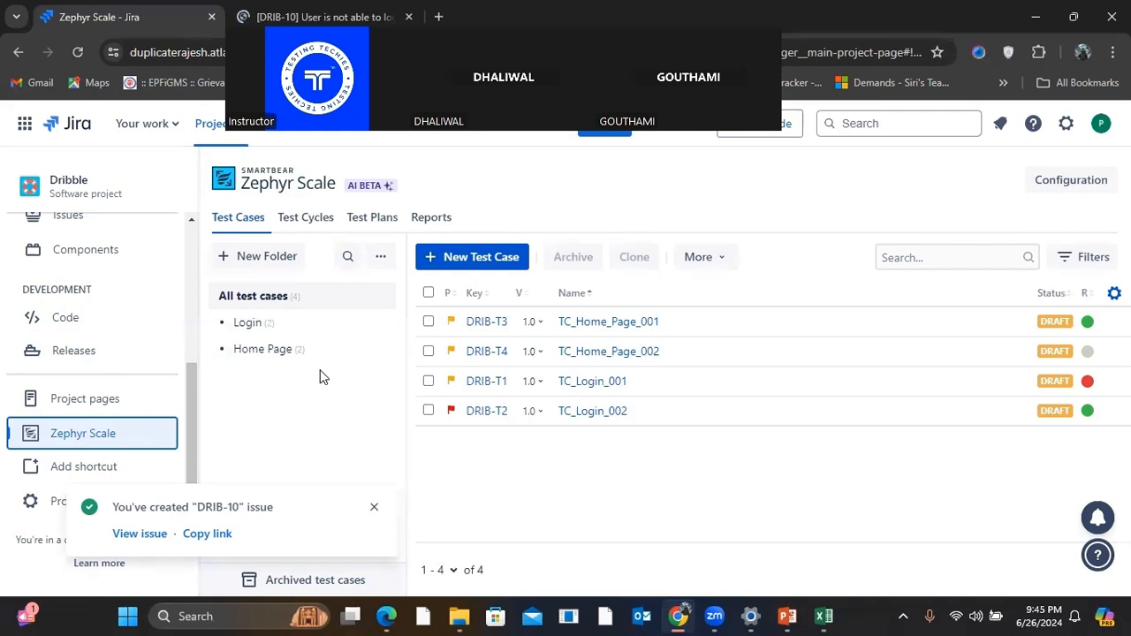
left_click(256, 325)
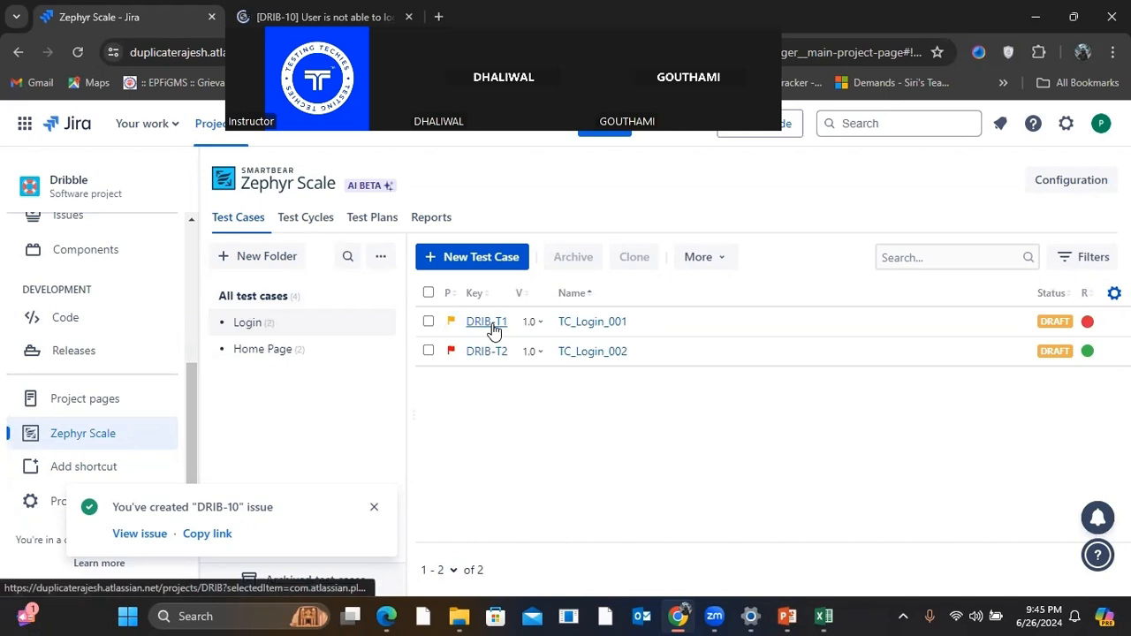
Step: Start linking an issue to the DRIB-10 bug and look through the available link types and suggested open issues
left_click(318, 17)
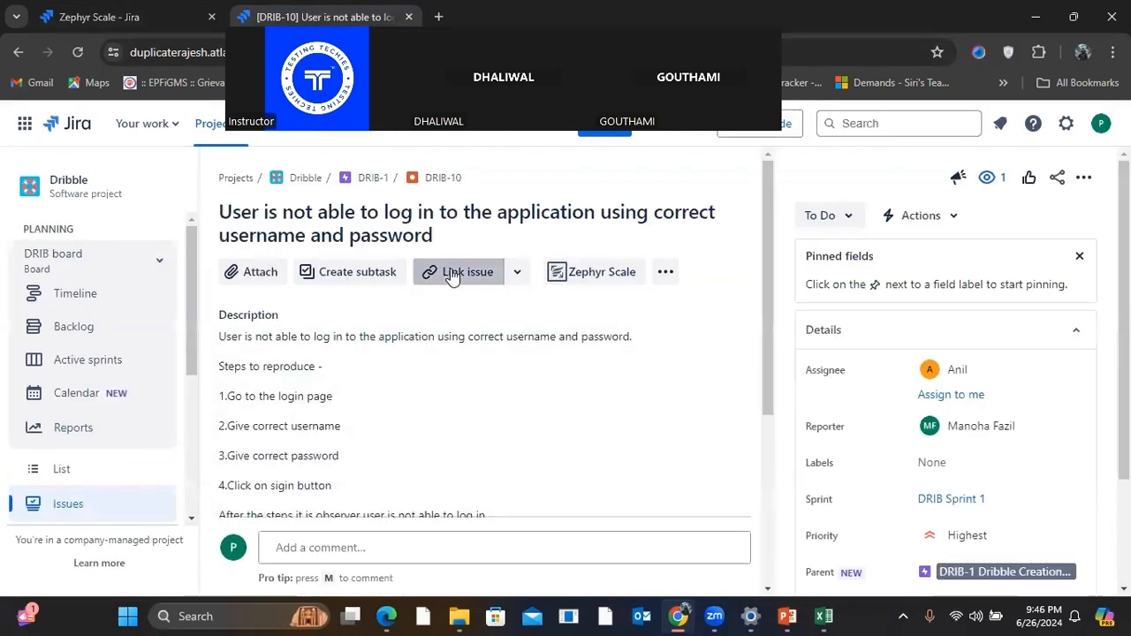
left_click(452, 274)
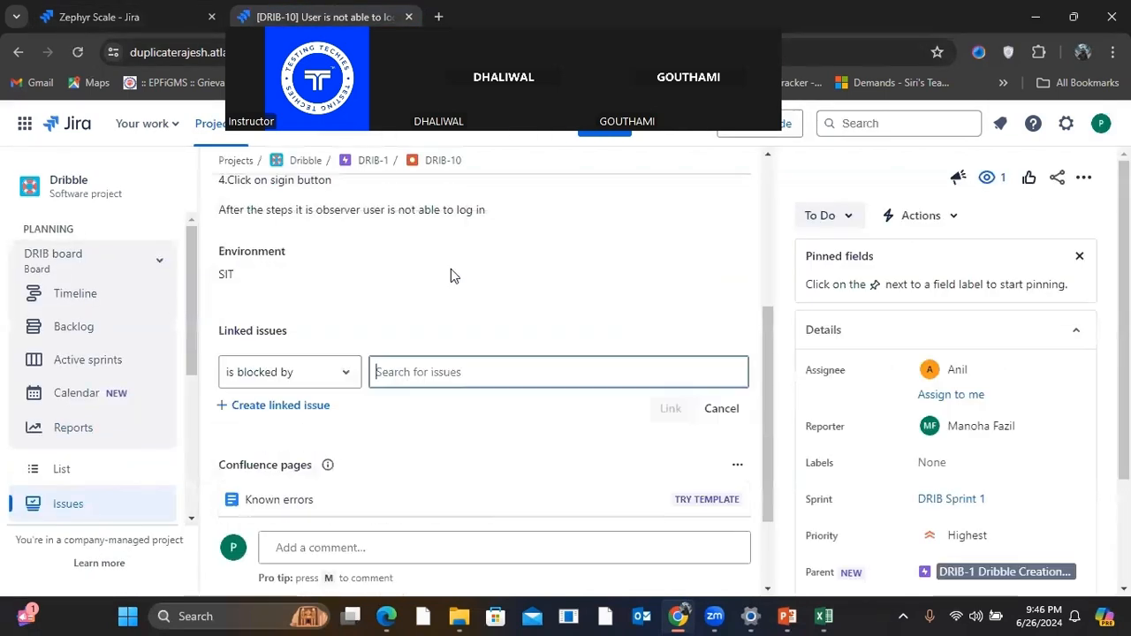
left_click(348, 375)
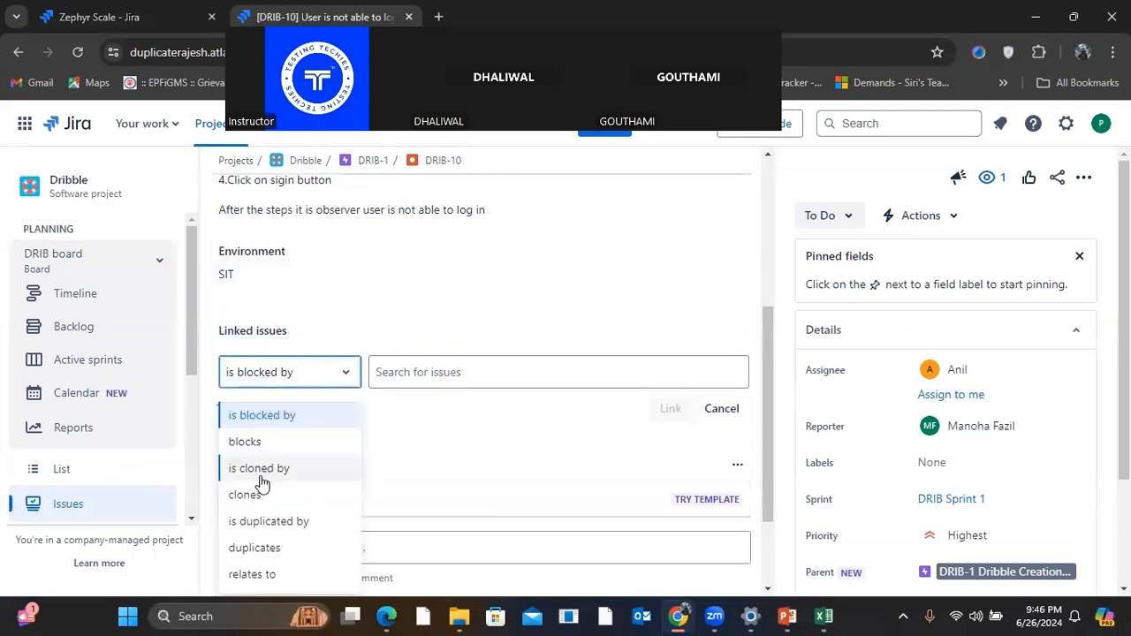
left_click(411, 383)
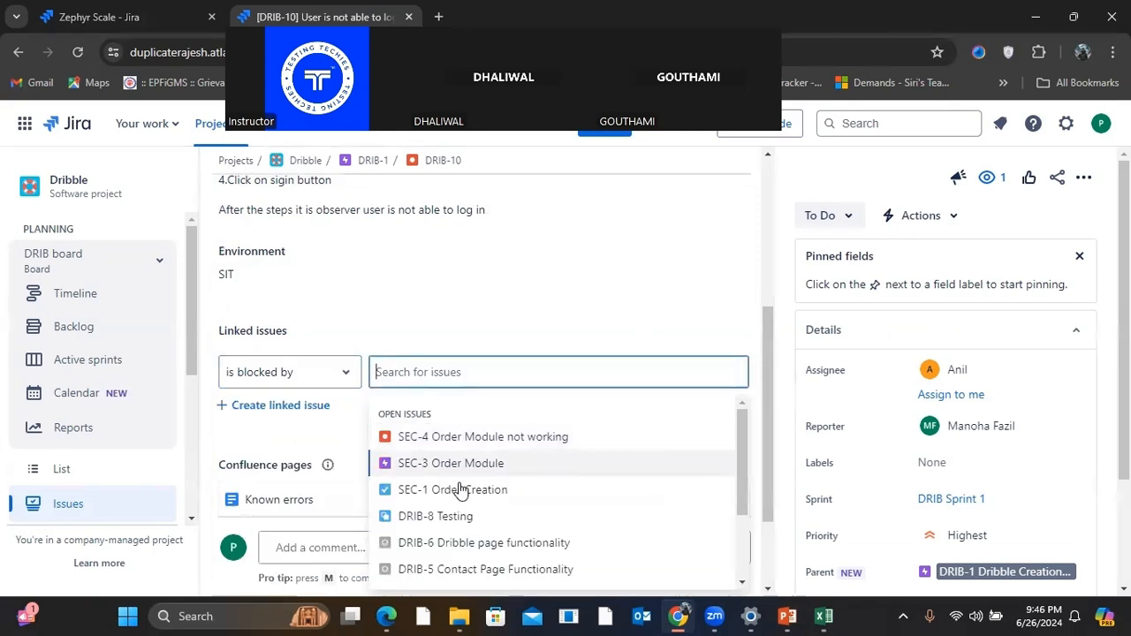
scroll(457, 487, "down", 2)
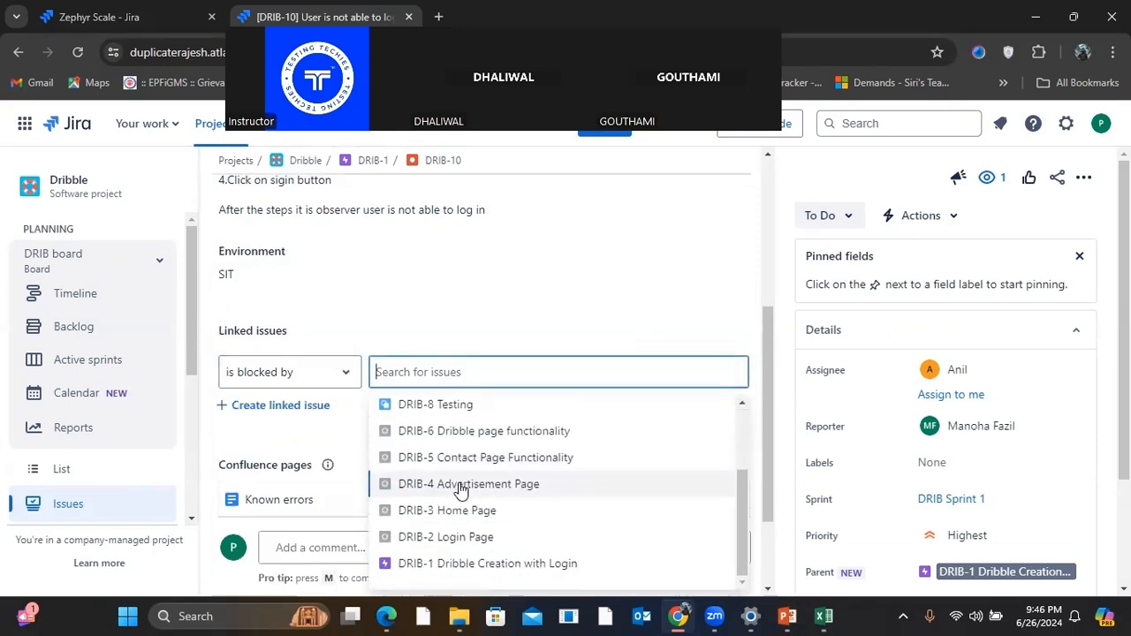
Step: Return to the Zephyr Scale browser tab and open the Dribble project's active sprint board
left_click(115, 17)
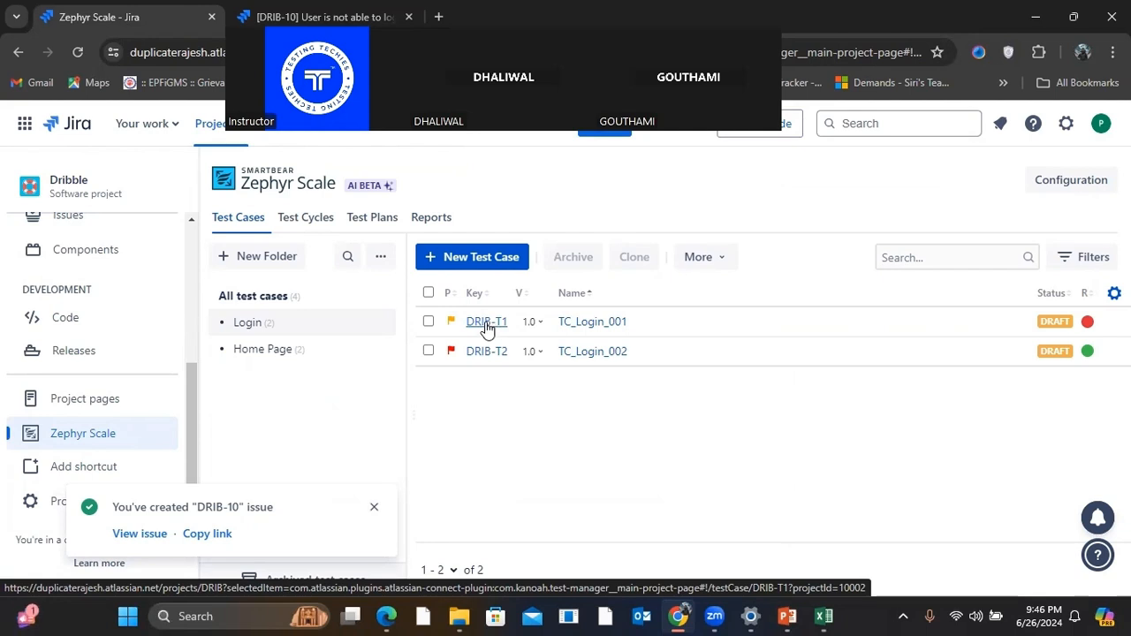
scroll(150, 365, "up", 5)
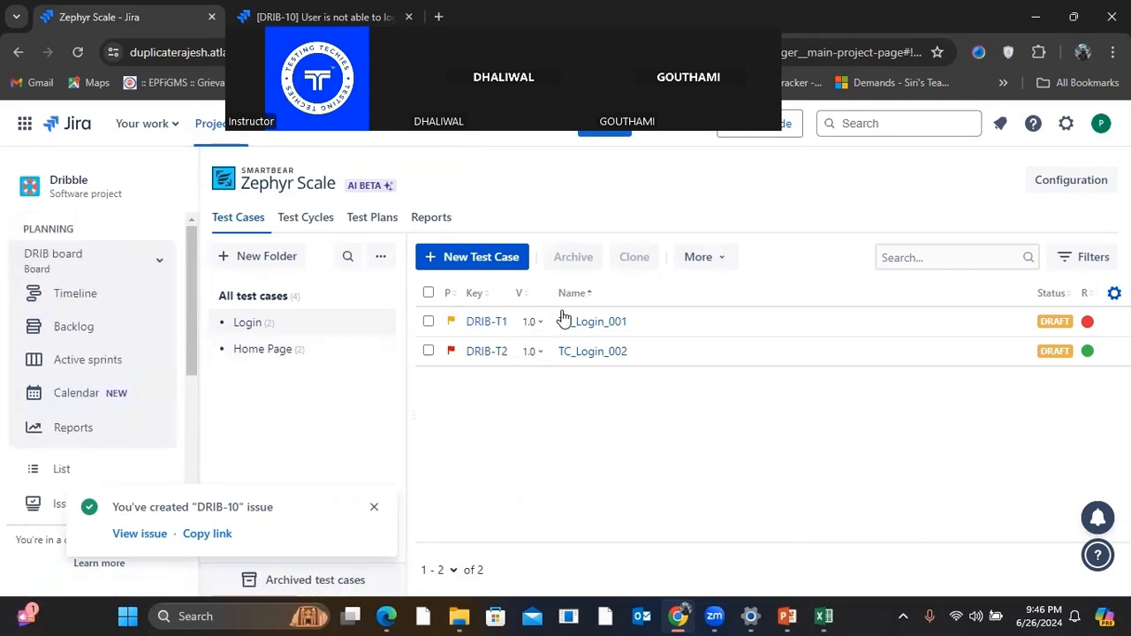
scroll(93, 351, "down", 3)
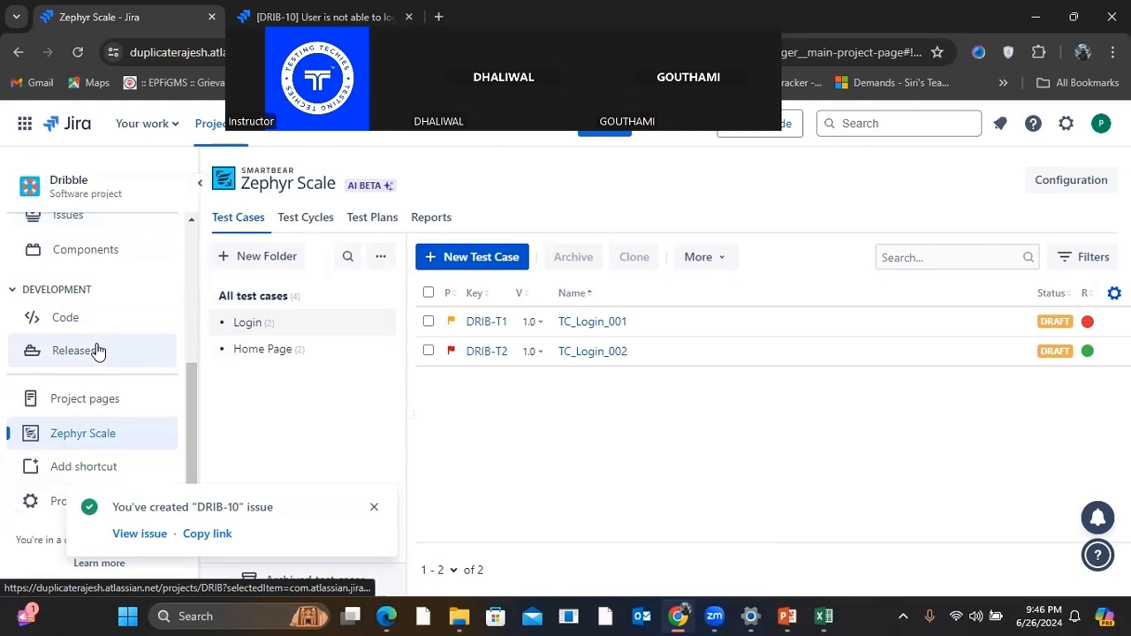
scroll(94, 351, "up", 3)
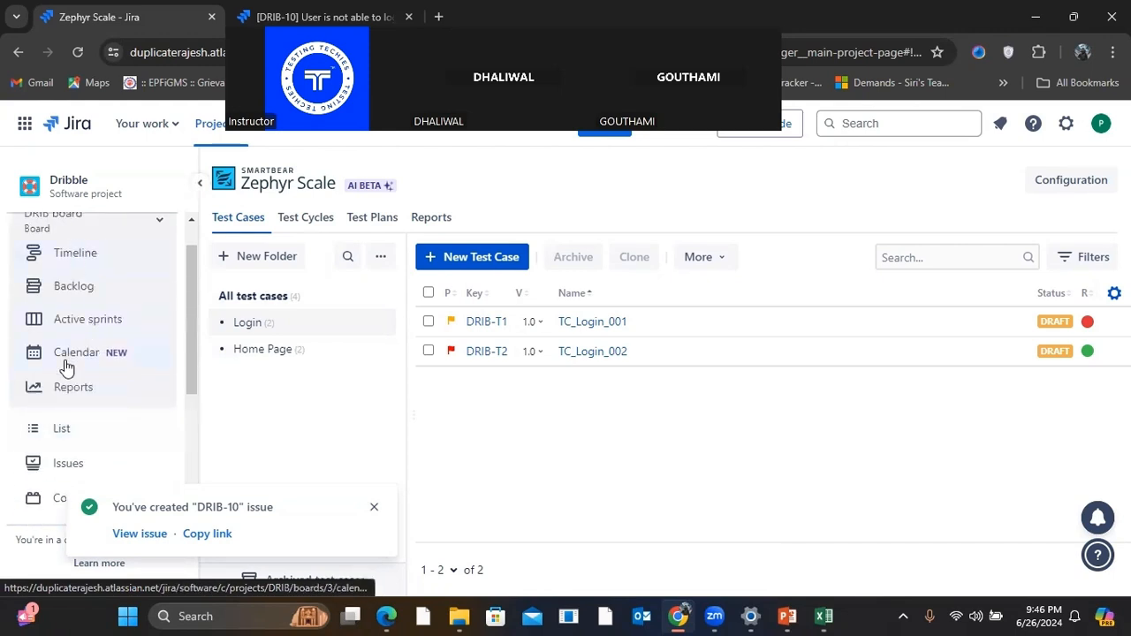
scroll(68, 366, "down", 1)
scroll(70, 363, "up", 2)
scroll(79, 362, "down", 3)
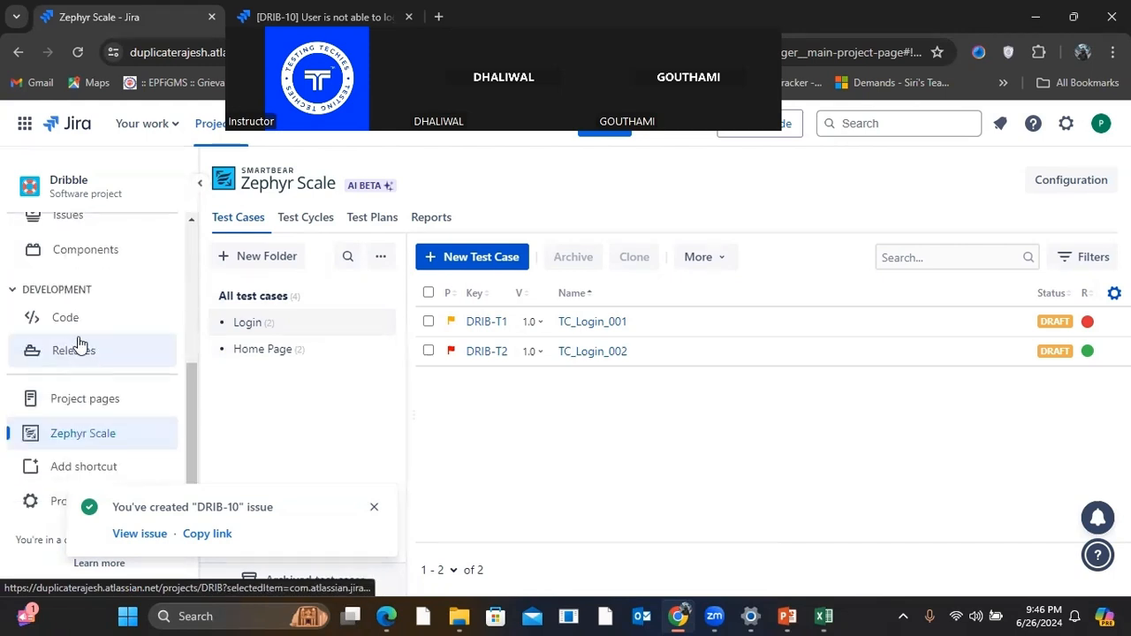
scroll(79, 344, "up", 3)
scroll(89, 248, "down", 3)
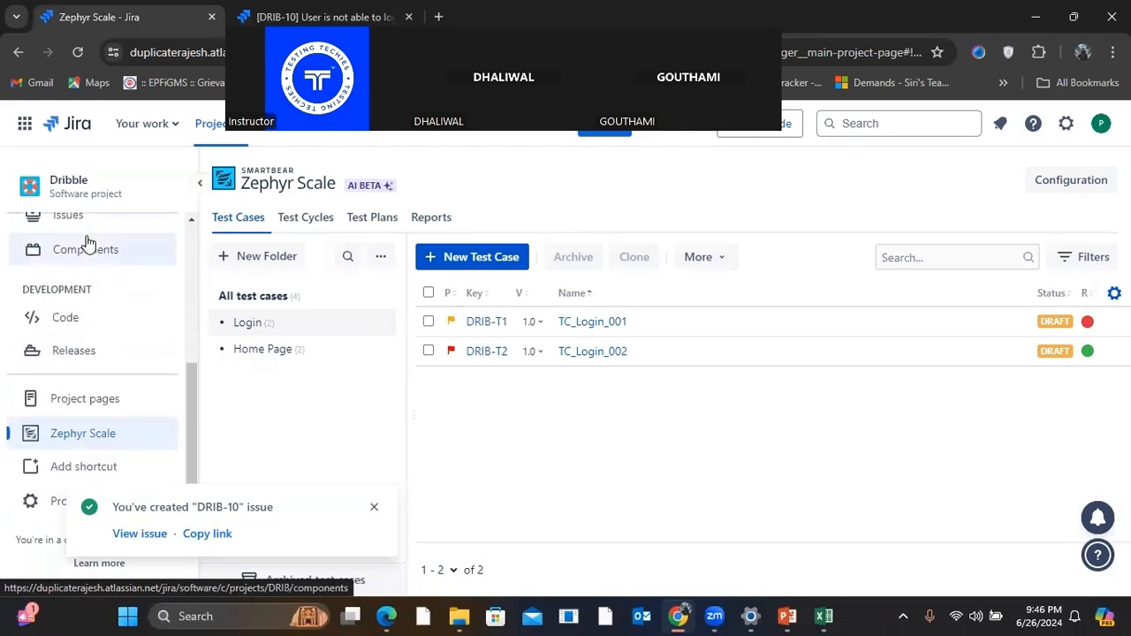
scroll(106, 354, "up", 3)
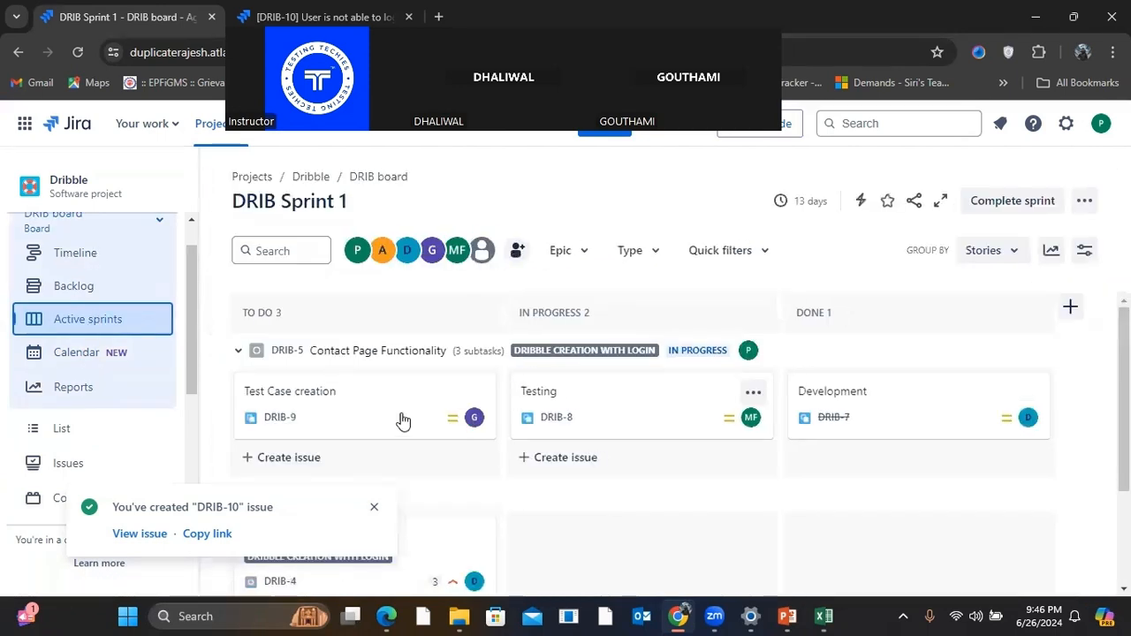
Step: Dismiss the issue-created notification and examine the cards on the DRIB Sprint 1 board, including the DRIB-10 bug and the card assignees
scroll(416, 412, "down", 2)
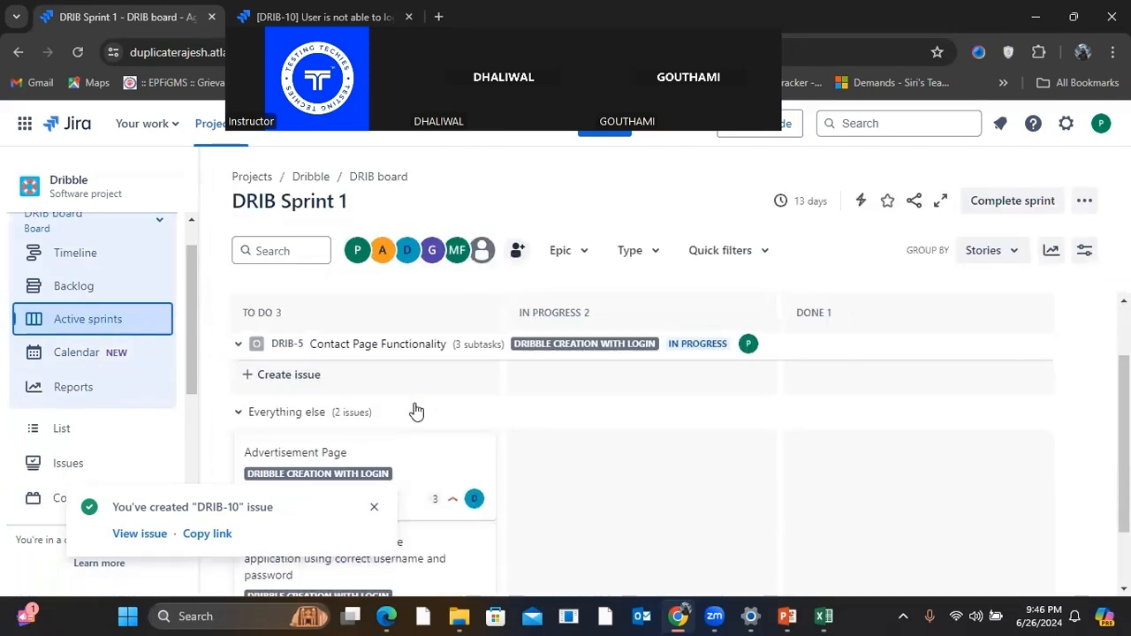
scroll(416, 412, "down", 3)
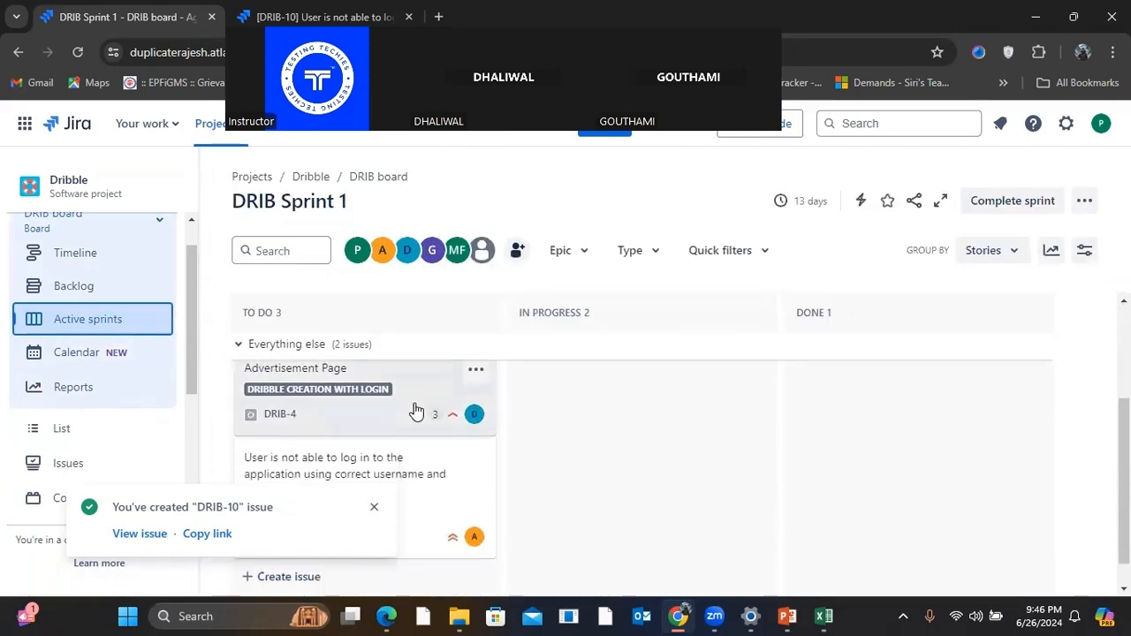
left_click(376, 508)
scroll(382, 498, "up", 2)
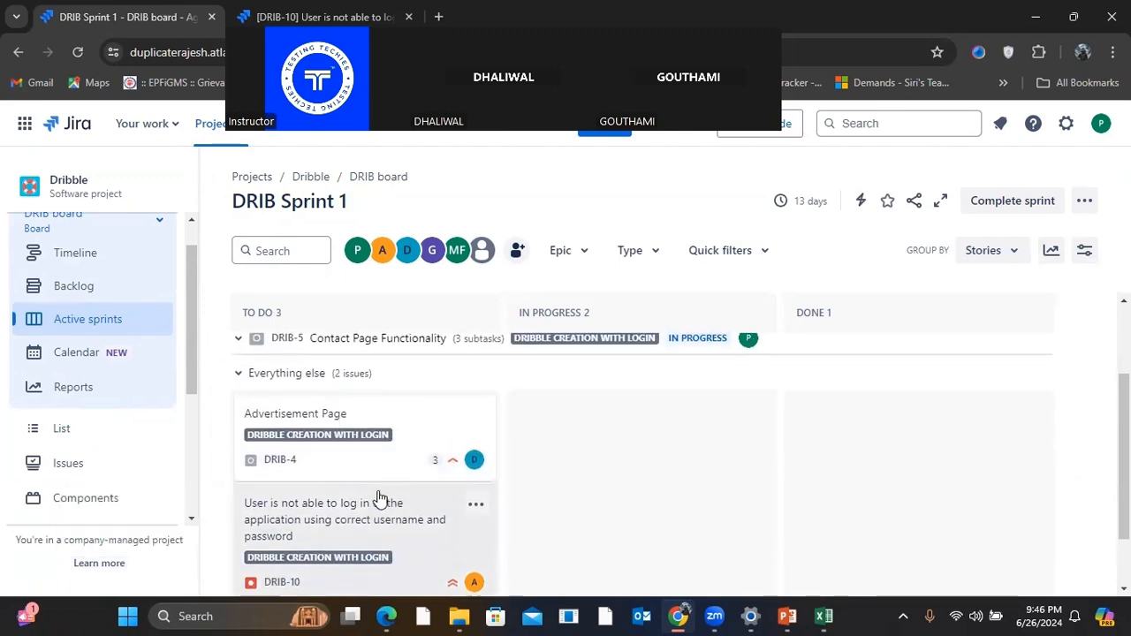
scroll(379, 499, "up", 2)
scroll(379, 499, "down", 2)
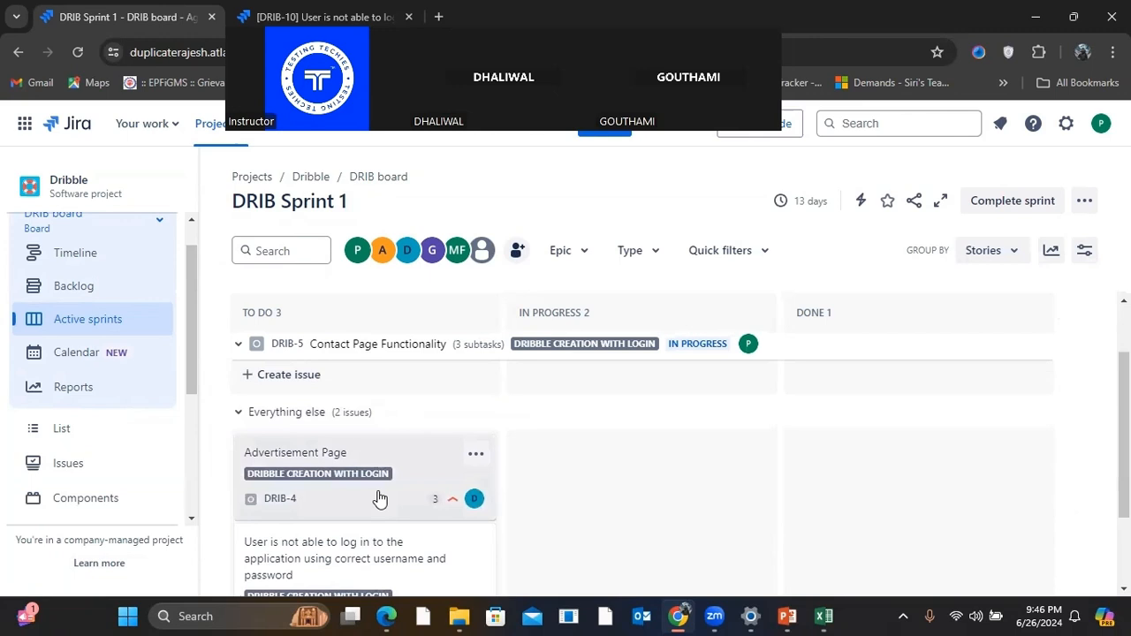
scroll(379, 499, "down", 2)
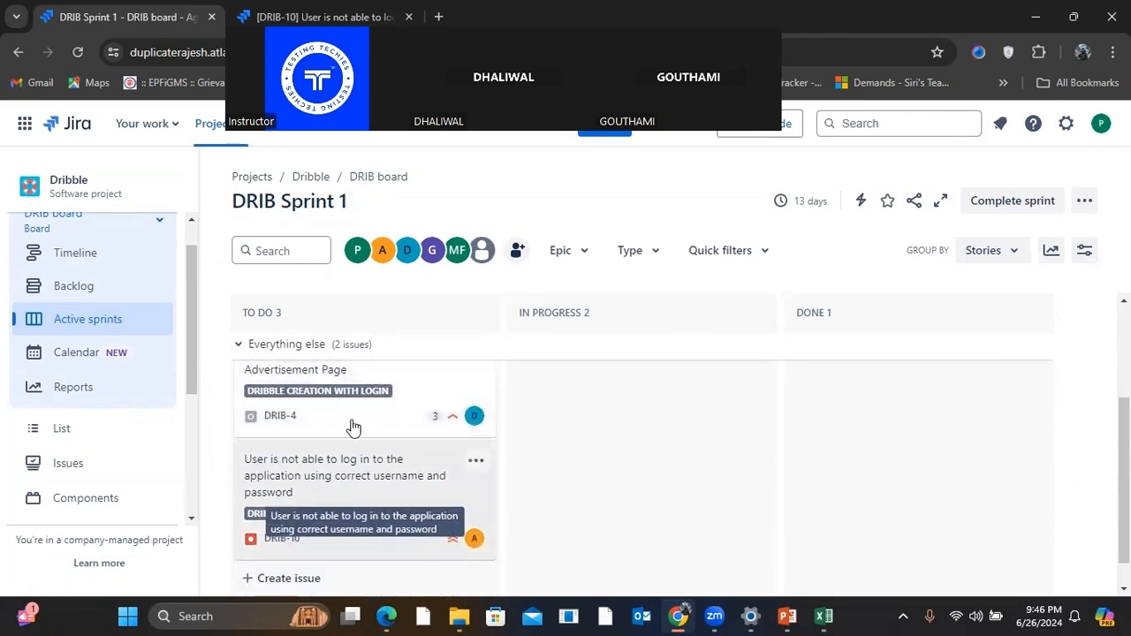
scroll(351, 501, "down", 1)
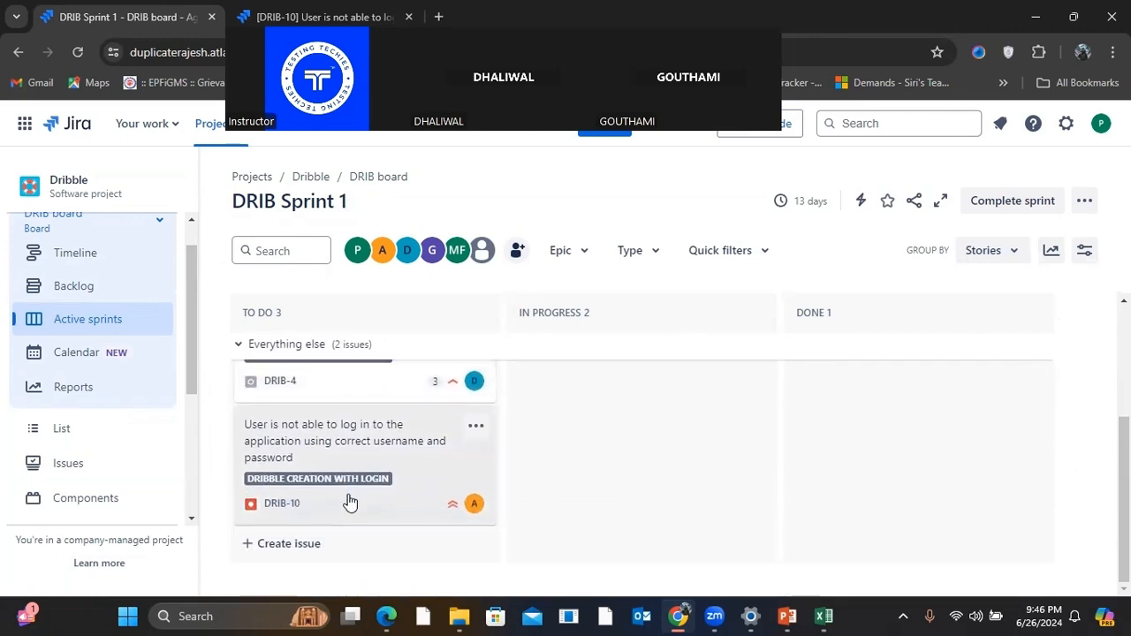
scroll(379, 495, "up", 4)
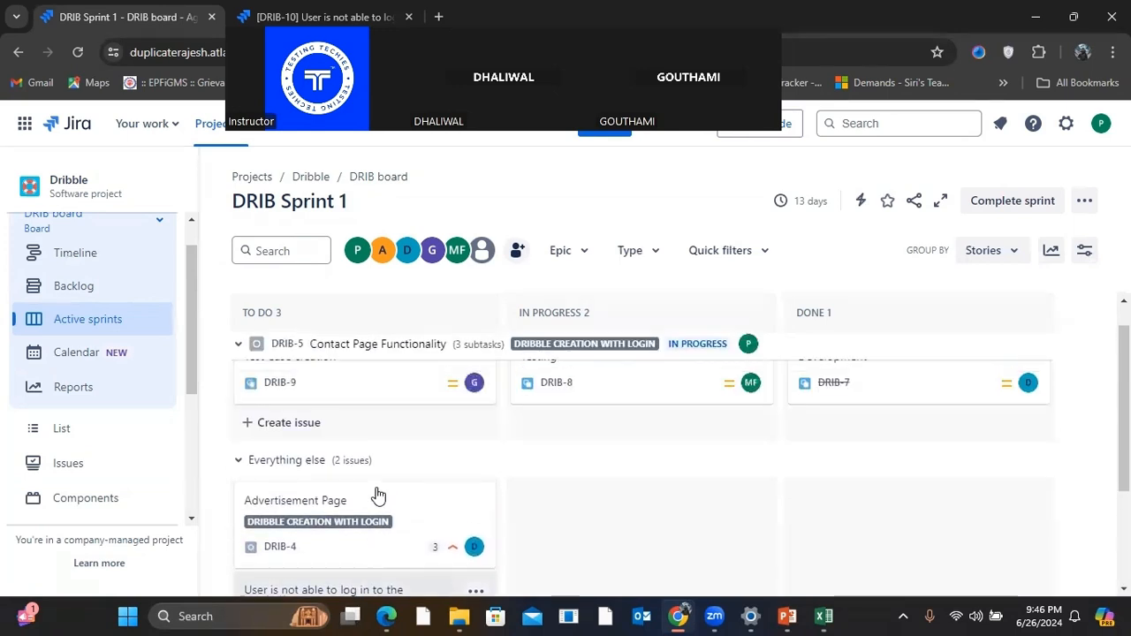
scroll(375, 499, "down", 1)
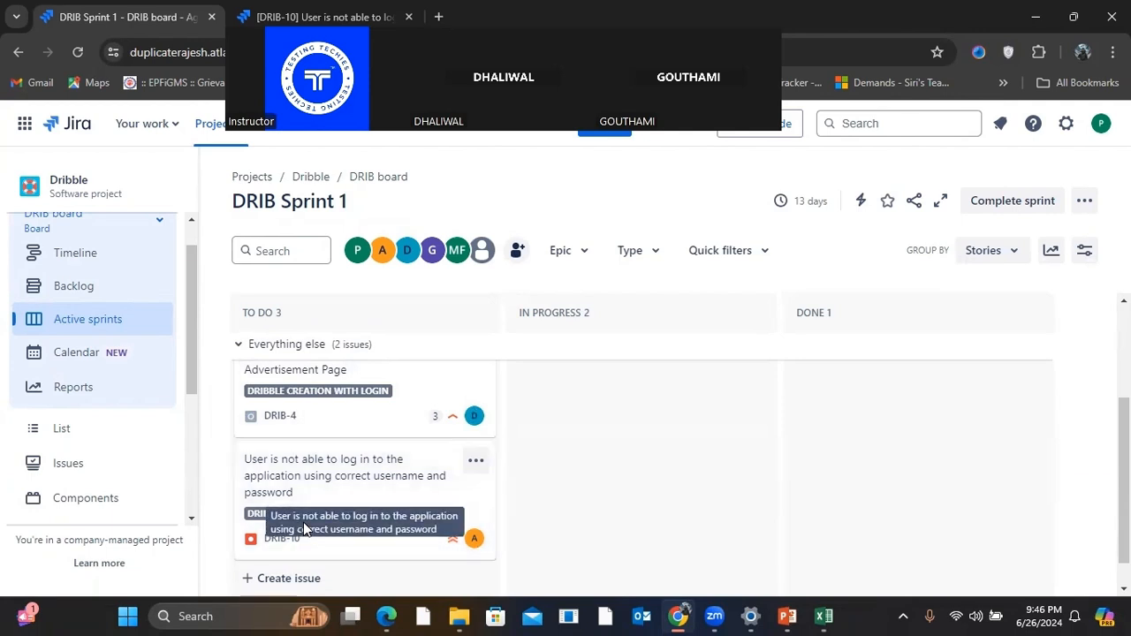
scroll(386, 505, "up", 1)
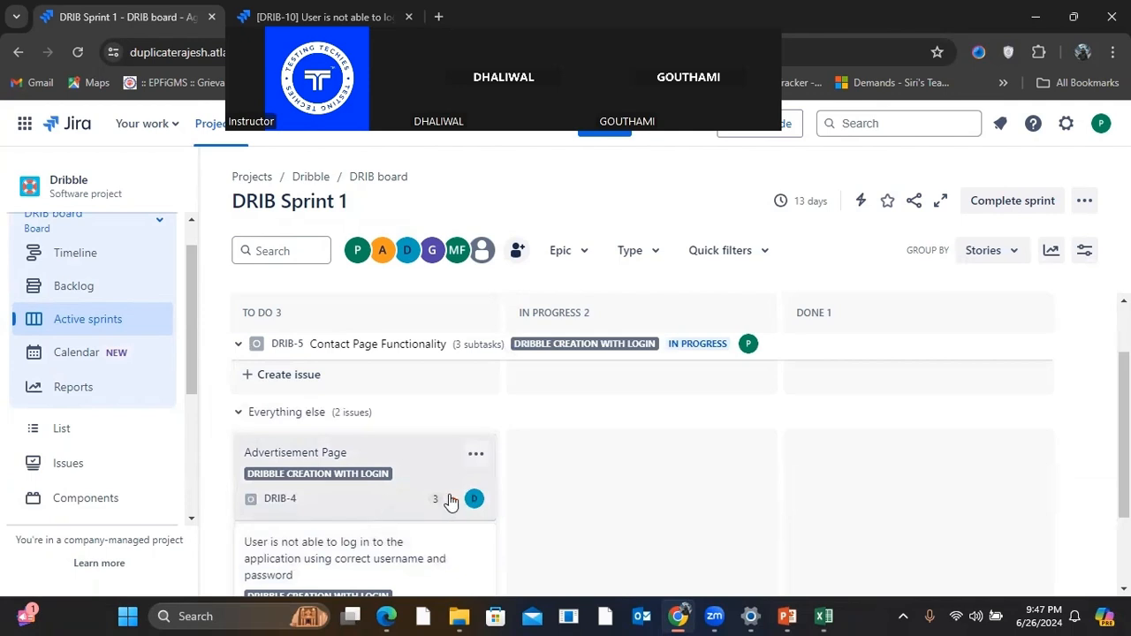
scroll(386, 509, "down", 2)
scroll(390, 511, "up", 1)
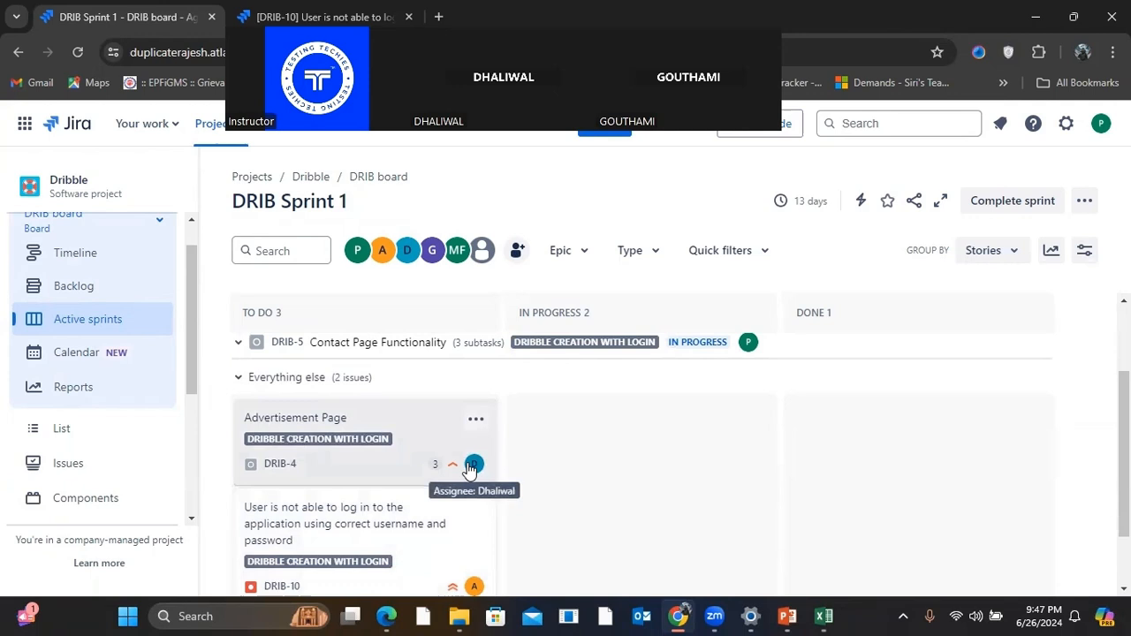
scroll(360, 465, "up", 1)
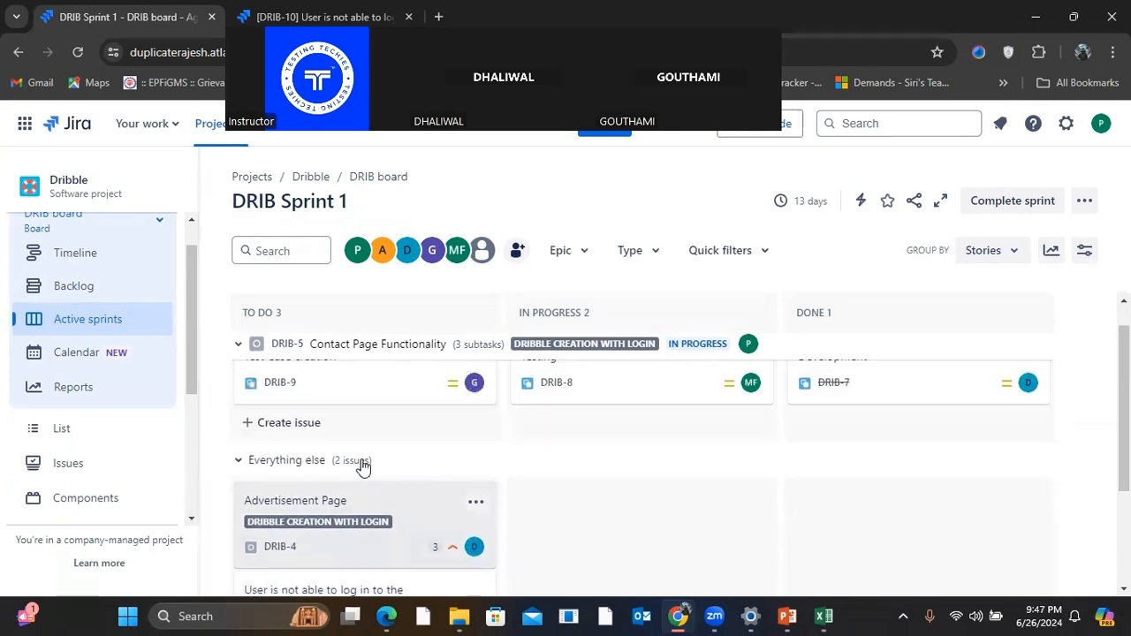
scroll(360, 466, "up", 1)
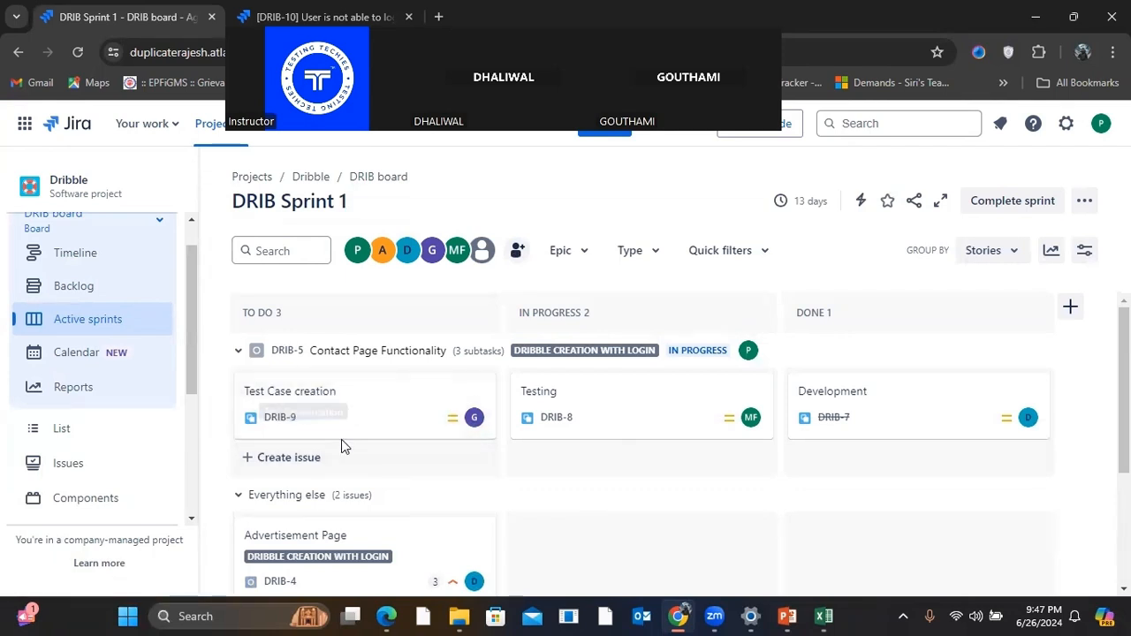
scroll(383, 371, "down", 2)
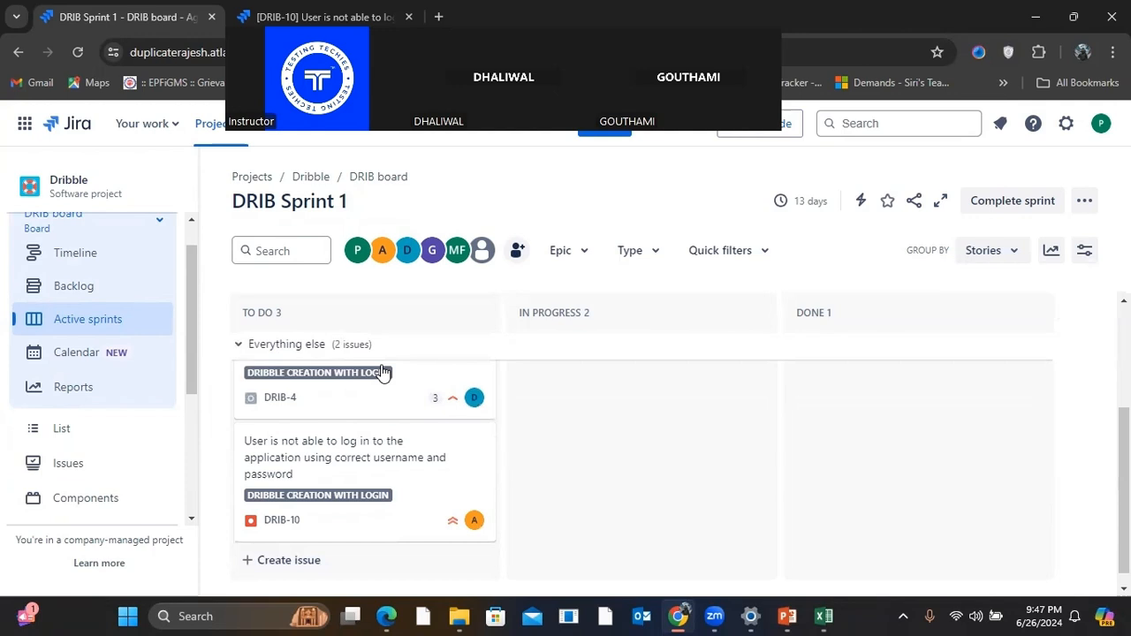
scroll(327, 433, "up", 2)
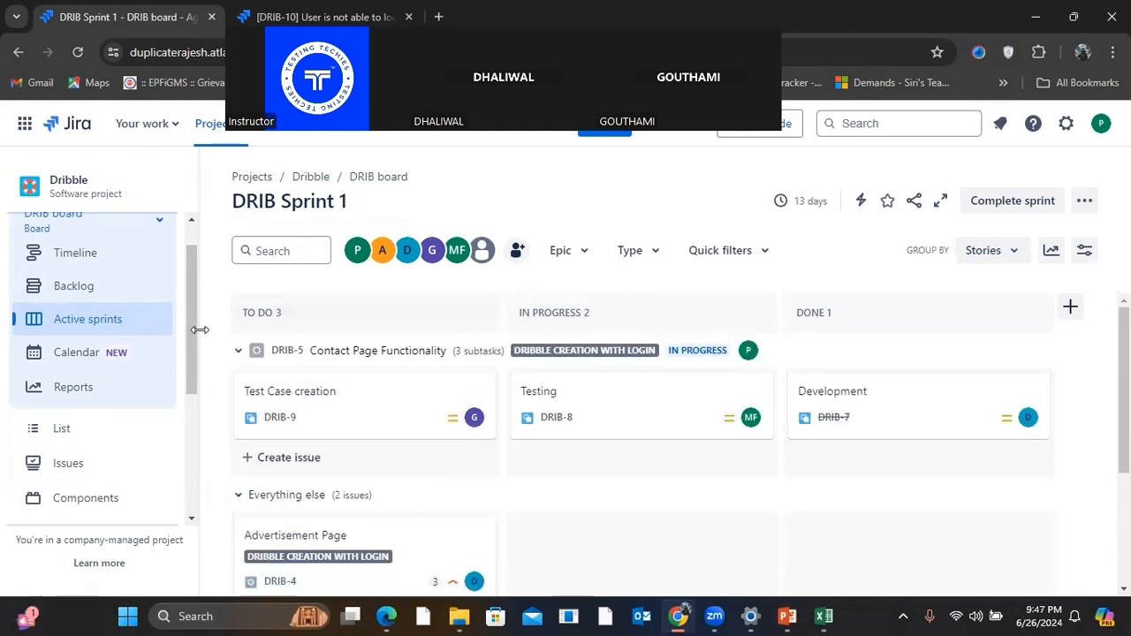
Step: Move the DRIB-2 Login Page story from the project backlog into DRIB Sprint 1 and confirm the scope change
left_click(82, 284)
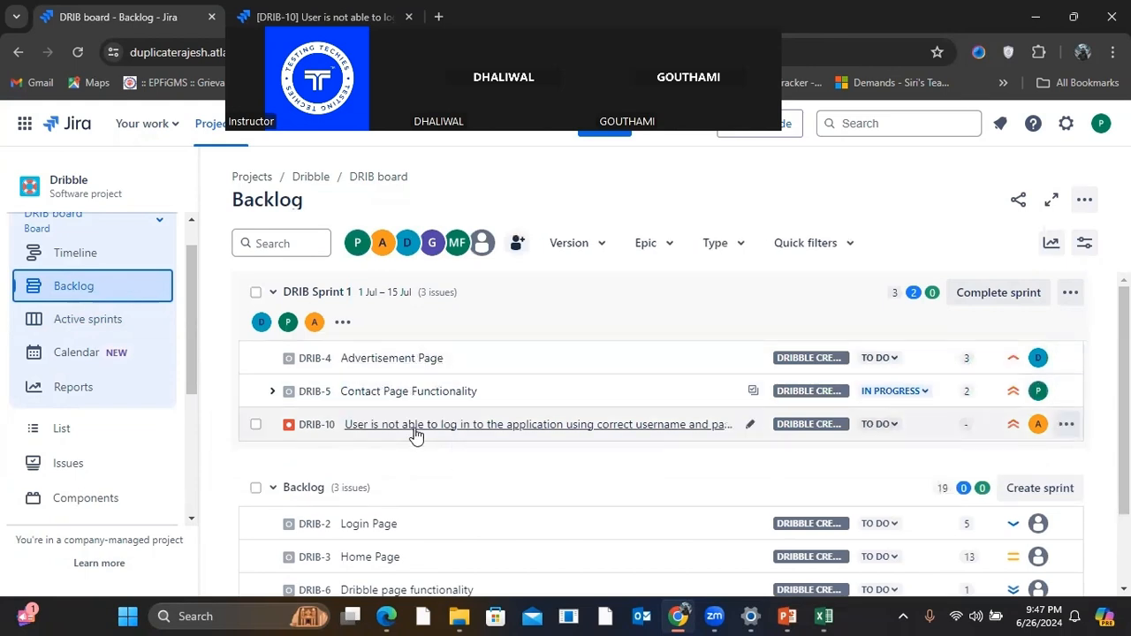
scroll(417, 434, "down", 1)
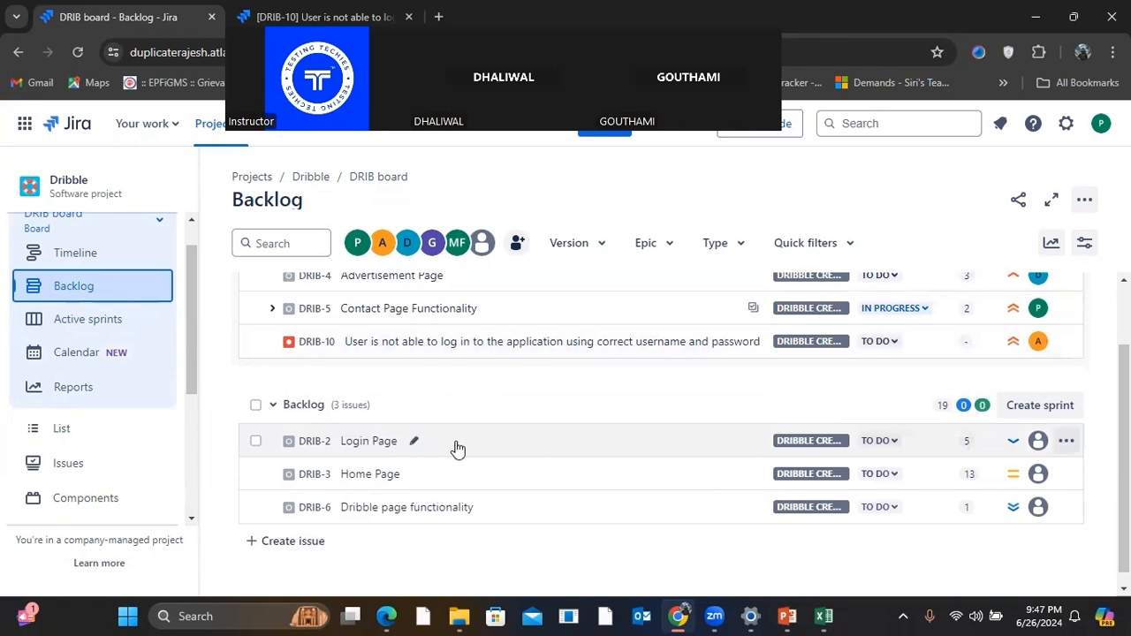
scroll(457, 449, "up", 1)
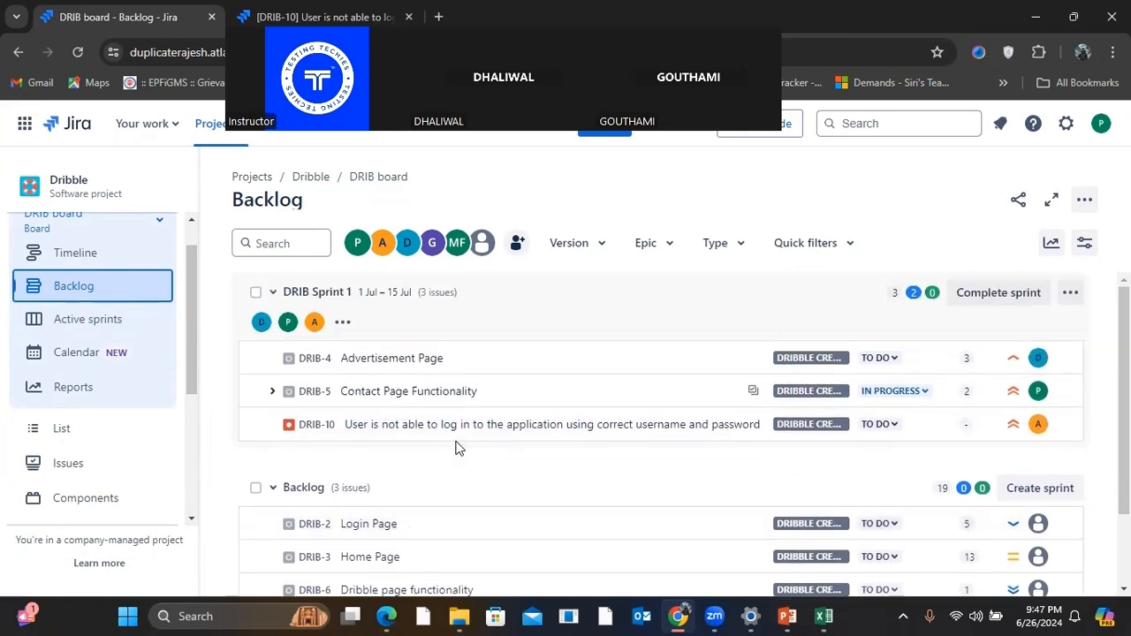
left_click(467, 525)
left_click_drag(480, 448, 494, 395)
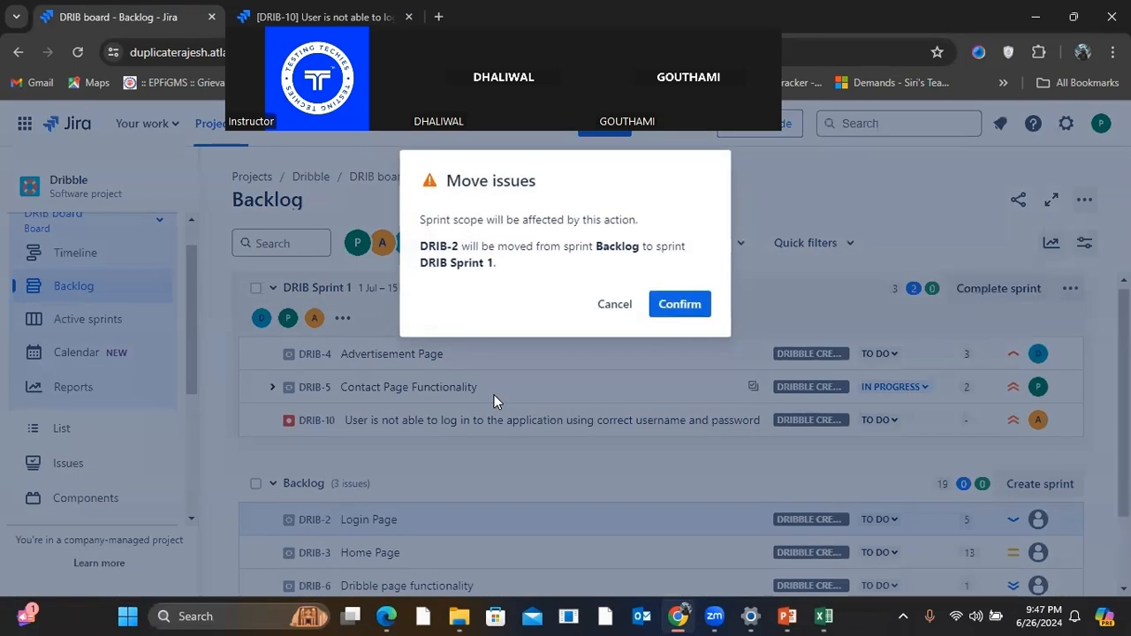
left_click(680, 307)
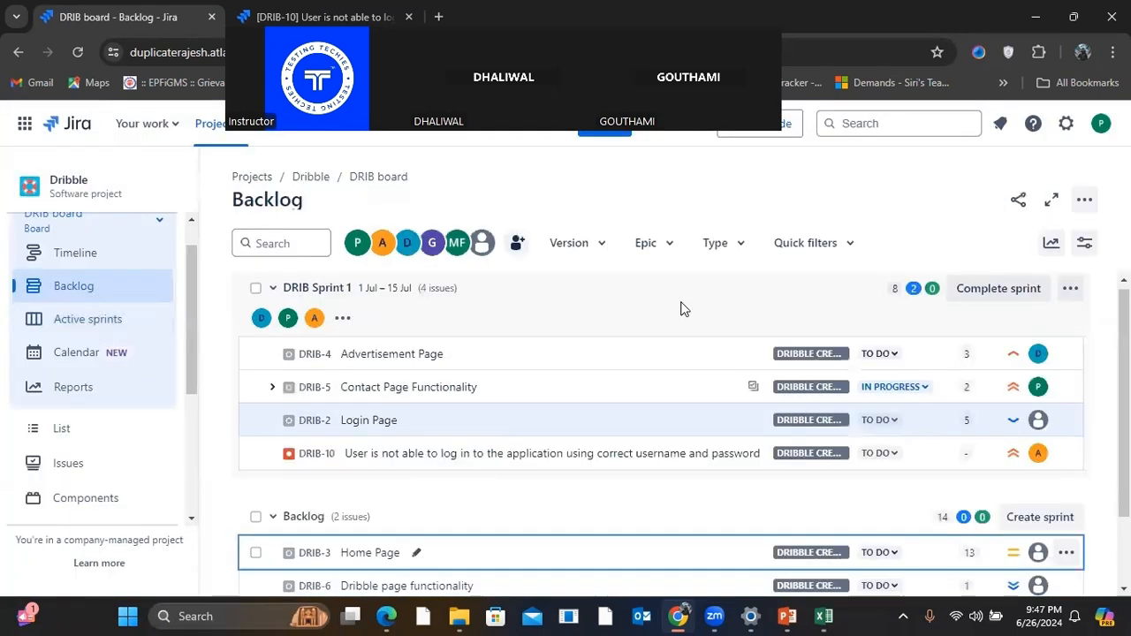
Step: Review the updated backlog, reopen the active sprint board and look through its issues
scroll(690, 439, "down", 1)
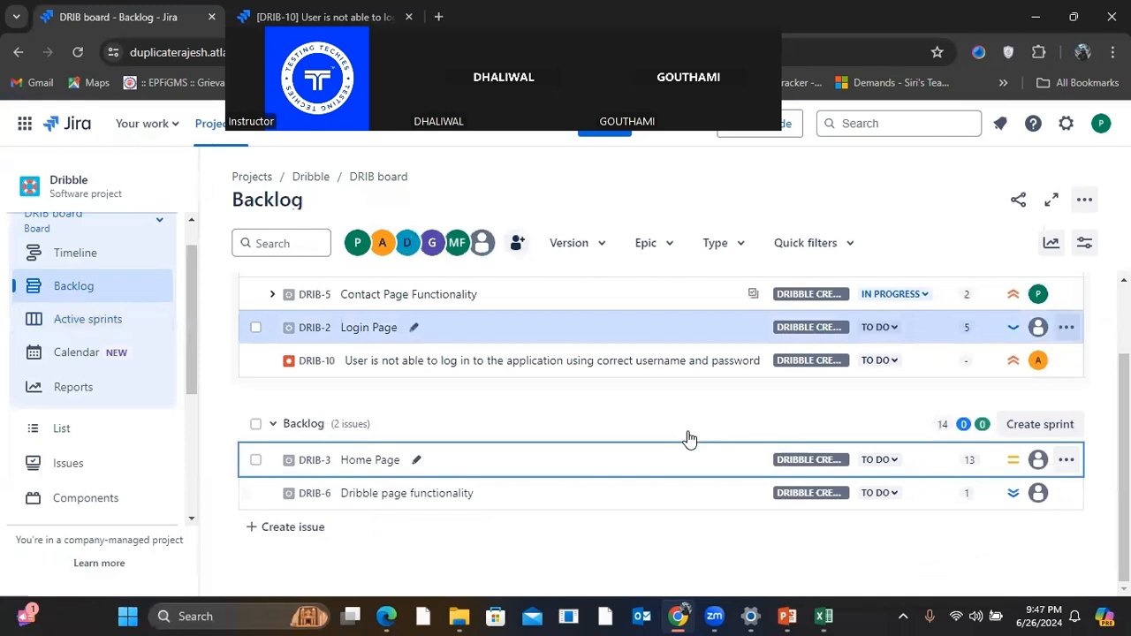
scroll(495, 434, "up", 1)
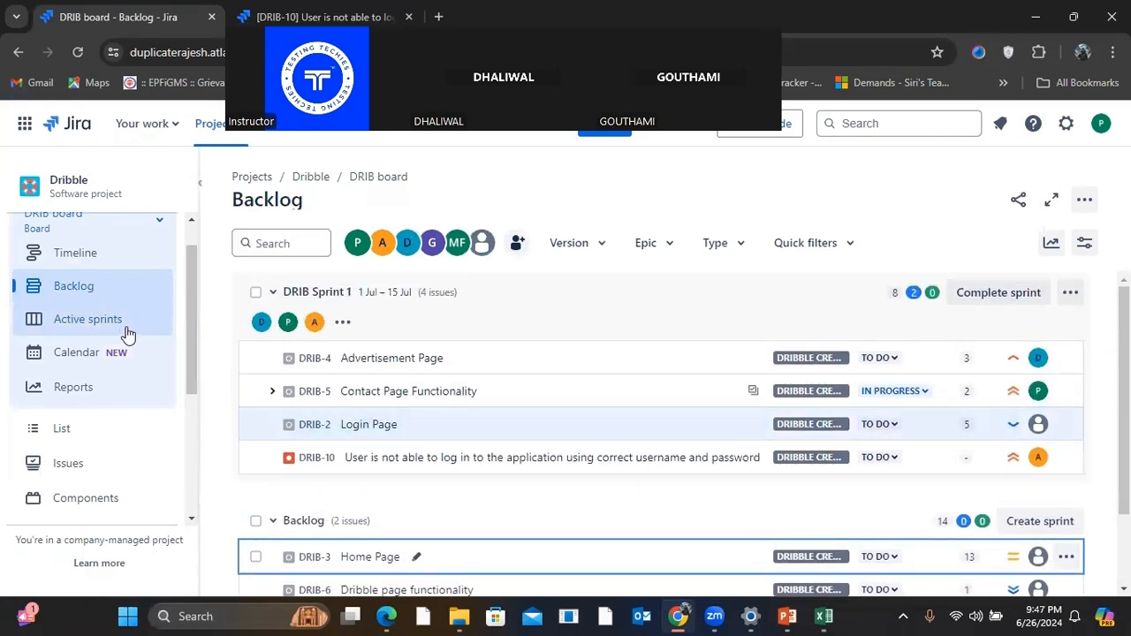
left_click(97, 334)
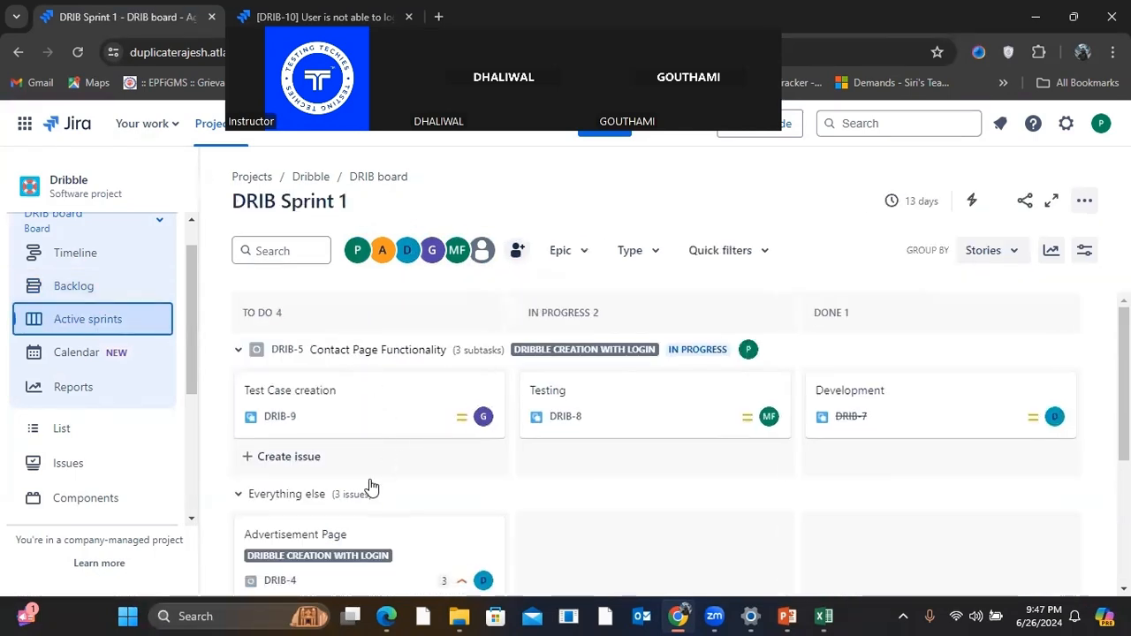
scroll(372, 487, "down", 3)
scroll(299, 530, "up", 3)
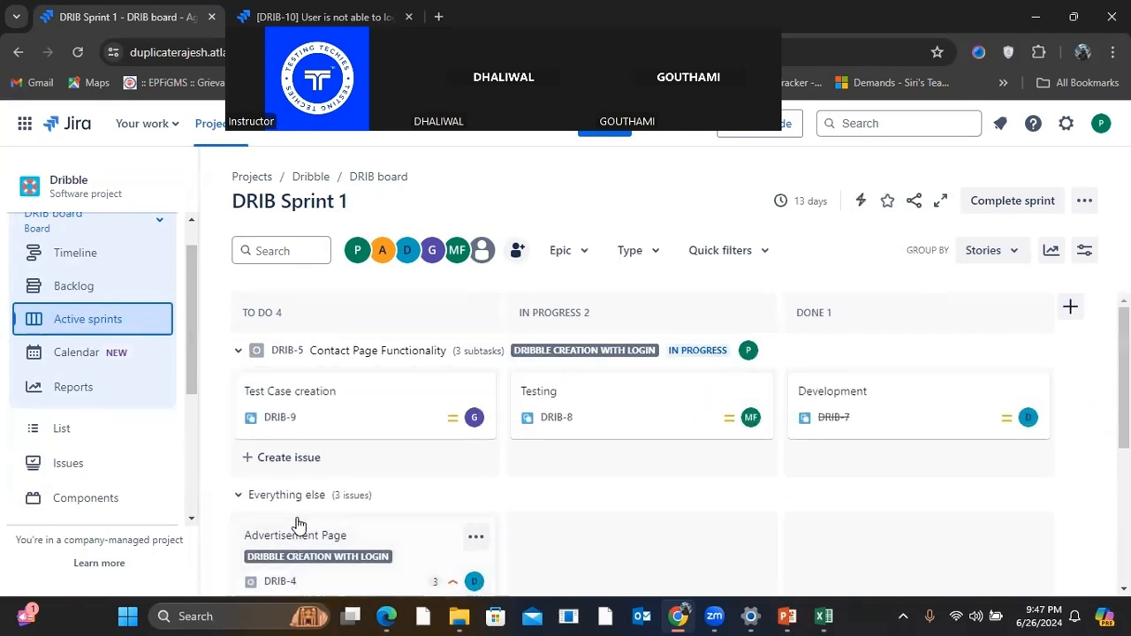
Step: Return to the DRIB-10 bug's browser tab and link the bug as "is blocked by" the DRIB-2 Login Page story
scroll(430, 512, "down", 2)
scroll(429, 513, "down", 3)
scroll(429, 513, "up", 2)
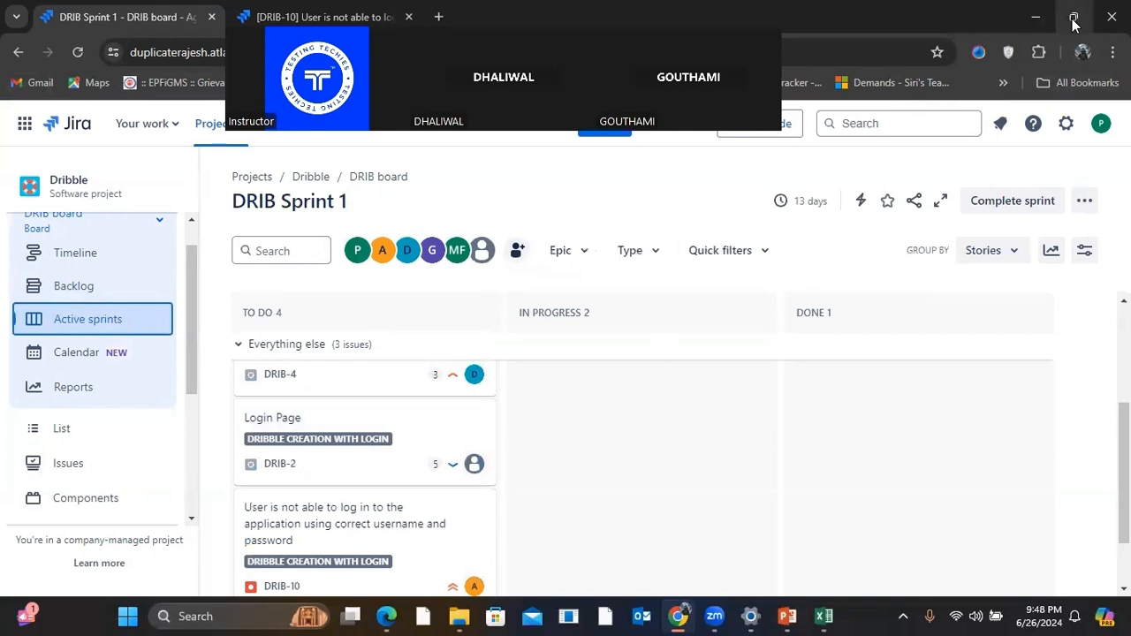
mouse_move(1074, 24)
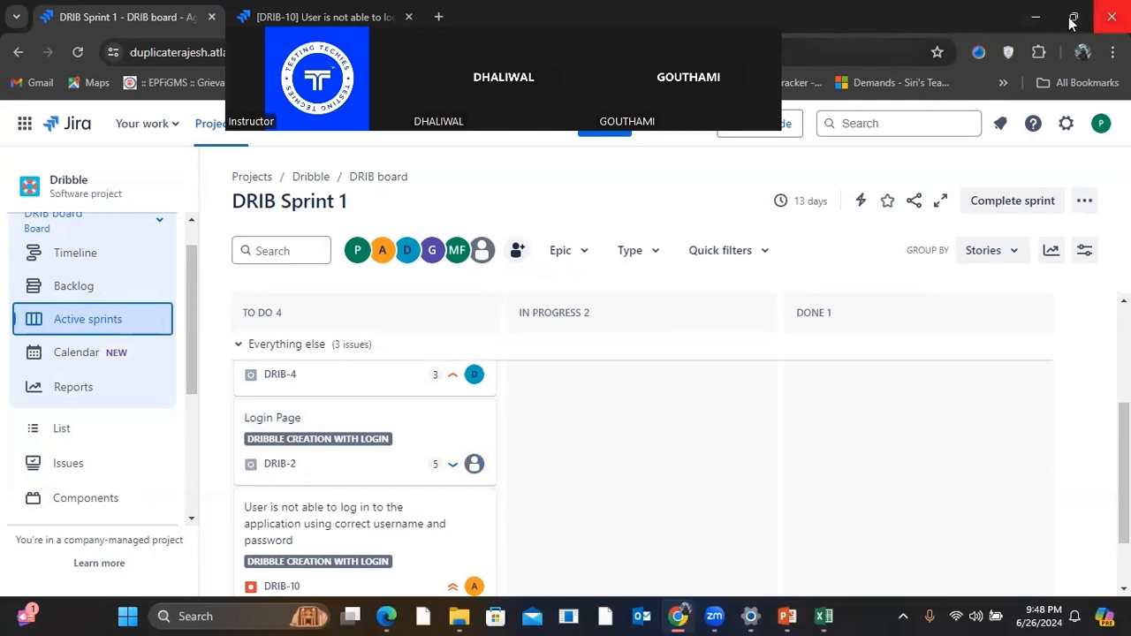
key("ctrl+Tab")
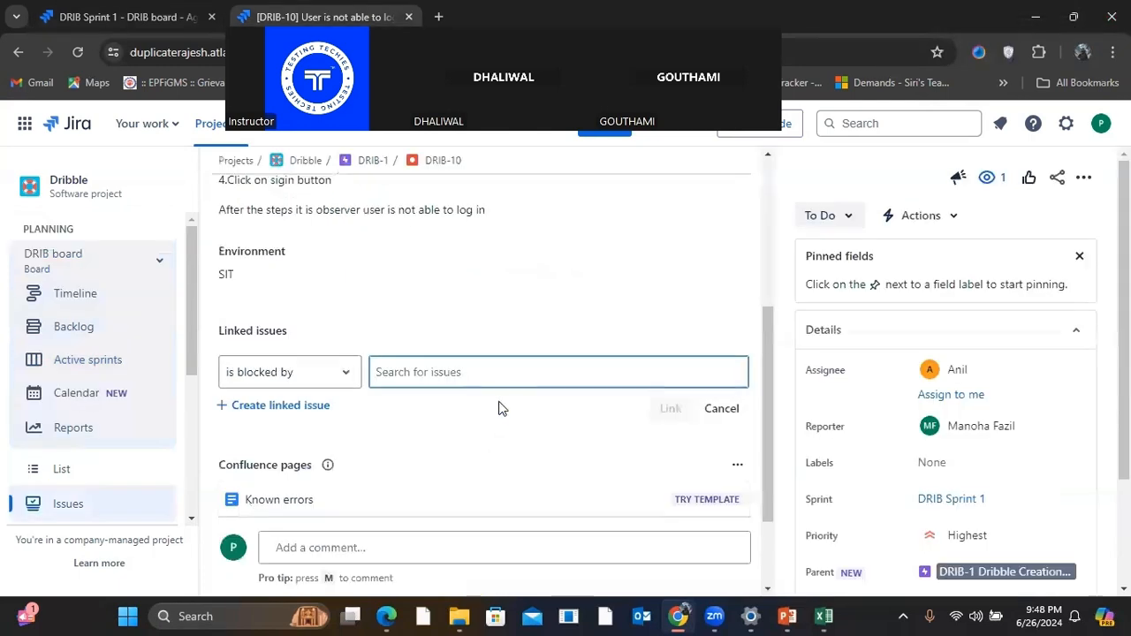
left_click(412, 372)
scroll(444, 503, "down", 3)
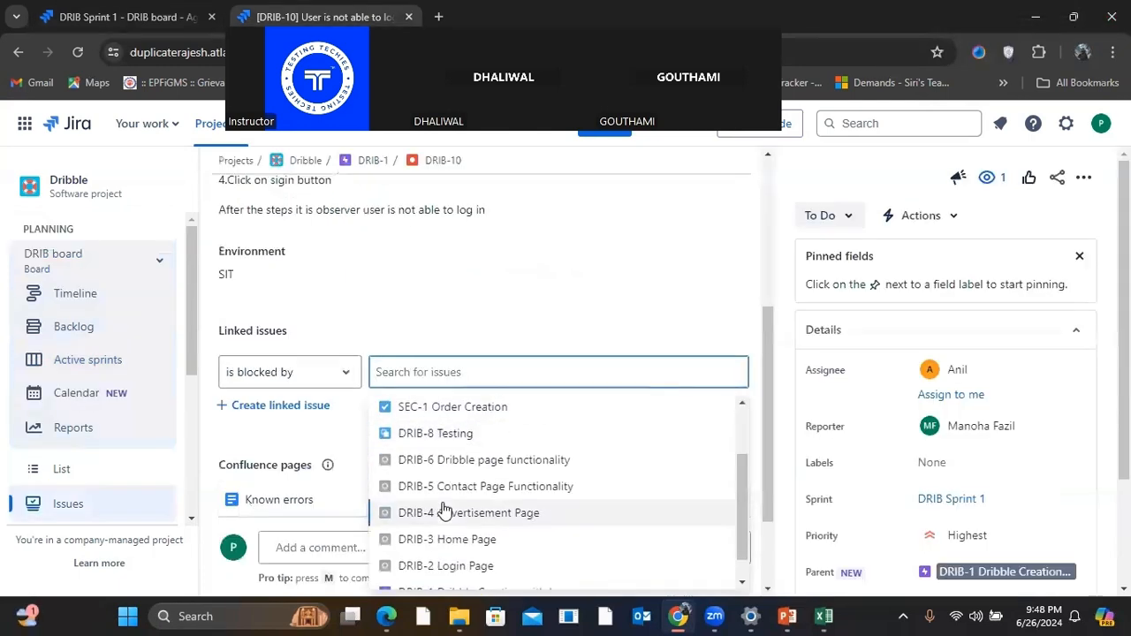
left_click(439, 564)
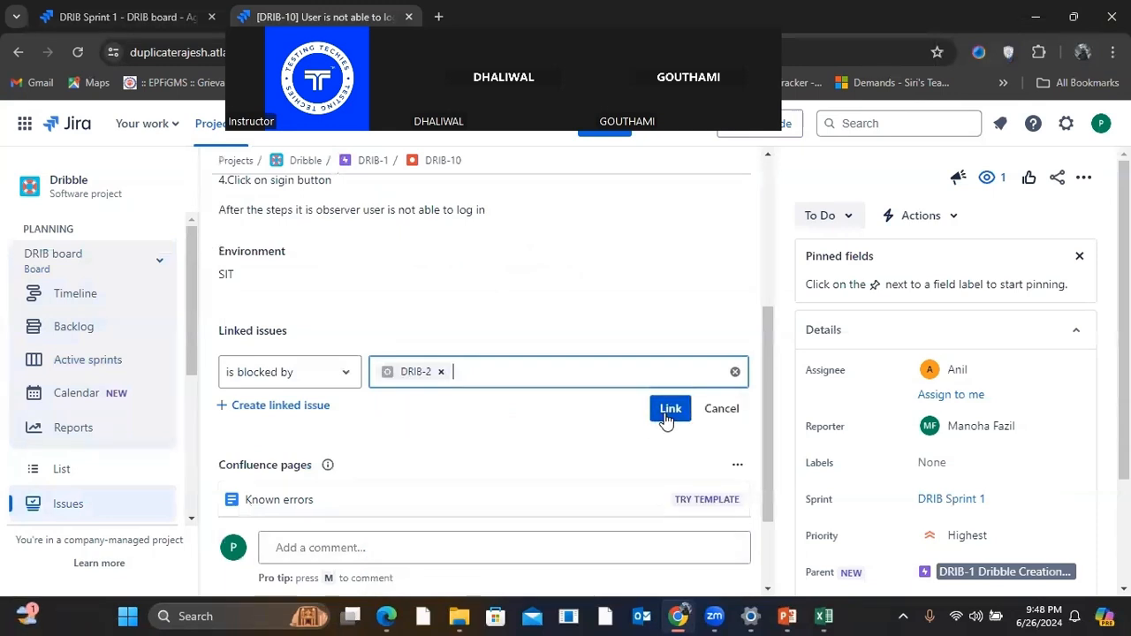
left_click(668, 411)
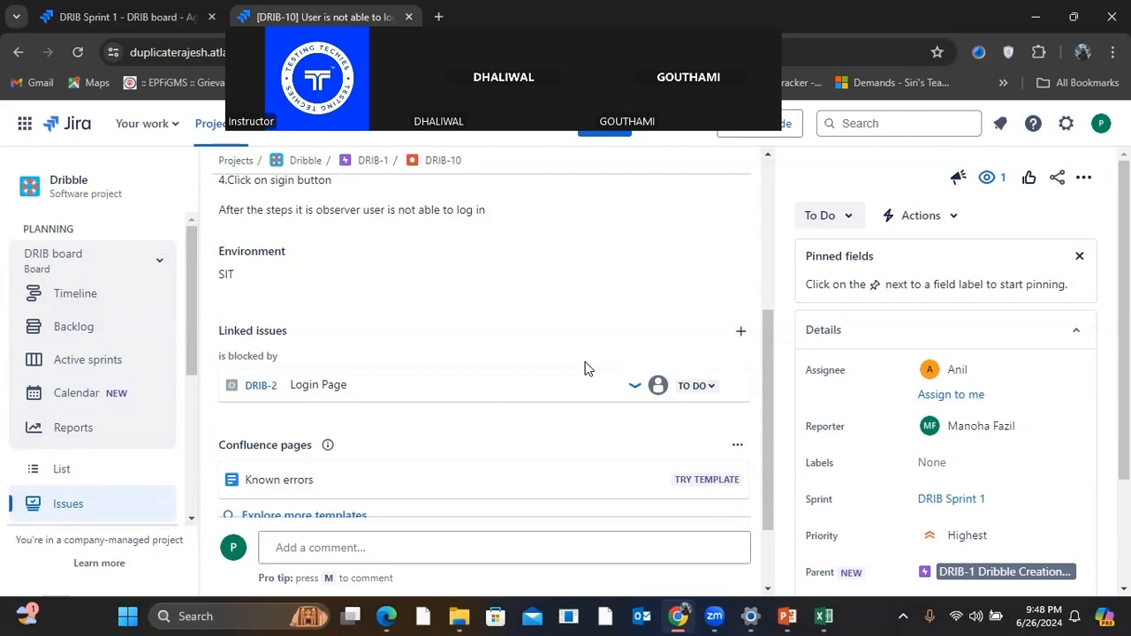
Step: Check the linked Login Page story on the DRIB-10 bug and reread the bug's description and steps to reproduce
scroll(585, 369, "down", 2)
scroll(588, 369, "up", 3)
scroll(548, 389, "up", 1)
scroll(354, 482, "down", 2)
mouse_move(315, 453)
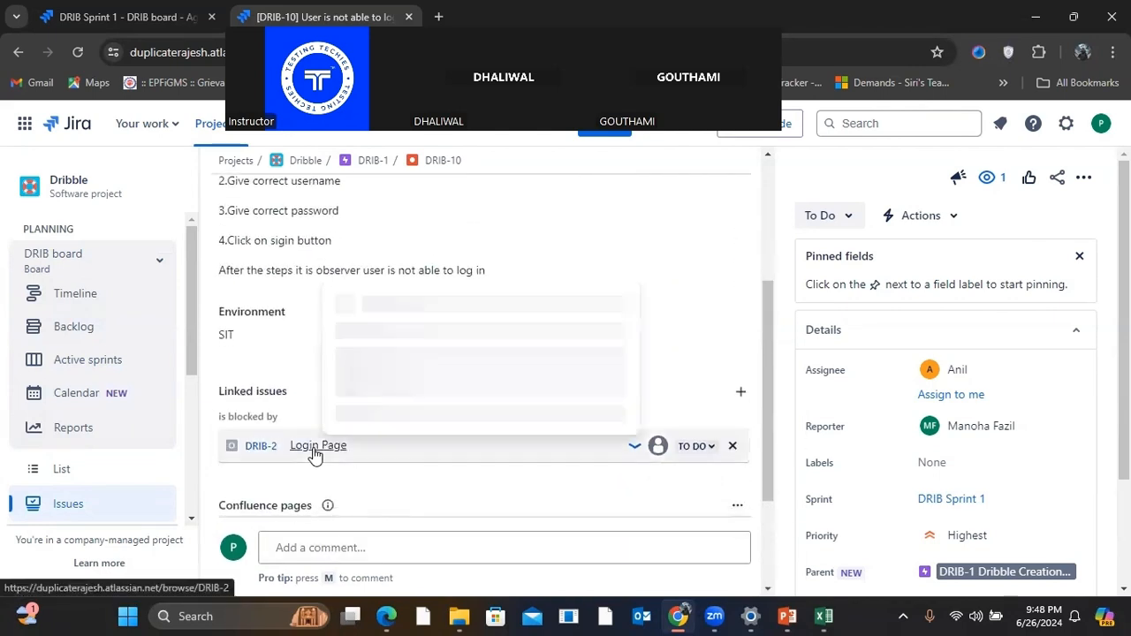
scroll(597, 287, "up", 1)
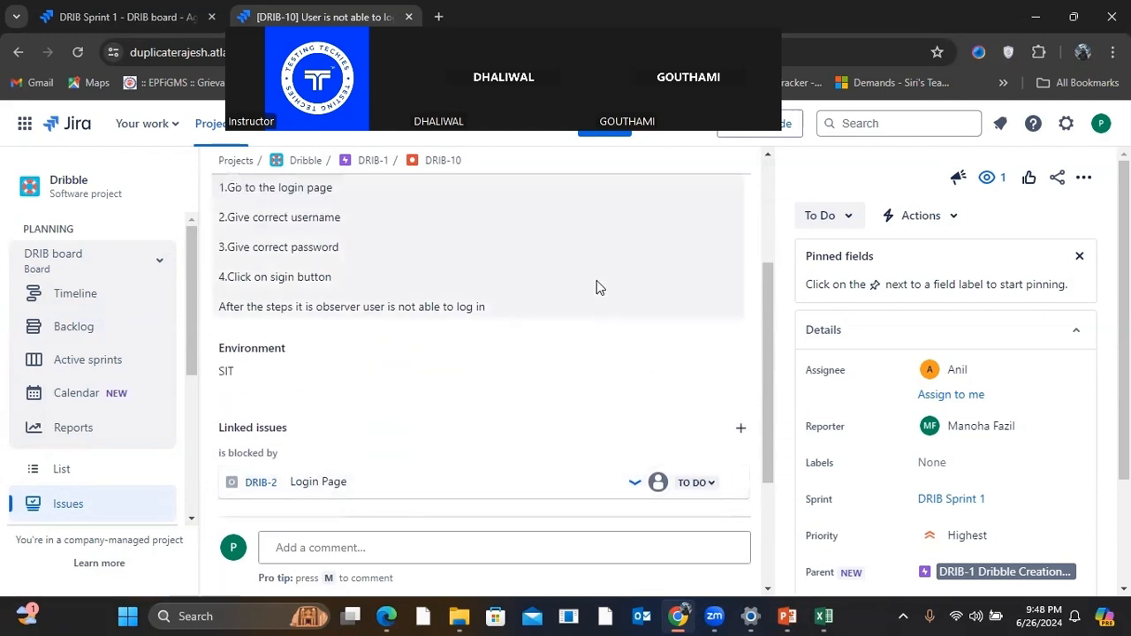
scroll(597, 287, "up", 3)
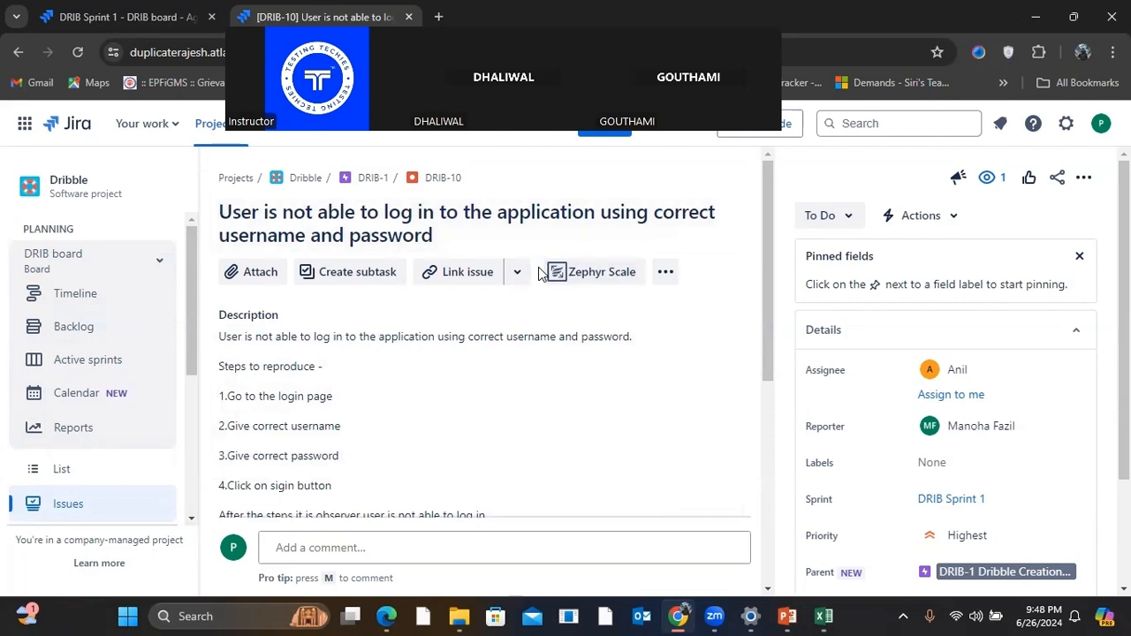
Step: Show the Zephyr Scale section of the DRIB-10 bug and examine its available actions and test case options
left_click(585, 274)
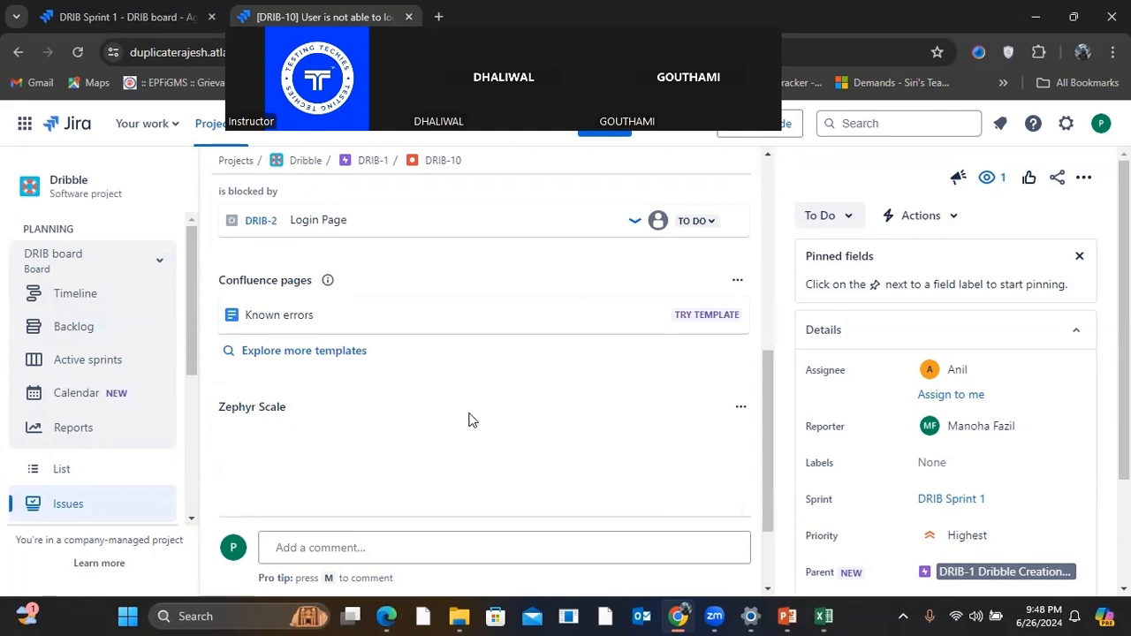
left_click(742, 409)
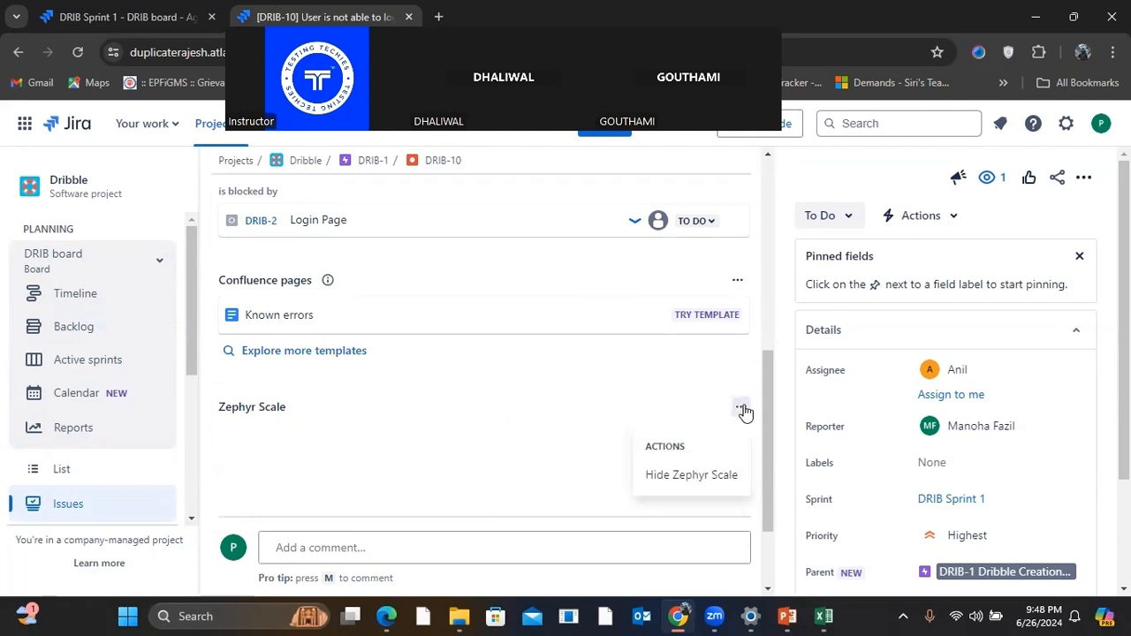
left_click(602, 424)
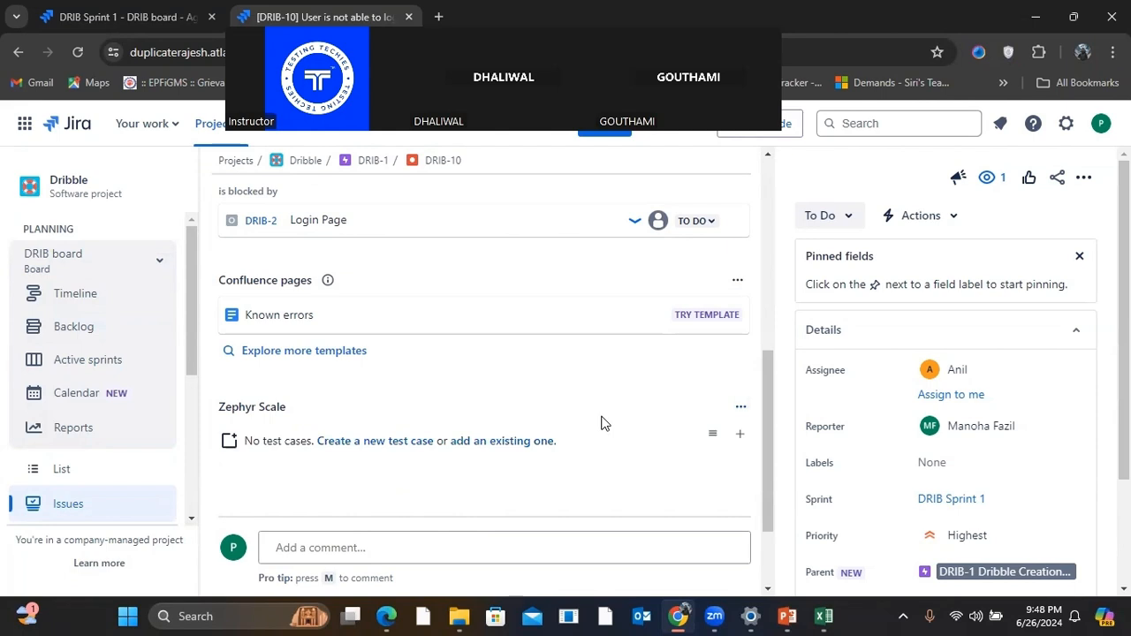
scroll(602, 423, "down", 2)
scroll(602, 423, "up", 6)
scroll(602, 423, "up", 2)
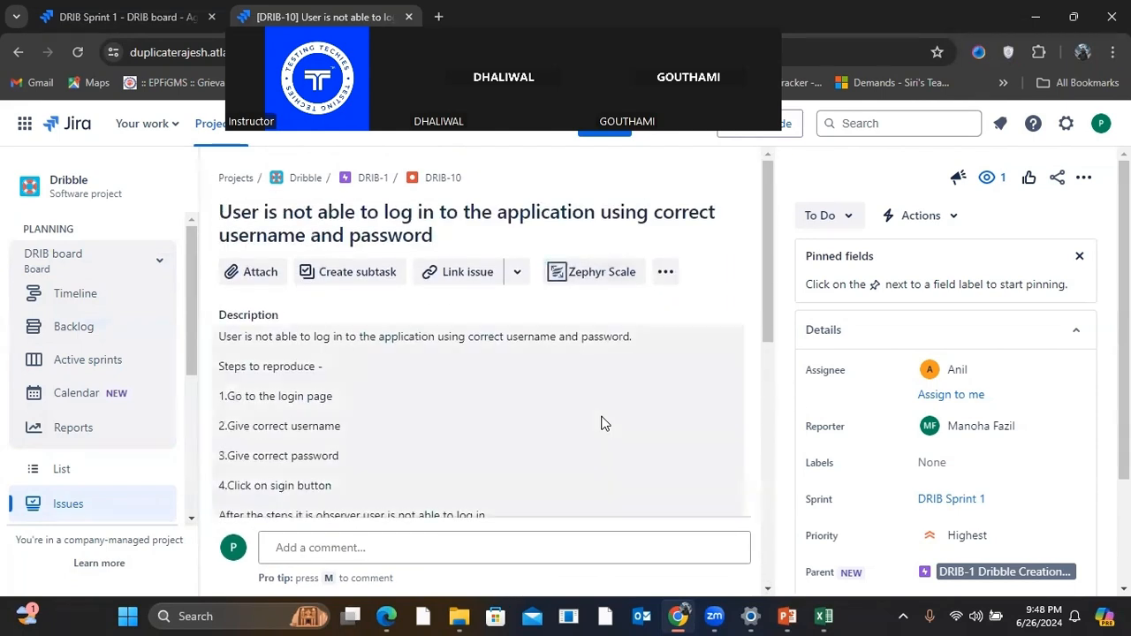
Step: Start a comment on the DRIB-10 bug and mention the first teammate in it
scroll(602, 424, "down", 6)
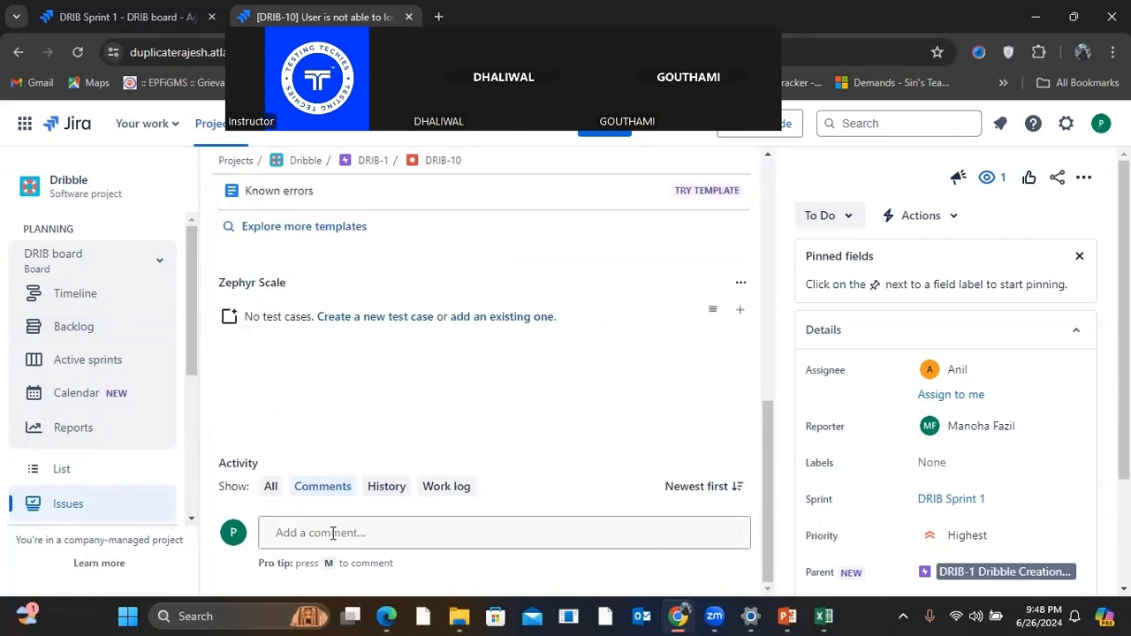
scroll(336, 490, "up", 6)
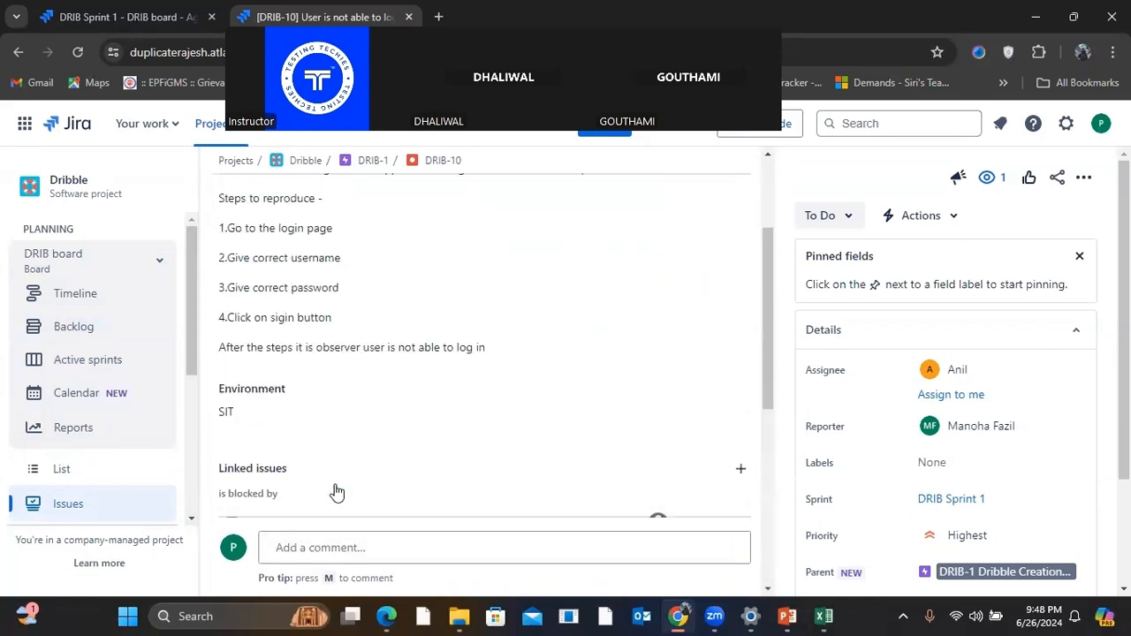
left_click(325, 547)
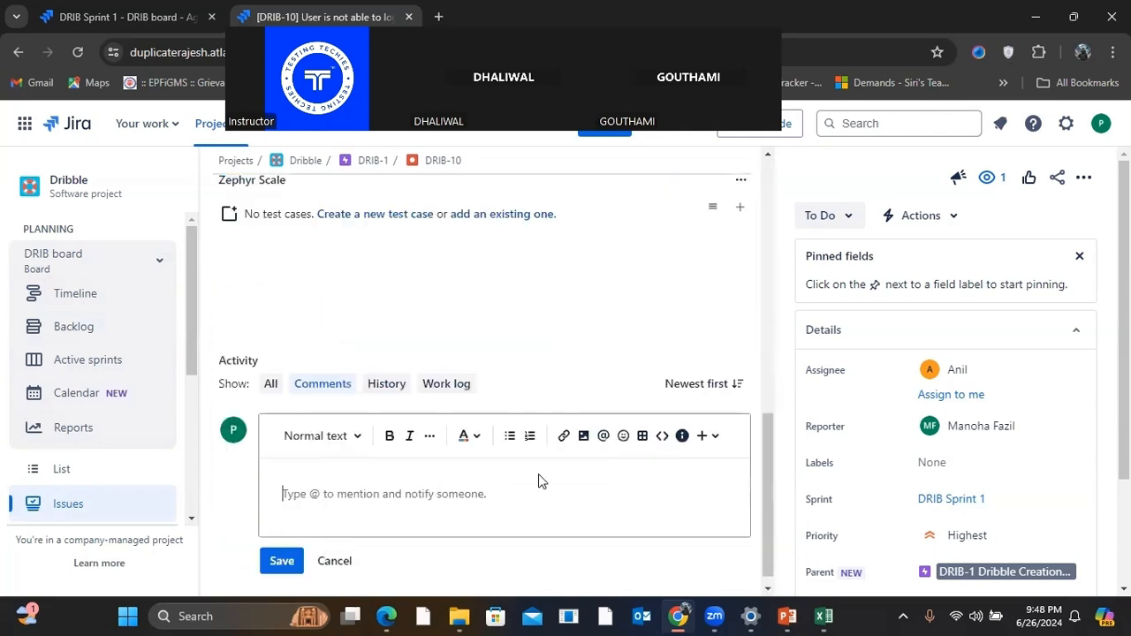
type("@")
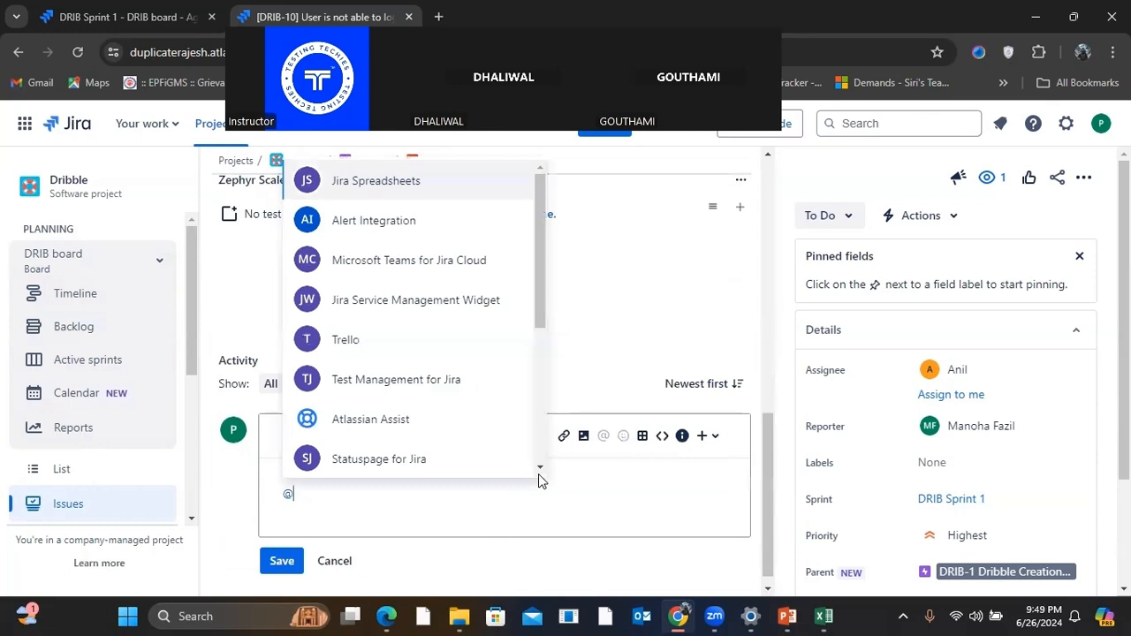
type("d")
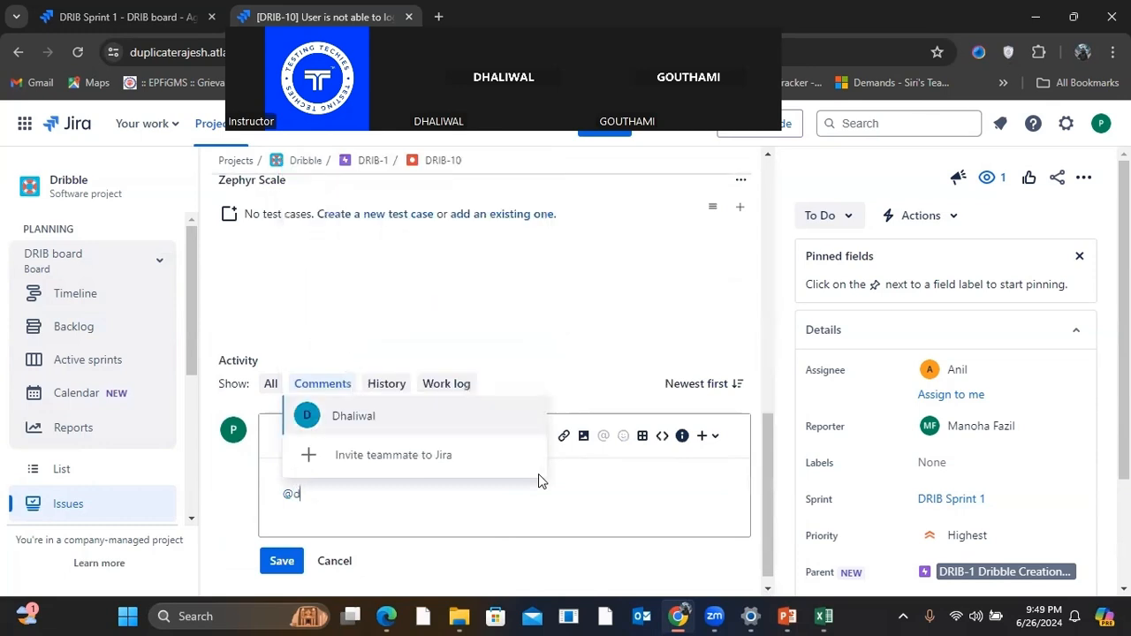
left_click(434, 428)
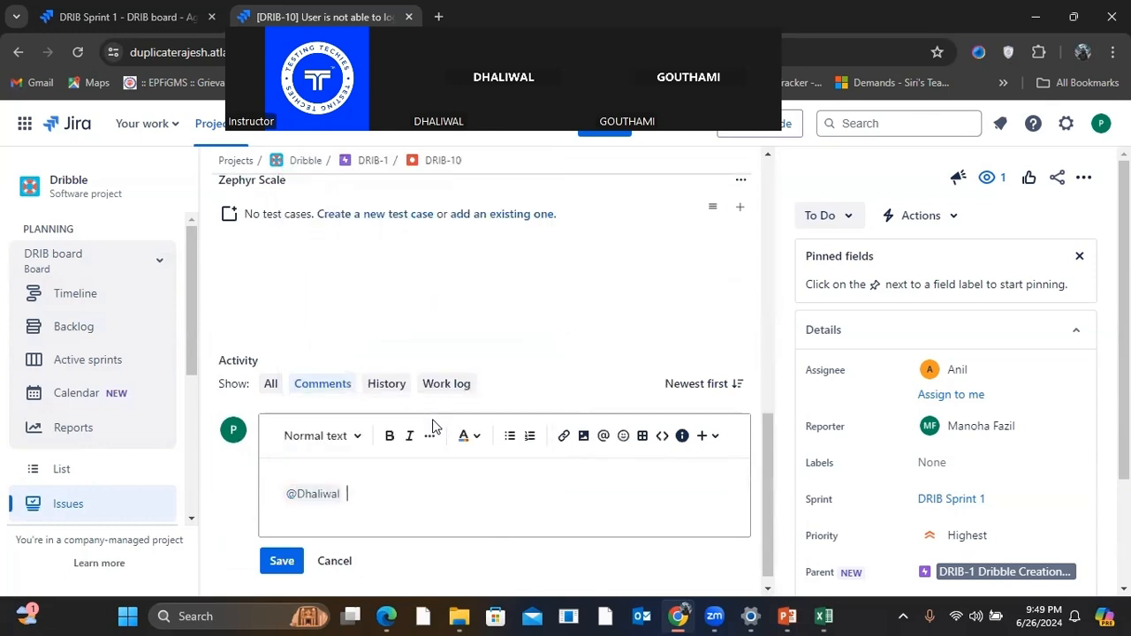
Step: Mention the bug's reporter and a third teammate, add "I have started working for this defect", and save the comment
scroll(469, 391, "up", 8)
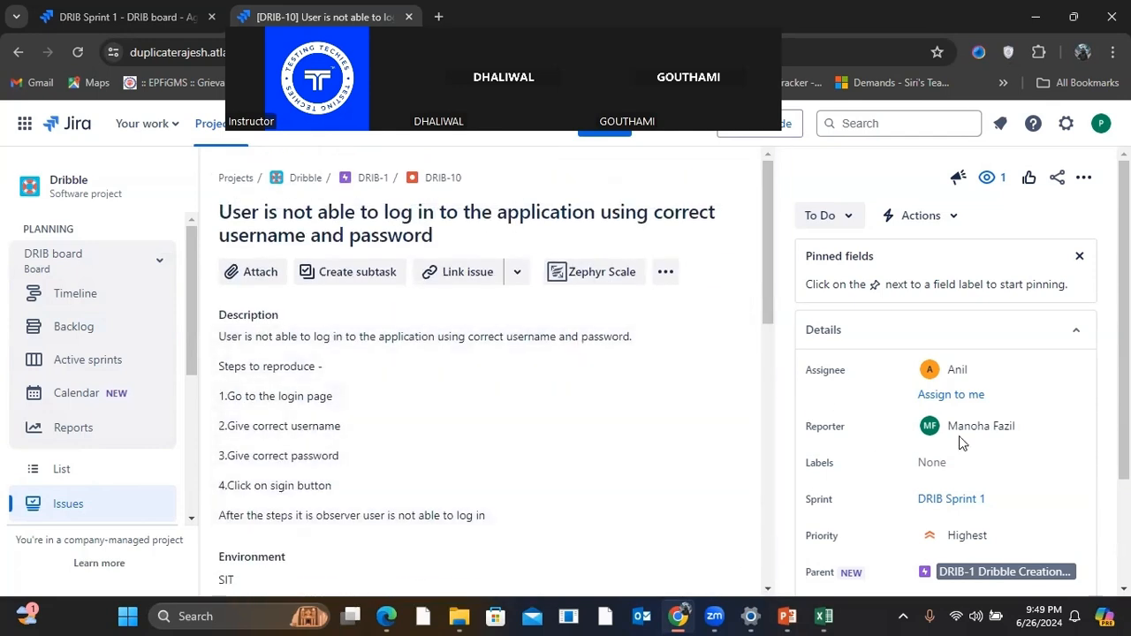
scroll(411, 438, "down", 6)
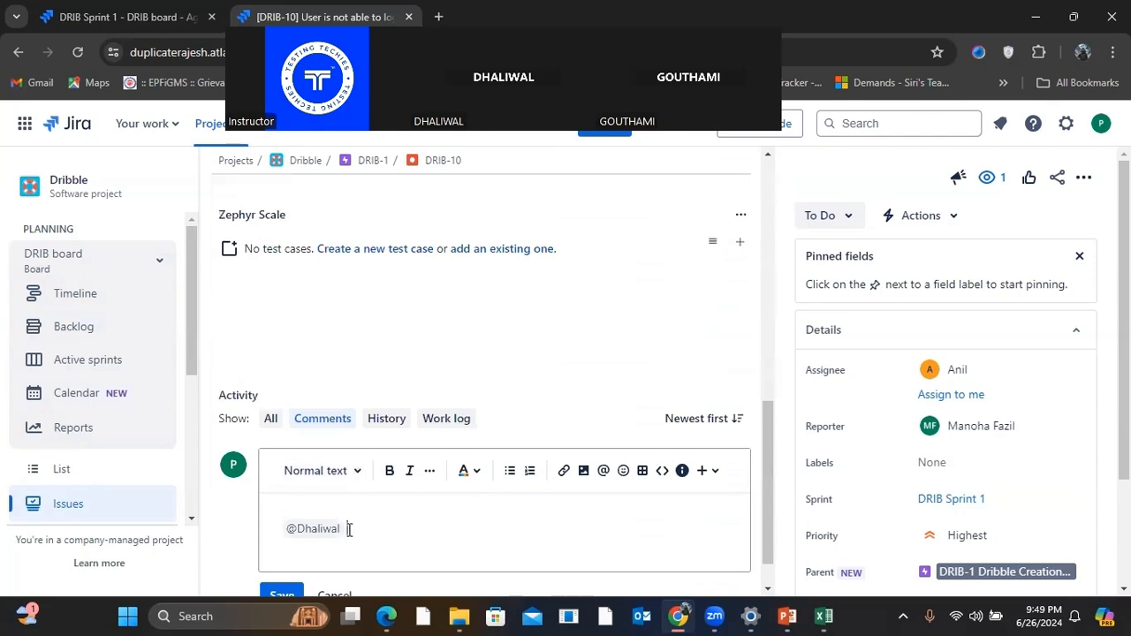
type("@m")
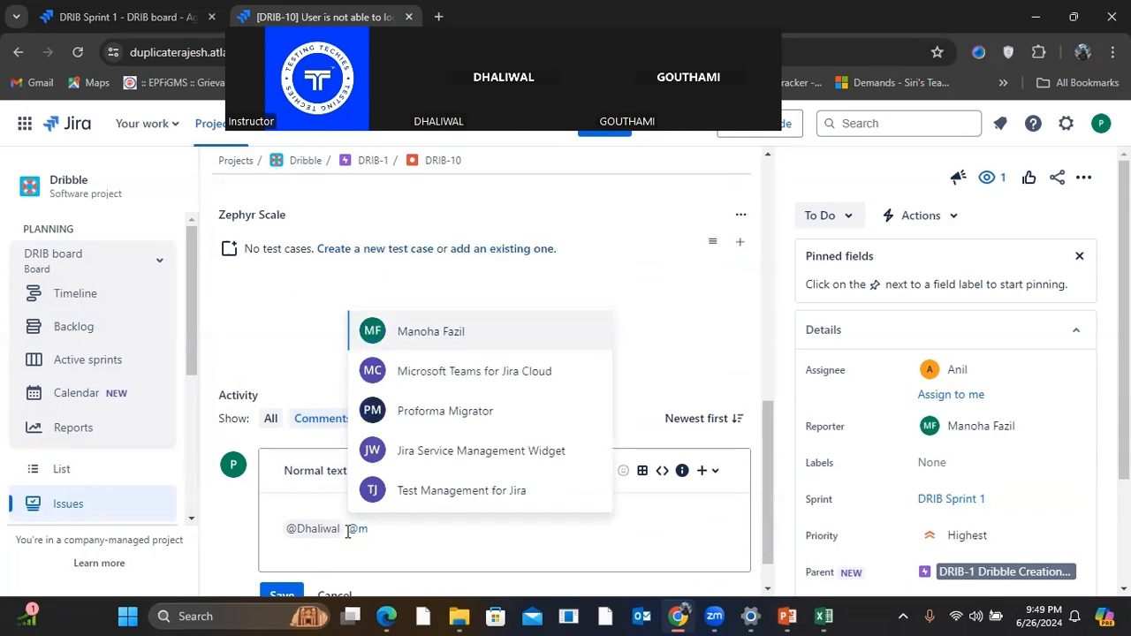
key("Return")
type("@g")
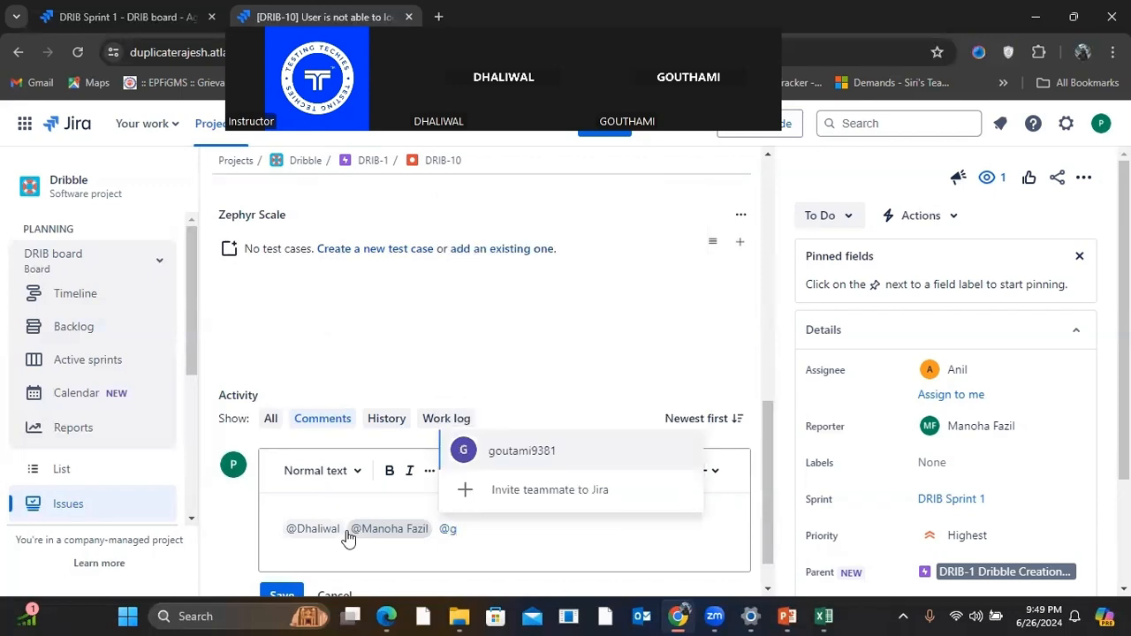
key("Return")
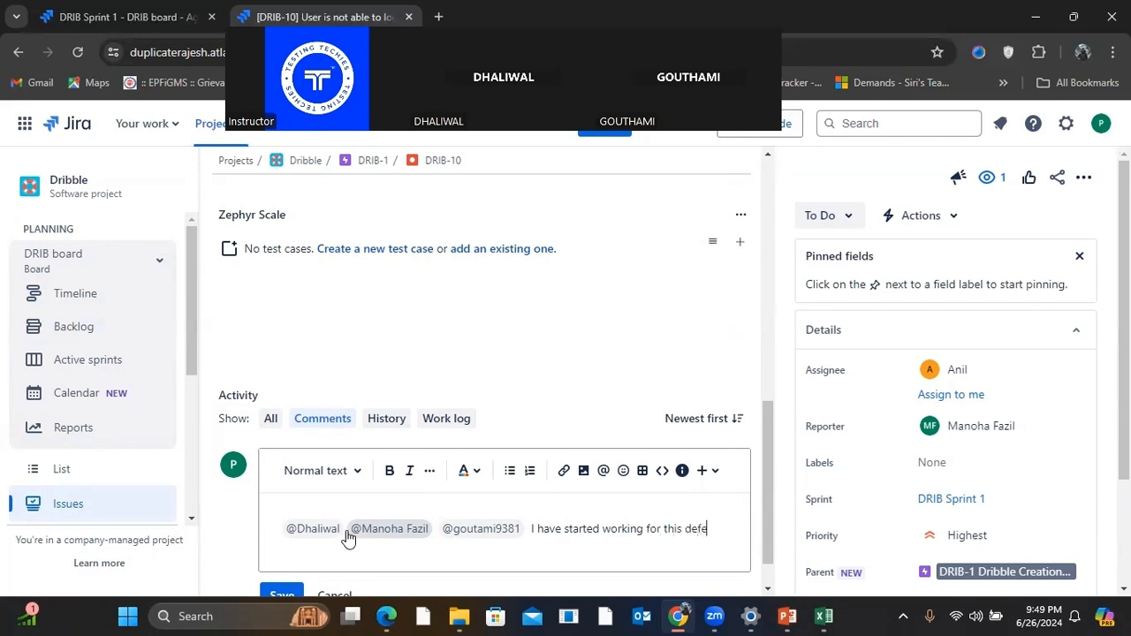
key("Return")
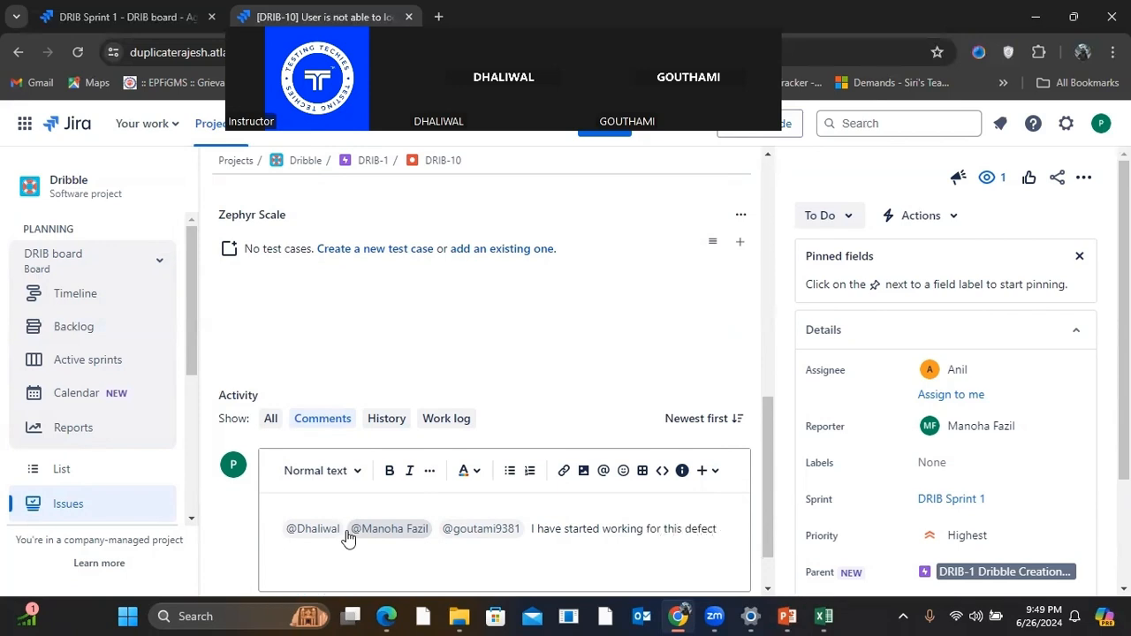
scroll(347, 539, "down", 1)
left_click(281, 546)
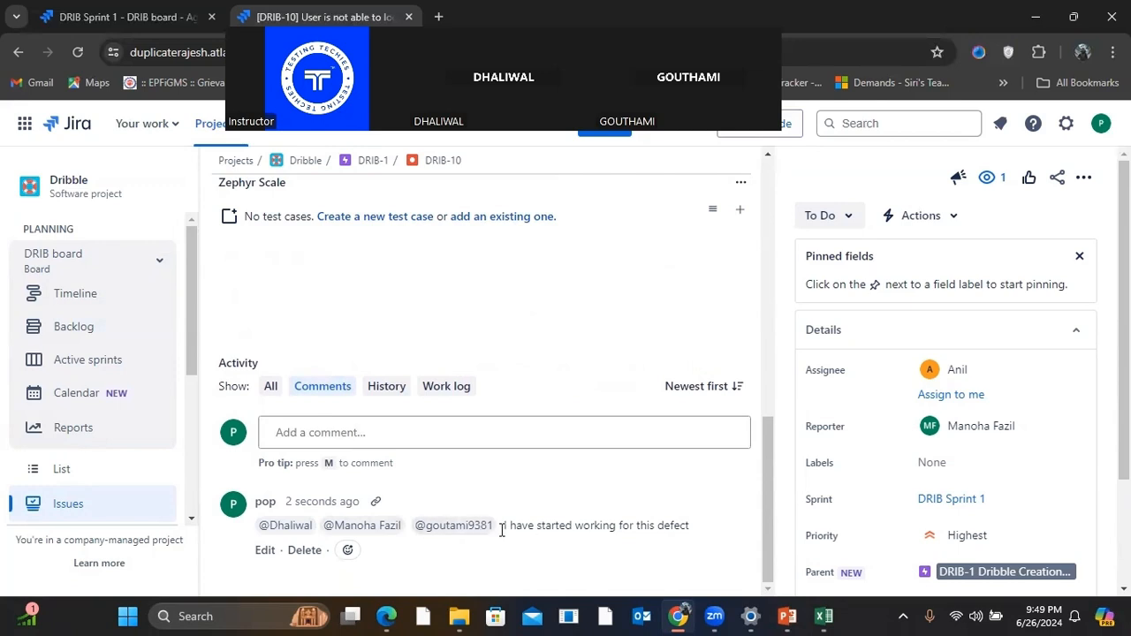
Step: Review the DRIB-10 bug's description, comment and details, and dismiss the Pinned fields hint
scroll(499, 530, "up", 2)
scroll(501, 531, "up", 5)
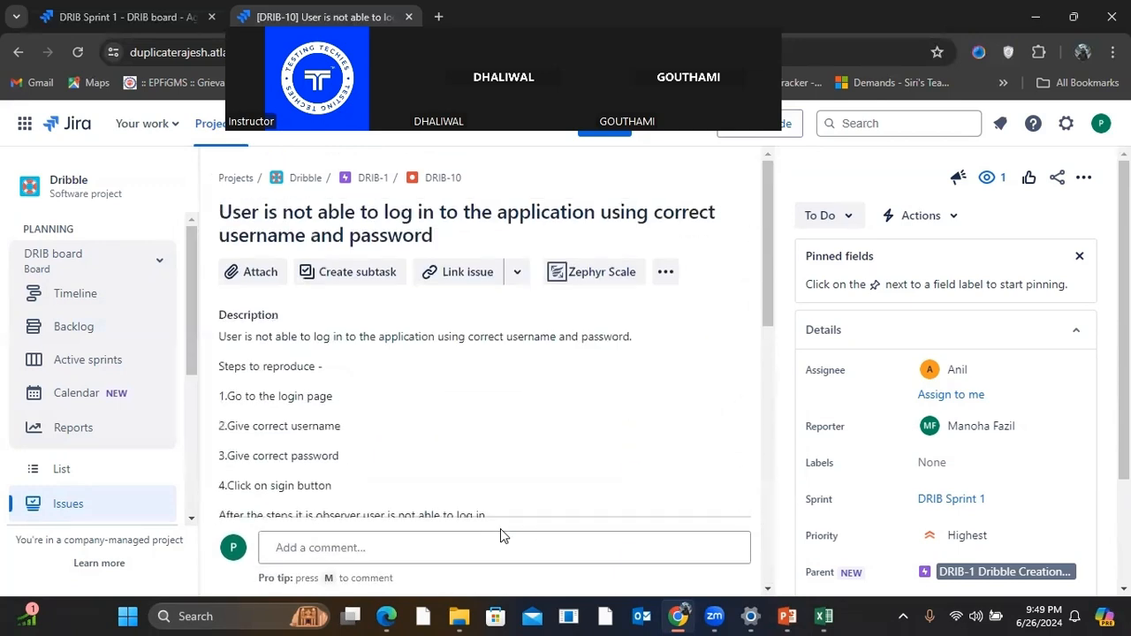
scroll(500, 530, "down", 5)
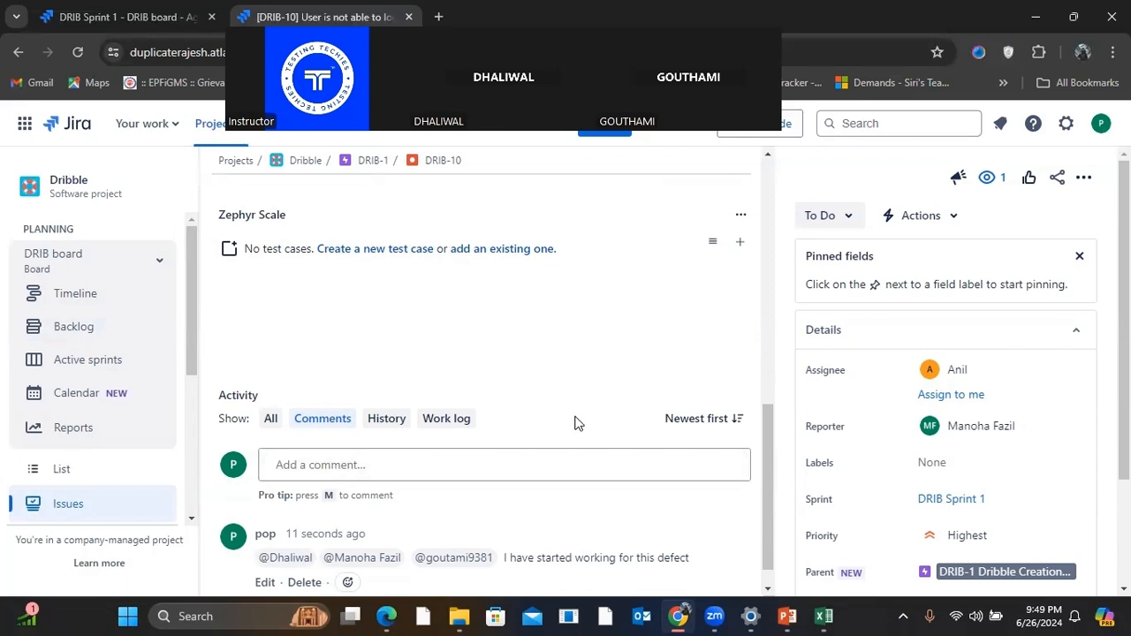
scroll(575, 424, "up", 5)
scroll(576, 425, "up", 2)
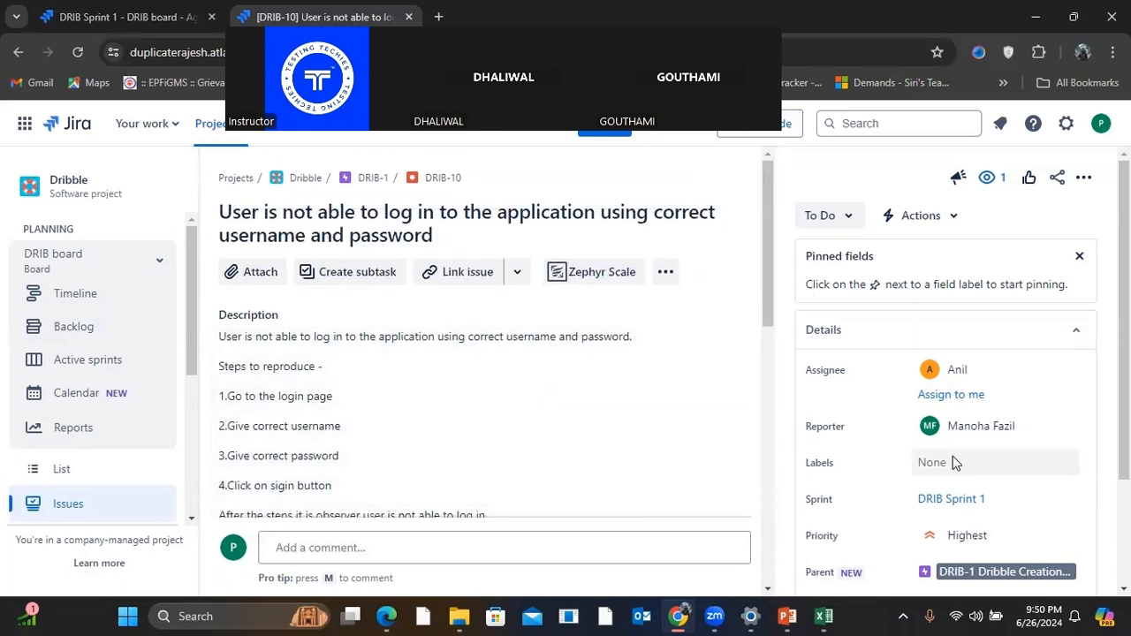
scroll(953, 456, "down", 3)
scroll(953, 457, "up", 3)
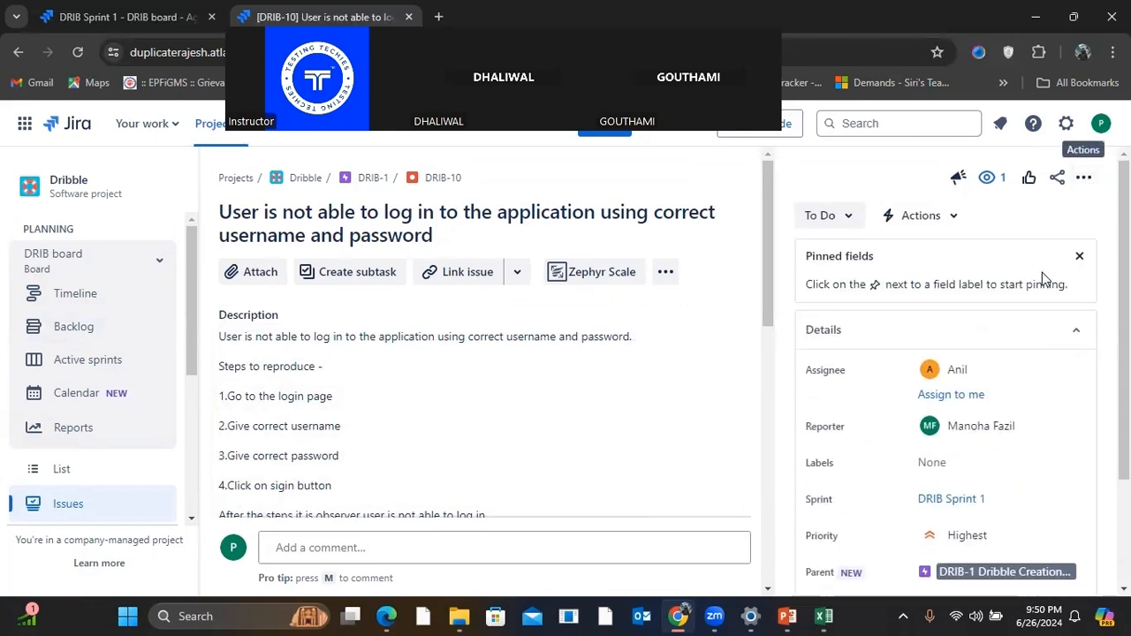
left_click(1081, 258)
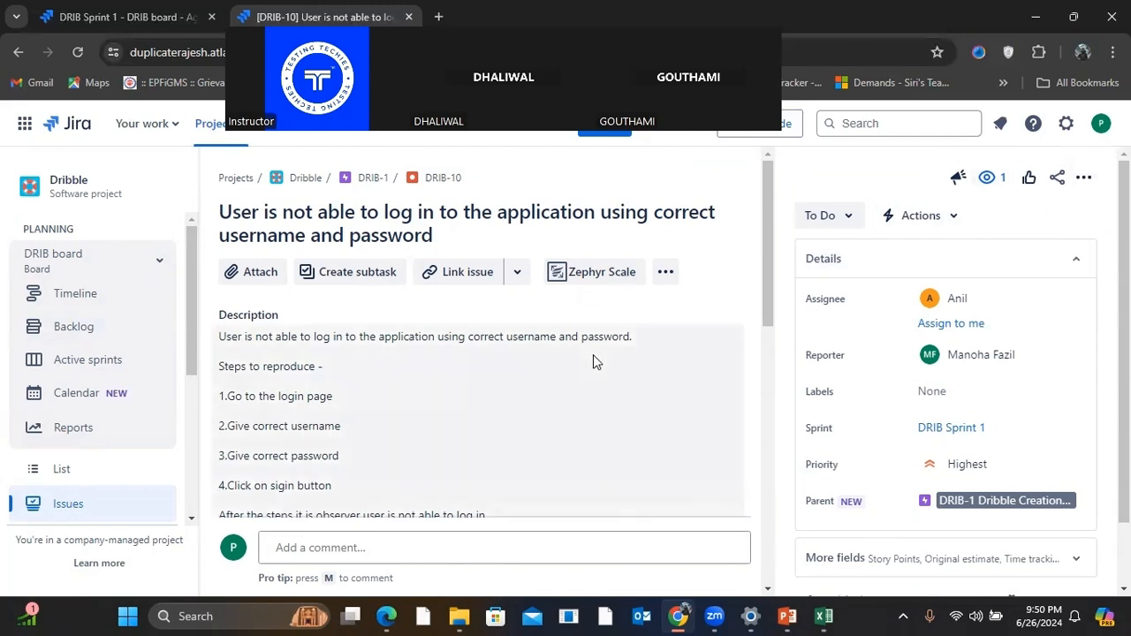
Step: Open an empty comment on the DRIB-10 bug, leave it unwritten, and show the issue's work log
scroll(593, 361, "down", 5)
scroll(593, 362, "down", 1)
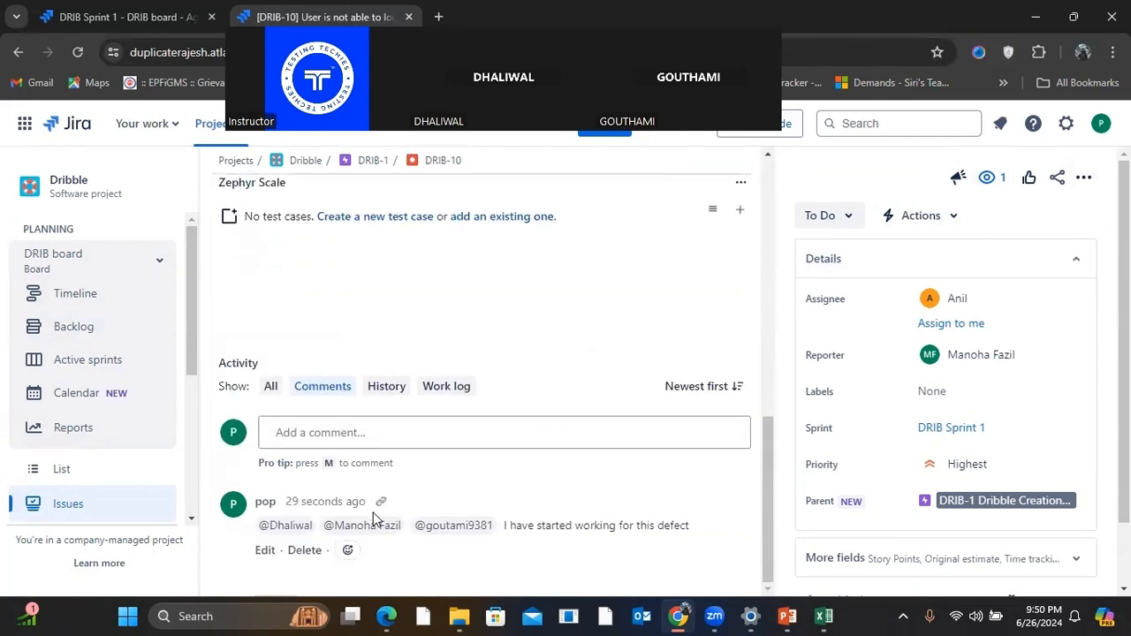
left_click(328, 433)
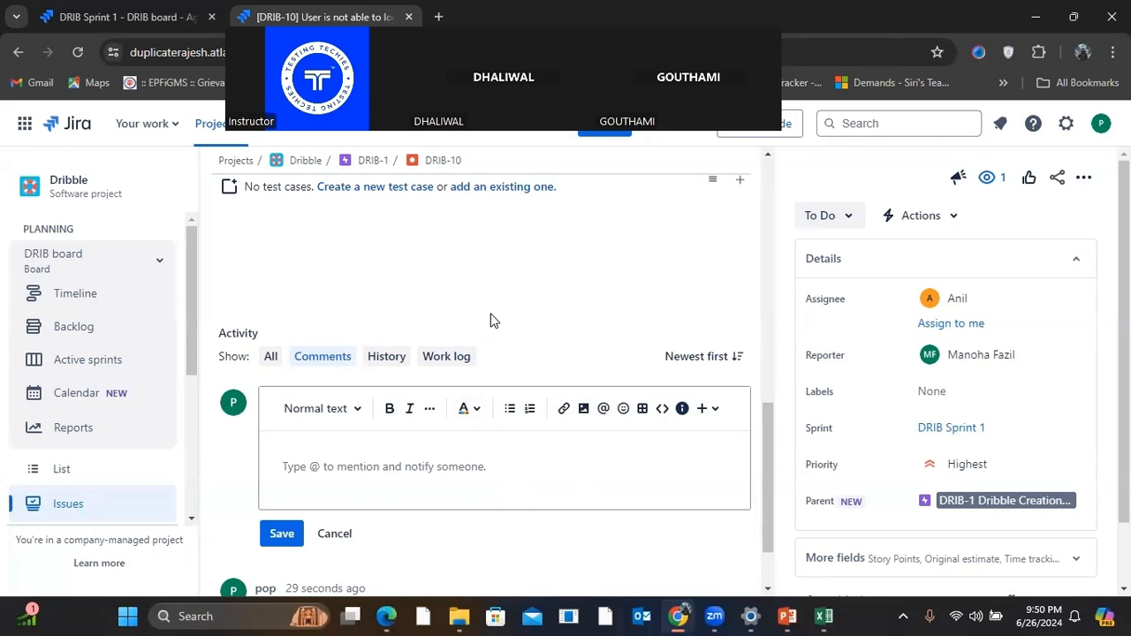
left_click(461, 360)
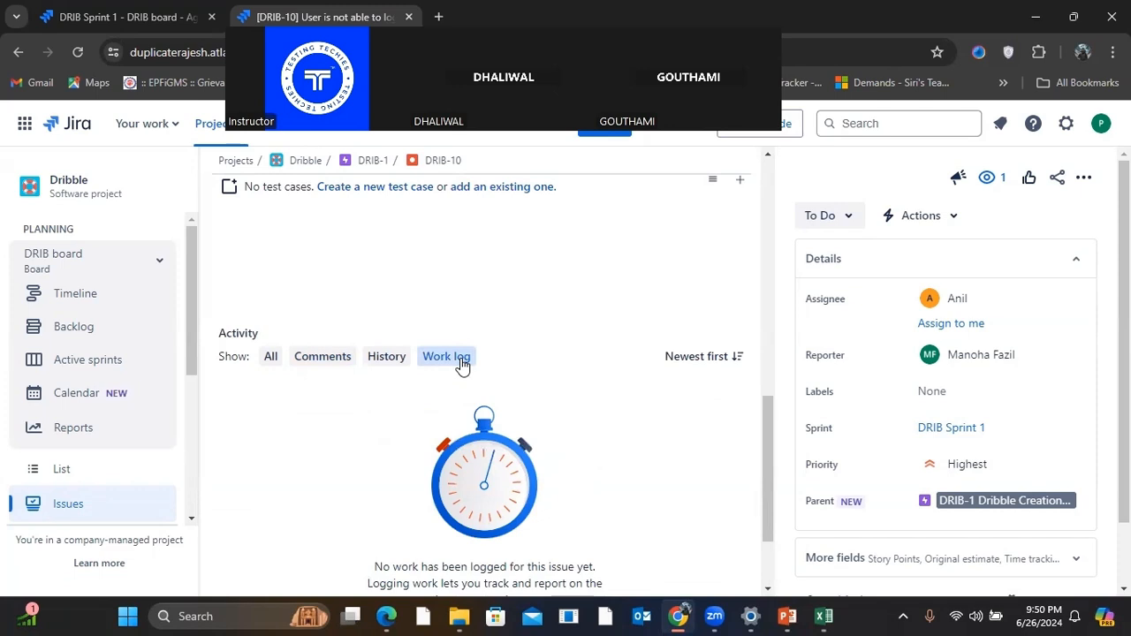
scroll(461, 367, "down", 2)
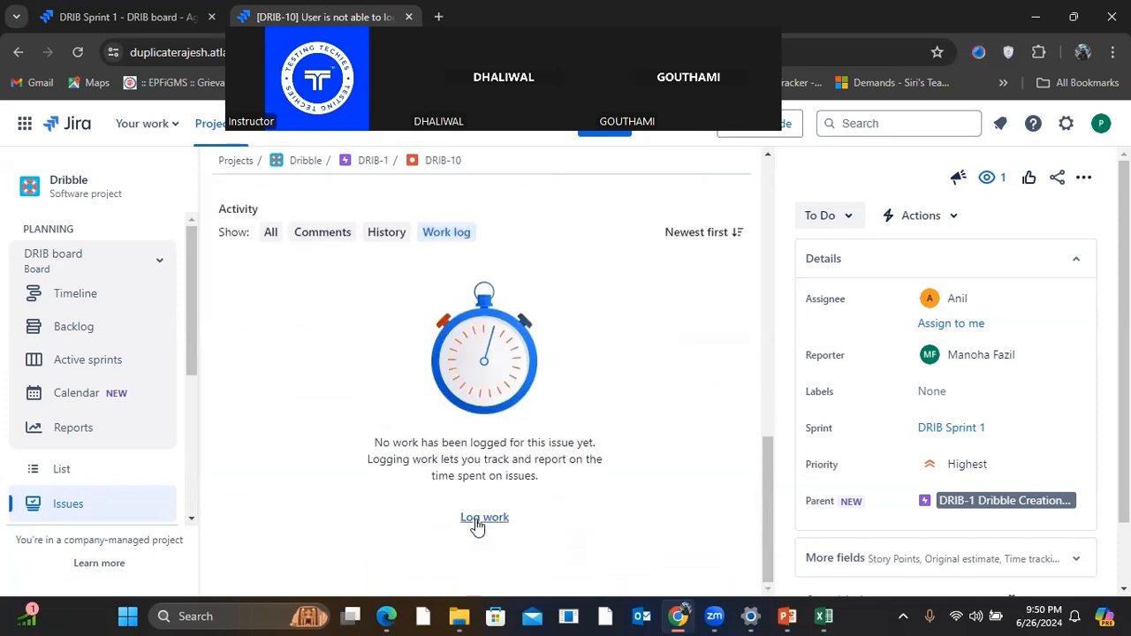
Step: Log 10m of time spent on the DRIB-10 bug with the work description "dawd", and dismiss the notification
left_click(477, 519)
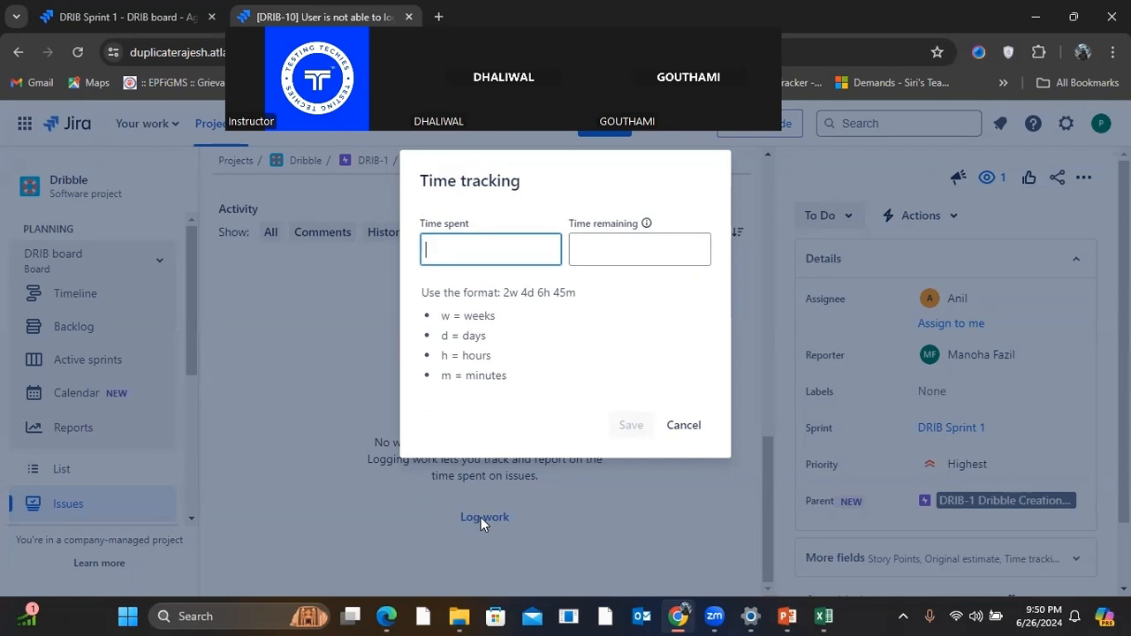
type("10")
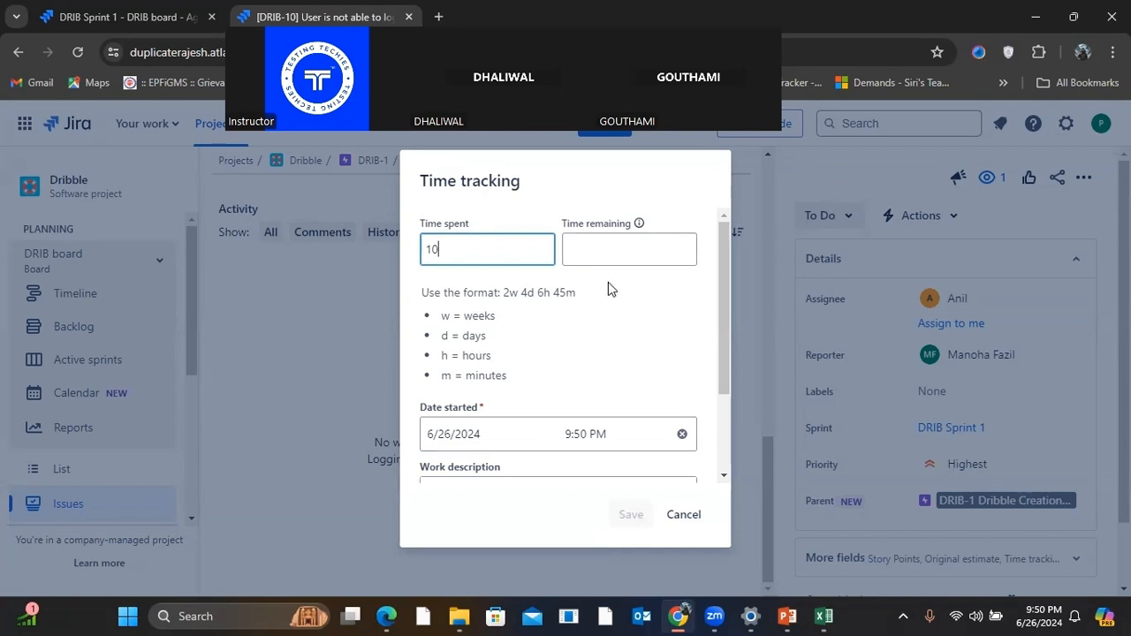
scroll(606, 342, "down", 2)
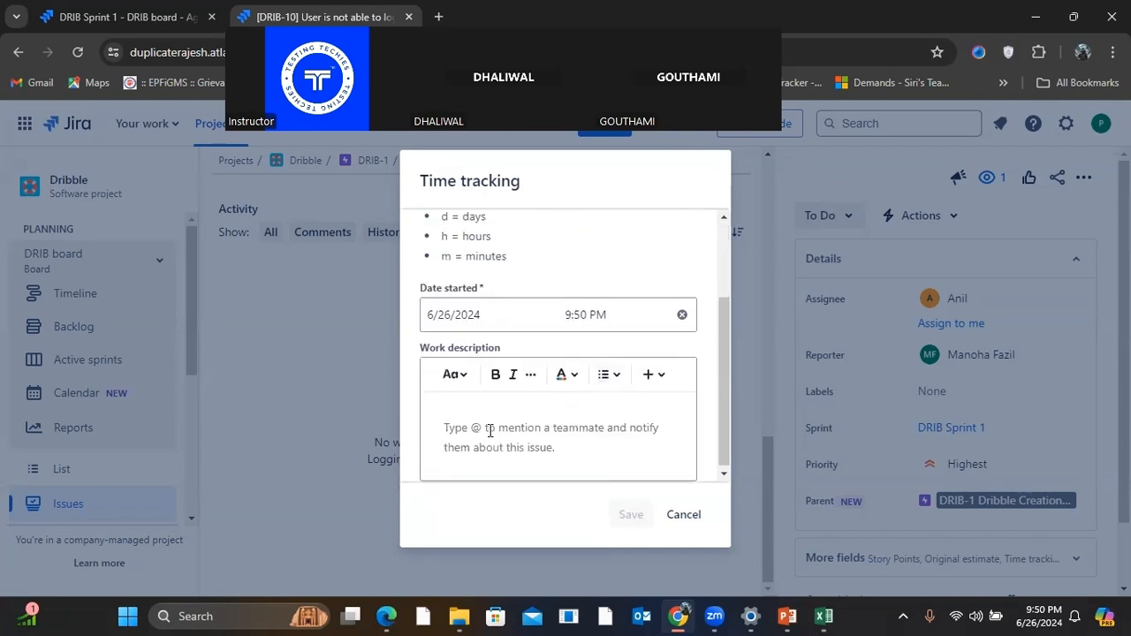
type("m")
scroll(524, 421, "down", 3)
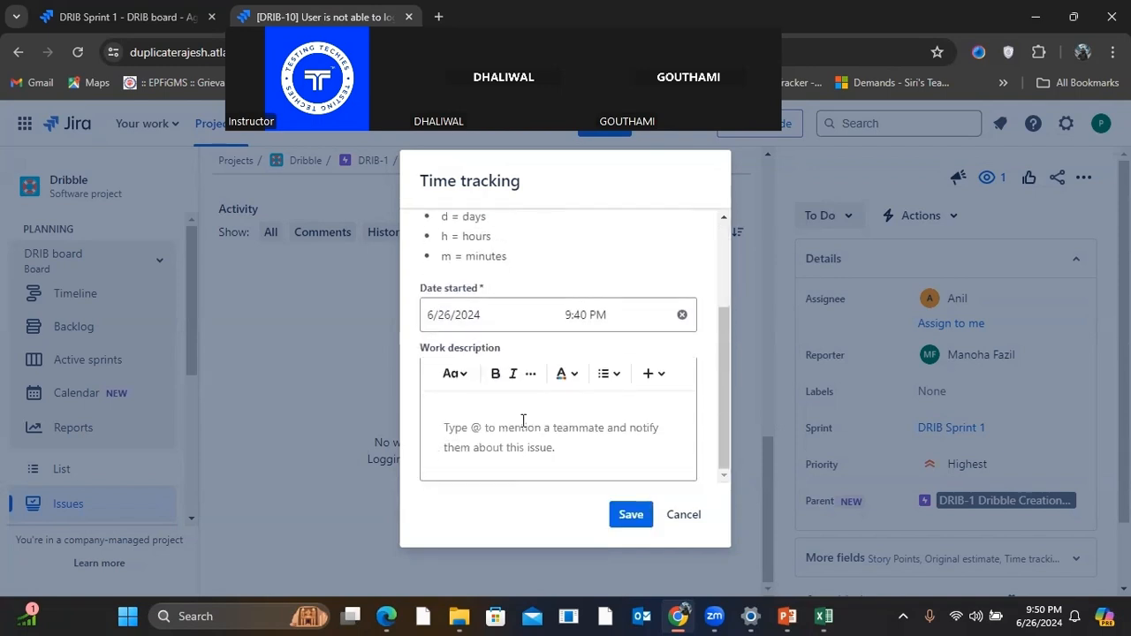
left_click(524, 421)
type("Good")
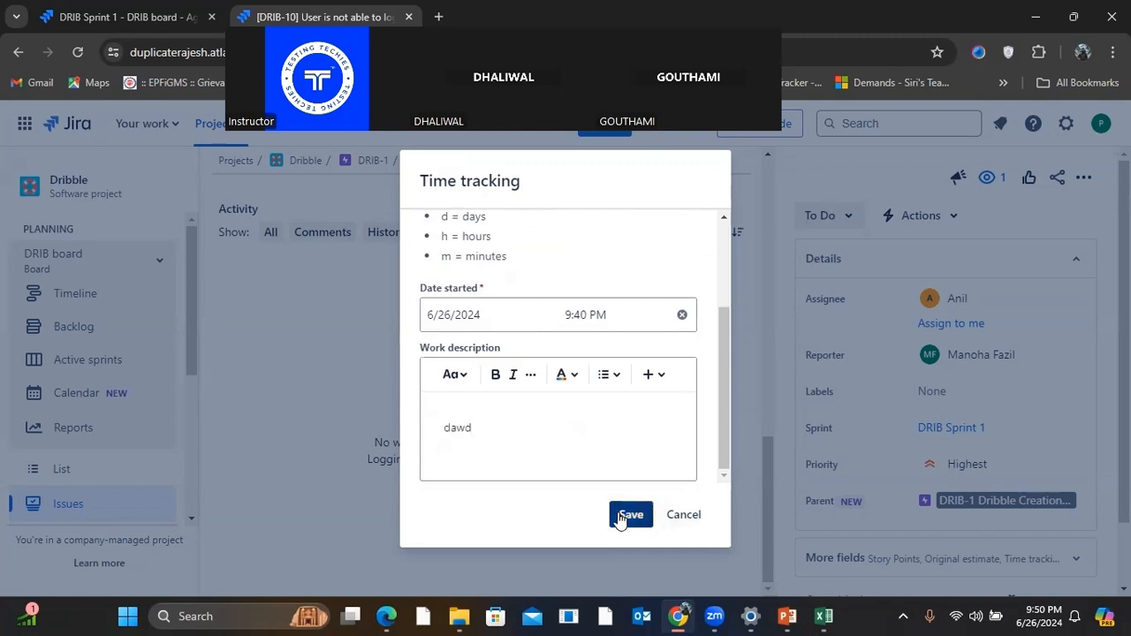
left_click(622, 516)
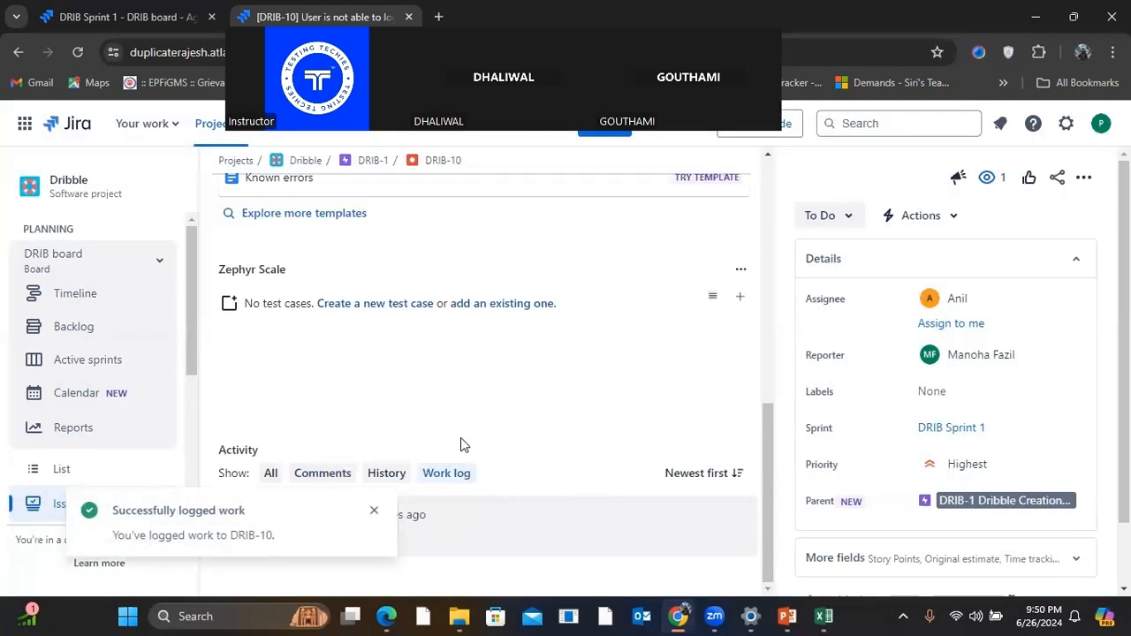
left_click(376, 512)
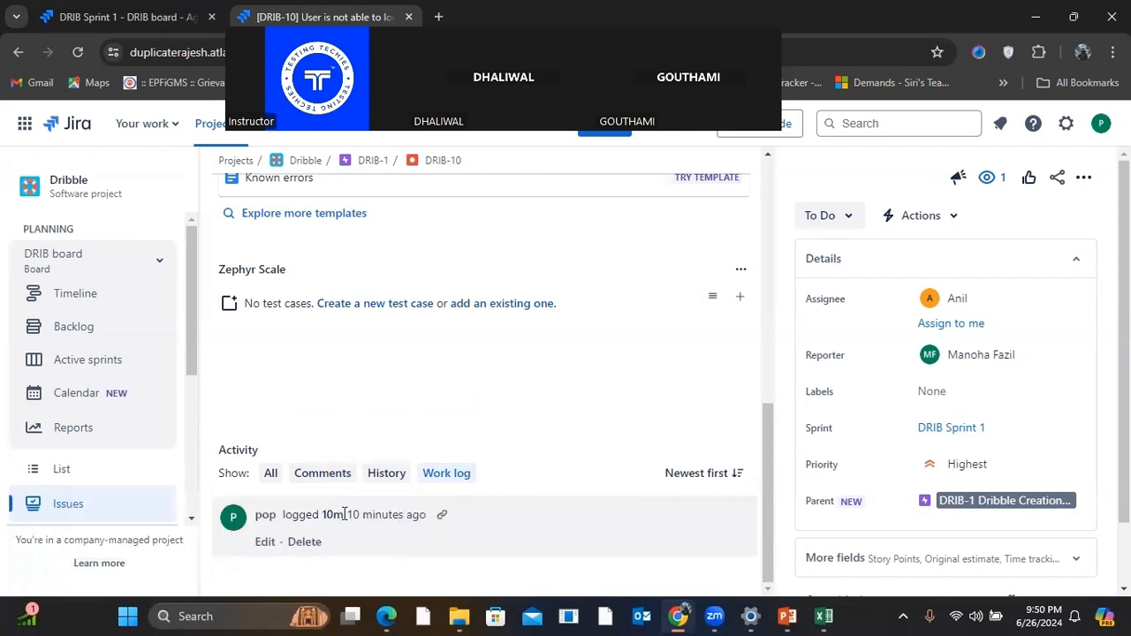
Step: Review the DRIB-10 bug's description, environment, linked issues and work log entry
scroll(445, 447, "up", 5)
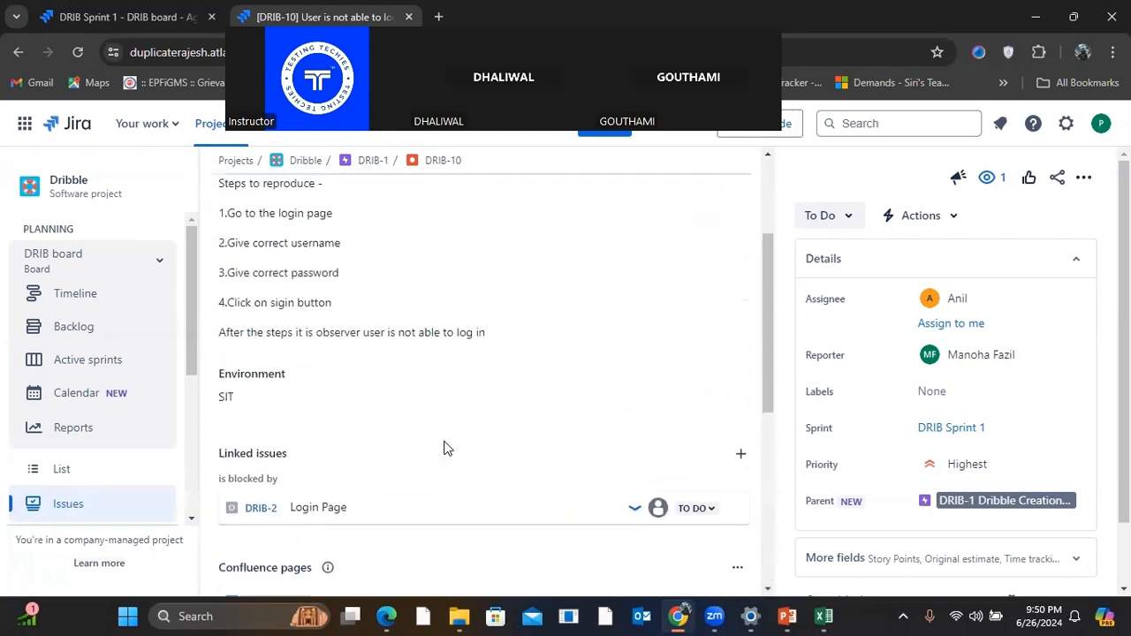
scroll(445, 448, "up", 1)
scroll(445, 448, "down", 1)
scroll(445, 448, "up", 1)
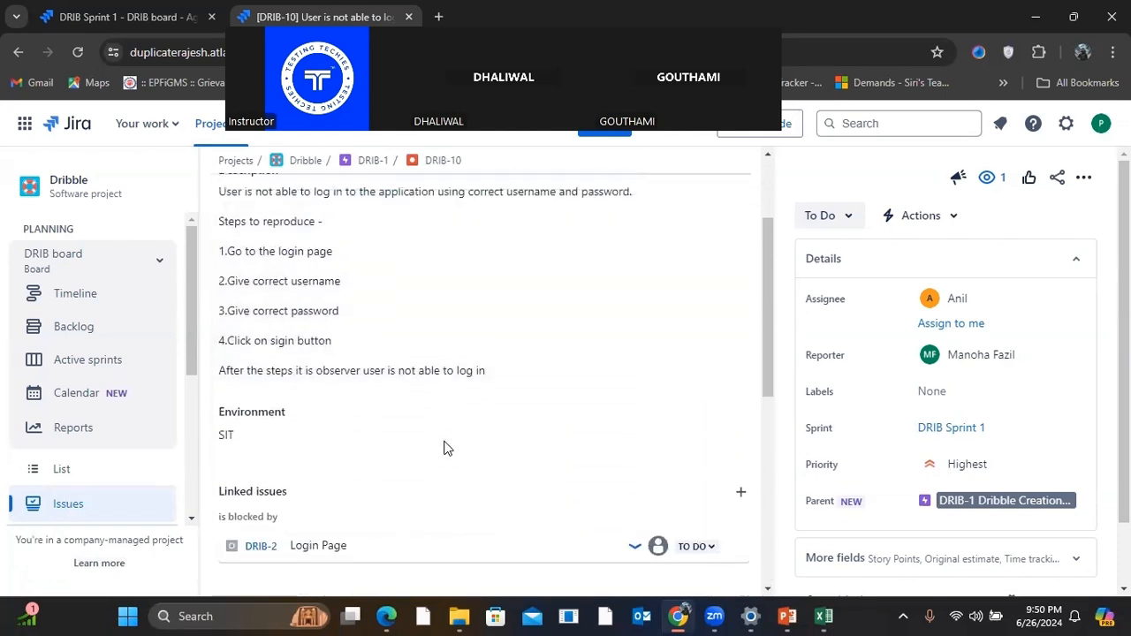
scroll(444, 447, "up", 2)
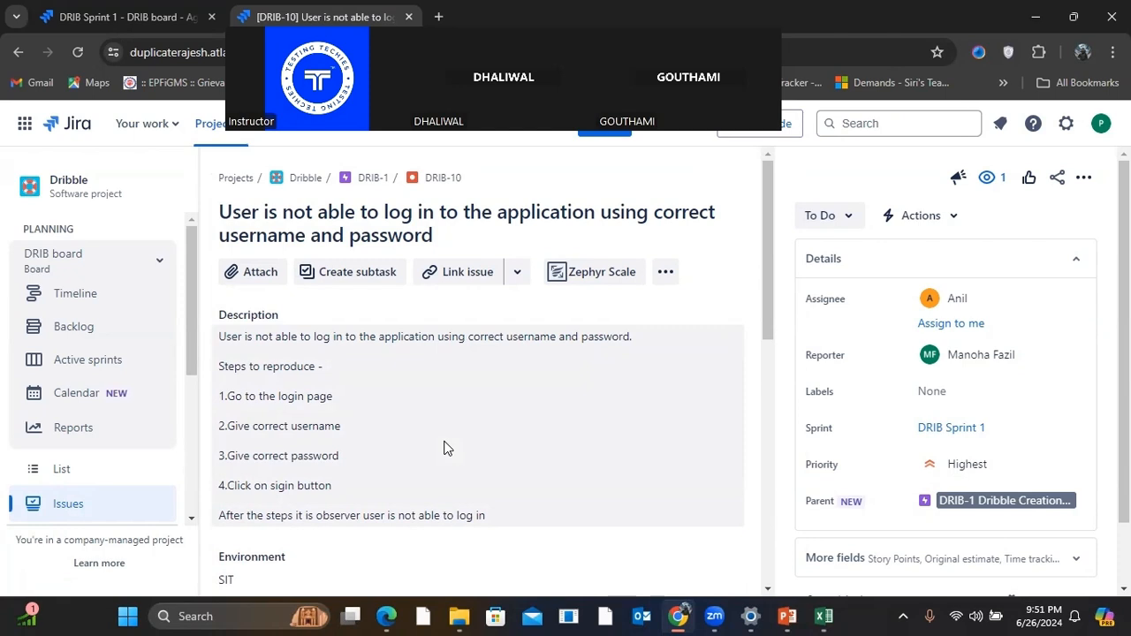
scroll(444, 448, "down", 10)
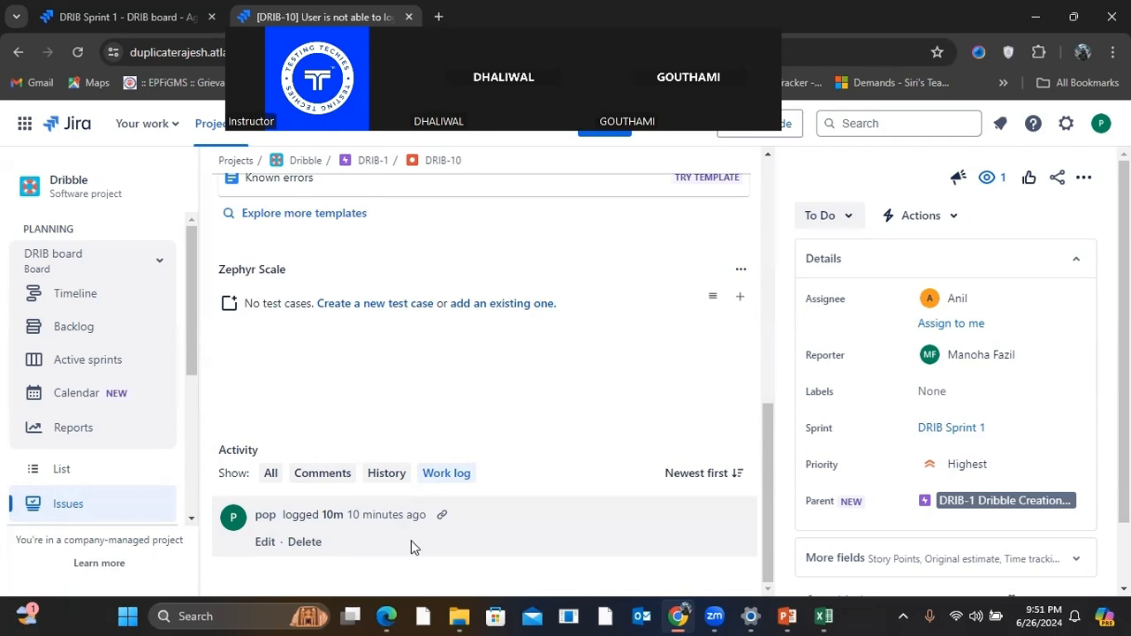
scroll(447, 469, "up", 10)
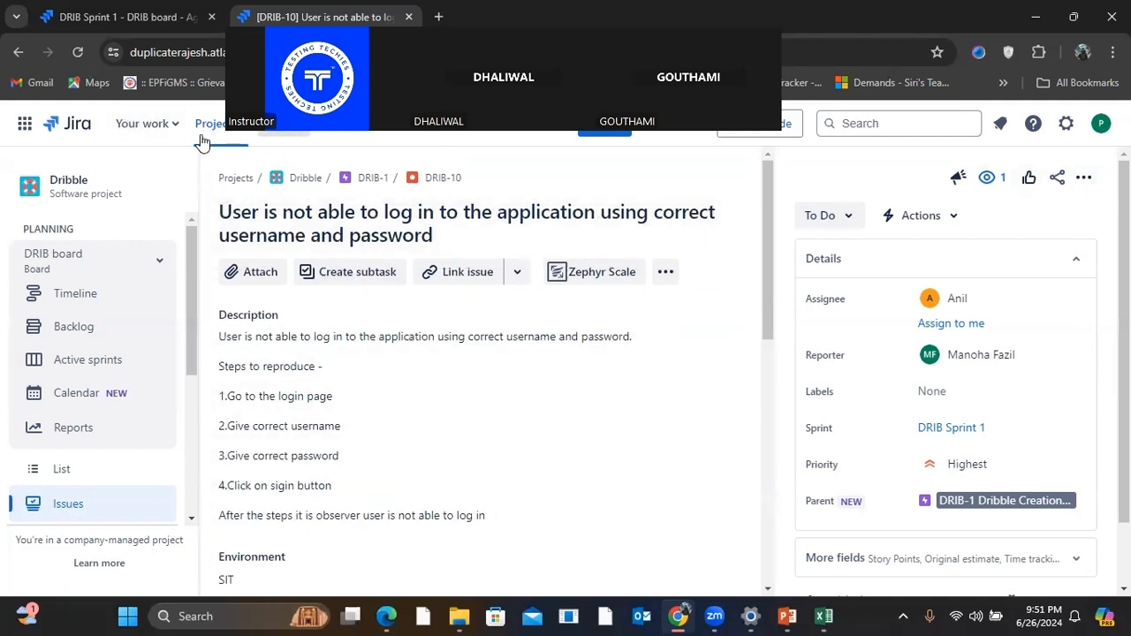
Step: Move the DRIB-10 bug from To Do to In Progress on the active sprint board
left_click(77, 372)
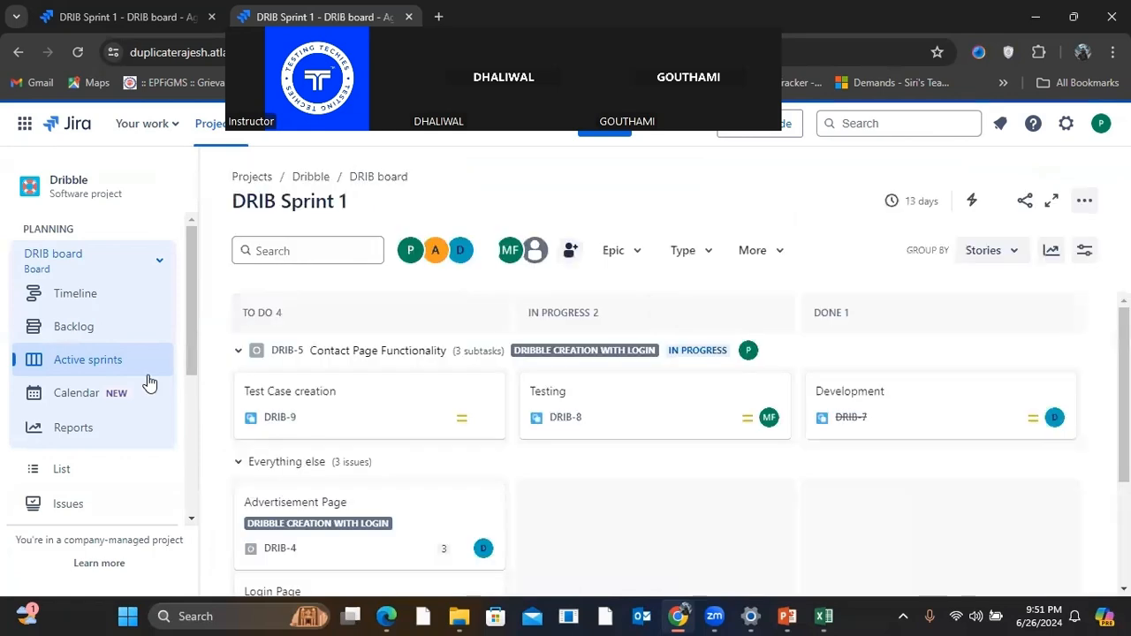
scroll(422, 426, "down", 3)
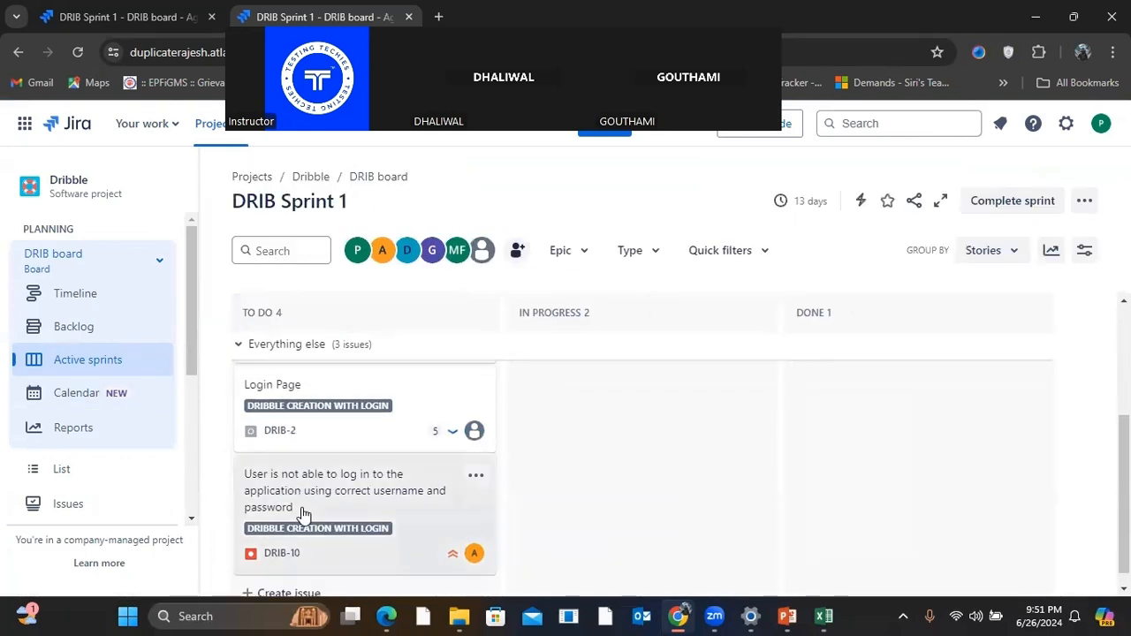
left_click_drag(328, 508, 567, 494)
scroll(551, 492, "up", 3)
scroll(551, 492, "down", 3)
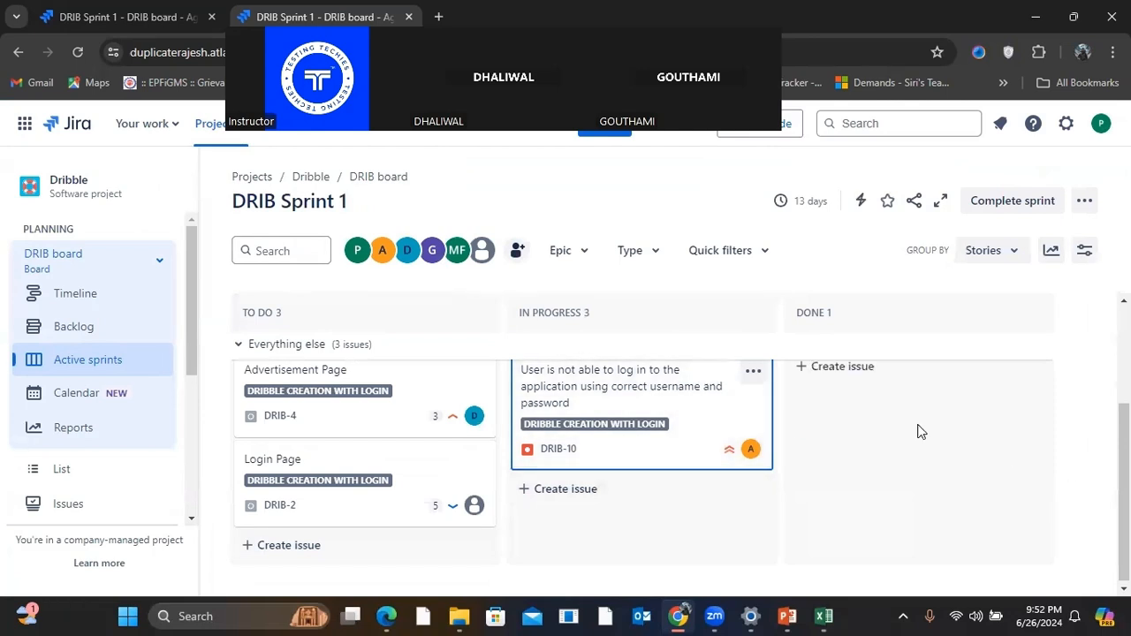
scroll(919, 432, "up", 3)
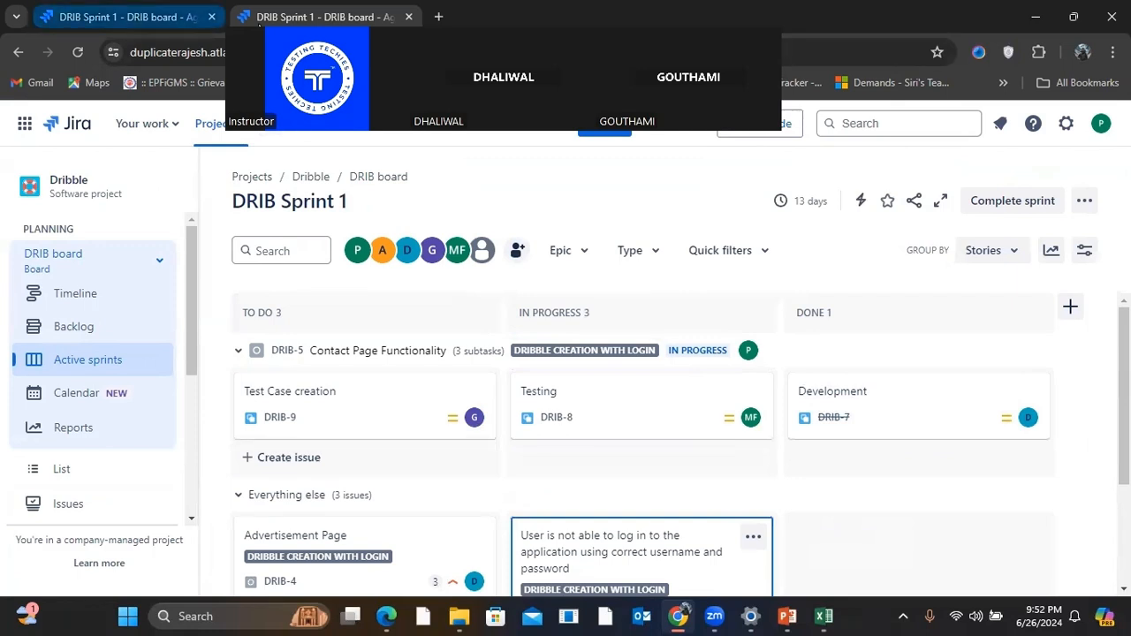
left_click(150, 17)
left_click(265, 20)
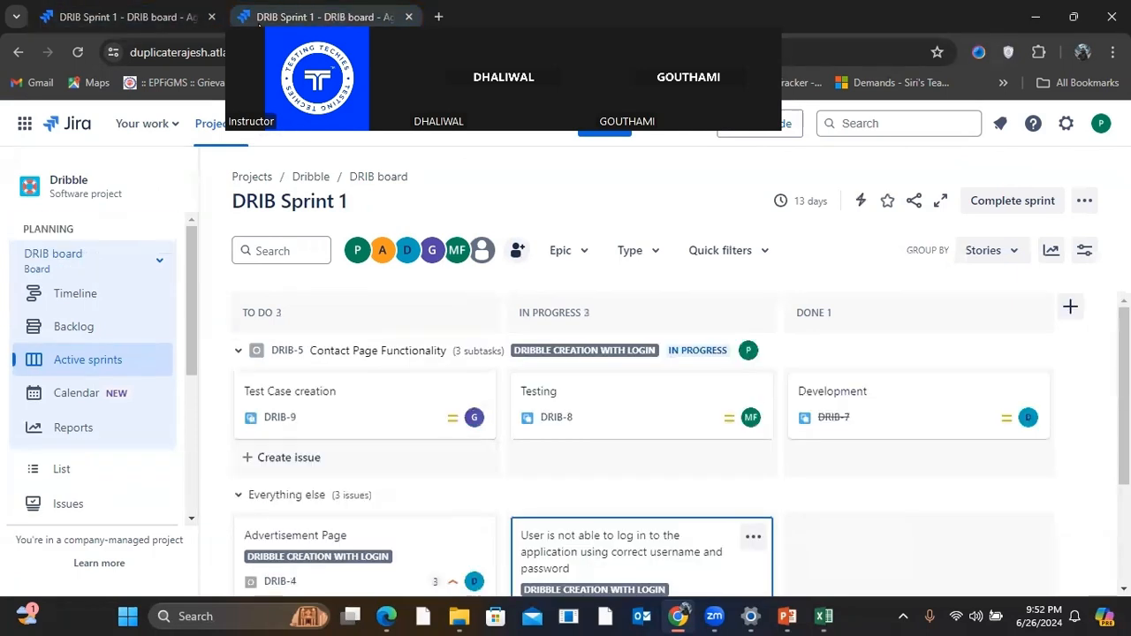
Step: Open the DRIB-10 bug from the board, change its status to Done, and close its details
scroll(586, 556, "down", 2)
left_click(554, 455)
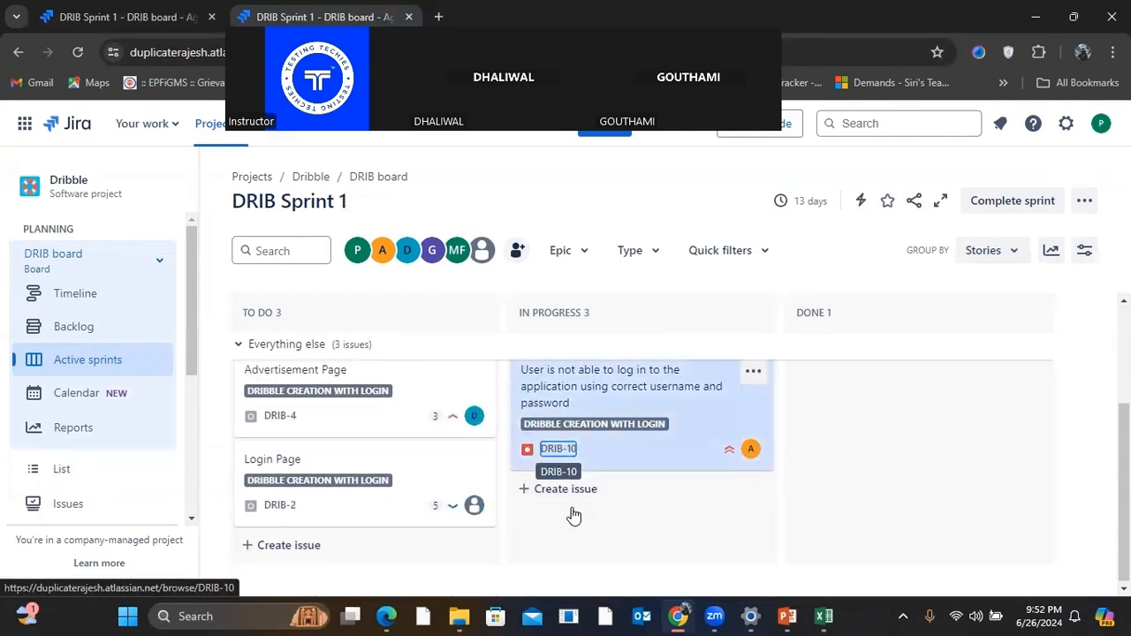
left_click(554, 452)
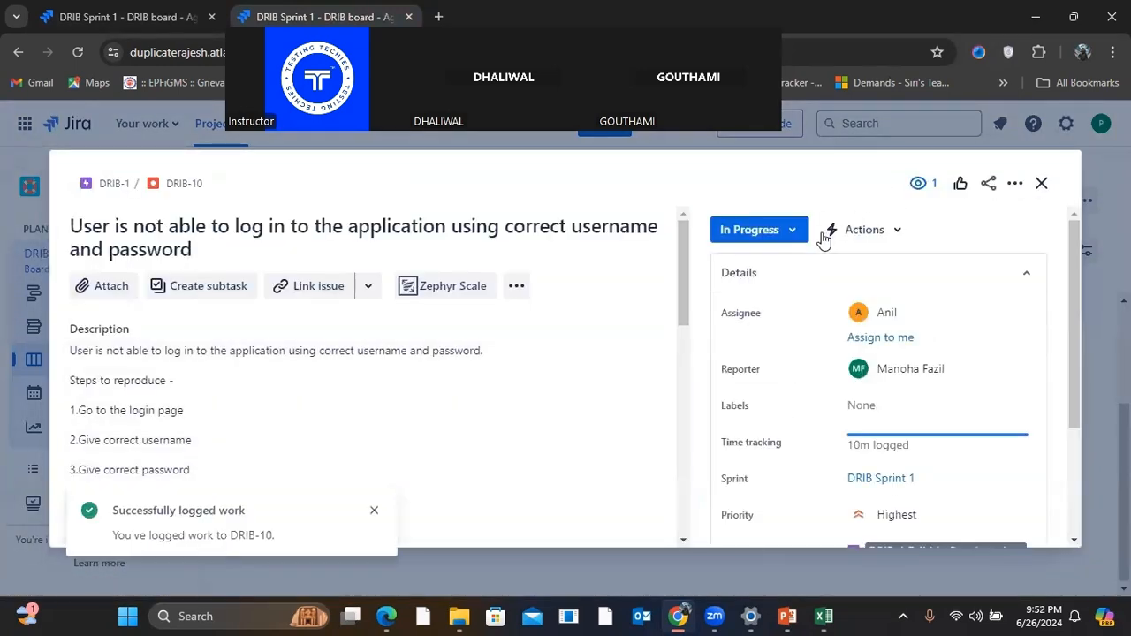
left_click(798, 234)
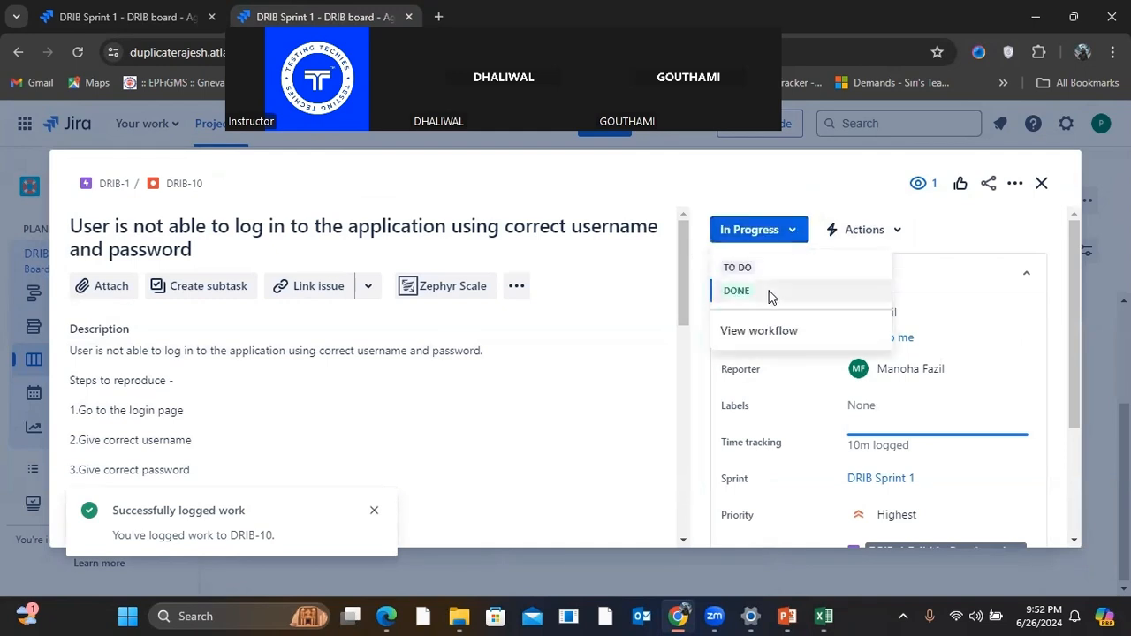
left_click(1030, 193)
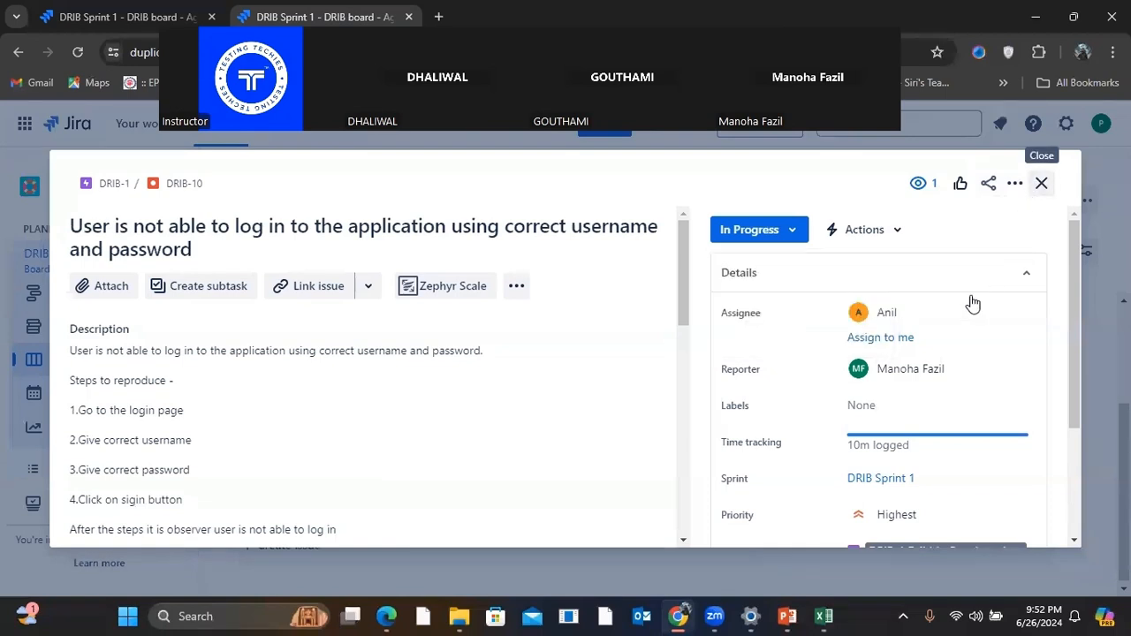
left_click(1031, 188)
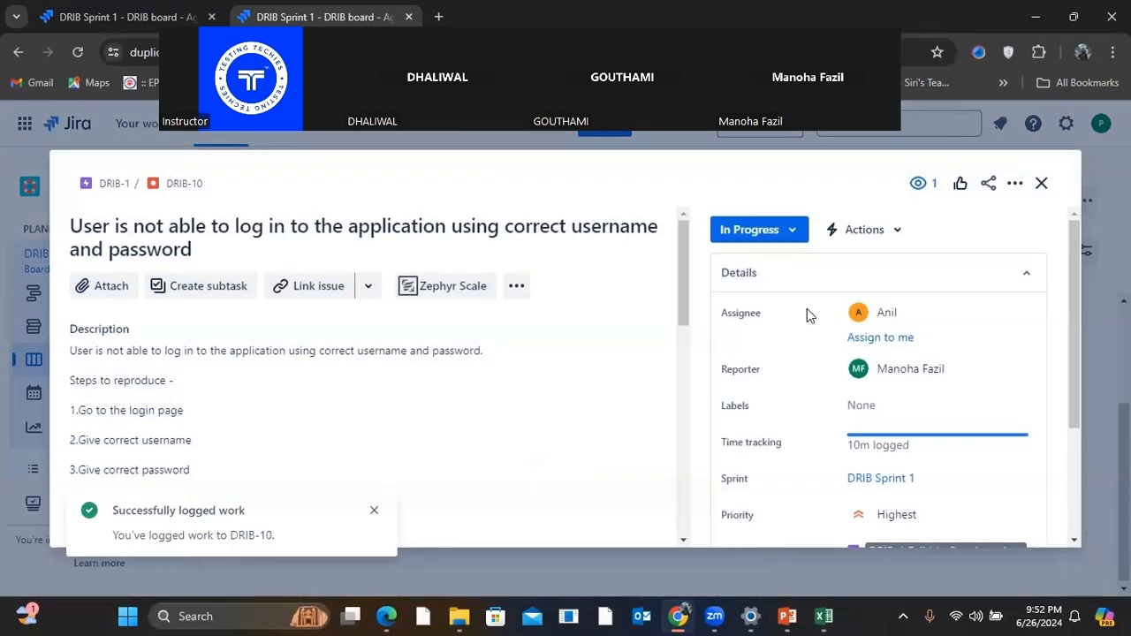
left_click(795, 232)
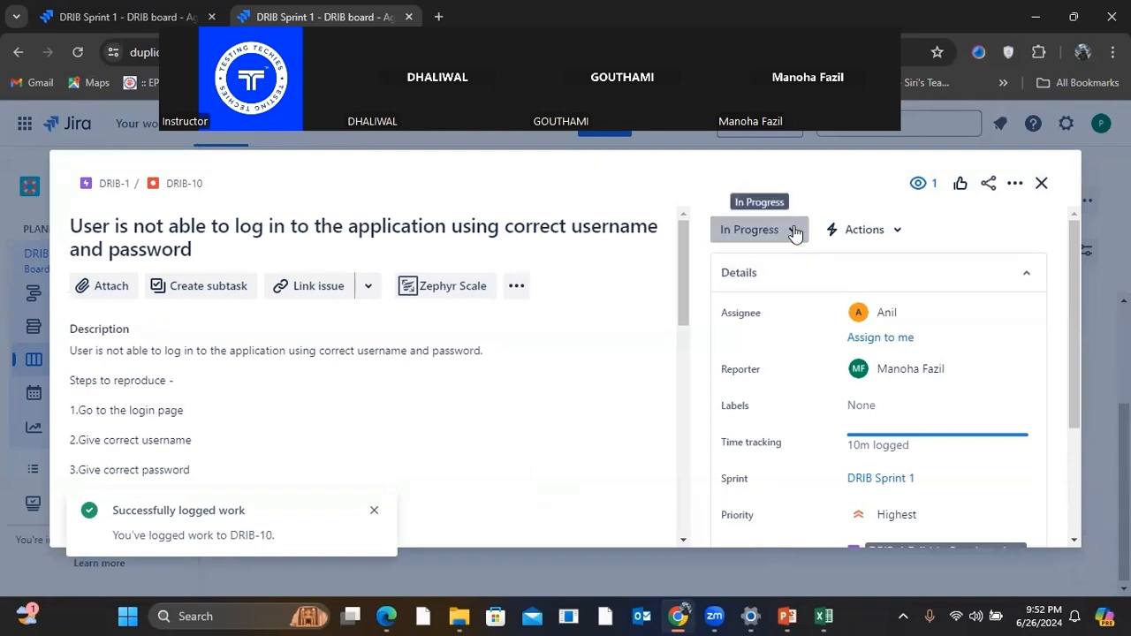
left_click(762, 293)
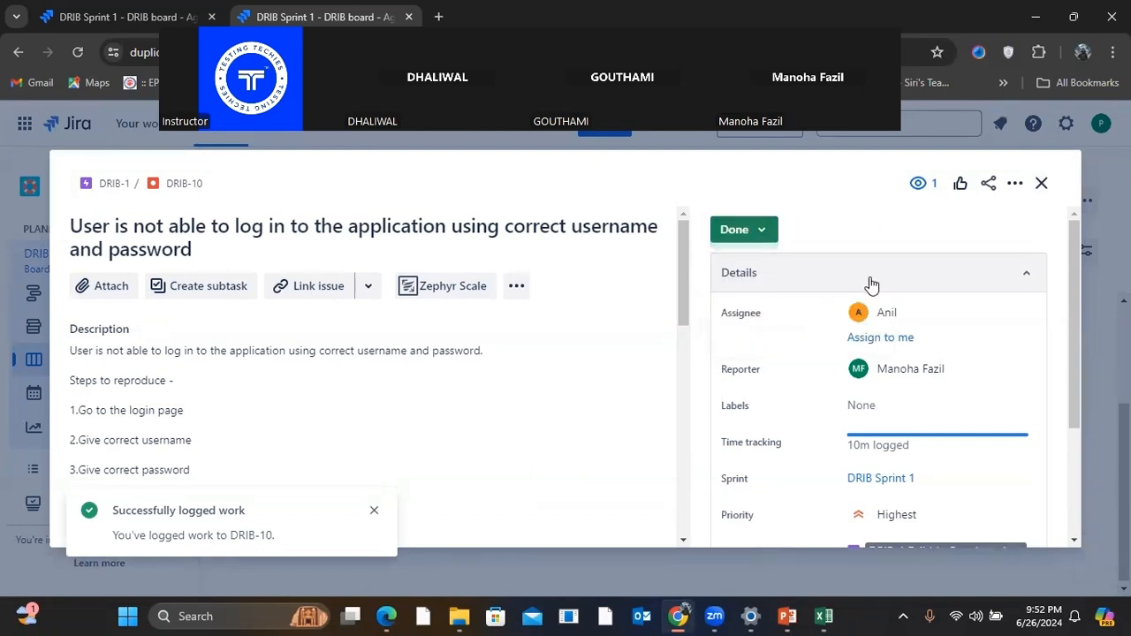
left_click(1042, 184)
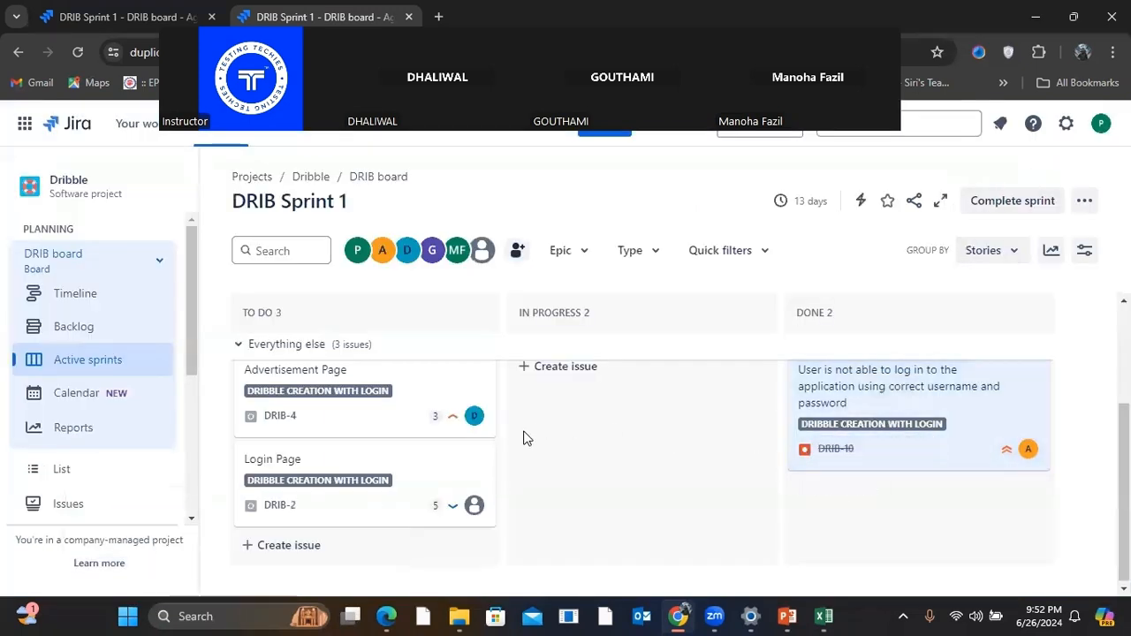
Step: Complete DRIB Sprint 1, moving its open issues to a new sprint
scroll(624, 453, "up", 1)
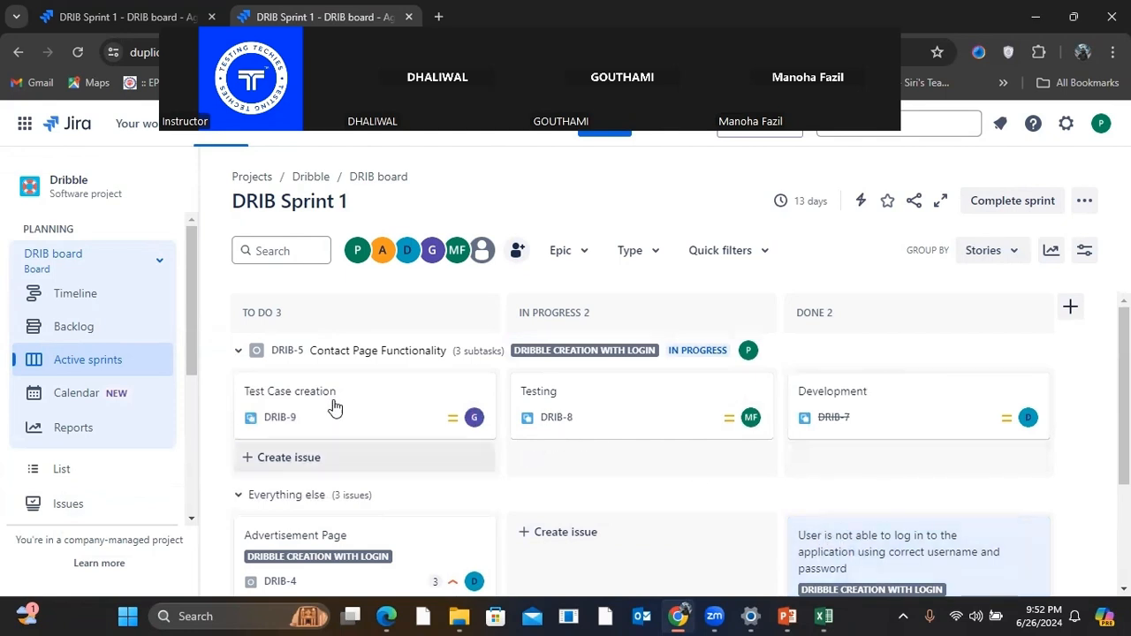
scroll(389, 476, "down", 3)
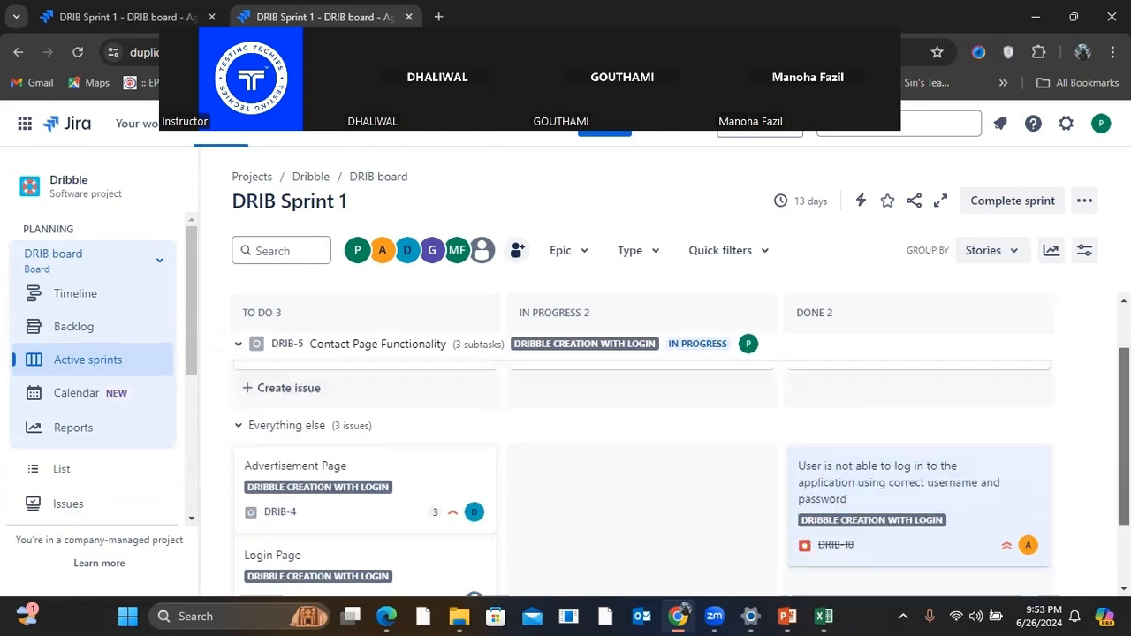
scroll(388, 481, "up", 3)
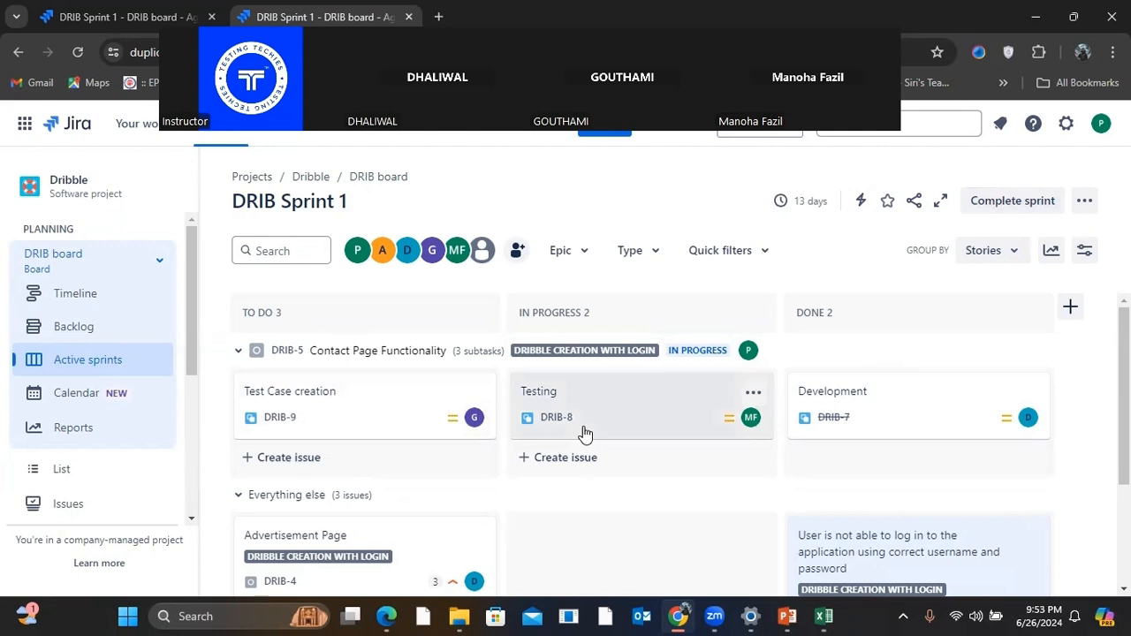
left_click(1013, 202)
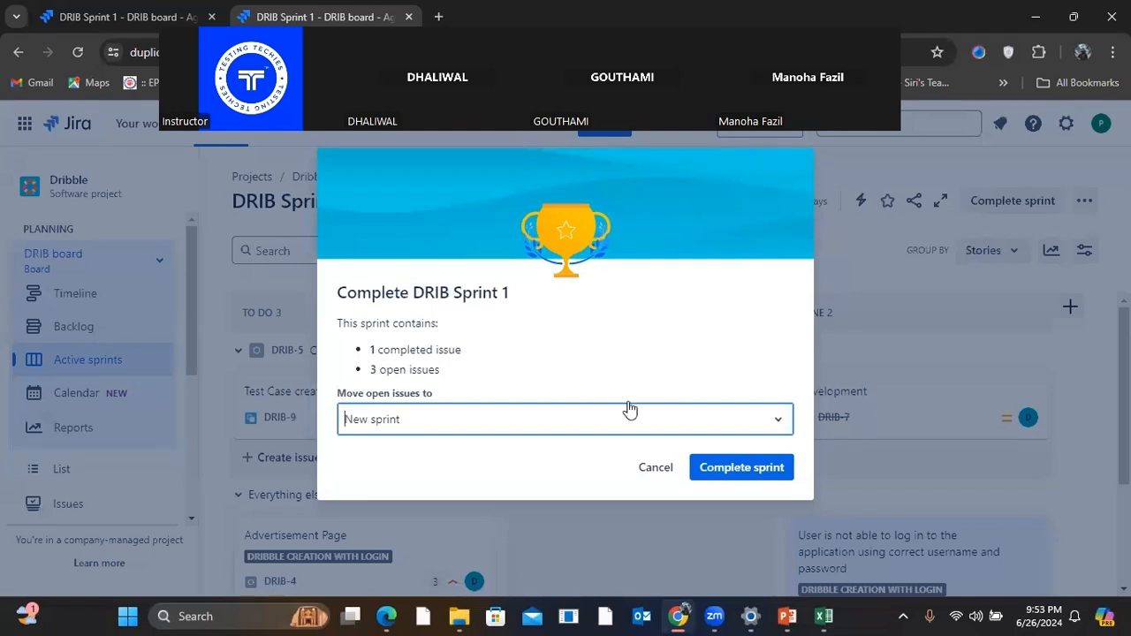
left_click(781, 421)
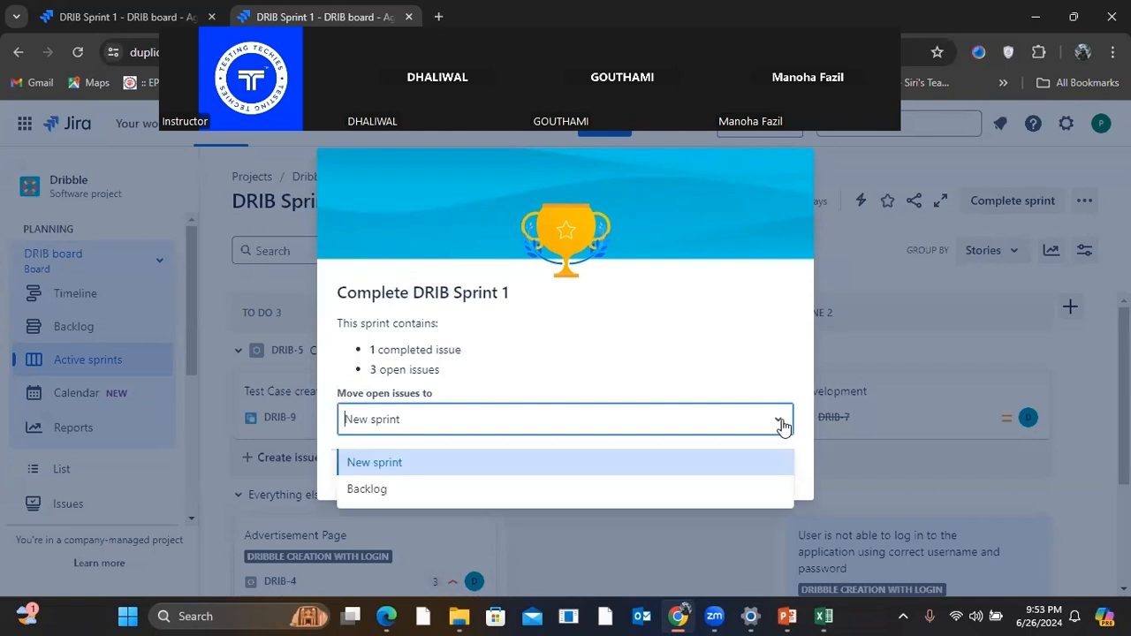
left_click(402, 463)
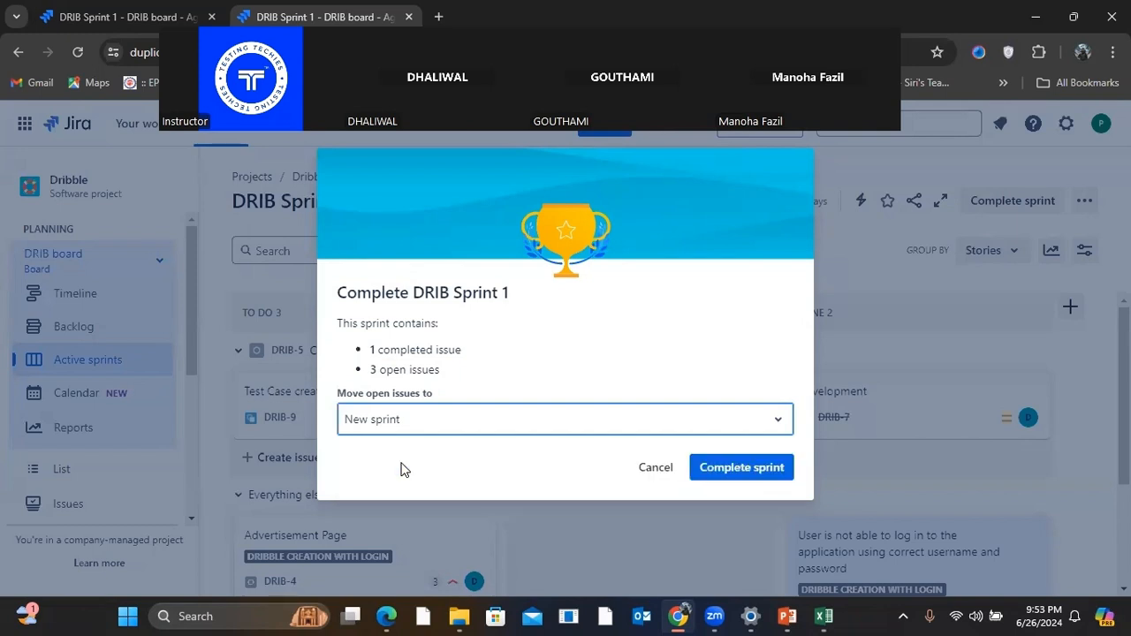
left_click(730, 471)
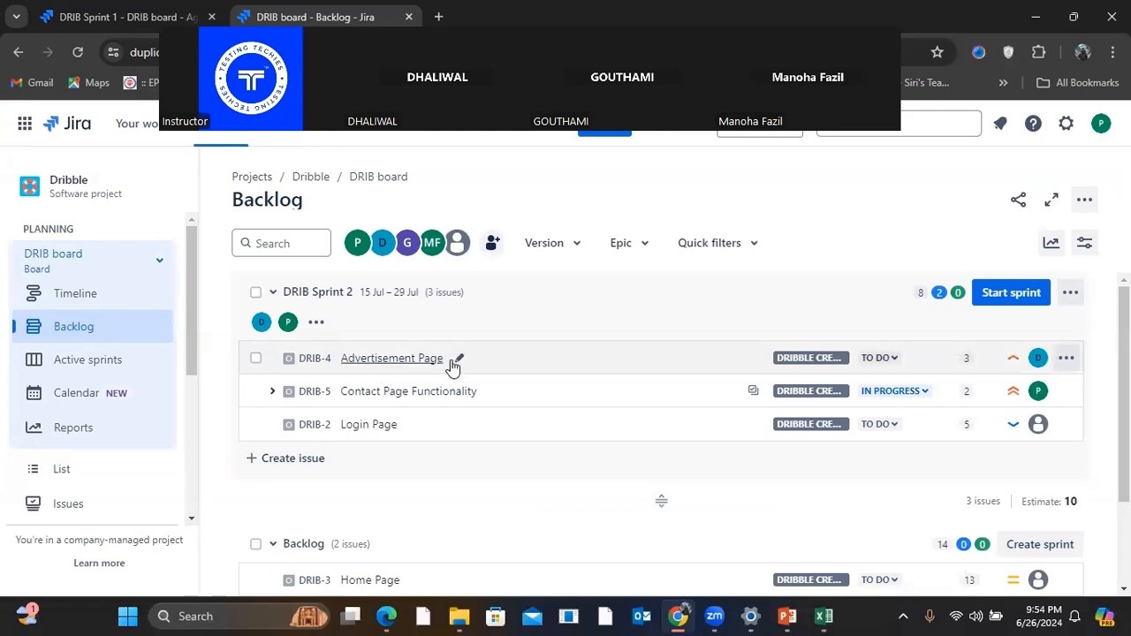
Step: Look over the issues in DRIB Sprint 2 and the backlog, and check the active sprints board
scroll(523, 495, "down", 3)
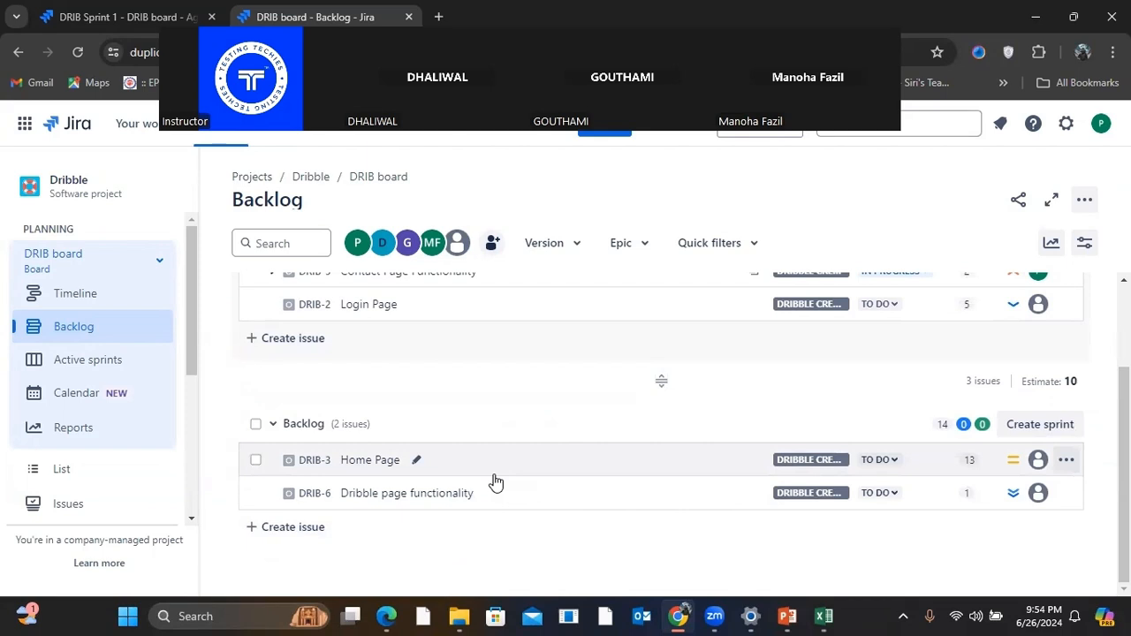
scroll(462, 384, "up", 3)
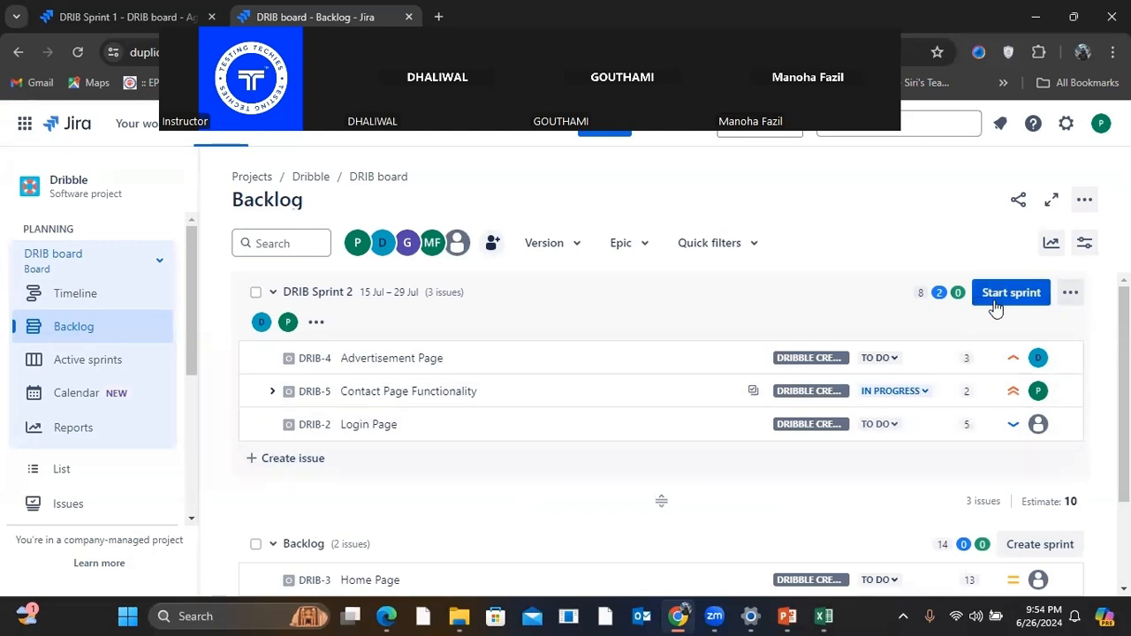
left_click(107, 372)
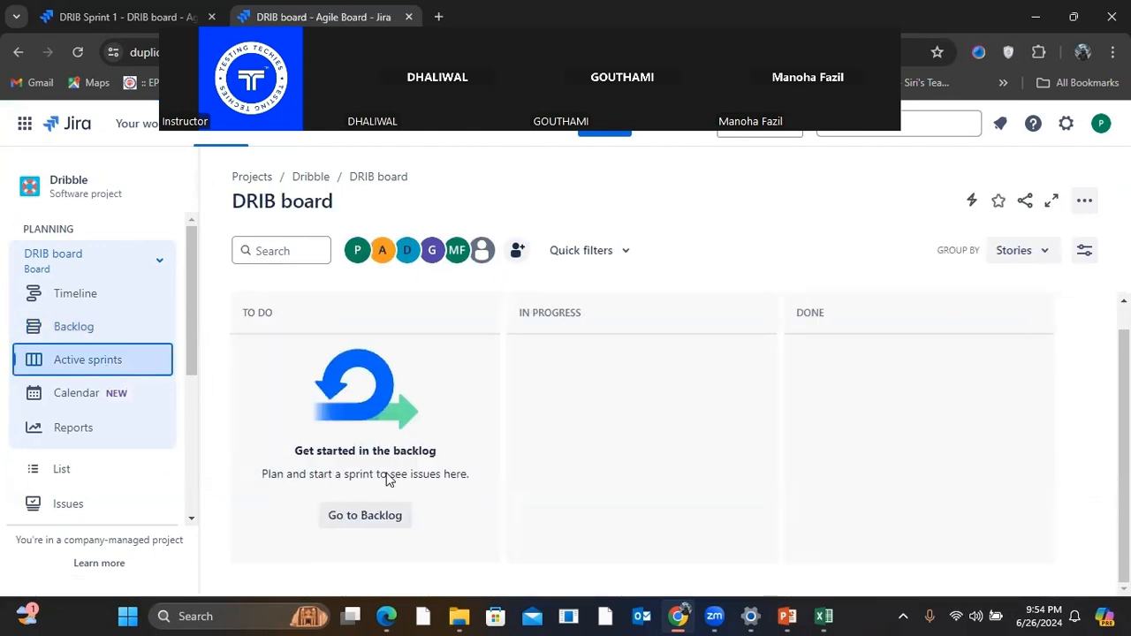
Step: Start DRIB Sprint 2 from the backlog, keeping its proposed custom duration and dates, and look over its issues on the active sprints board
left_click(76, 329)
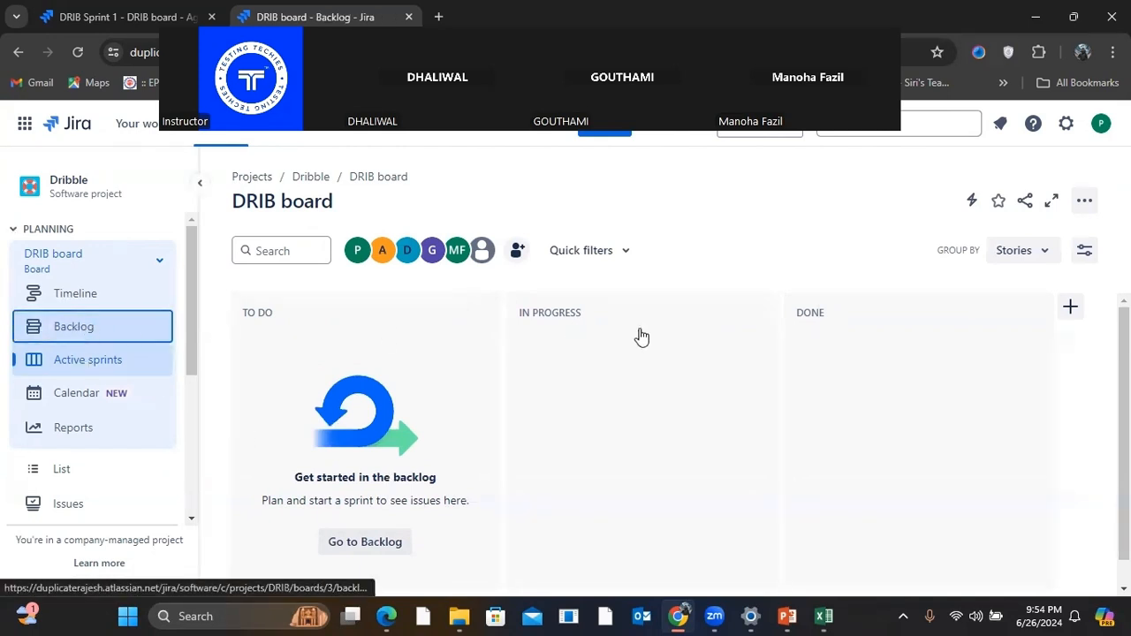
left_click(999, 295)
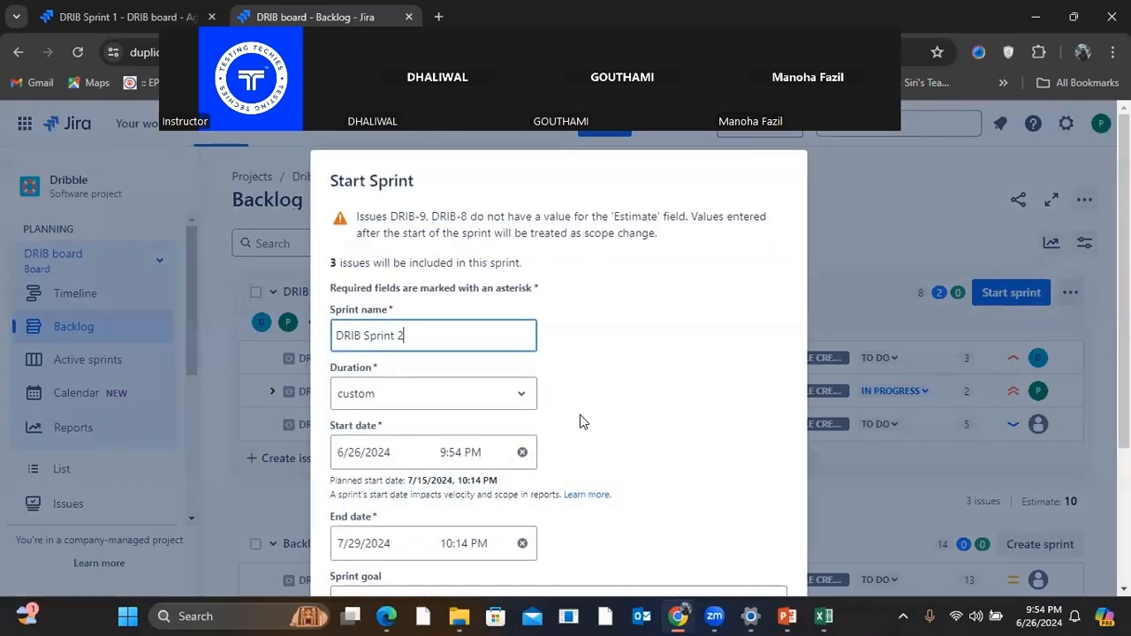
scroll(581, 416, "down", 2)
left_click(763, 547)
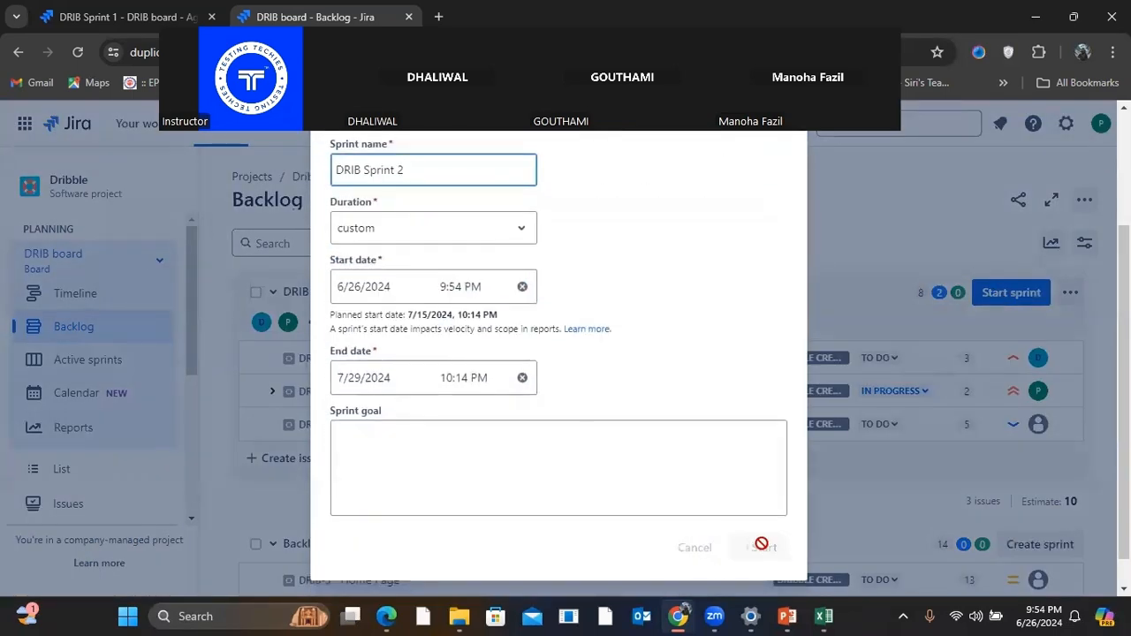
left_click(81, 373)
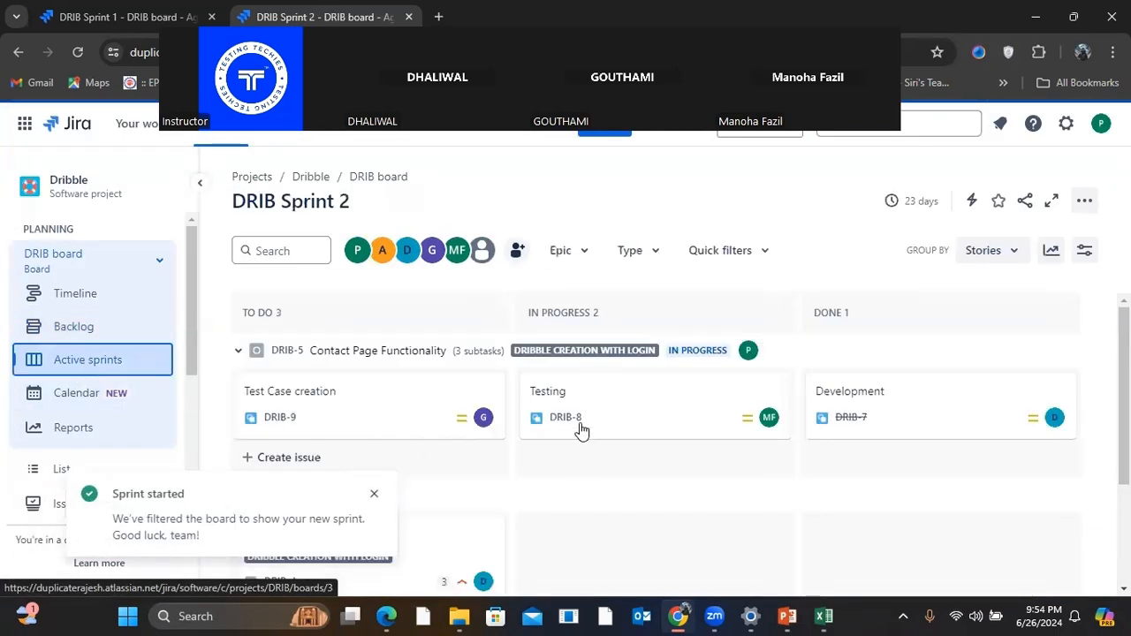
scroll(579, 430, "down", 3)
scroll(644, 516, "up", 2)
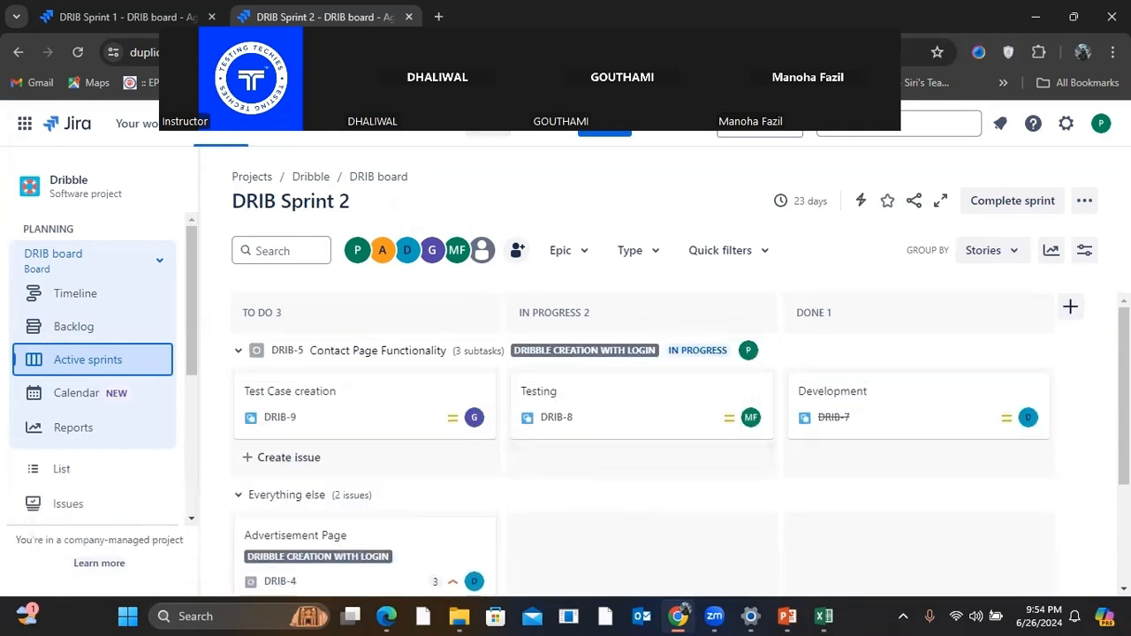
left_click(491, 108)
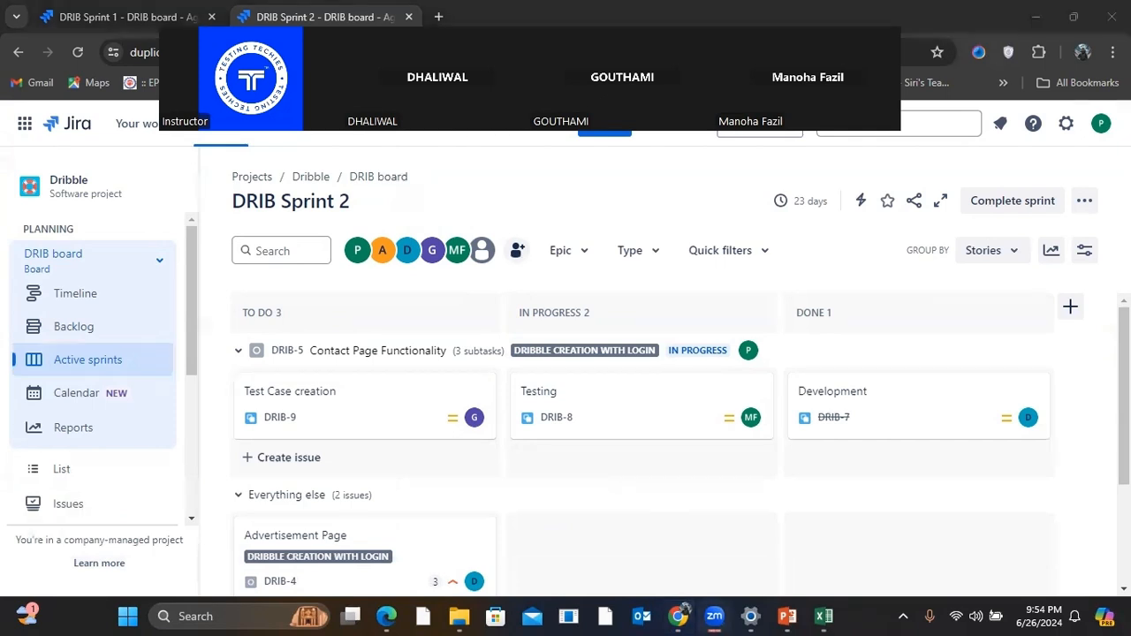